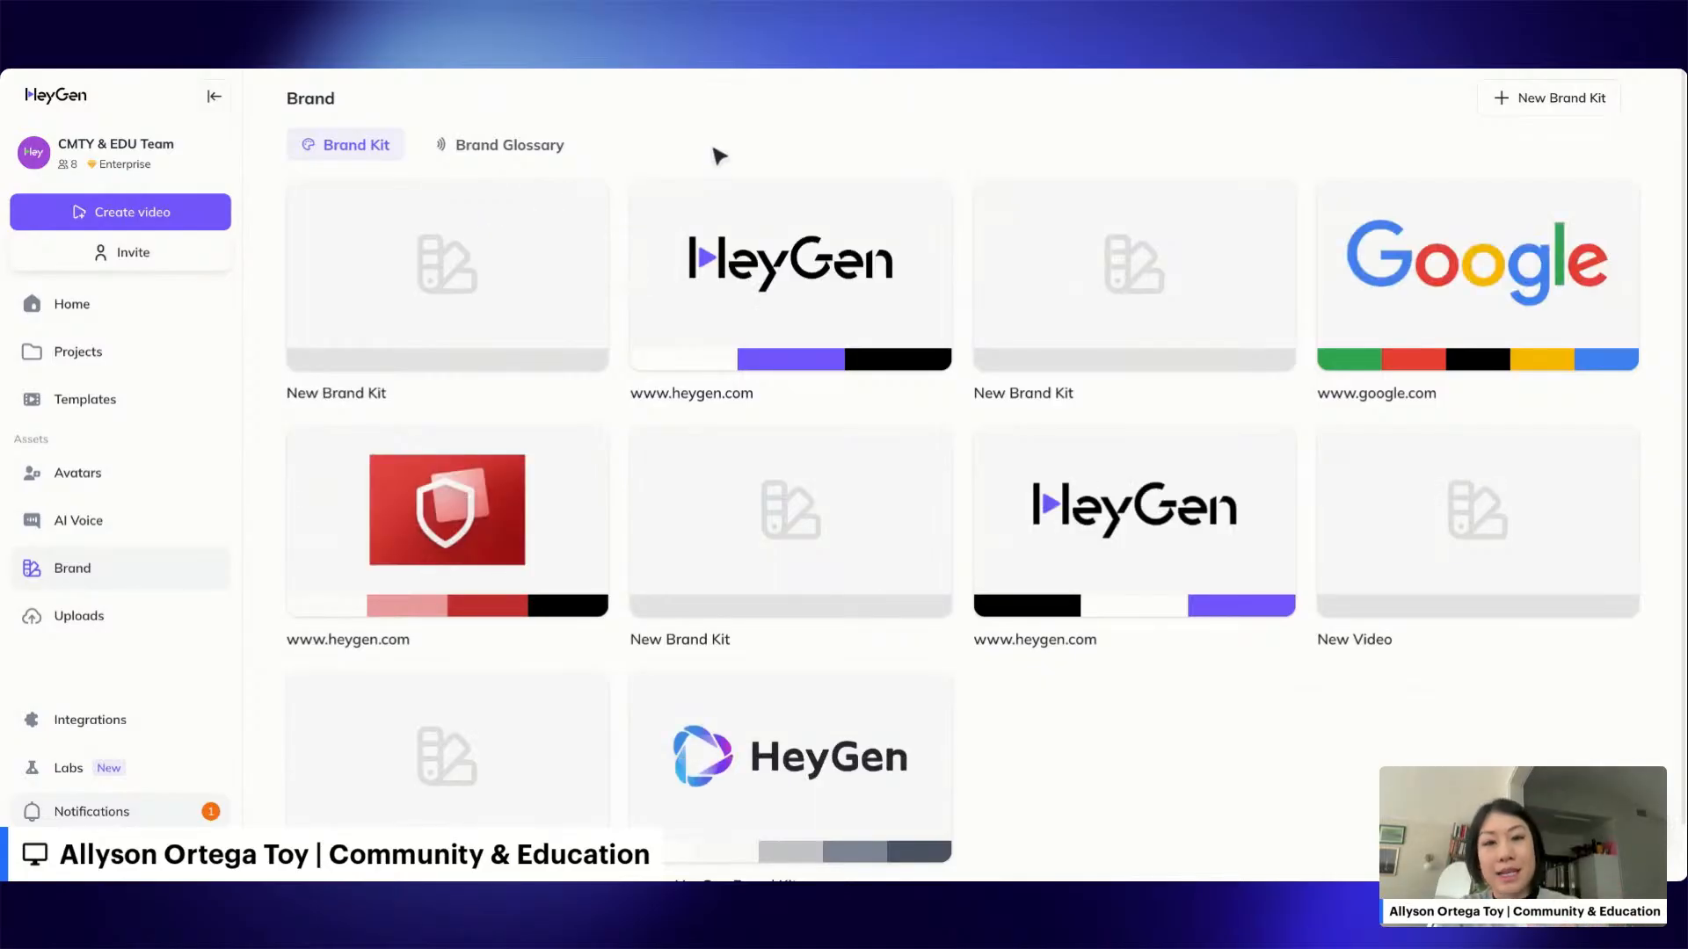
pyautogui.click(774, 305)
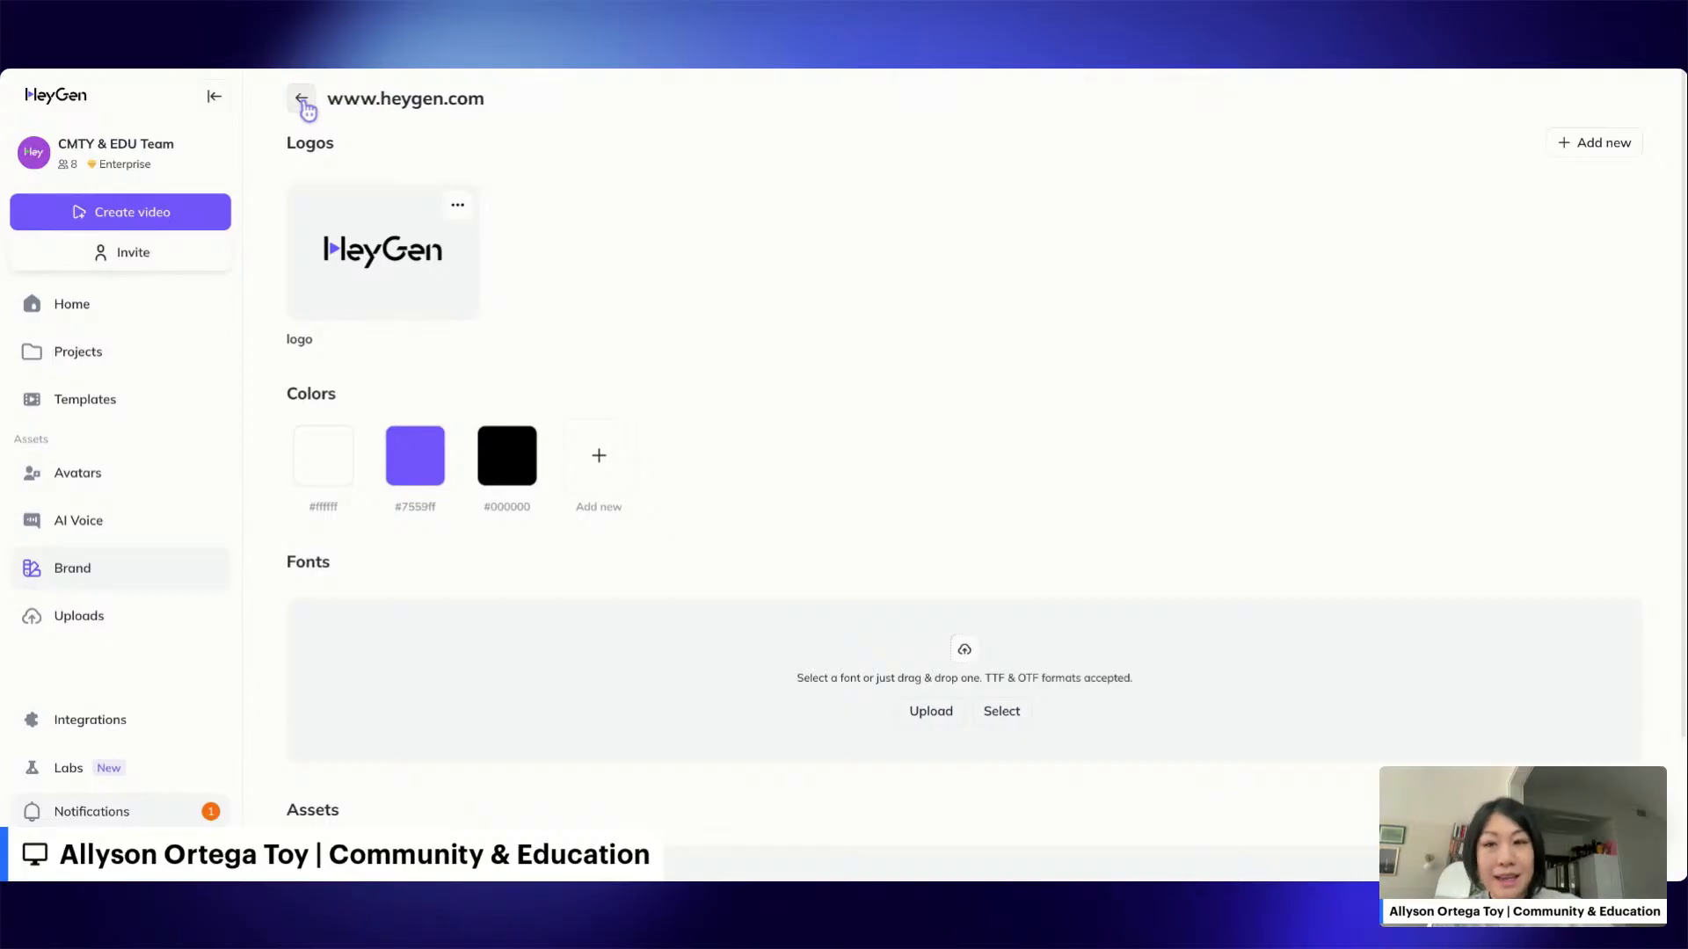
pyautogui.click(301, 98)
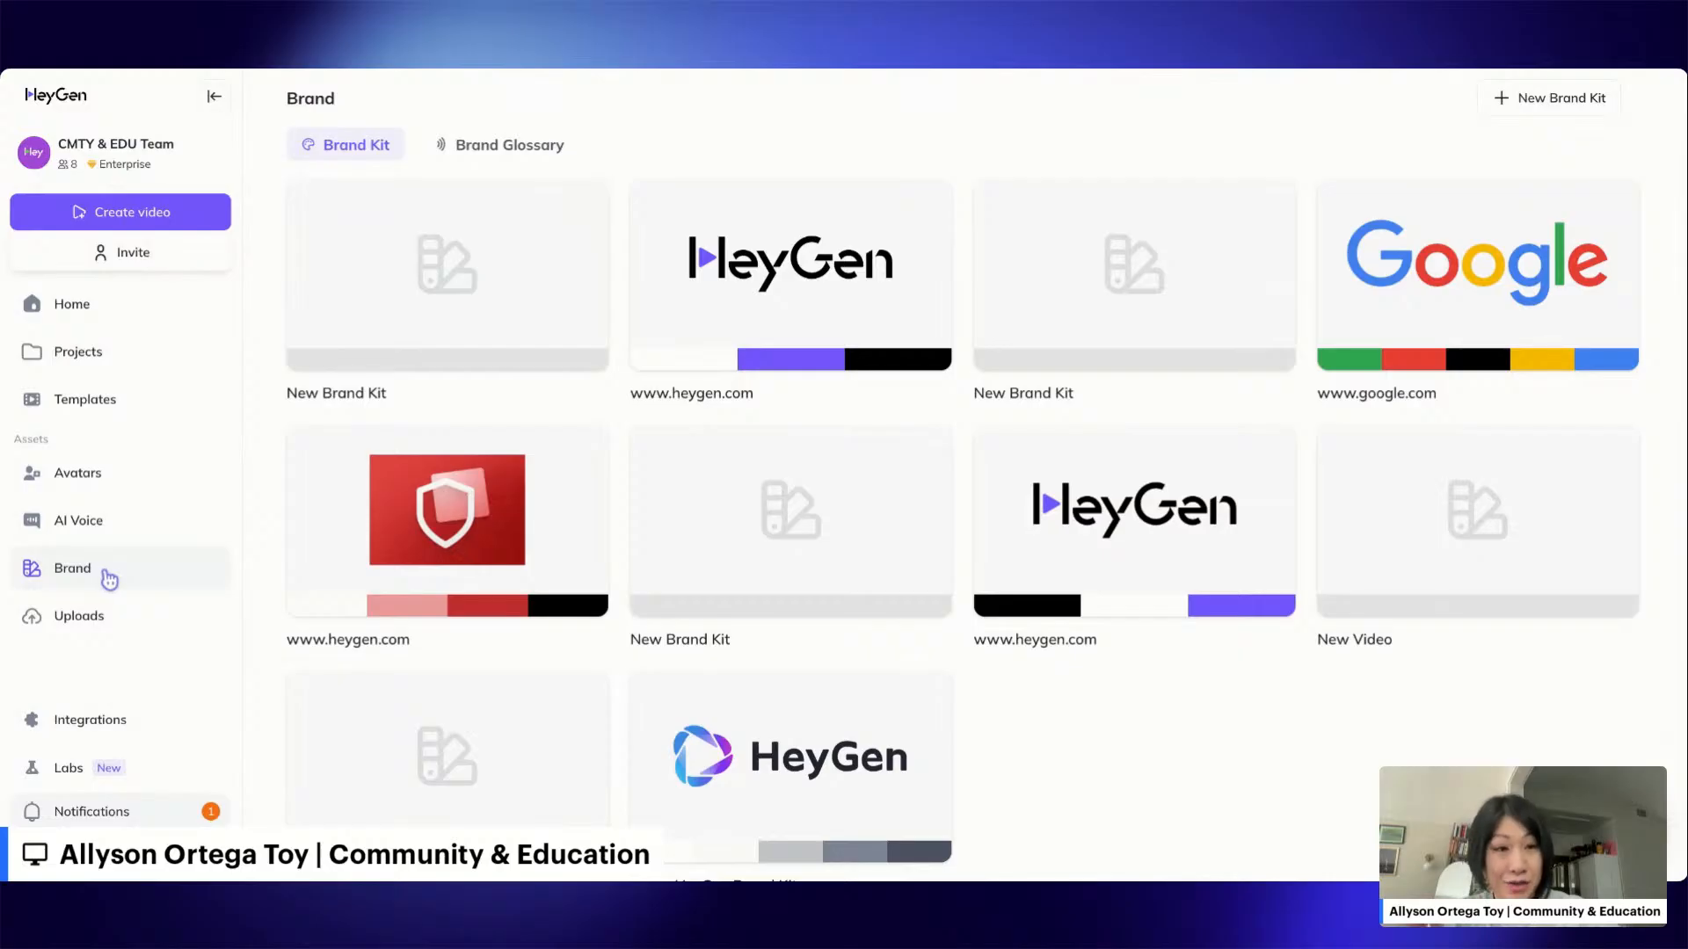
pyautogui.click(1564, 105)
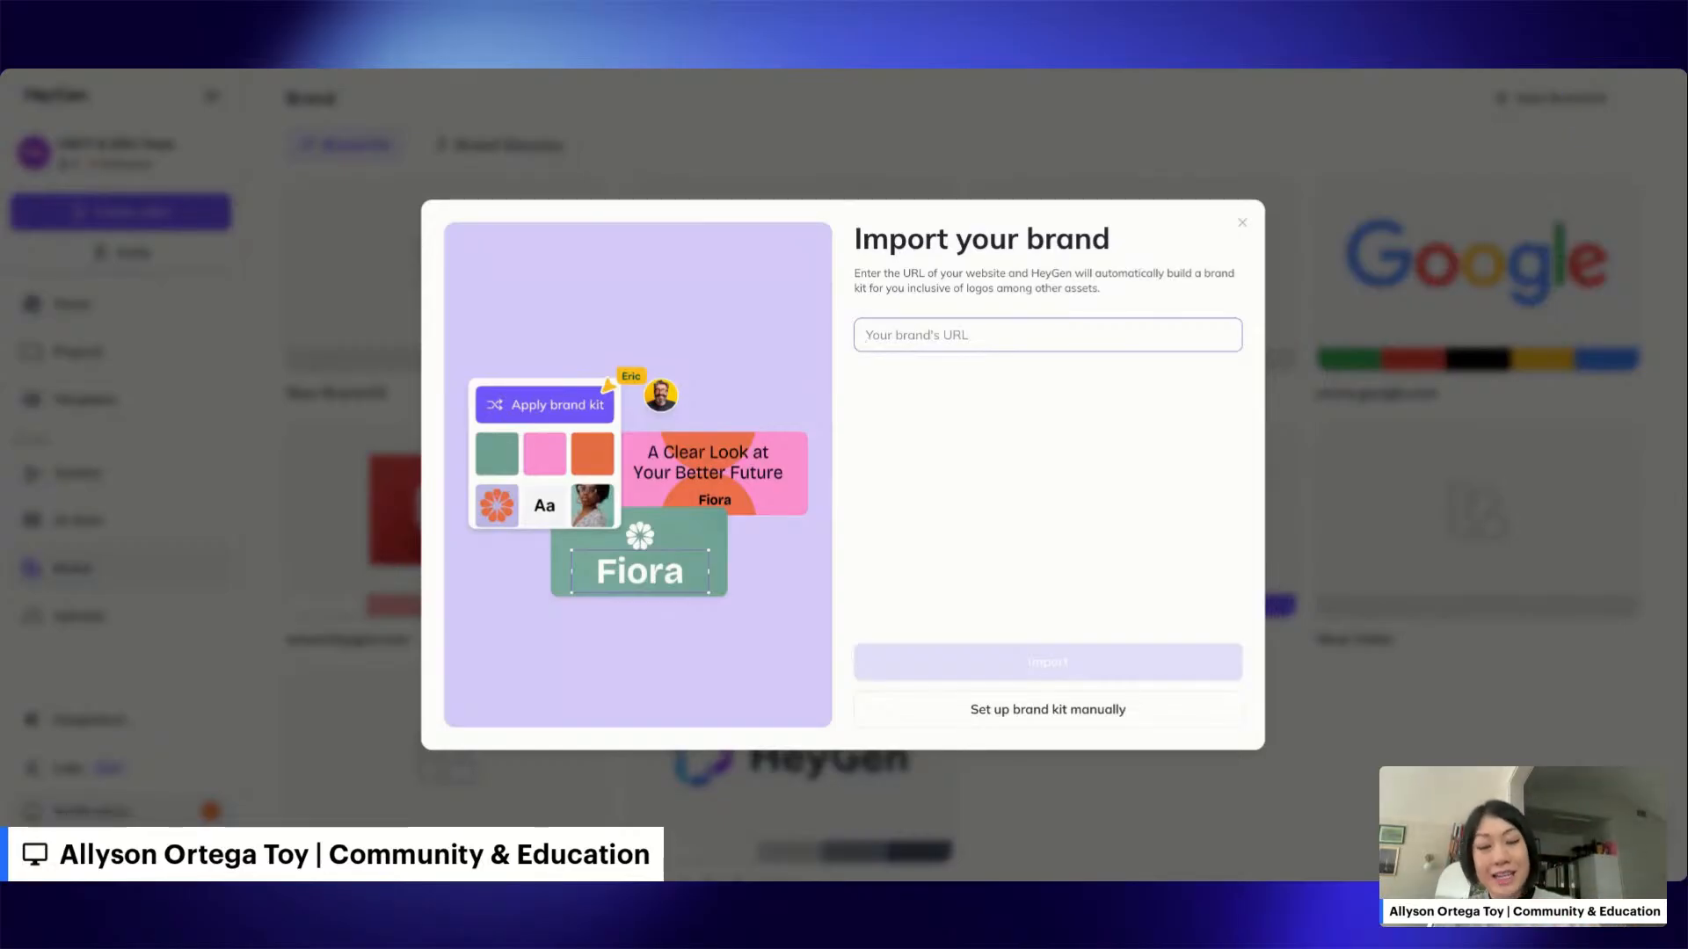
pyautogui.write('www.google.com')
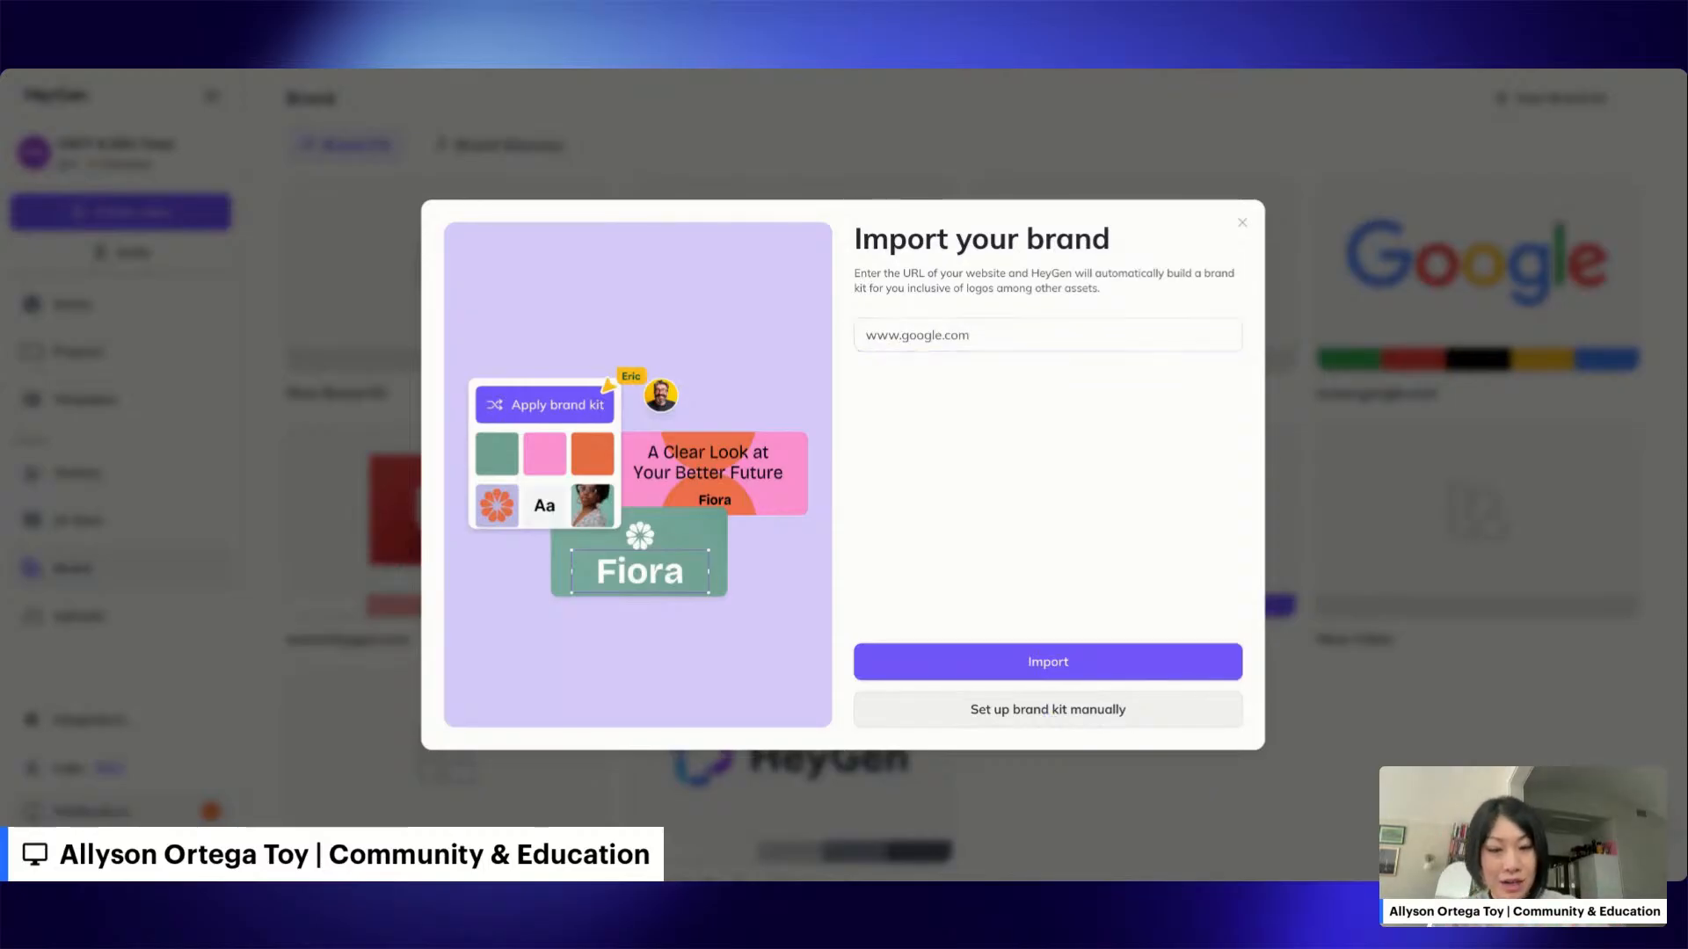
pyautogui.click(1055, 719)
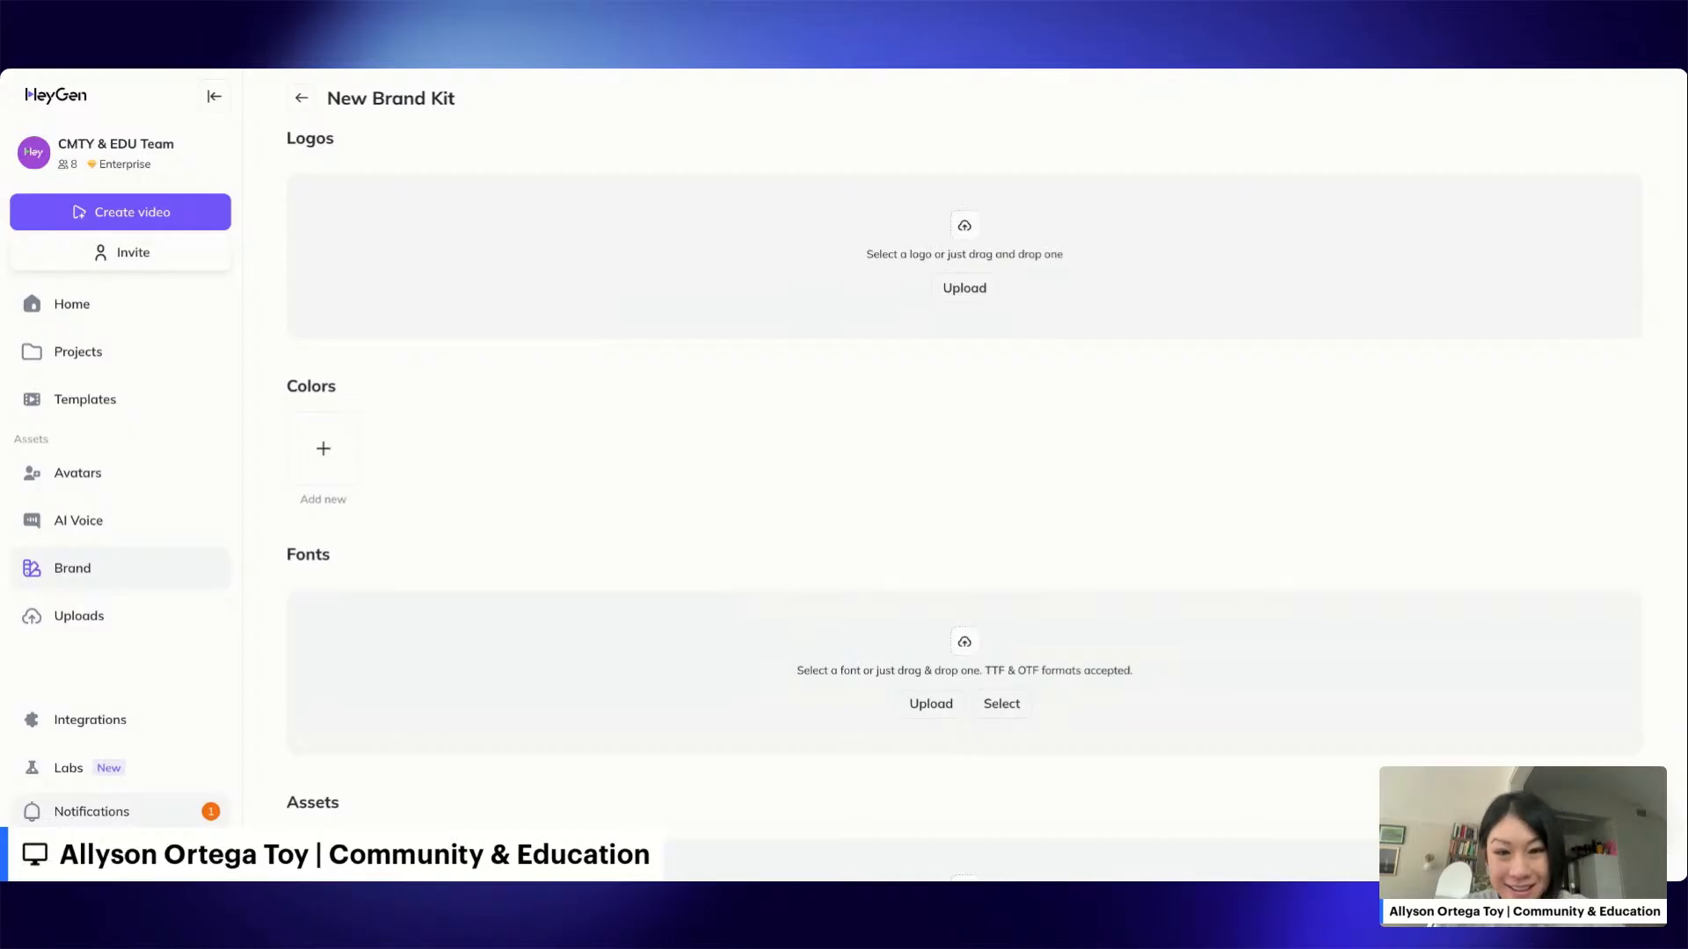
pyautogui.click(78, 307)
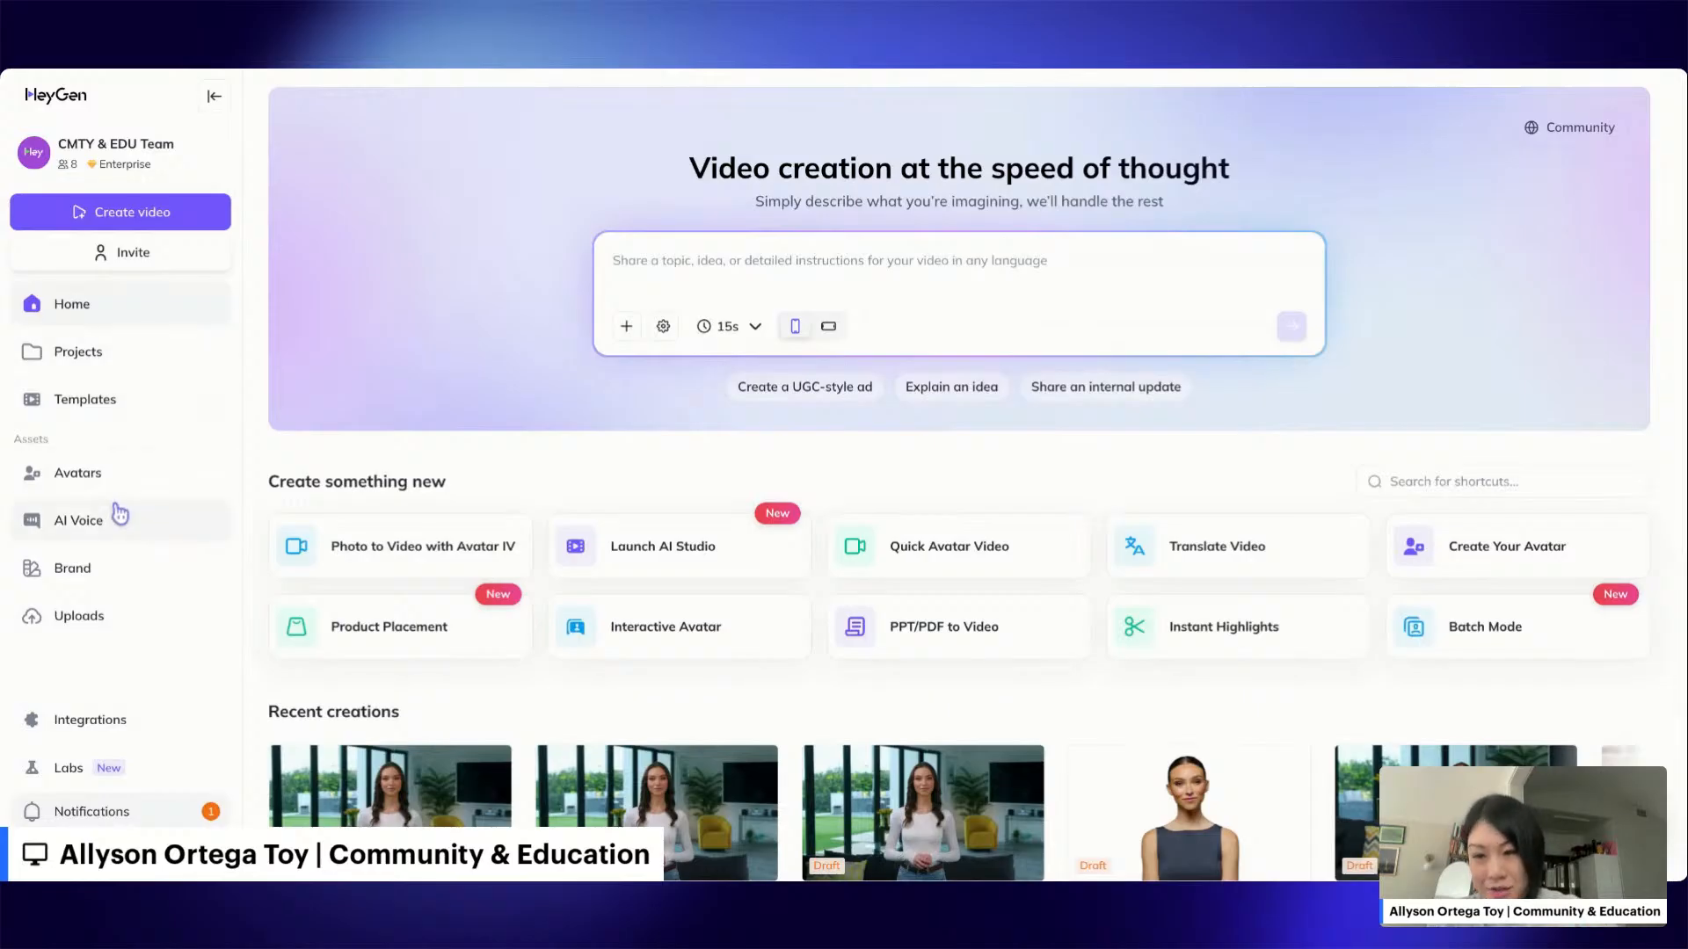
pyautogui.click(130, 572)
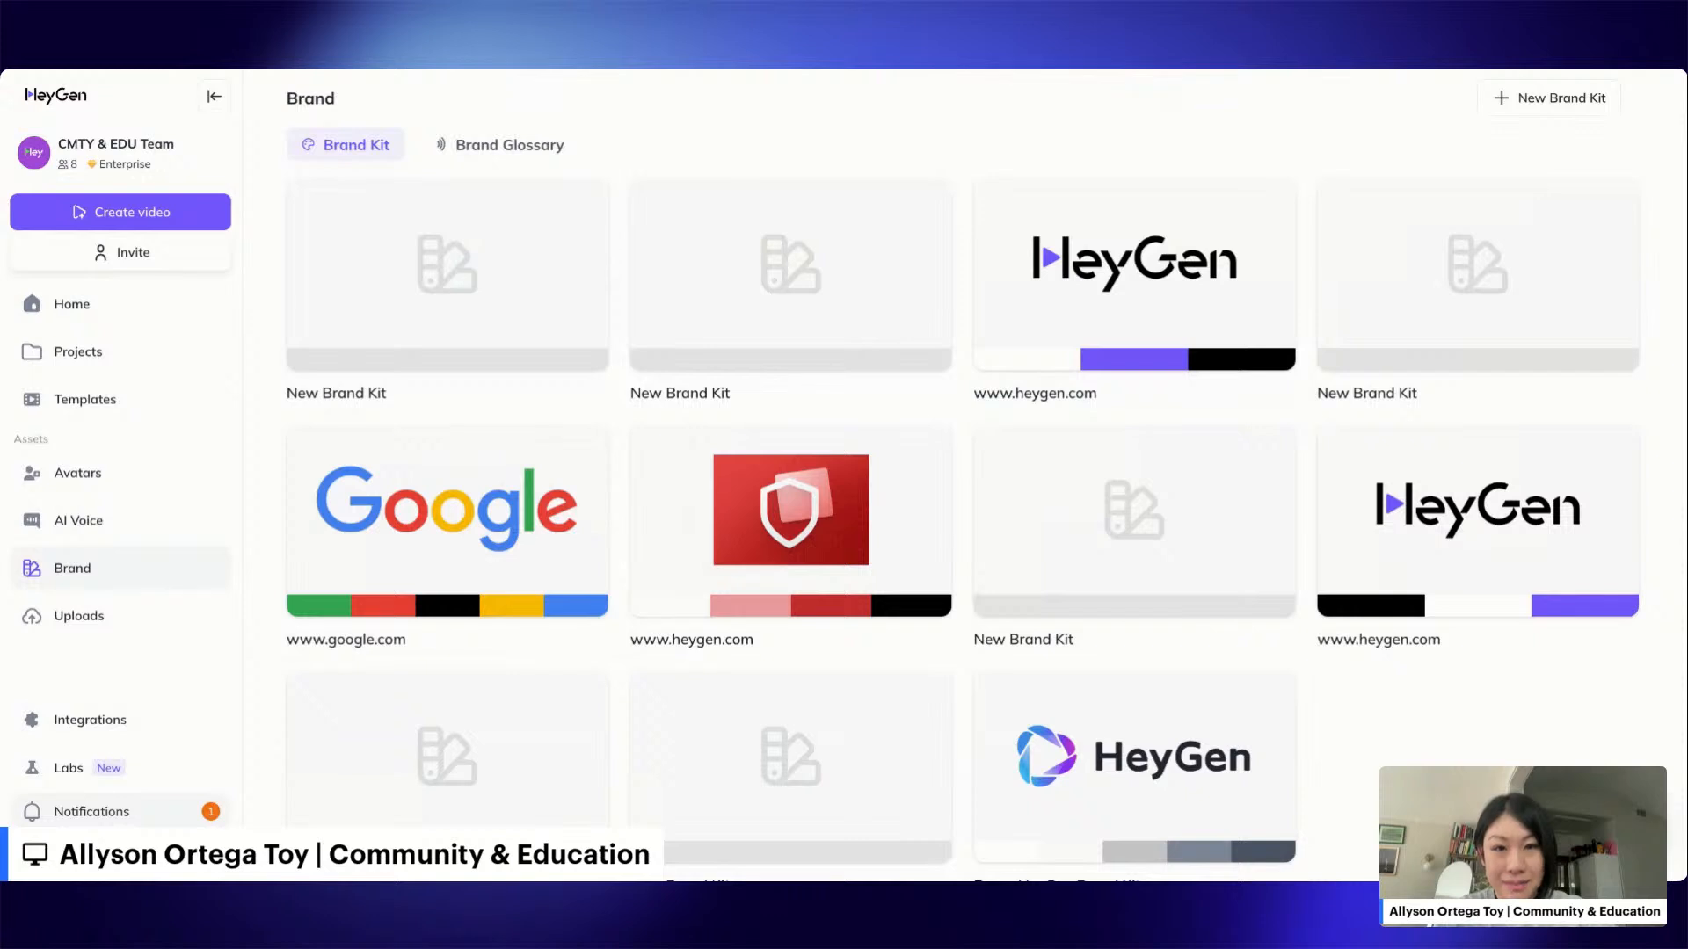
pyautogui.click(404, 506)
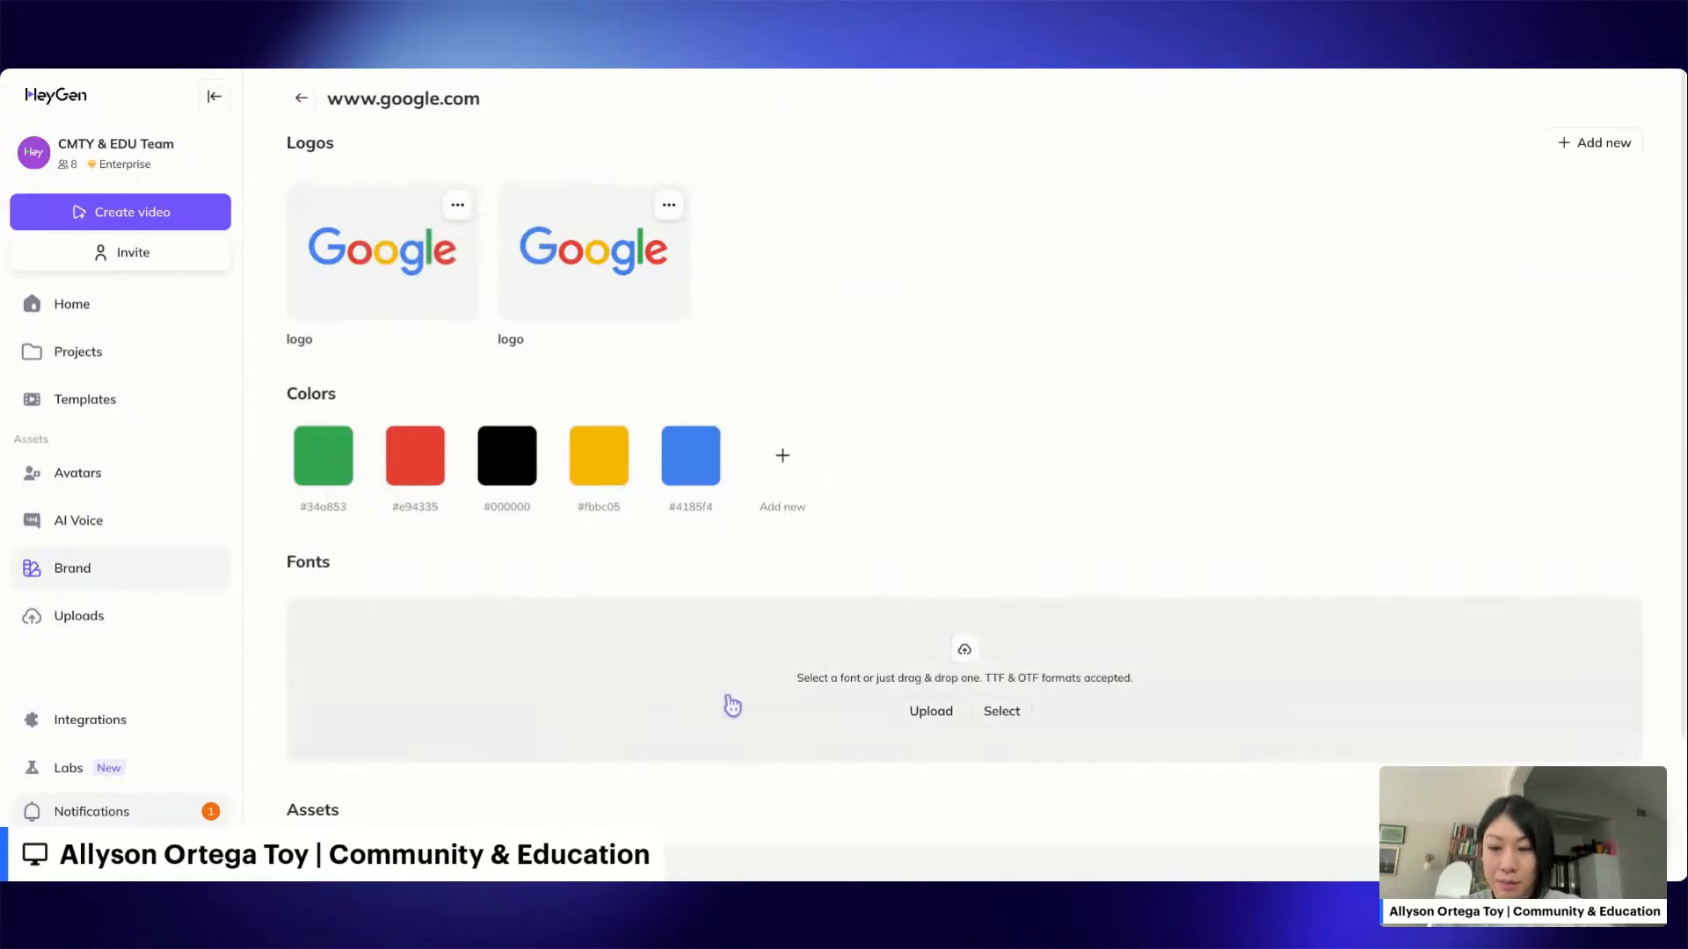
pyautogui.scroll(-2, 732, 706)
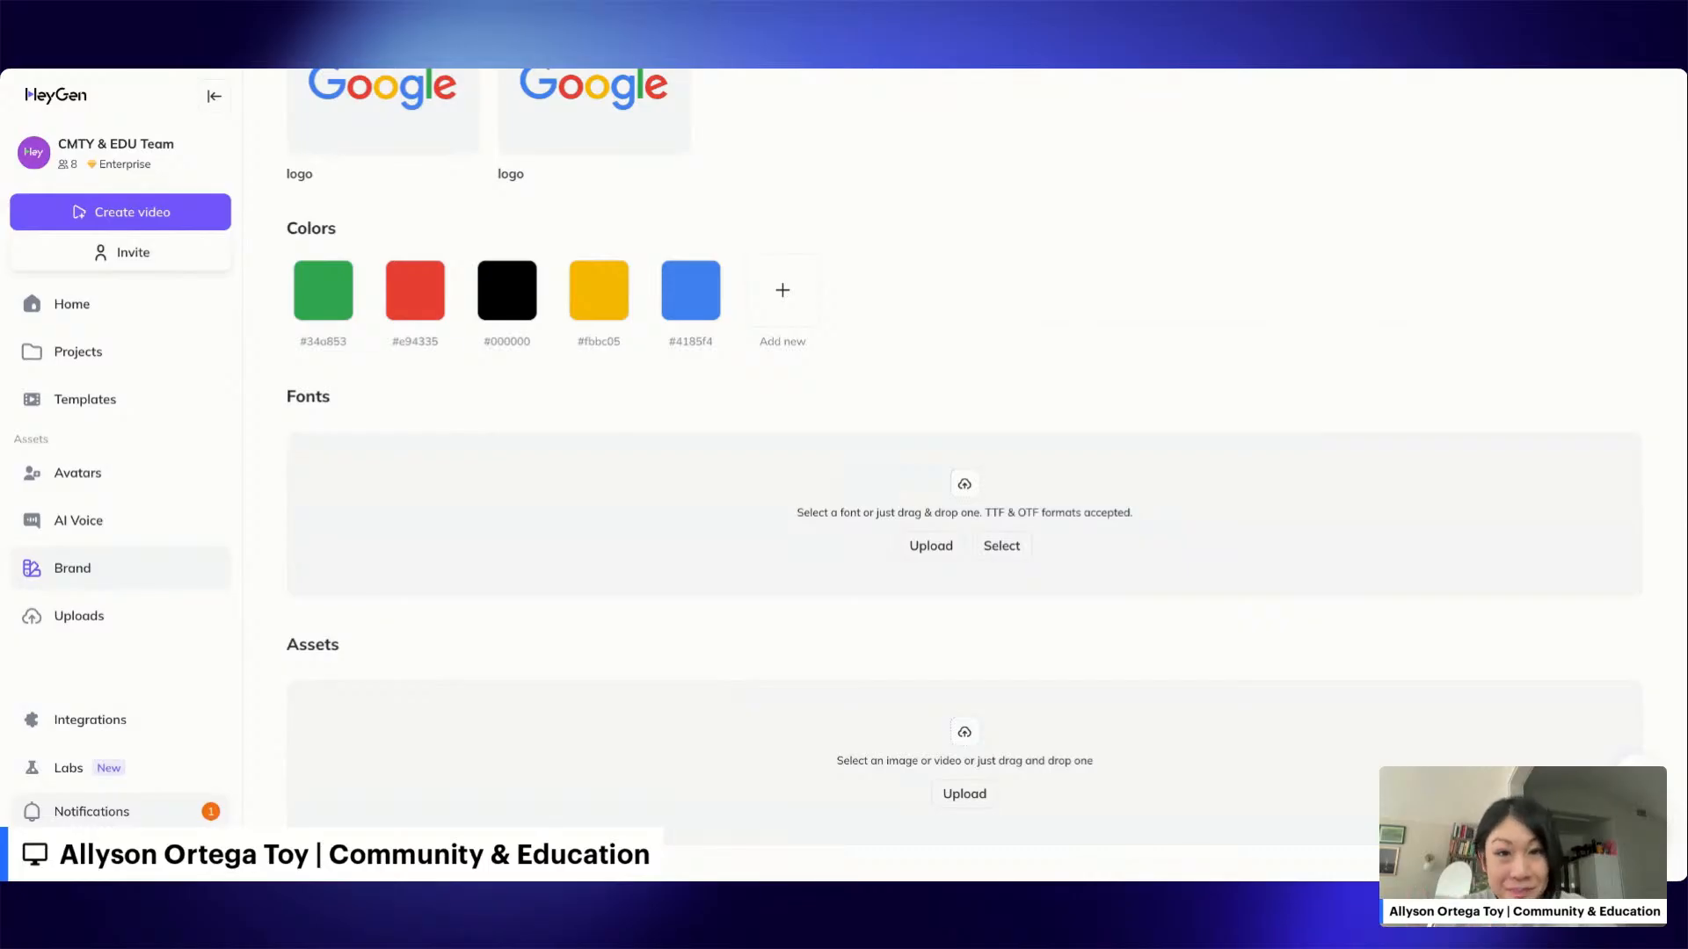
pyautogui.scroll(2, 831, 268)
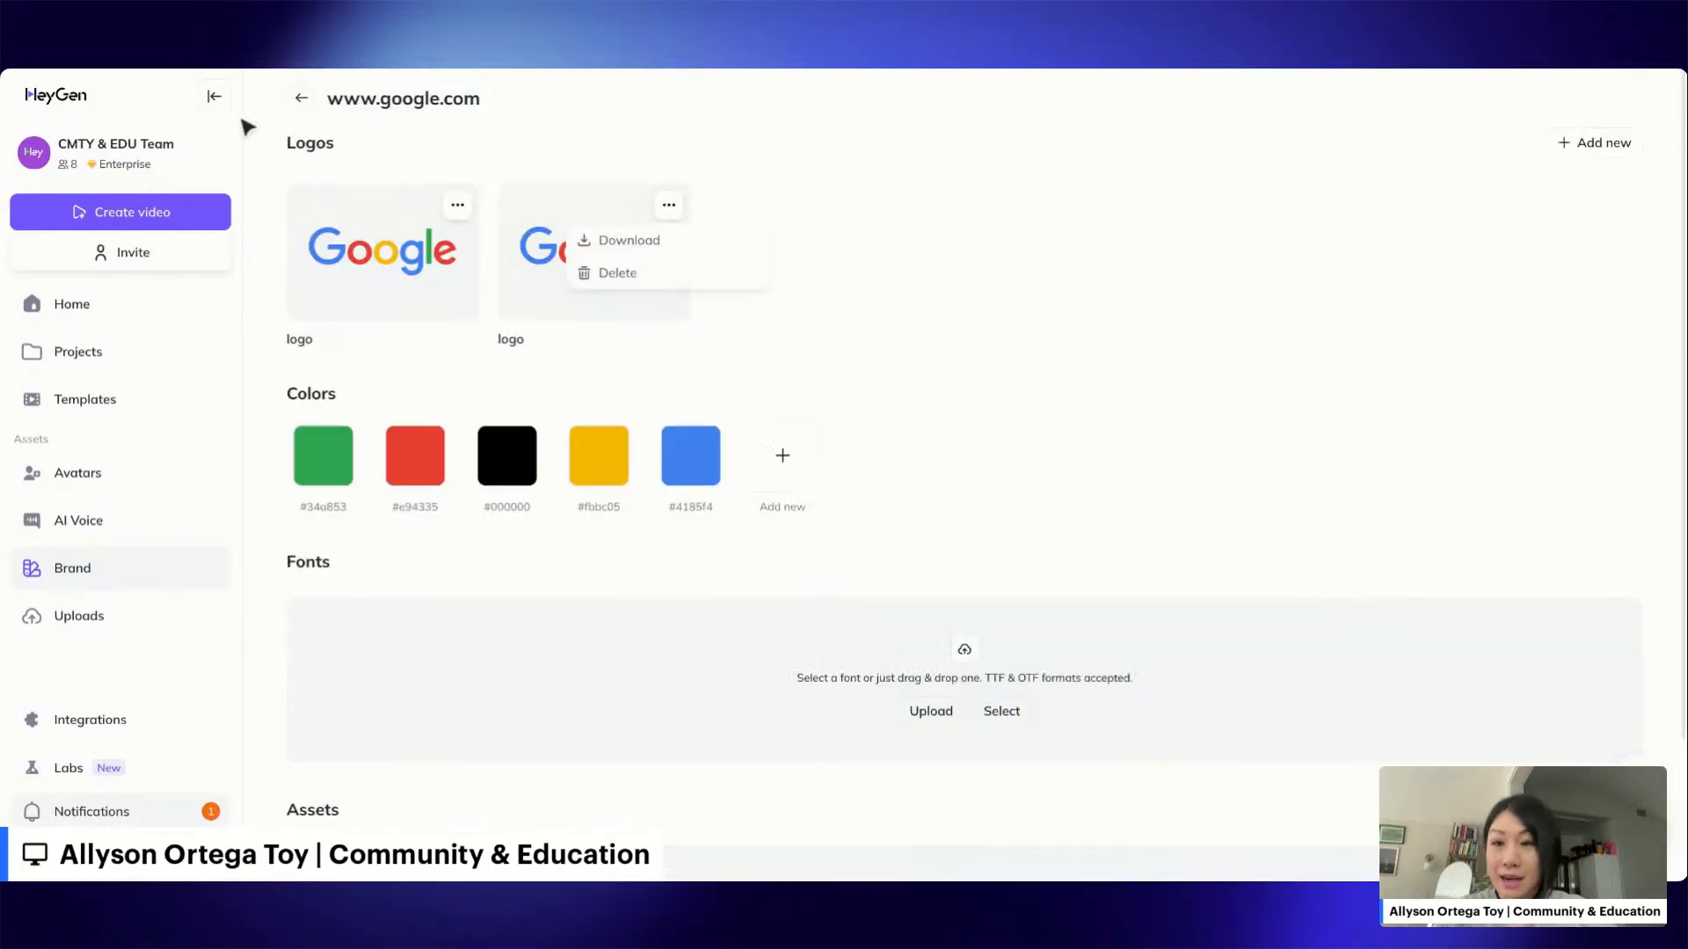
pyautogui.click(76, 570)
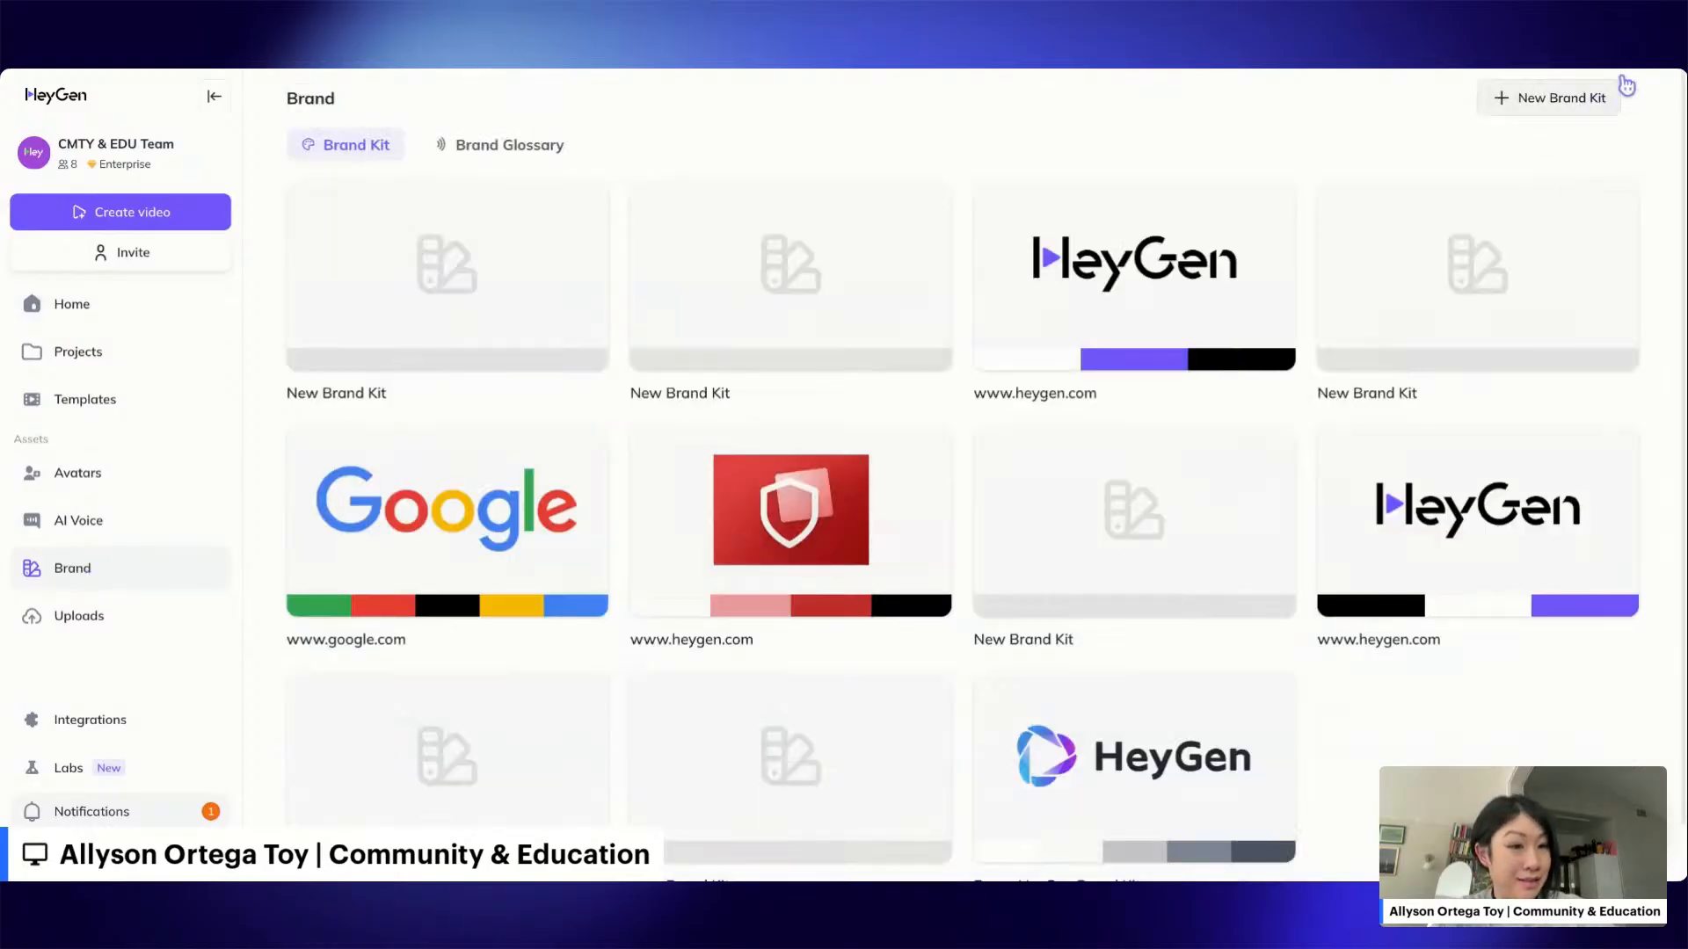
# Create another blank brand kit using manual setup instead of a website URL.
pyautogui.click(1561, 110)
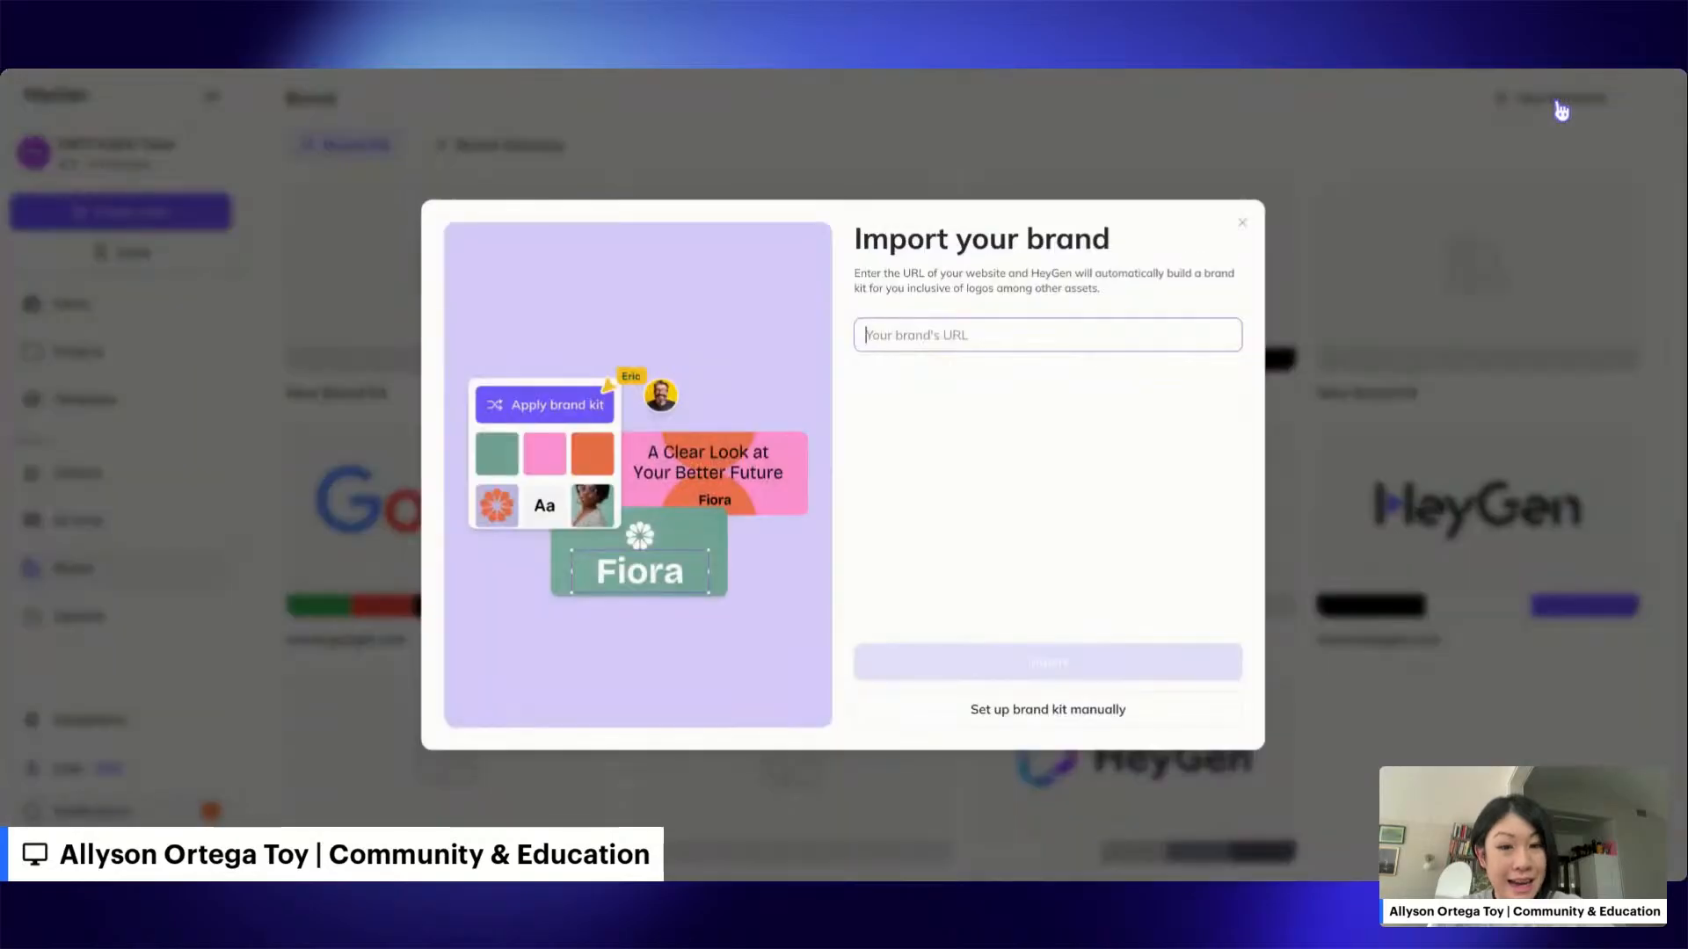
pyautogui.click(933, 344)
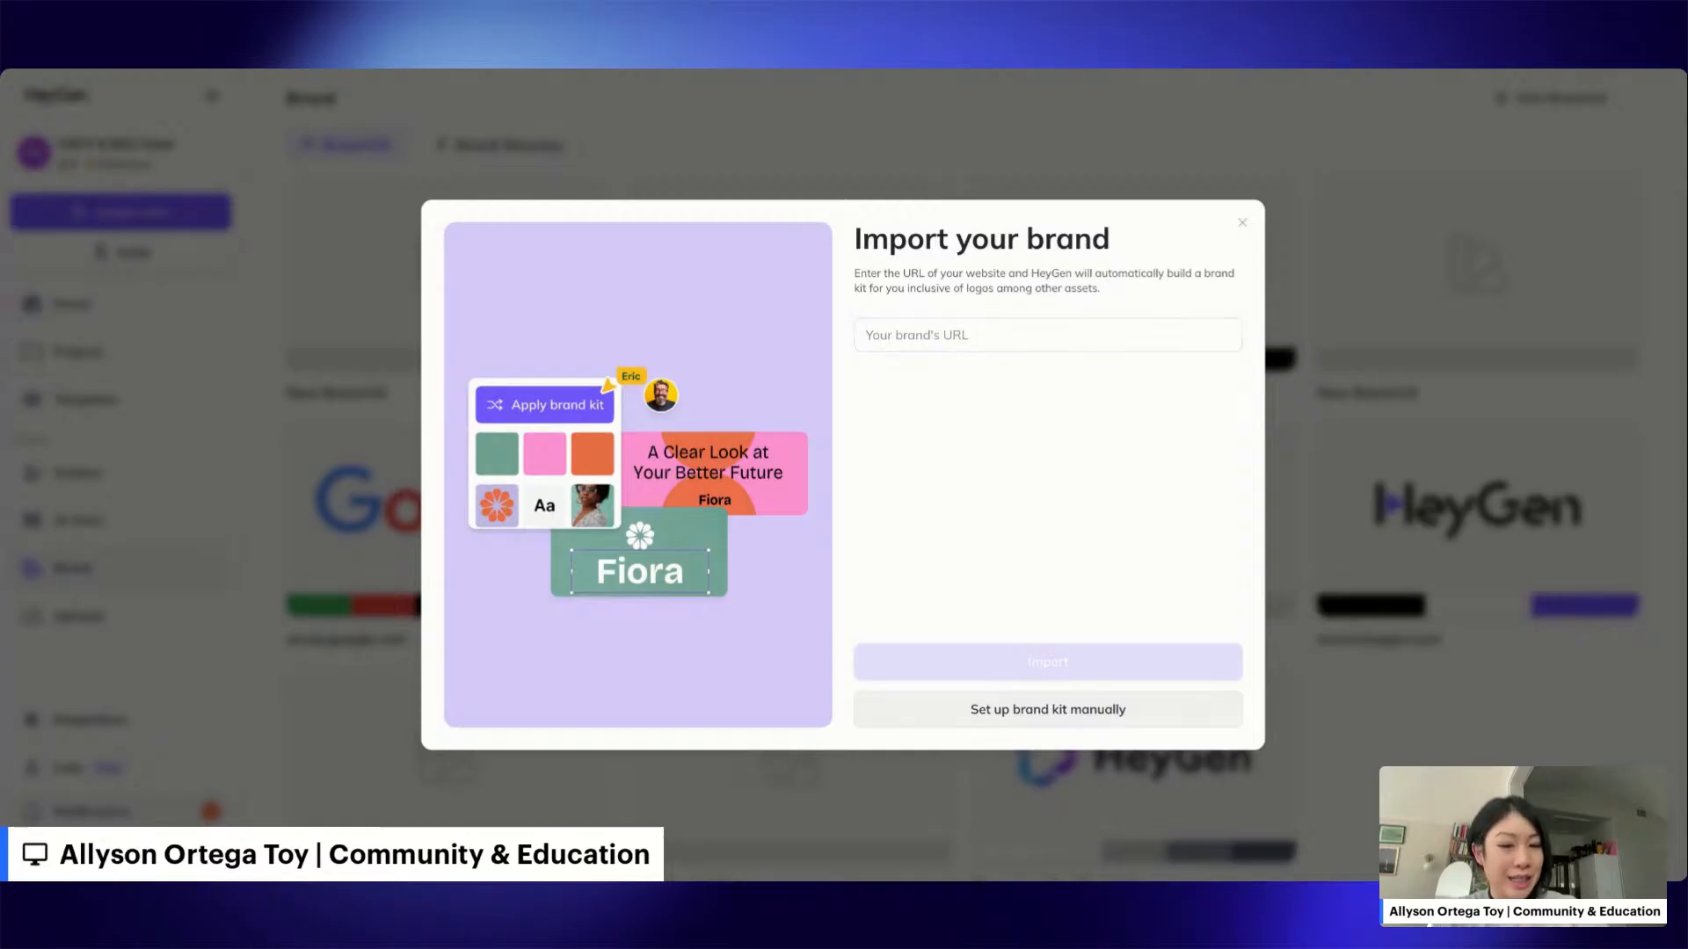
pyautogui.click(1072, 716)
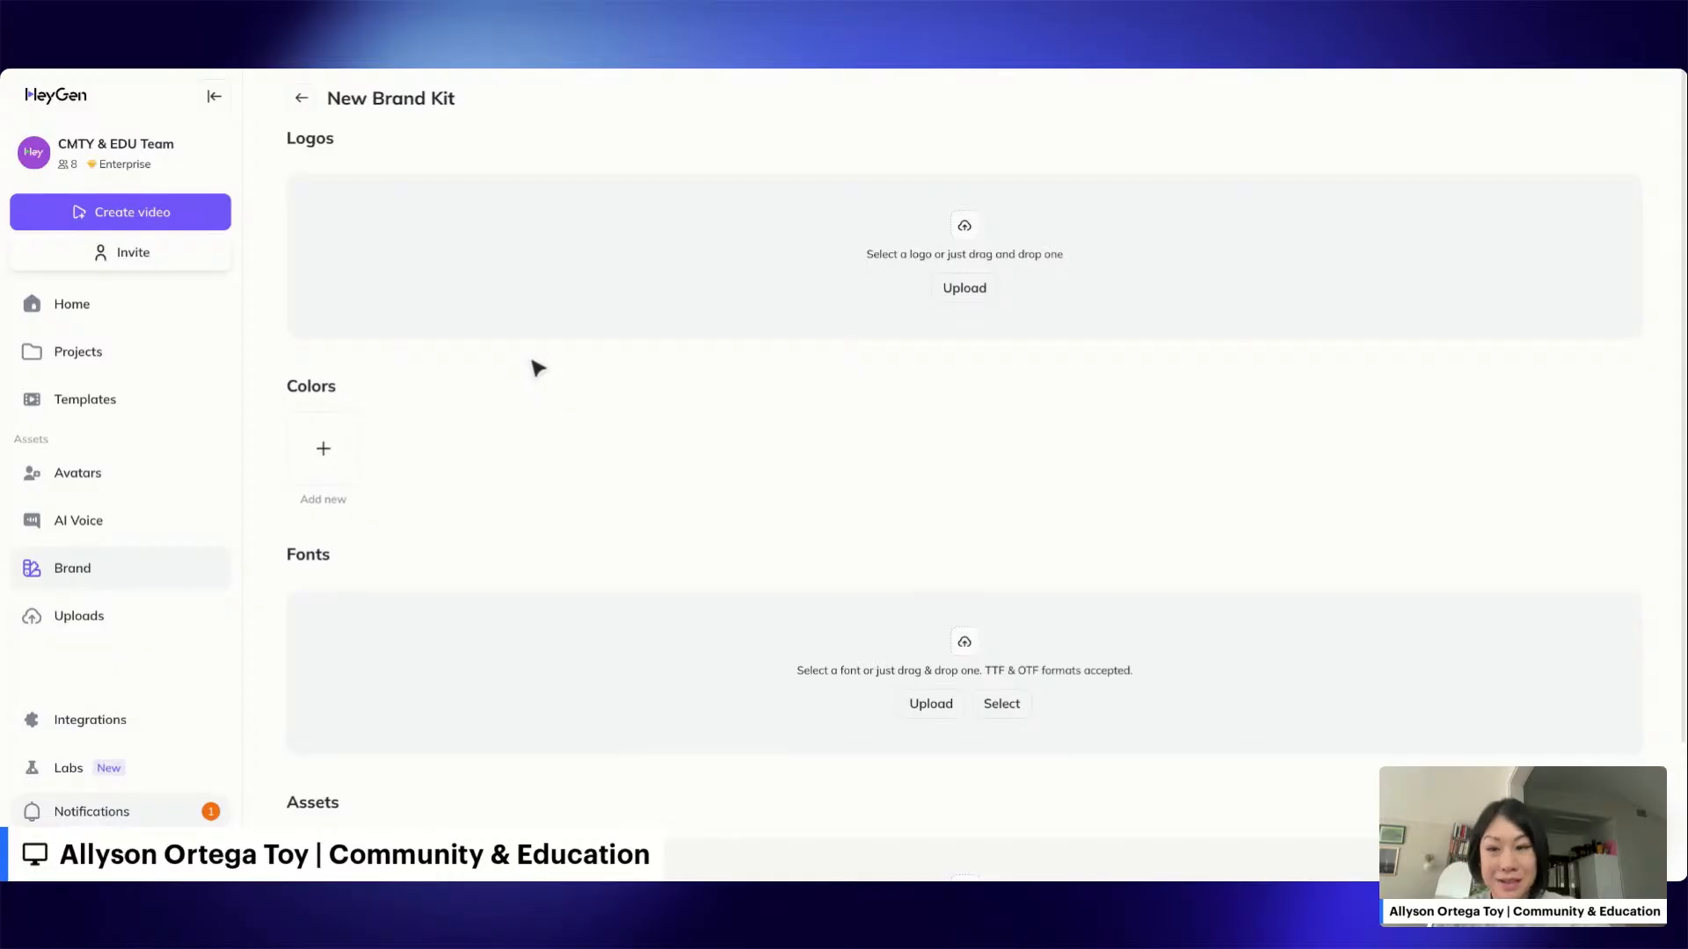
# Open the templates page and look through the team's own templates and the HeyGen Library.
pyautogui.click(150, 316)
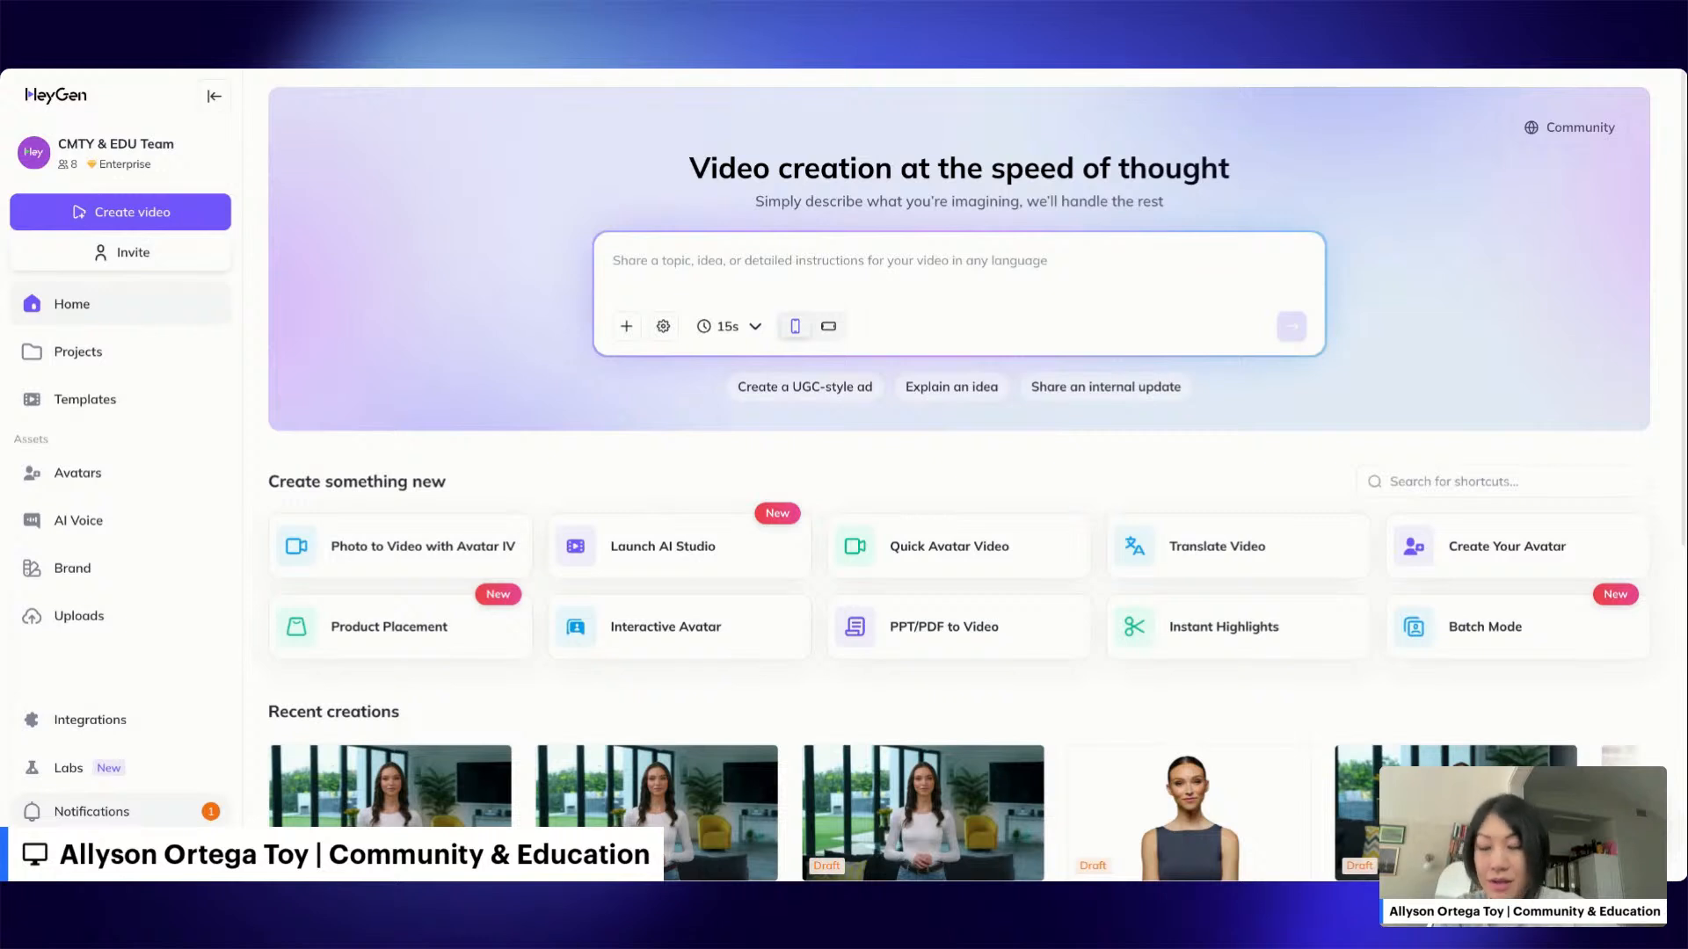
pyautogui.click(128, 402)
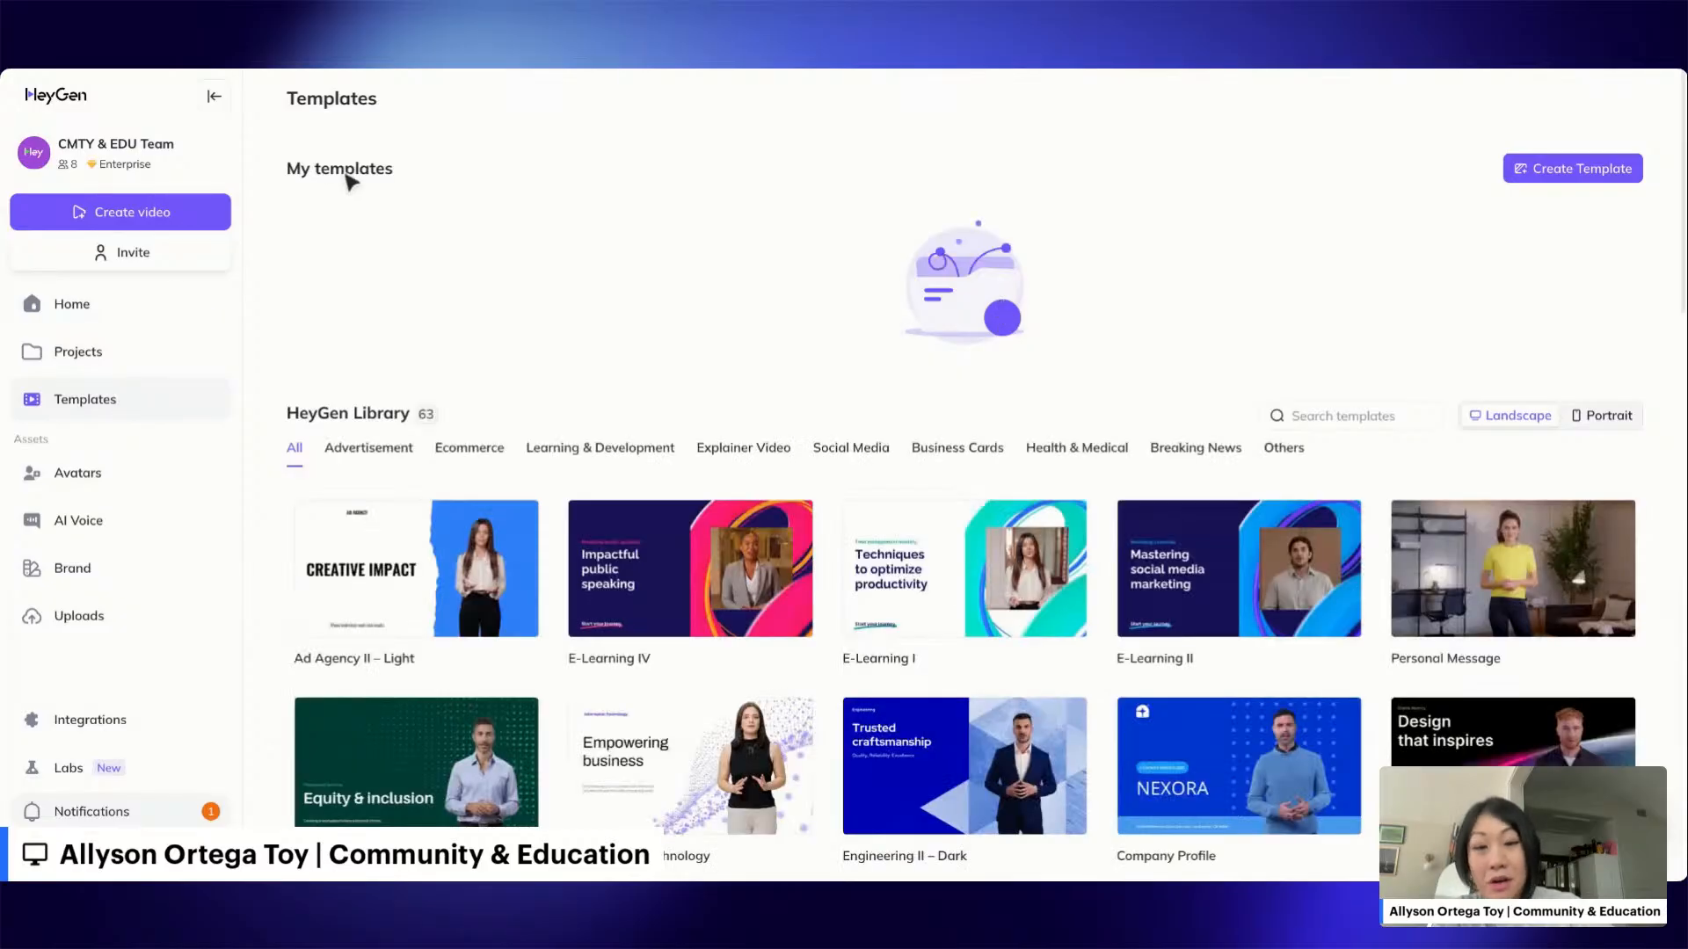
pyautogui.scroll(-4, 283, 198)
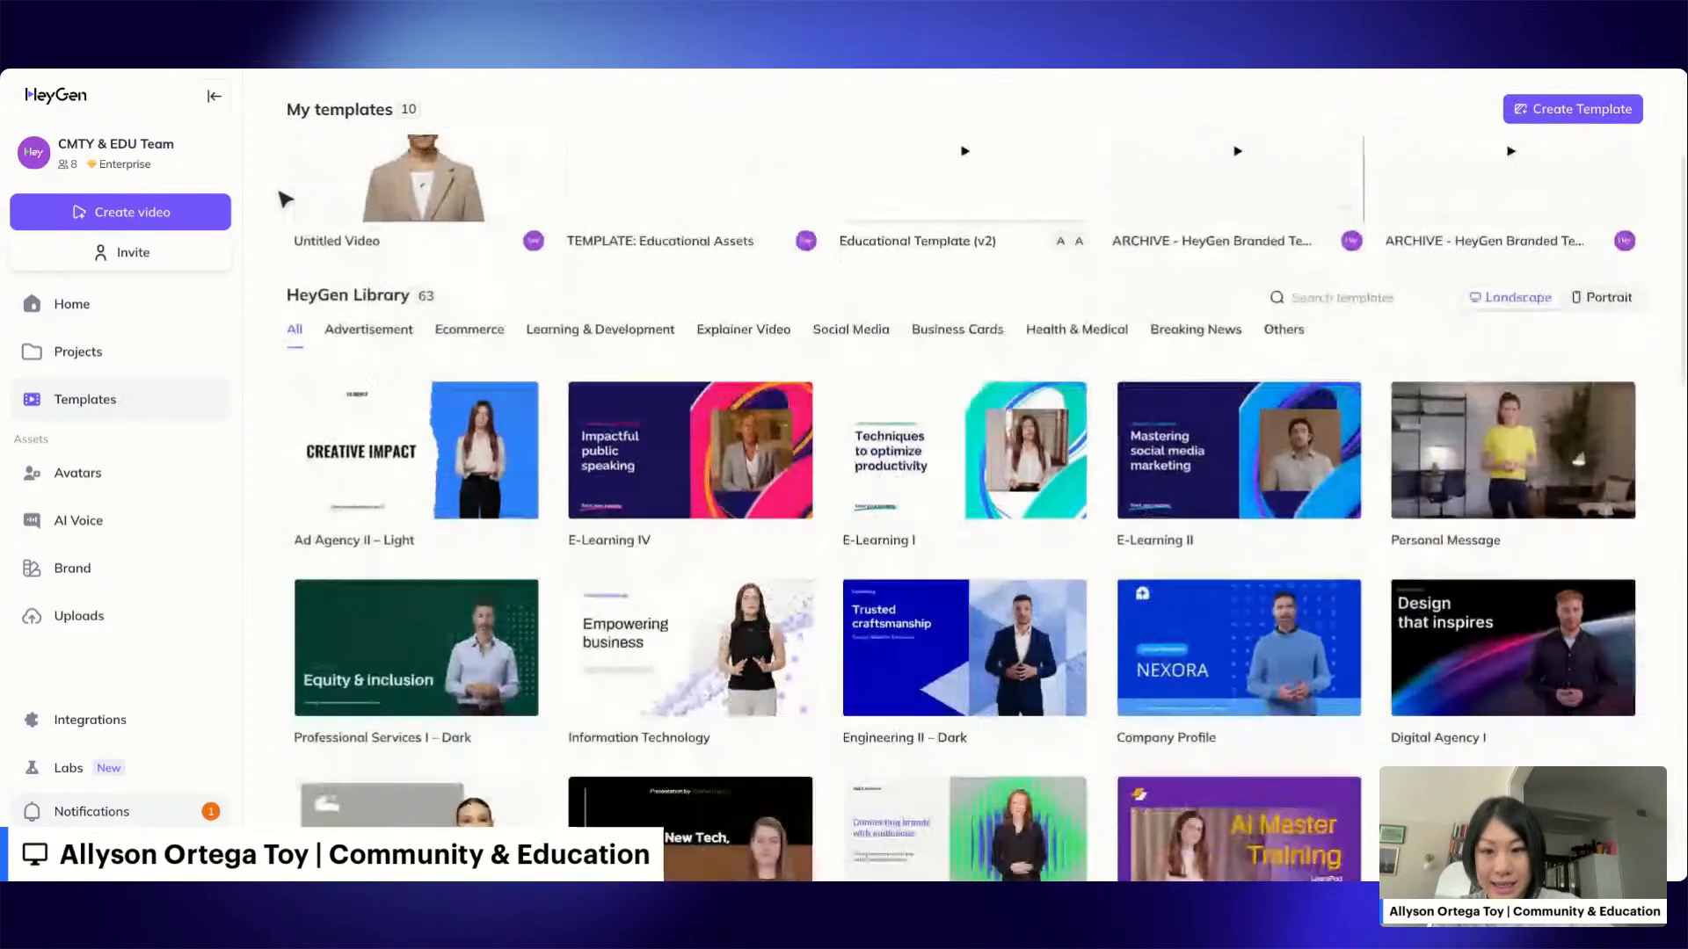
pyautogui.scroll(-3, 285, 199)
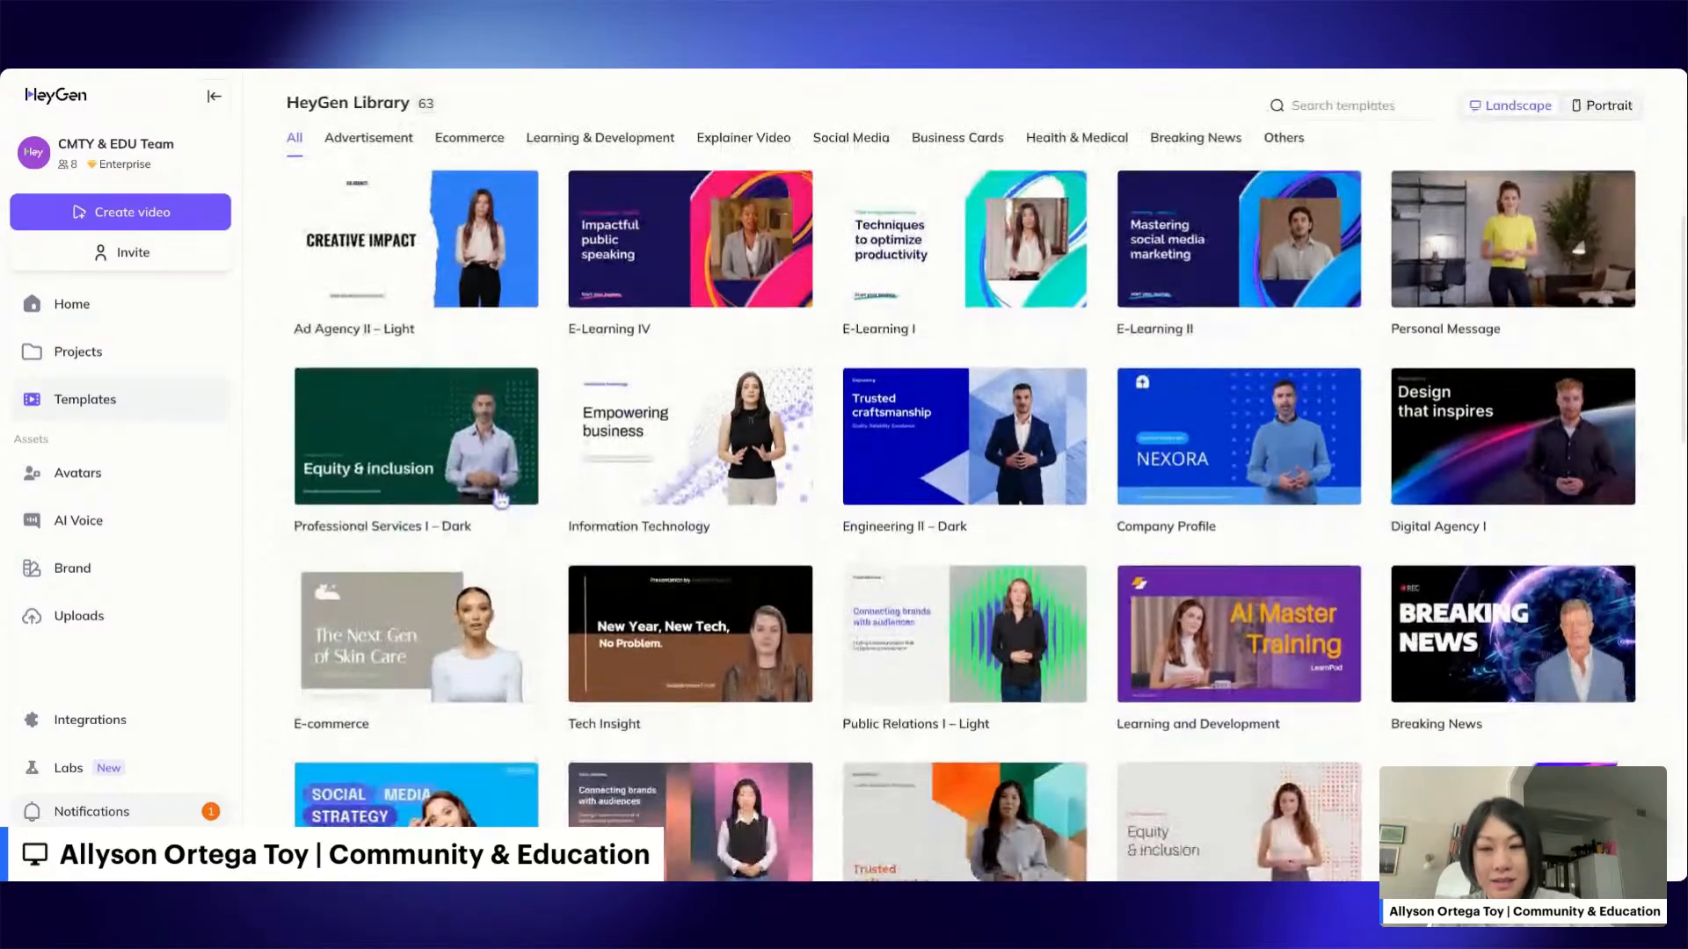
pyautogui.scroll(-1, 267, 550)
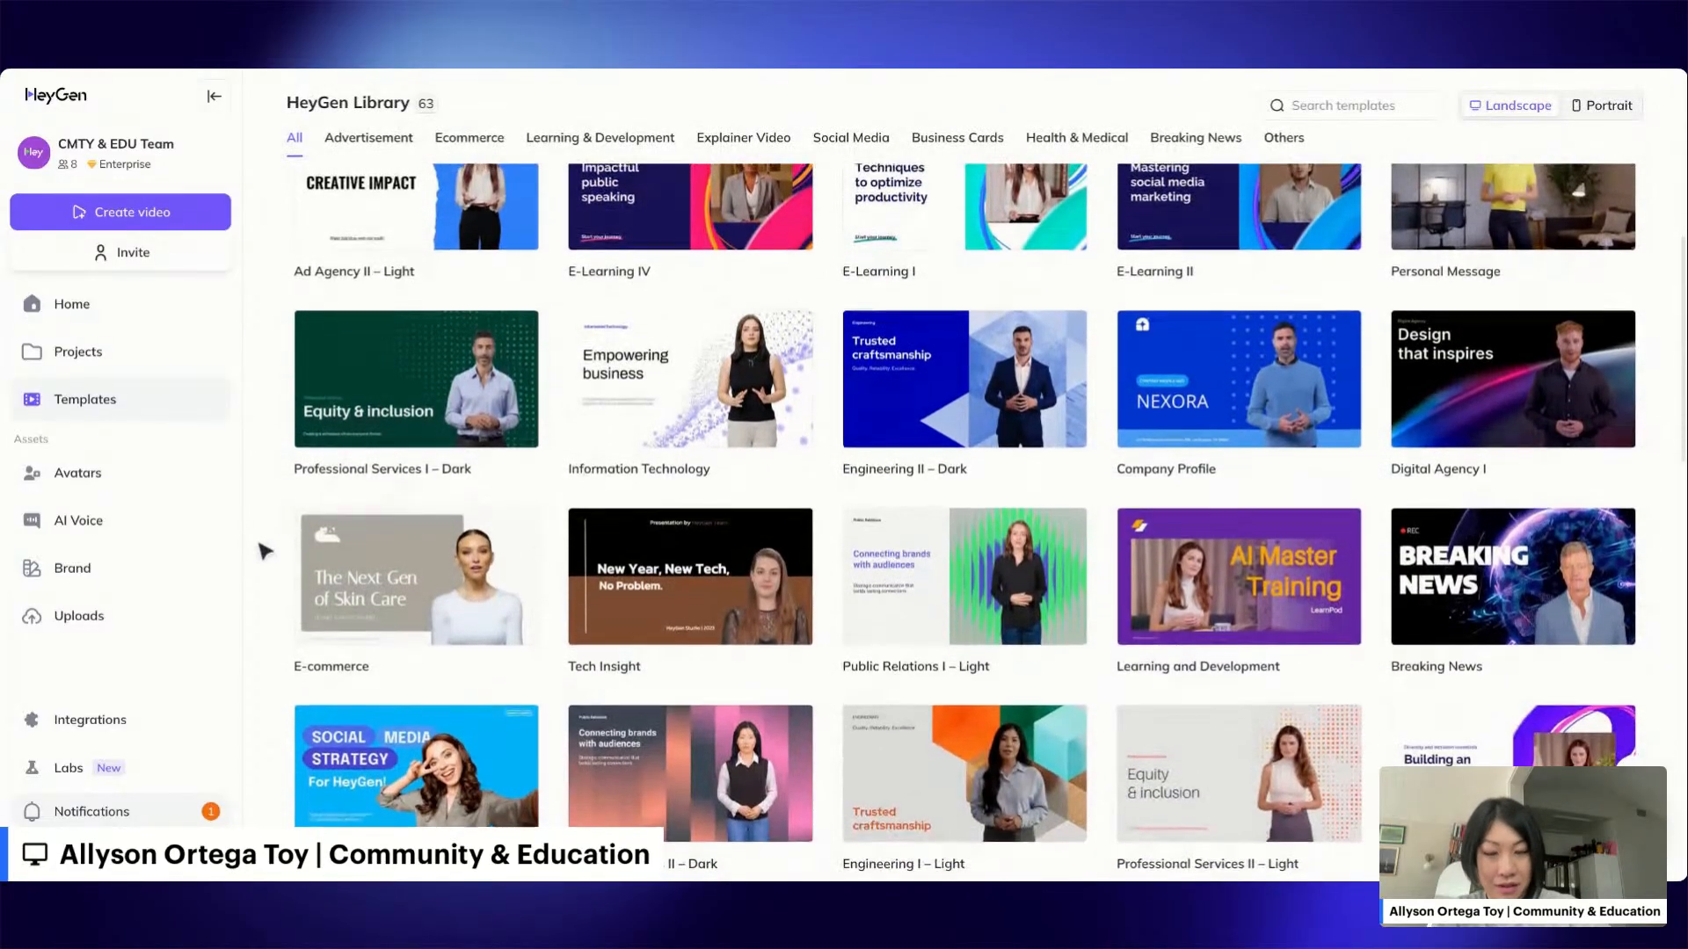
pyautogui.scroll(3, 268, 550)
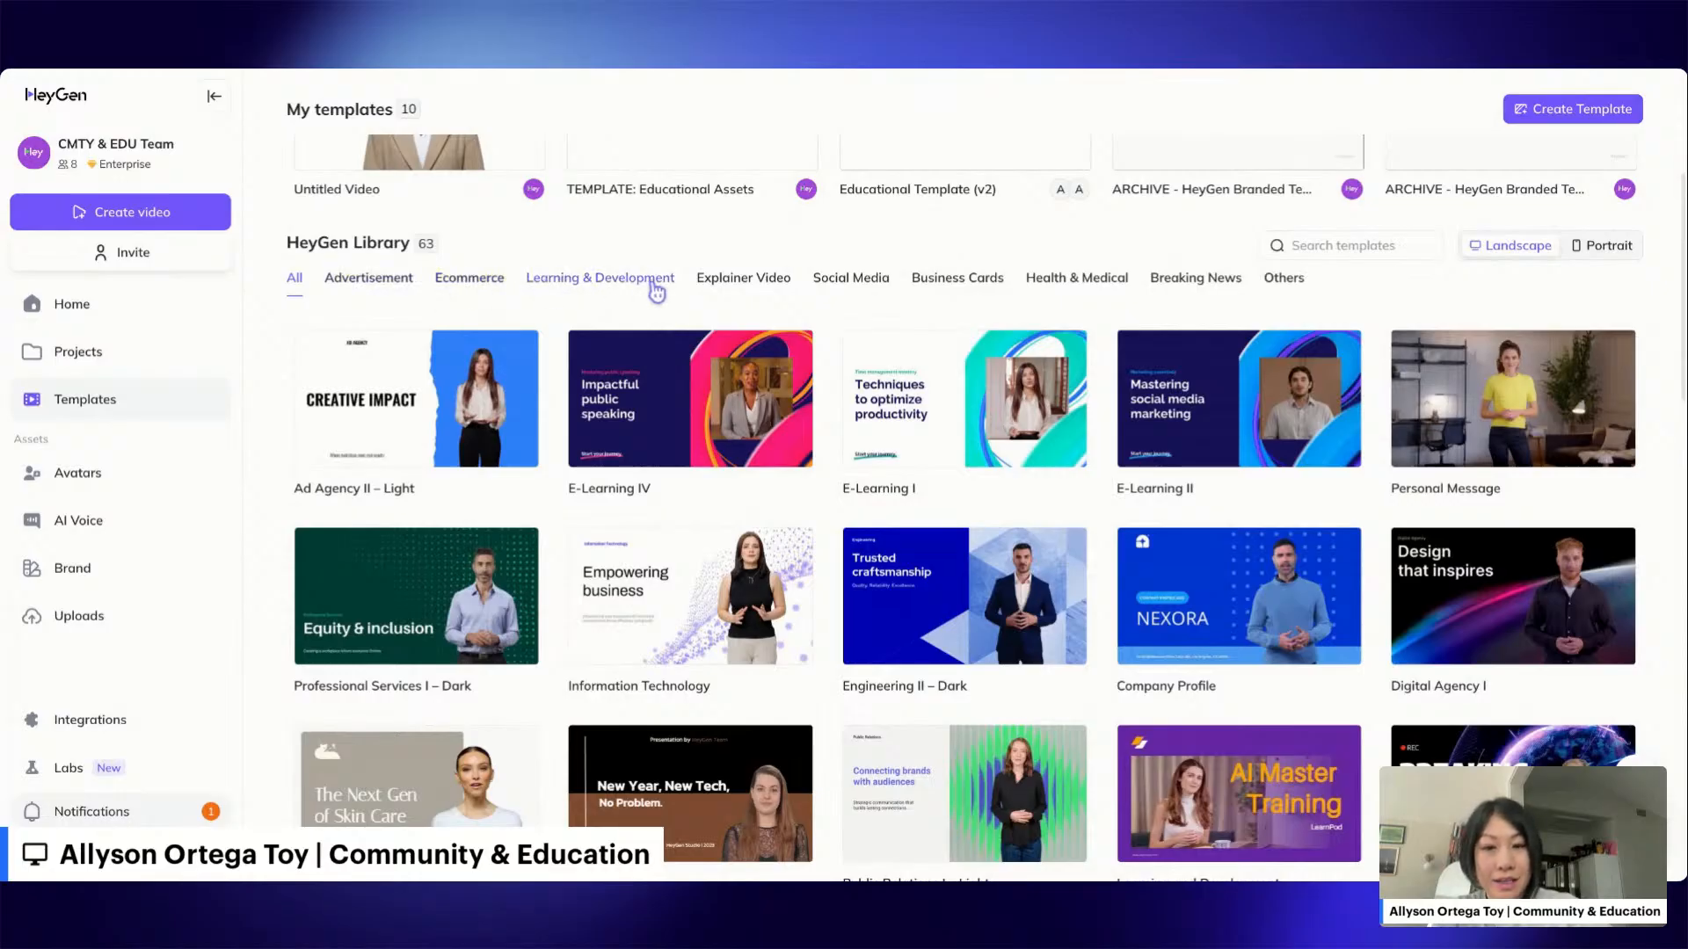
# Filter the template library by Advertisement, reset it to all categories, and compare the Portrait templates with the Landscape ones.
pyautogui.click(392, 278)
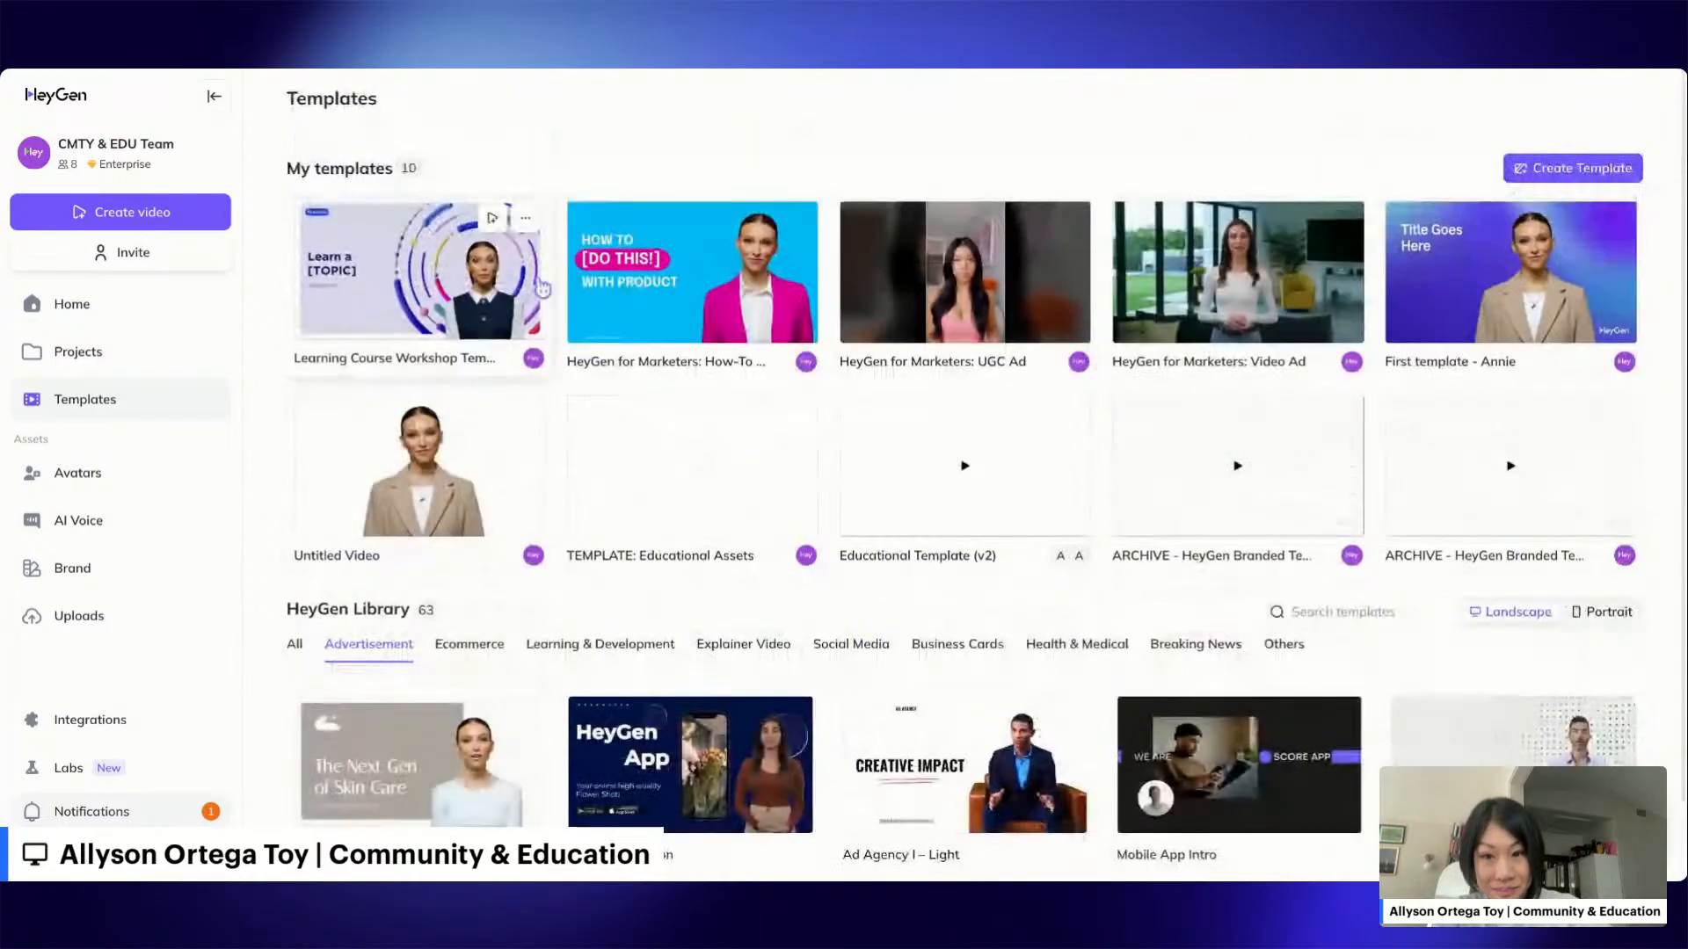
pyautogui.scroll(-1, 670, 449)
pyautogui.click(296, 555)
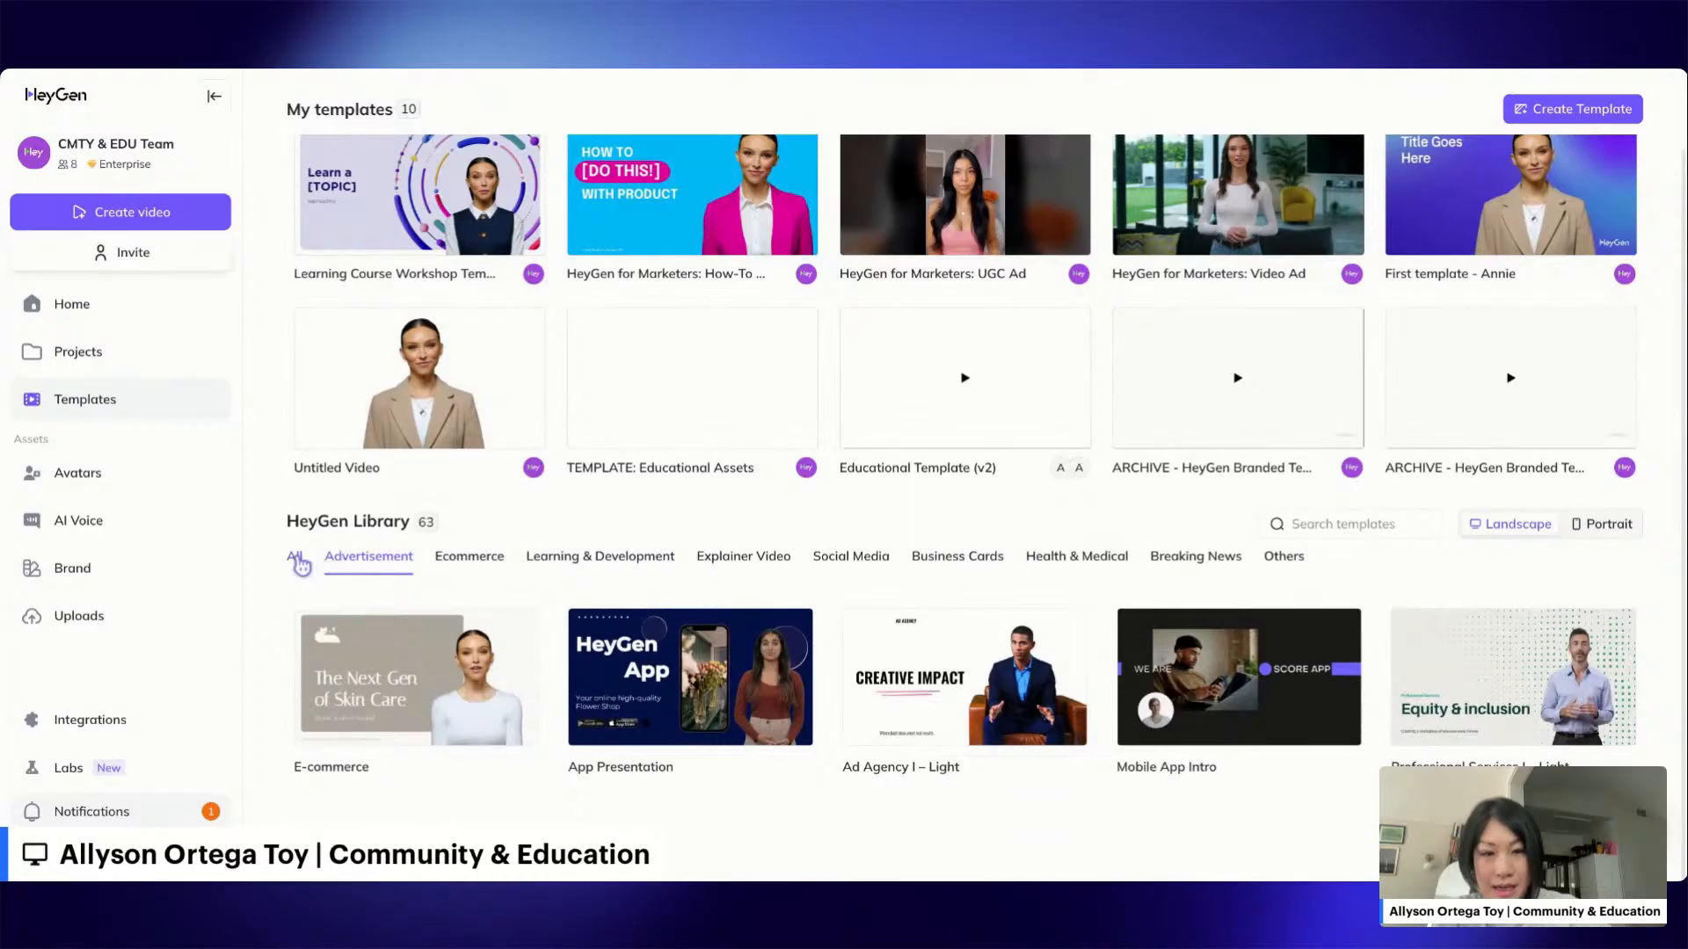
pyautogui.click(1604, 525)
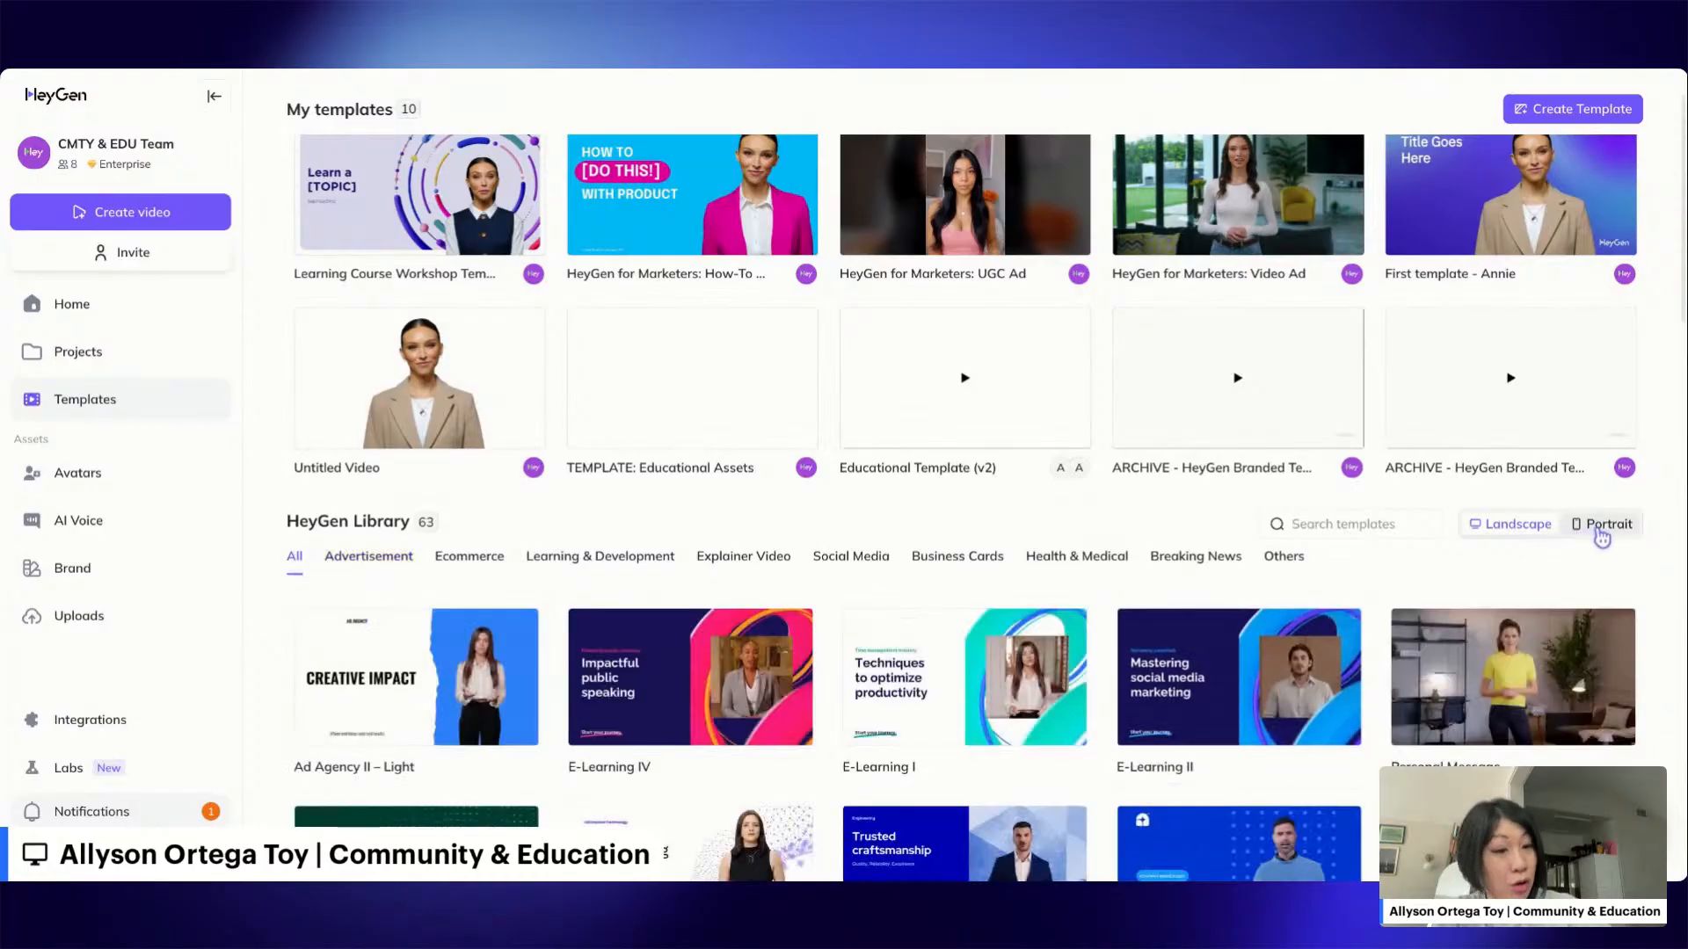
pyautogui.scroll(-3, 1601, 538)
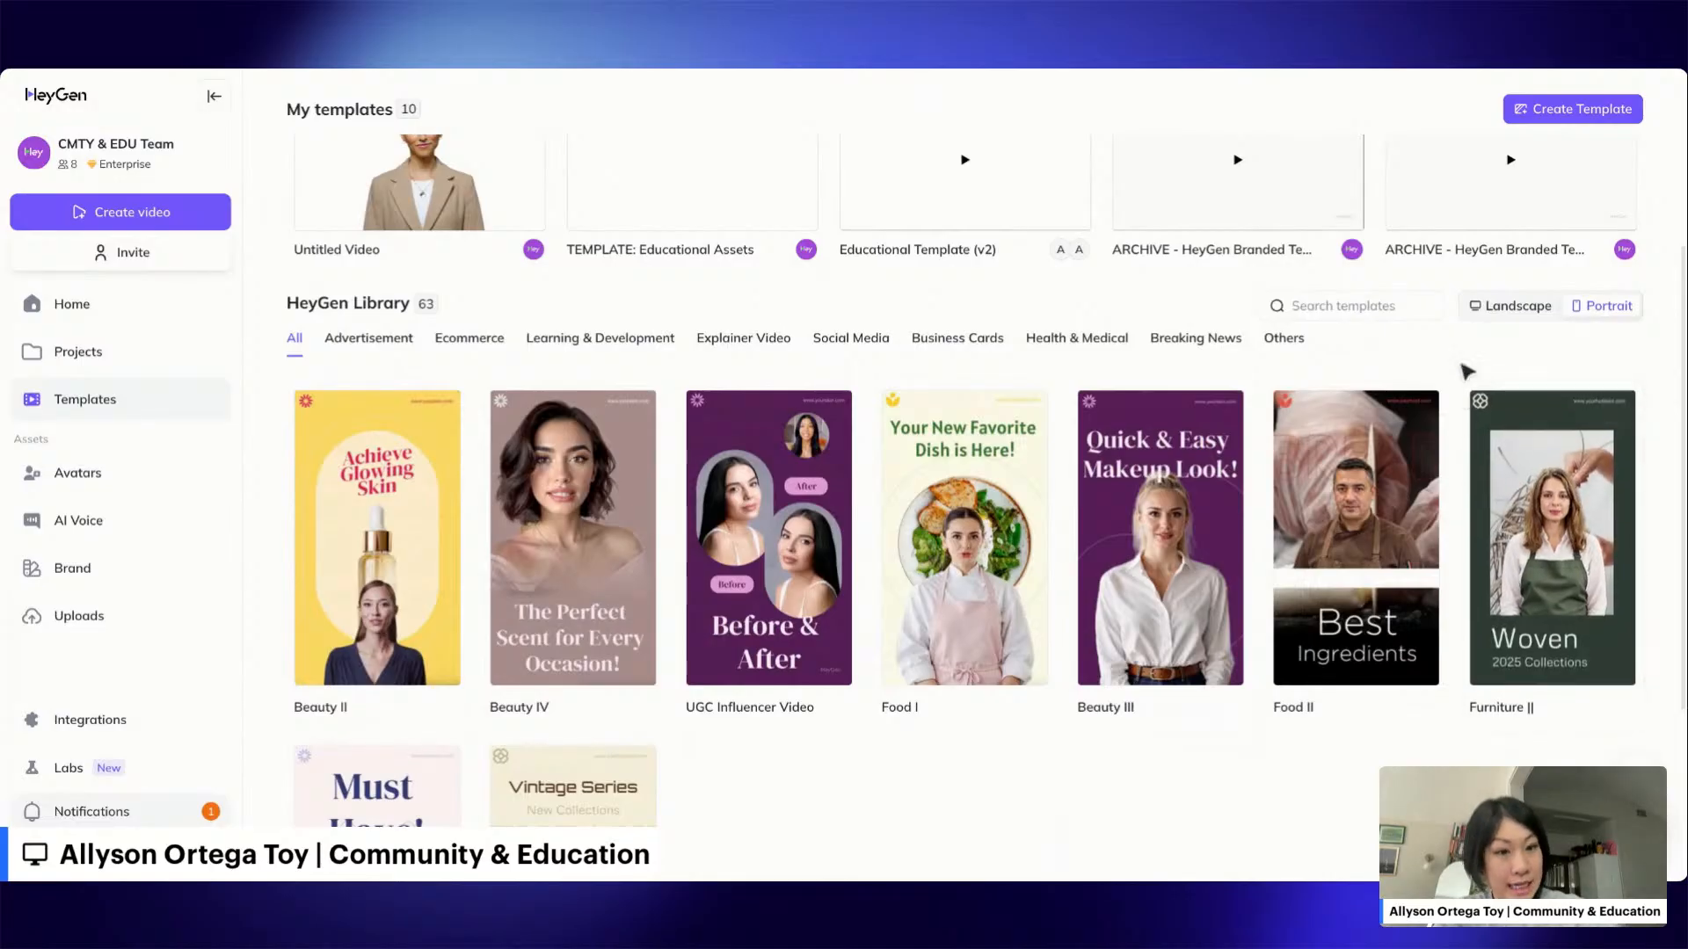
pyautogui.click(1521, 312)
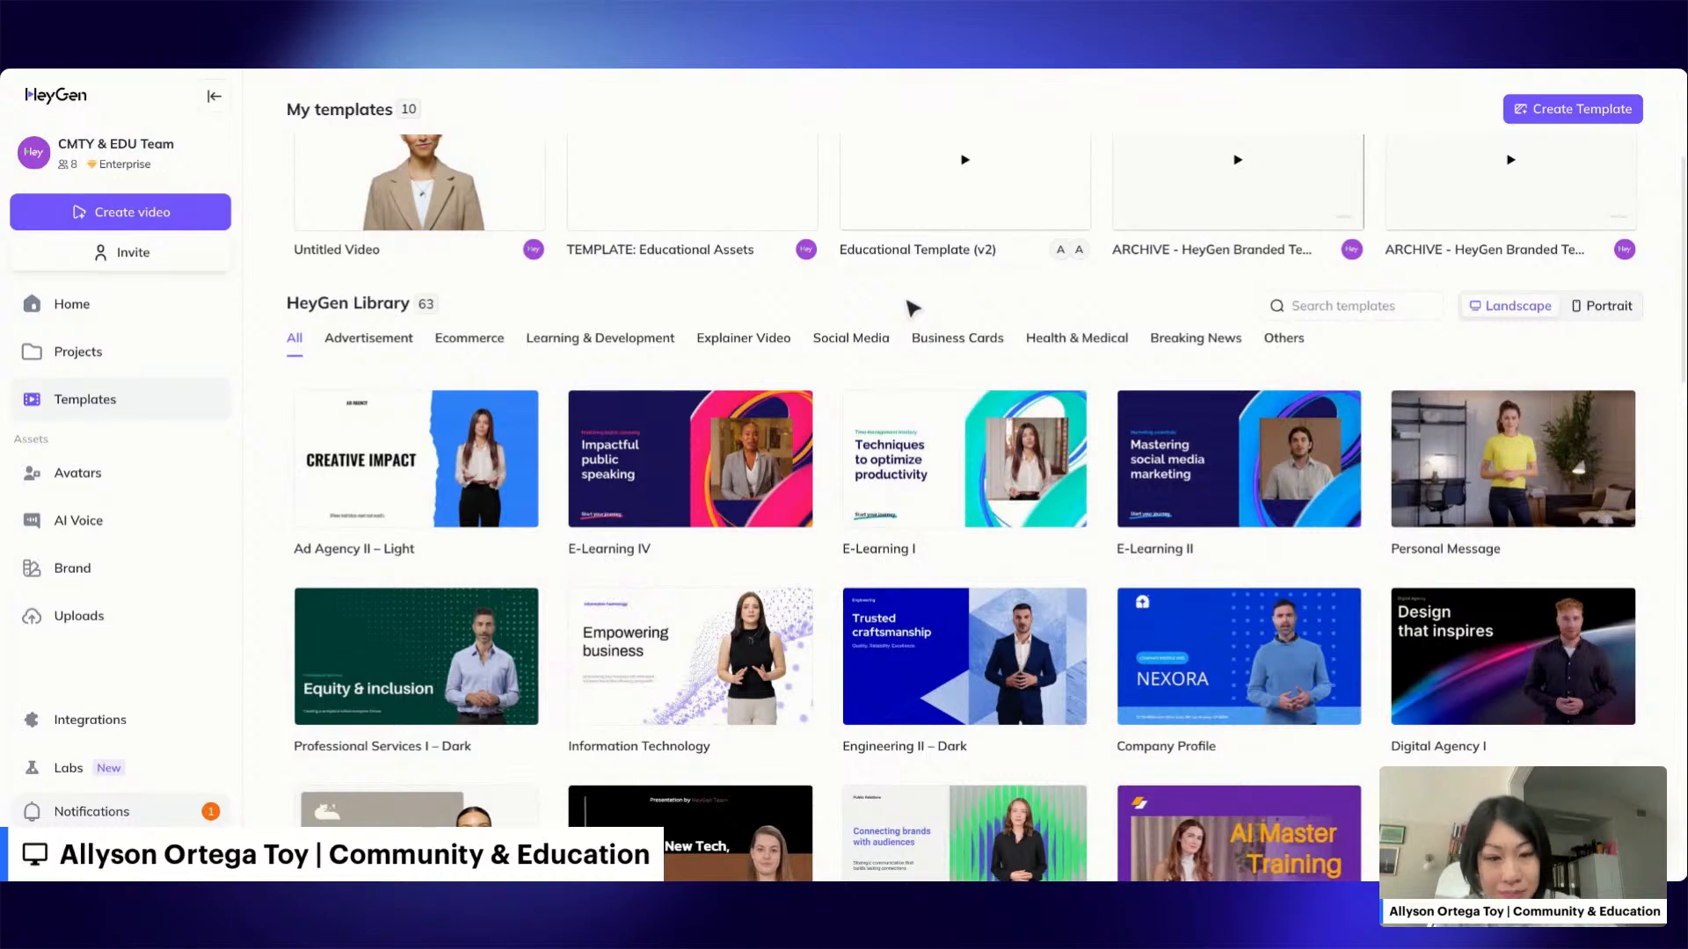
# Find the Video Ad template among the landscape templates in the HeyGen Library and open its preview.
pyautogui.scroll(-5, 912, 305)
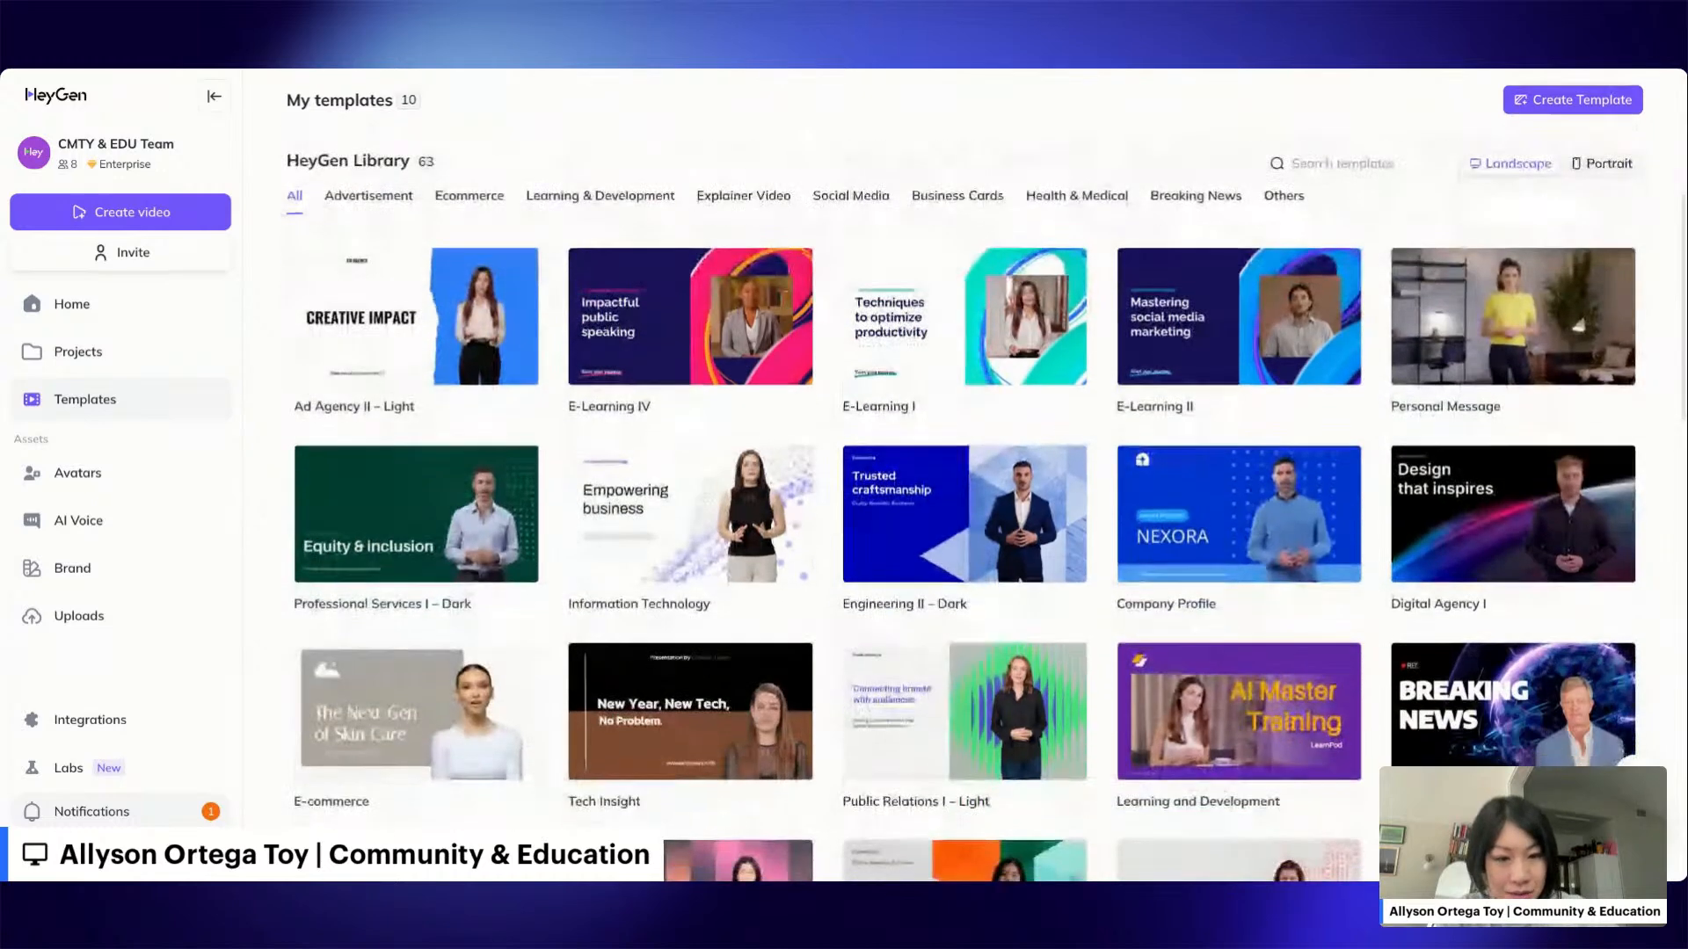
pyautogui.scroll(-5, 965, 257)
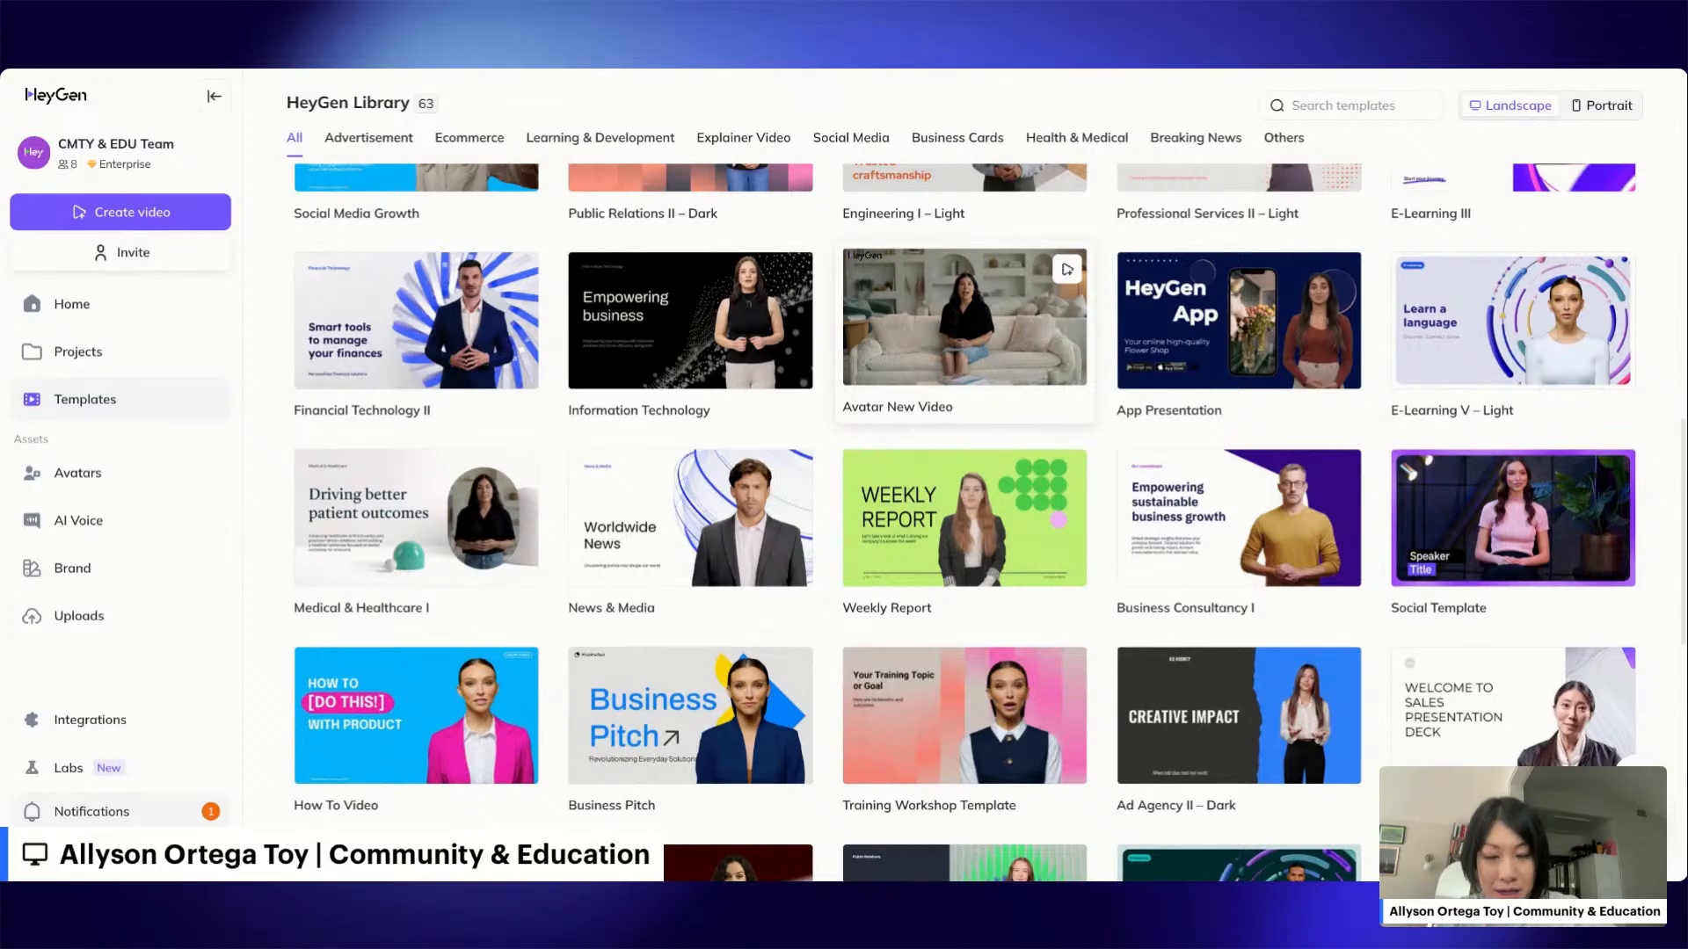
pyautogui.scroll(-5, 953, 327)
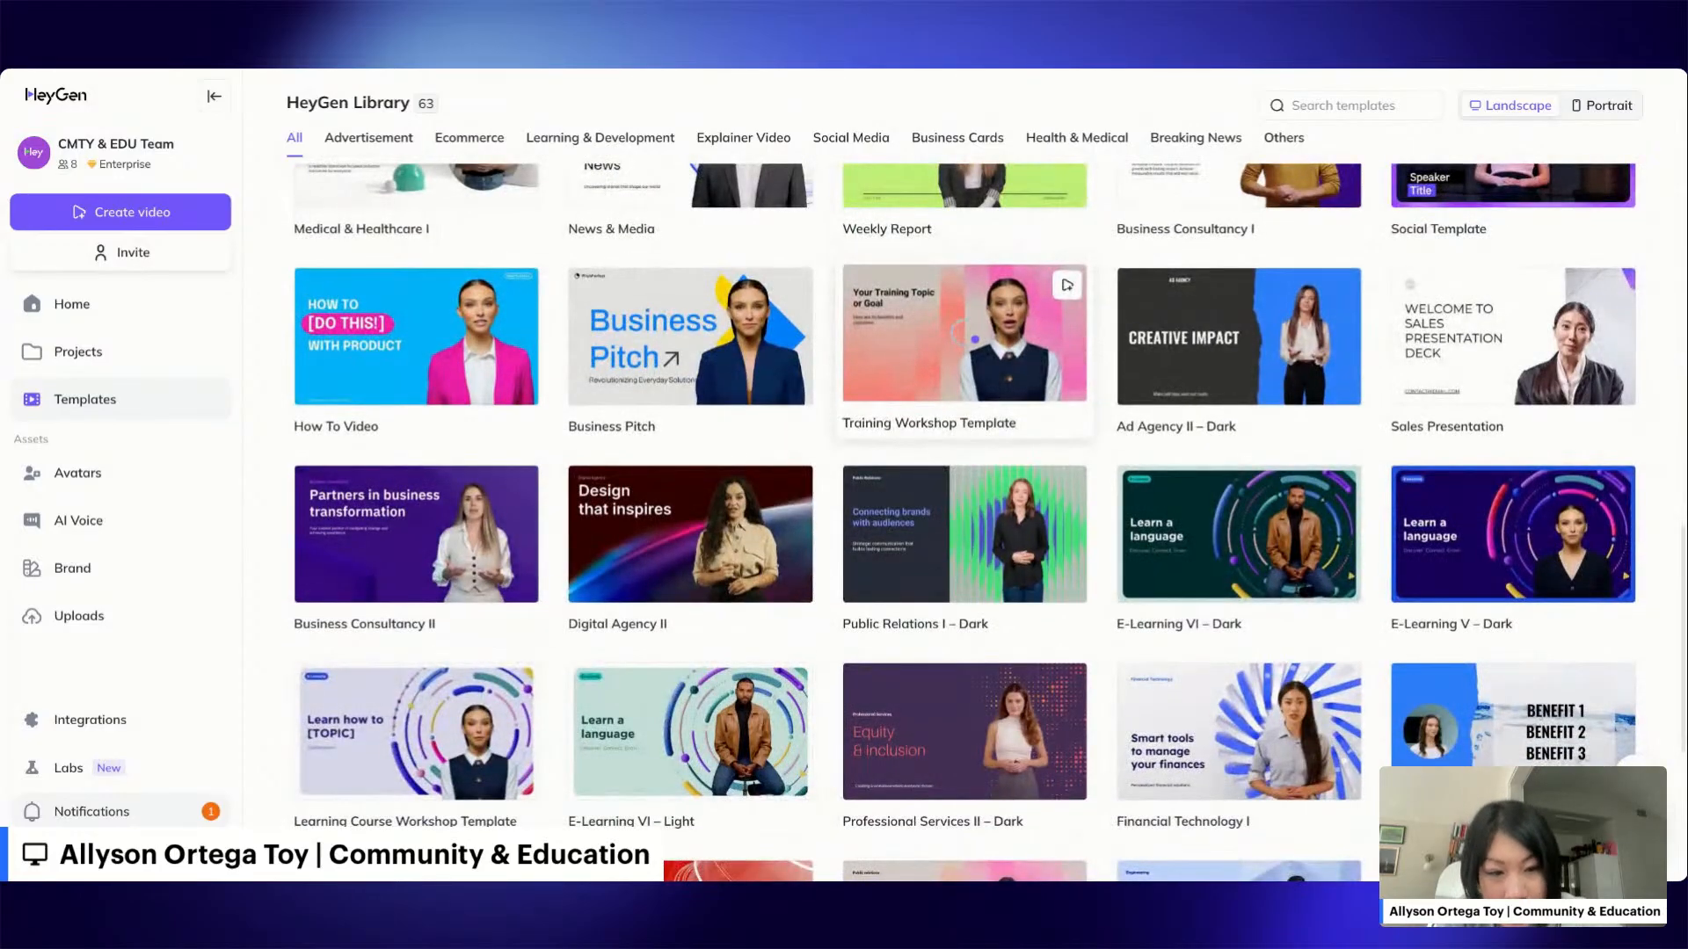
pyautogui.scroll(-3, 953, 327)
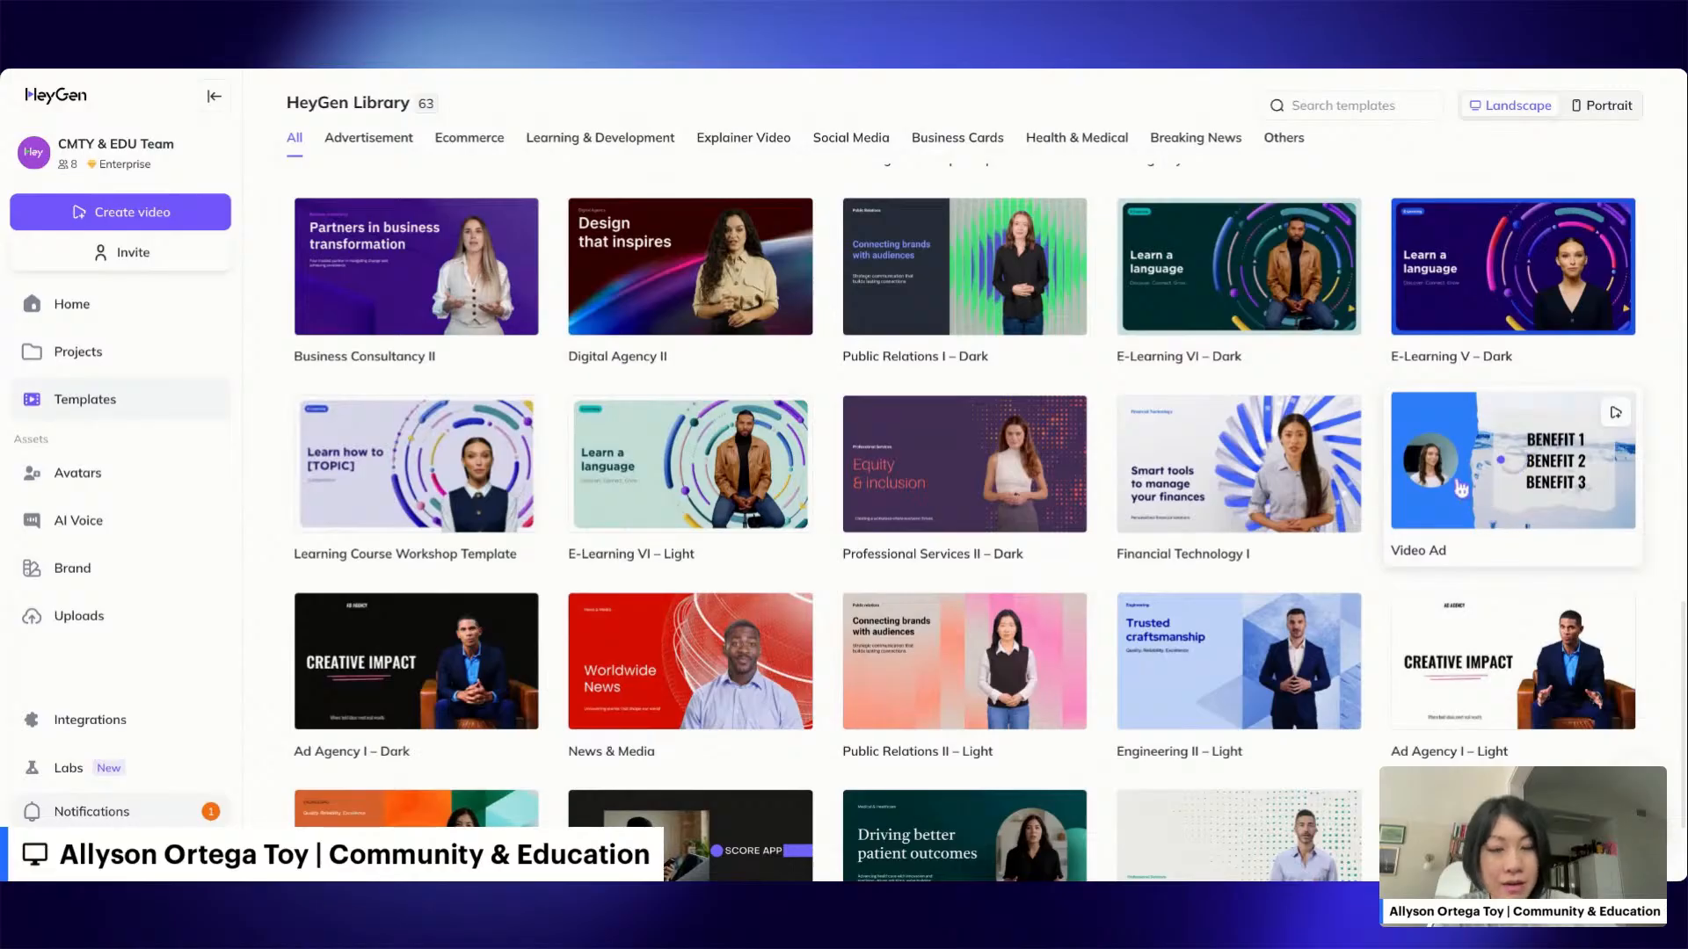
pyautogui.click(1505, 462)
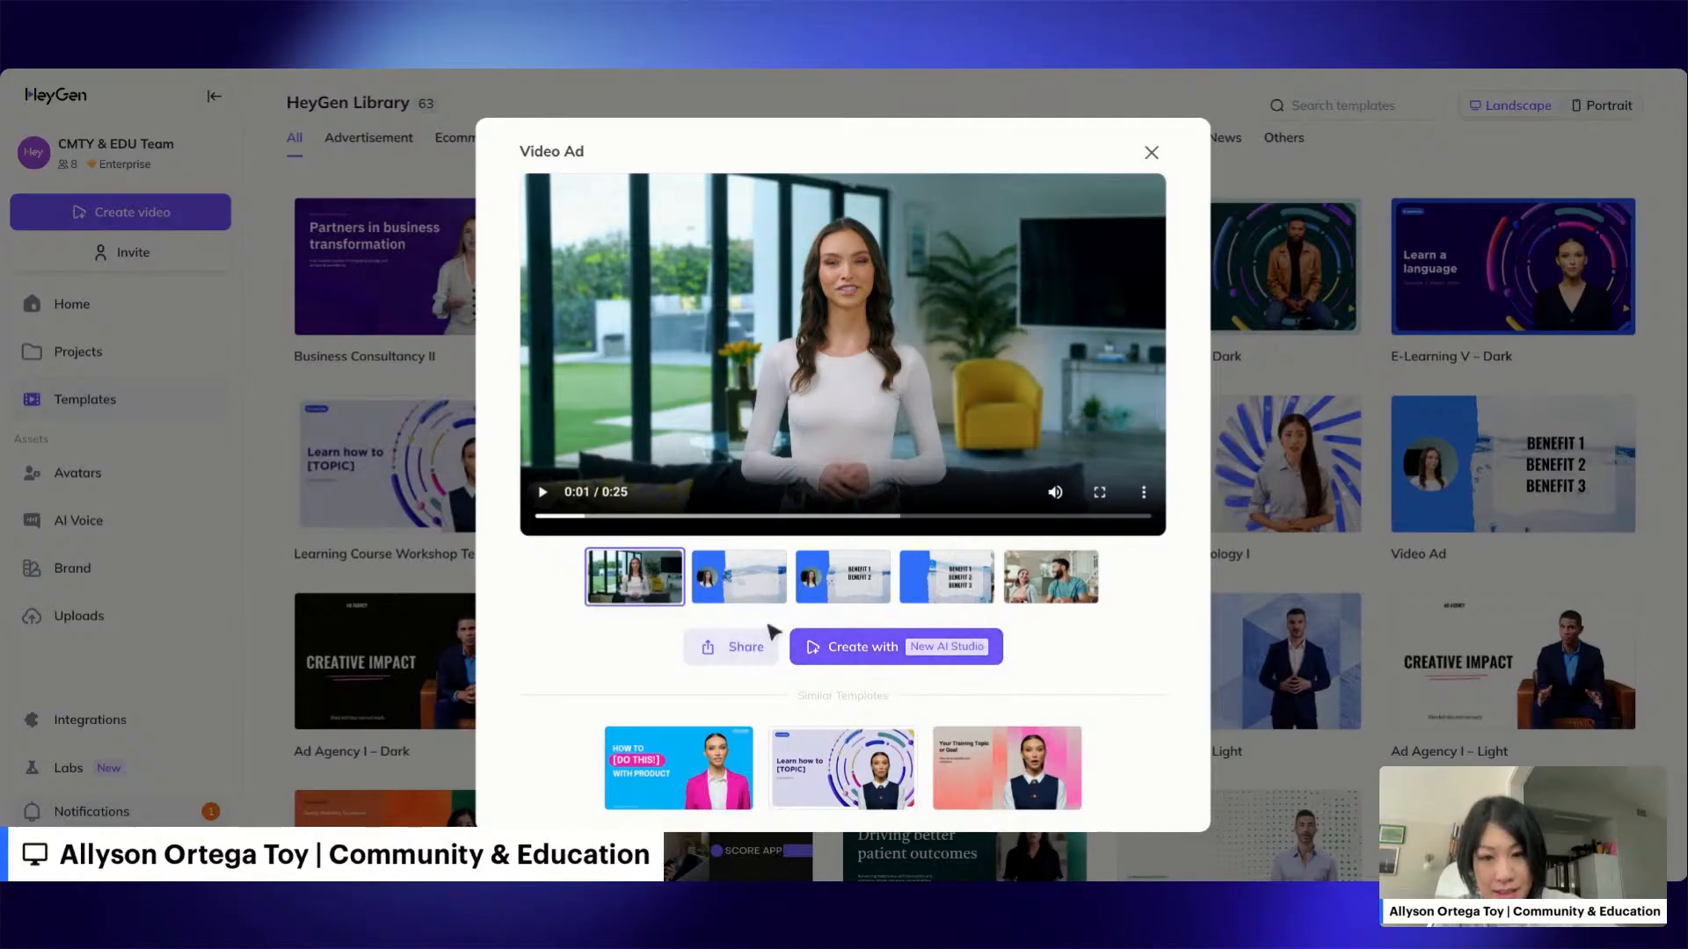
# Preview the Video Ad template's scenes, play its video from the beginning, and create a video from it with New AI Studio.
pyautogui.click(746, 596)
pyautogui.click(830, 589)
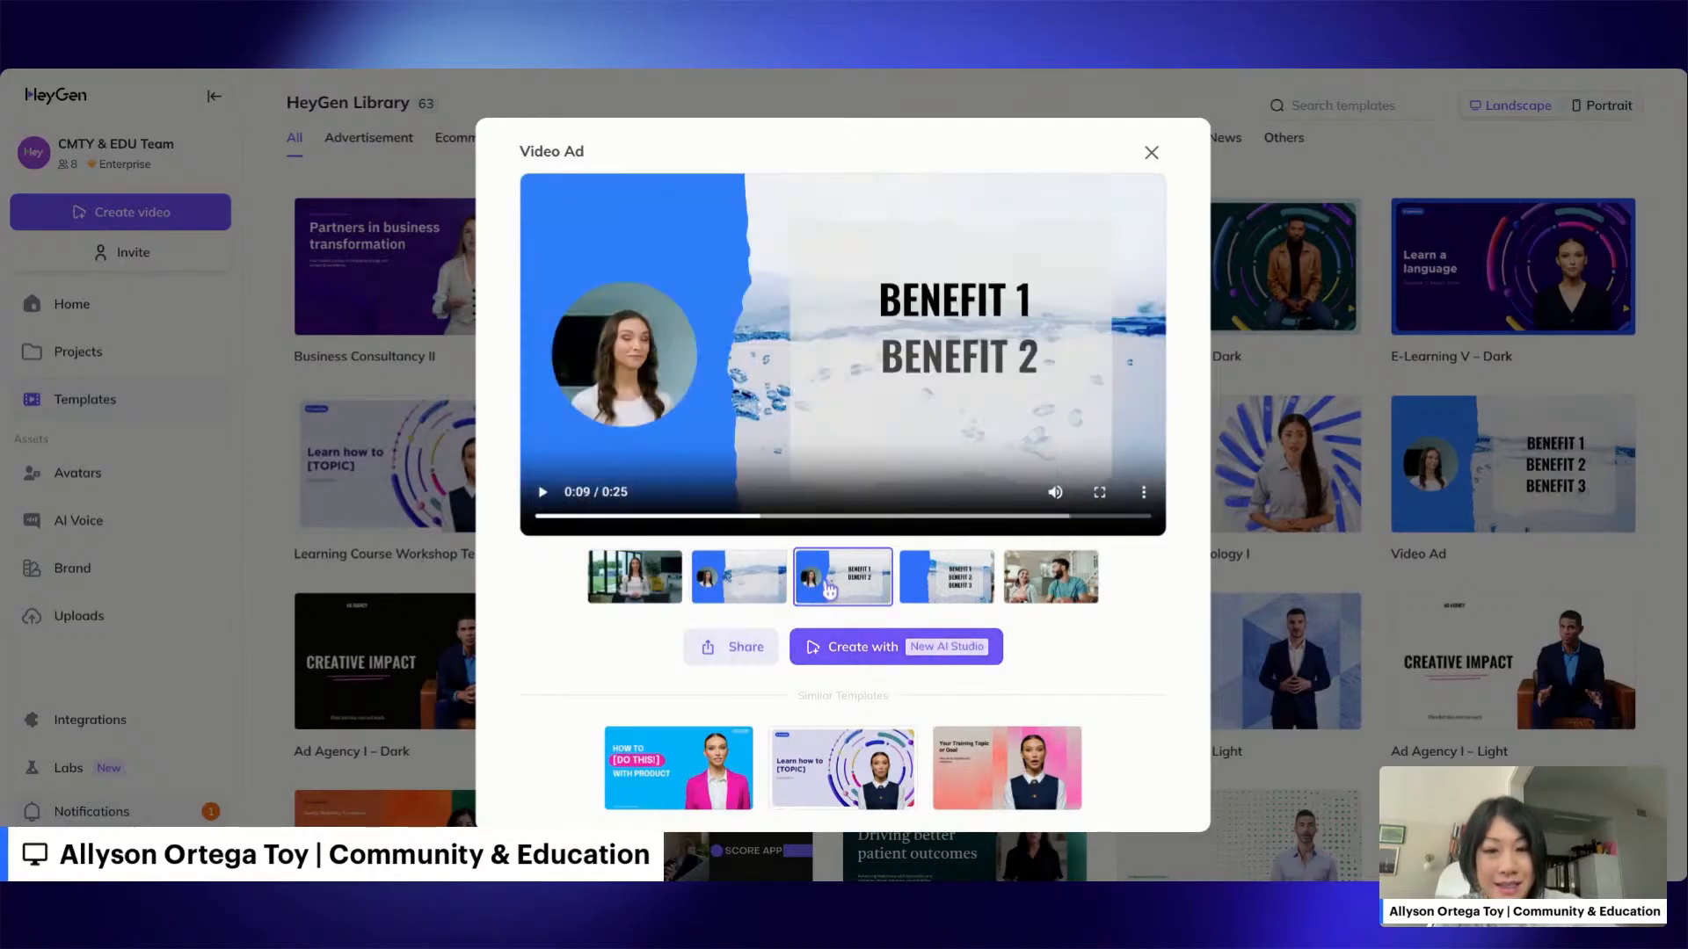
pyautogui.moveTo(764, 518); pyautogui.dragTo(526, 521)
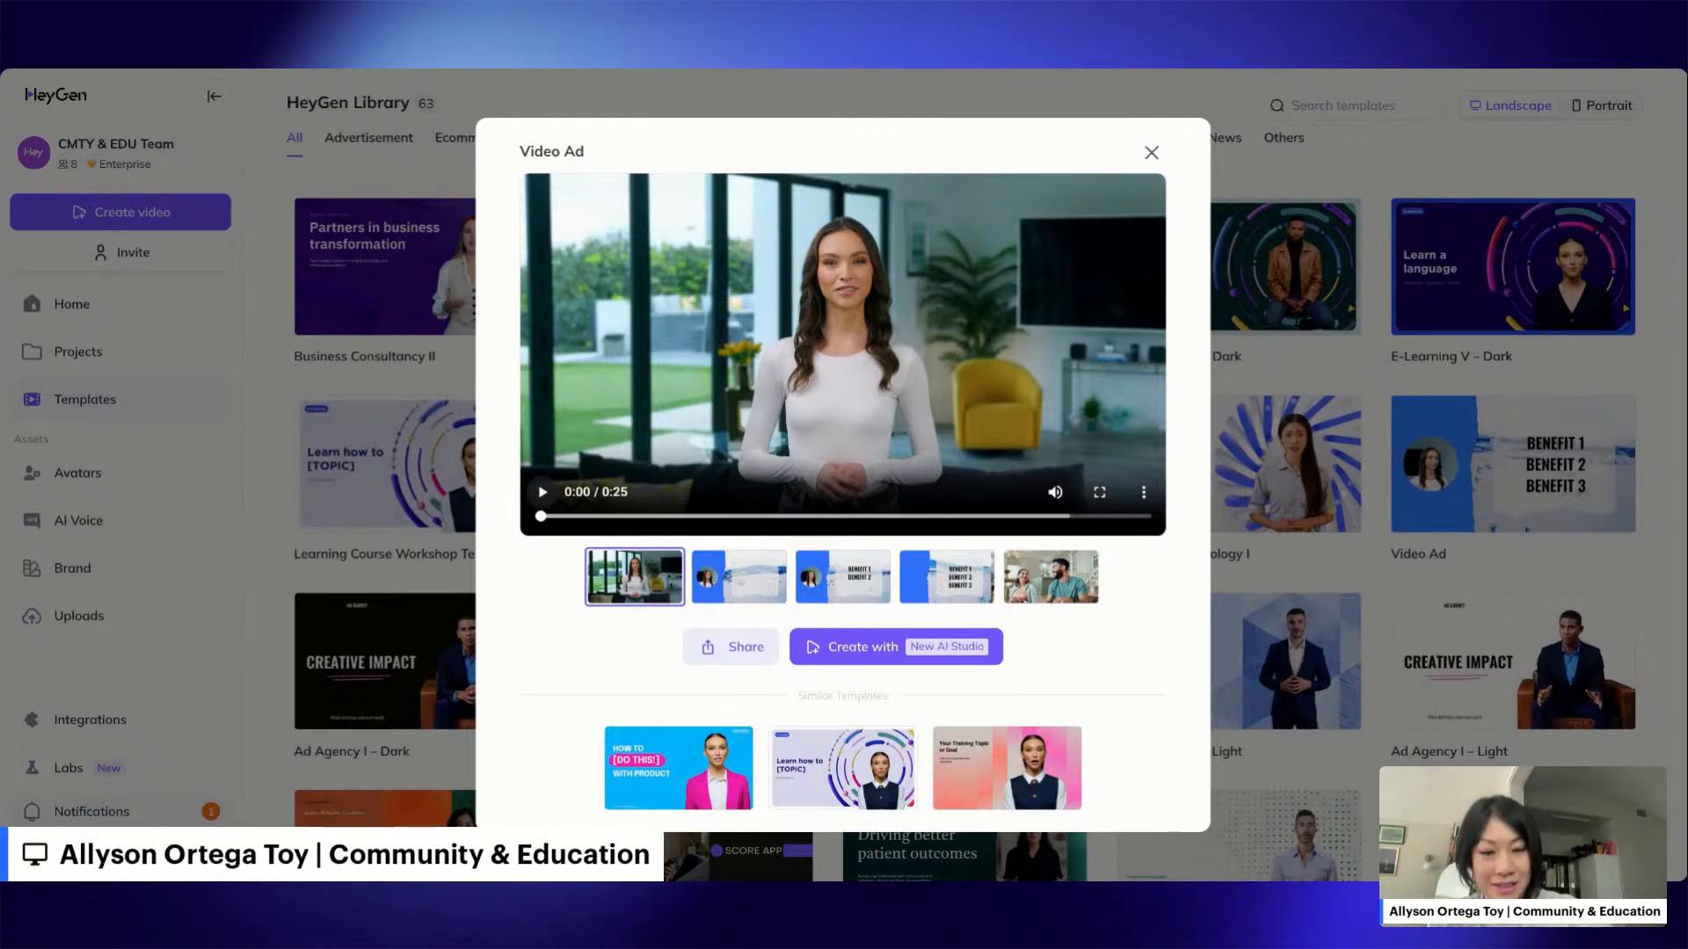
pyautogui.click(542, 493)
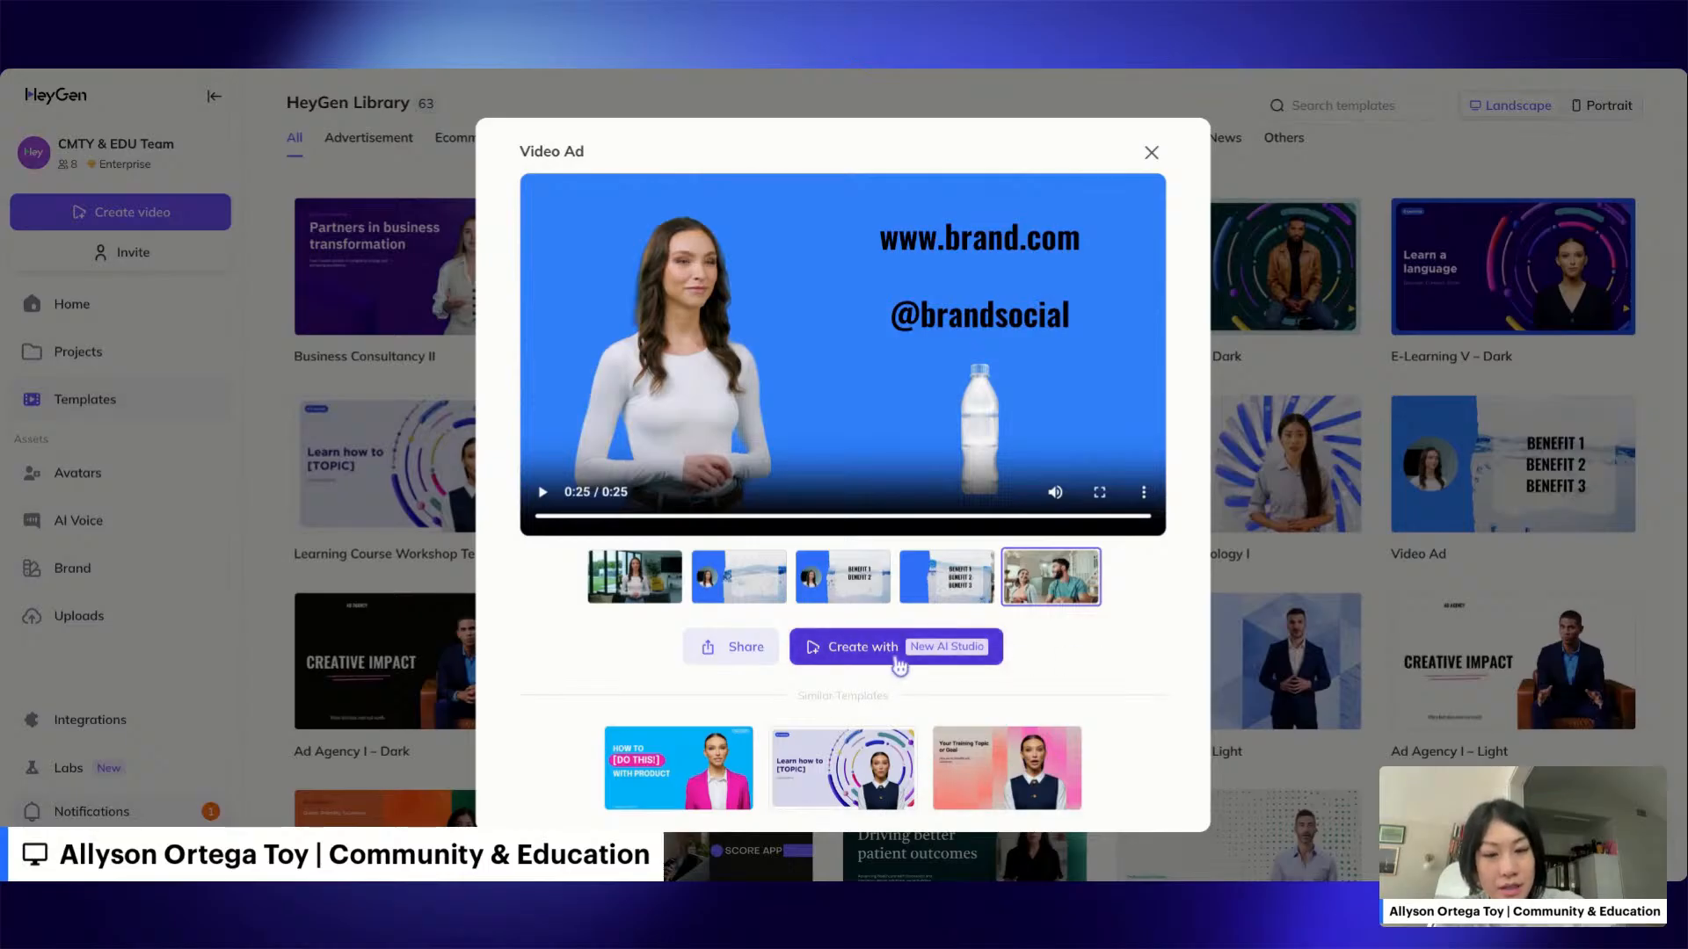
pyautogui.click(897, 659)
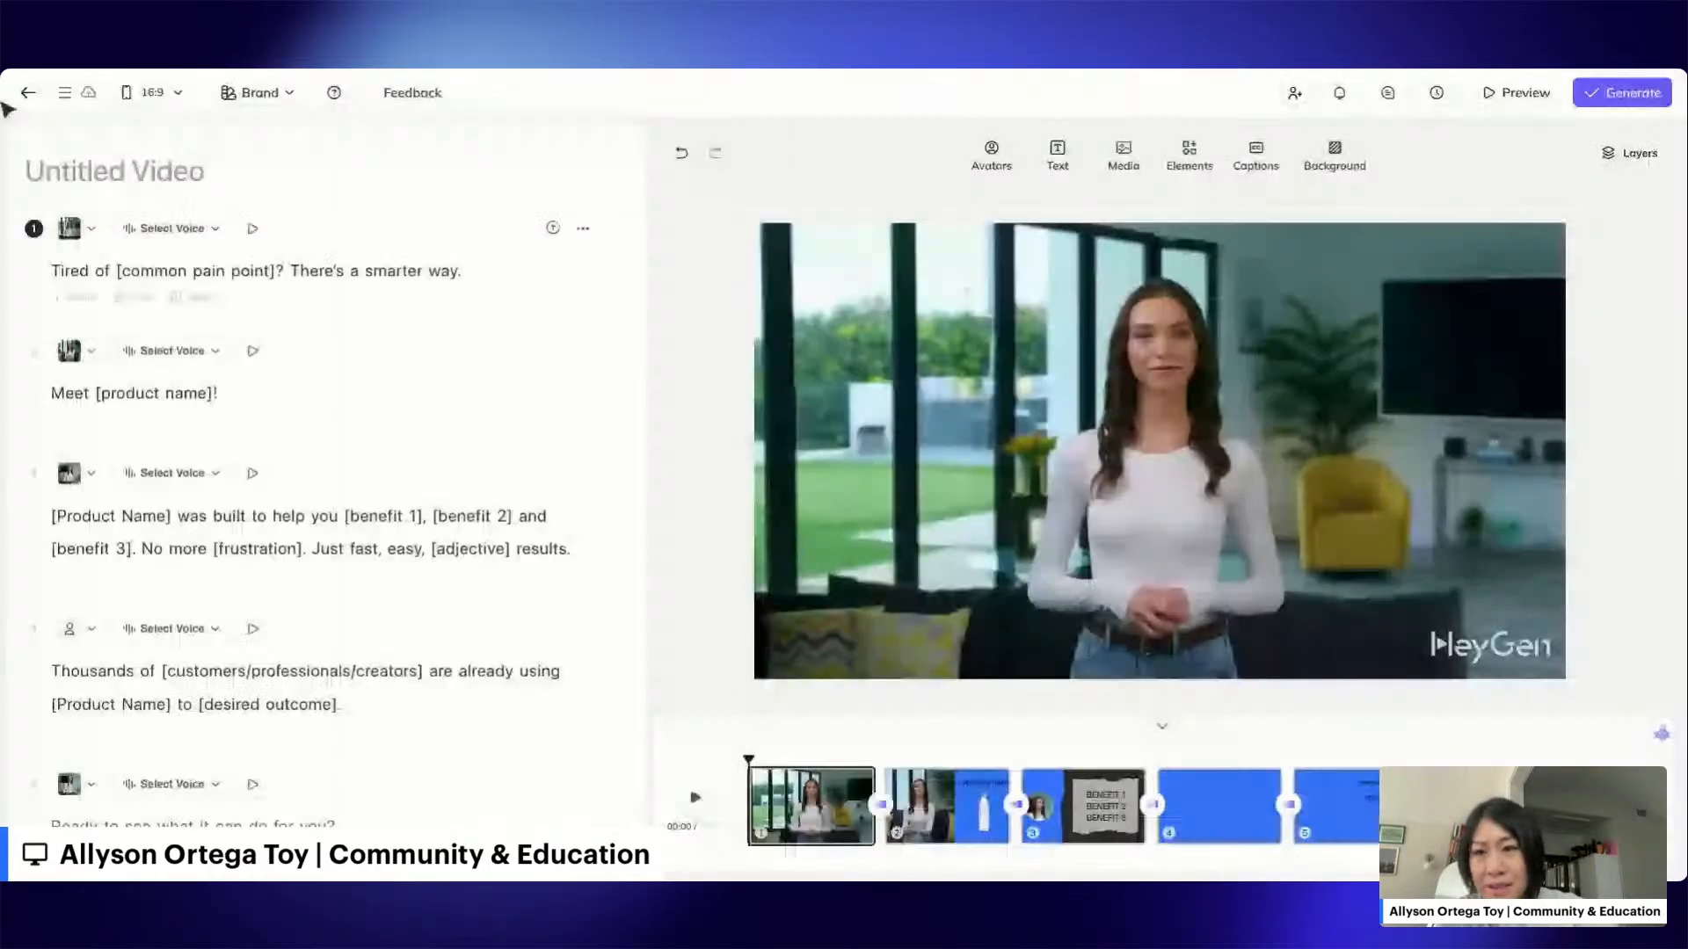
# Name the untitled video "Video Ad".
pyautogui.click(178, 170)
pyautogui.write('V')
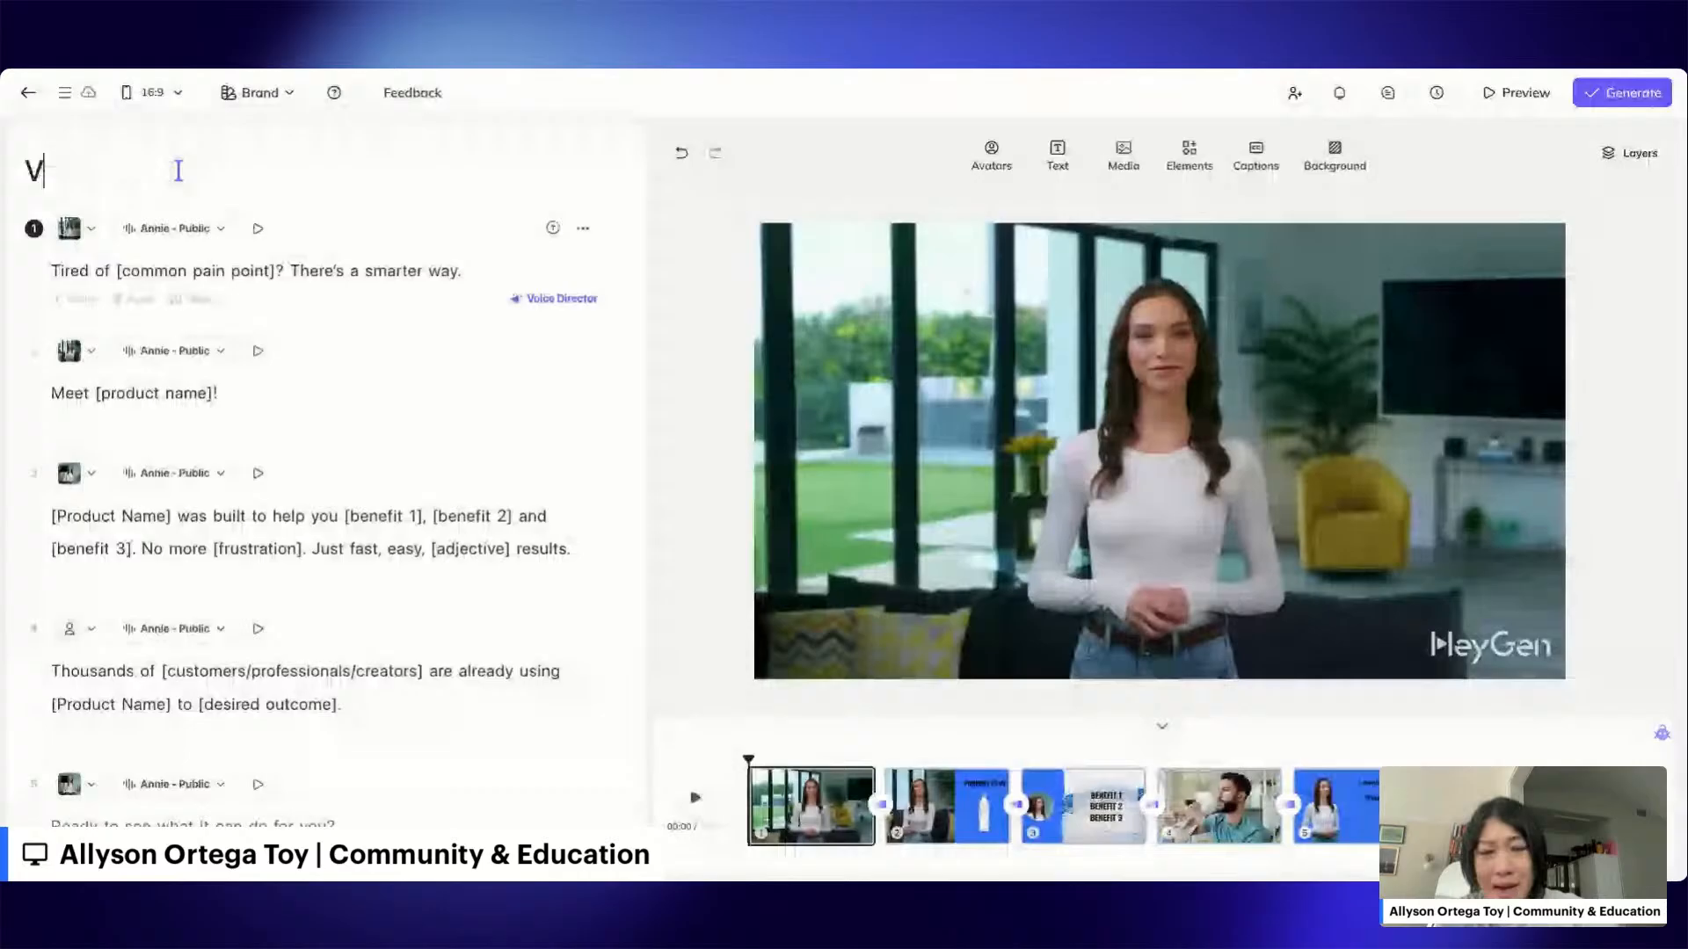
pyautogui.write('ideo Ad')
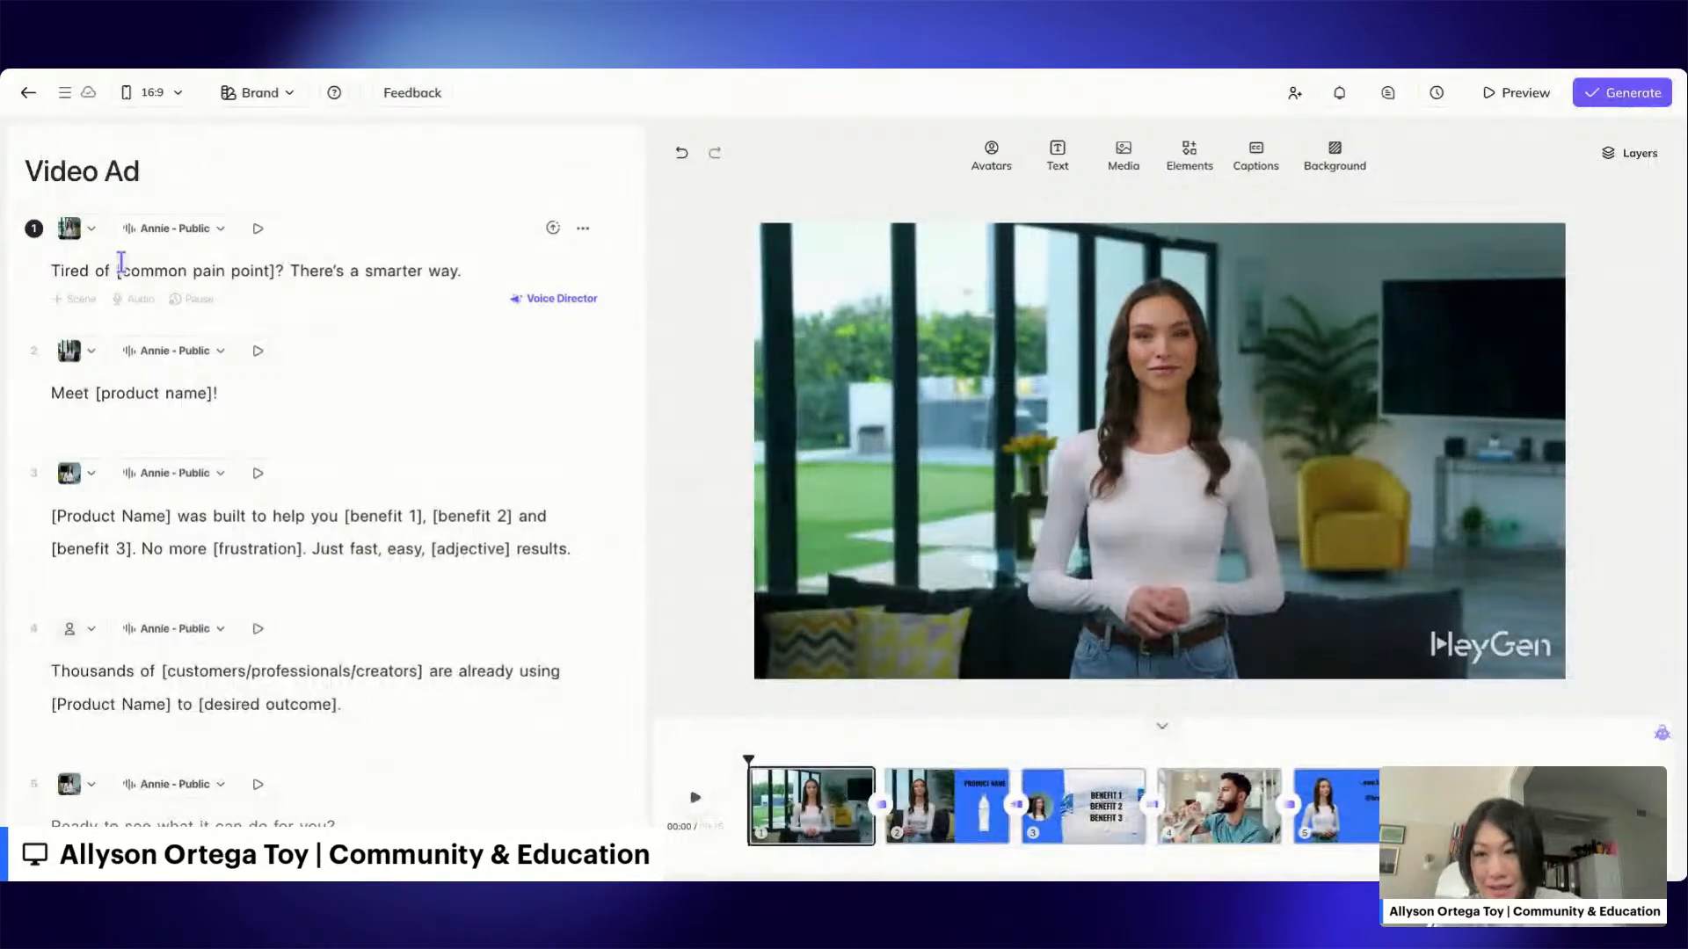
# Return to the templates page, browse the HeyGen Library, and open the Video Ad template again in the AI Studio editor.
pyautogui.click(29, 94)
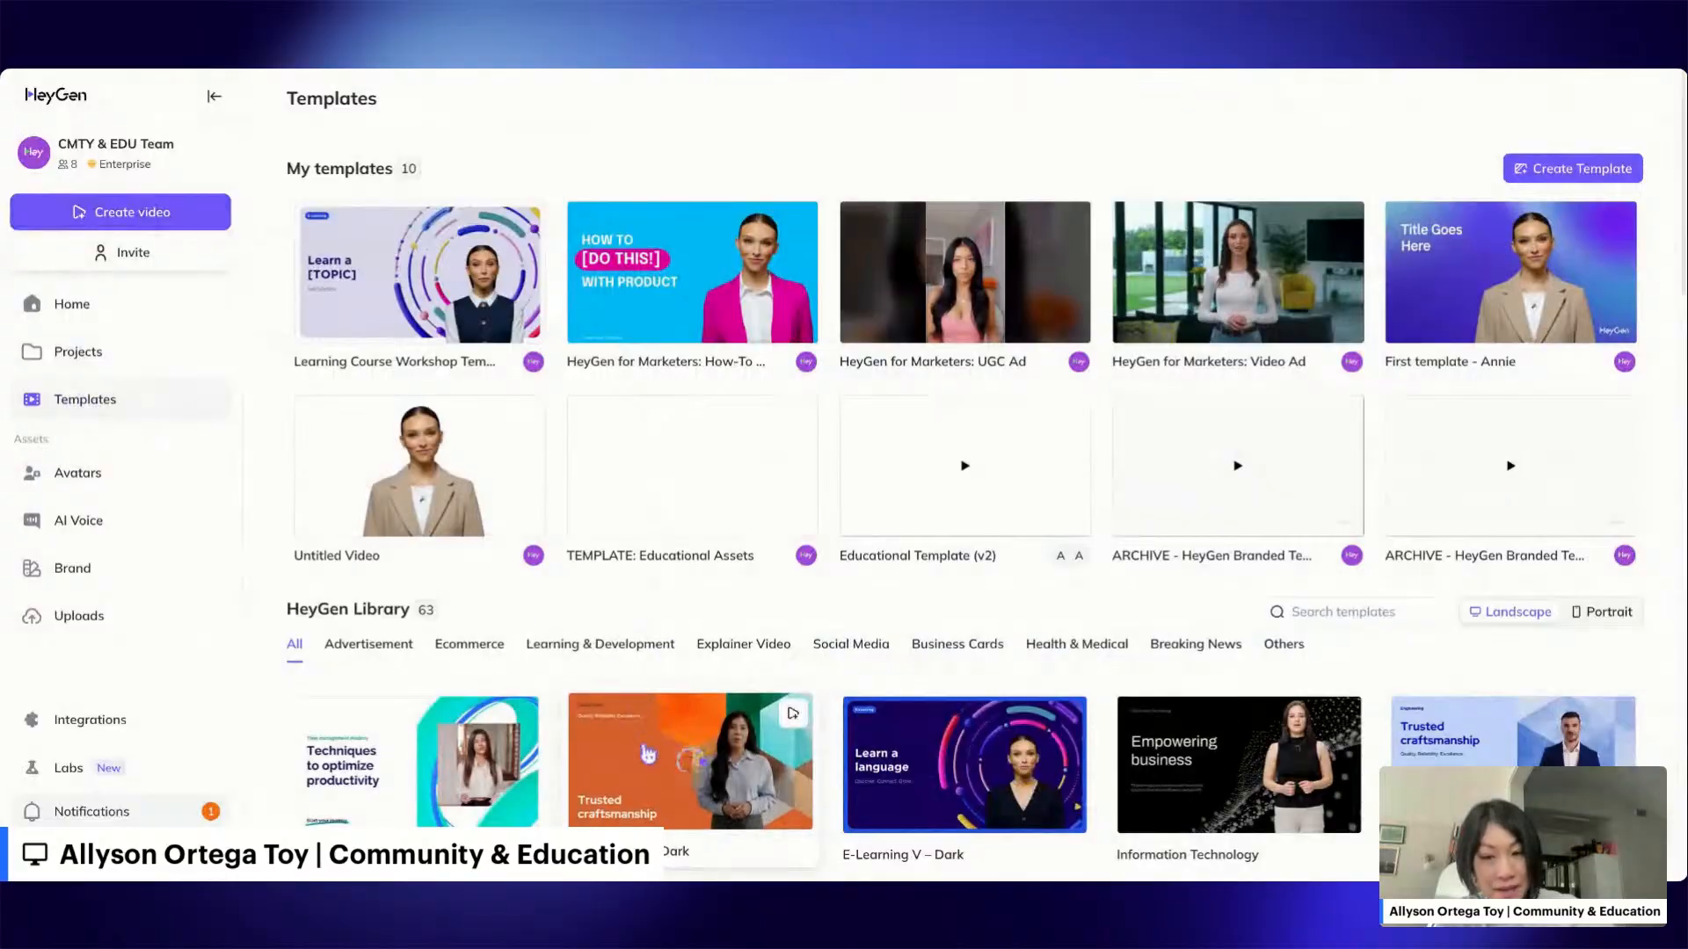
pyautogui.scroll(-1, 648, 753)
pyautogui.scroll(-3, 648, 753)
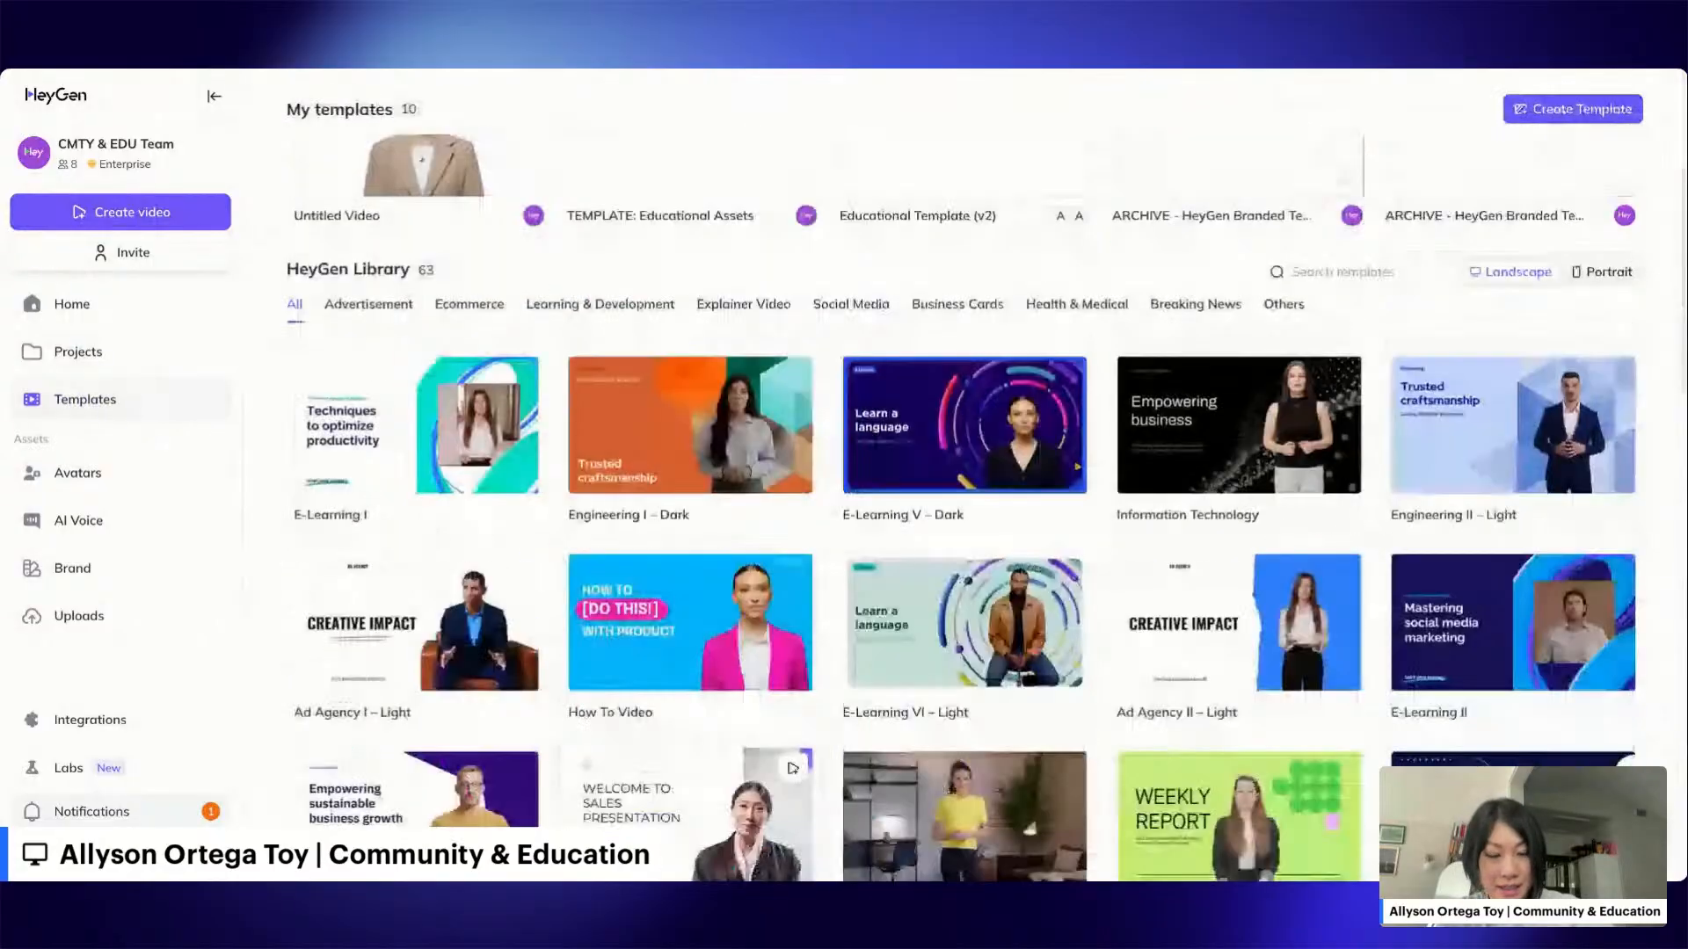
pyautogui.scroll(-9, 703, 626)
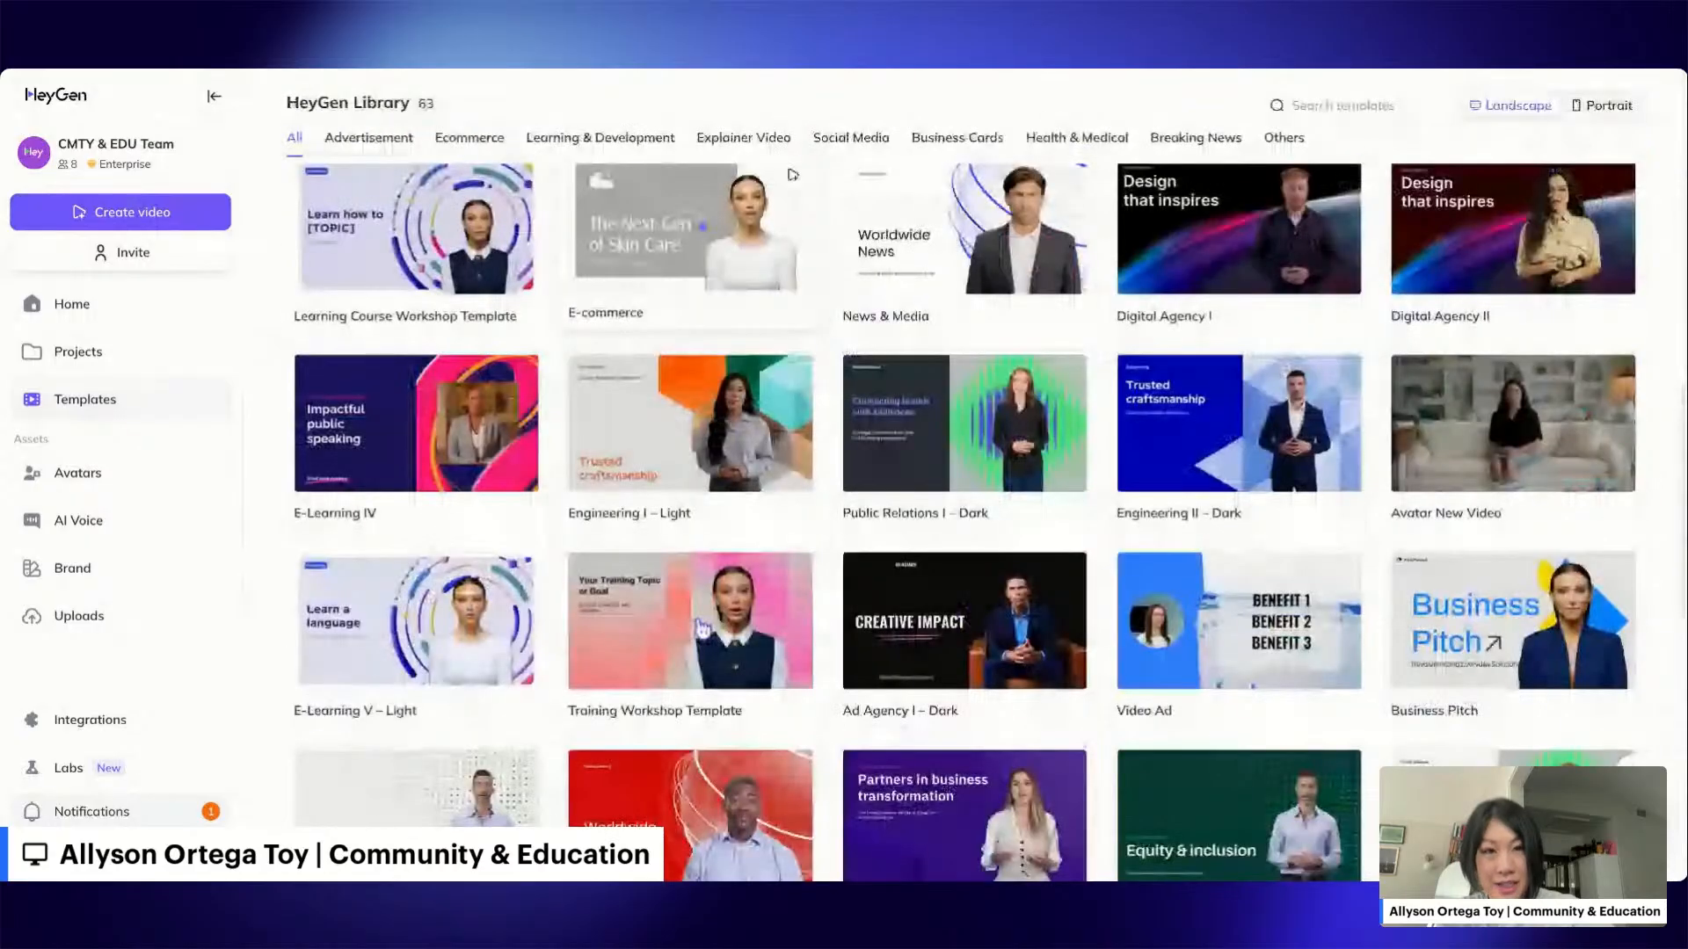
pyautogui.scroll(-5, 703, 627)
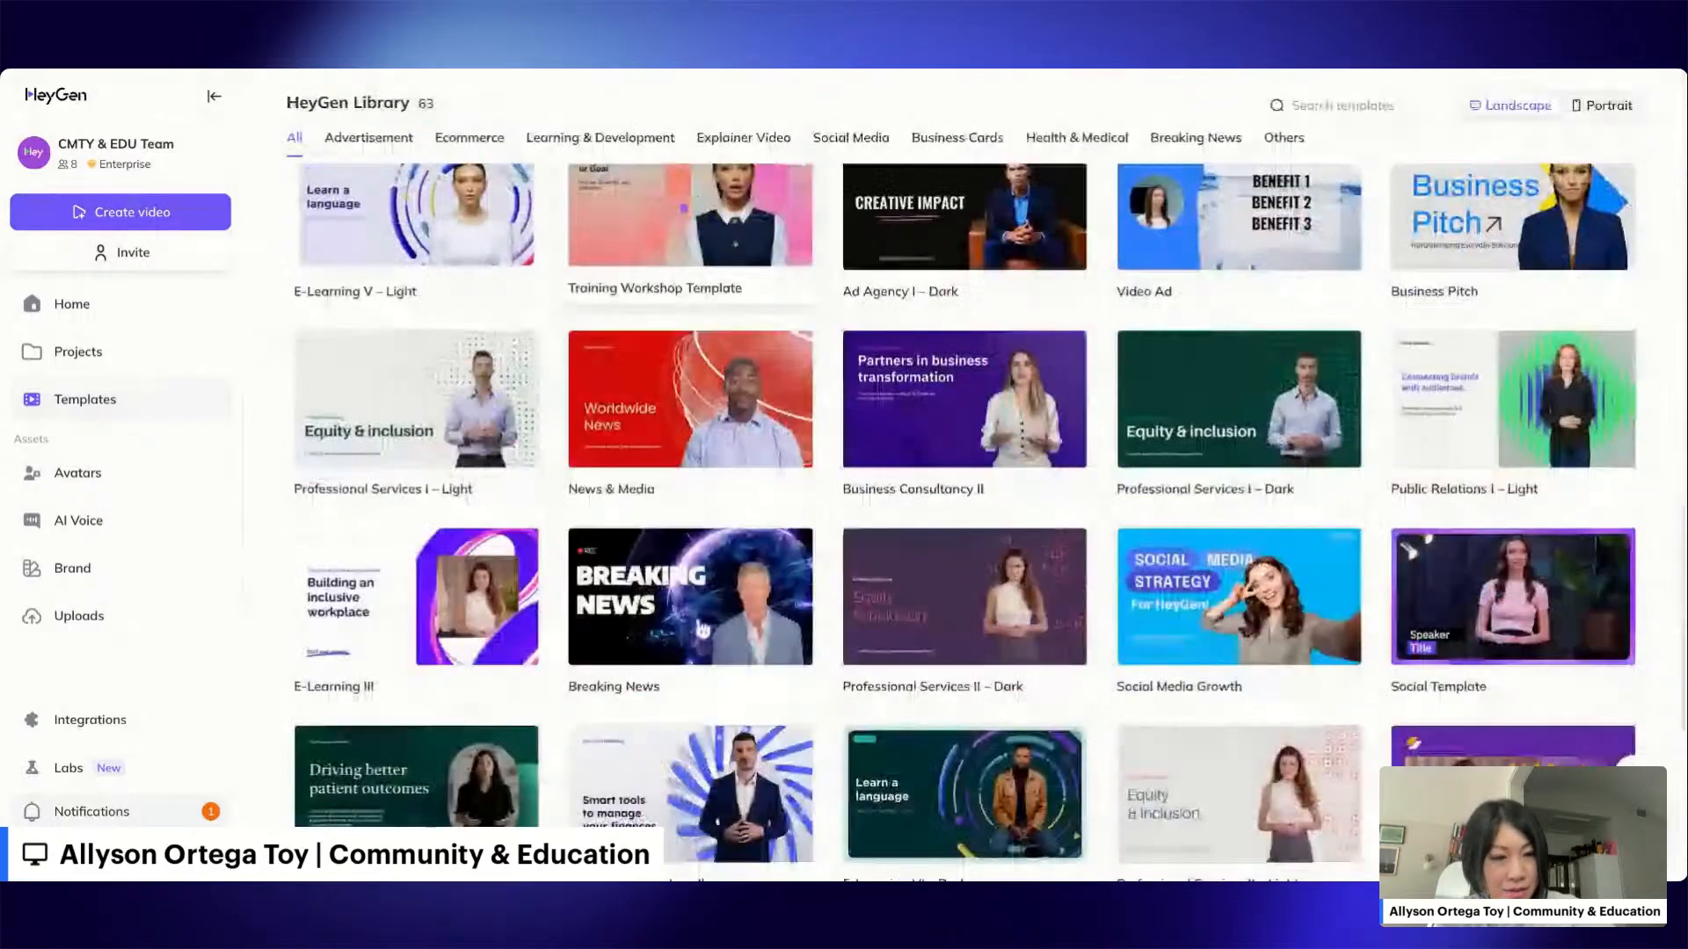
pyautogui.scroll(-6, 703, 630)
pyautogui.scroll(20, 792, 625)
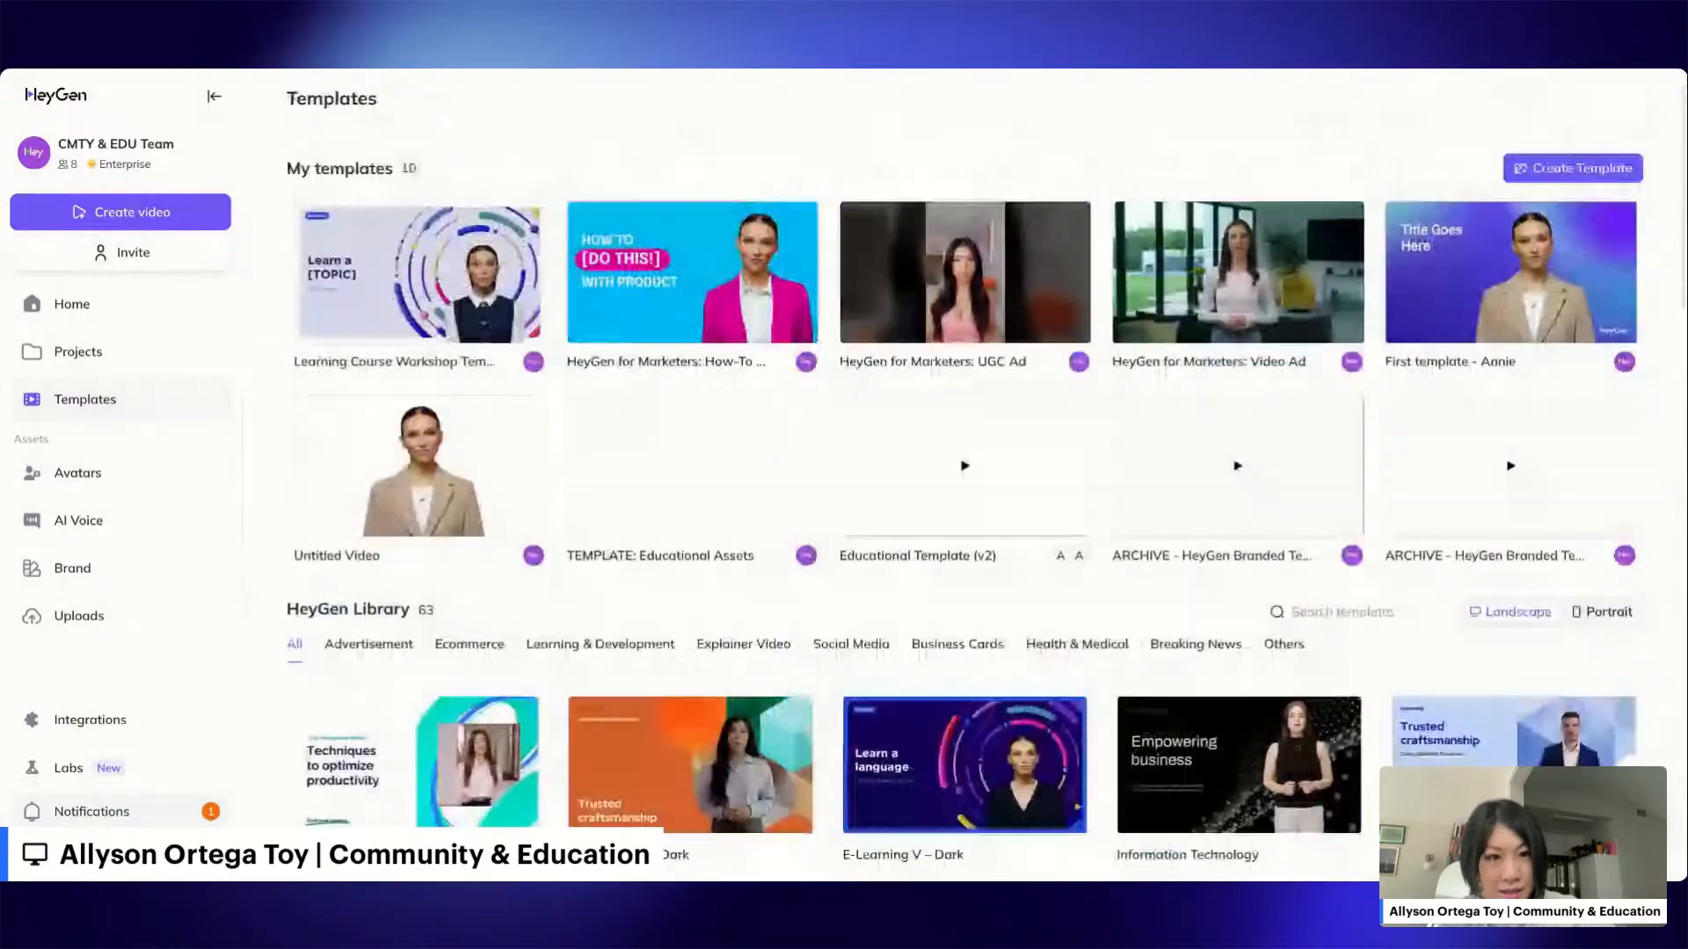
pyautogui.scroll(-10, 1173, 600)
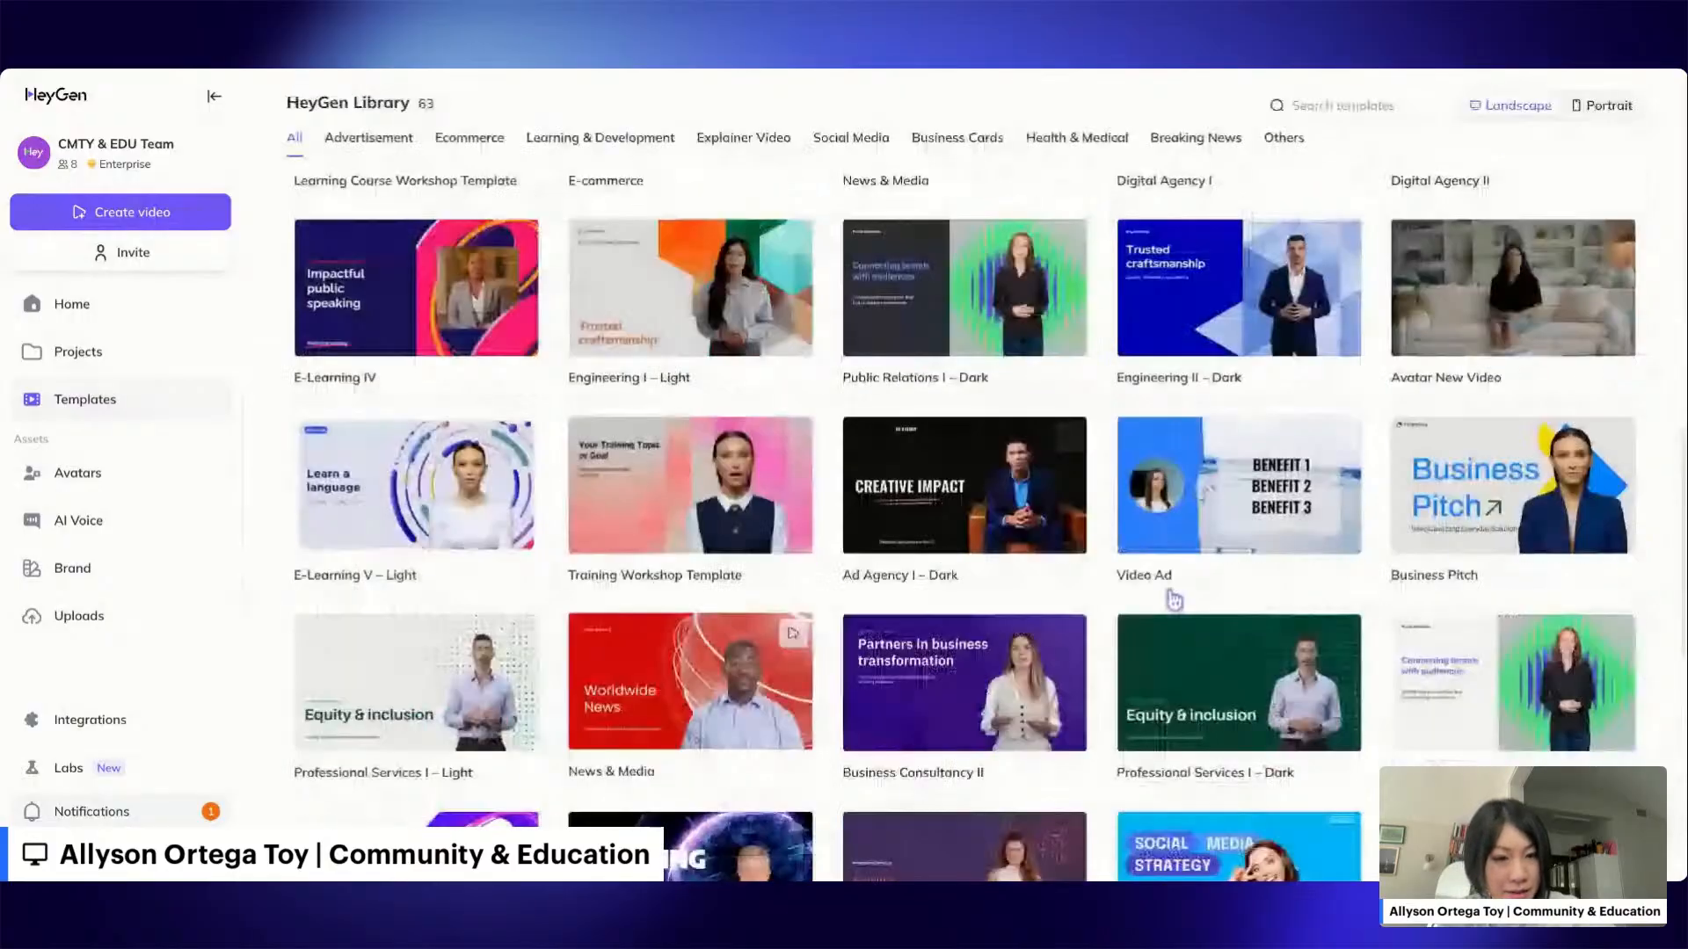
pyautogui.click(1246, 497)
pyautogui.click(889, 651)
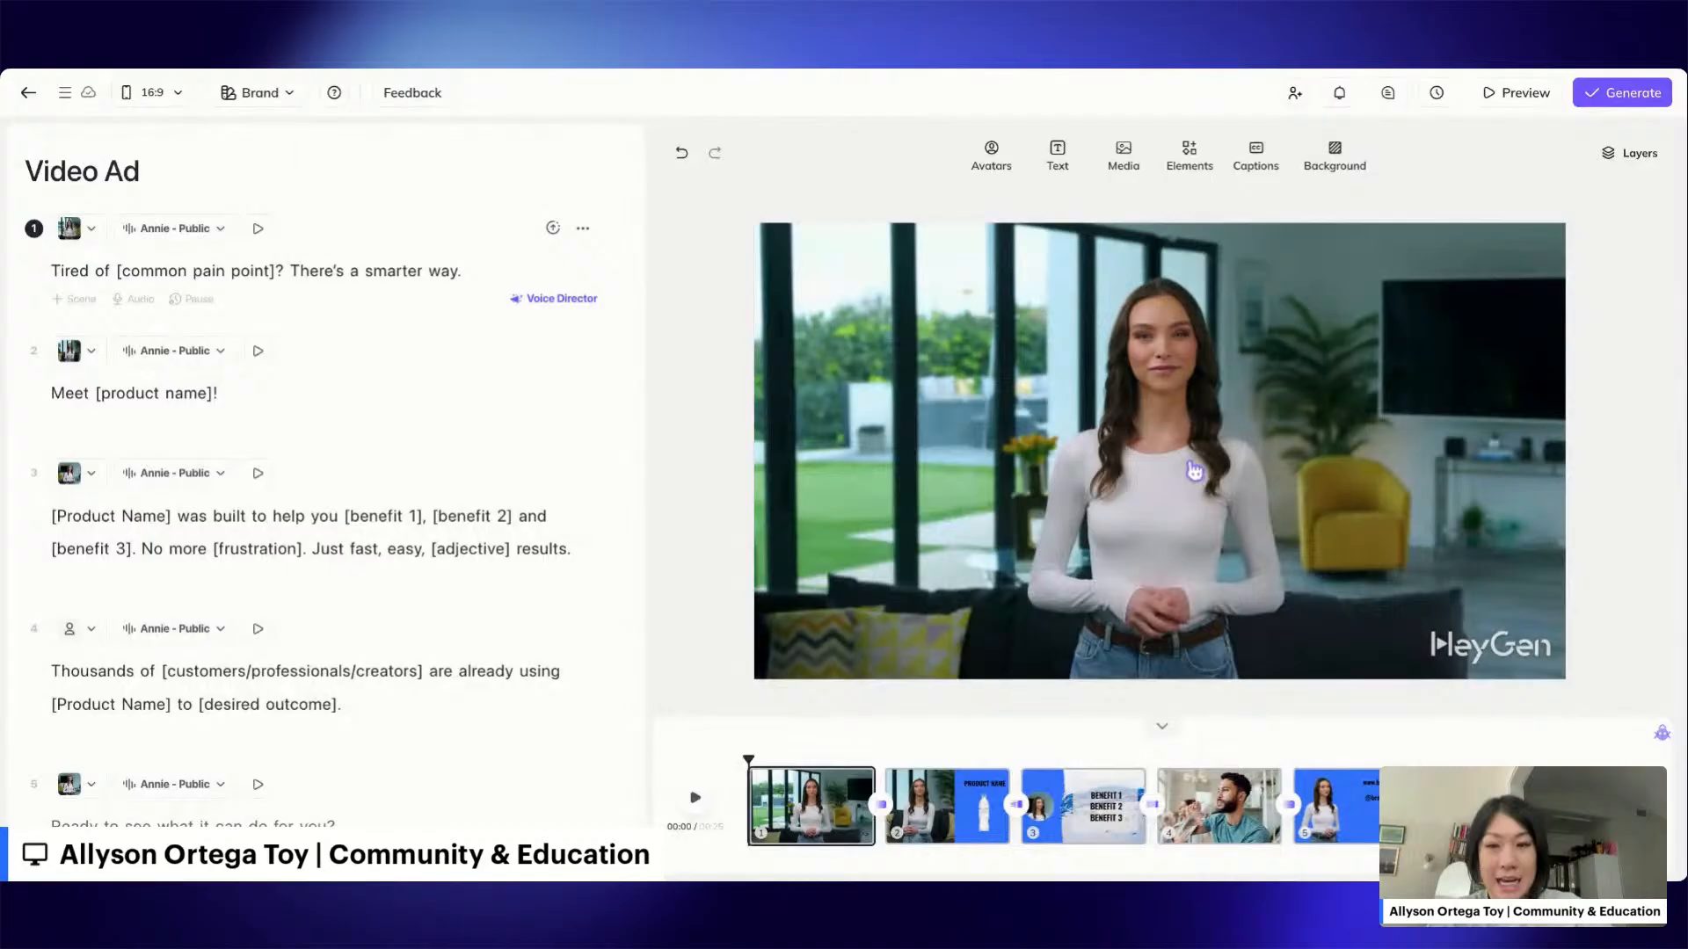
# Examine the placeholder script and matching visuals of scenes 1, 2 and 3, and return to scene 1.
pyautogui.click(270, 271)
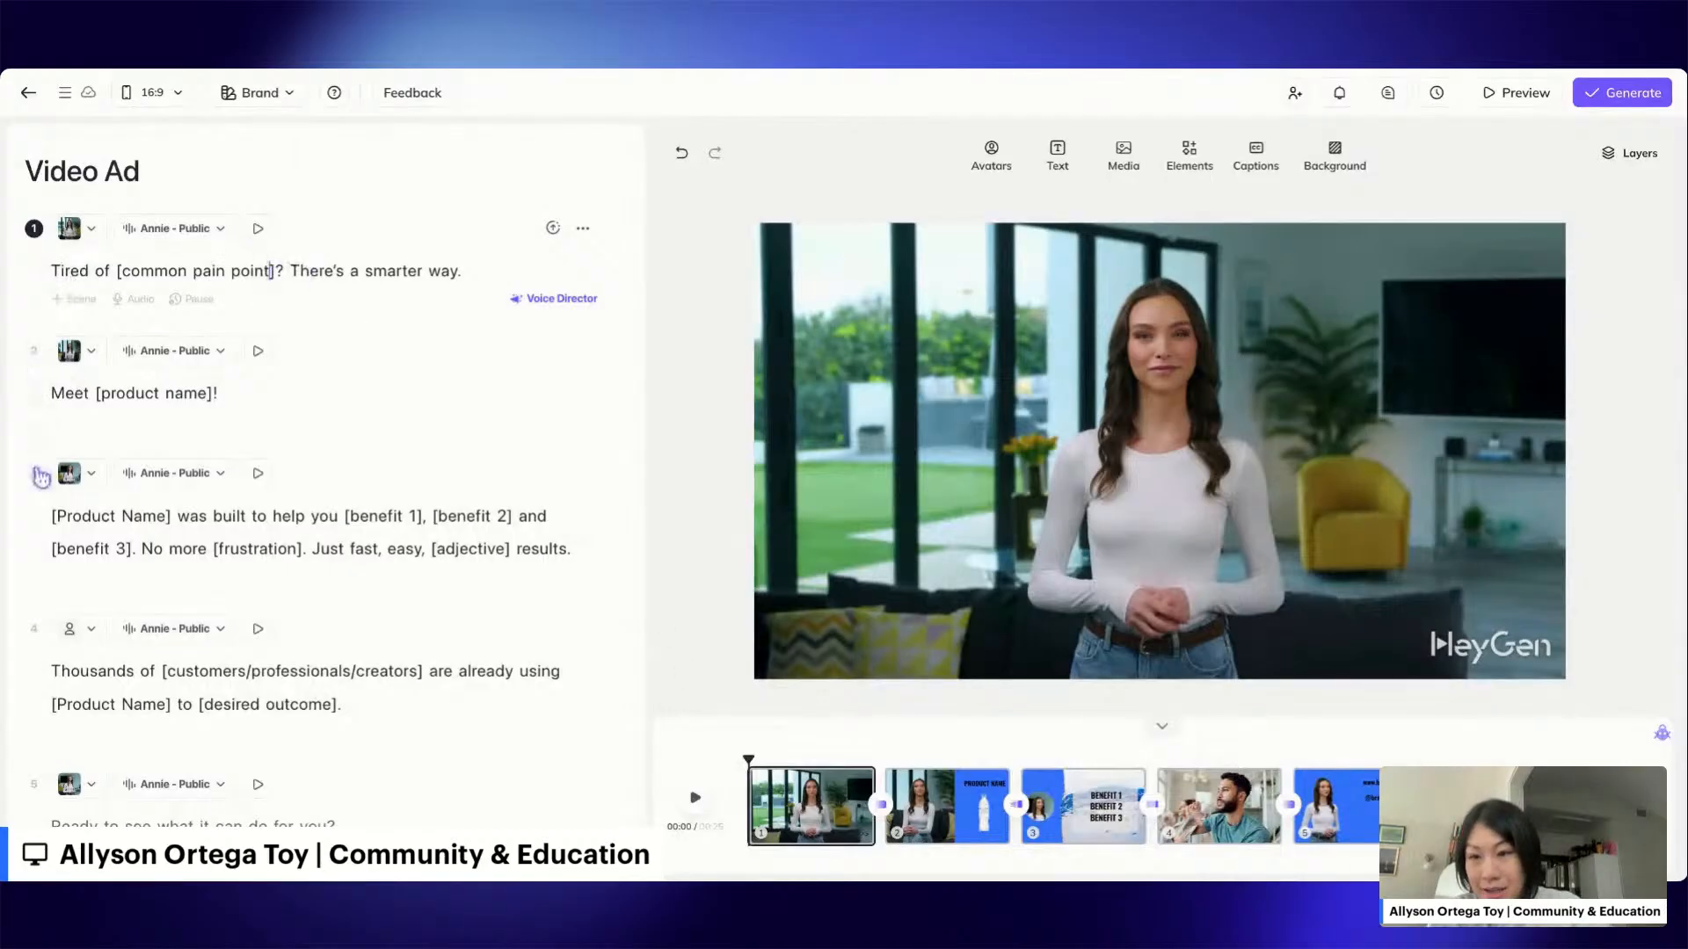
pyautogui.click(951, 810)
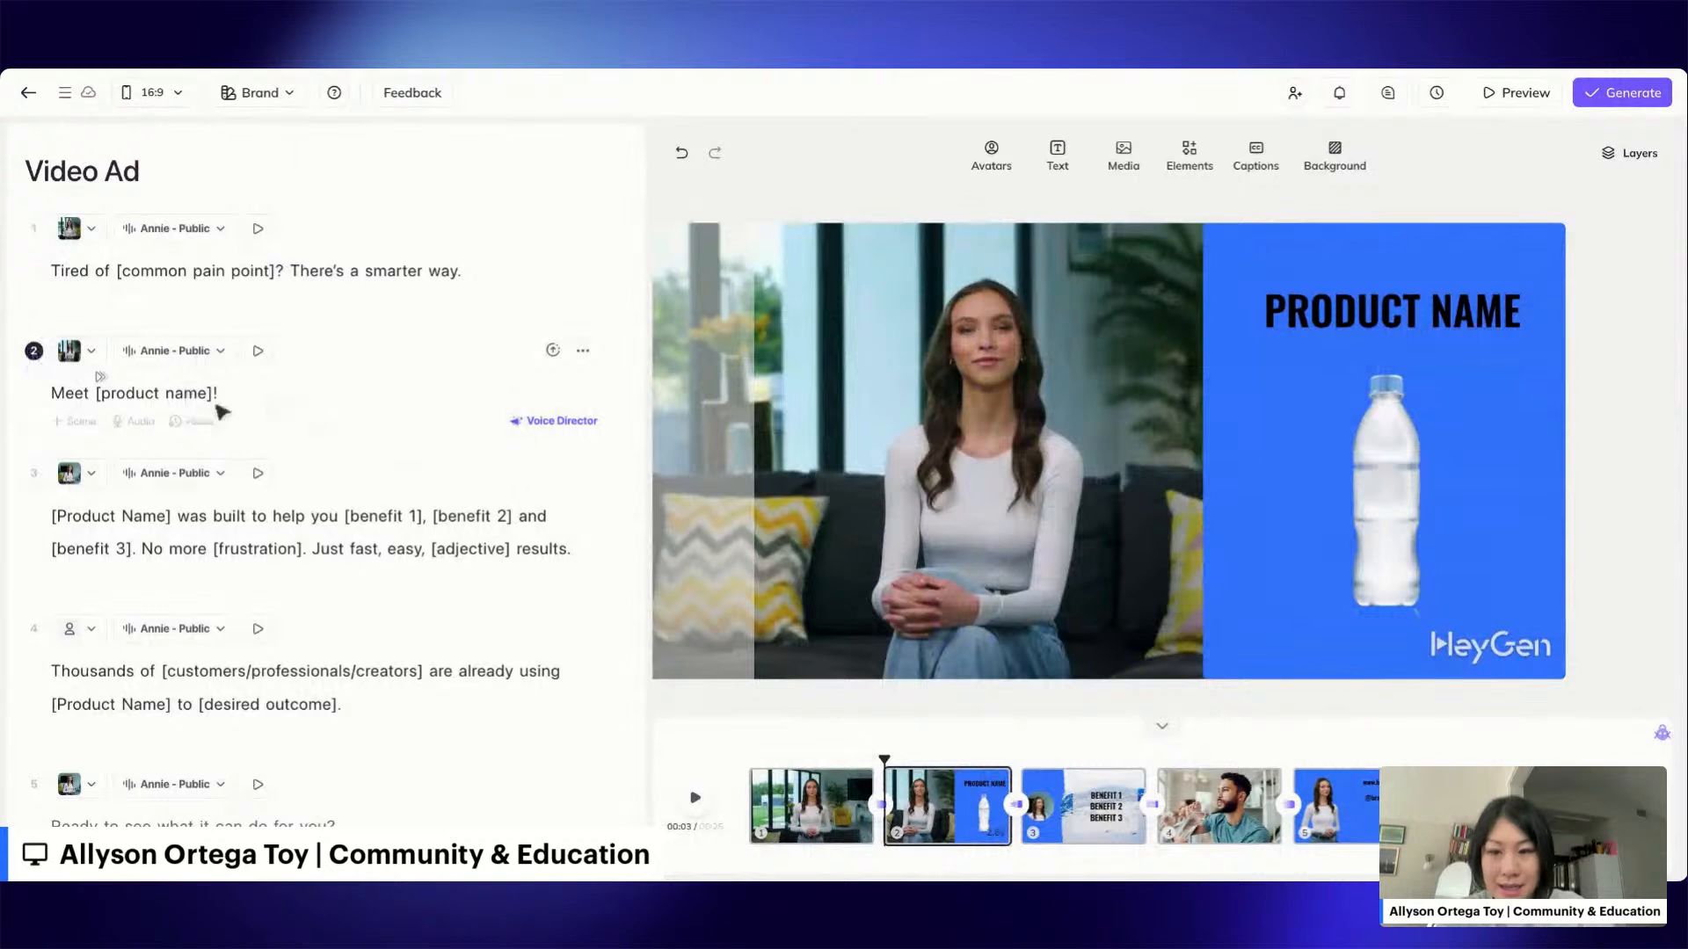
pyautogui.click(1108, 803)
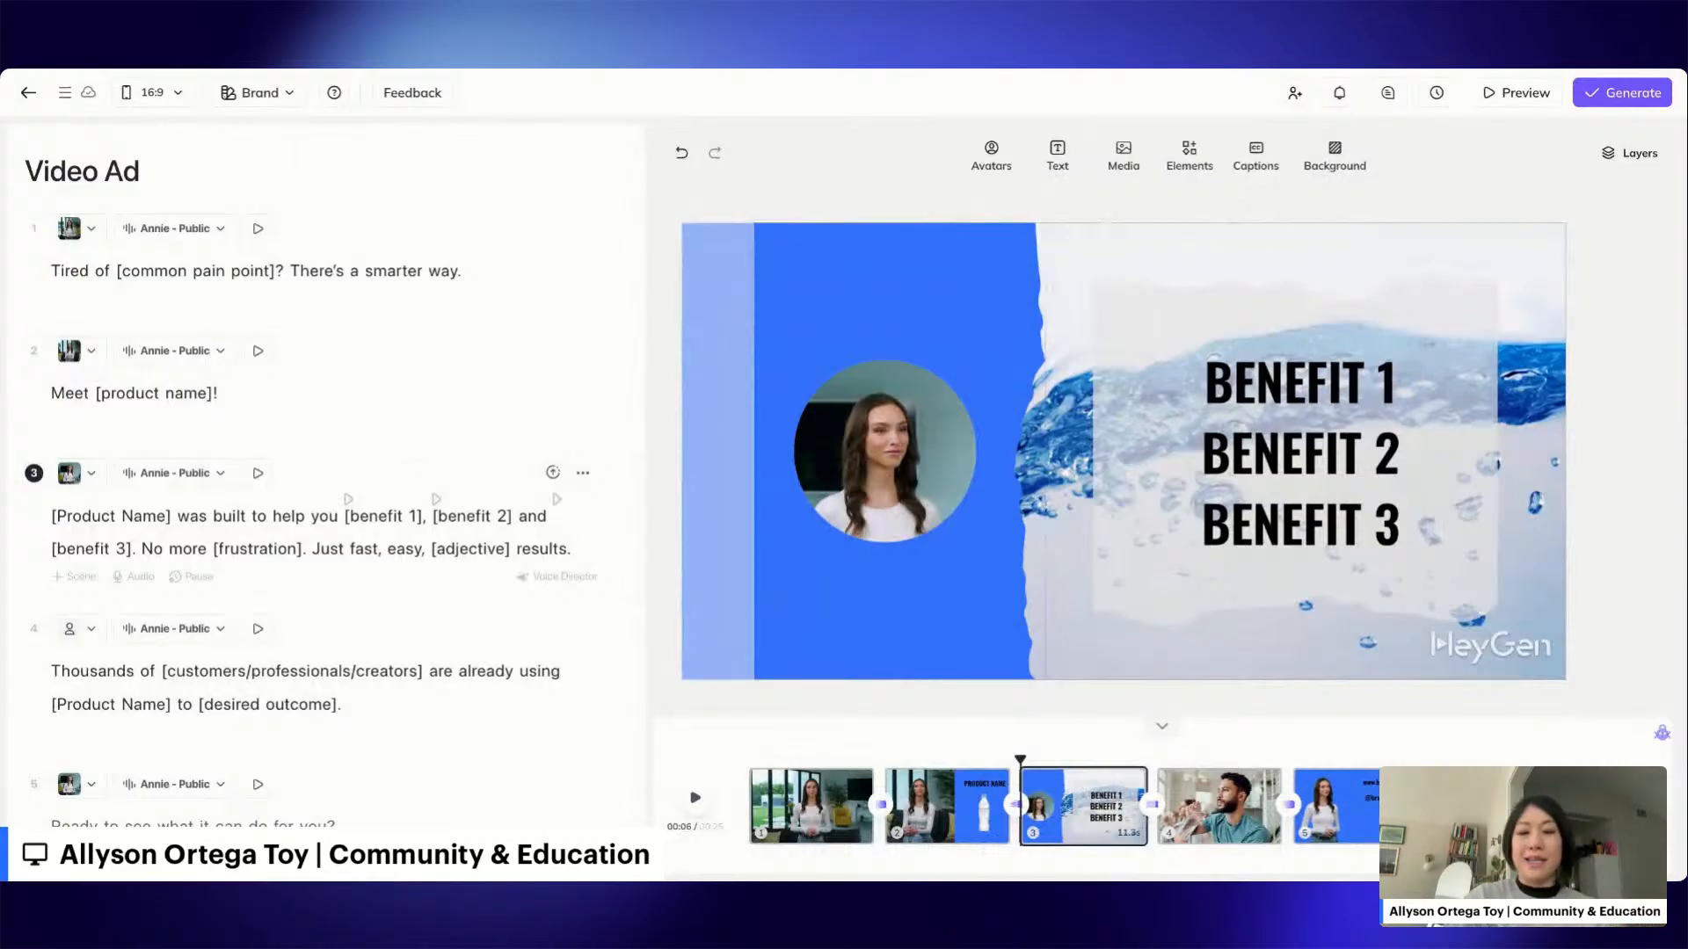
pyautogui.click(316, 273)
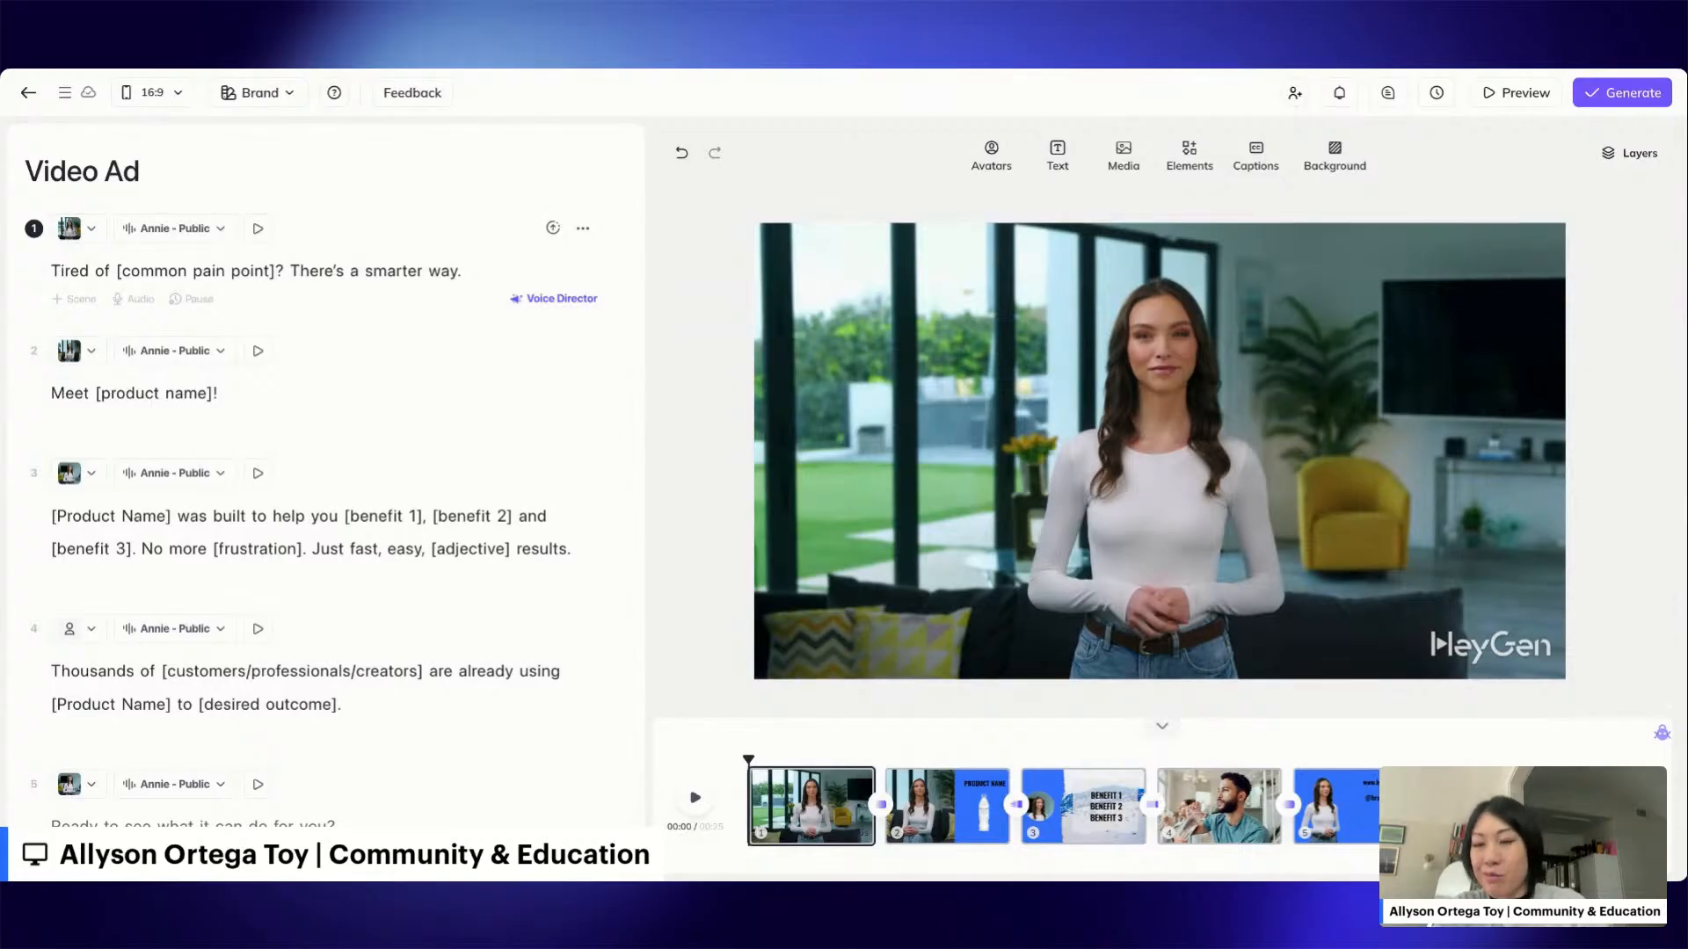
# Replace the common pain point placeholder in scene 1's script with "caffeine jitters".
pyautogui.click(280, 270)
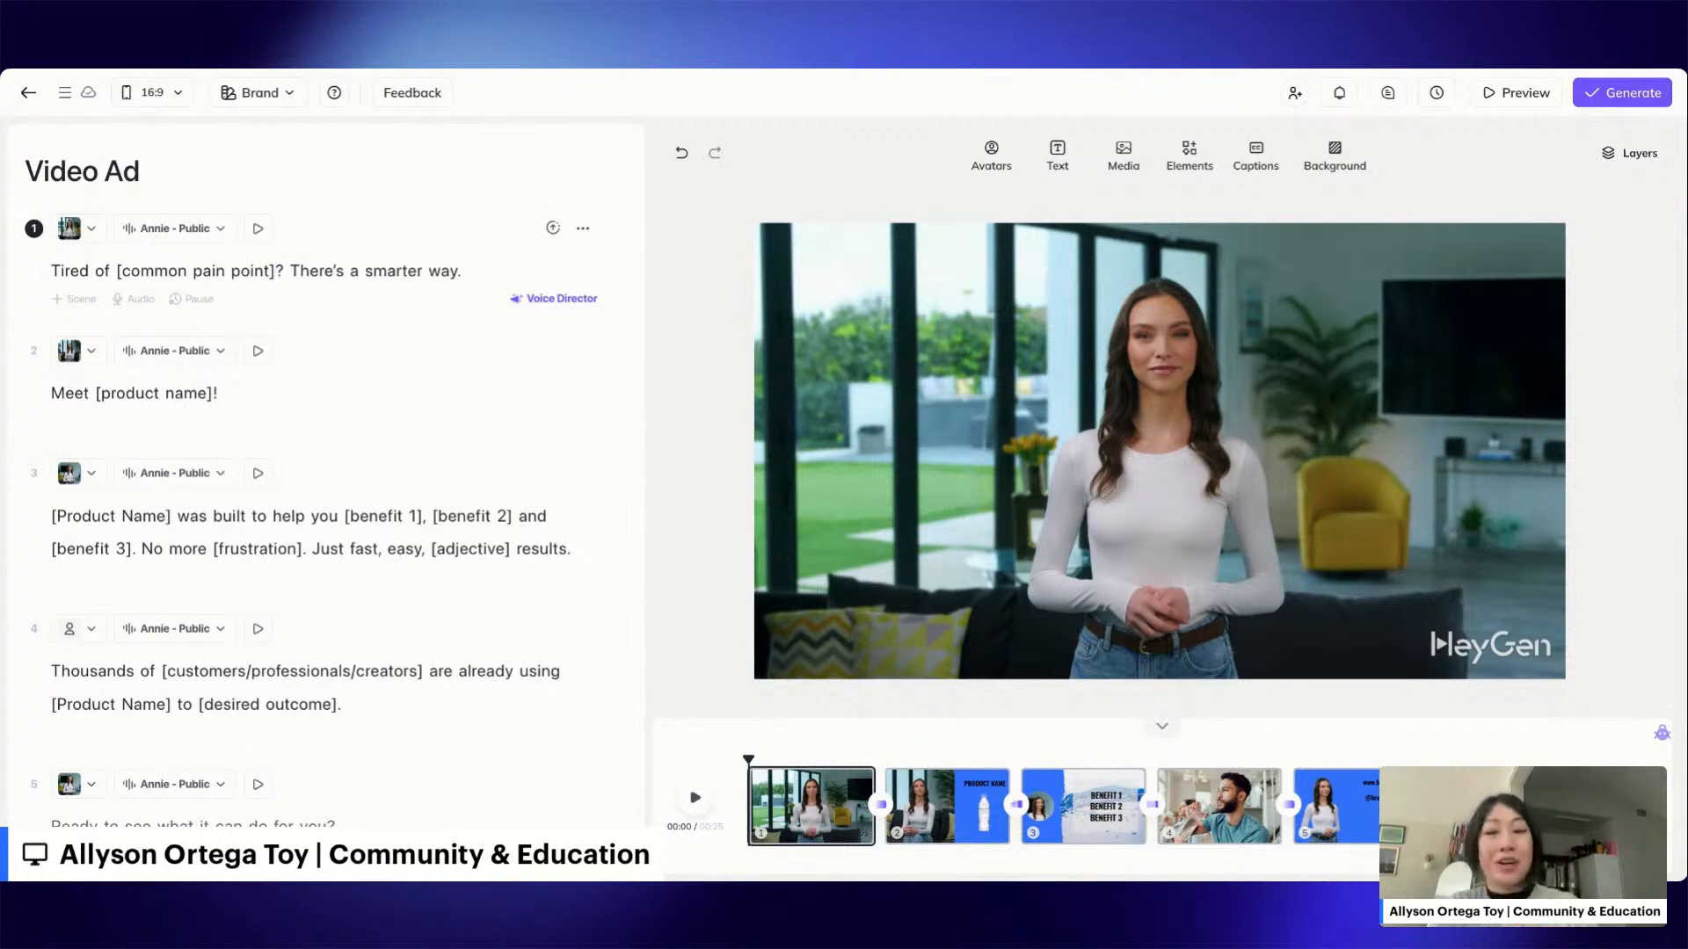
pyautogui.hotkey('alt', 'shift', 'Left')
pyautogui.hotkey('alt', 'shift', 'Left')
pyautogui.hotkey('alt', 'shift', 'Left')
pyautogui.hotkey('alt', 'shift', 'Left')
pyautogui.hotkey('alt', 'shift', 'Left')
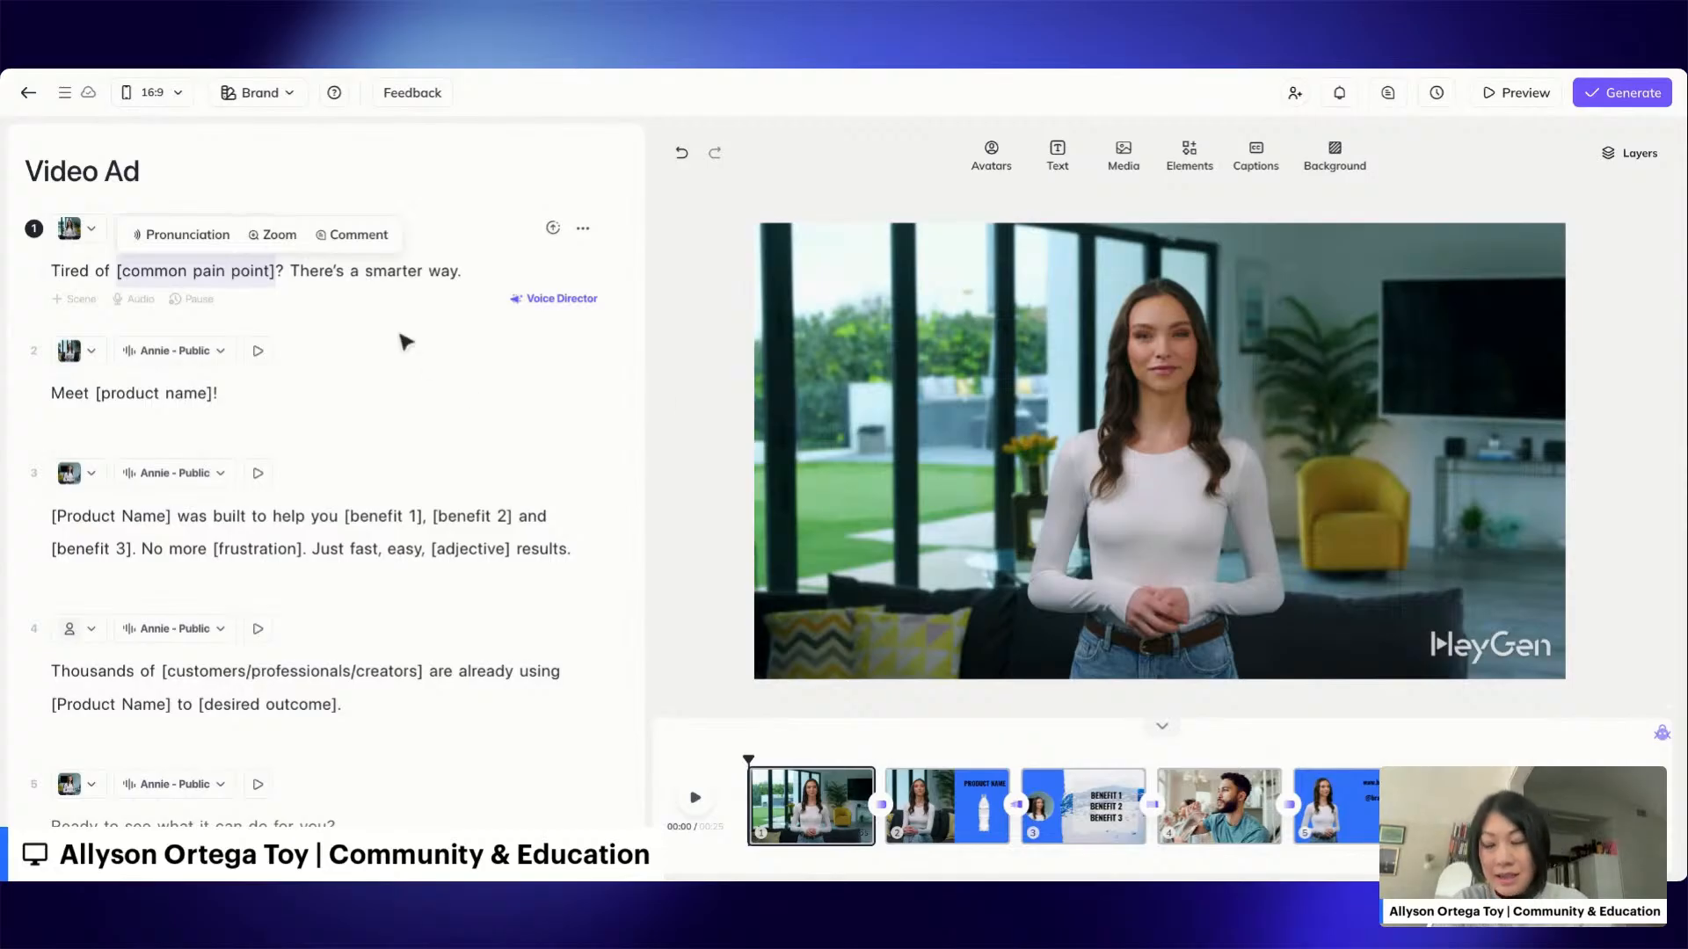
pyautogui.press('BackSpace')
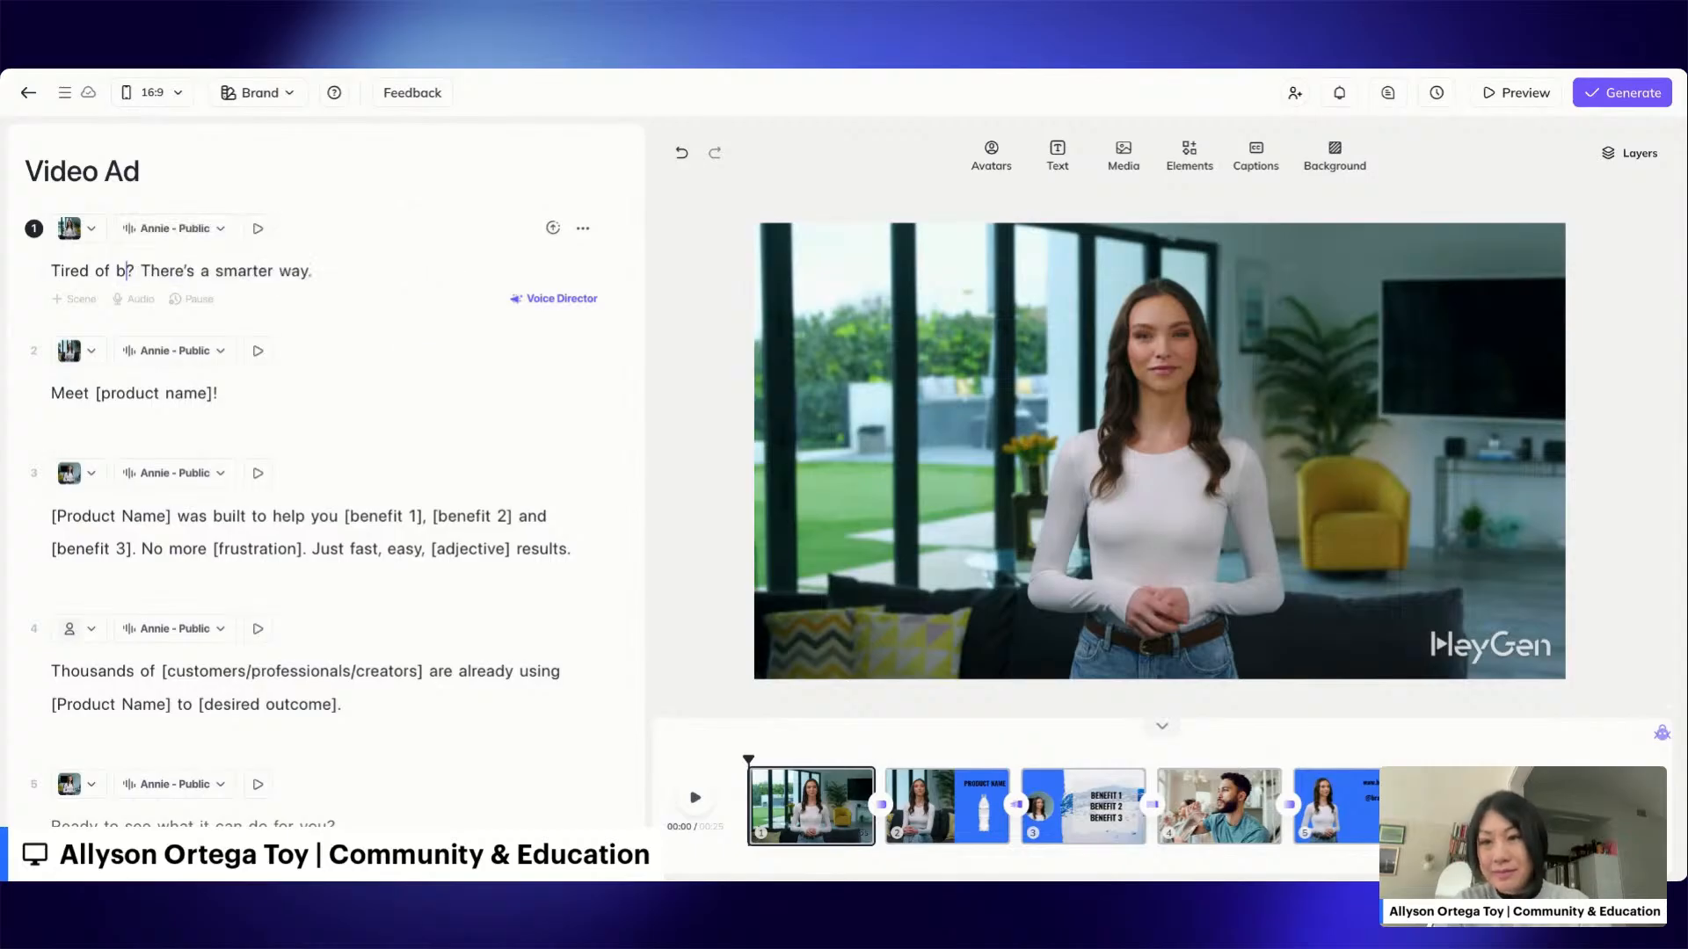
pyautogui.write('caff')
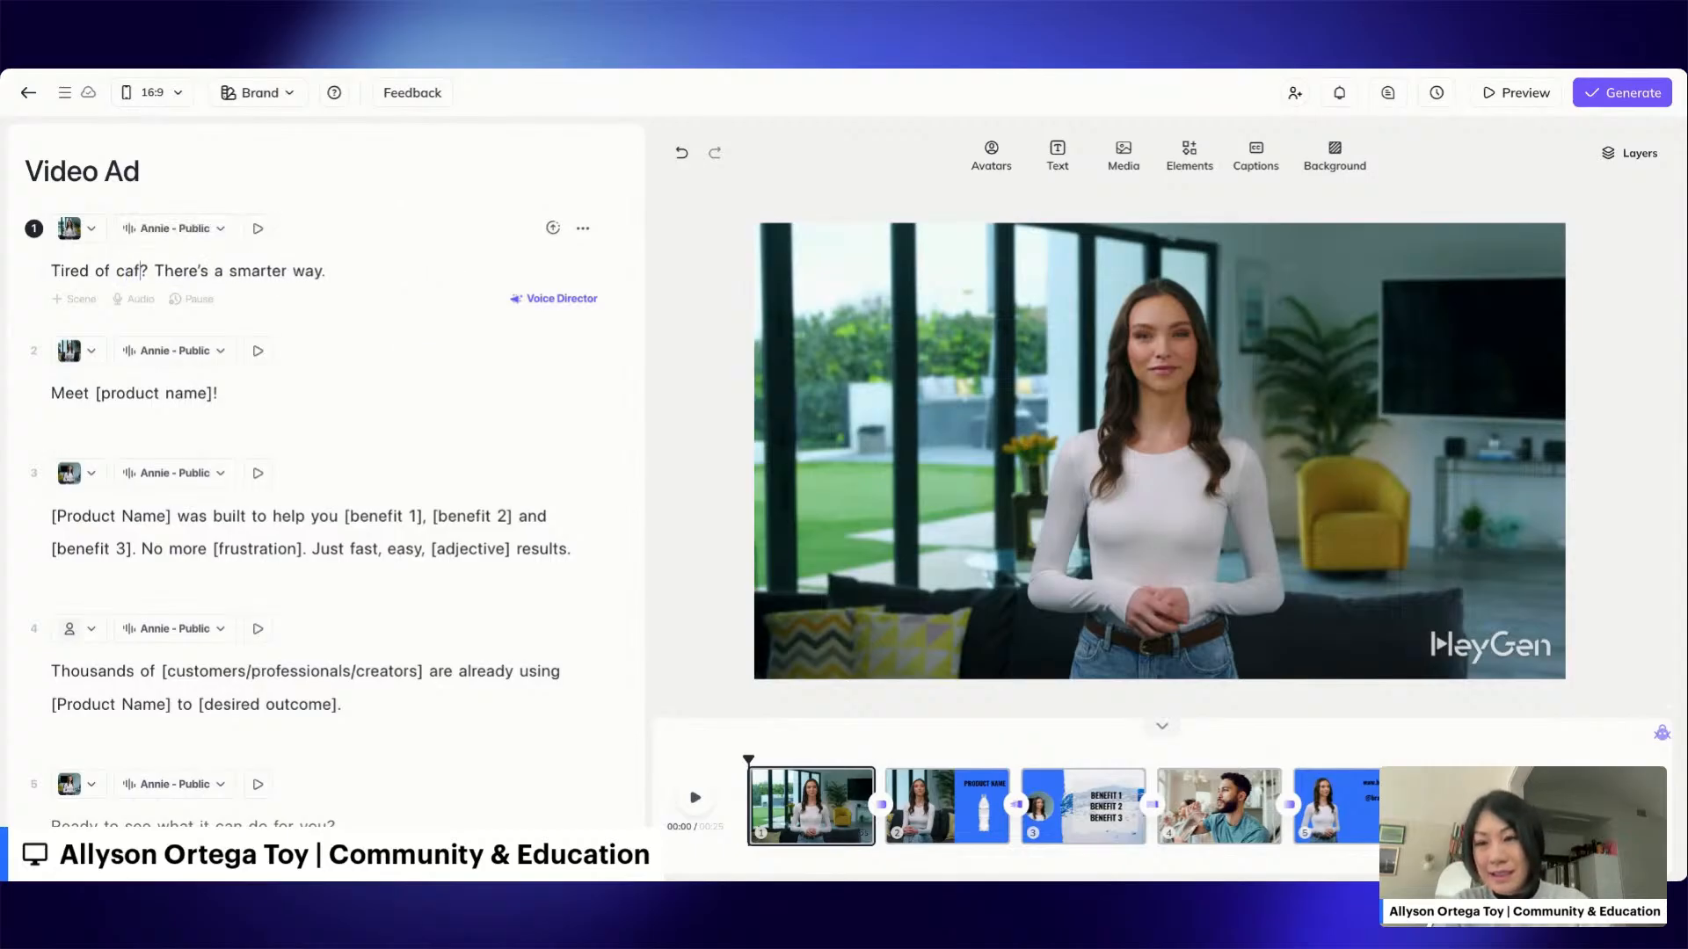
pyautogui.write('eine jitters')
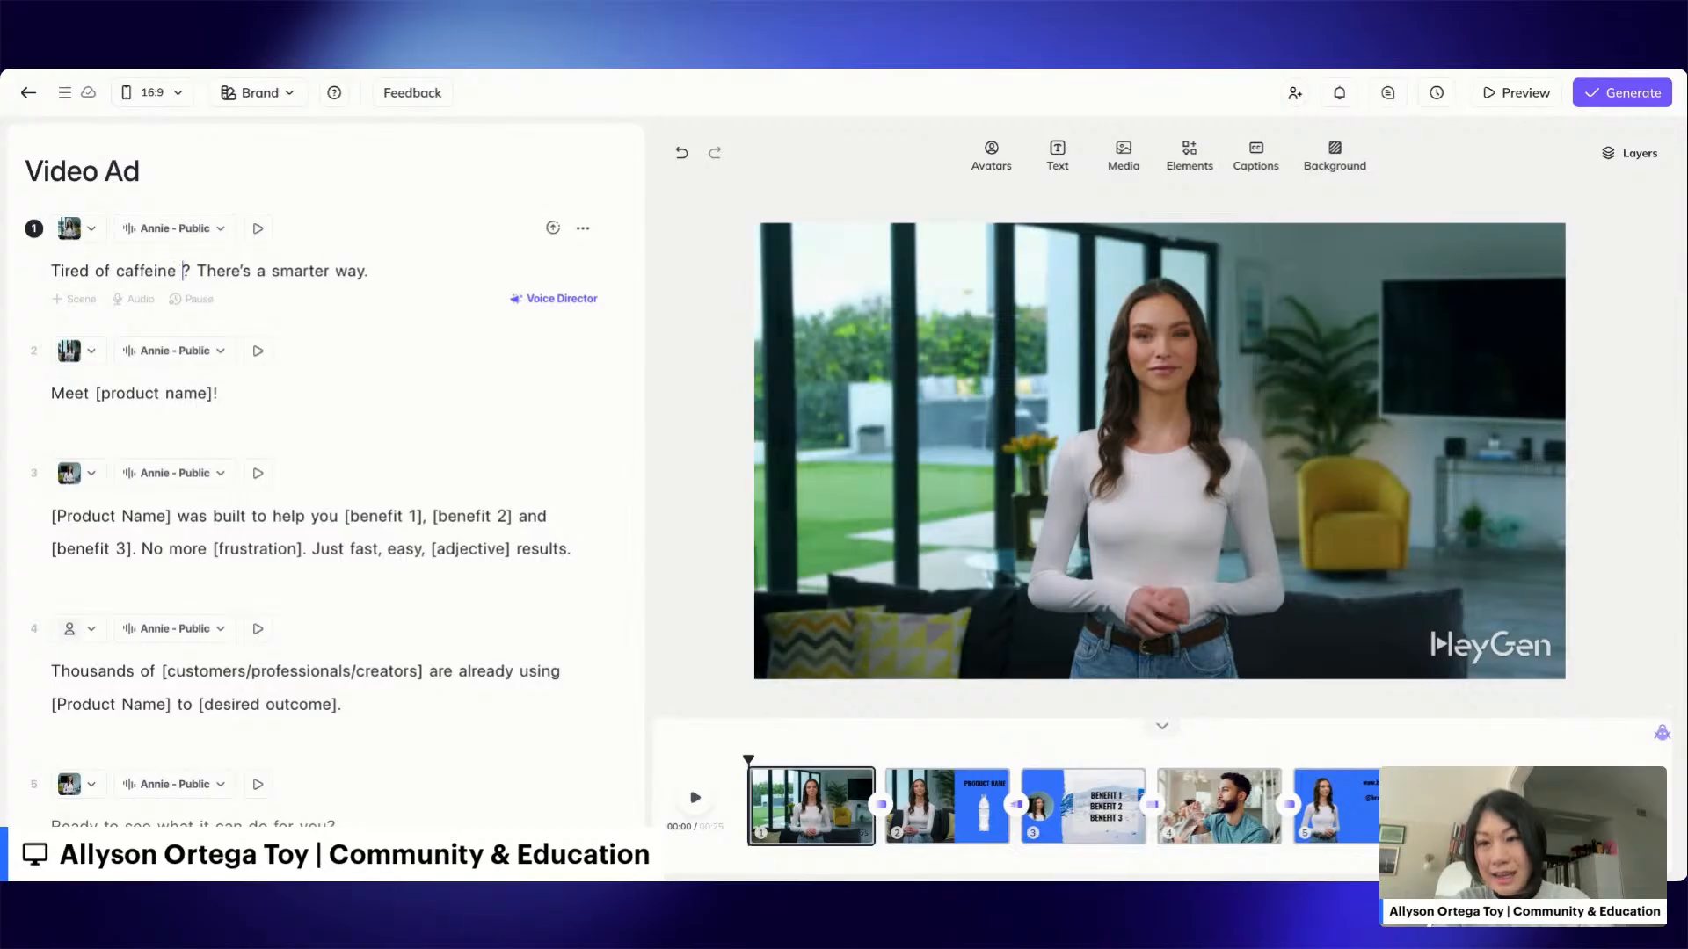
# Replace the product name placeholder in scene 2's script with "HeyTea", keeping the exclamation mark.
pyautogui.click(243, 398)
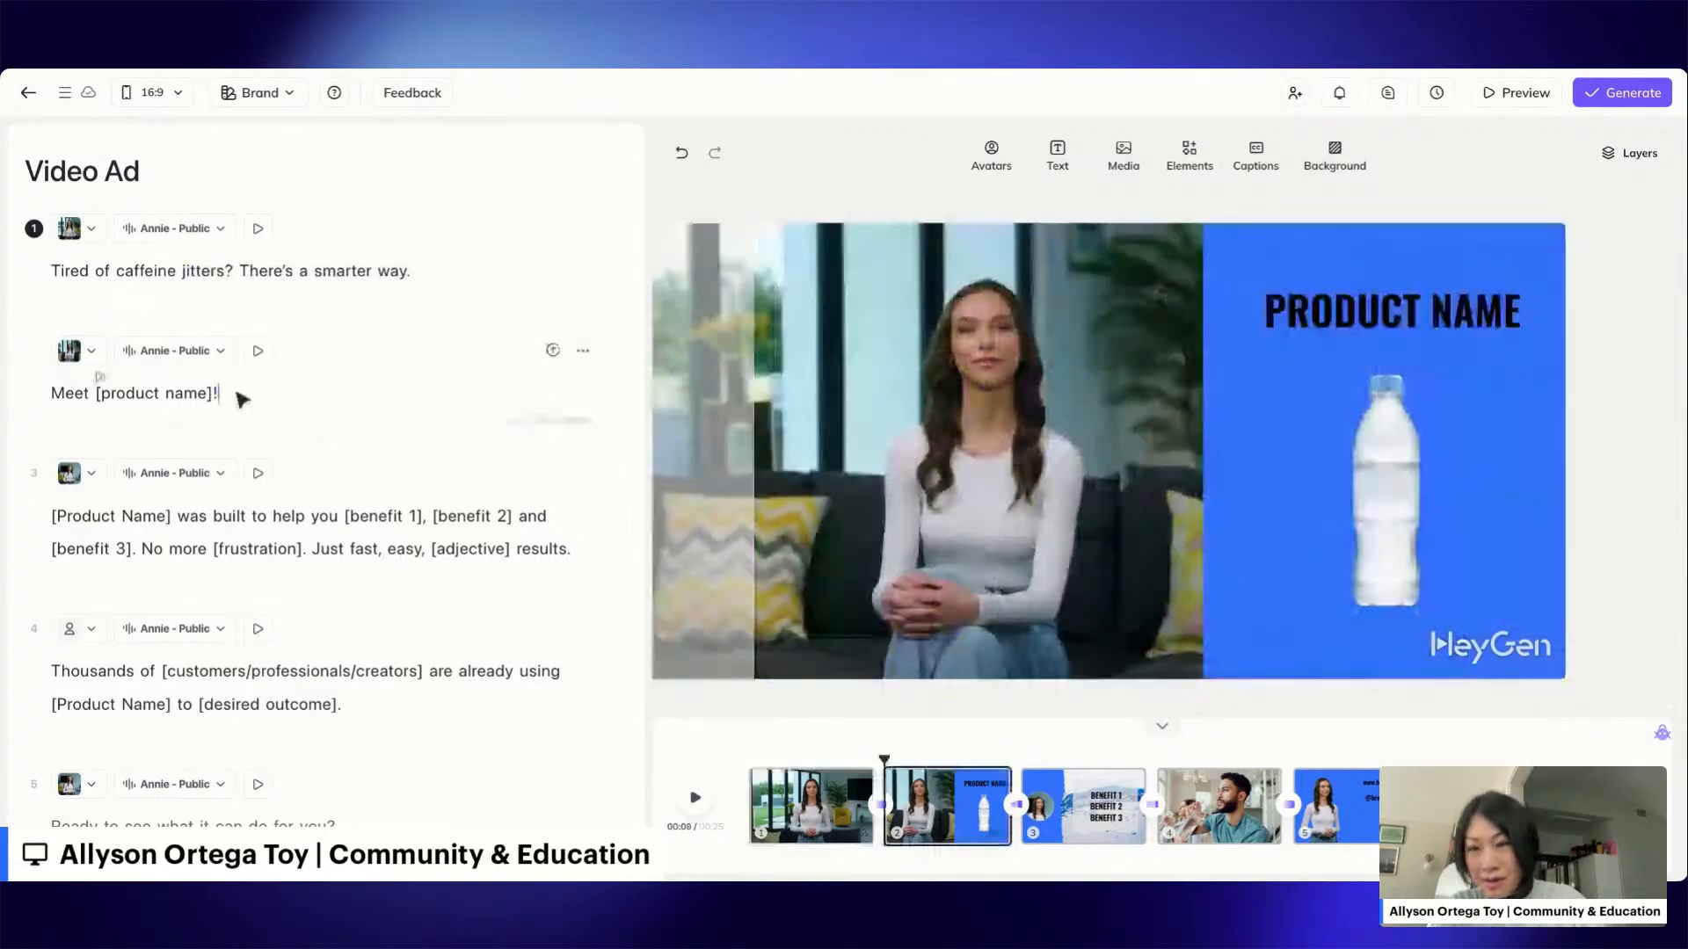
pyautogui.press('Left')
pyautogui.press('BackSpace')
pyautogui.press('BackSpace')
pyautogui.press('BackSpace')
pyautogui.press('BackSpace')
pyautogui.press('BackSpace')
pyautogui.press('BackSpace')
pyautogui.press('BackSpace')
pyautogui.press('BackSpace')
pyautogui.press('BackSpace')
pyautogui.press('BackSpace')
pyautogui.press('BackSpace')
pyautogui.press('BackSpace')
pyautogui.press('BackSpace')
pyautogui.press('BackSpace')
pyautogui.write('HeyTea')
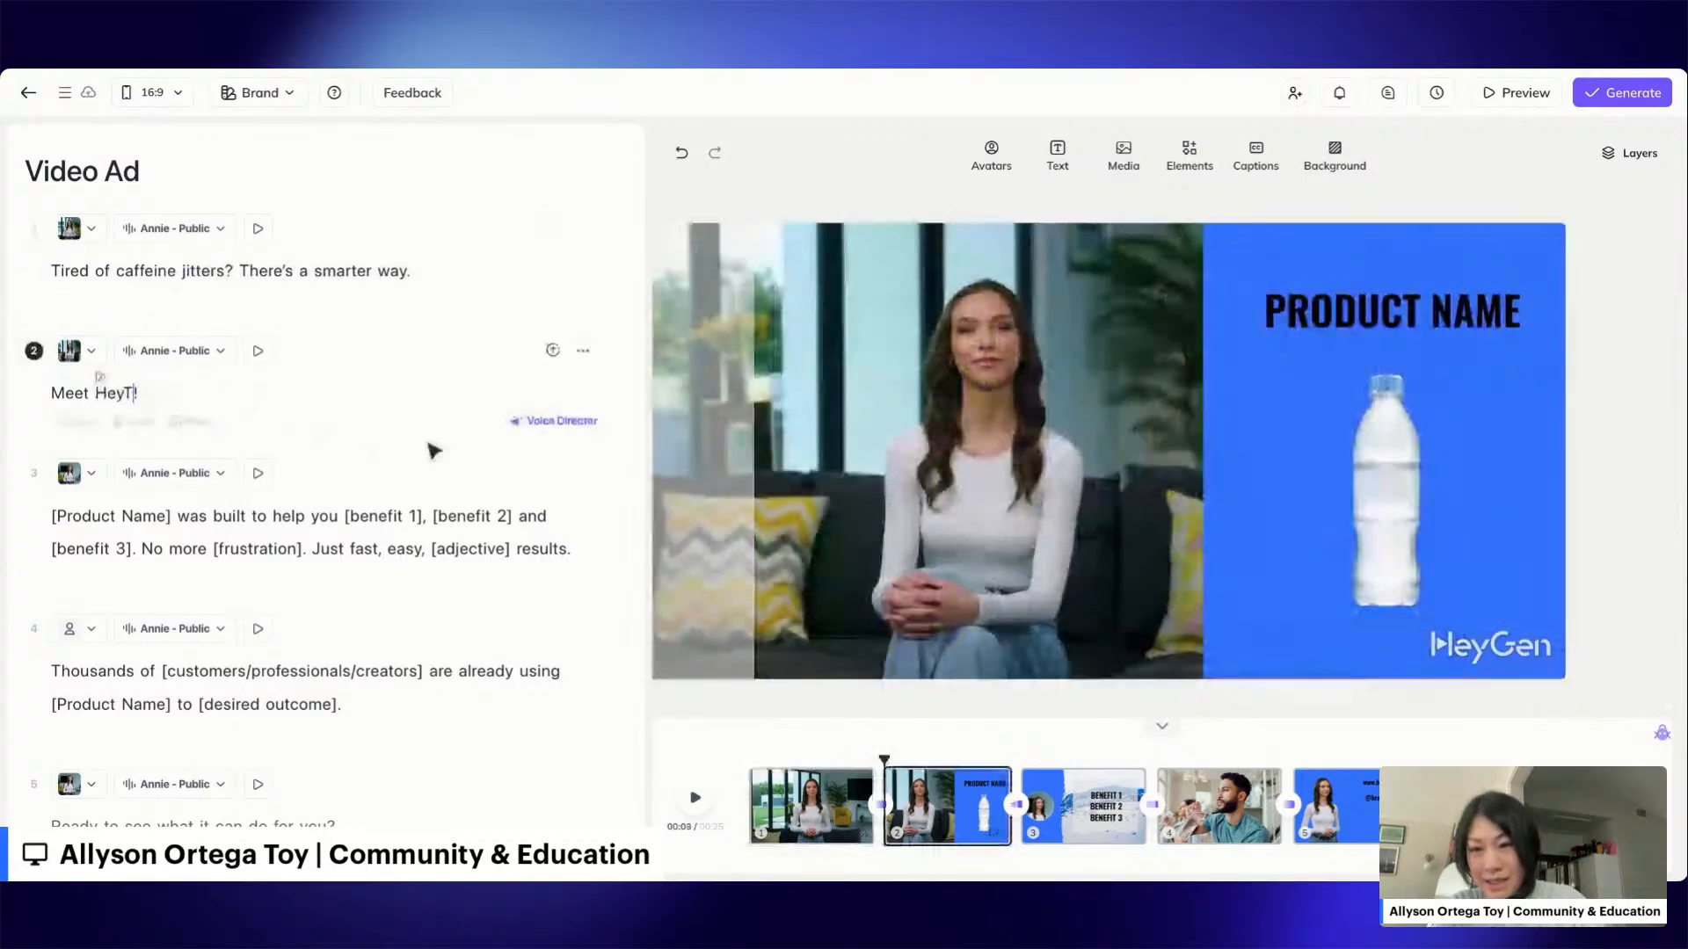
# Replace the product name placeholder at the start of scene 3's script with "HeyTea".
pyautogui.scroll(-1, 539, 439)
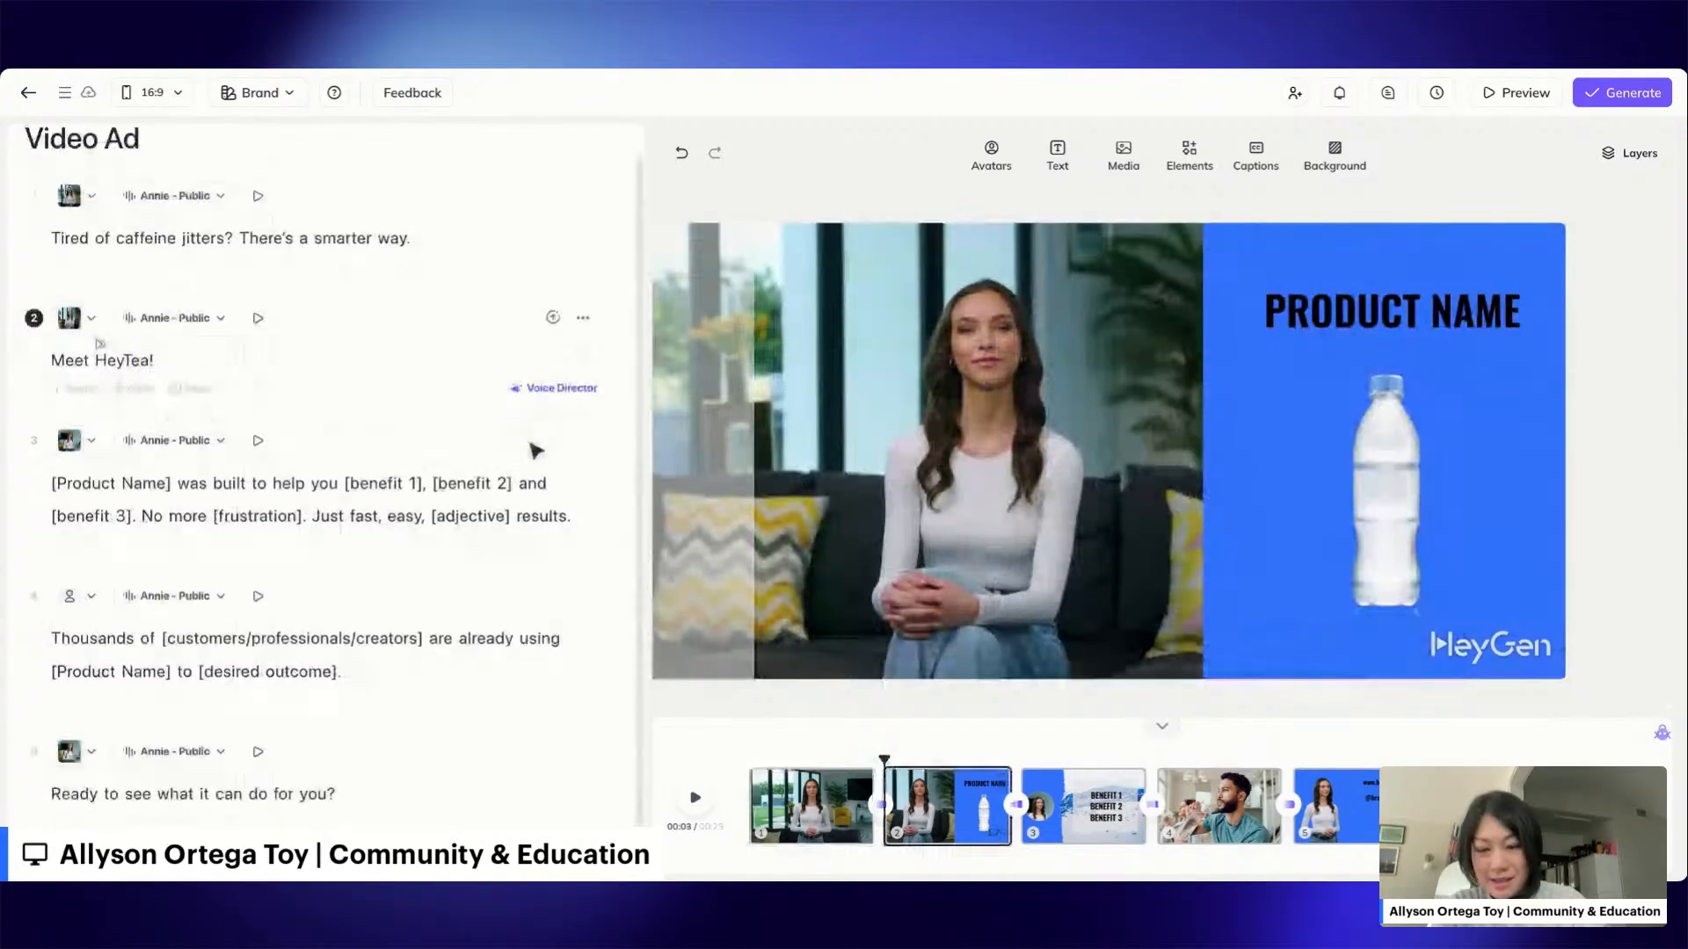
pyautogui.click(175, 484)
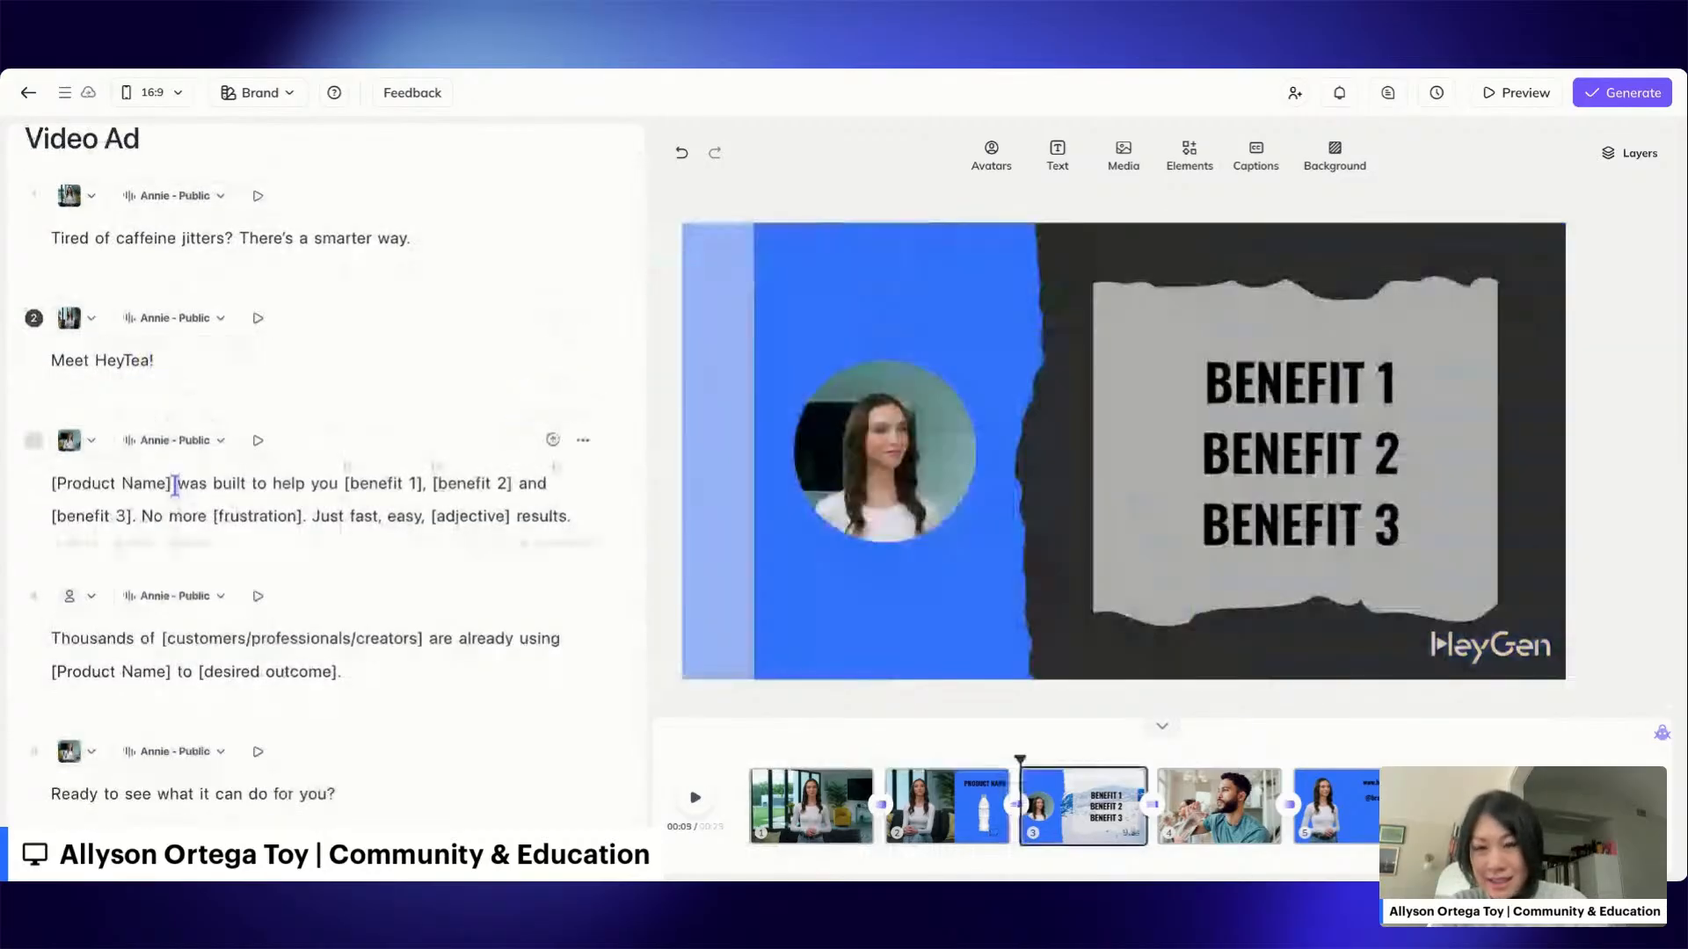
pyautogui.moveTo(175, 484); pyautogui.dragTo(51, 485)
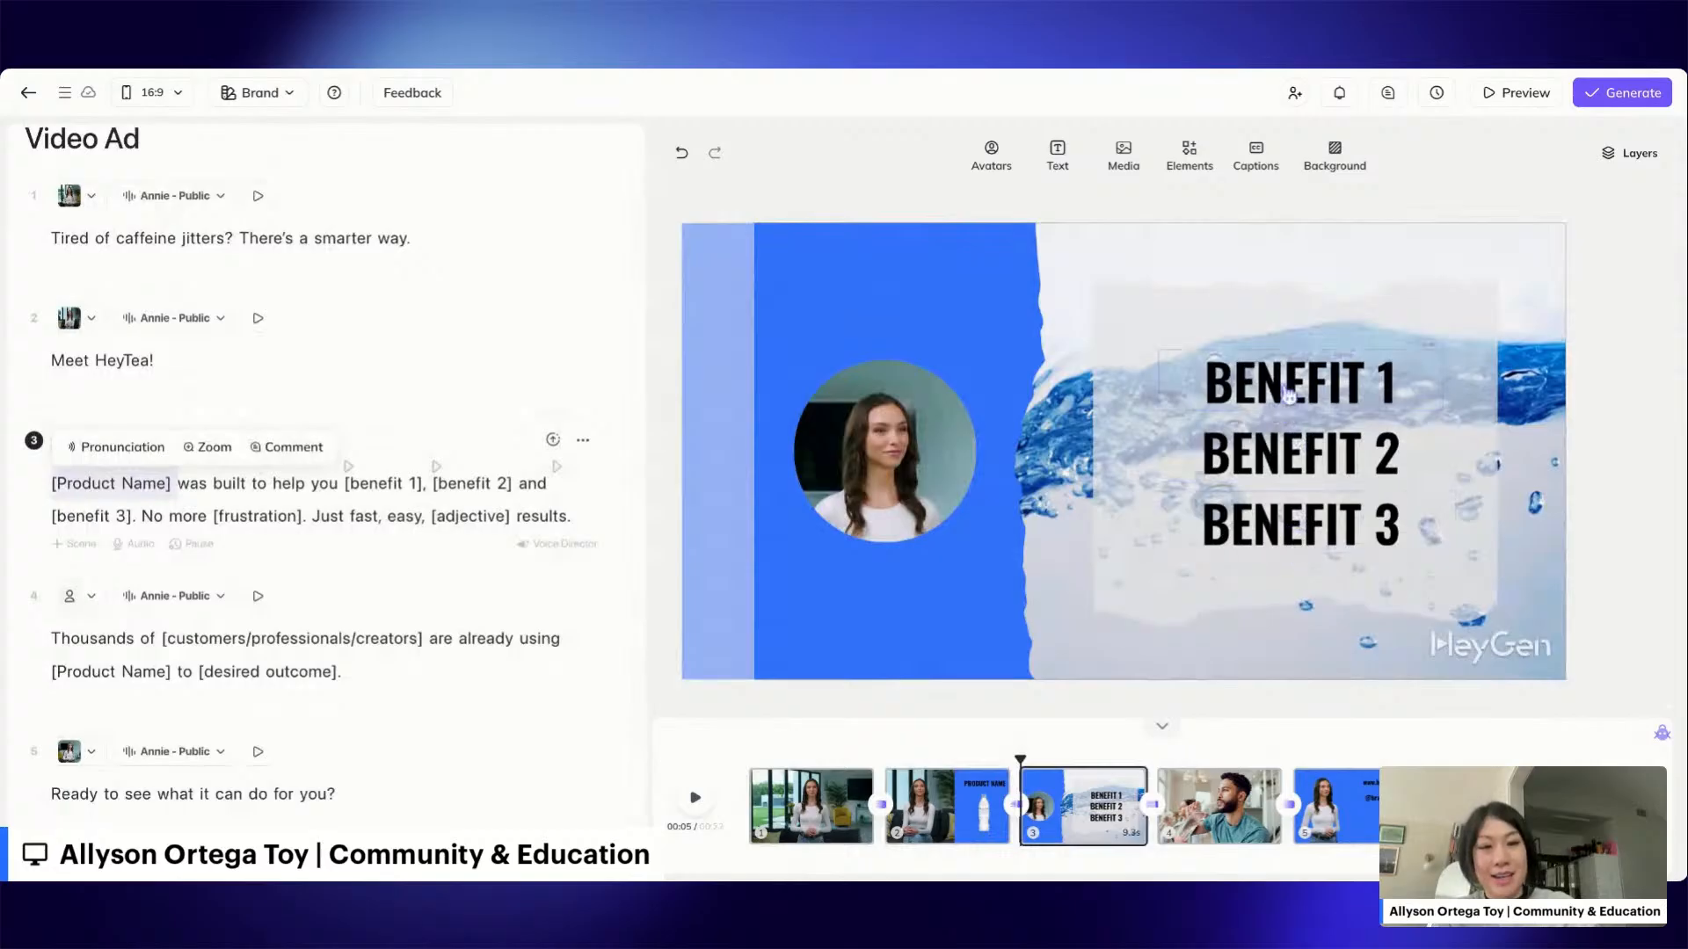
pyautogui.click(414, 516)
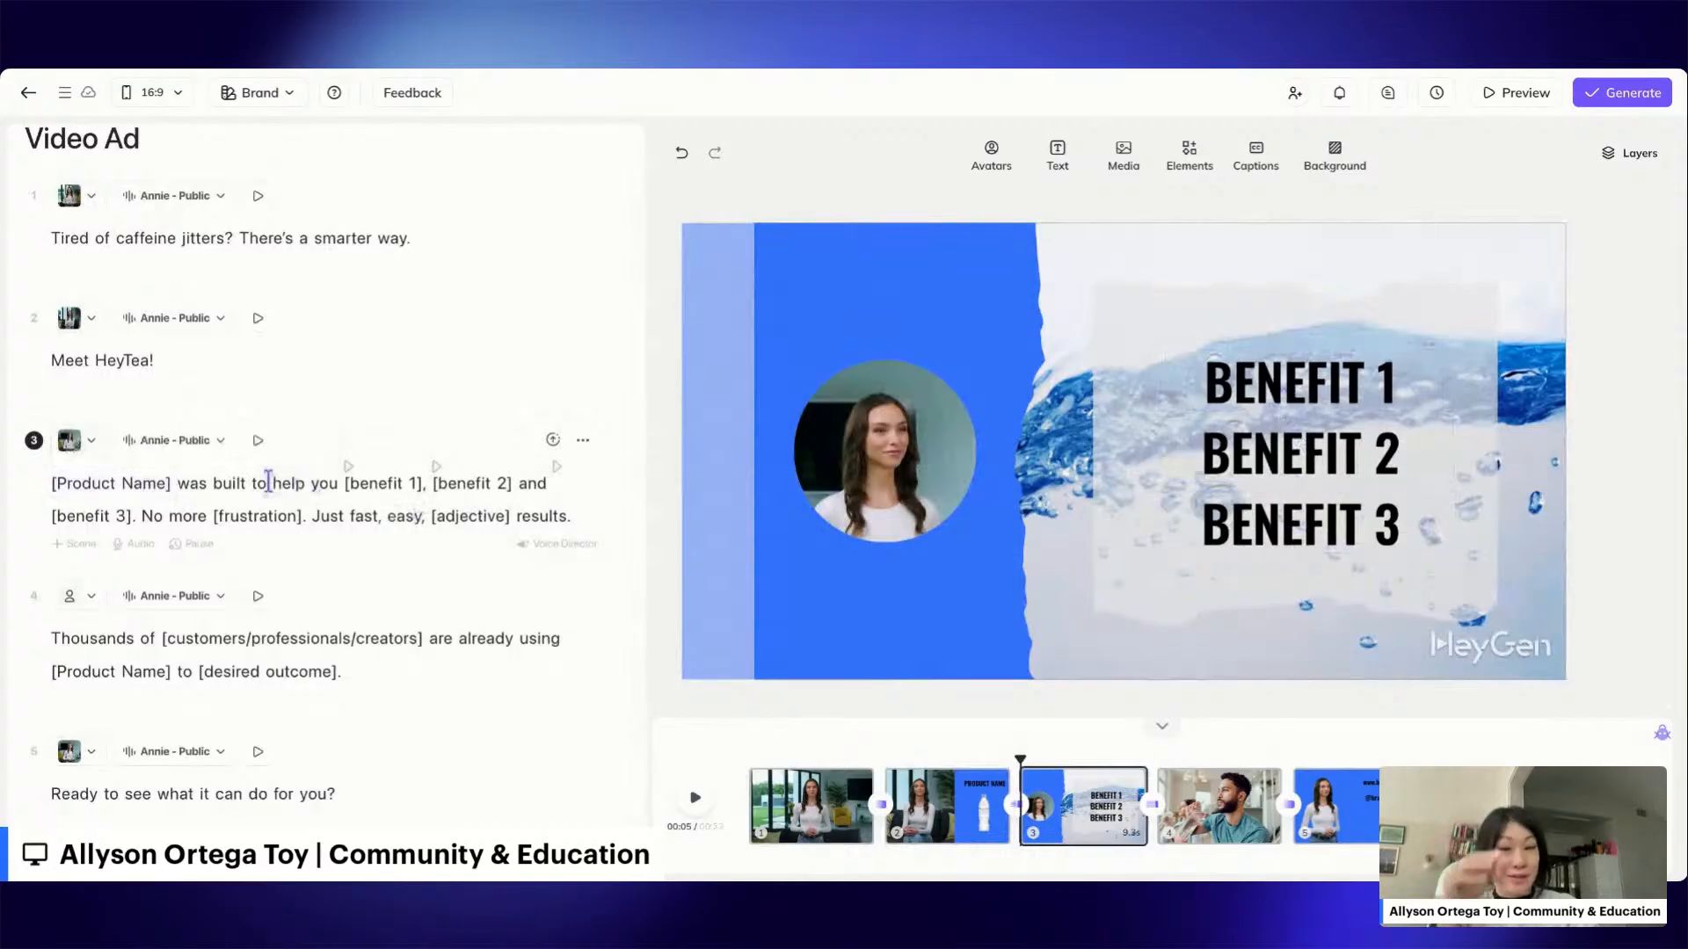
pyautogui.click(167, 483)
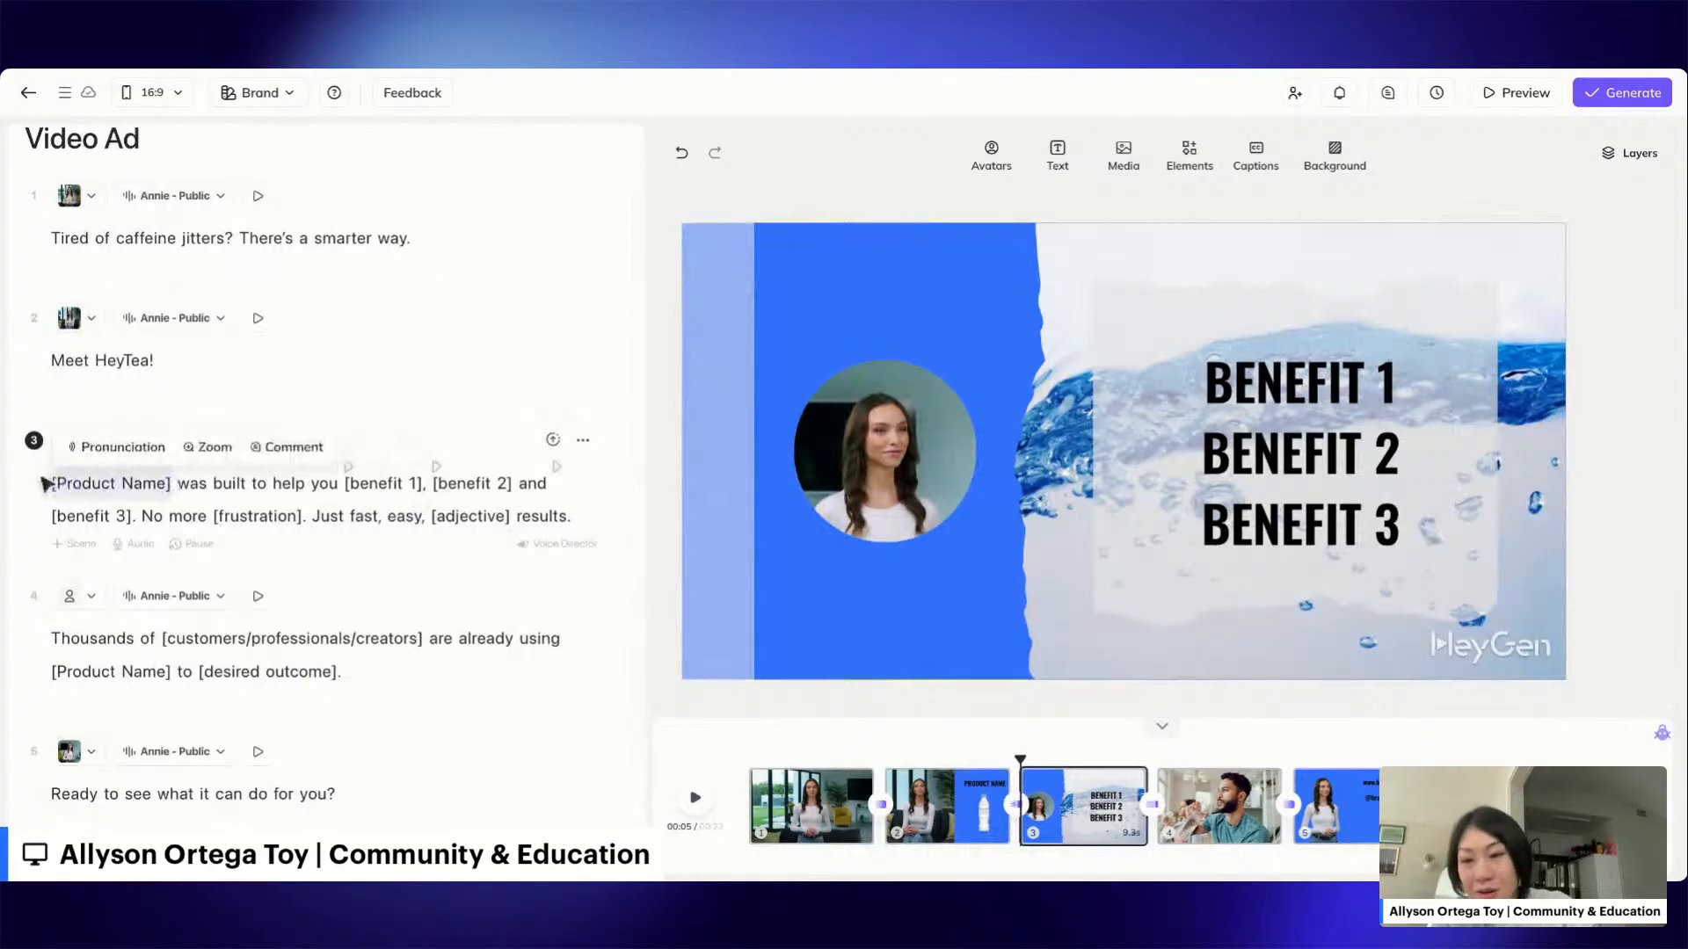
pyautogui.write('HeyTea')
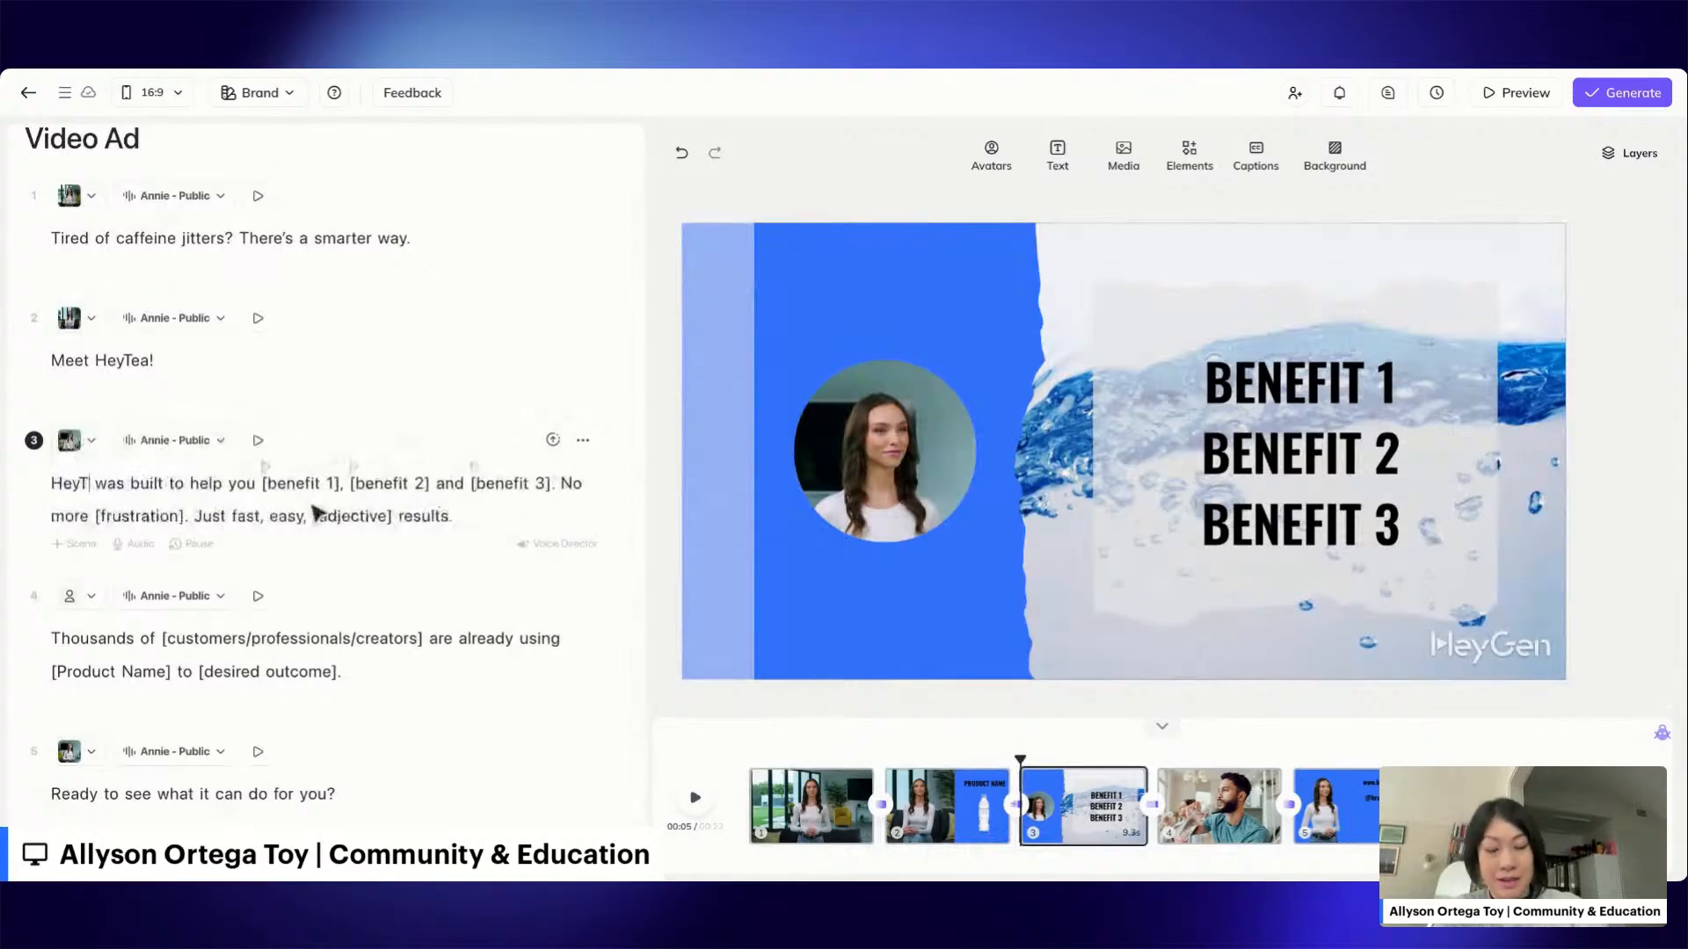
# Replace the benefit 1 placeholder in scene 3's script with "stay hydrated".
pyautogui.click(355, 483)
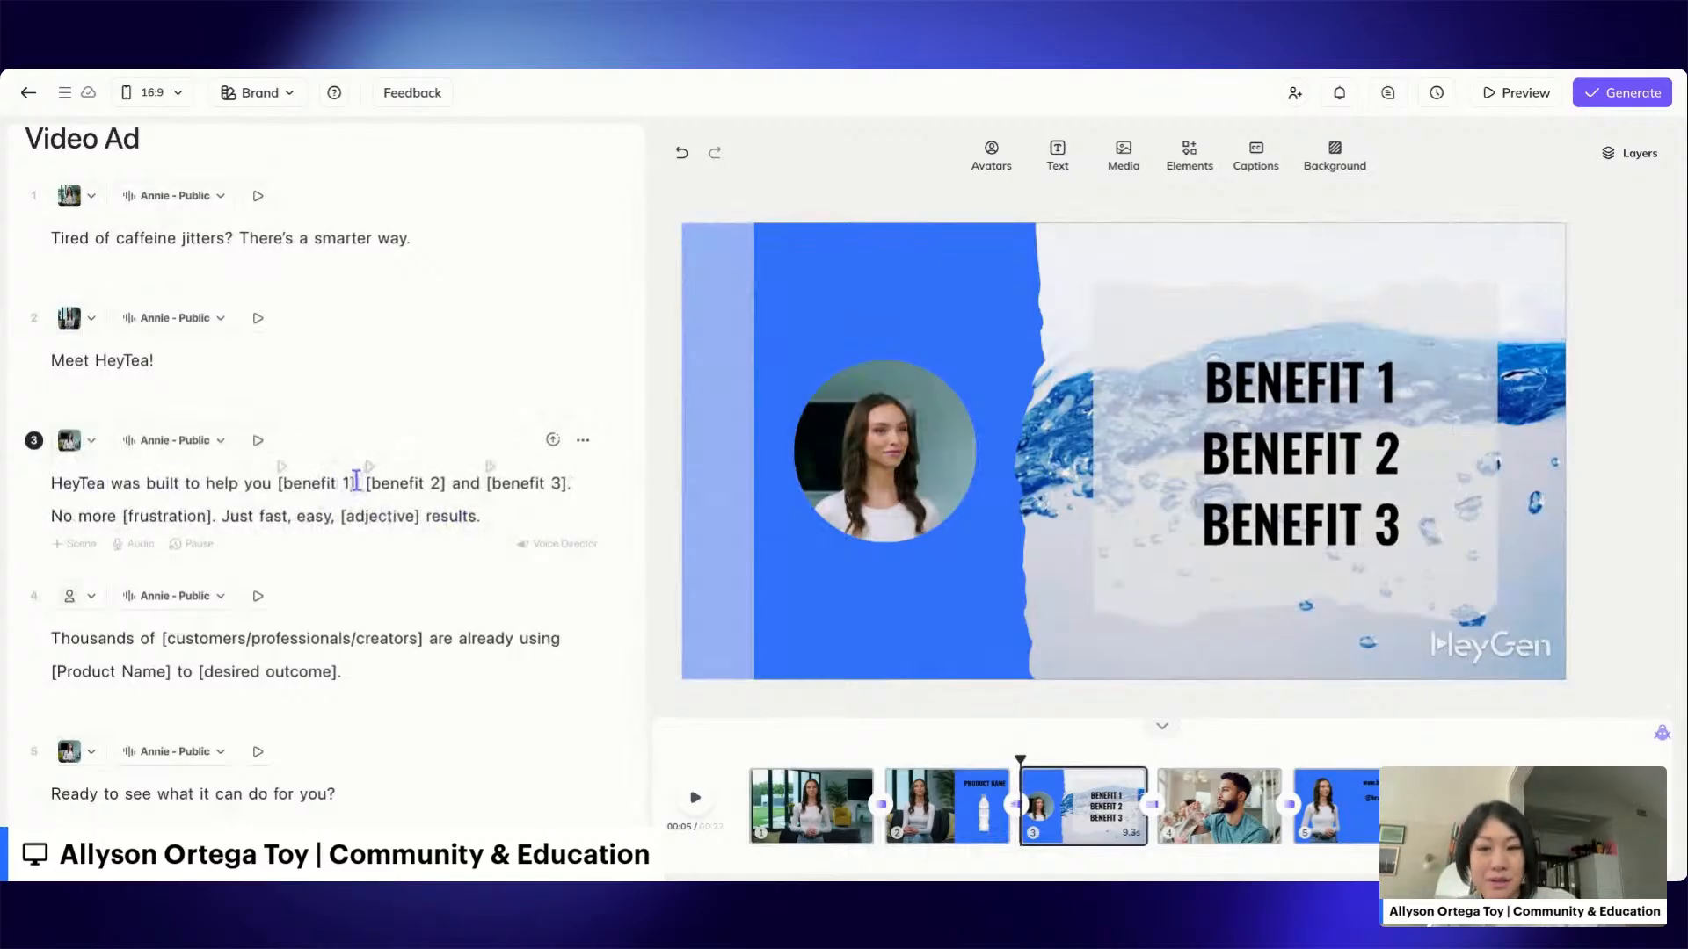
pyautogui.hotkey('alt', 'shift', 'Left')
pyautogui.hotkey('alt', 'shift', 'Left')
pyautogui.hotkey('shift', 'Left')
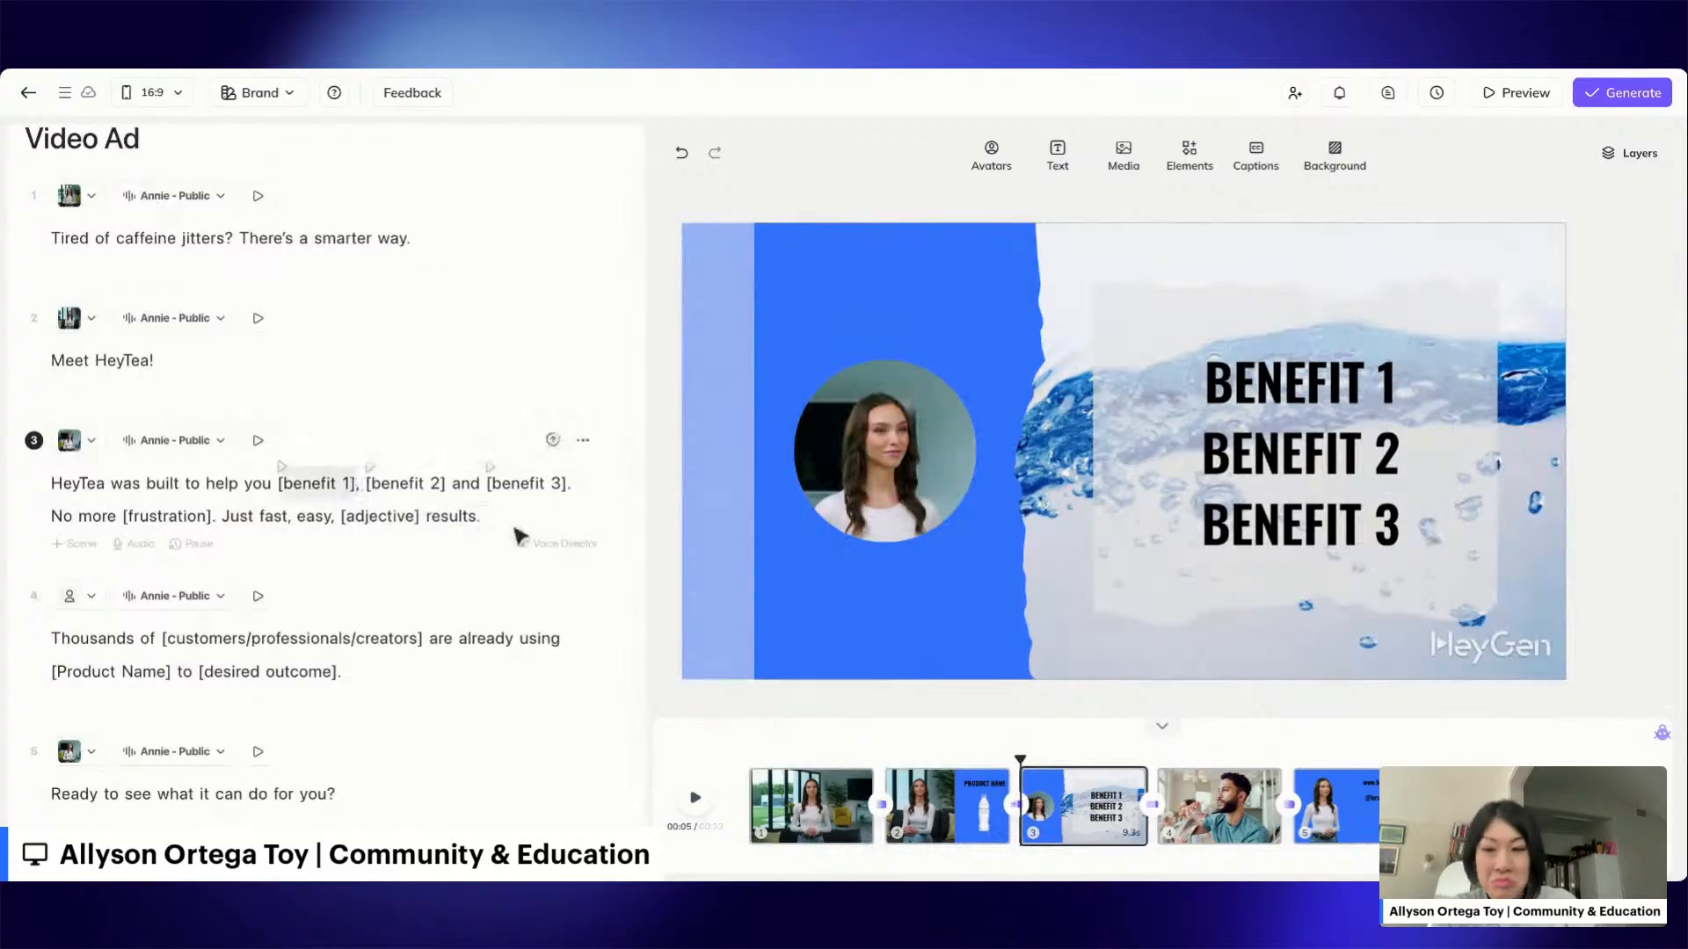
pyautogui.write('stay hydrated')
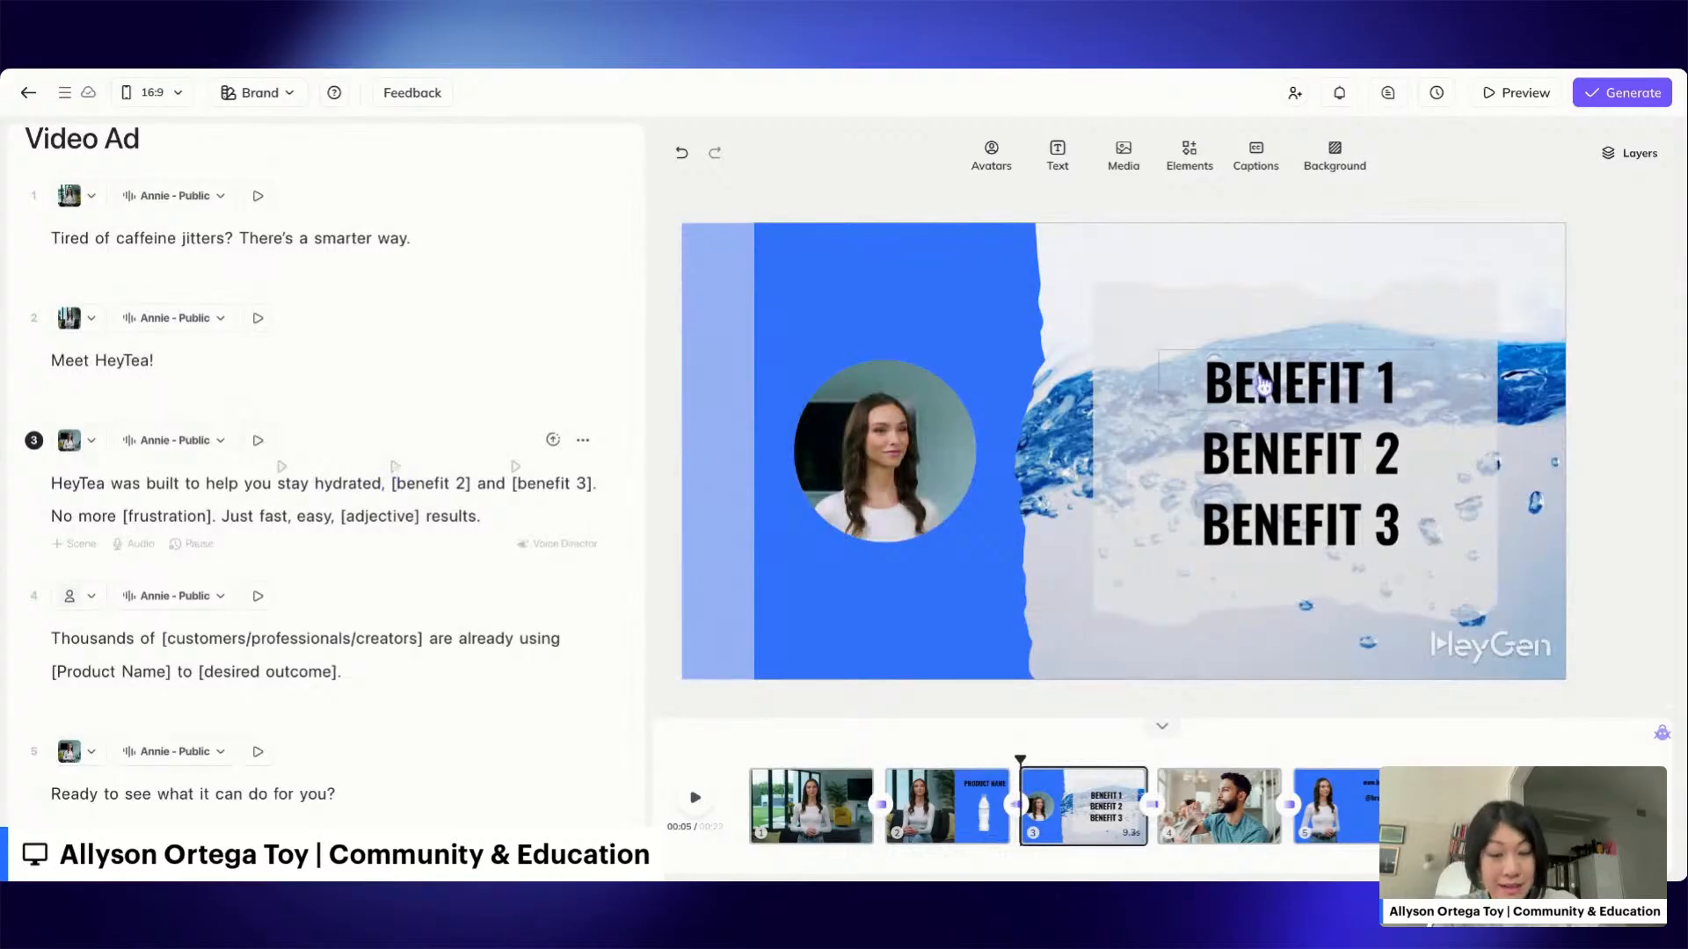
# Replace the benefit 2 placeholder in scene 3's script with "stay energized" and the benefit 3 placeholder with "avoid the crash".
pyautogui.click(390, 484)
pyautogui.hotkey('shift', 'alt', 'Right')
pyautogui.hotkey('shift', 'alt', 'Right')
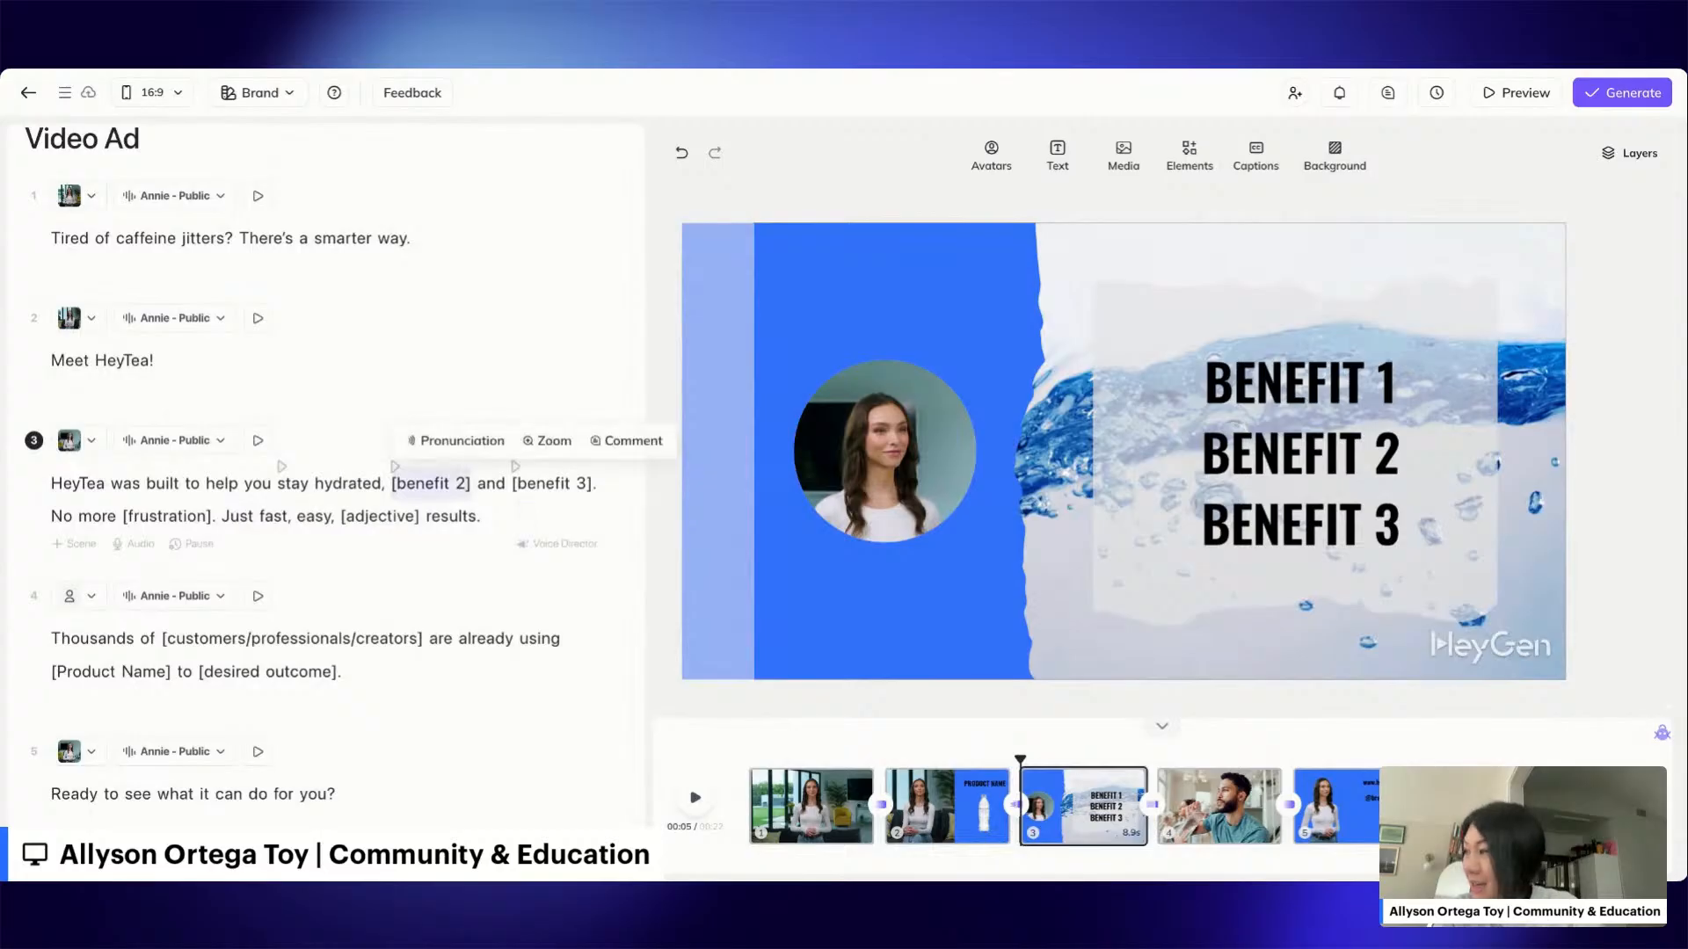
pyautogui.write('stay')
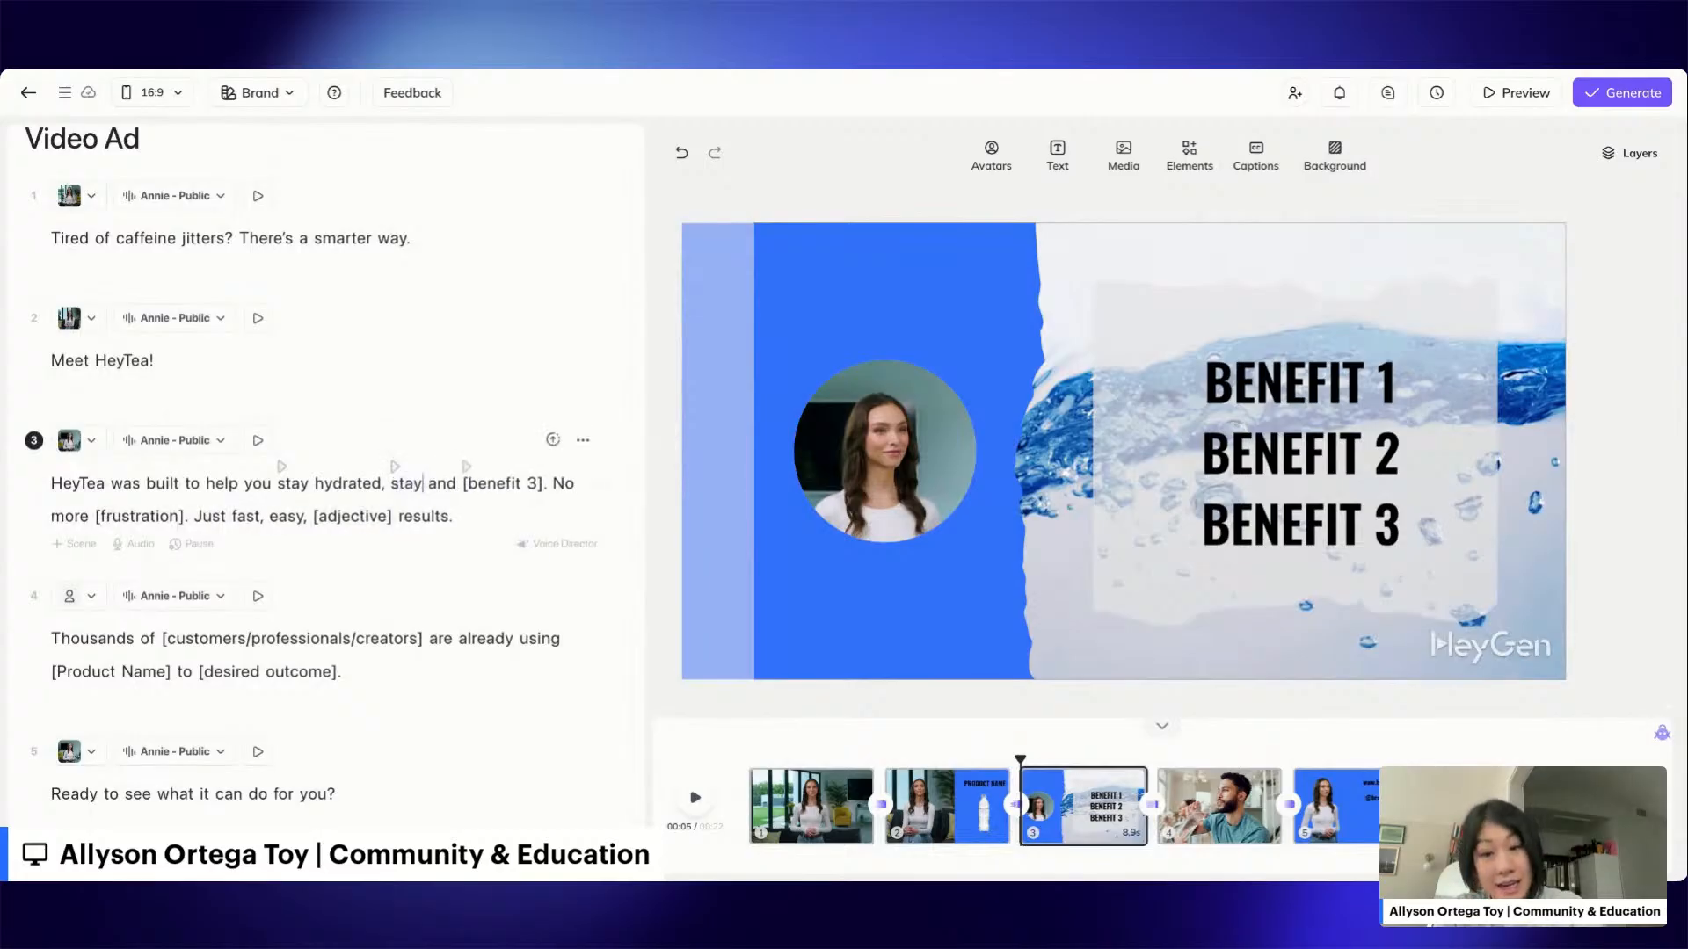
pyautogui.write(' energized')
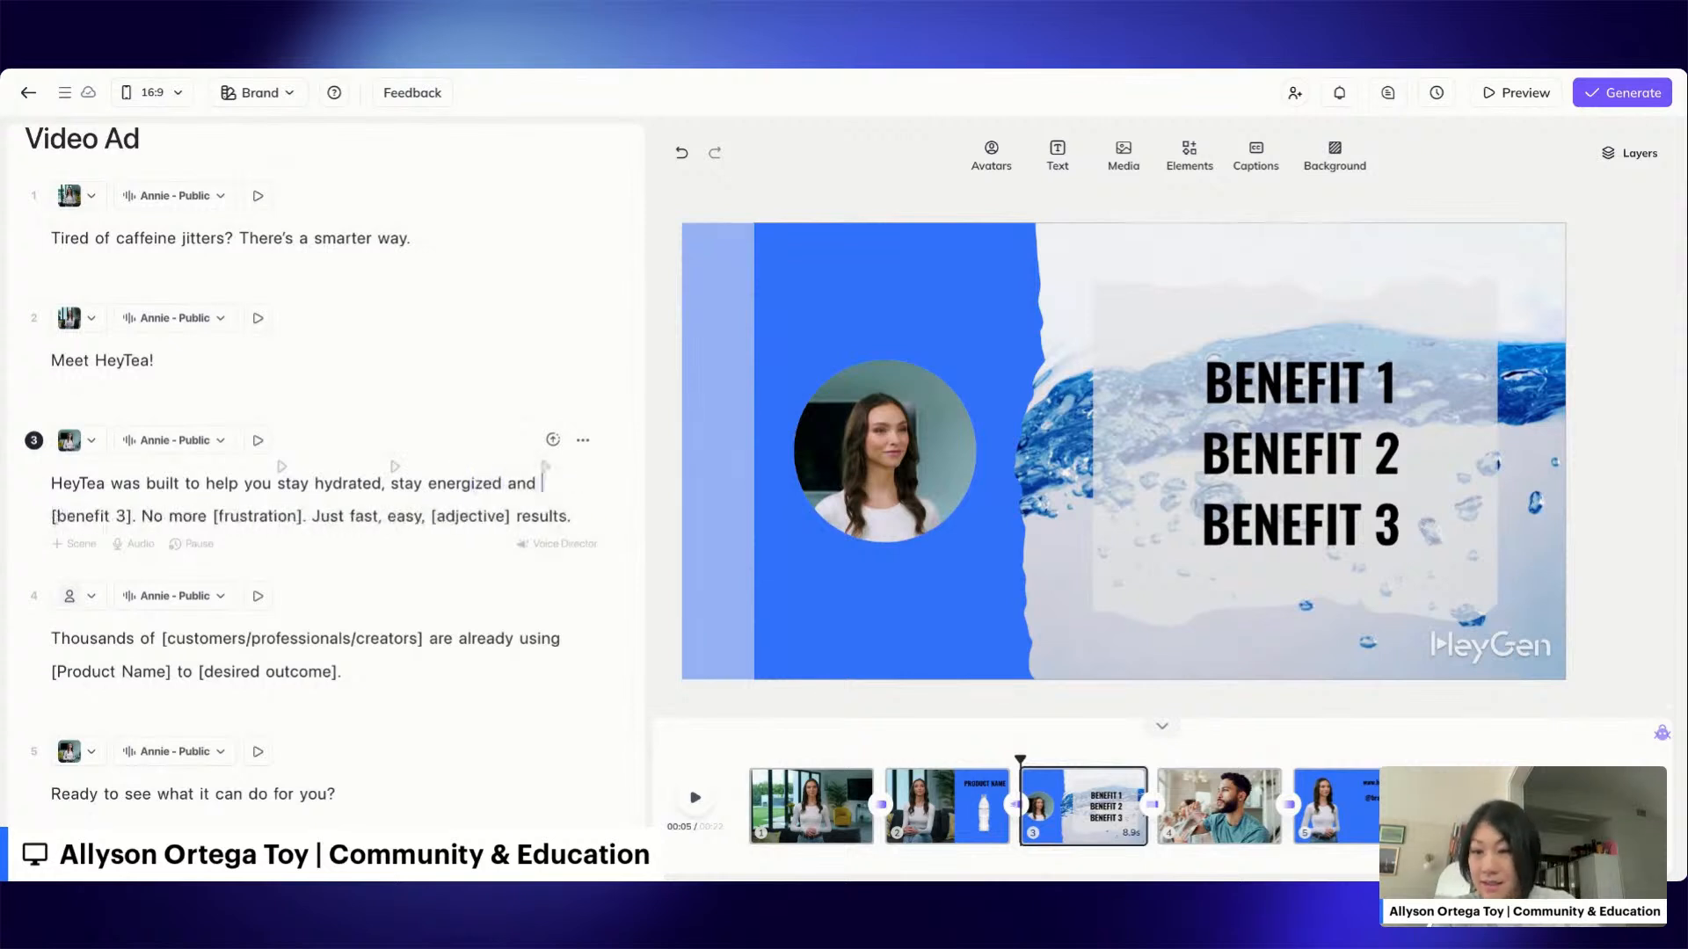
pyautogui.moveTo(55, 516); pyautogui.dragTo(128, 516)
pyautogui.write('avoid the crash')
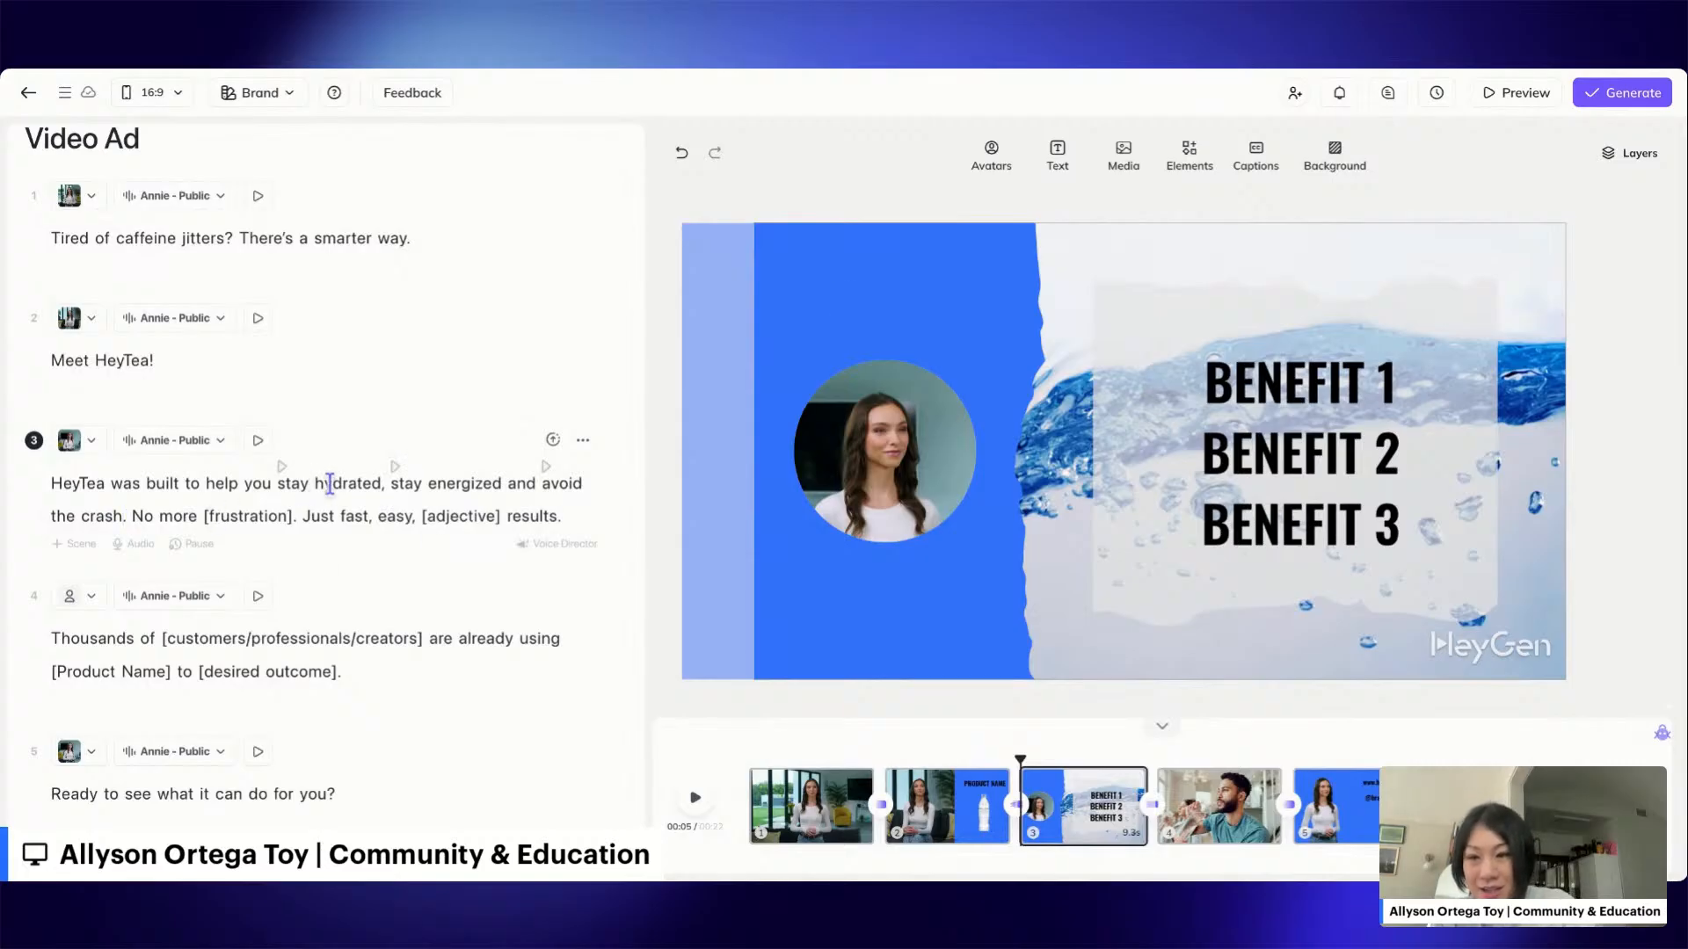
# Replace the frustration placeholder in scene 3's script with "being sleepy" and the adjective results ending with "refreshing taste.".
pyautogui.click(206, 516)
pyautogui.hotkey('alt', 'shift', 'Right')
pyautogui.hotkey('shift', 'Right')
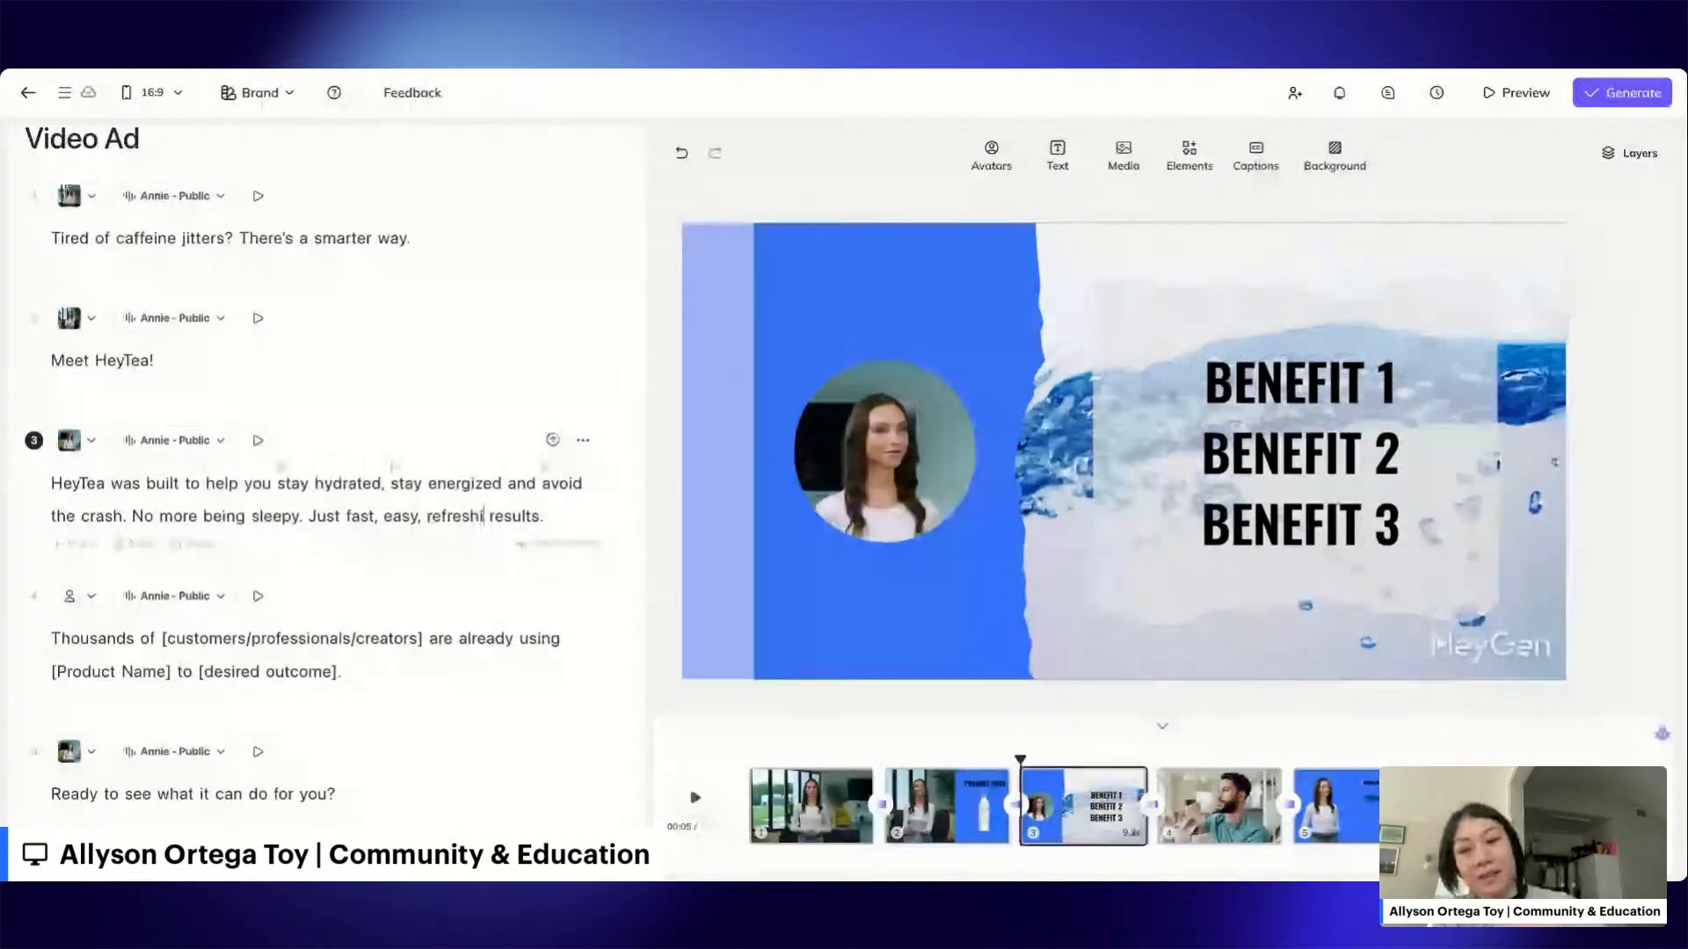
pyautogui.hotkey('shift', 'End')
pyautogui.write('ng tas')
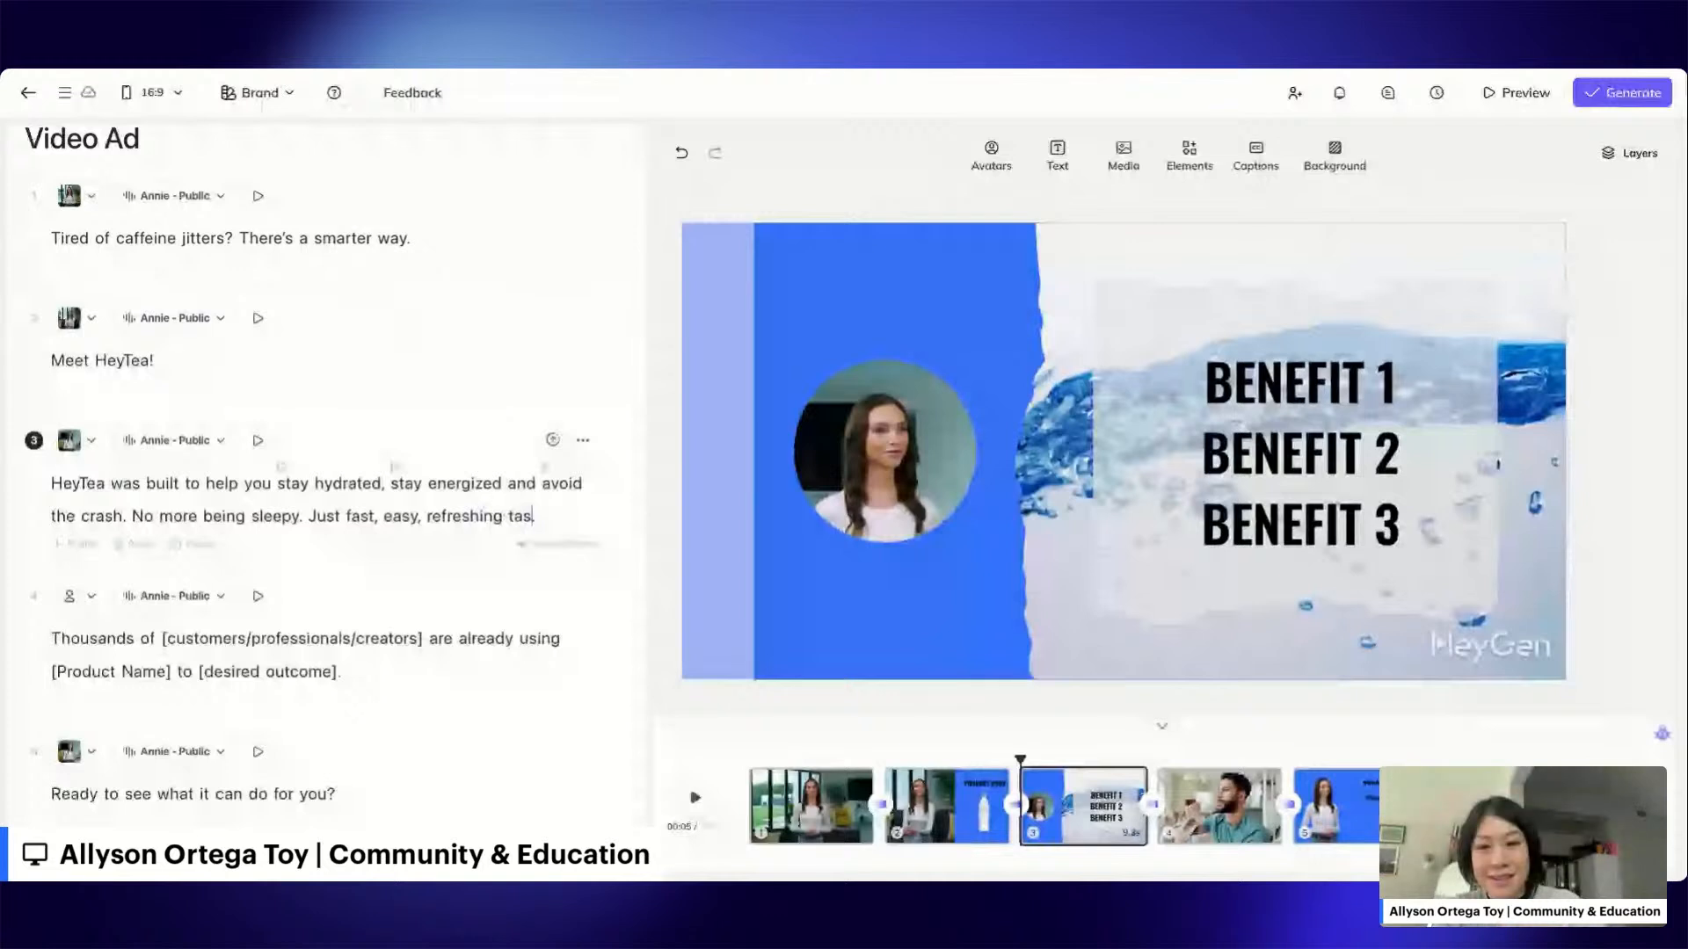
pyautogui.write('te')
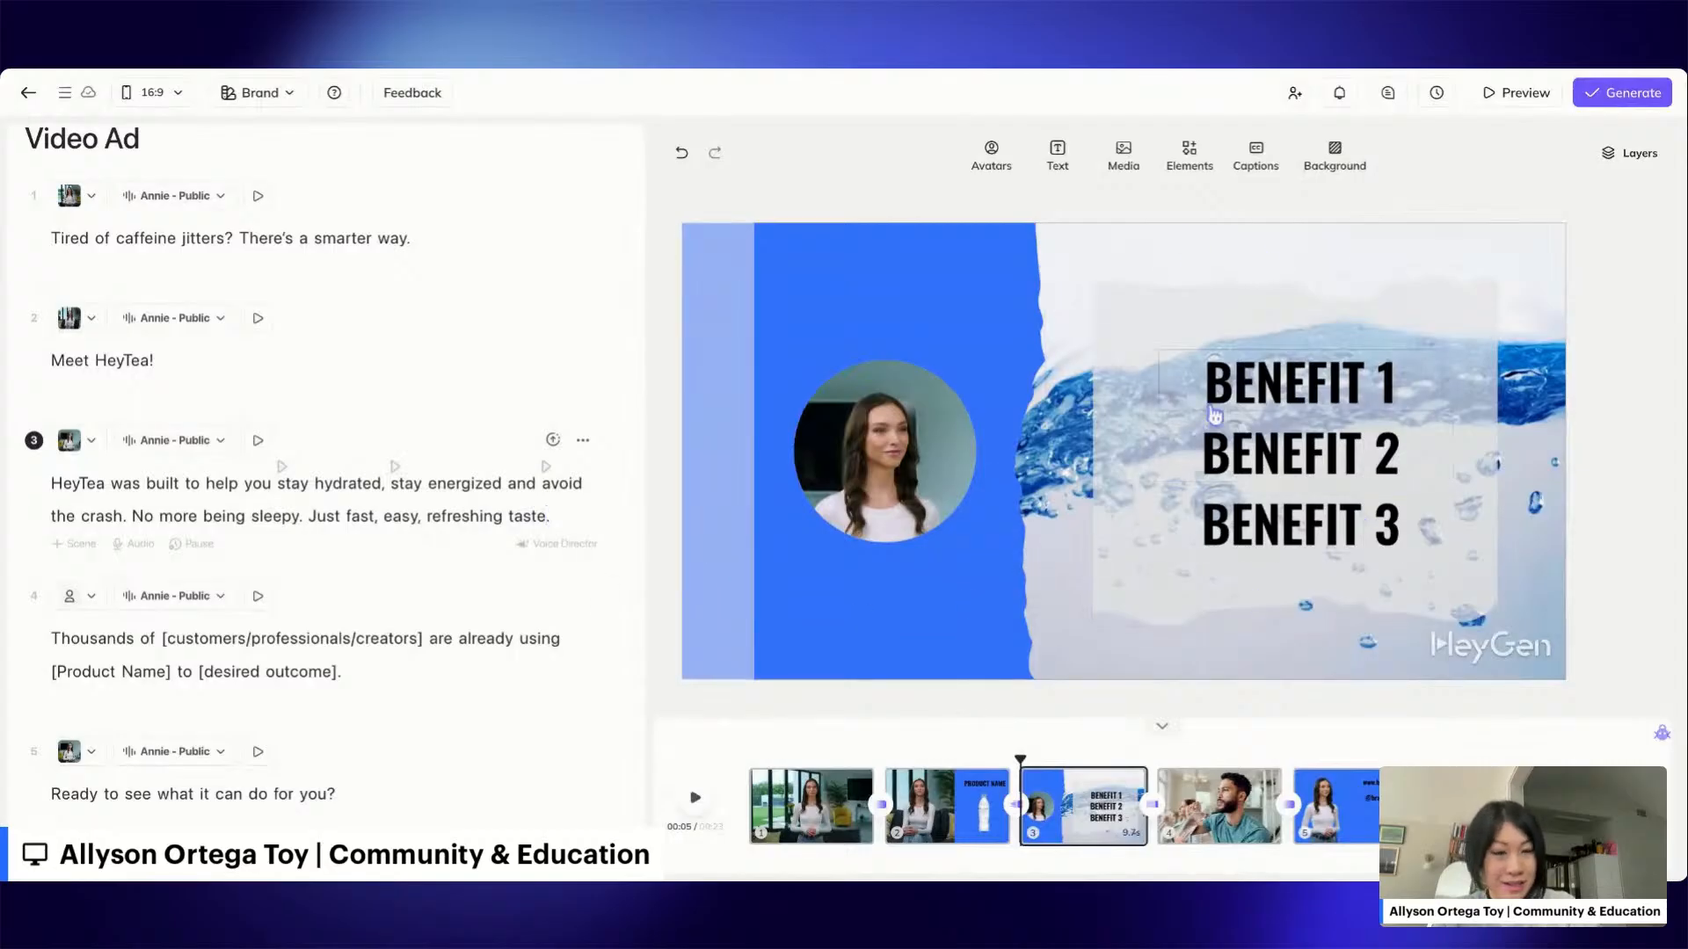
# Replace the BENEFIT 1 text on scene 3's canvas with "HYDRATION".
pyautogui.click(1236, 389)
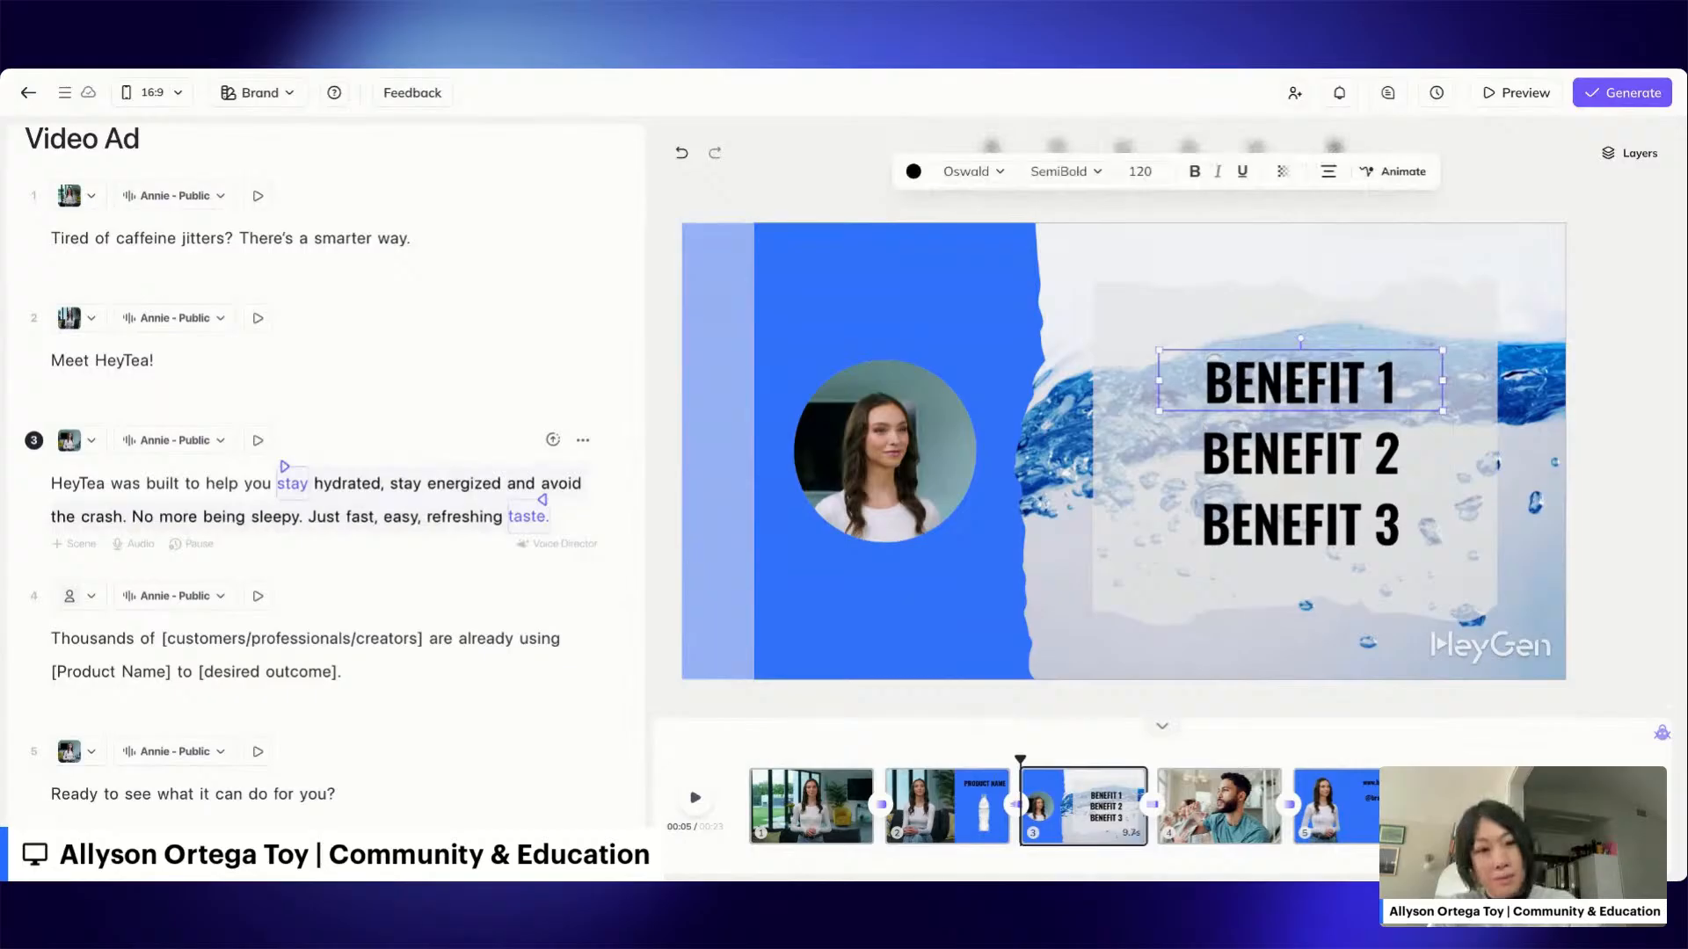
pyautogui.doubleClick(1266, 385)
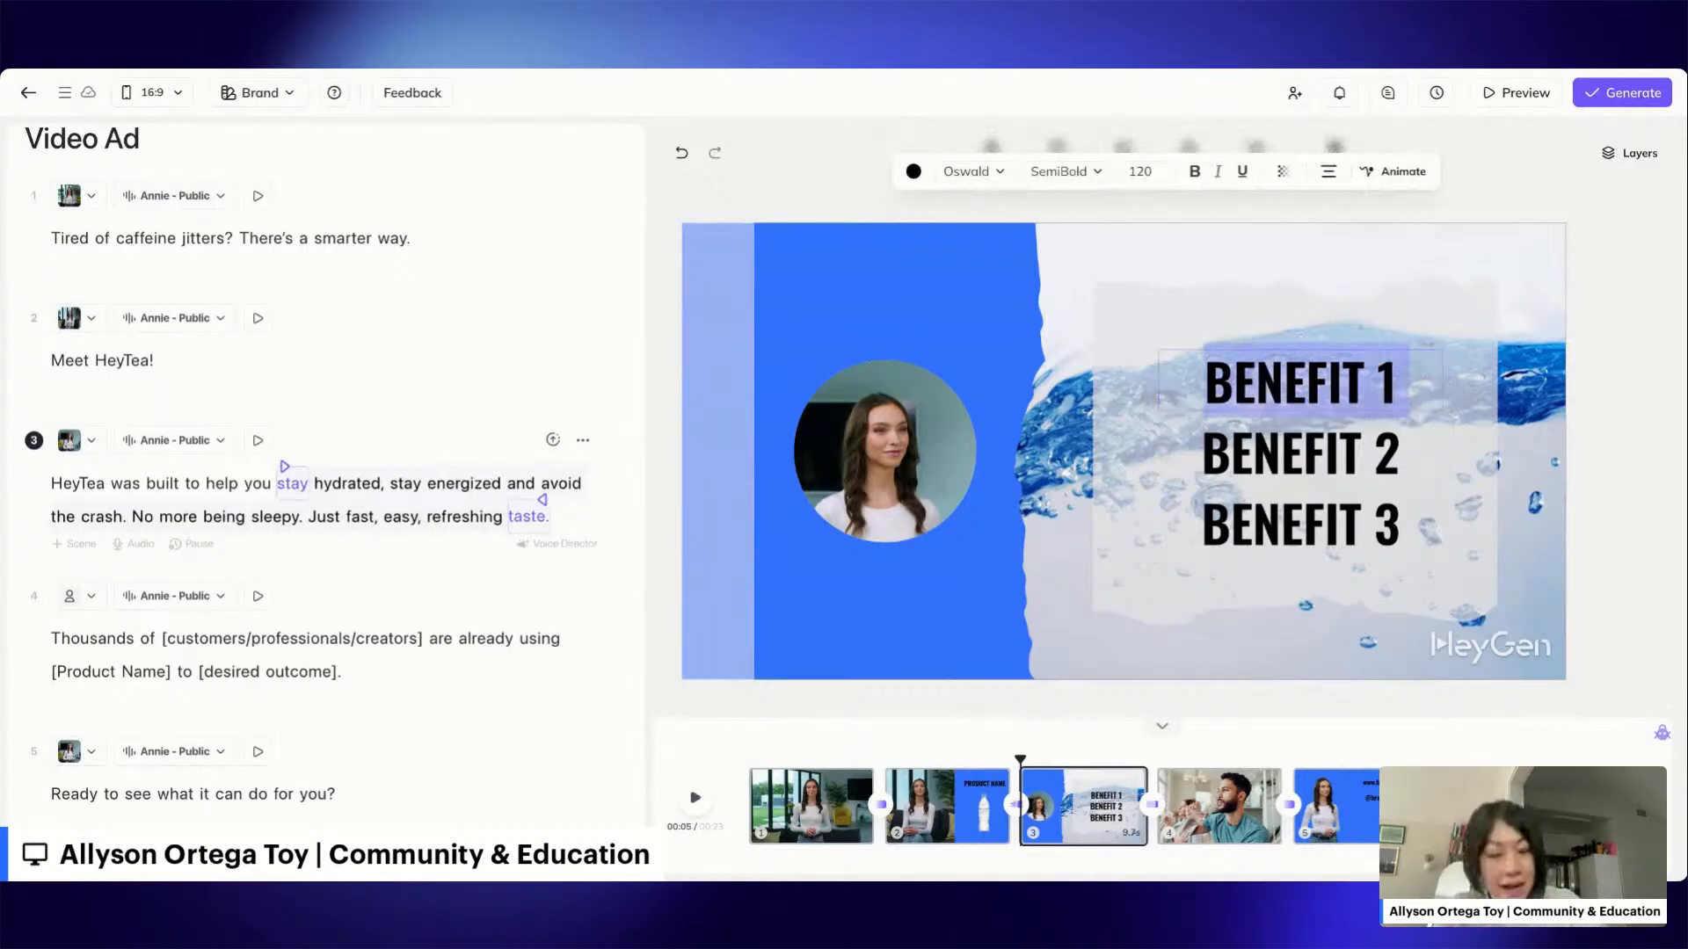
pyautogui.write('HYDRATION')
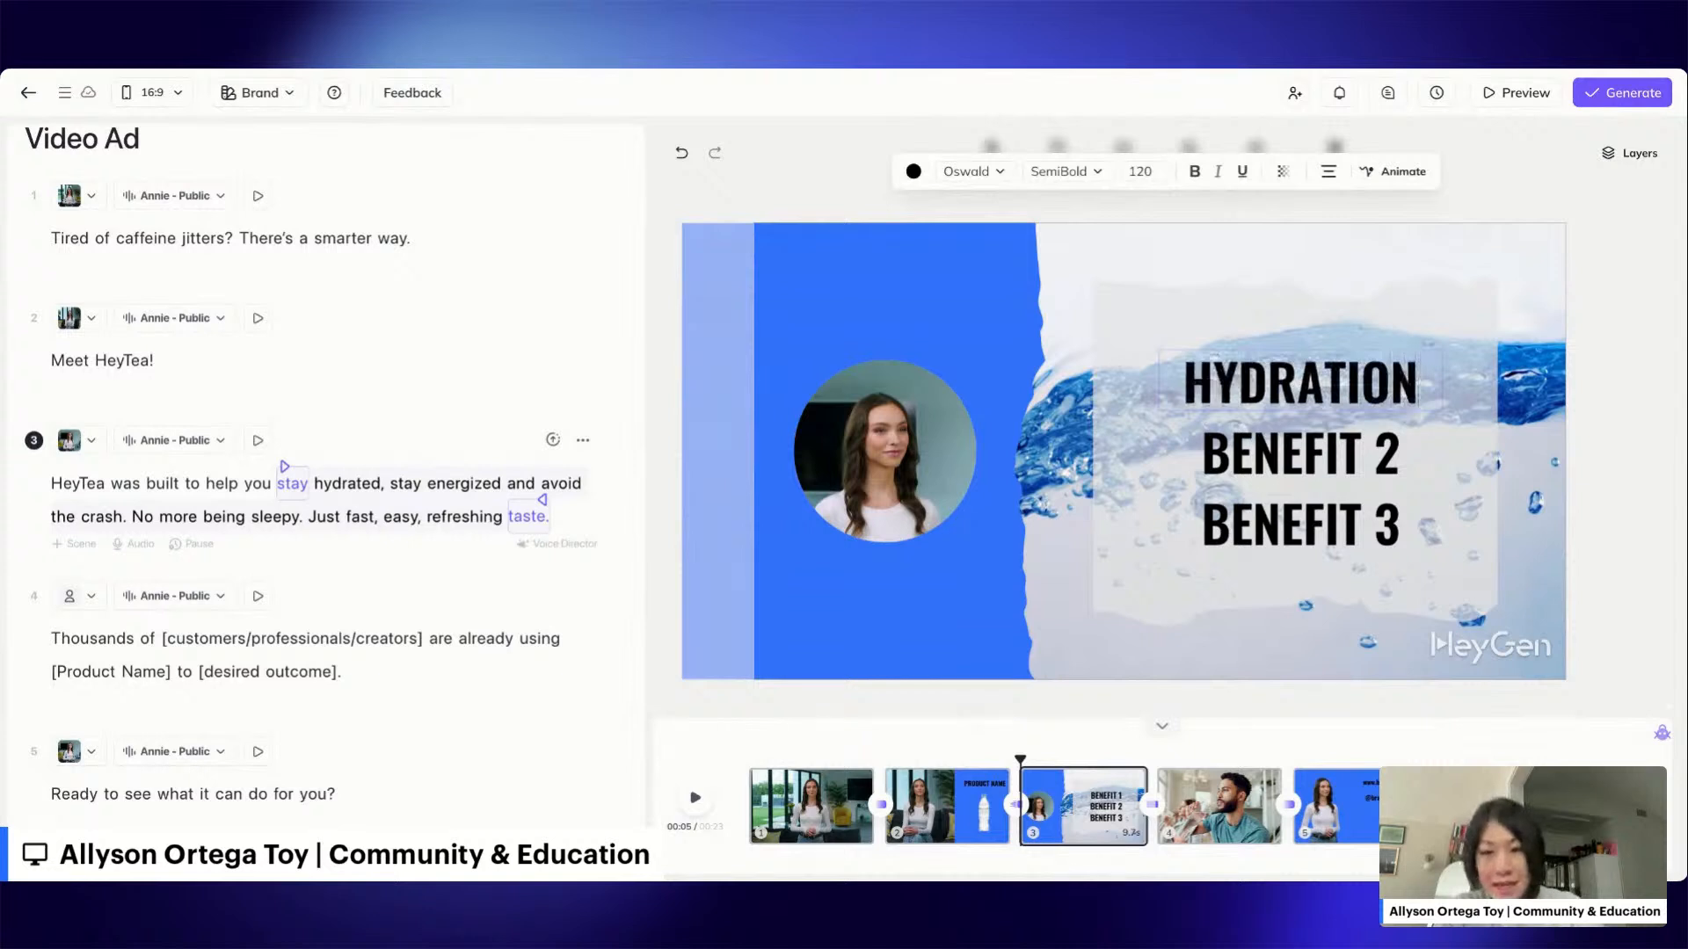
# Replace the BENEFIT 2 text on scene 3's canvas with "ENERGY".
pyautogui.click(1250, 465)
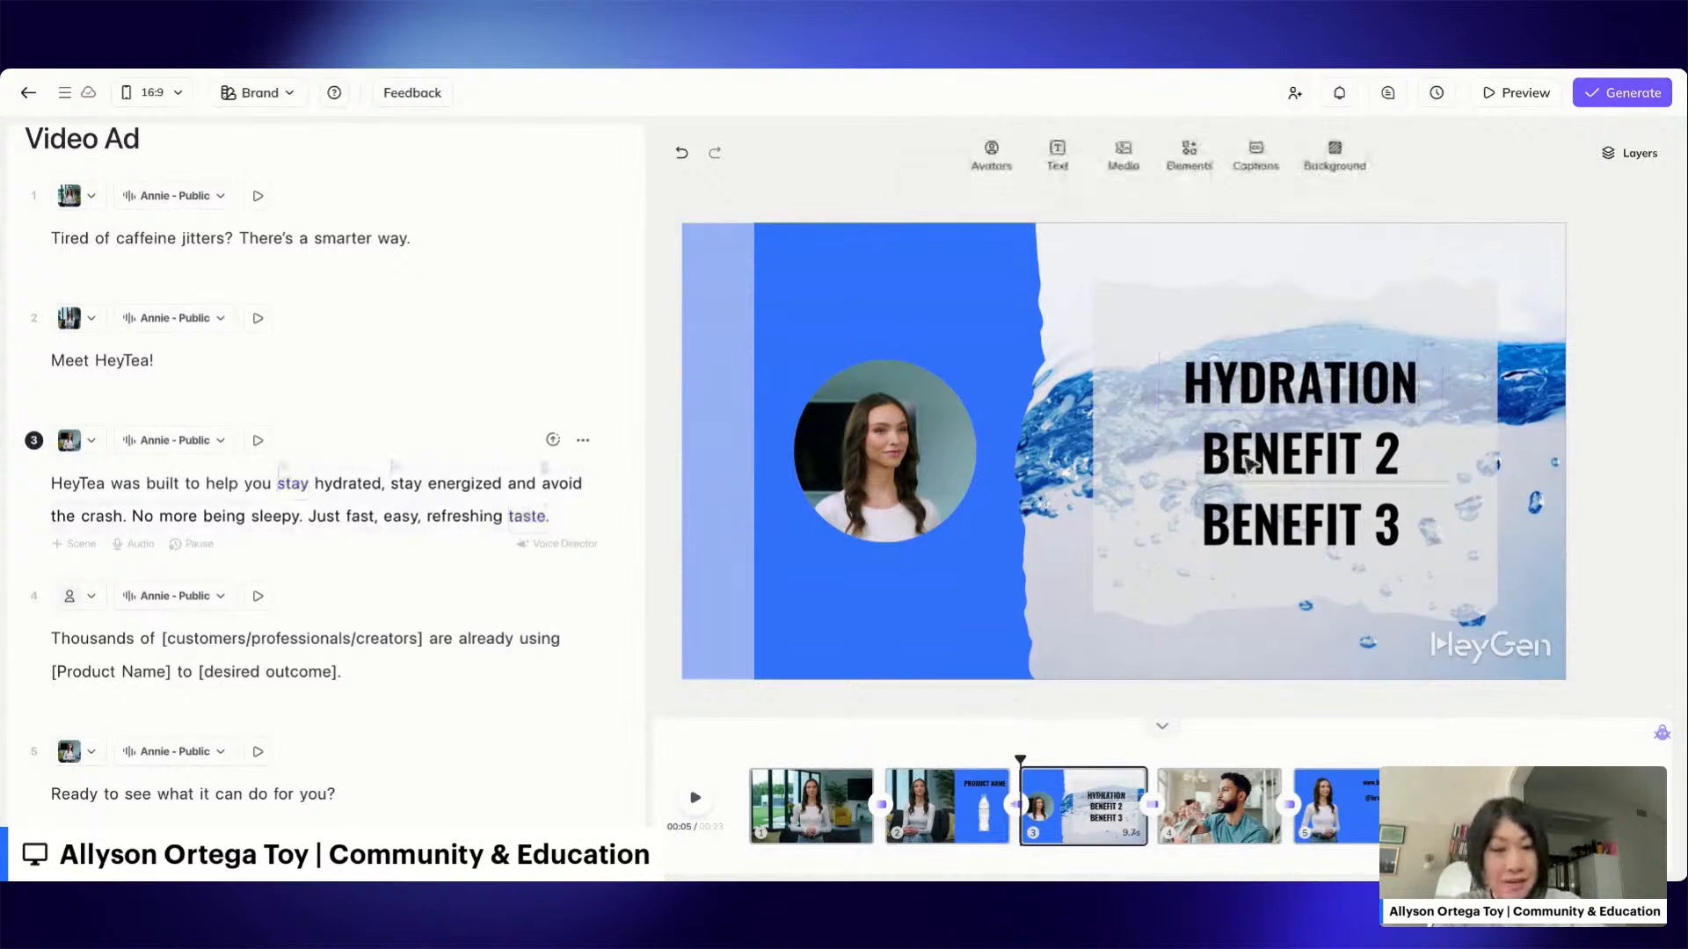
pyautogui.doubleClick(1250, 465)
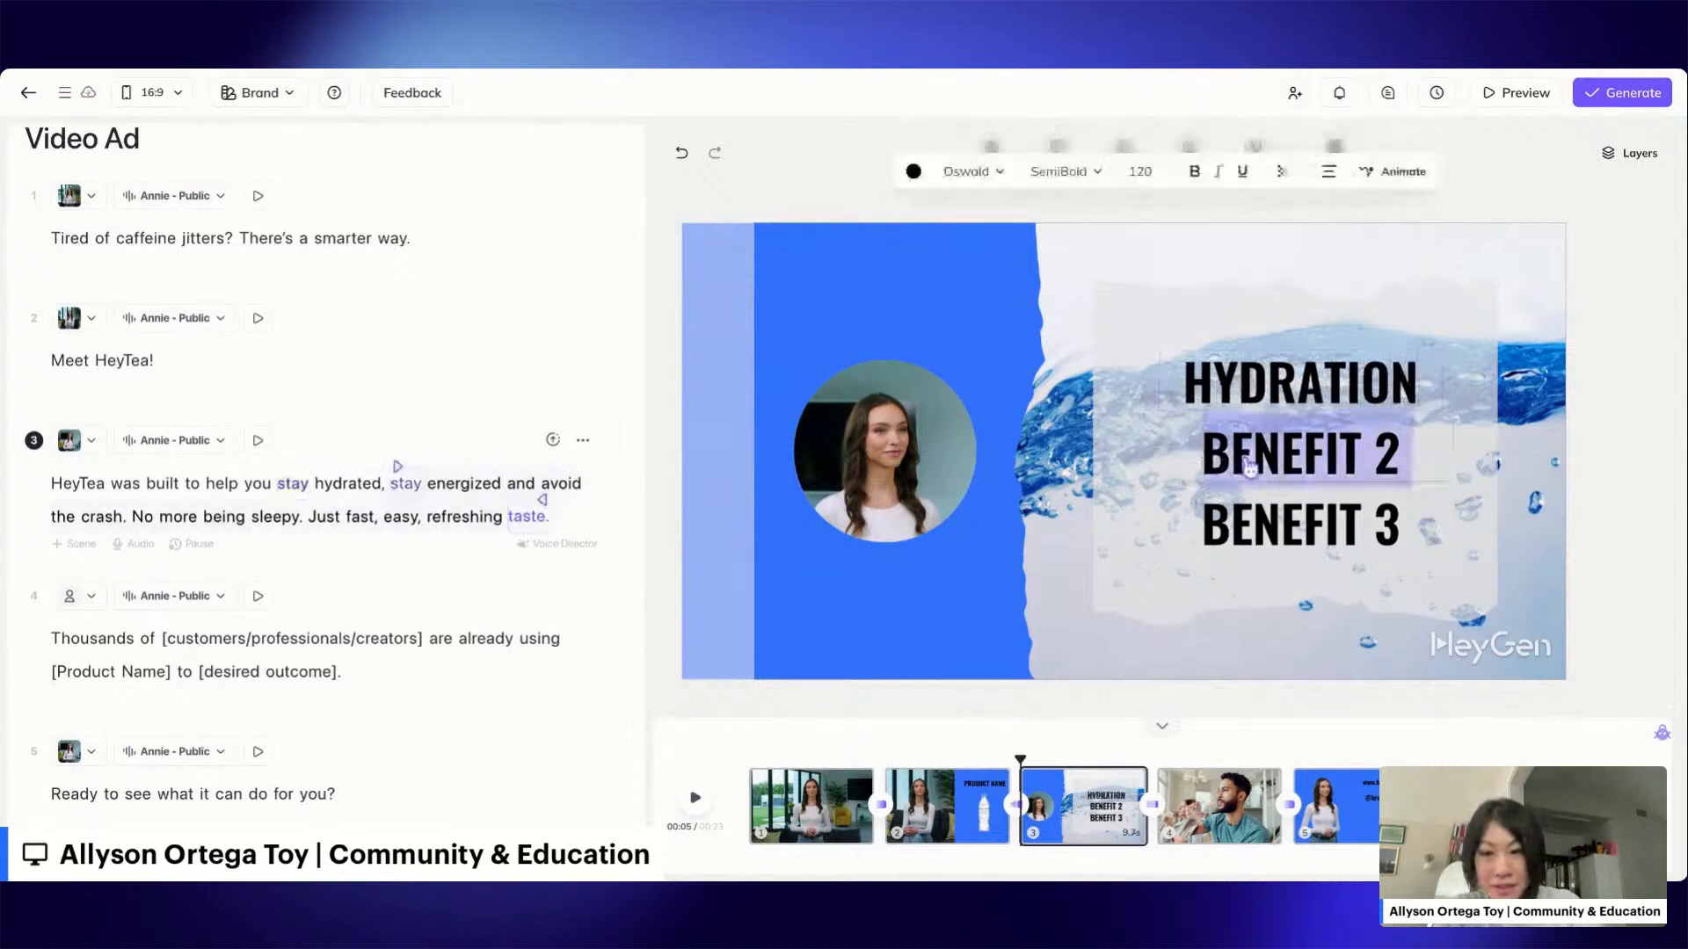
pyautogui.write('ENERGIZING')
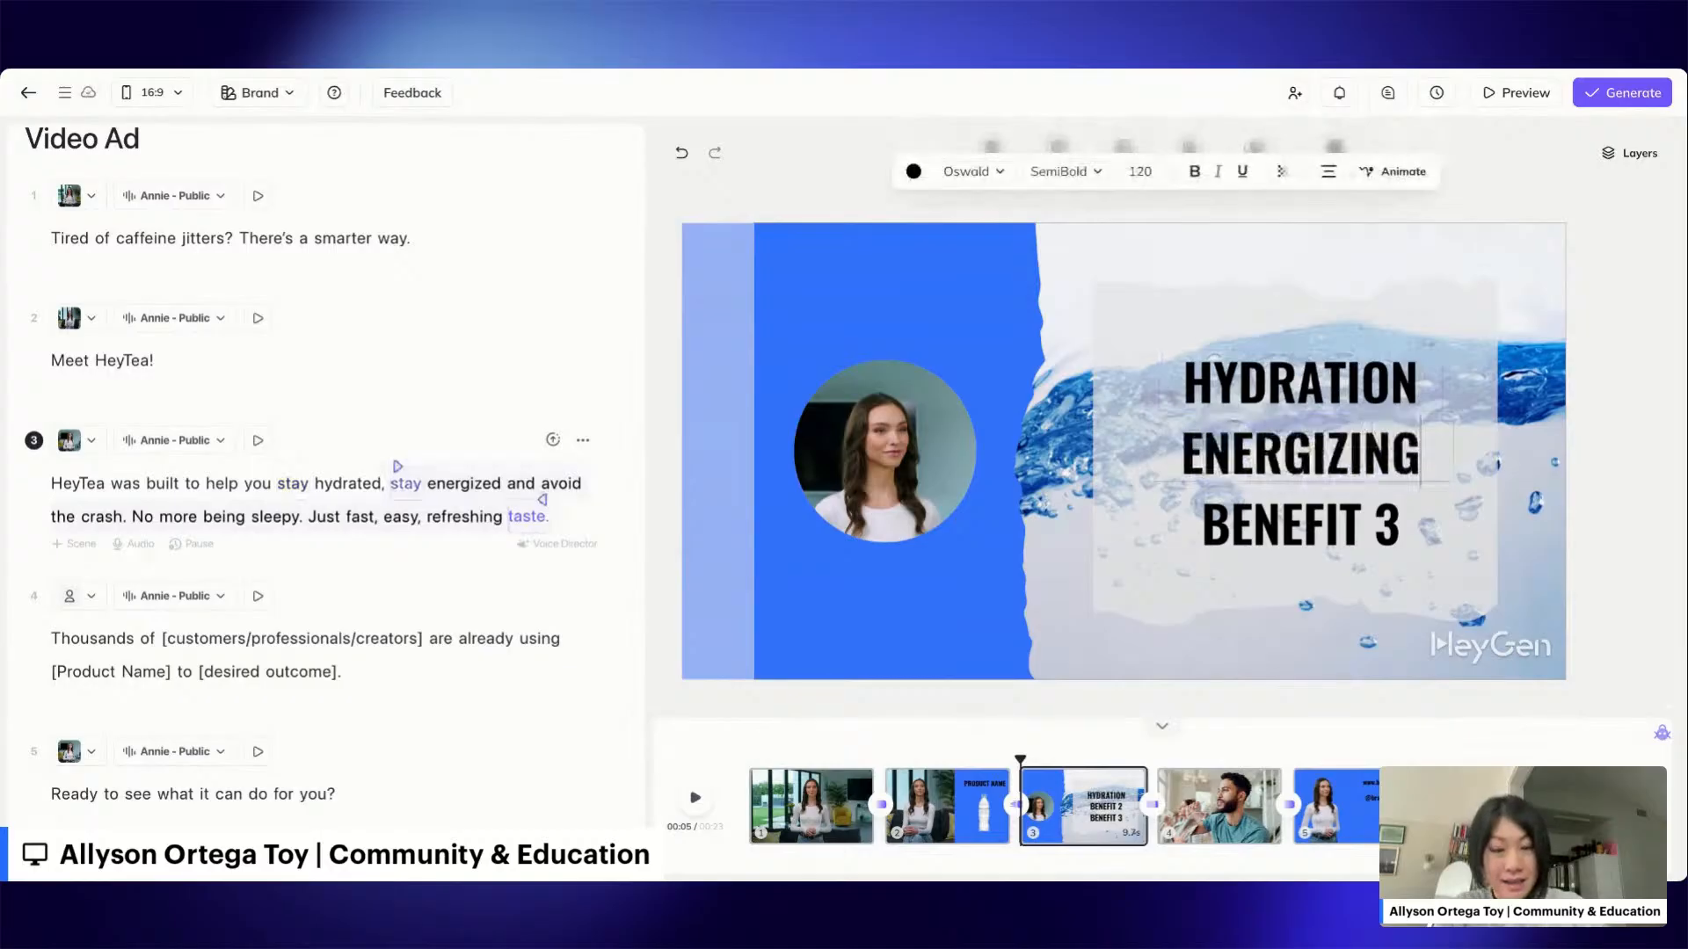
pyautogui.press('BackSpace')
pyautogui.press('BackSpace')
pyautogui.press('BackSpace')
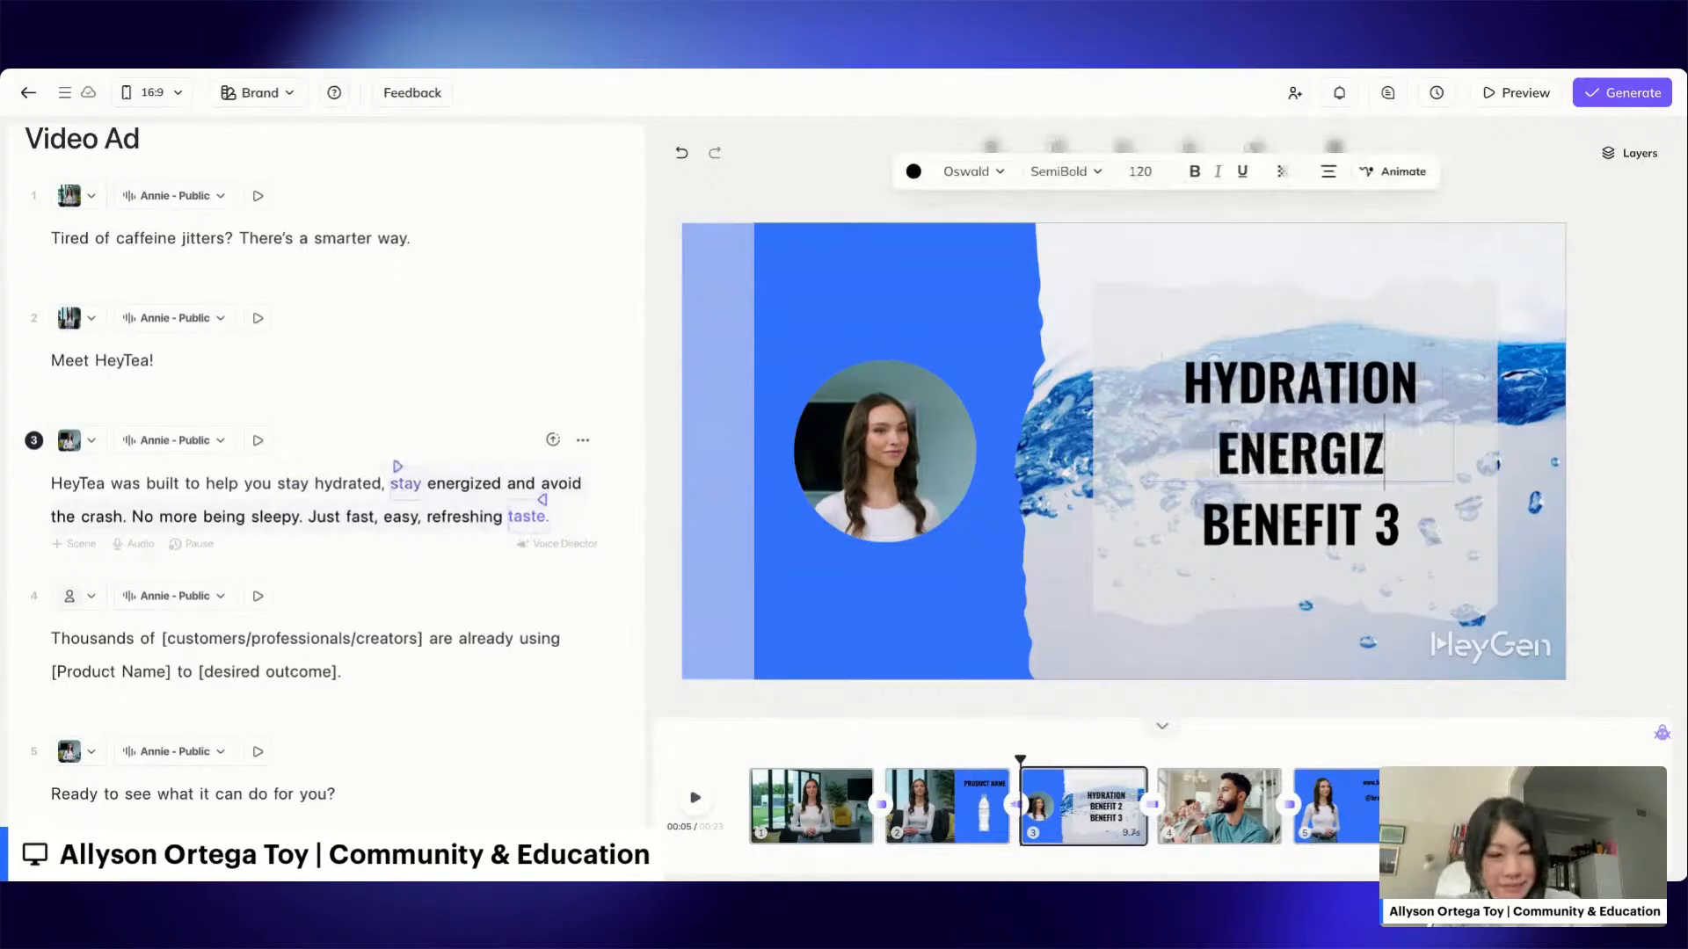
pyautogui.press('BackSpace')
pyautogui.press('BackSpace')
pyautogui.write('Y')
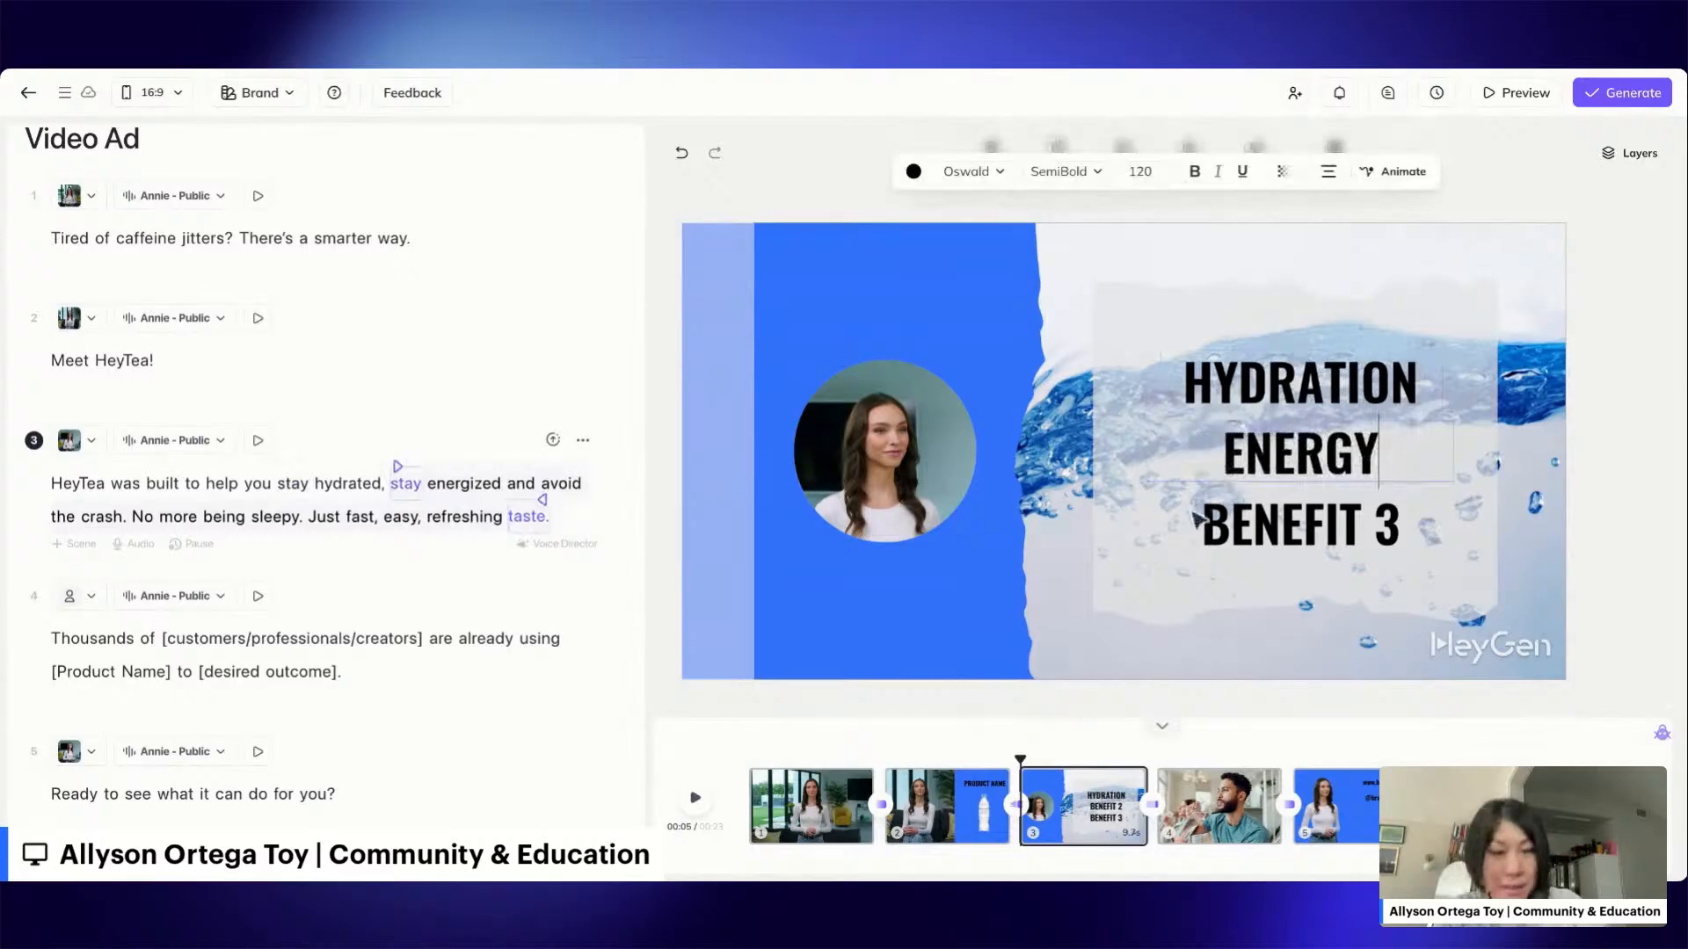
# Replace the BENEFIT 3 text on scene 3's canvas with "NO CRASH".
pyautogui.click(1273, 547)
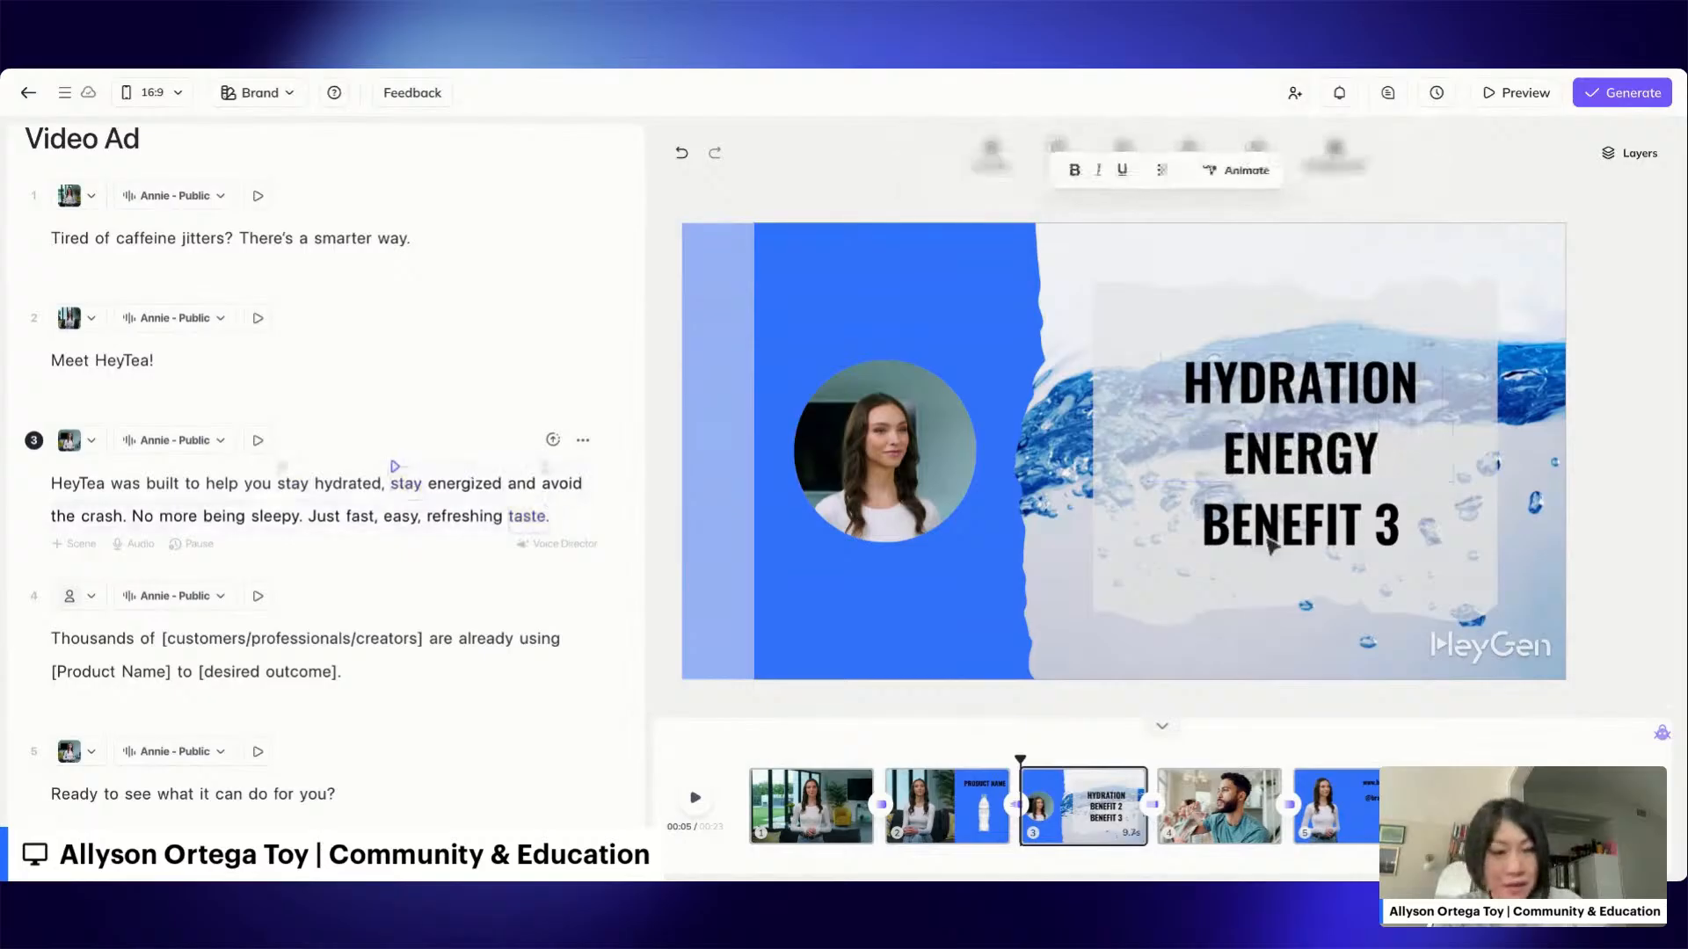
pyautogui.doubleClick(1273, 547)
pyautogui.write('NO CRASH')
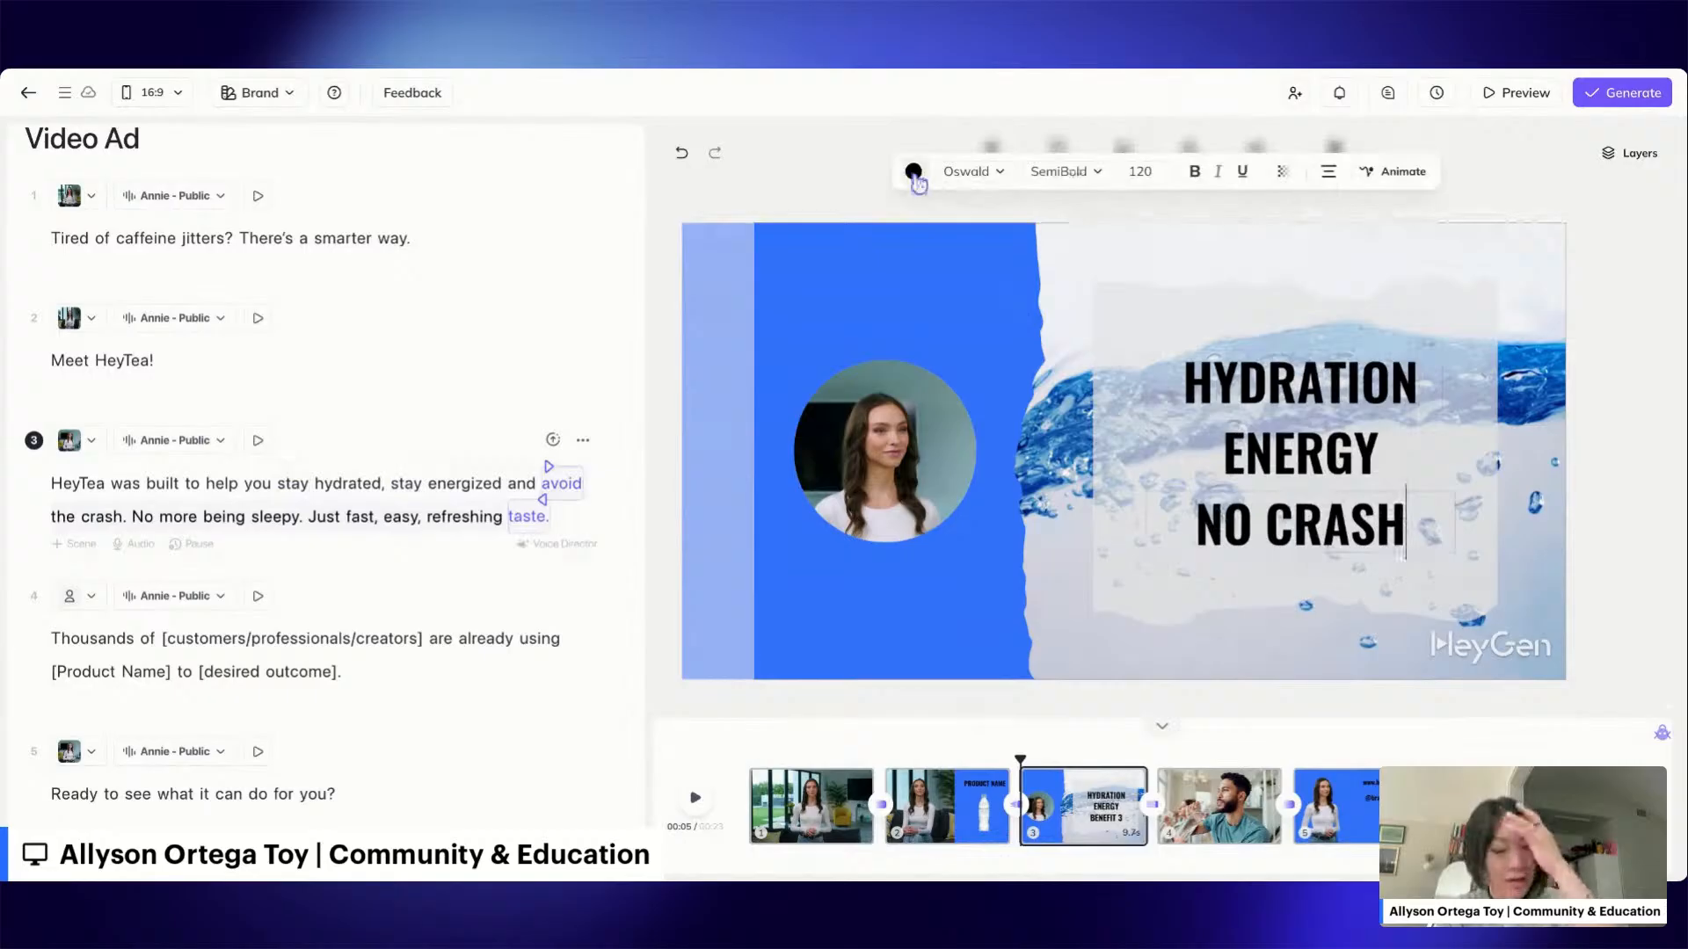
# Look through the text color and font options for the NO CRASH text without changing them, and deselect the text.
pyautogui.click(914, 172)
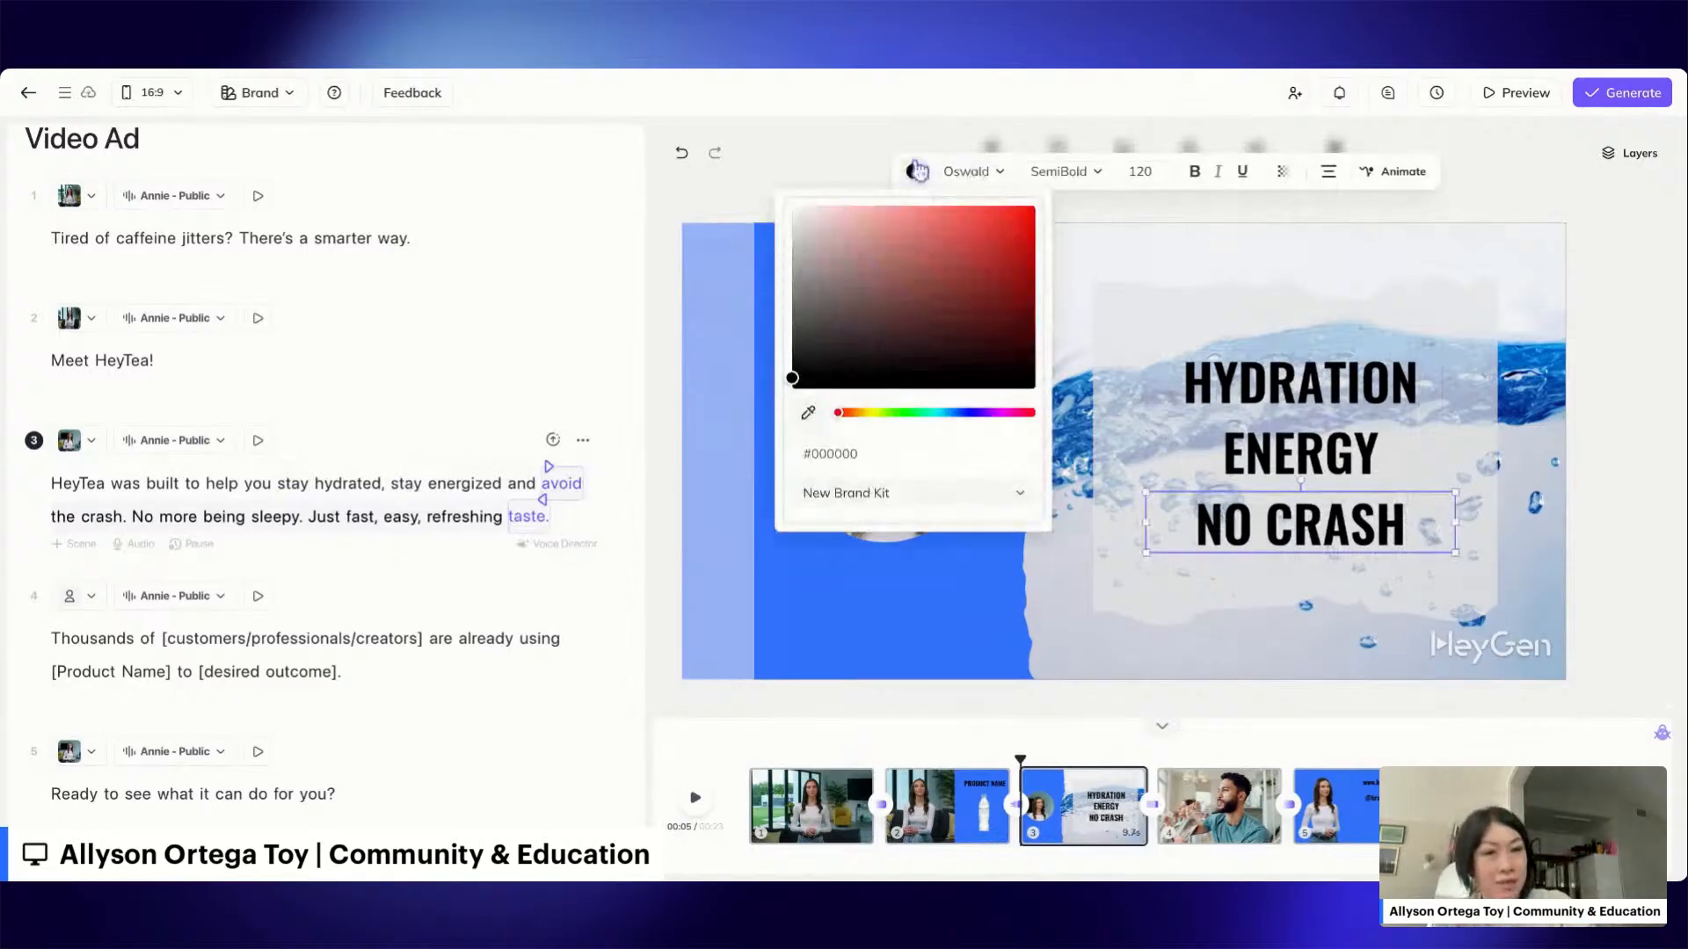
pyautogui.click(914, 172)
pyautogui.click(973, 172)
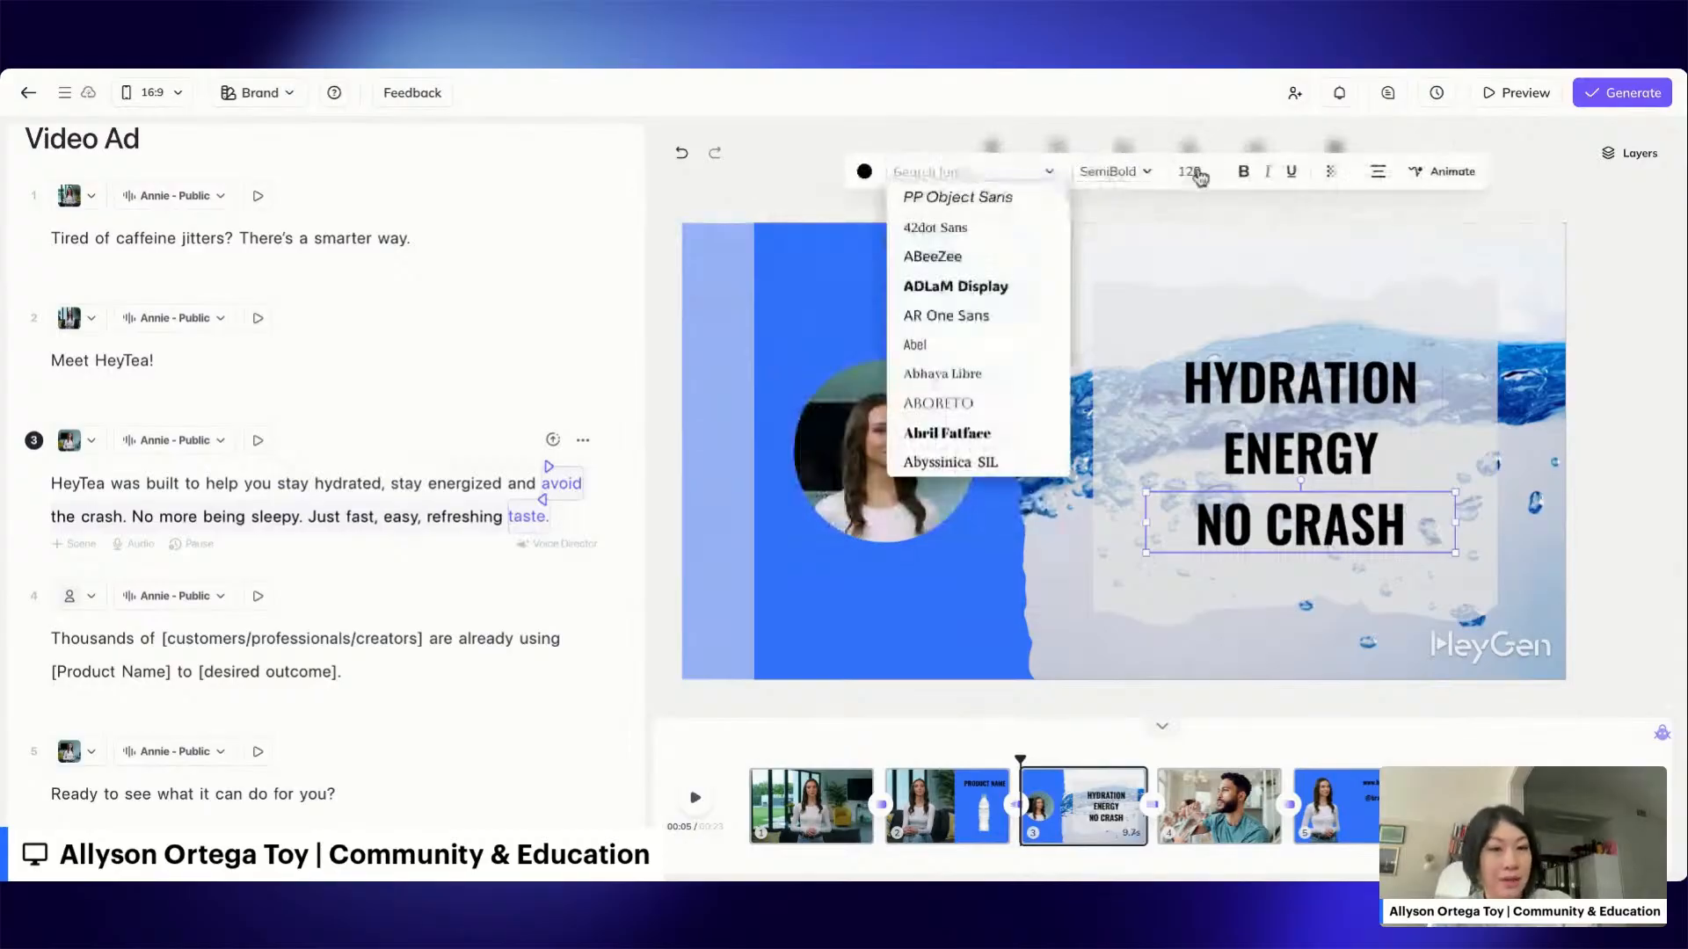
pyautogui.click(1235, 220)
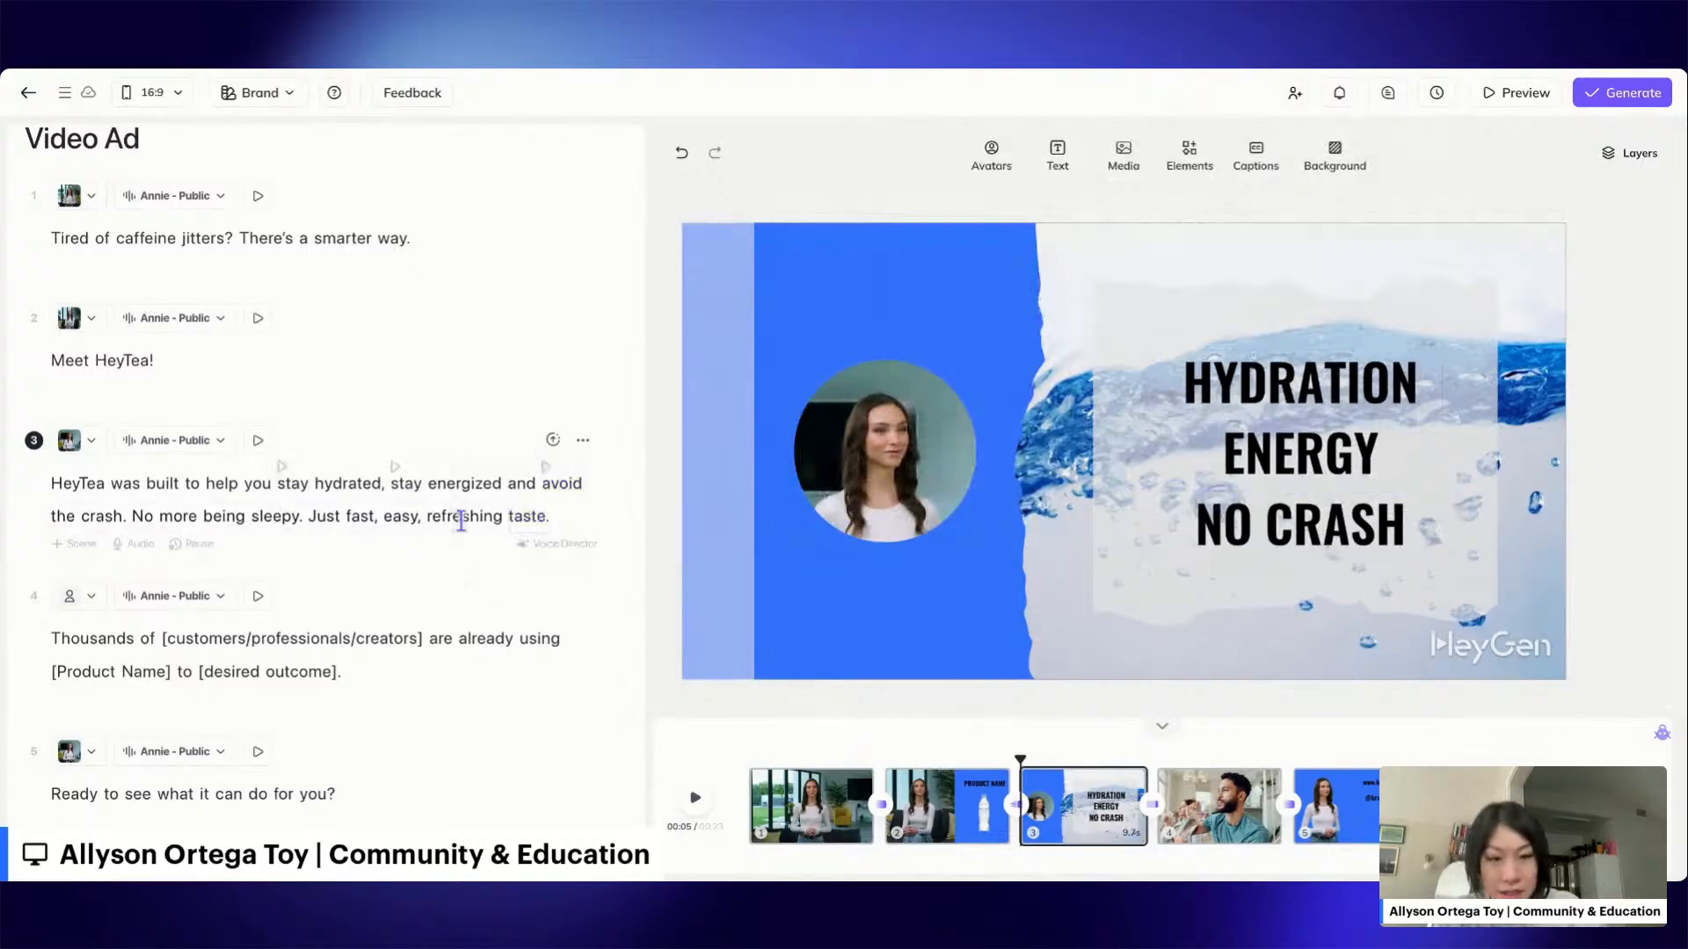
# Replace the customers/professionals/creators placeholder in scene 4's script with "people".
pyautogui.click(56, 640)
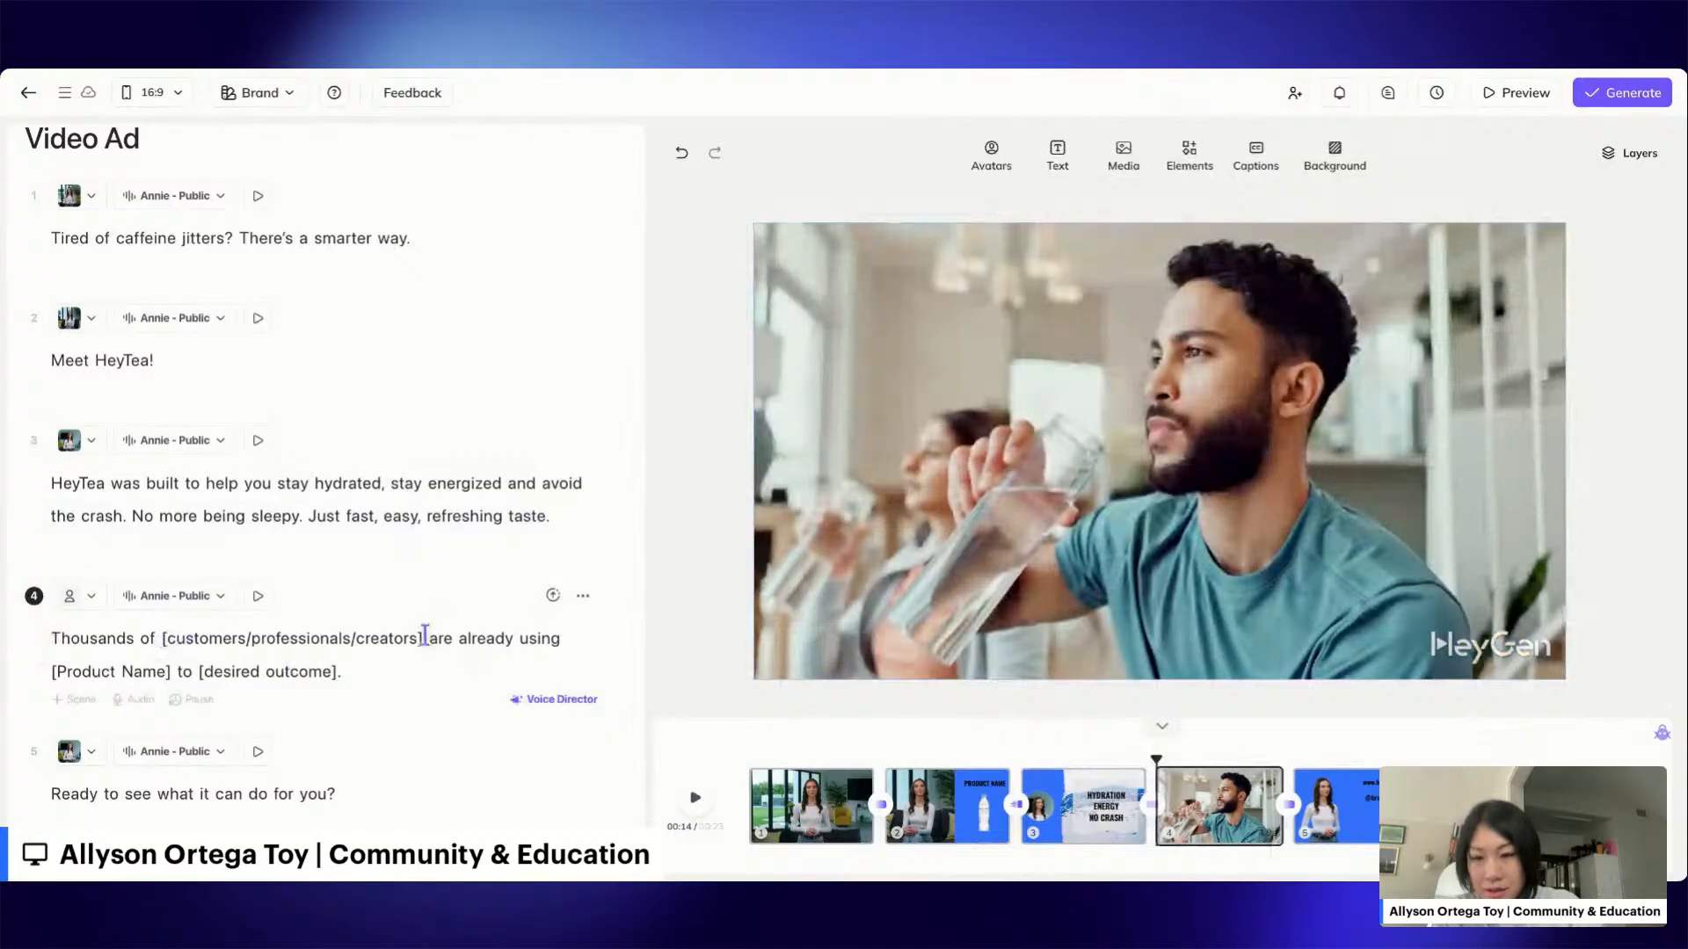
pyautogui.moveTo(425, 635); pyautogui.dragTo(162, 637)
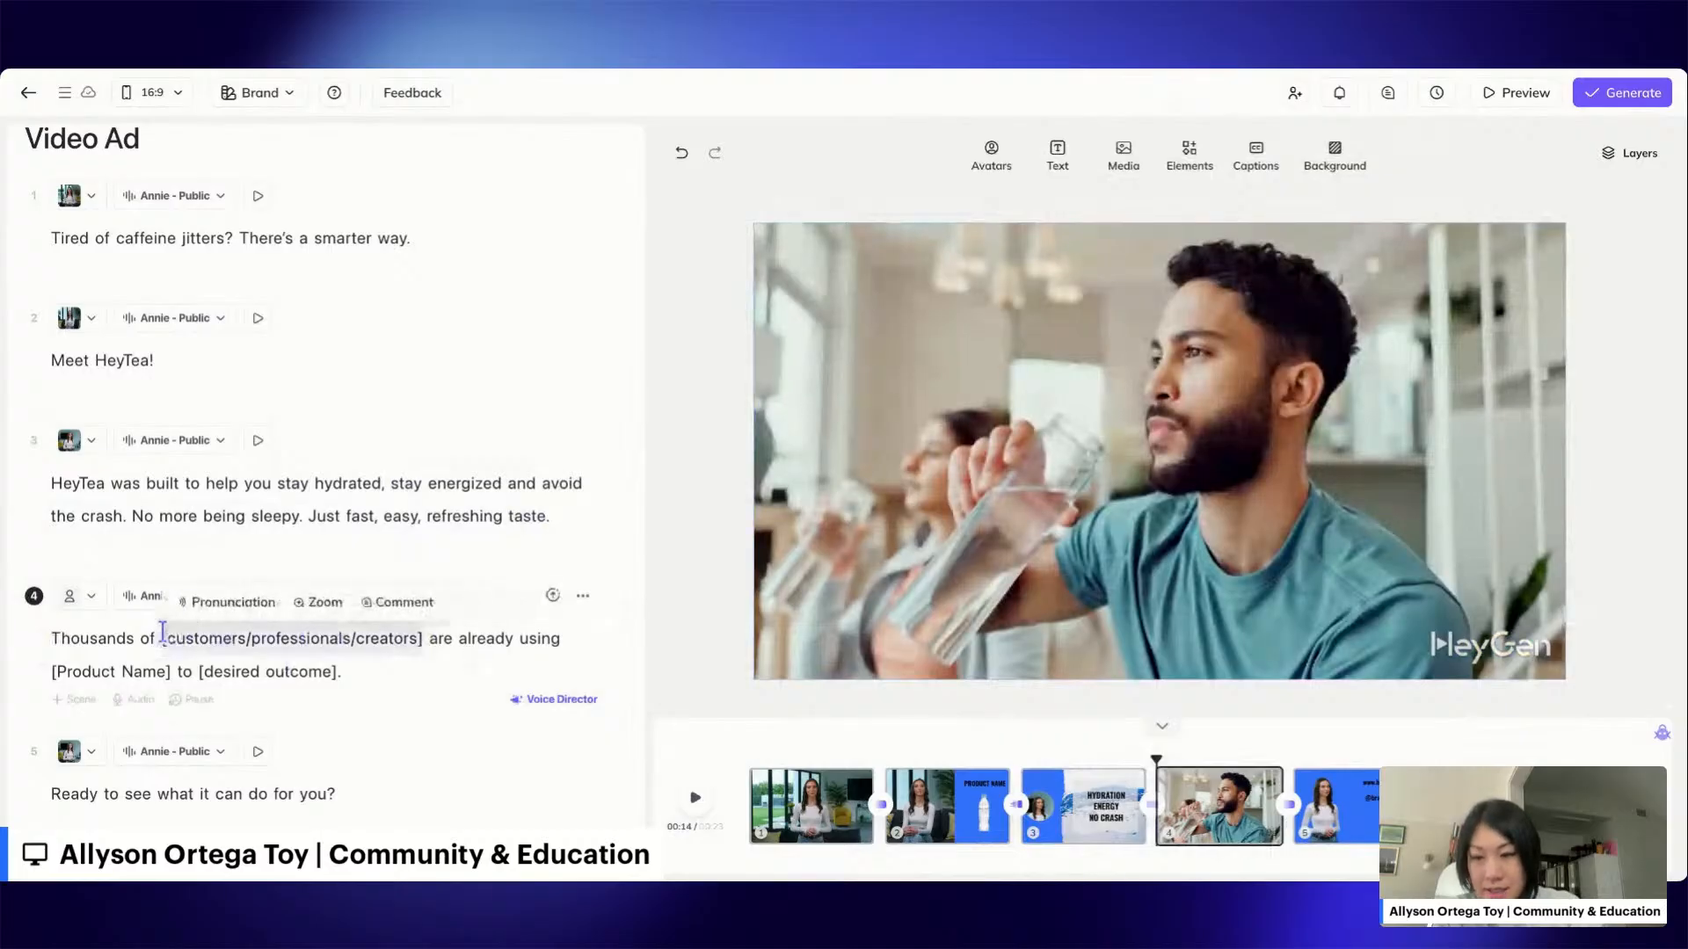
pyautogui.write('CEO')
pyautogui.press('BackSpace')
pyautogui.press('BackSpace')
pyautogui.press('BackSpace')
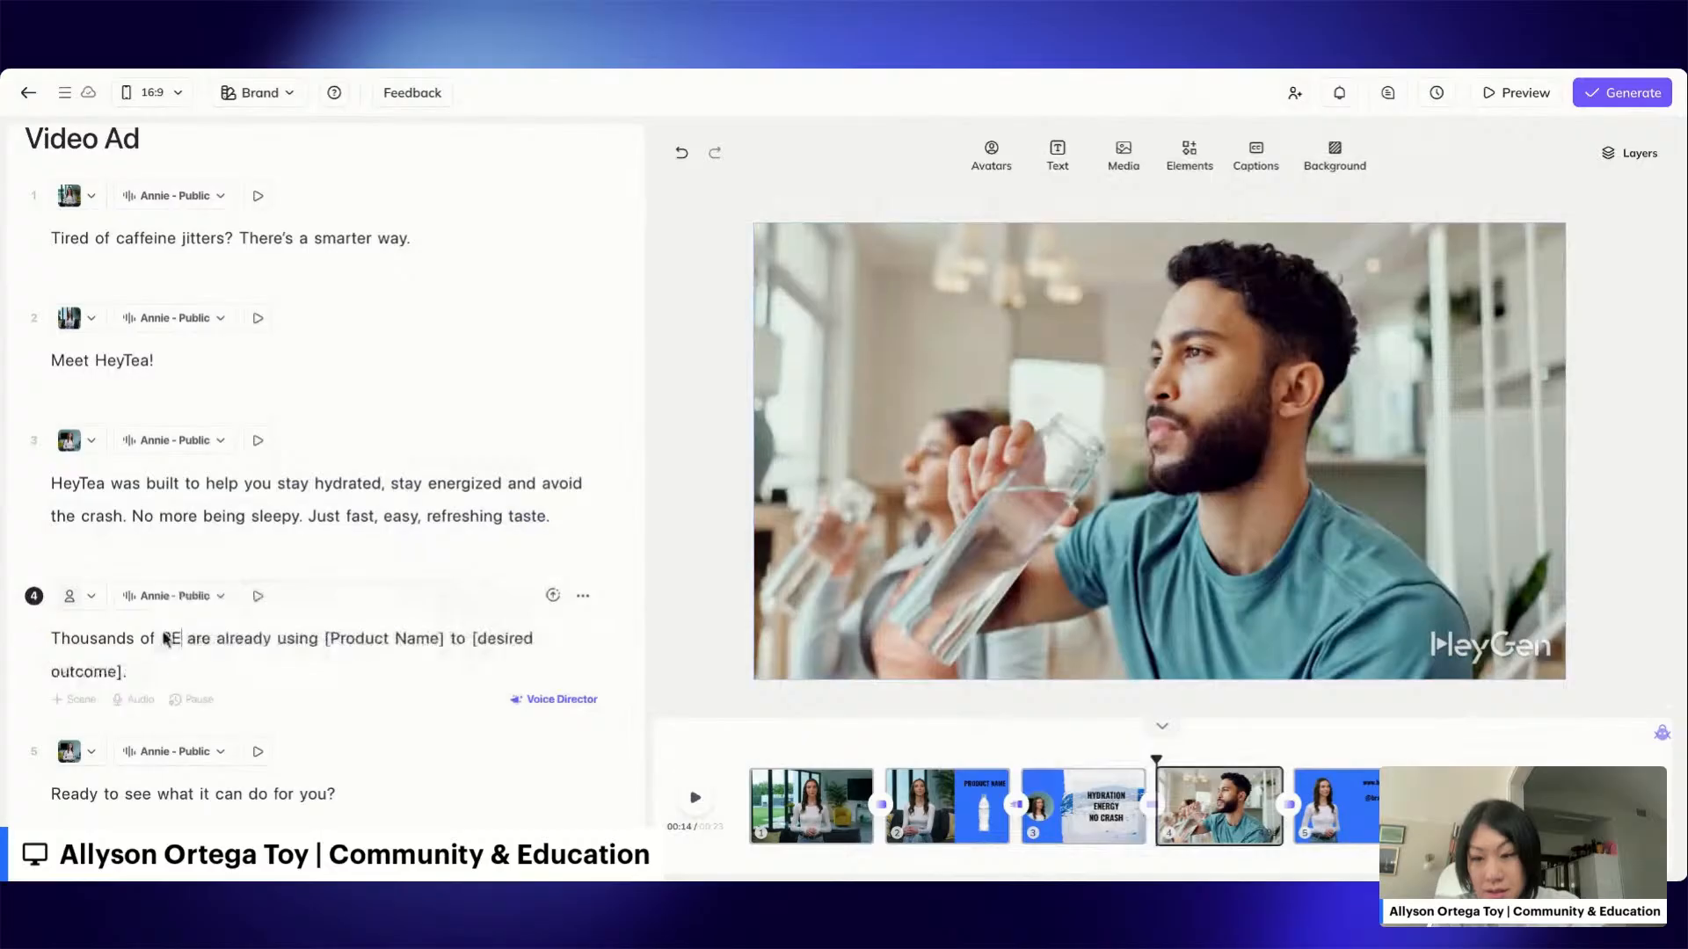
pyautogui.write('people')
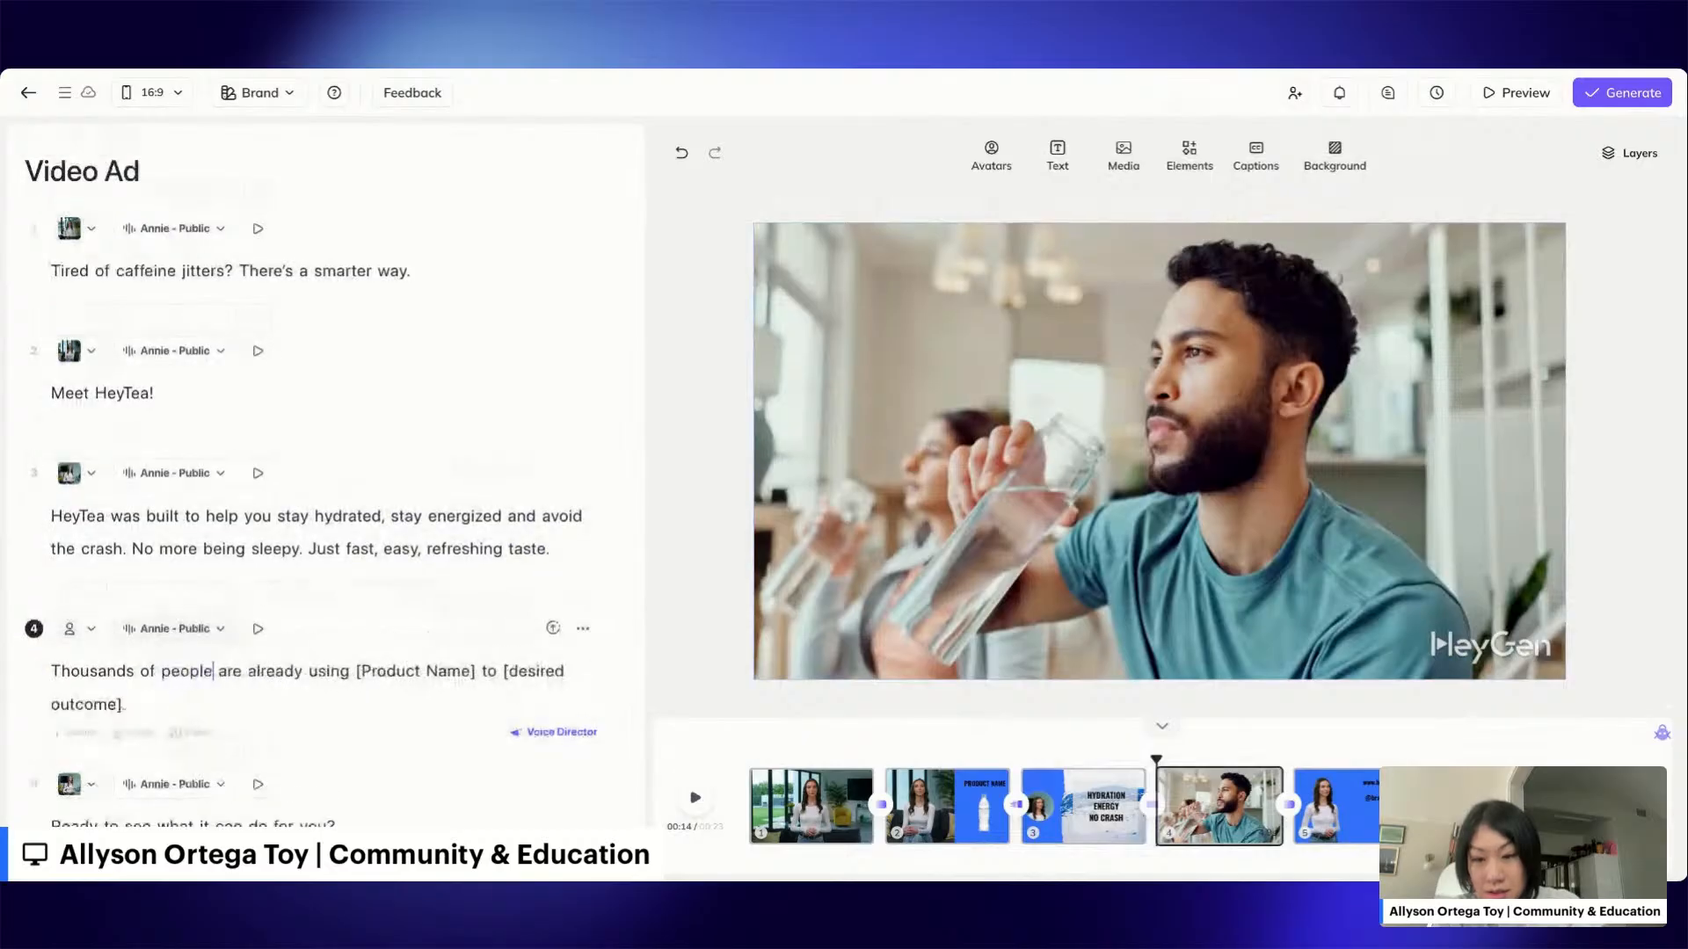
# Replace the product name placeholder in scene 4's script with "HeyTea".
pyautogui.click(355, 677)
pyautogui.hotkey('alt', 'shift', 'Right')
pyautogui.hotkey('alt', 'shift', 'Right')
pyautogui.hotkey('shift', 'Right')
pyautogui.write('HeyTea')
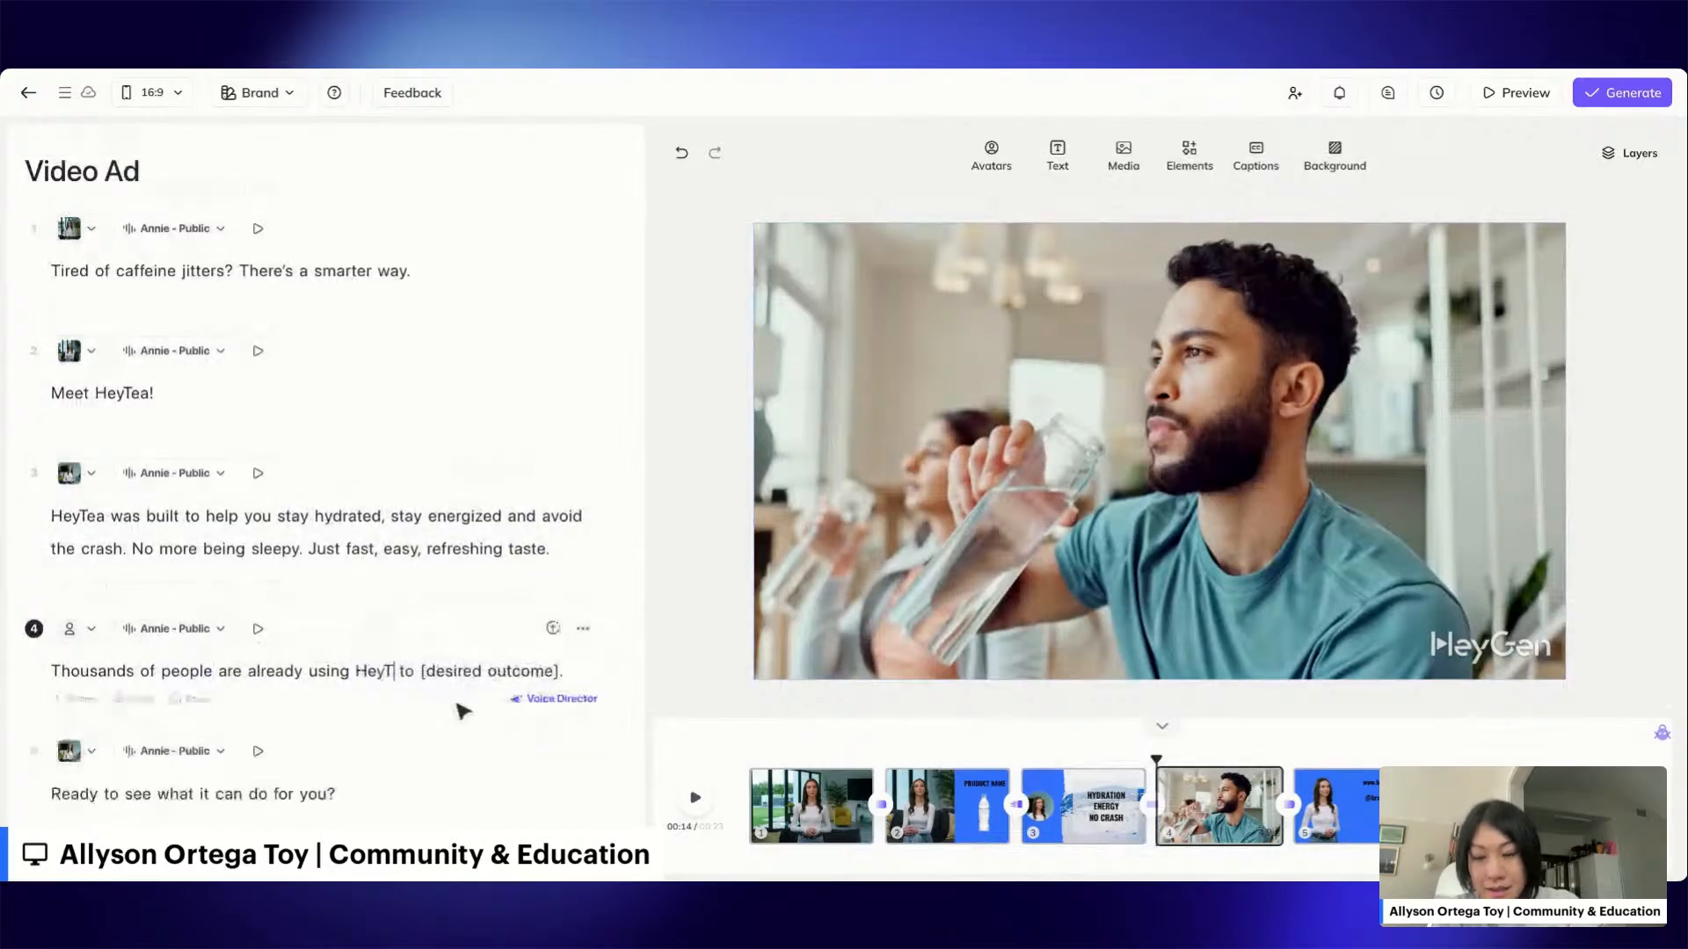
# Replace the desired outcome placeholder at the end of scene 4's script with "stay energized.".
pyautogui.moveTo(437, 675); pyautogui.dragTo(576, 674)
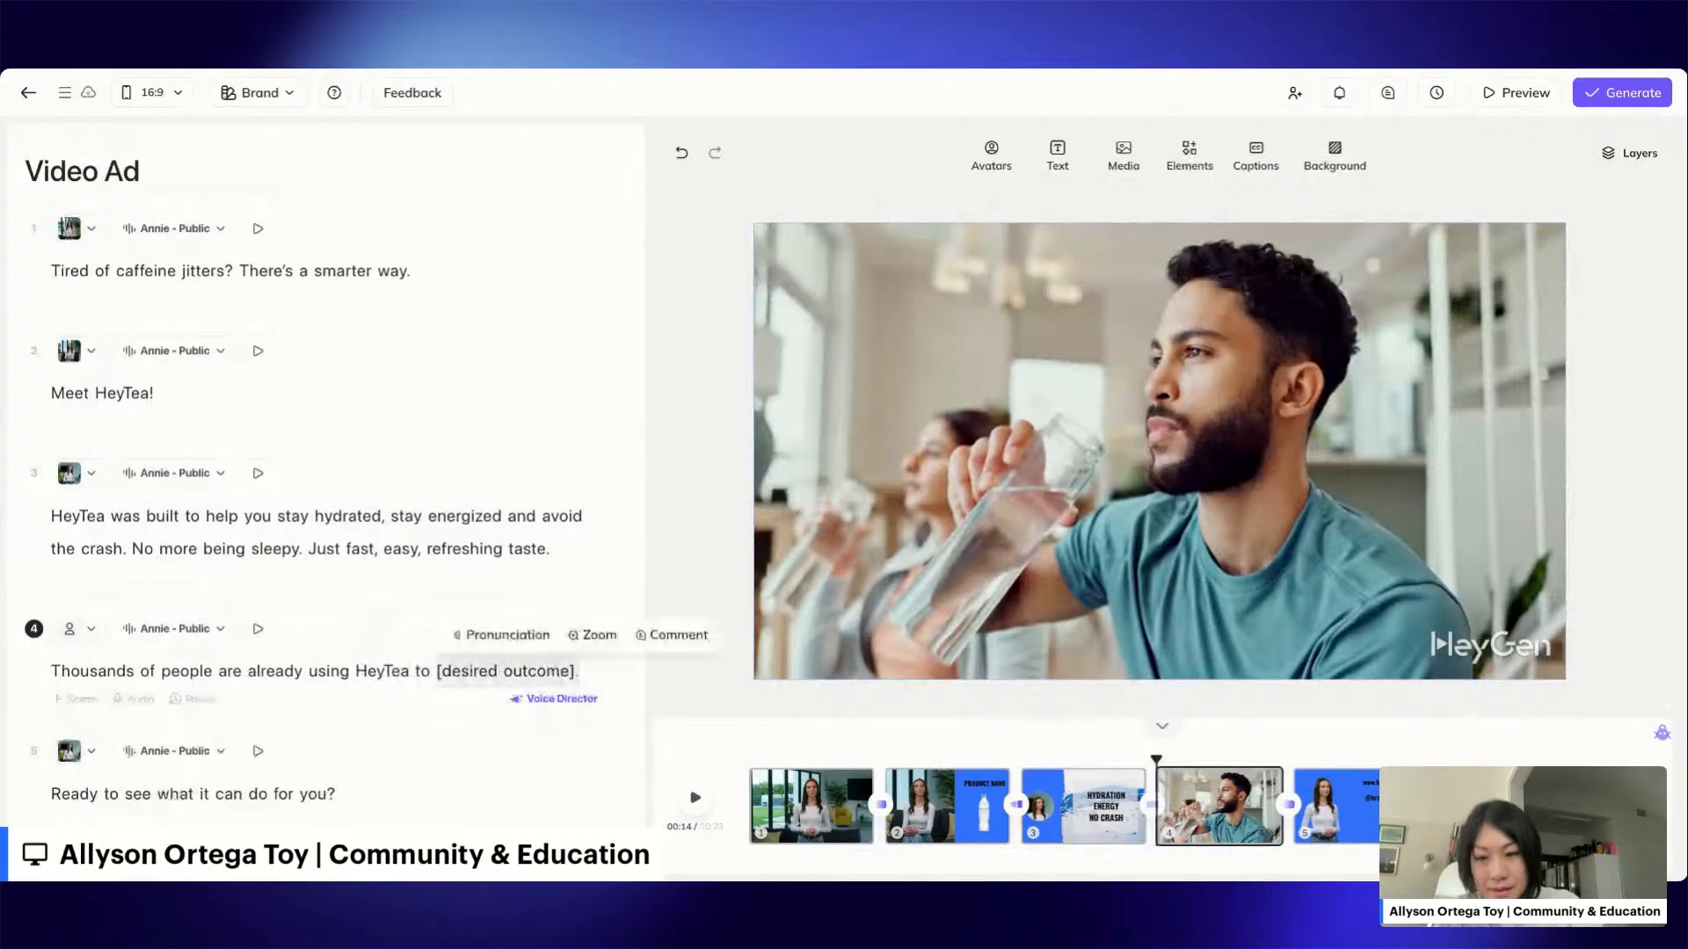
pyautogui.click(461, 684)
pyautogui.moveTo(437, 678); pyautogui.dragTo(648, 689)
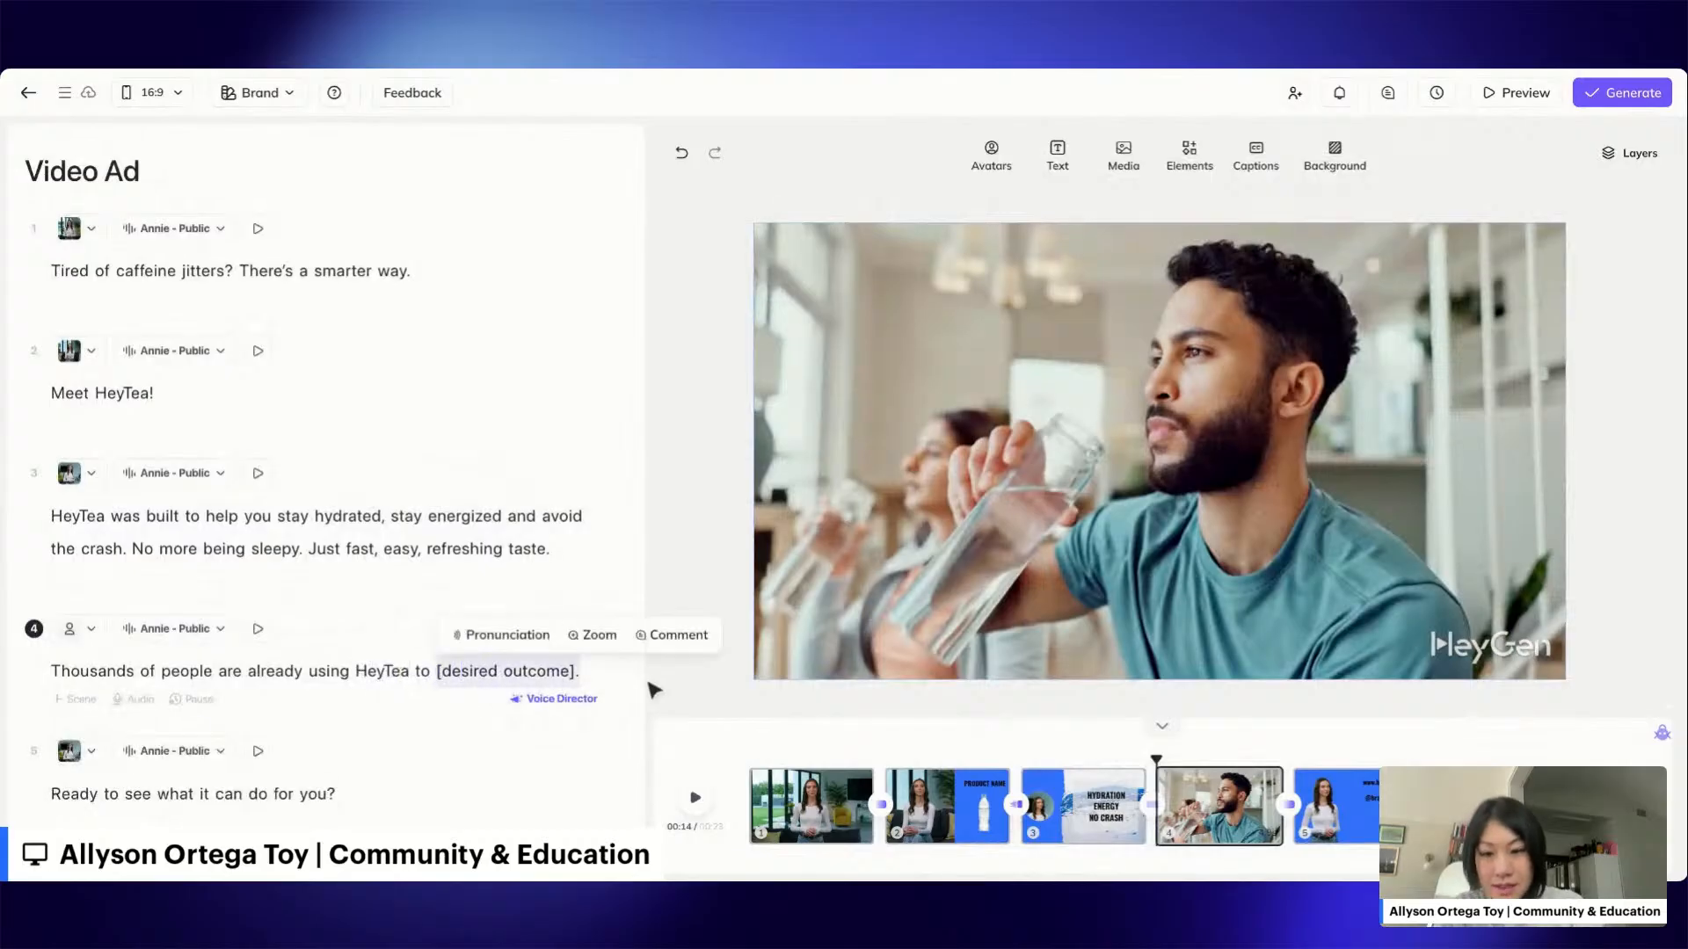
pyautogui.write('stay energized.')
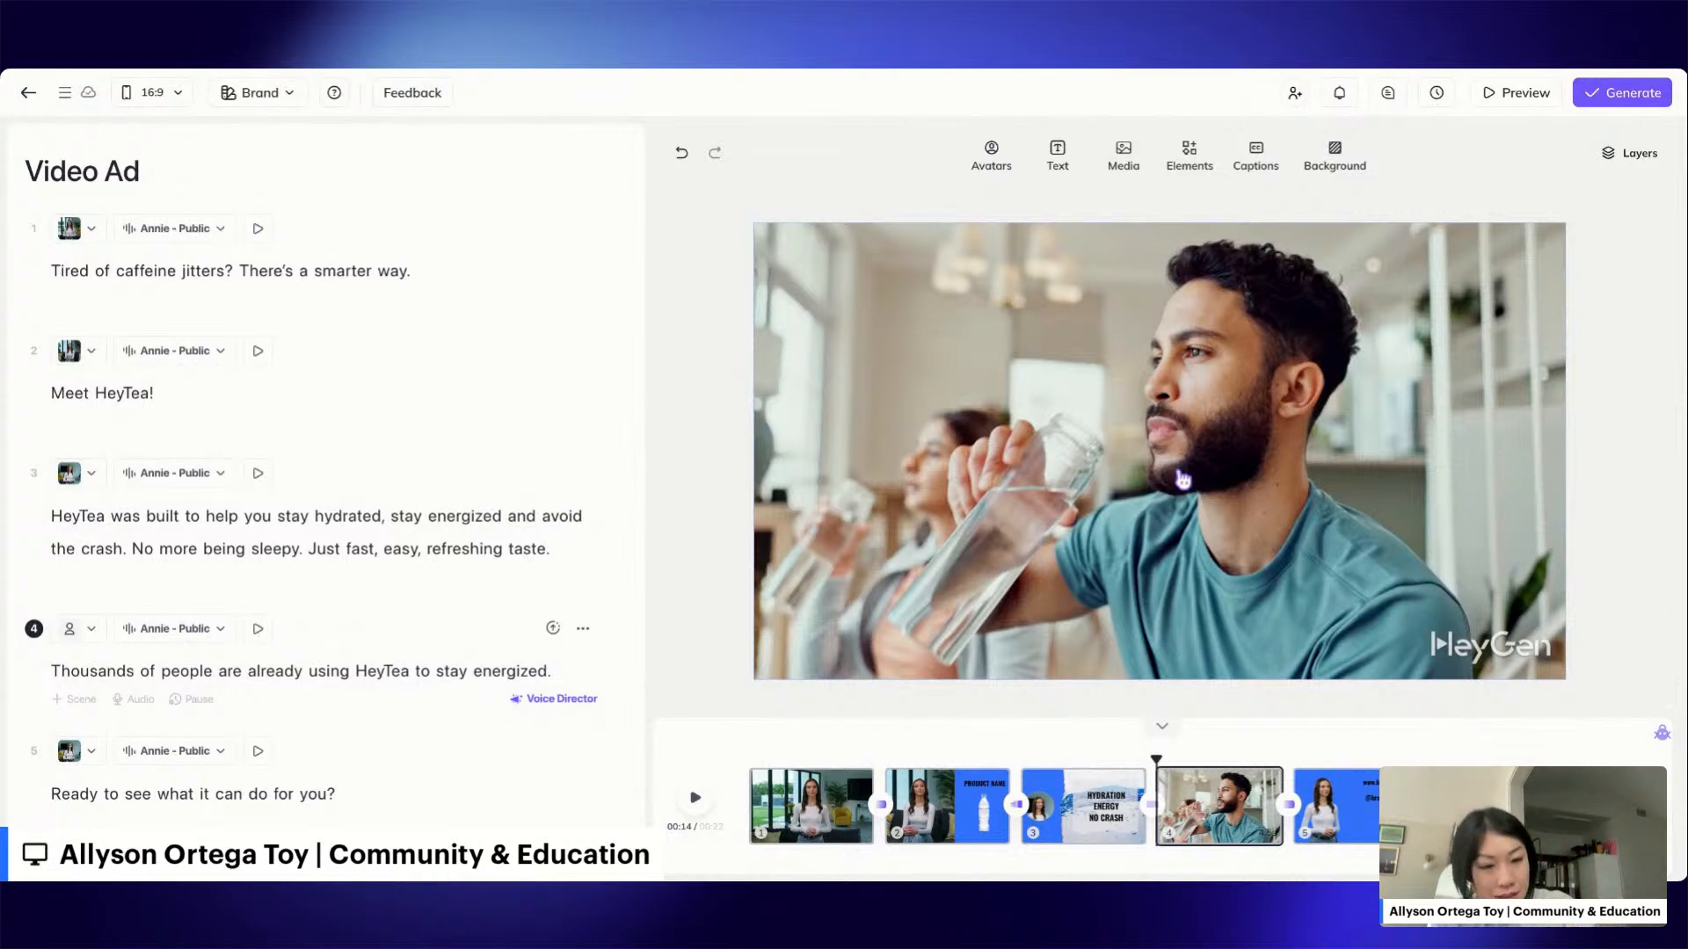
pyautogui.click(1367, 805)
pyautogui.click(351, 799)
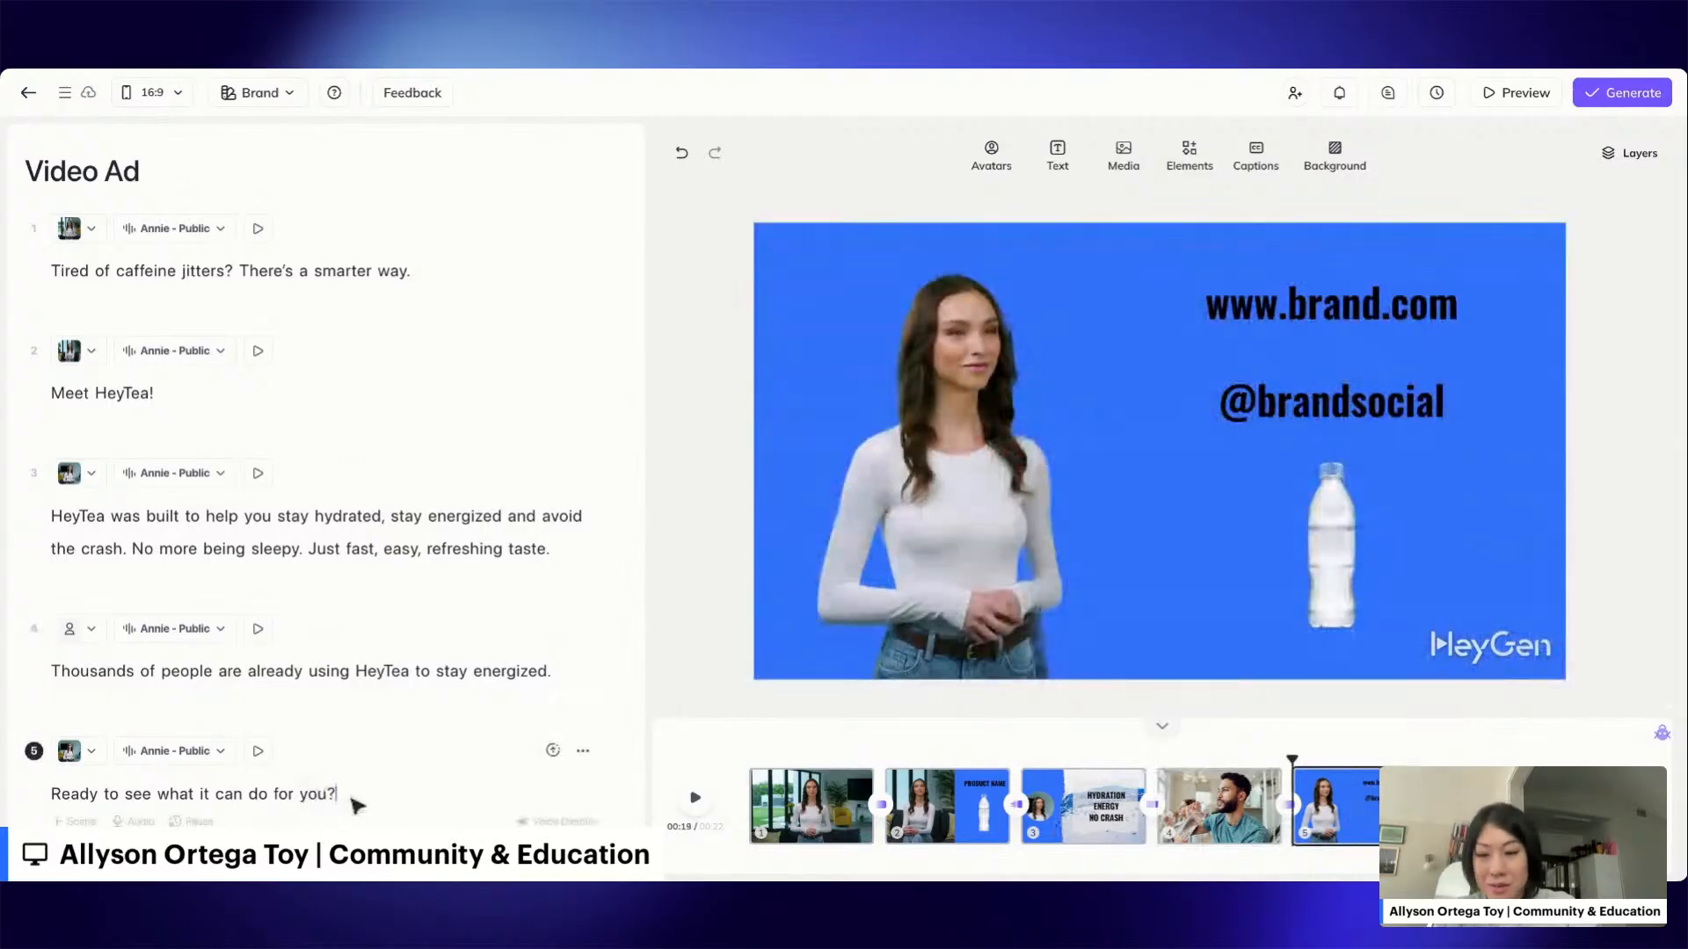
pyautogui.click(1337, 320)
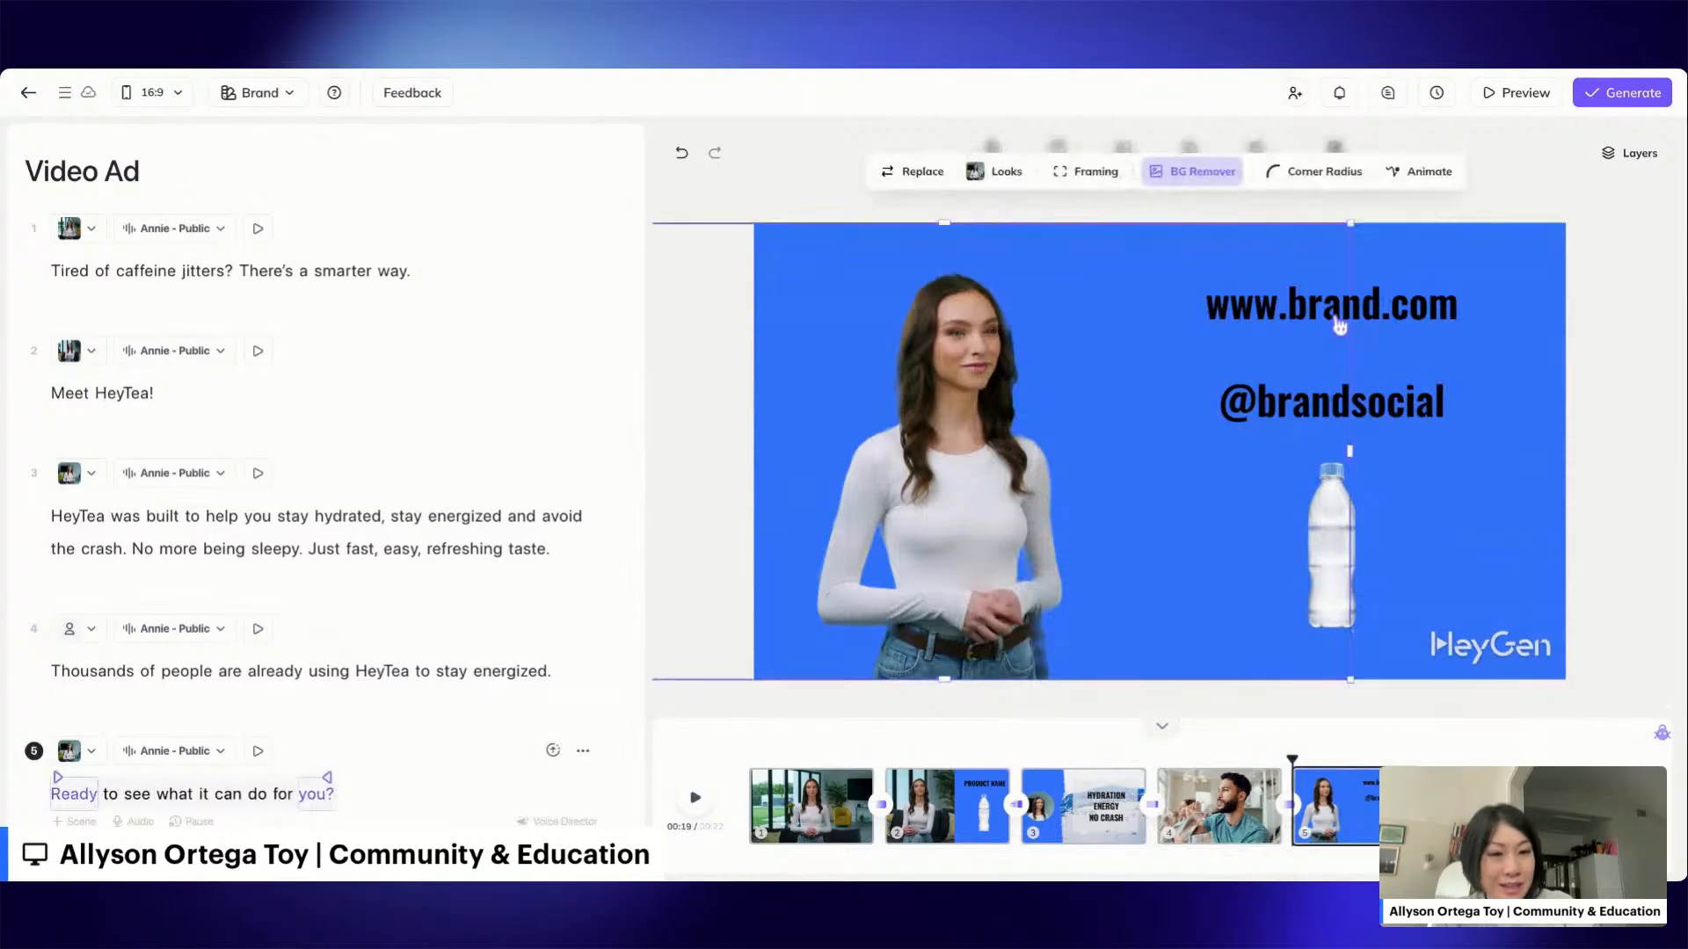
pyautogui.click(1434, 320)
pyautogui.click(1435, 315)
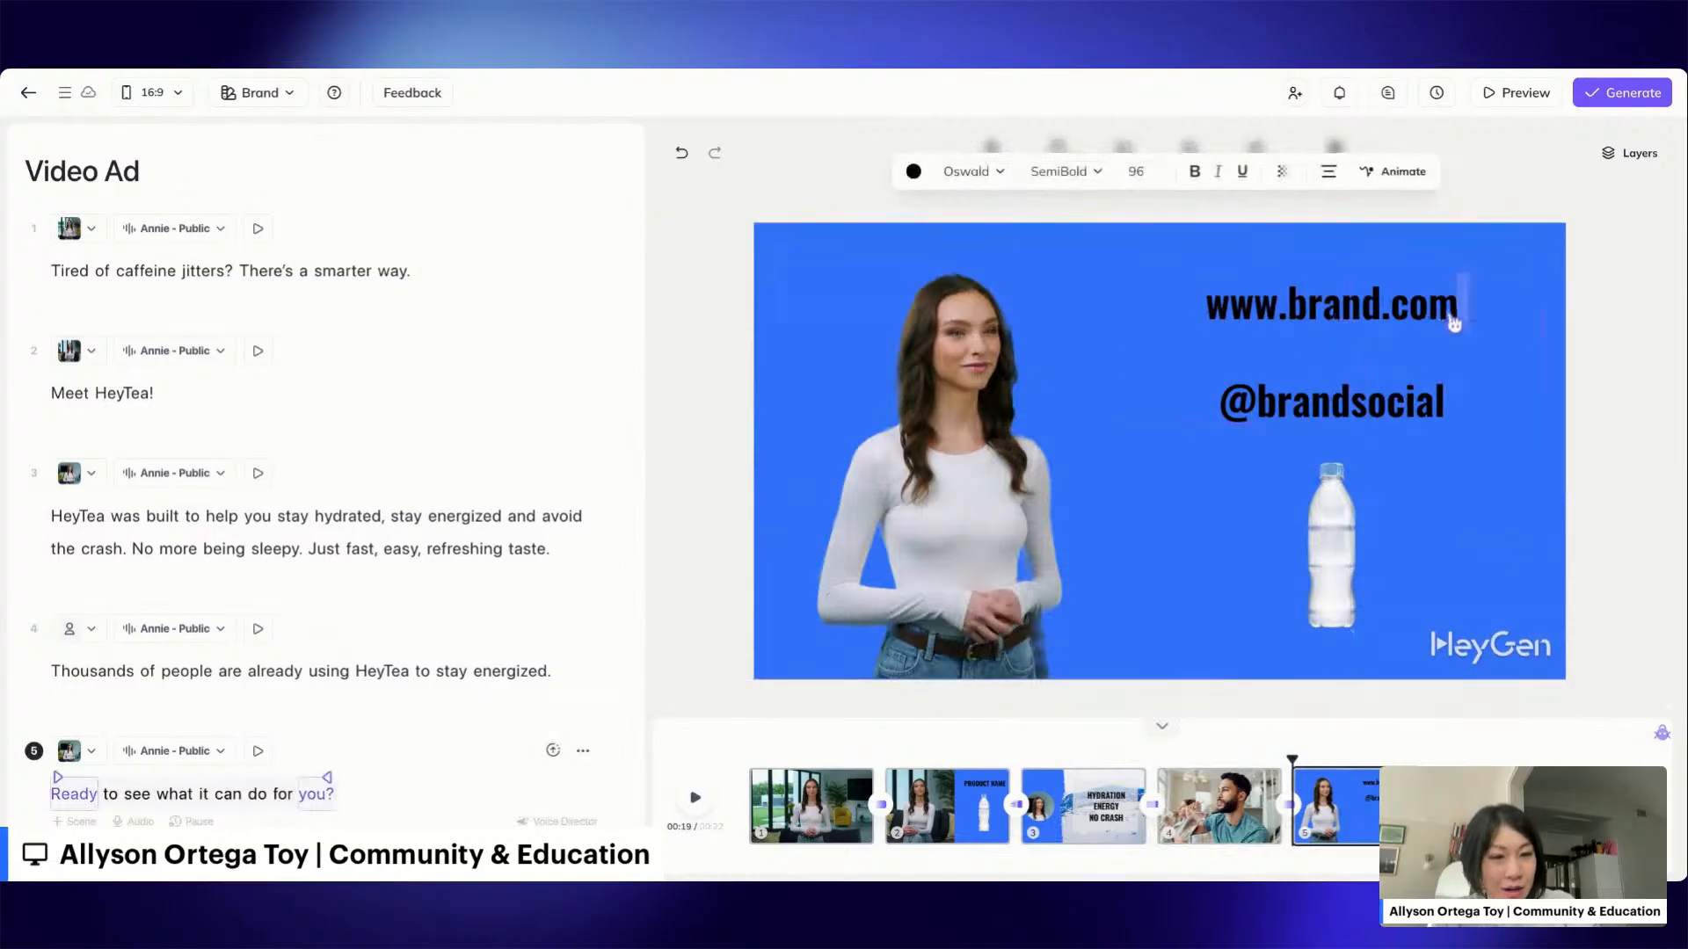
pyautogui.doubleClick(1324, 308)
pyautogui.write('h')
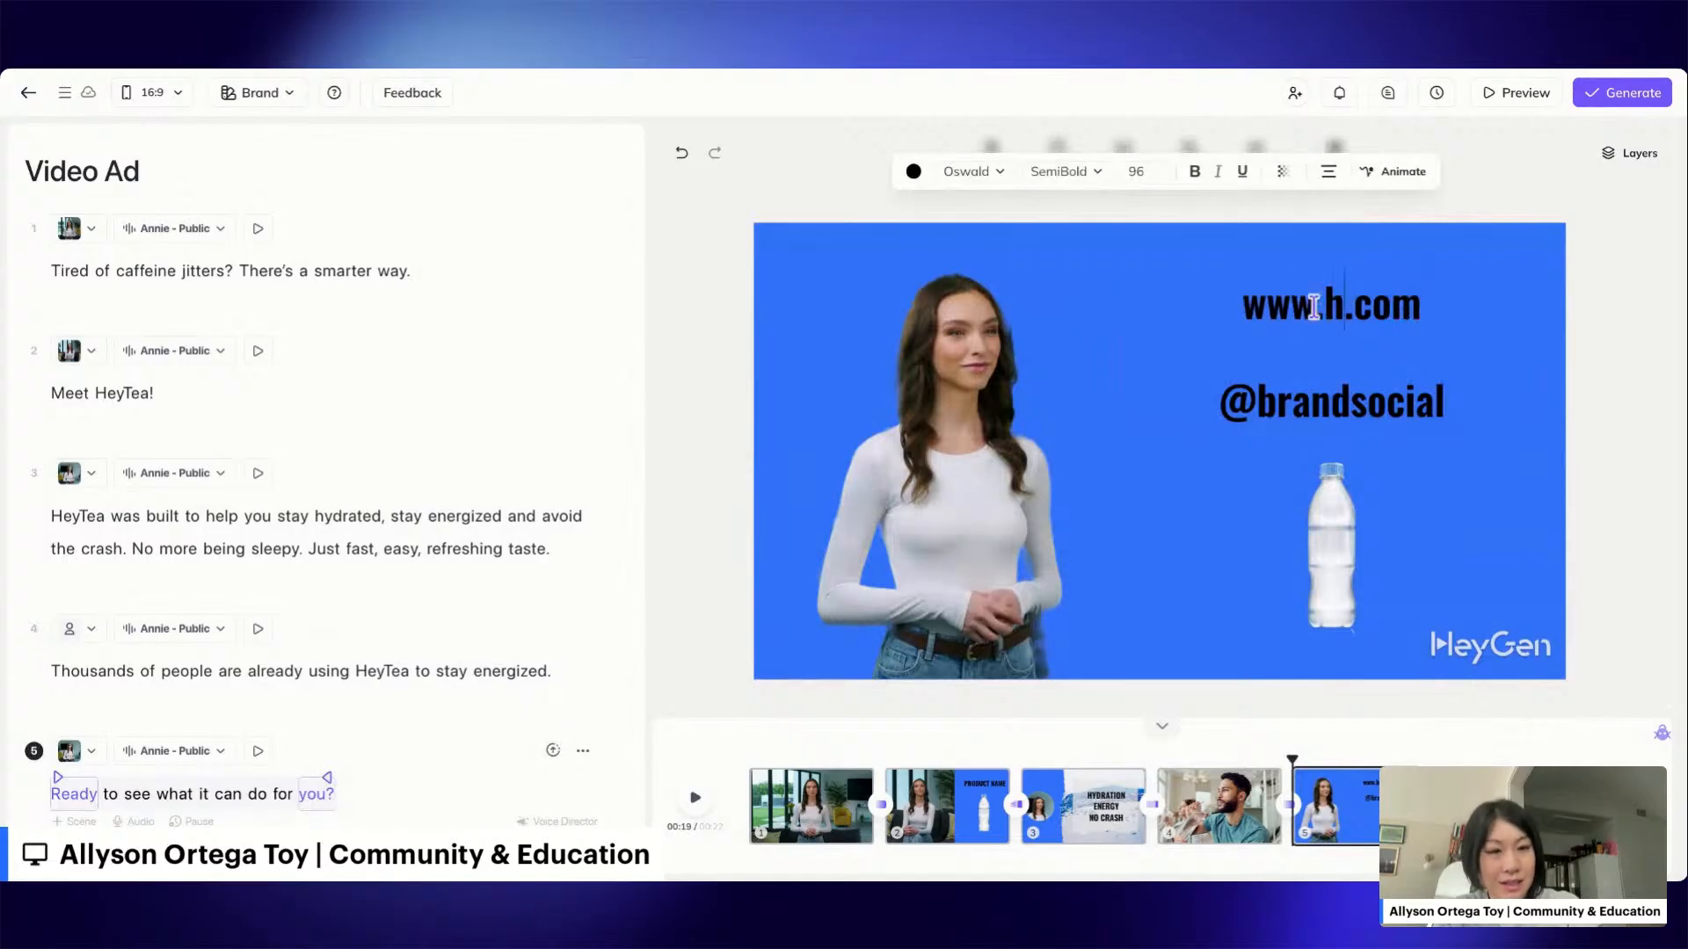
pyautogui.write('eyt')
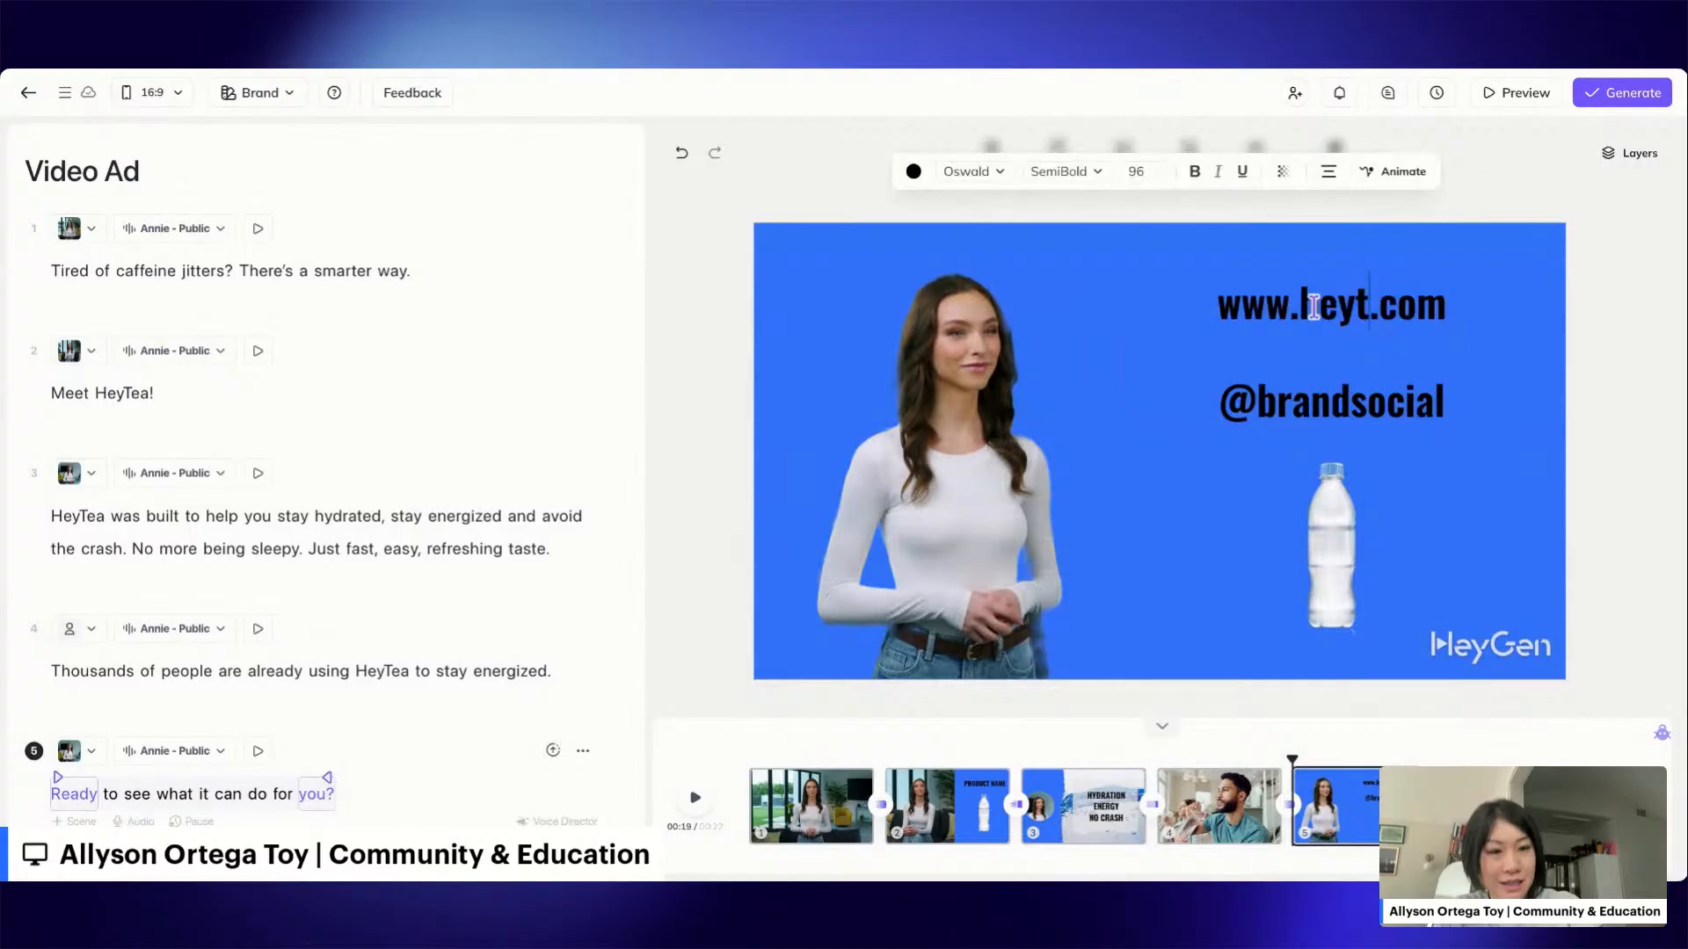
pyautogui.write('eam')
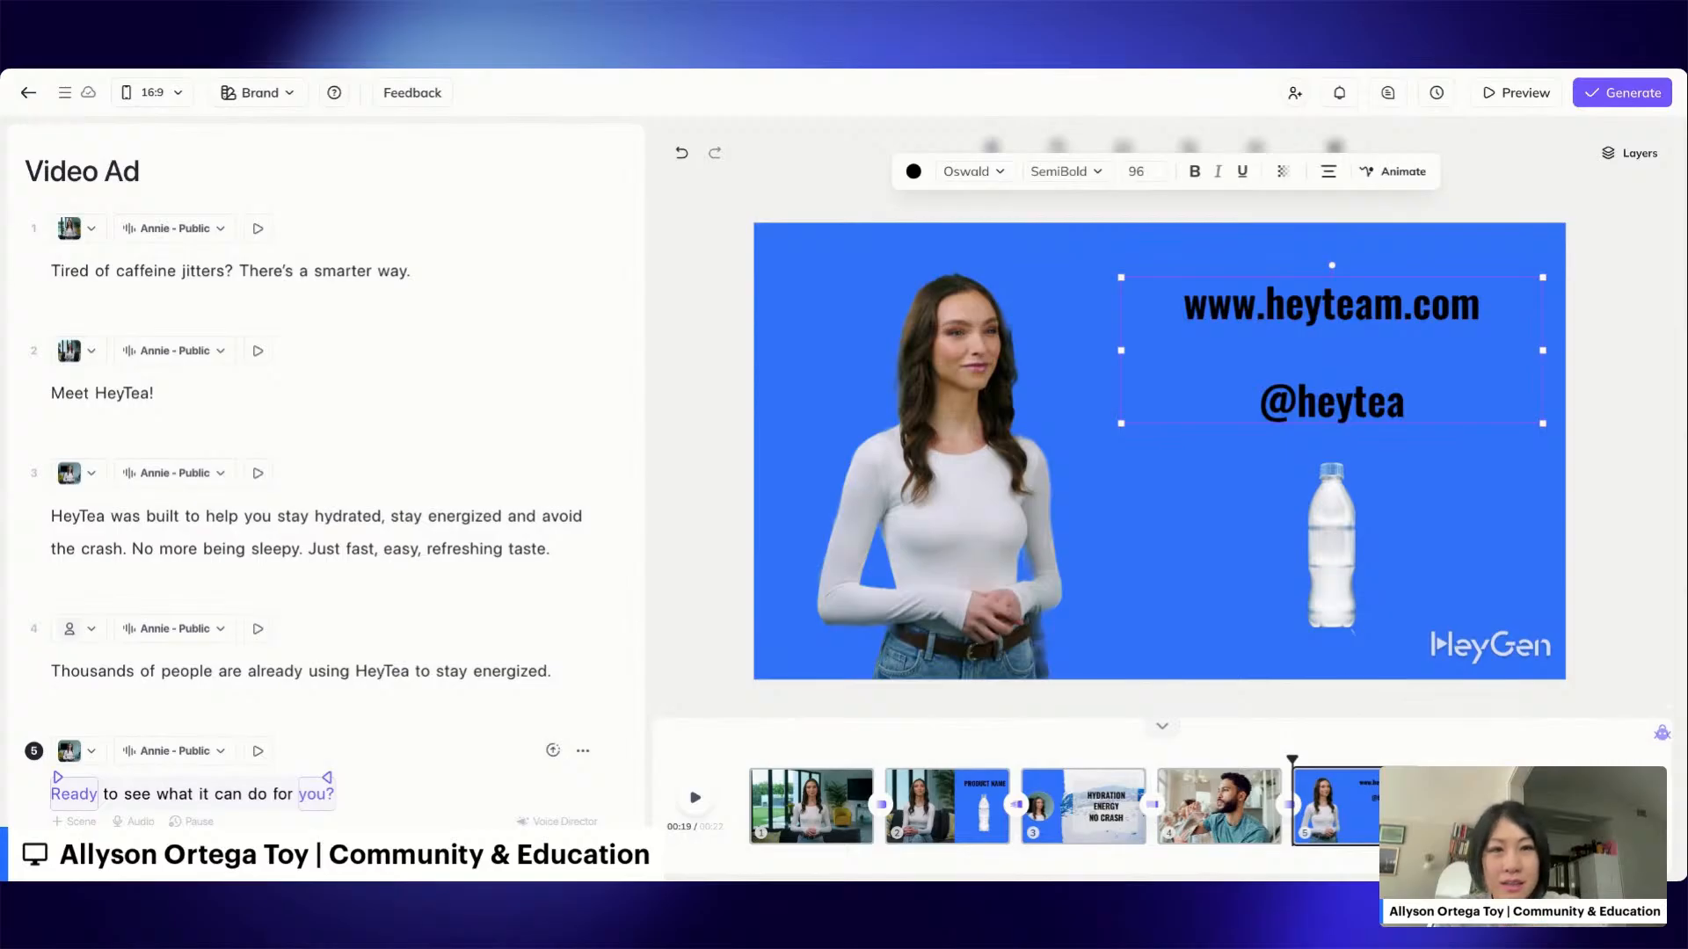
pyautogui.doubleClick(1411, 414)
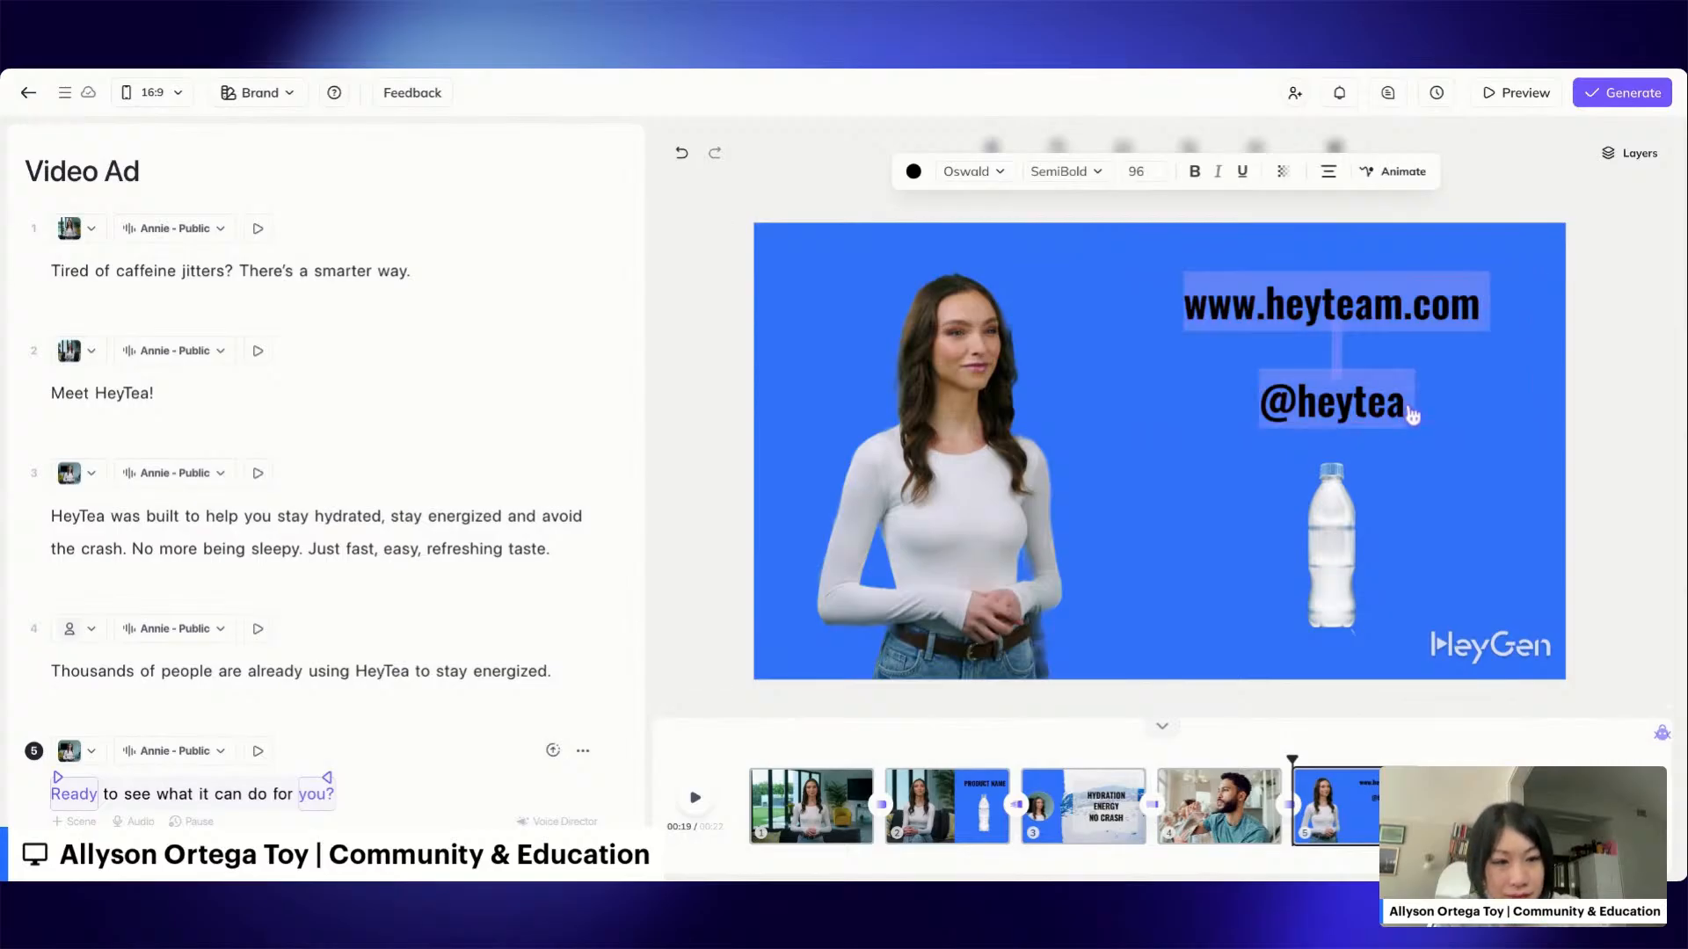
pyautogui.click(1412, 414)
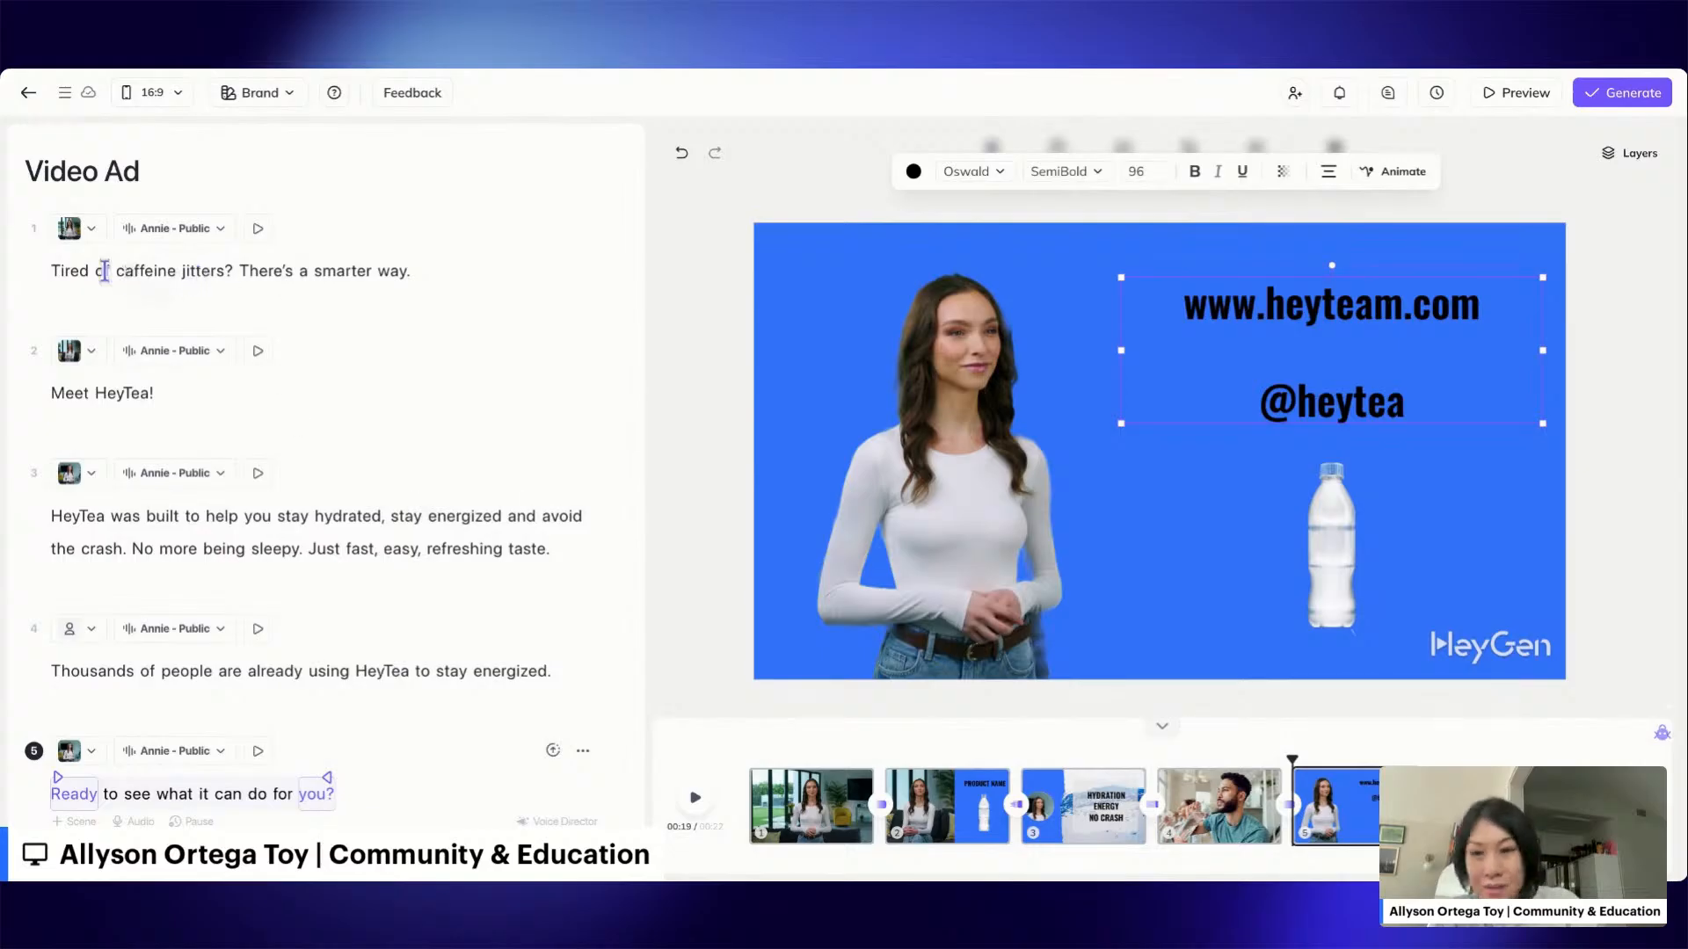
# Return to scene 3 by way of scene 1 and open the video's brand kit options.
pyautogui.click(104, 271)
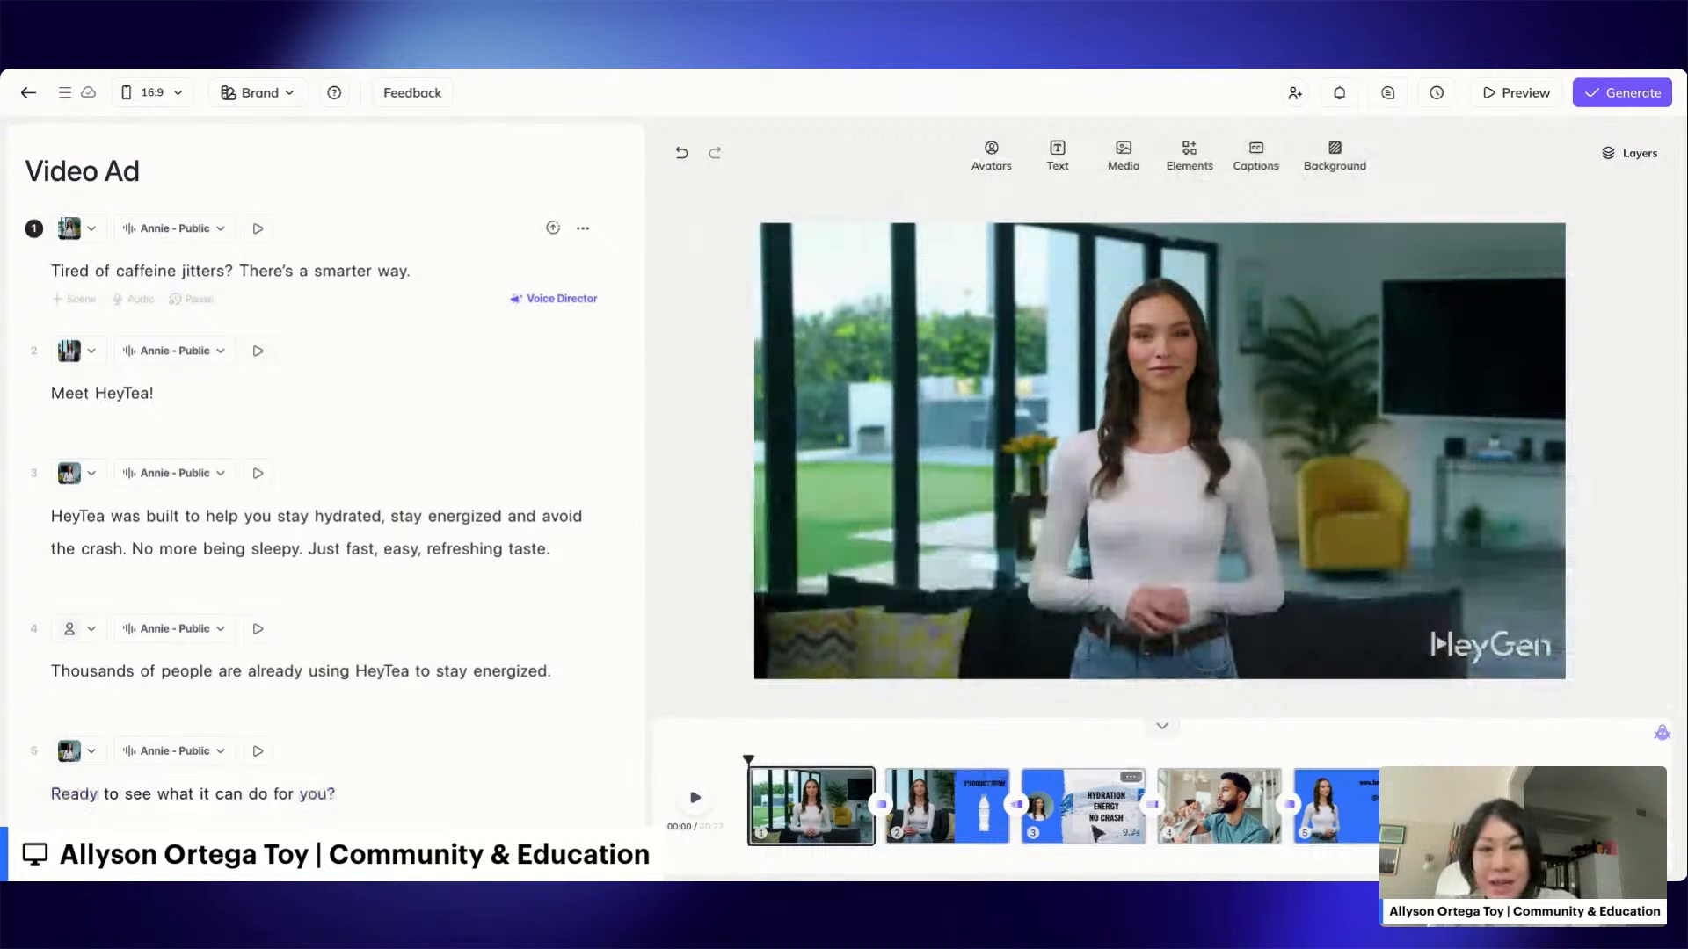
pyautogui.click(1097, 831)
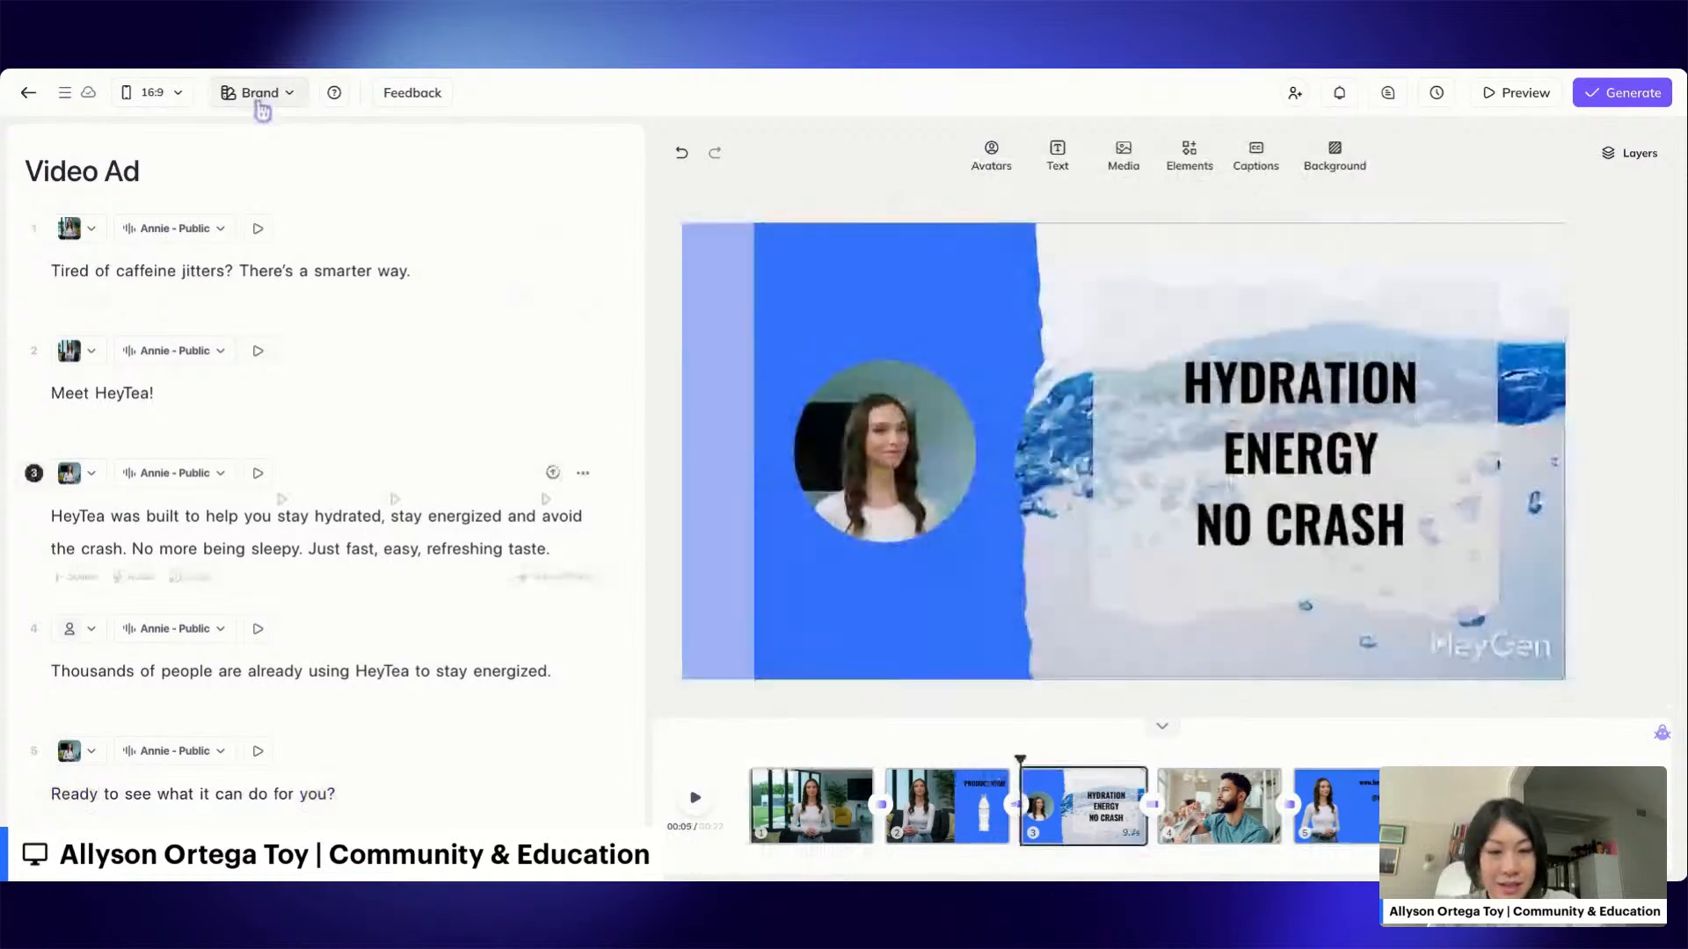
pyautogui.click(263, 106)
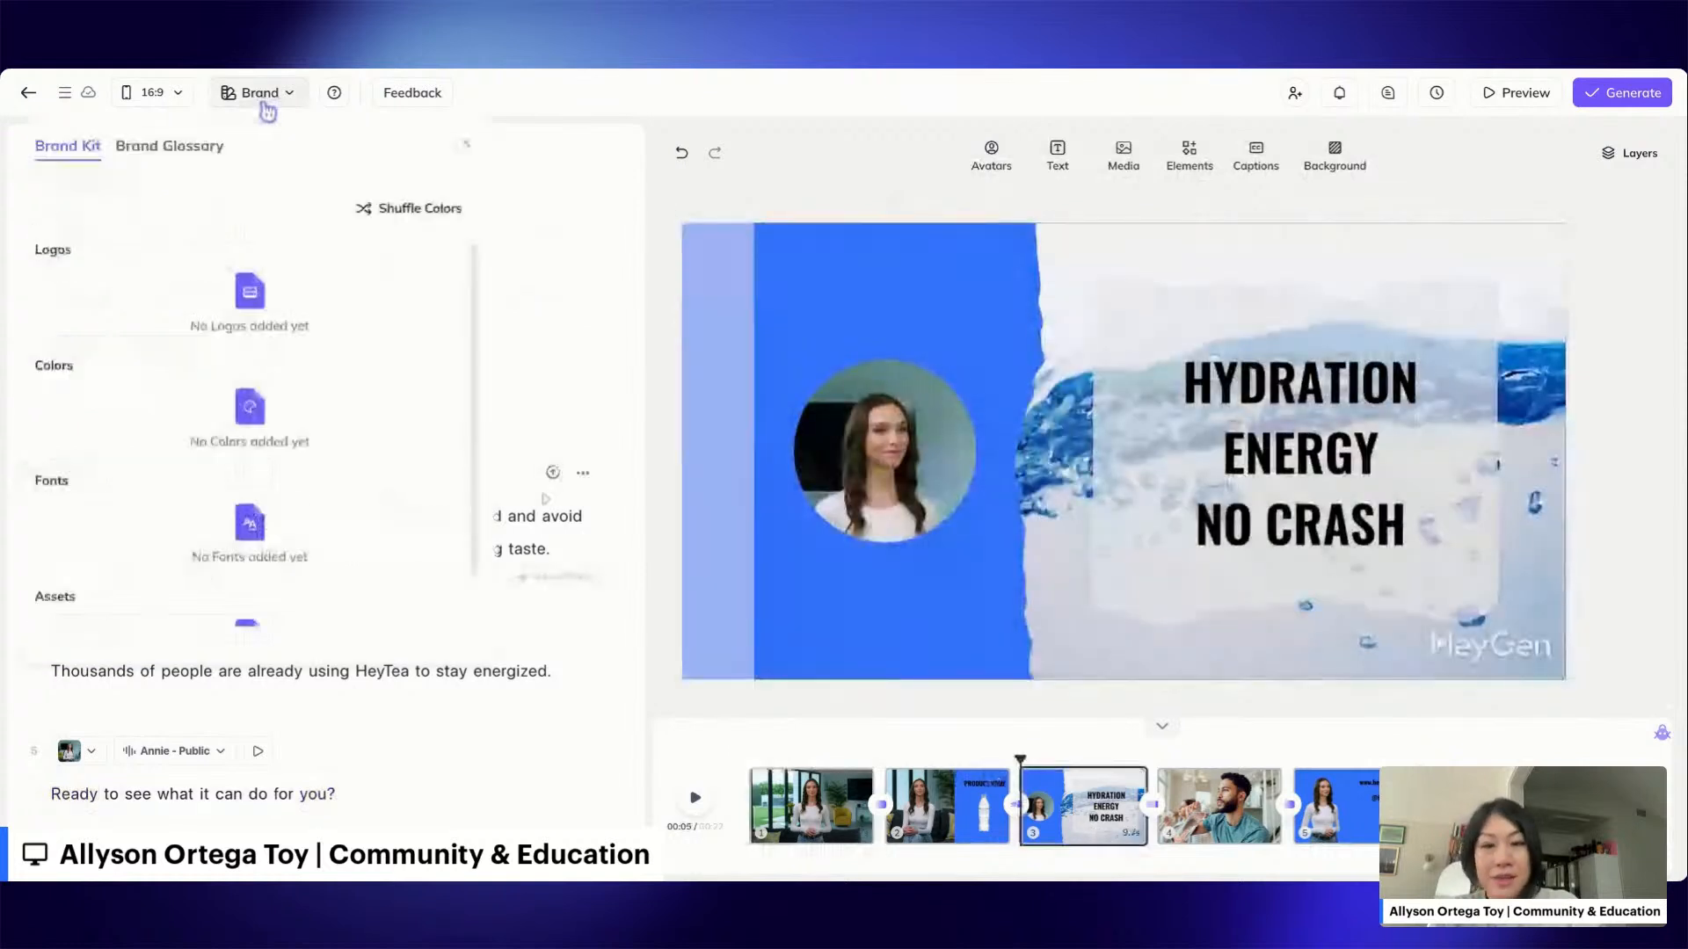
pyautogui.click(314, 216)
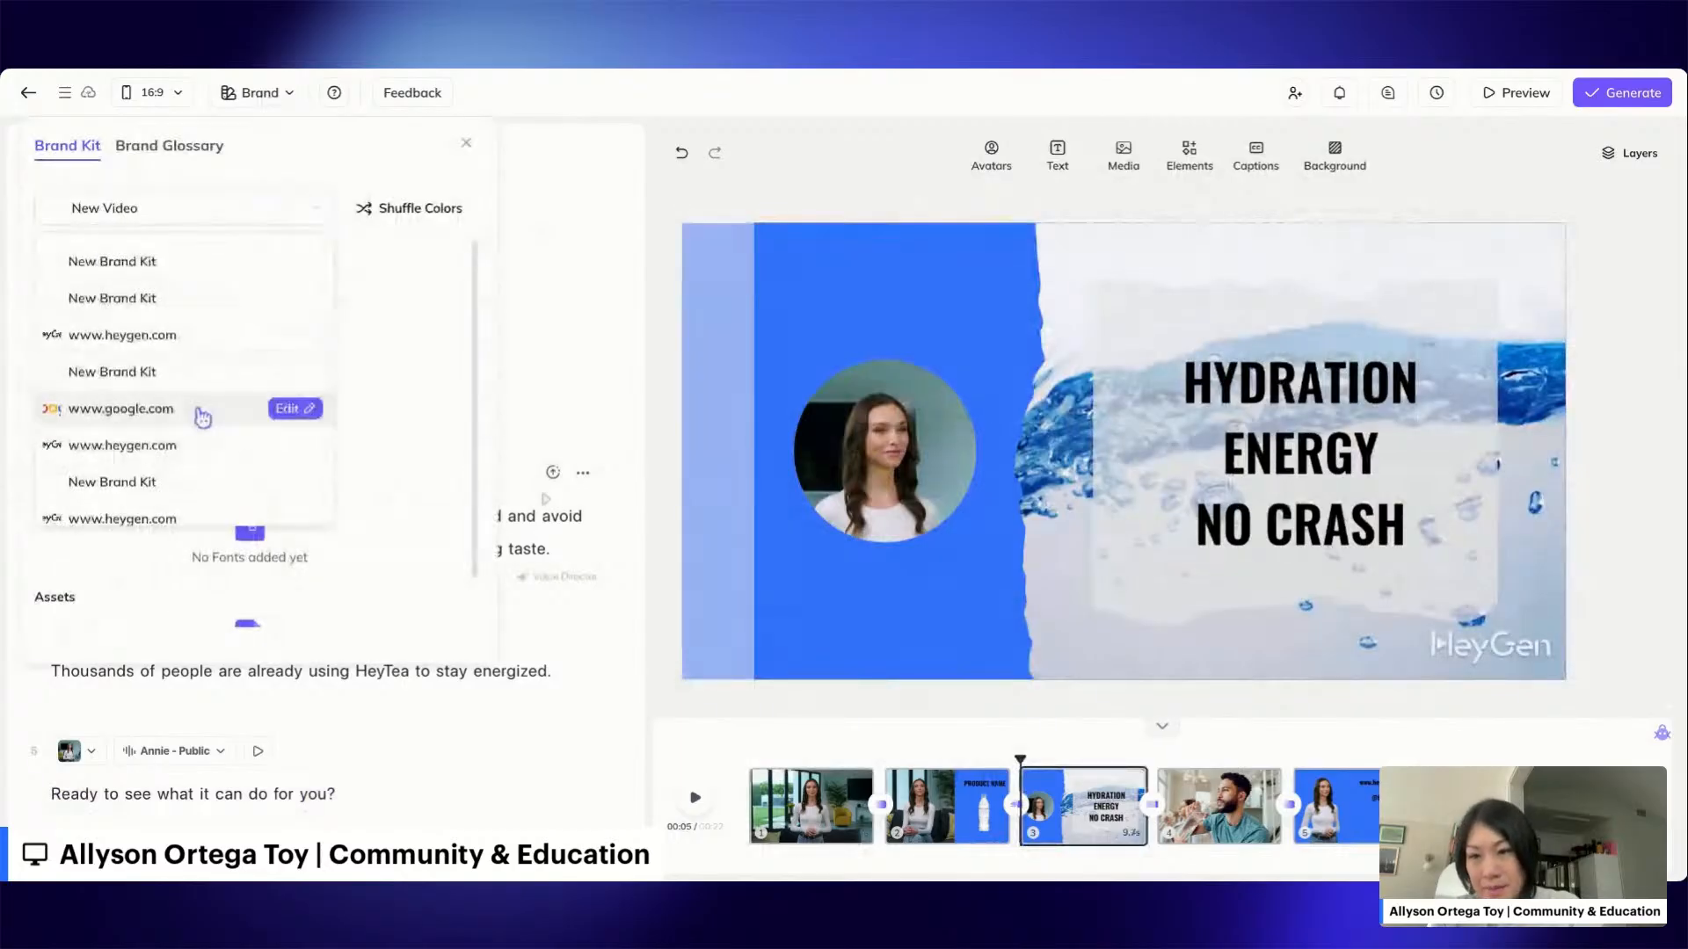
pyautogui.click(203, 418)
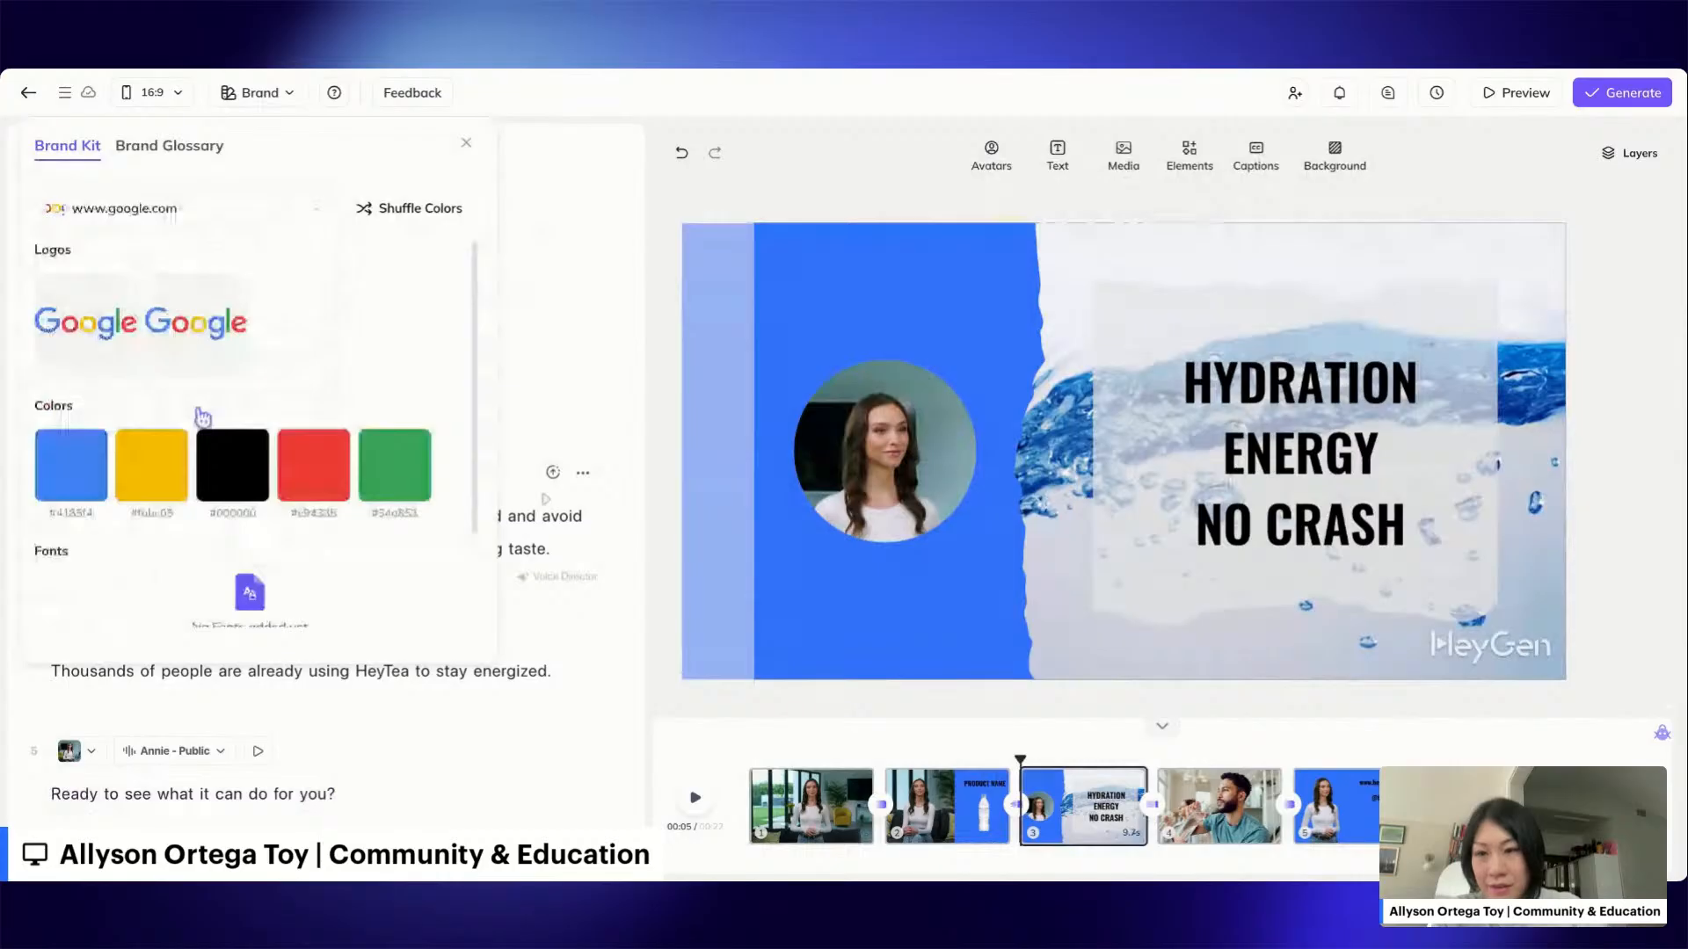
pyautogui.click(419, 221)
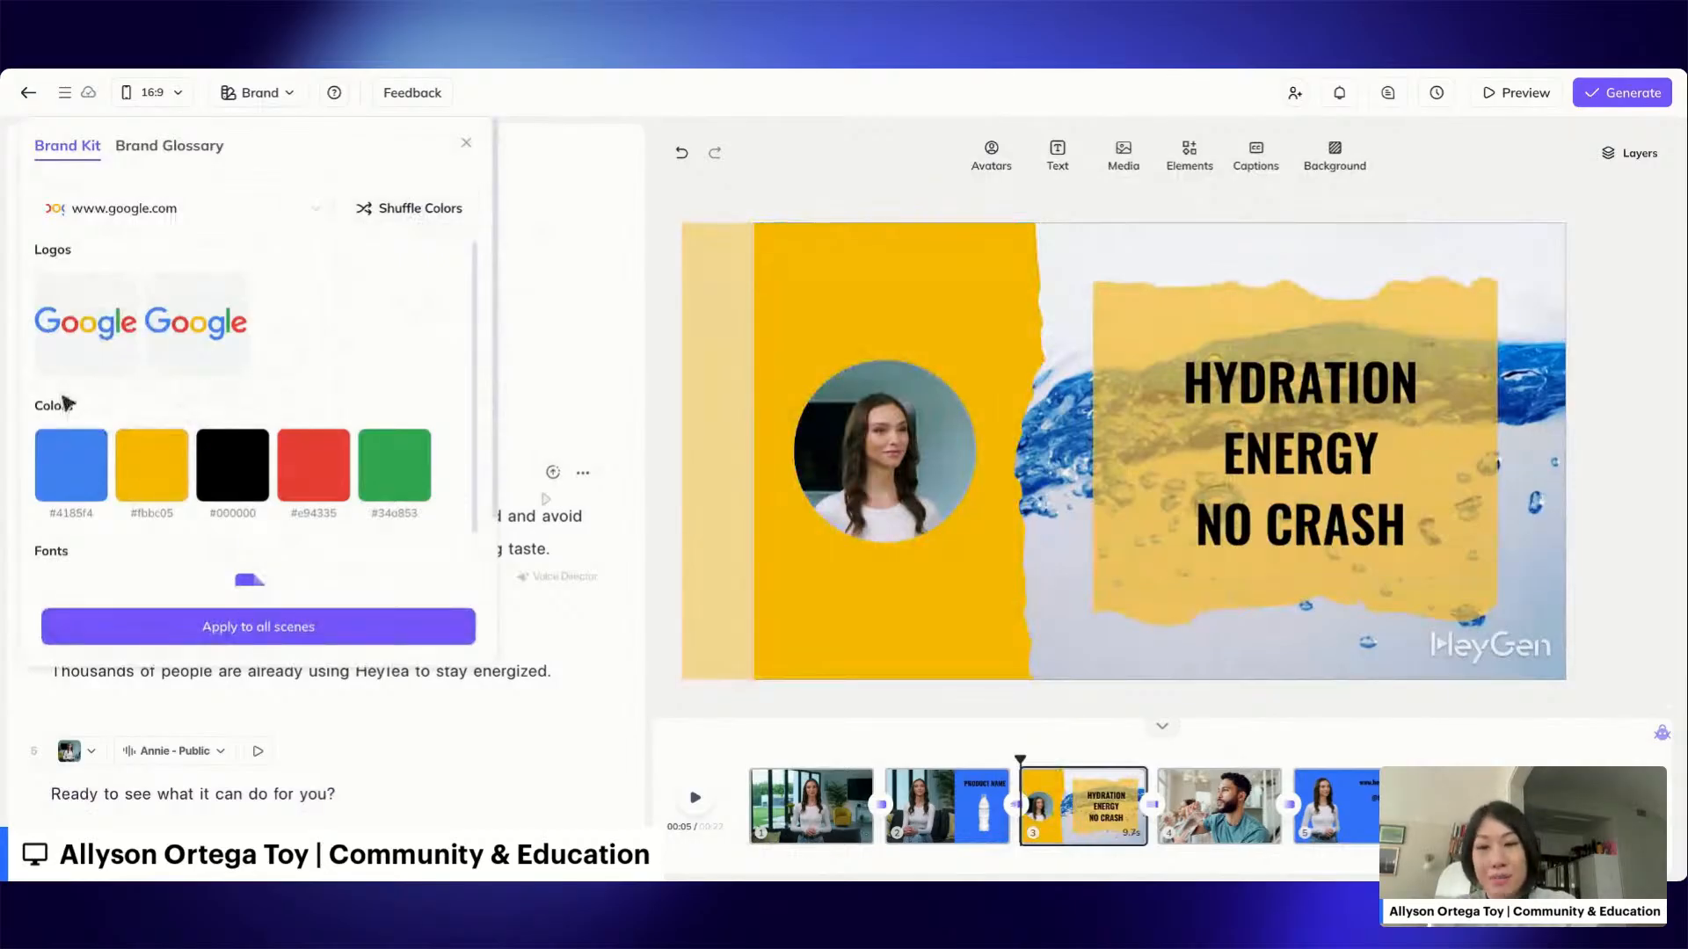
pyautogui.click(407, 211)
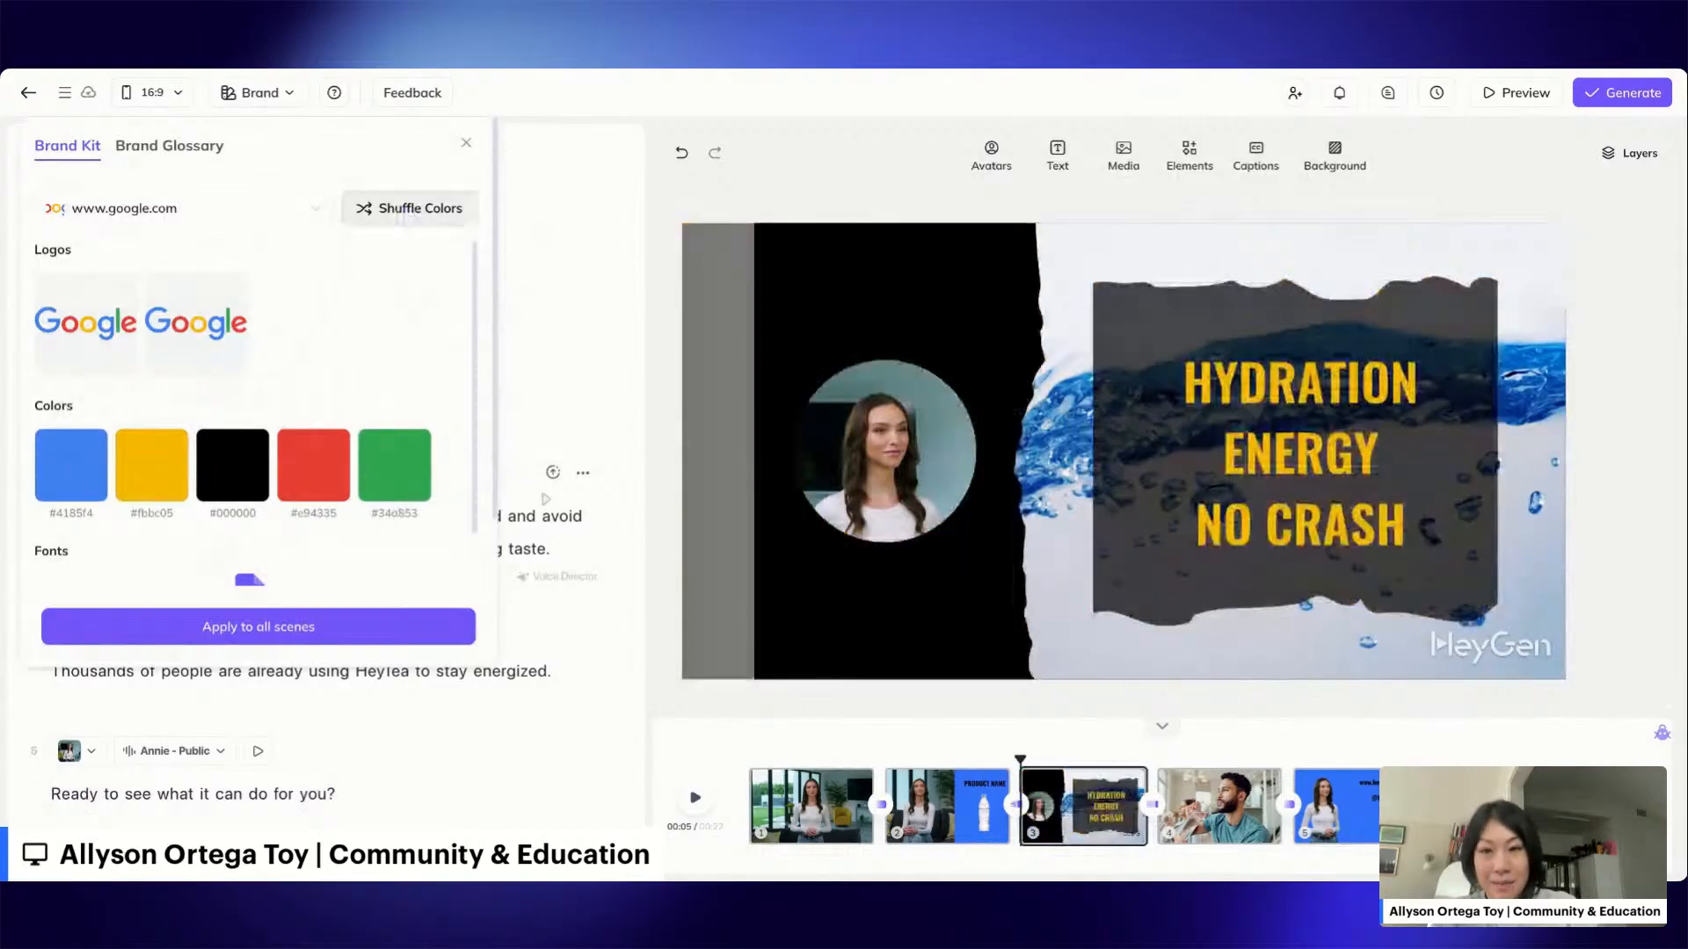
pyautogui.click(407, 211)
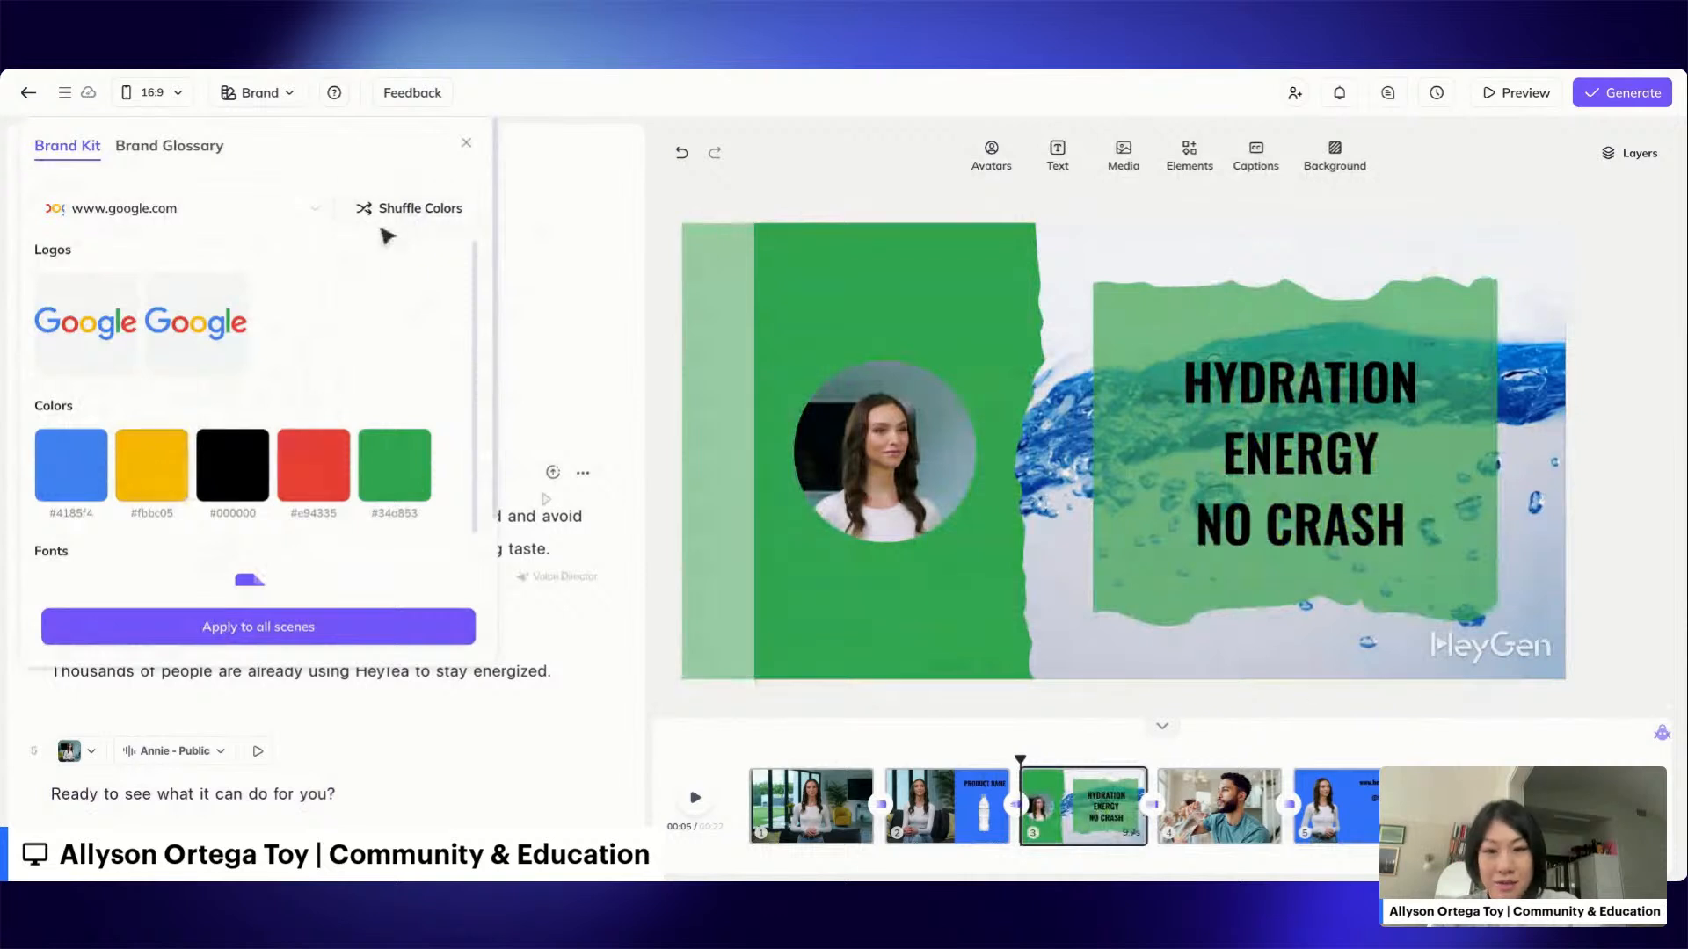
pyautogui.click(407, 215)
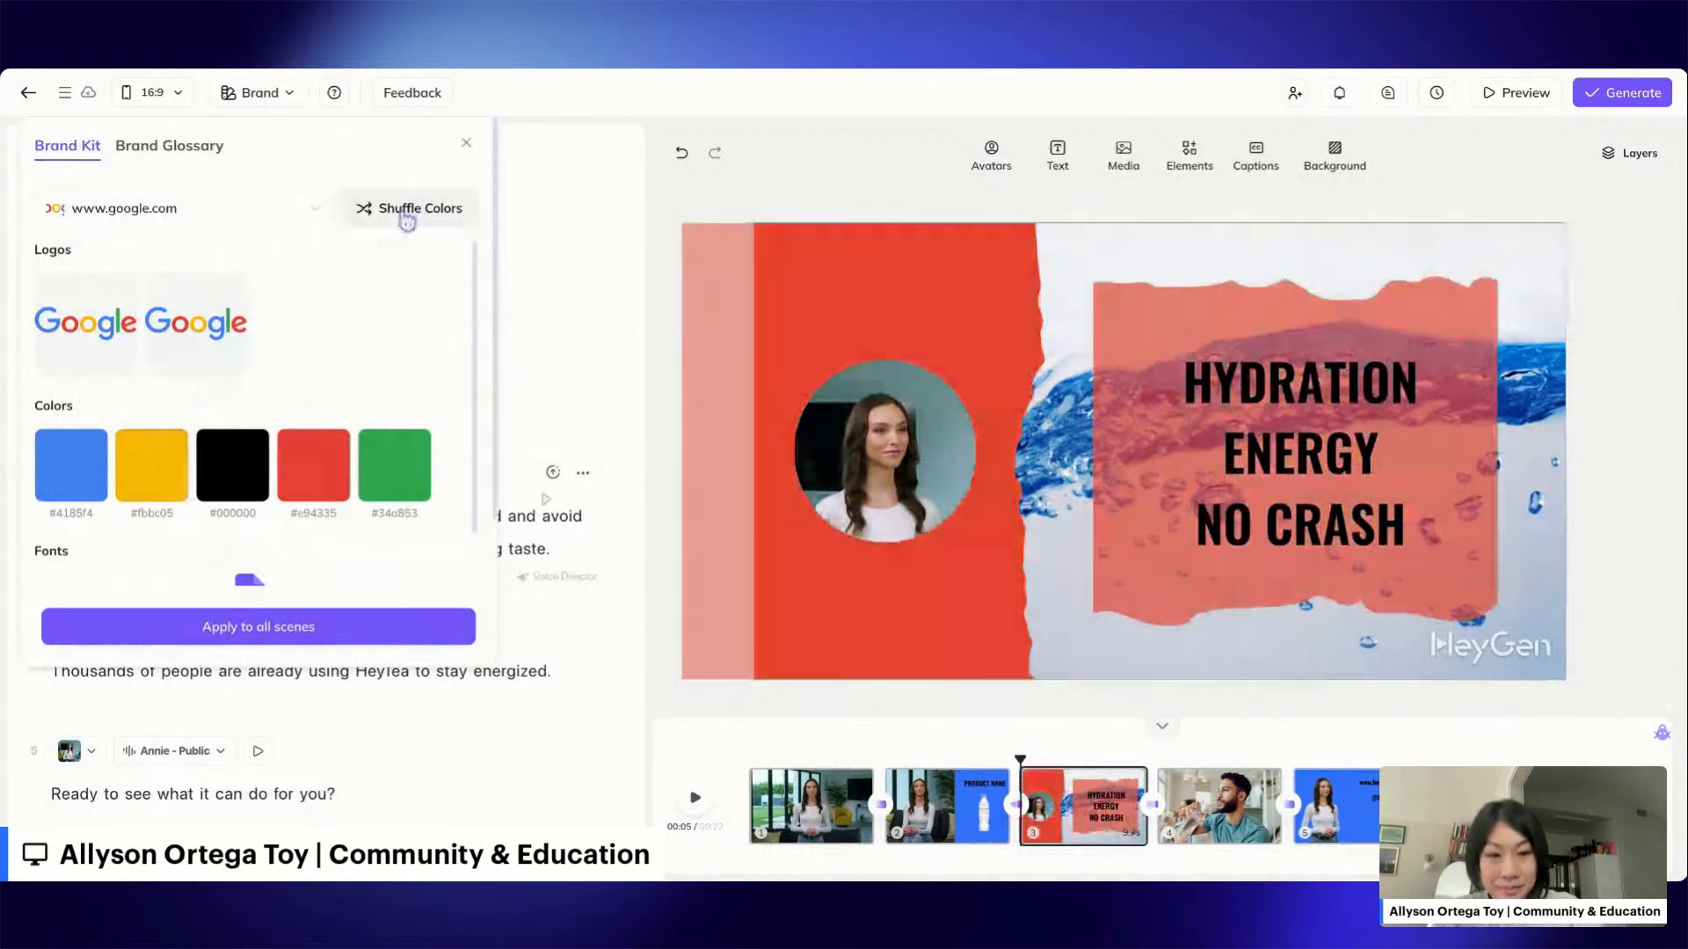
pyautogui.click(407, 215)
pyautogui.click(468, 143)
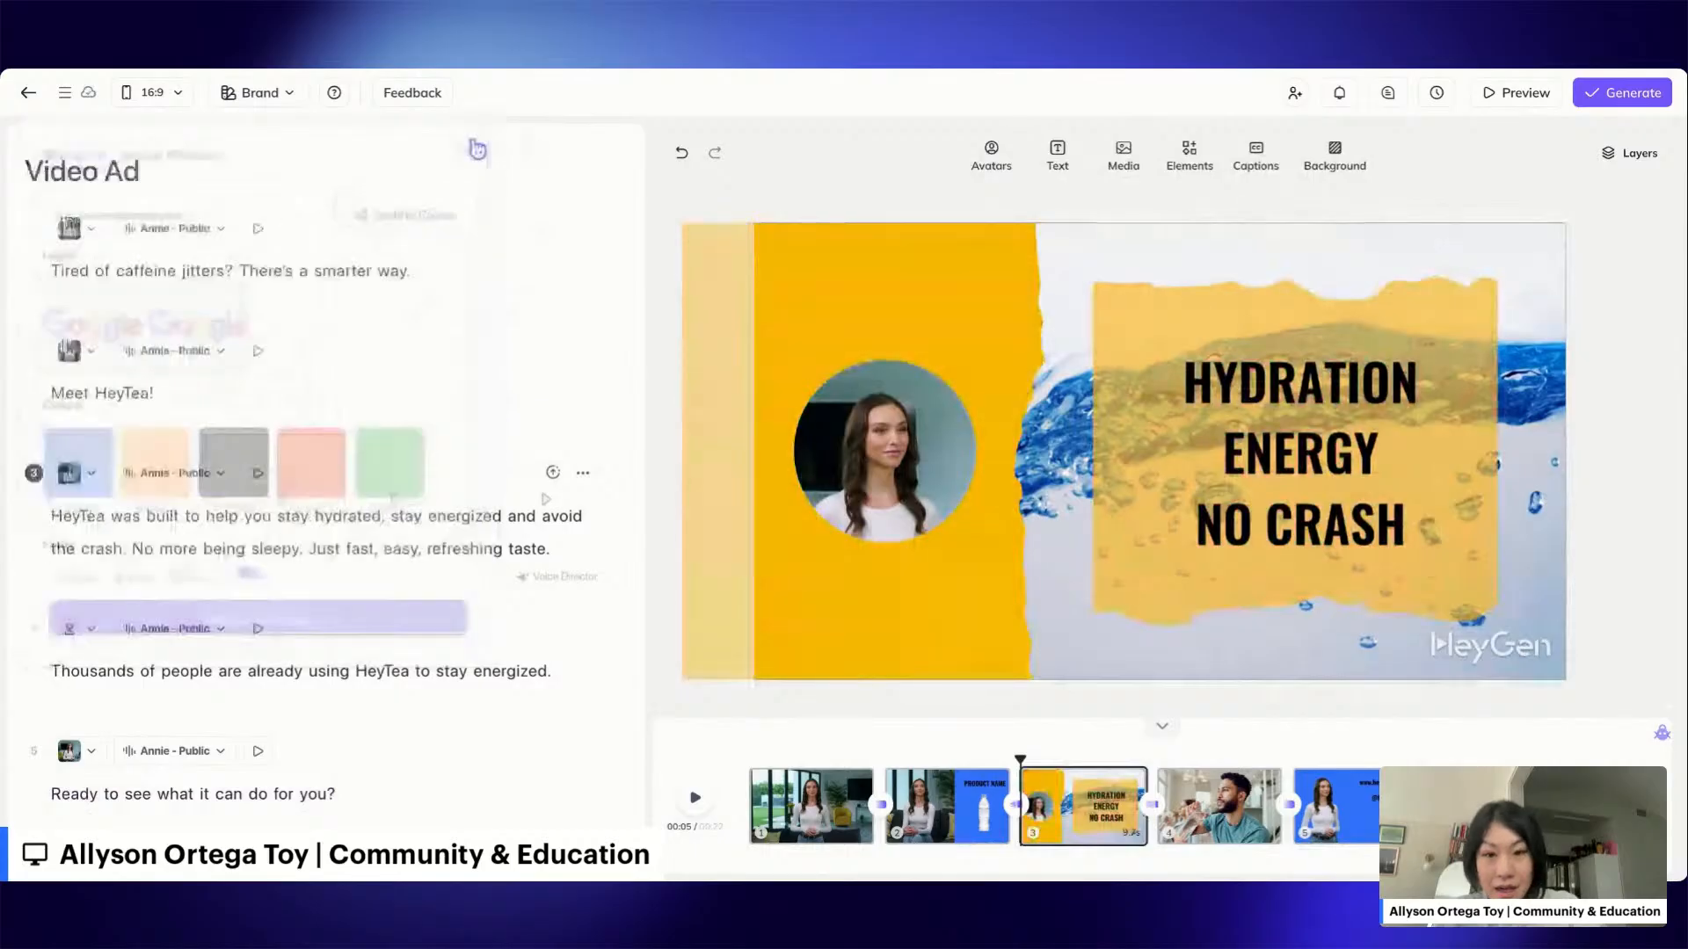
# Recolor the torn-paper shape behind scene 3's avatar to a custom bright green.
pyautogui.click(986, 275)
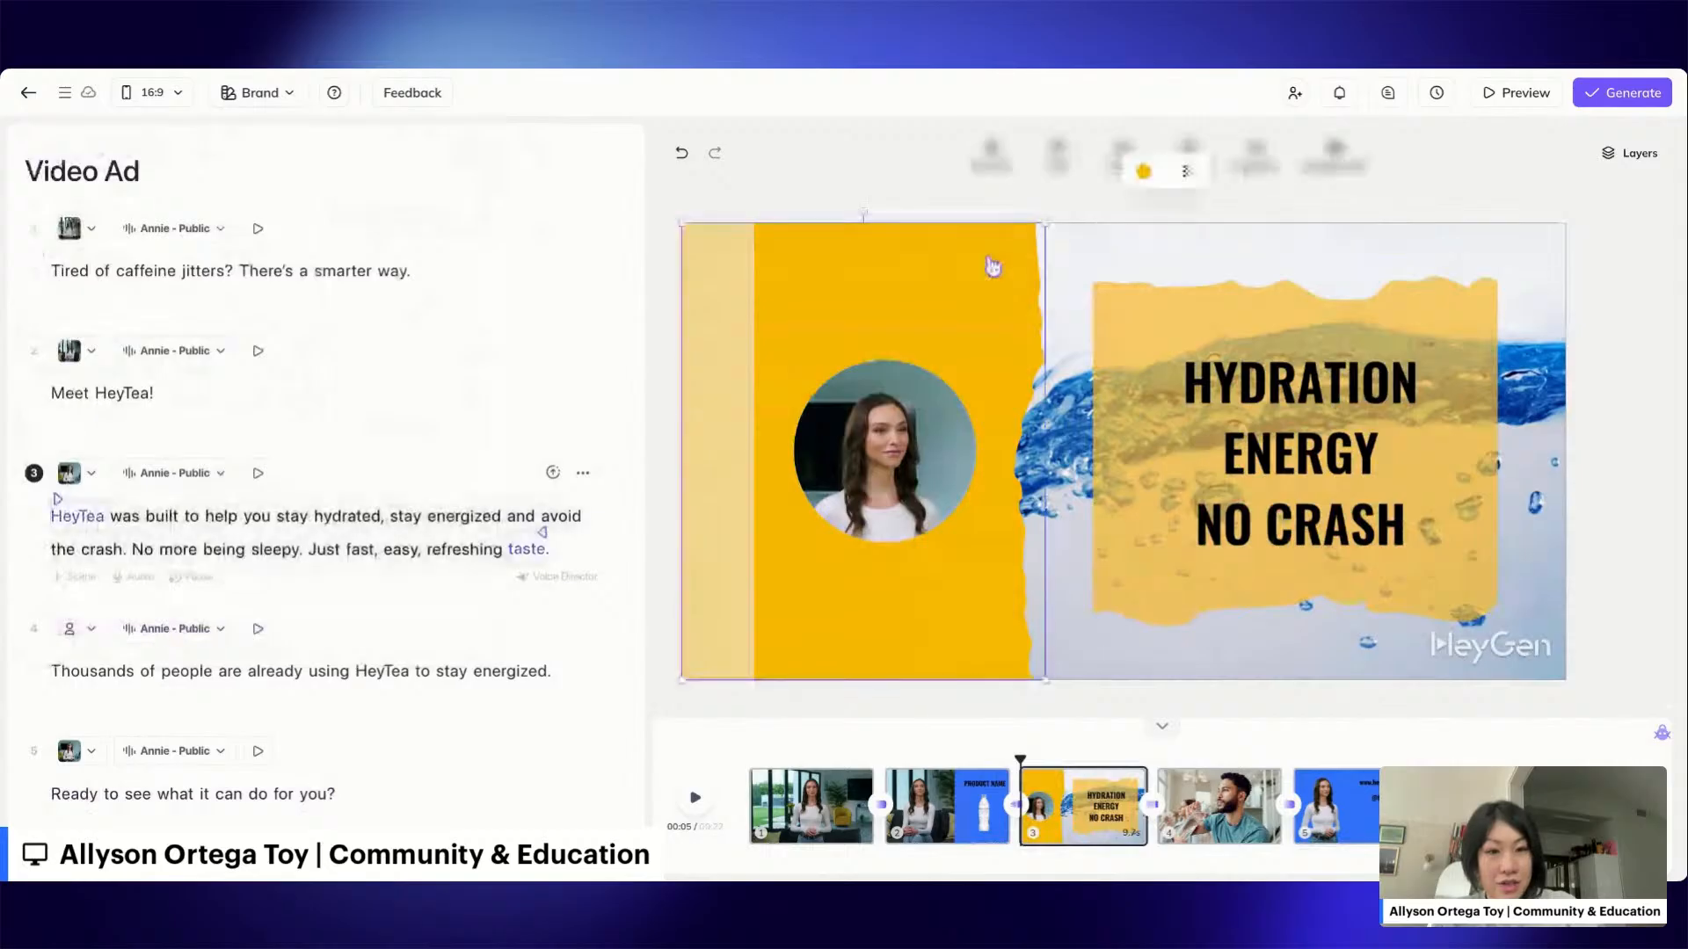
pyautogui.click(1143, 173)
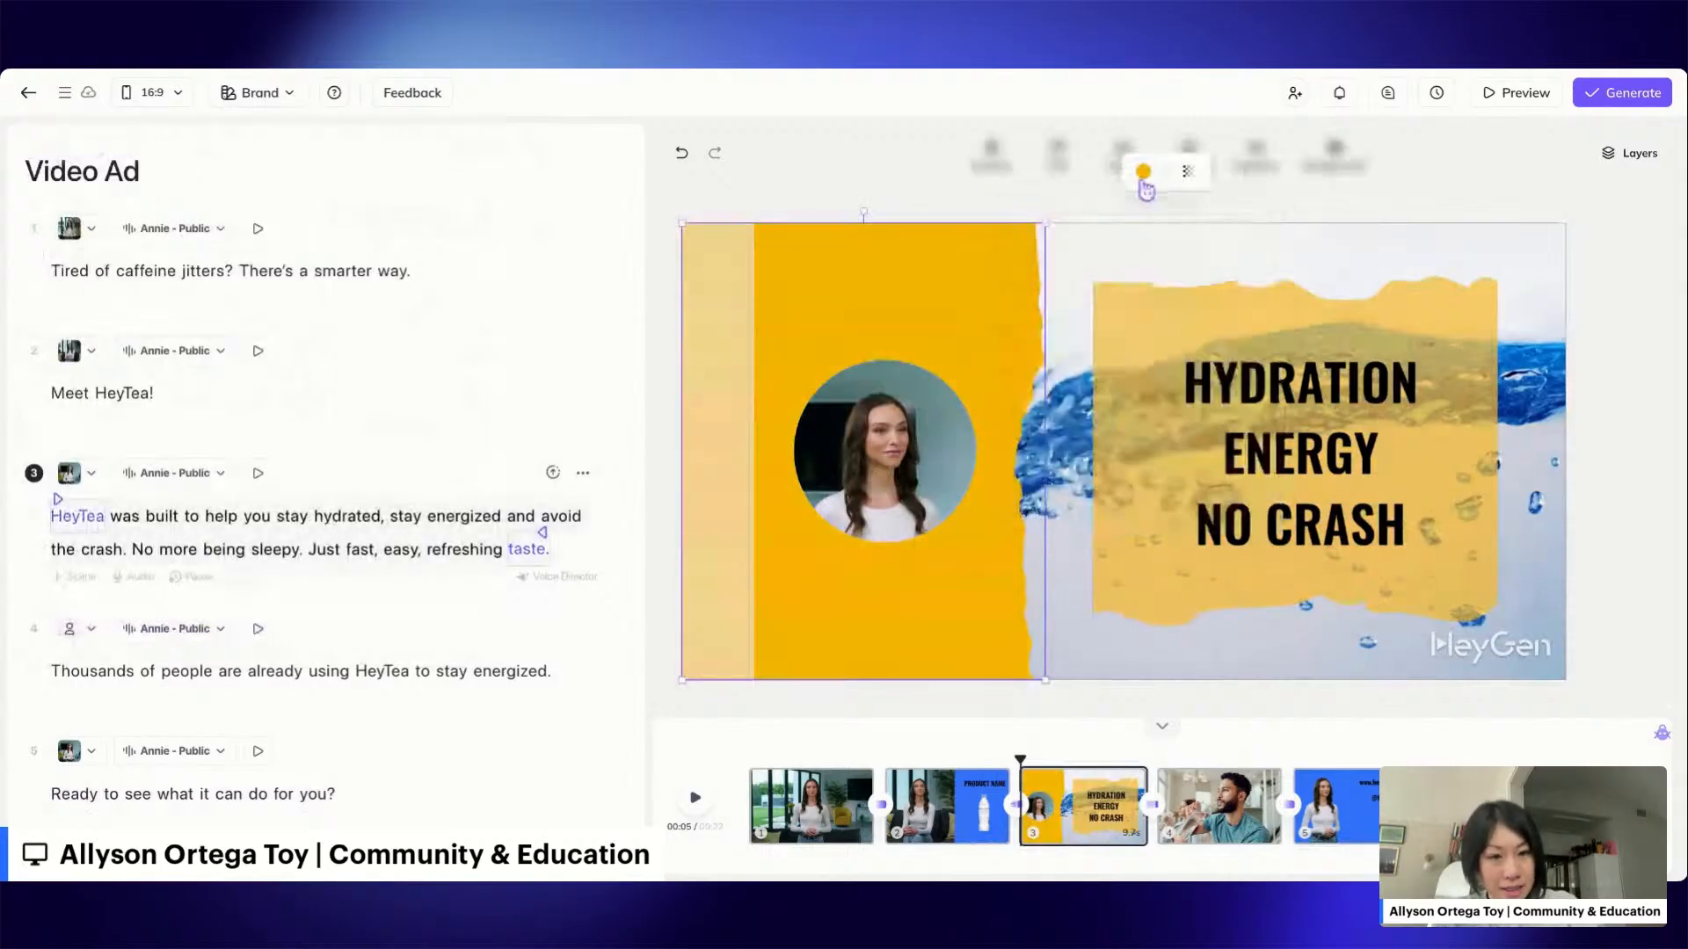
pyautogui.click(1143, 171)
pyautogui.click(1133, 412)
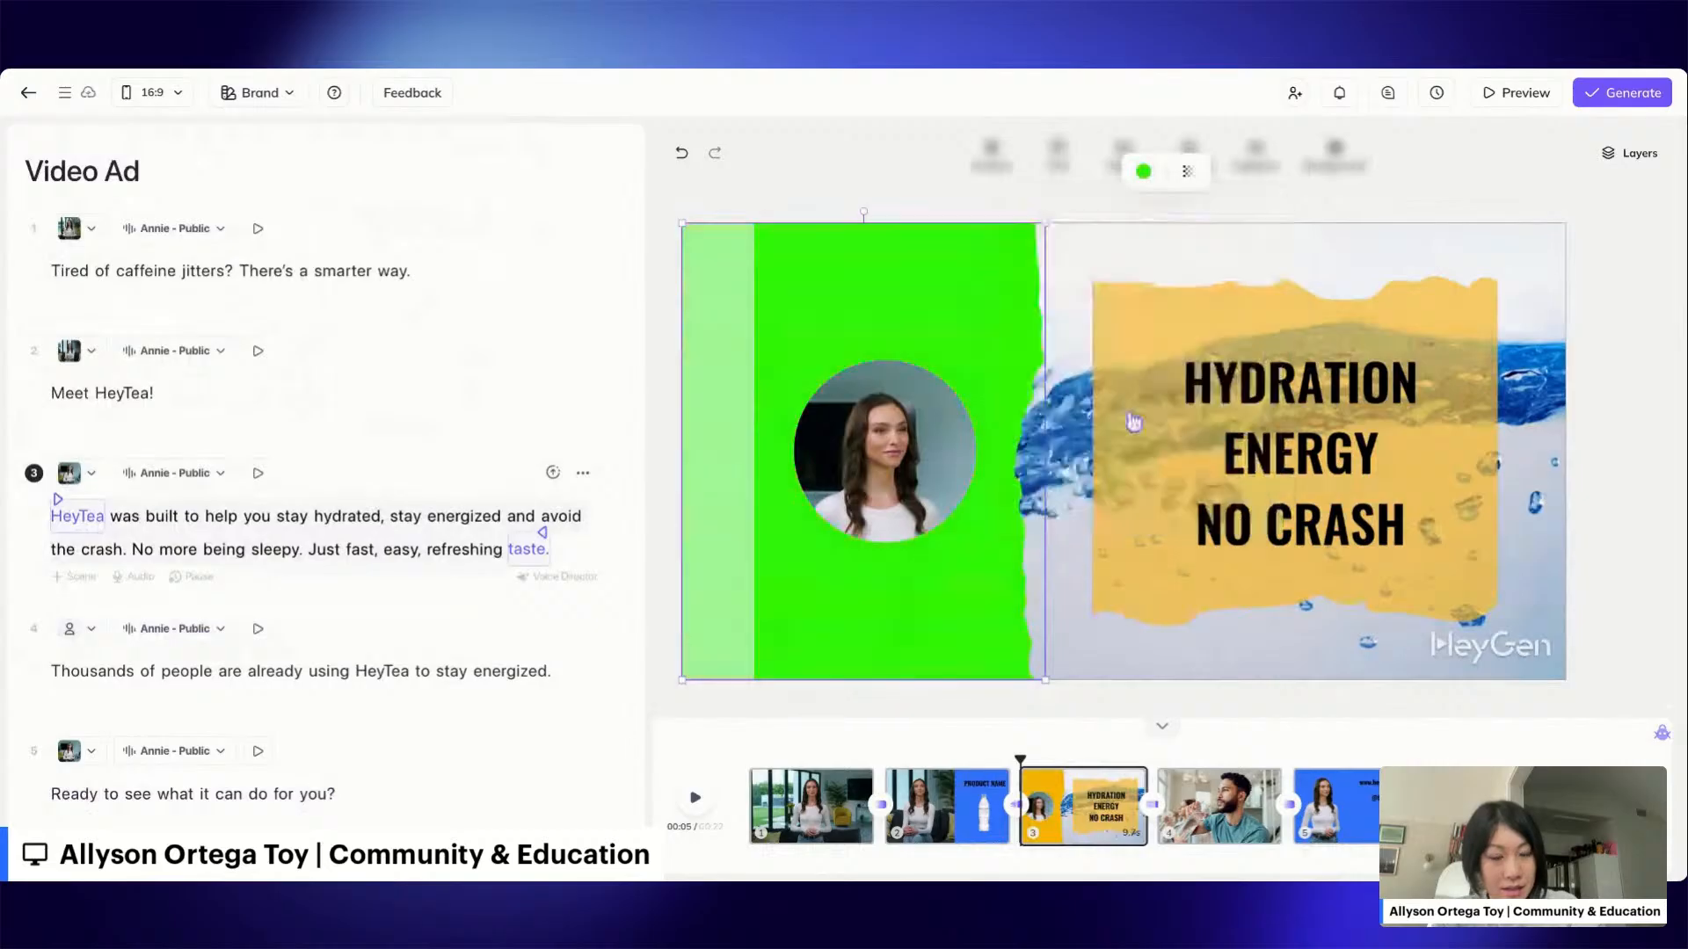
pyautogui.click(1143, 171)
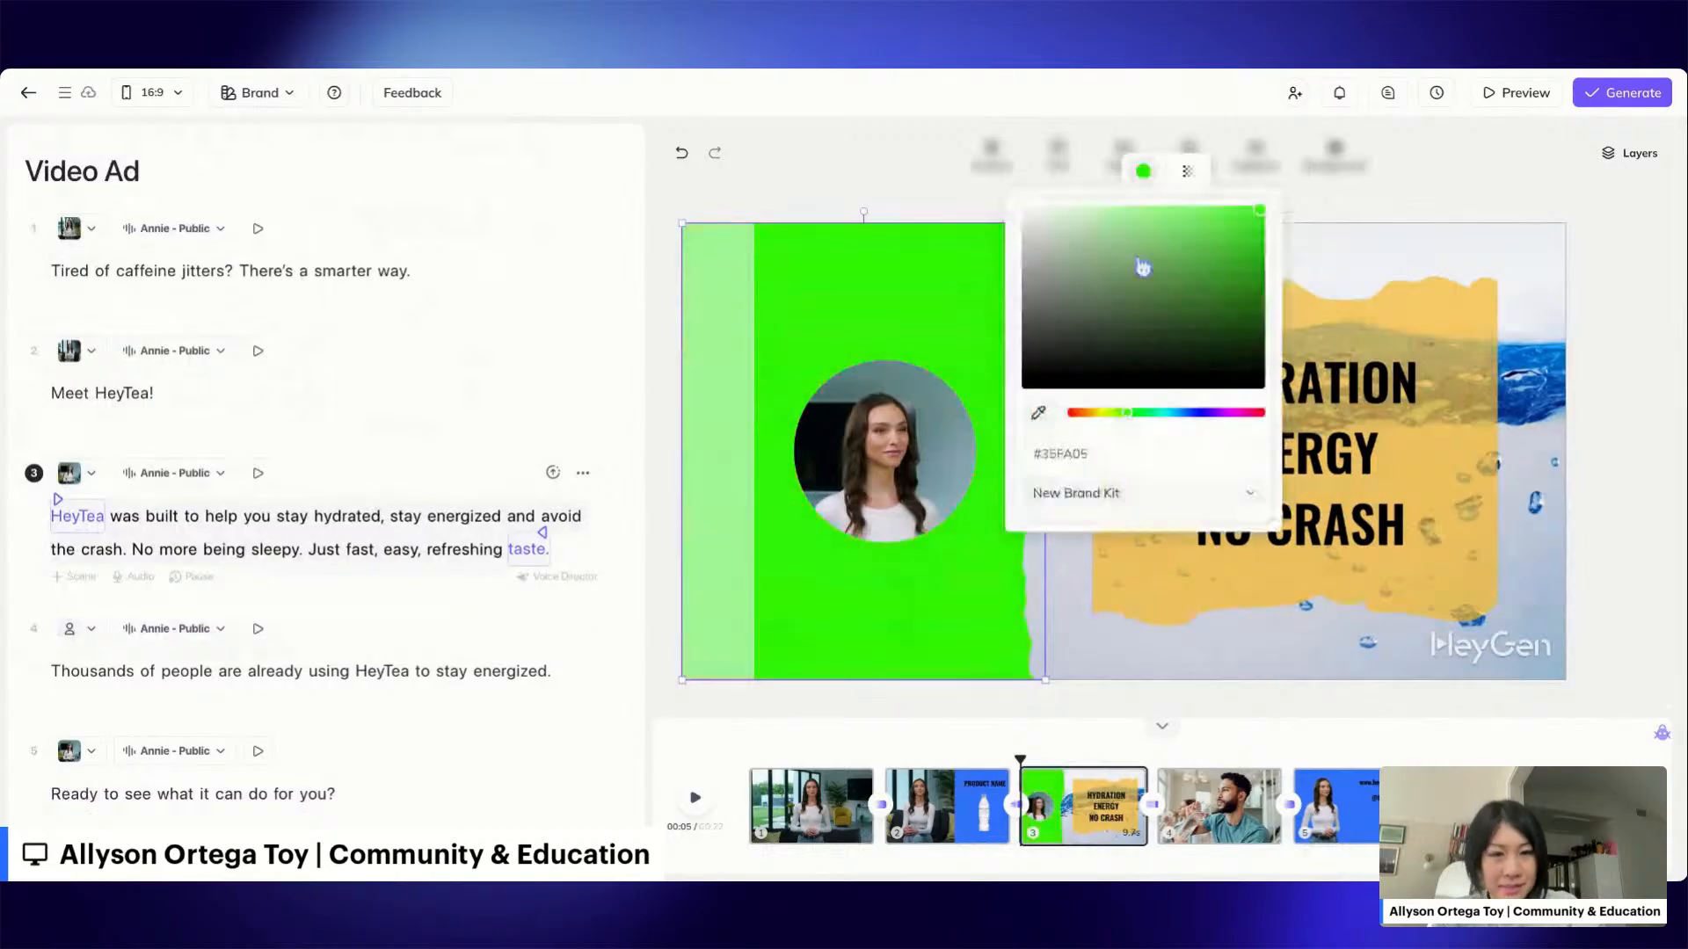
pyautogui.click(1130, 427)
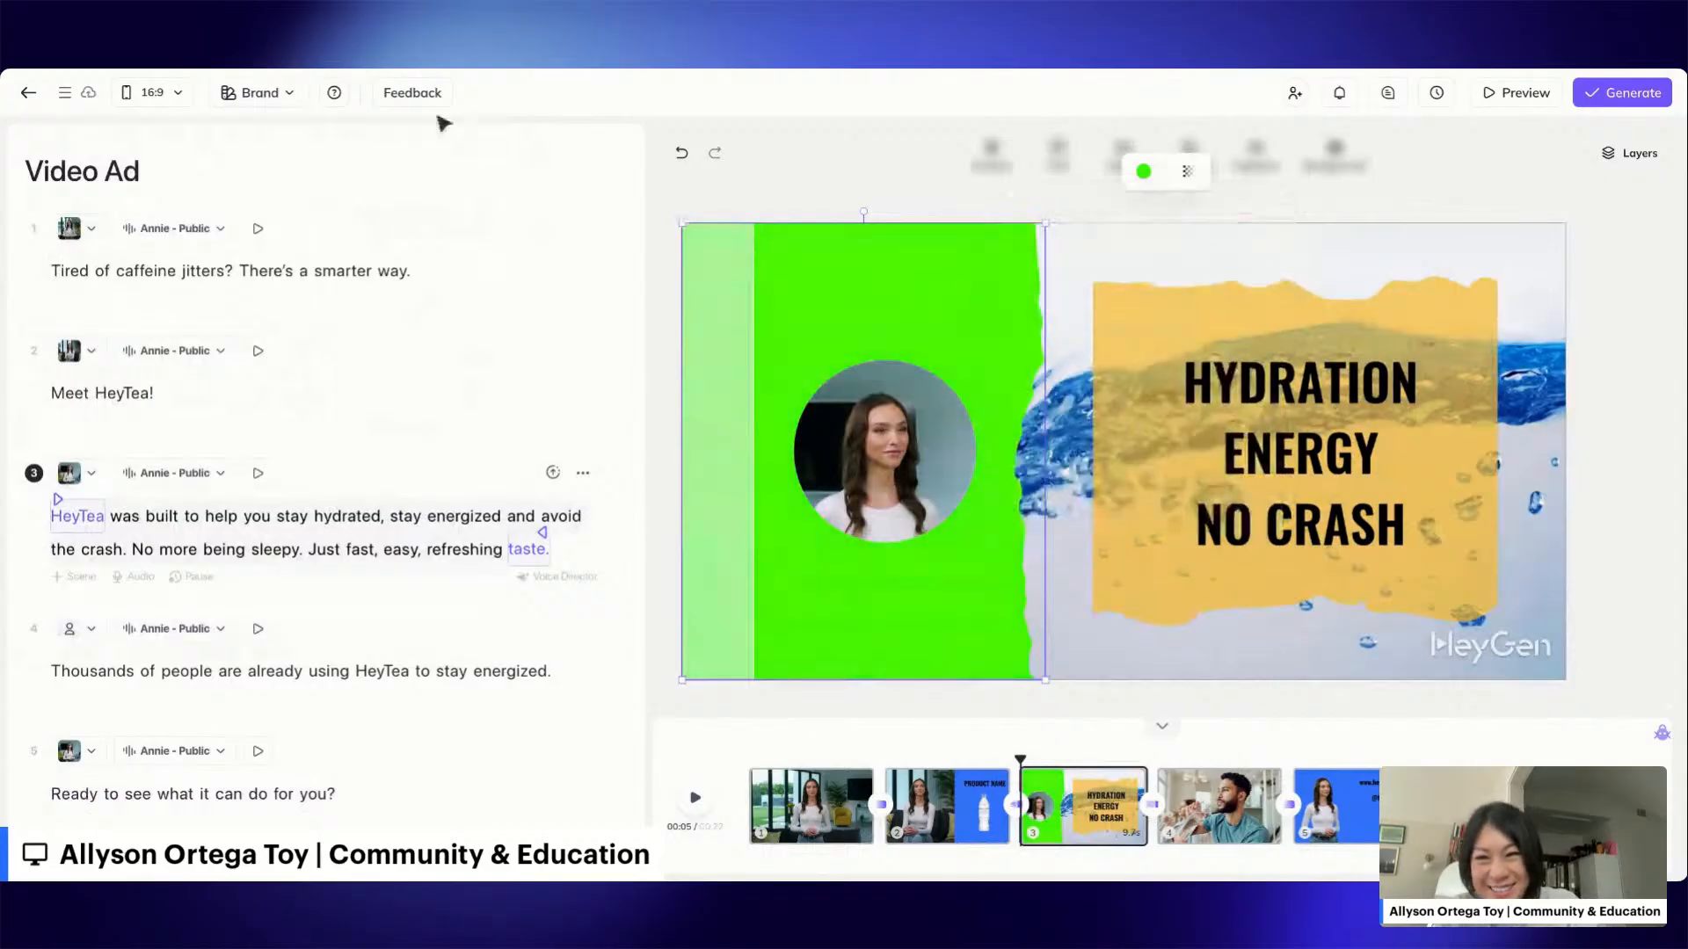
# Shuffle the Google brand kit colors on scene 3 again until the torn-paper shape behind the avatar is yellow.
pyautogui.click(253, 95)
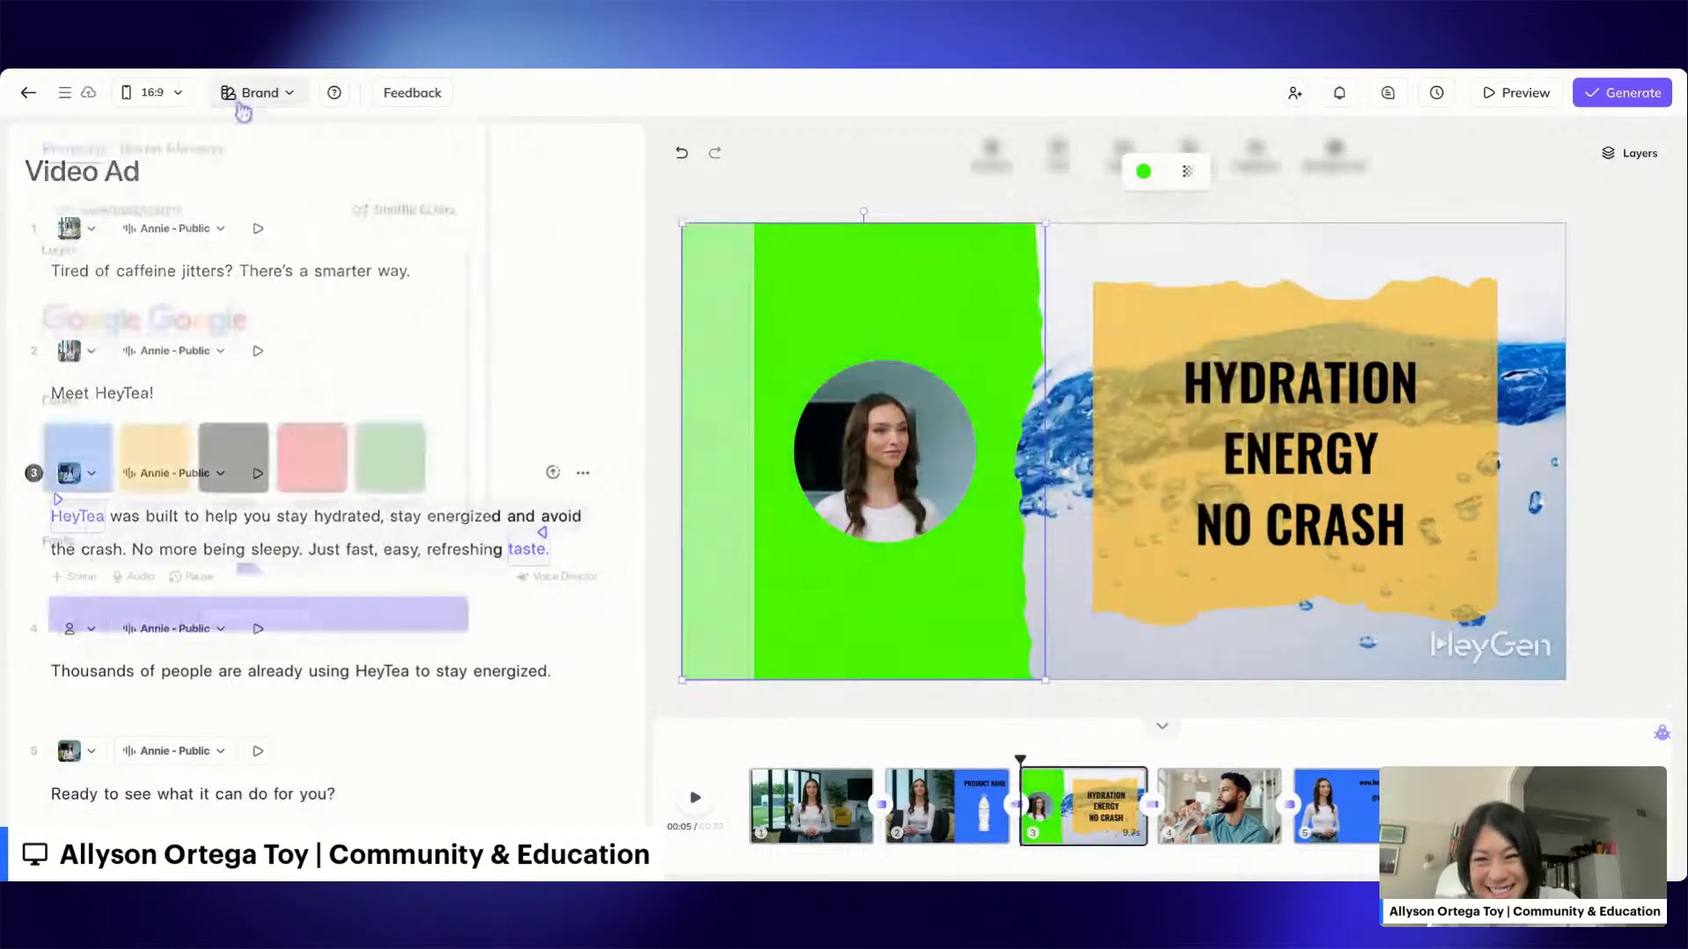
pyautogui.click(403, 212)
pyautogui.click(403, 212)
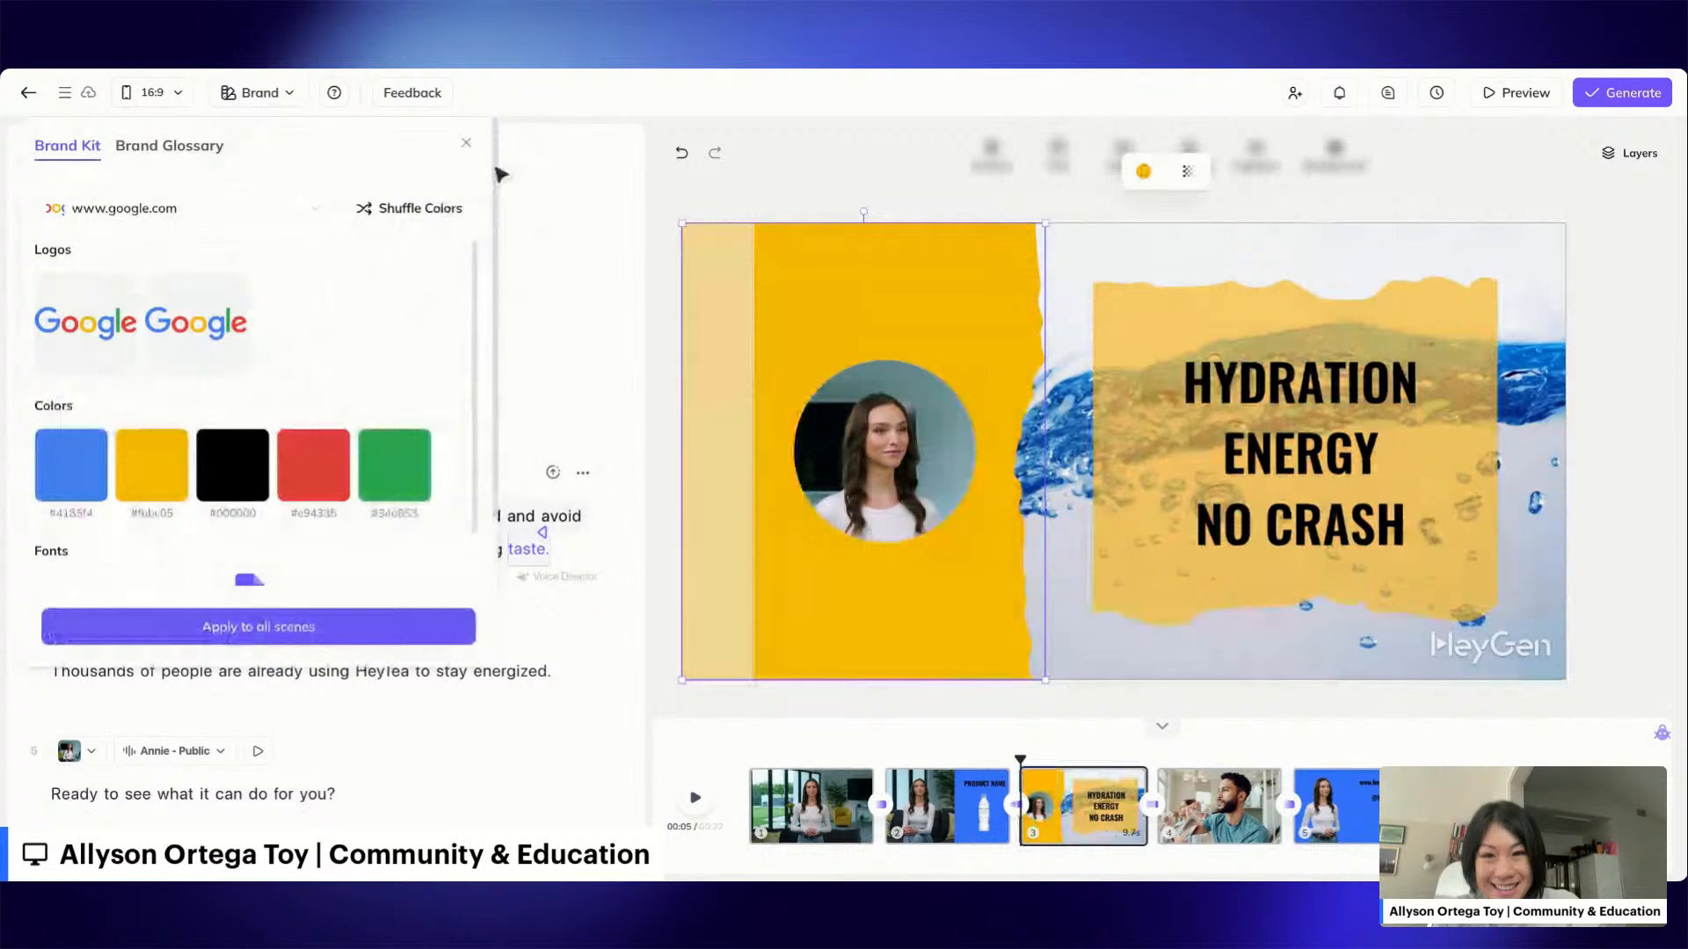
# Shuffle scene 2's brand kit colors to get a yellow product panel, and apply the brand kit to all scenes.
pyautogui.click(953, 810)
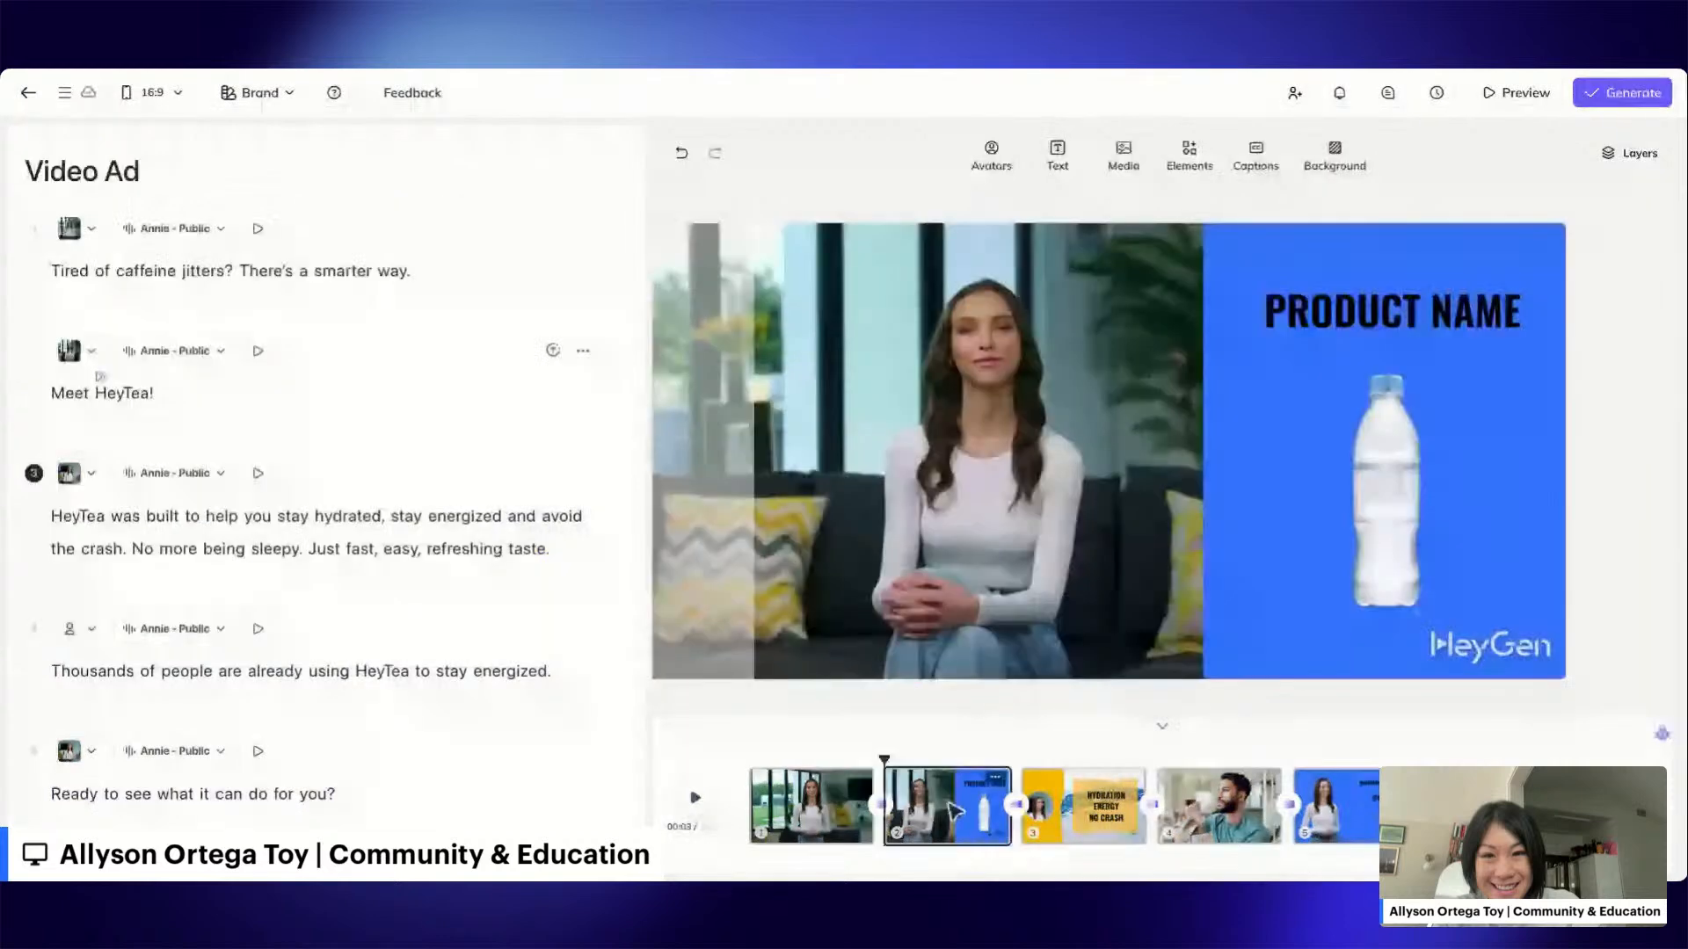
pyautogui.click(255, 94)
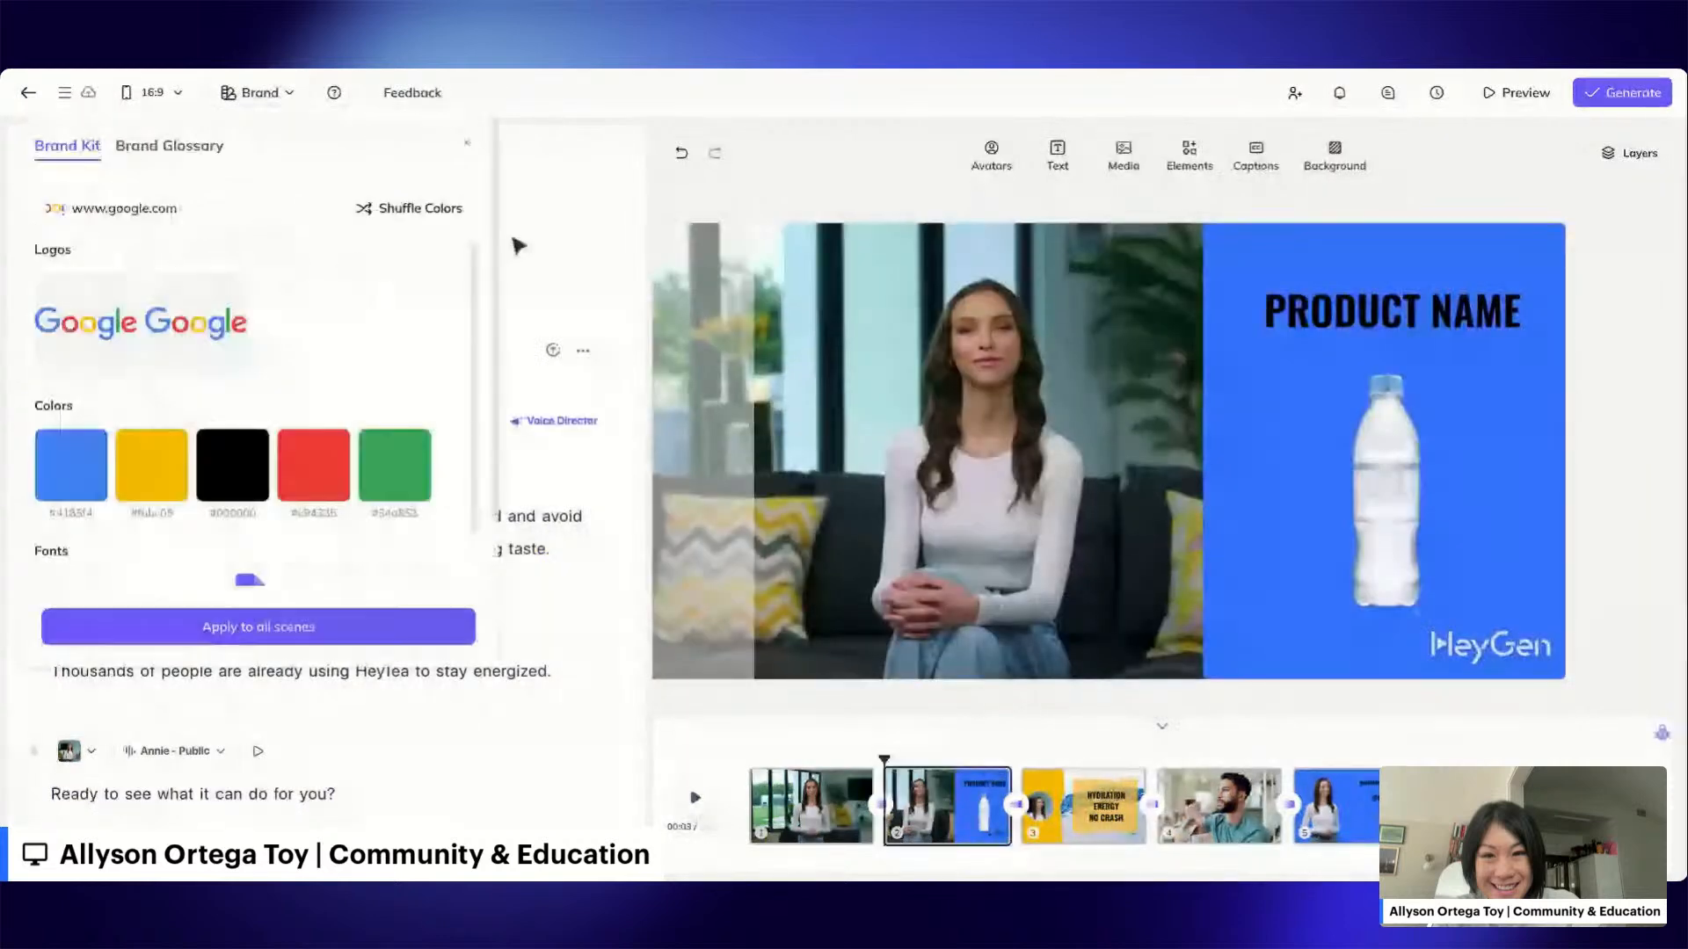
pyautogui.click(410, 208)
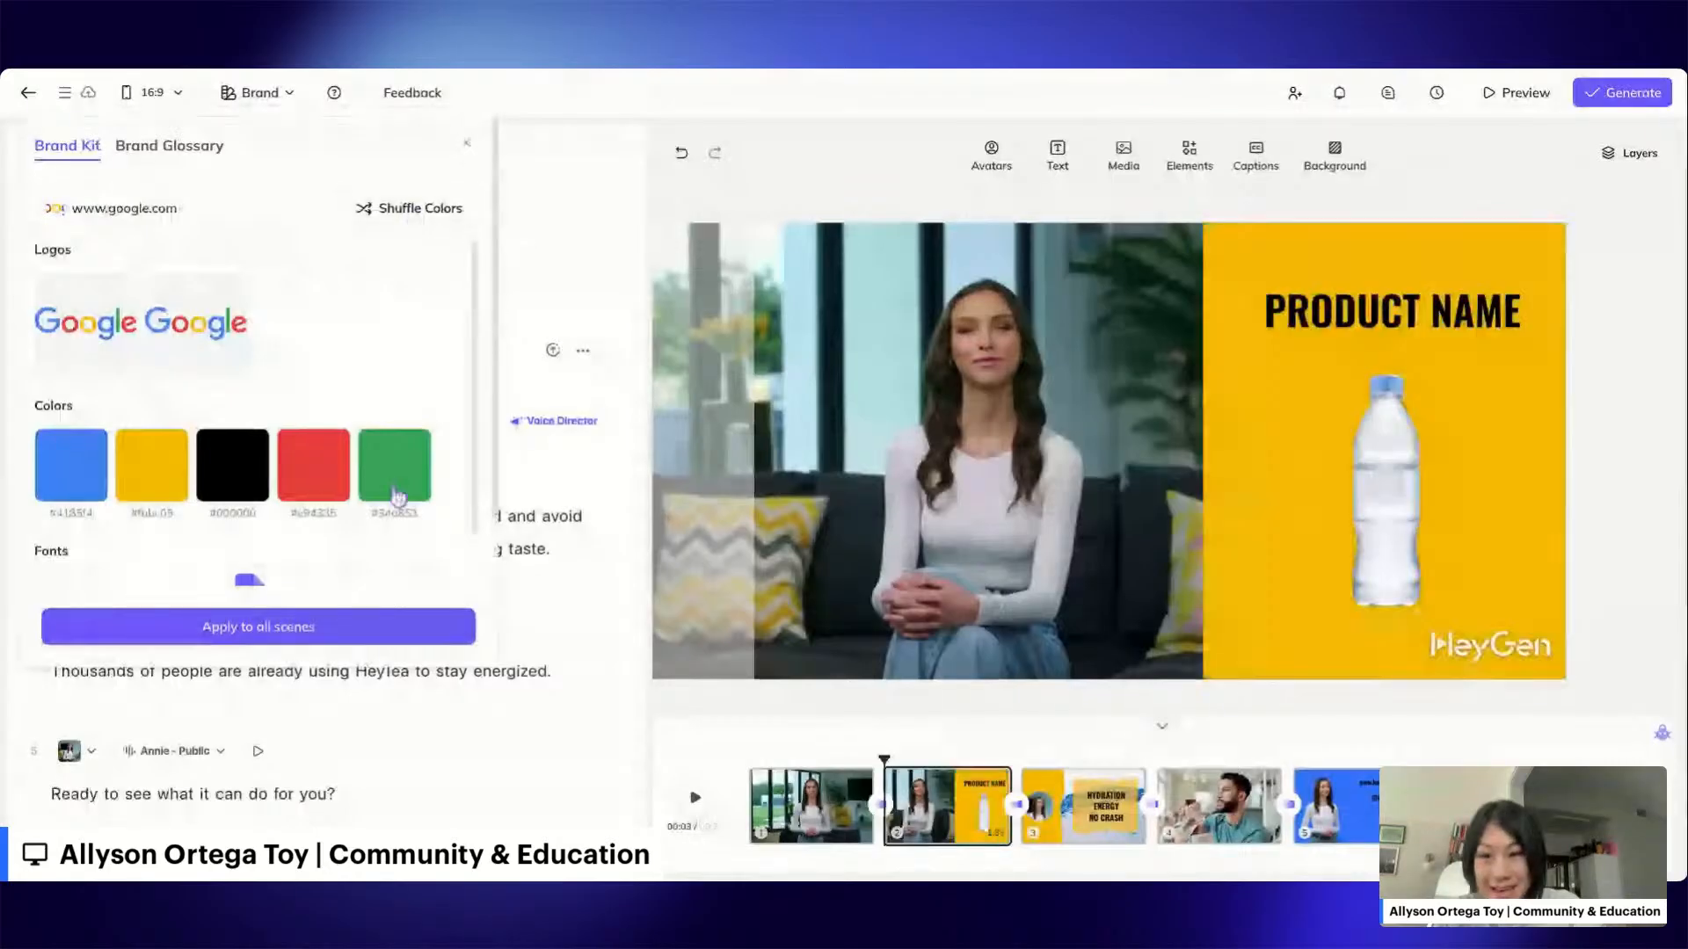
pyautogui.click(263, 628)
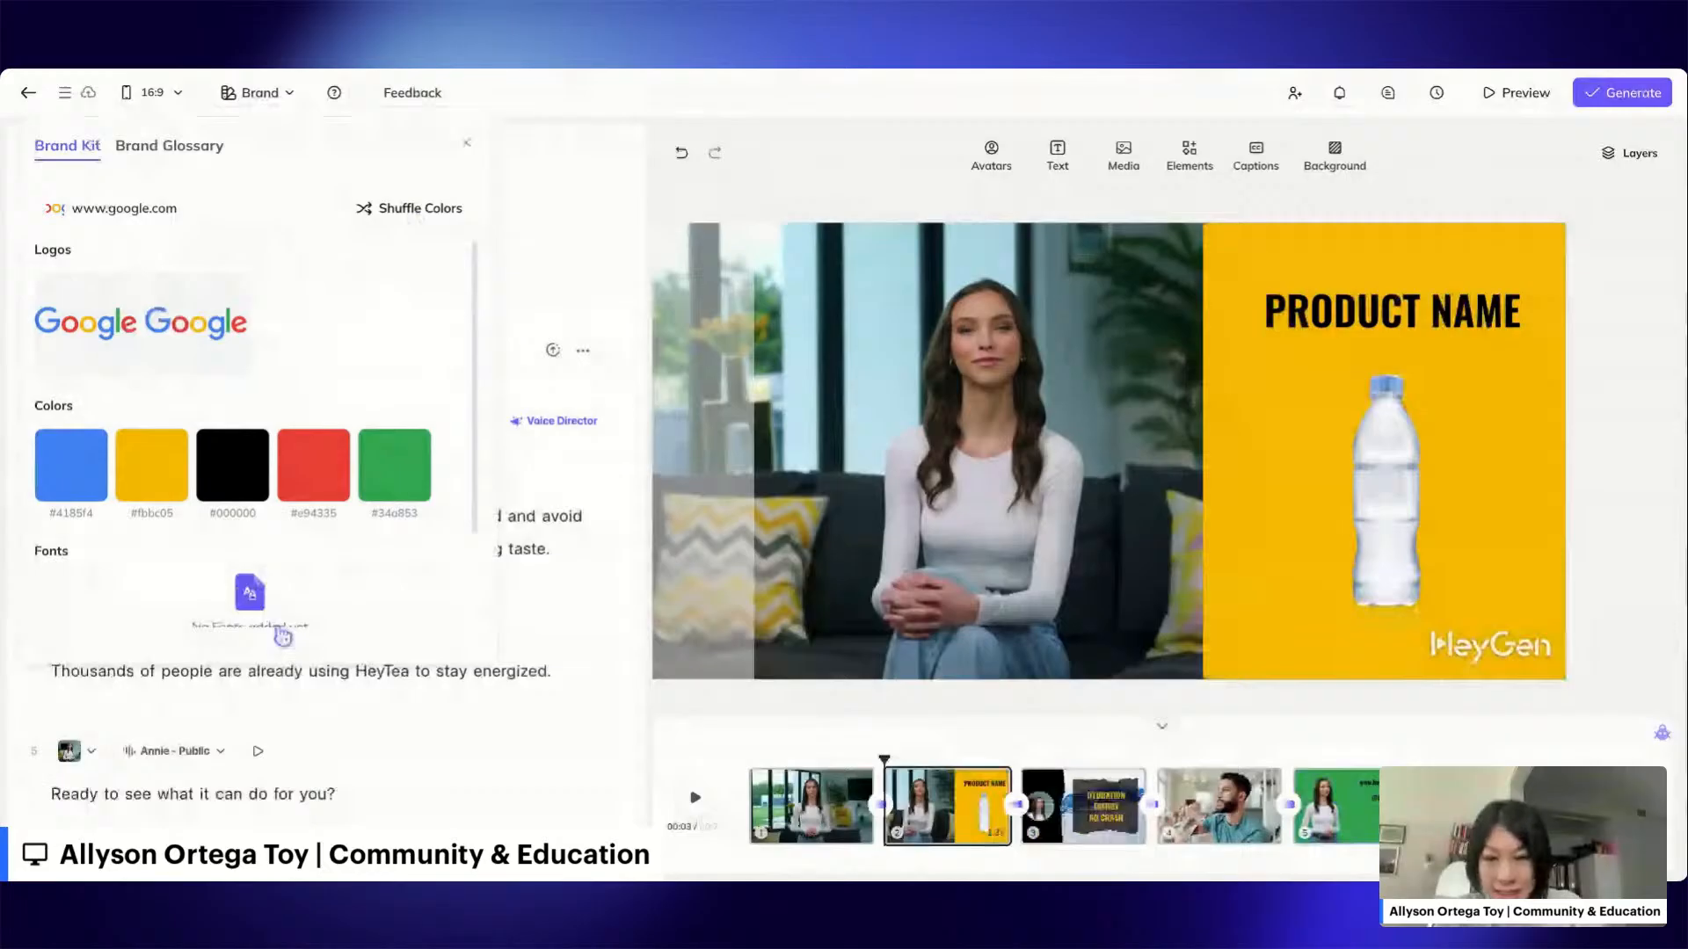
pyautogui.click(813, 176)
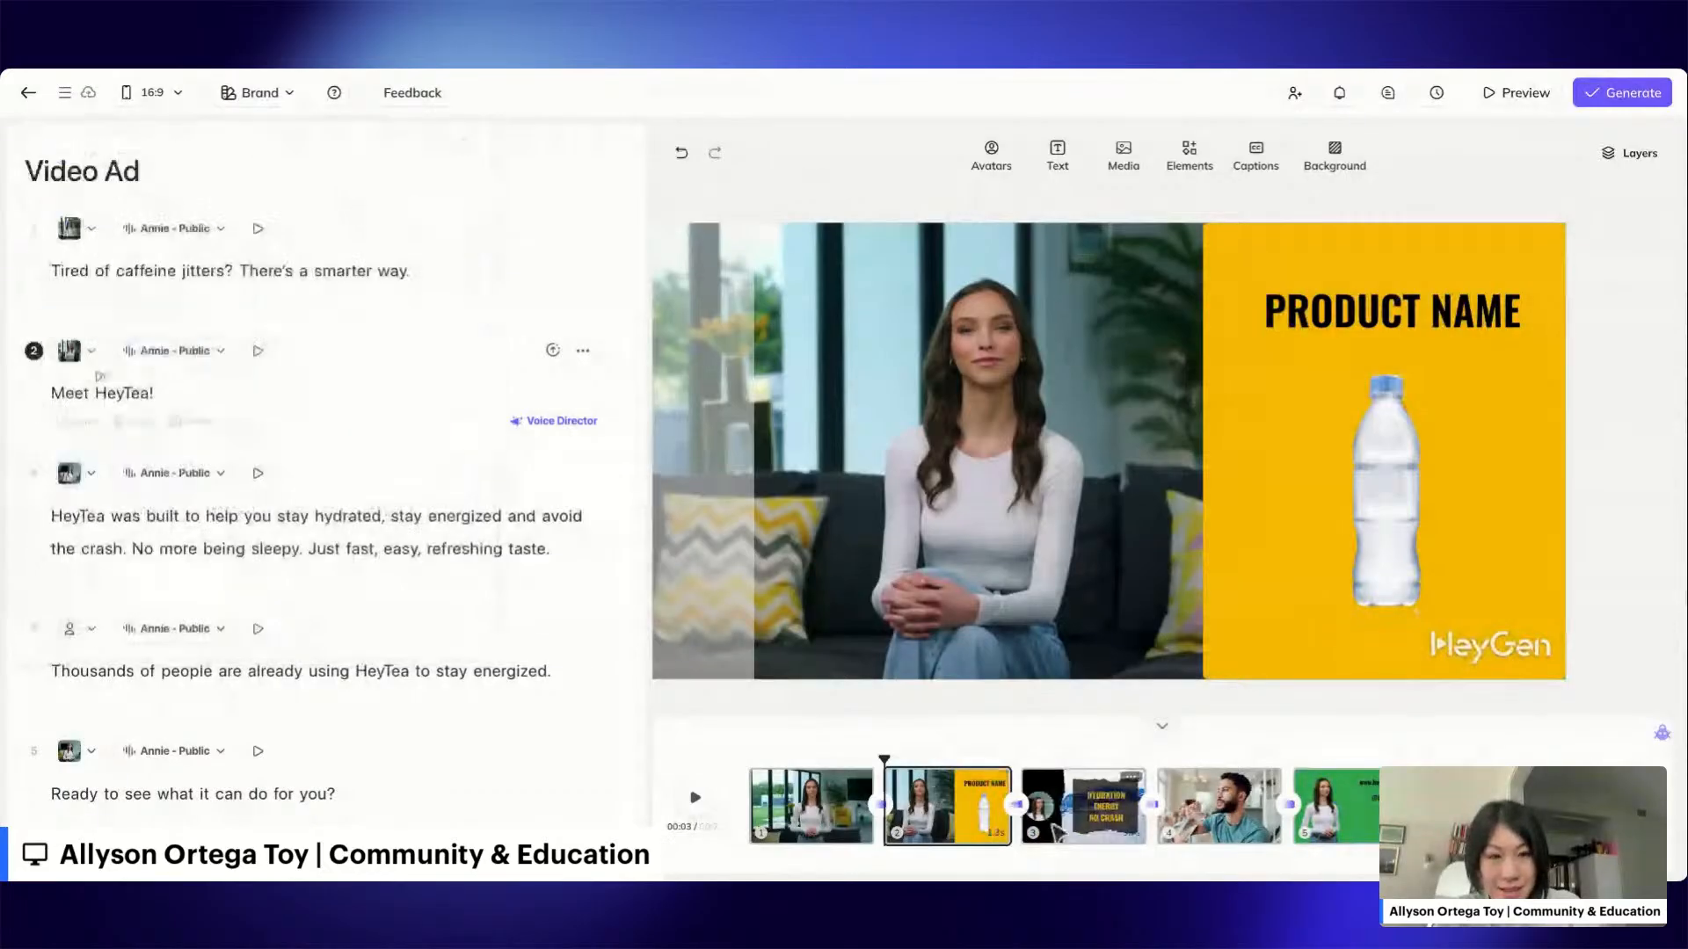
# Review the applied brand colors on scenes 4, 5 and 3, including the torn-paper shape behind scene 3's avatar.
pyautogui.click(1218, 804)
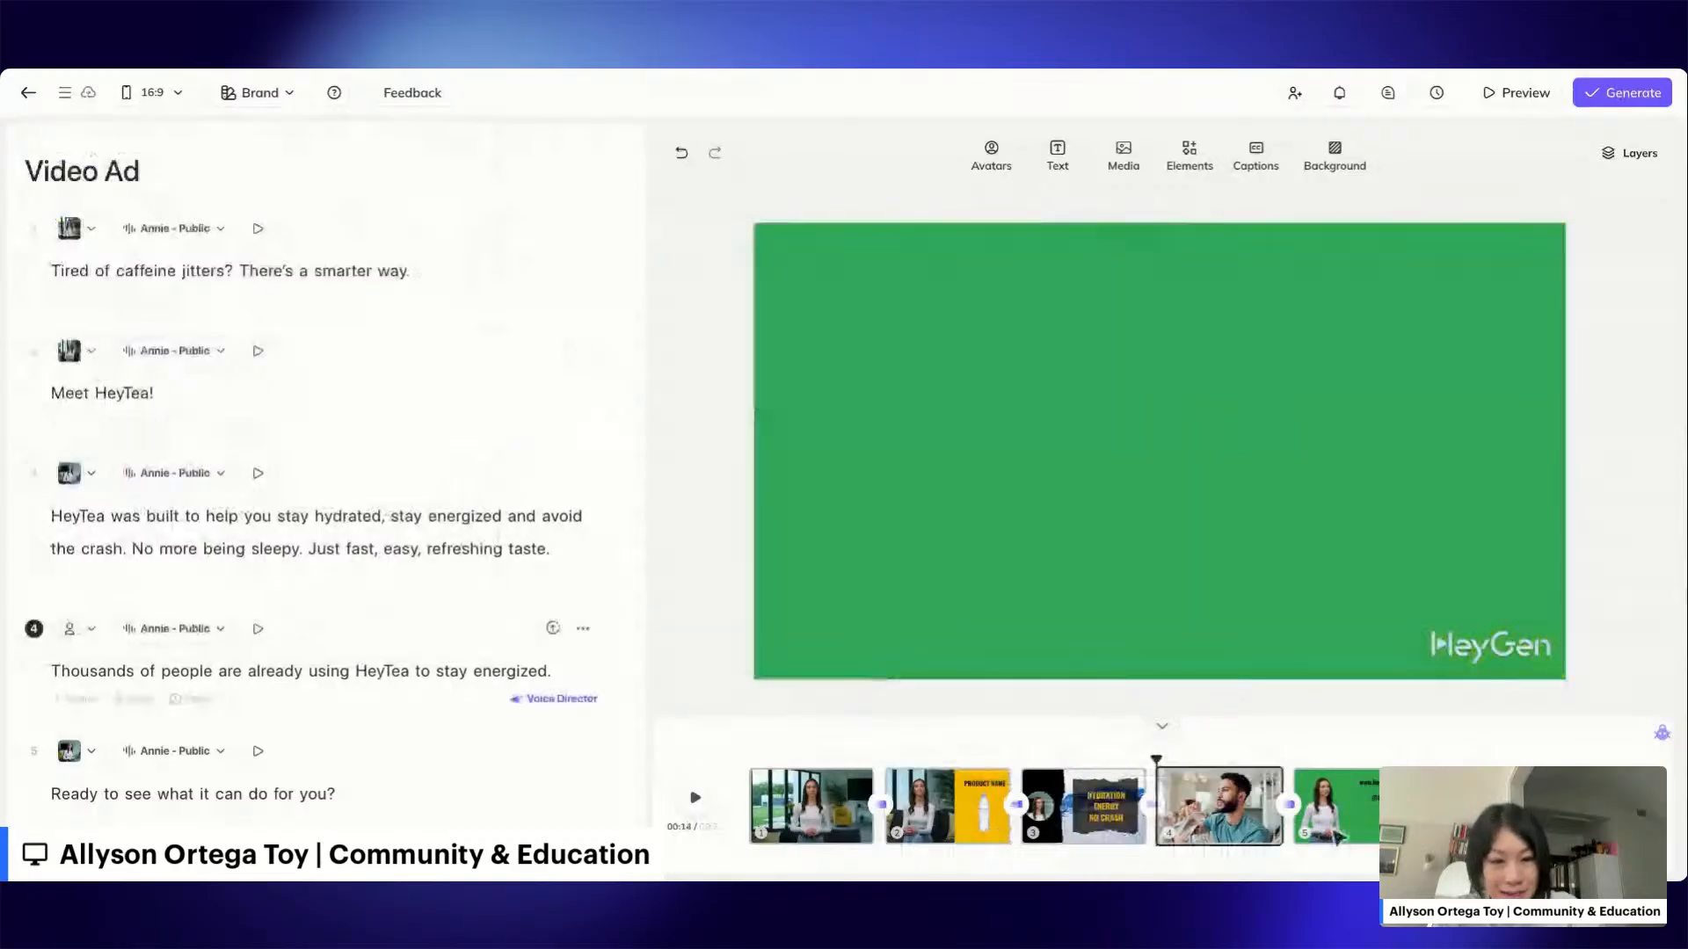
pyautogui.click(1336, 833)
pyautogui.click(1035, 827)
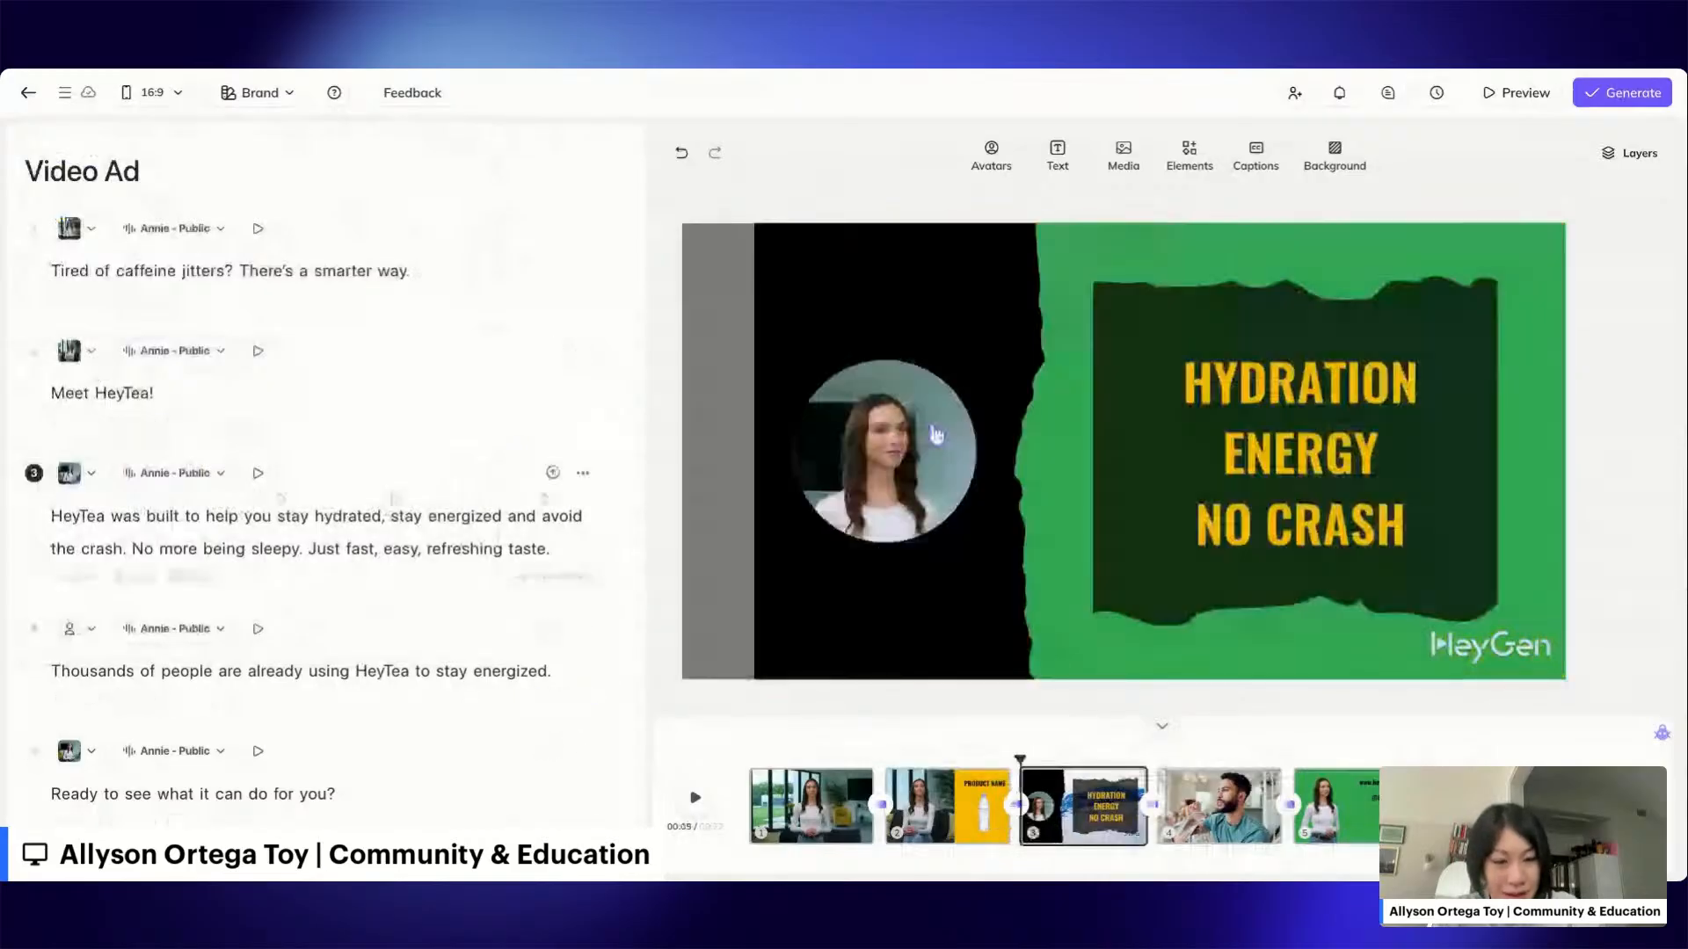
pyautogui.click(937, 435)
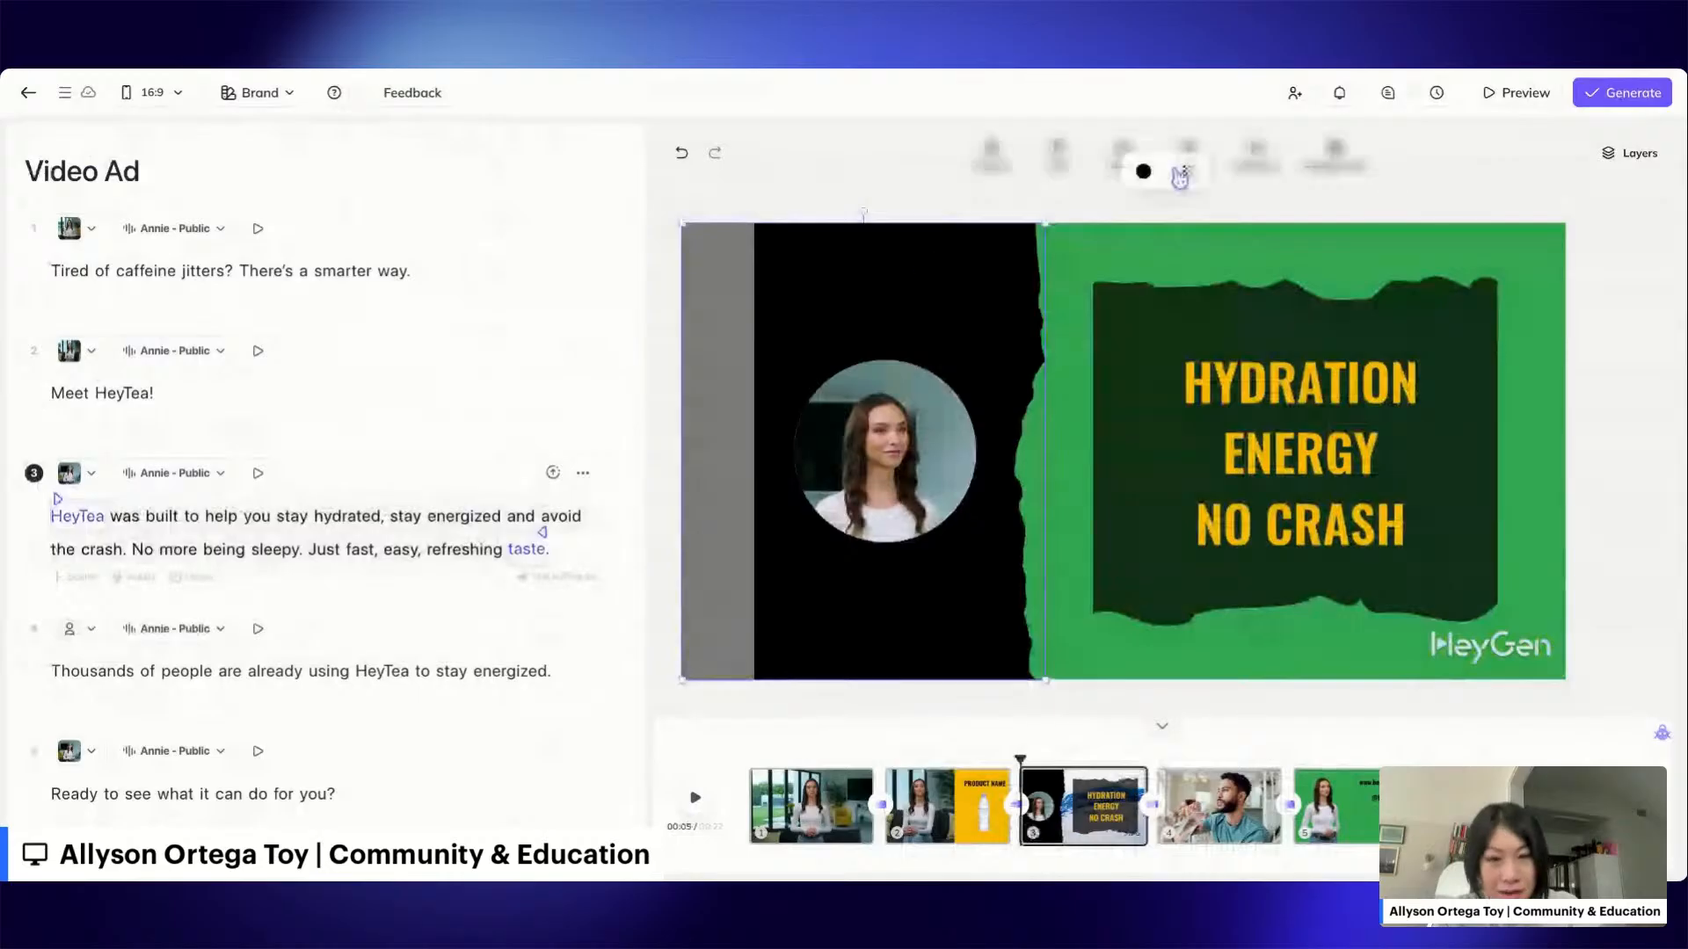
pyautogui.click(883, 180)
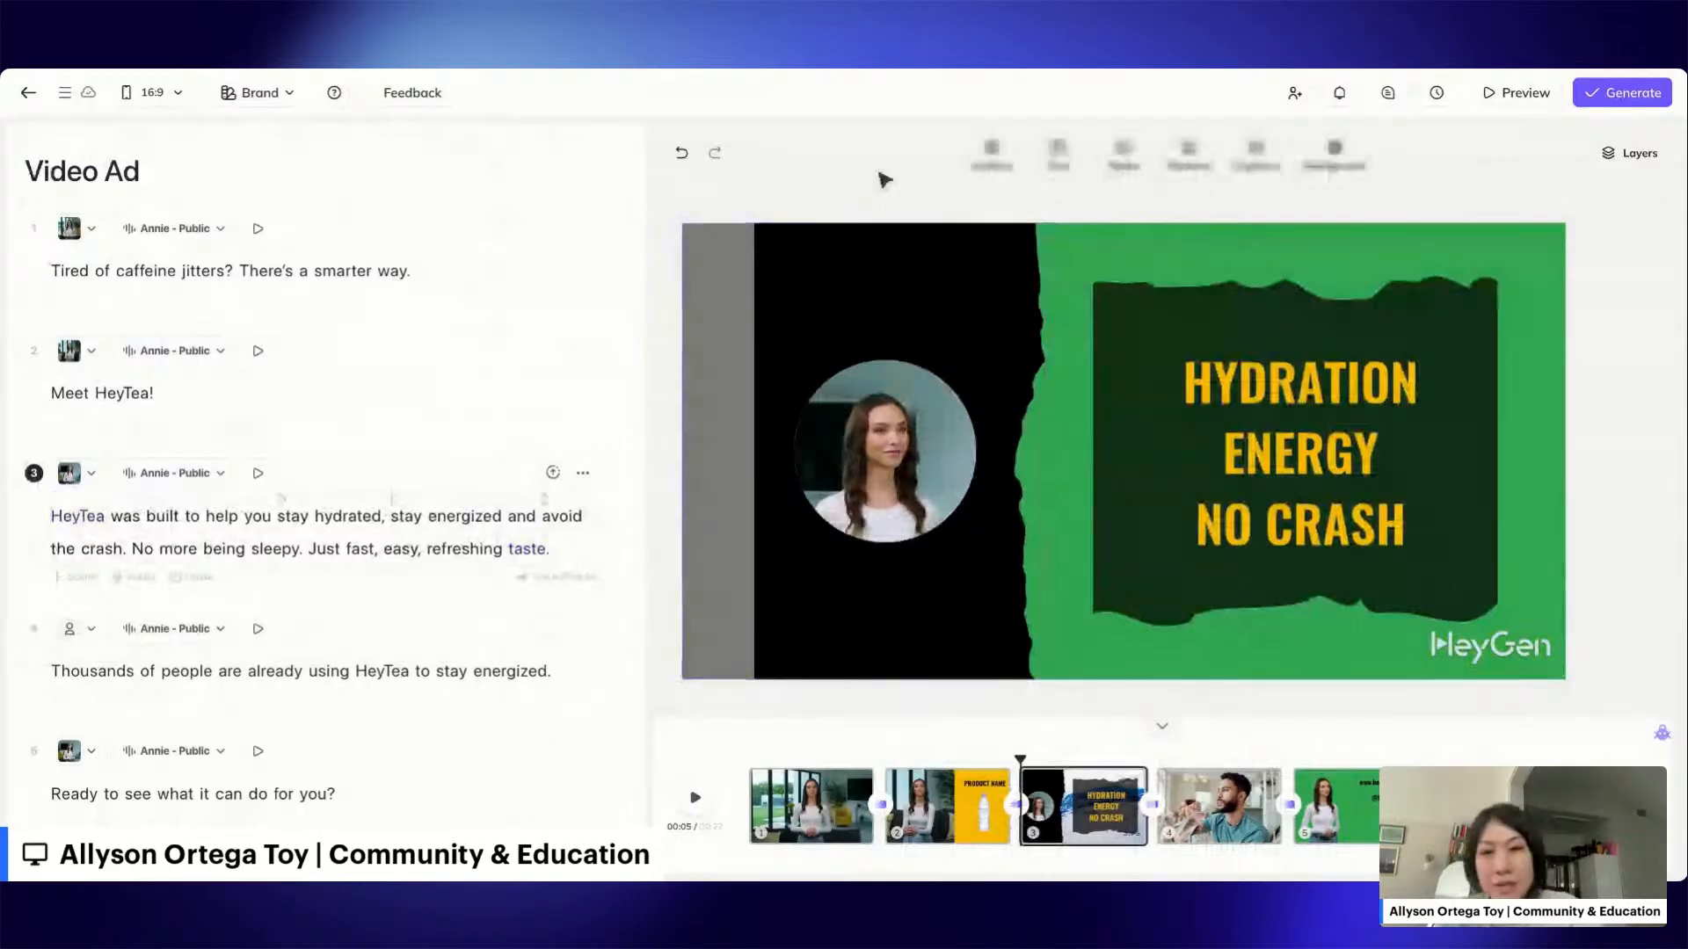
# Undo the brand kit's application to all scenes and the color shuffle on scene 2.
pyautogui.click(685, 156)
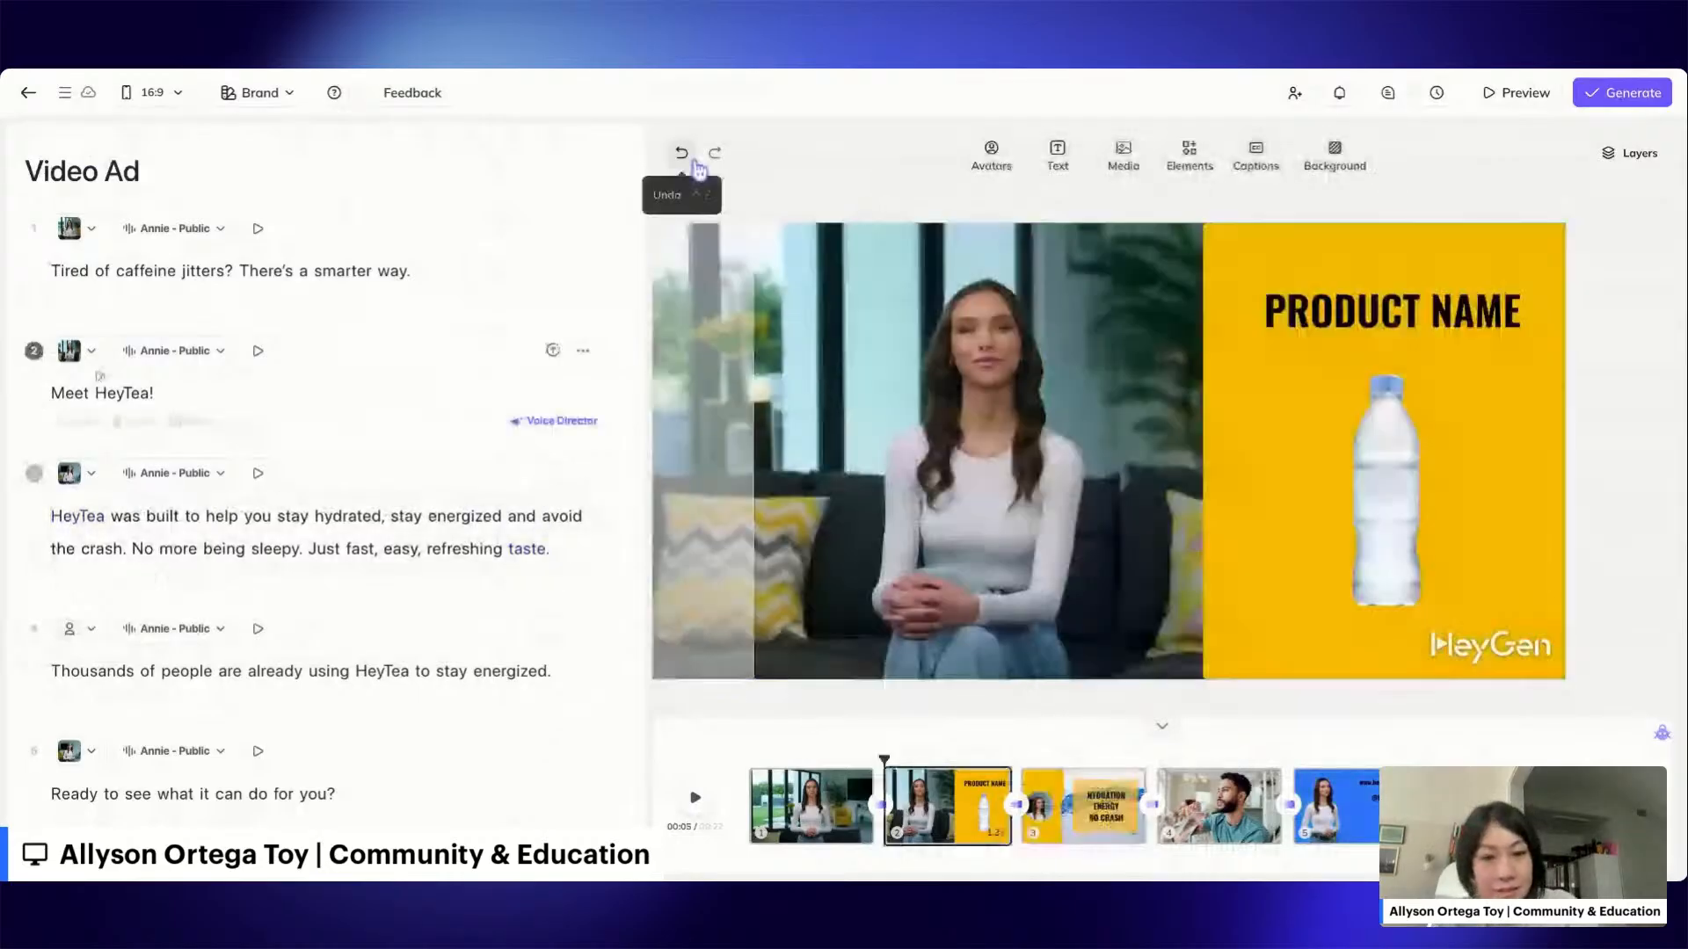
pyautogui.click(697, 165)
pyautogui.click(682, 154)
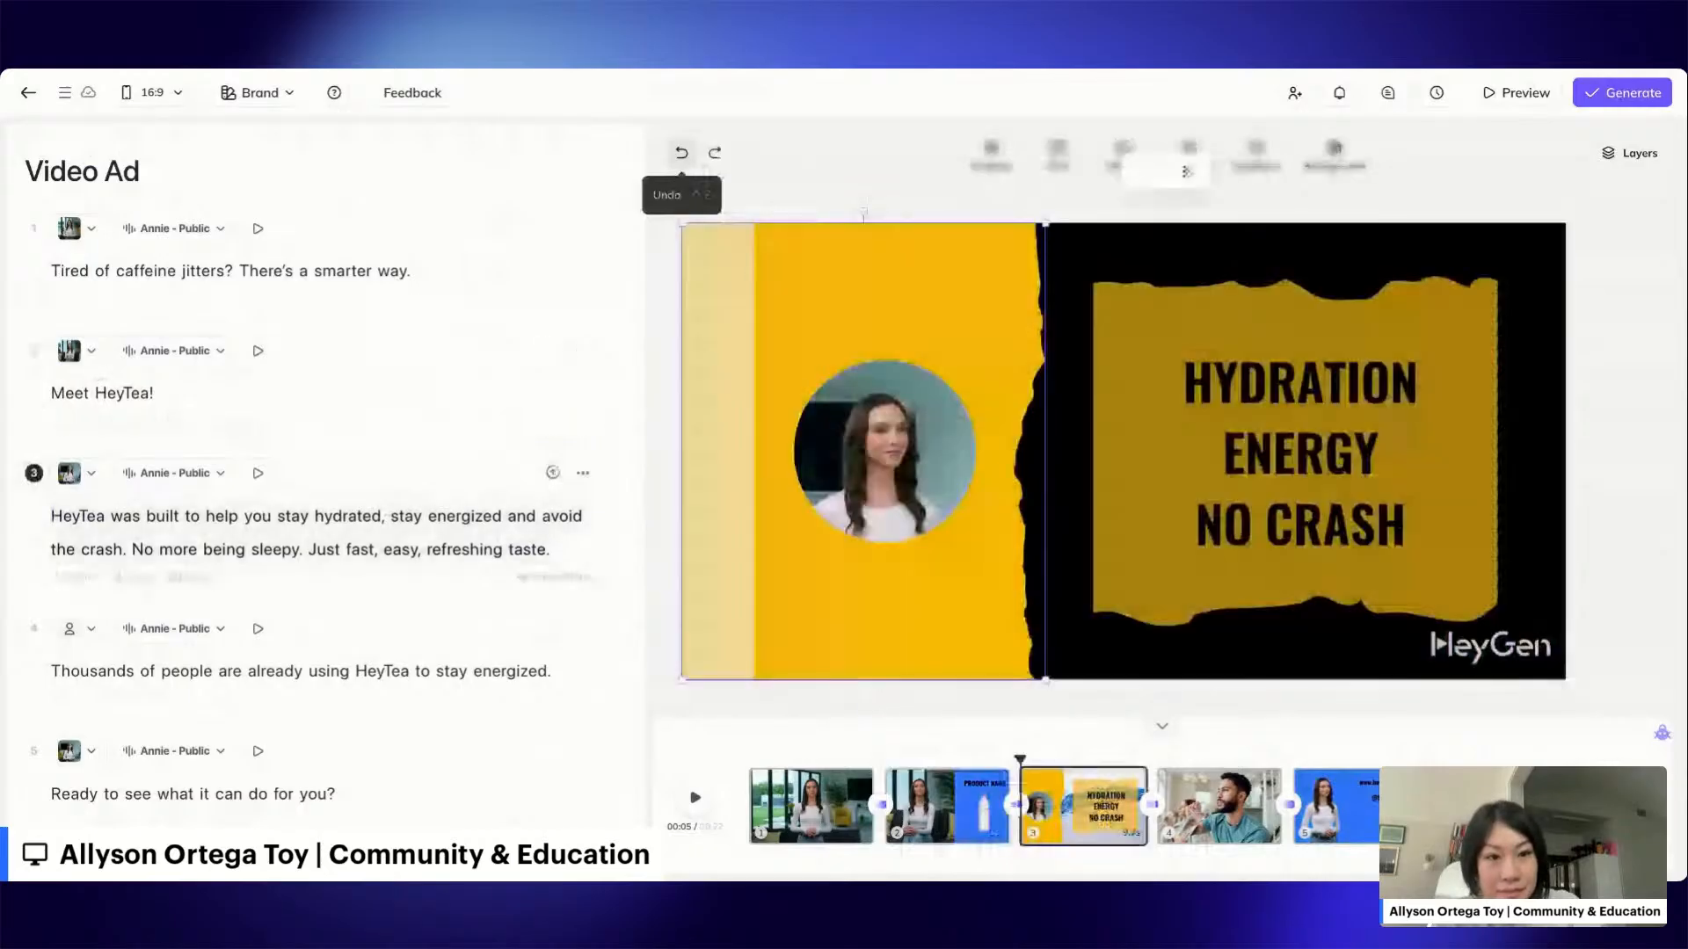
pyautogui.click(687, 155)
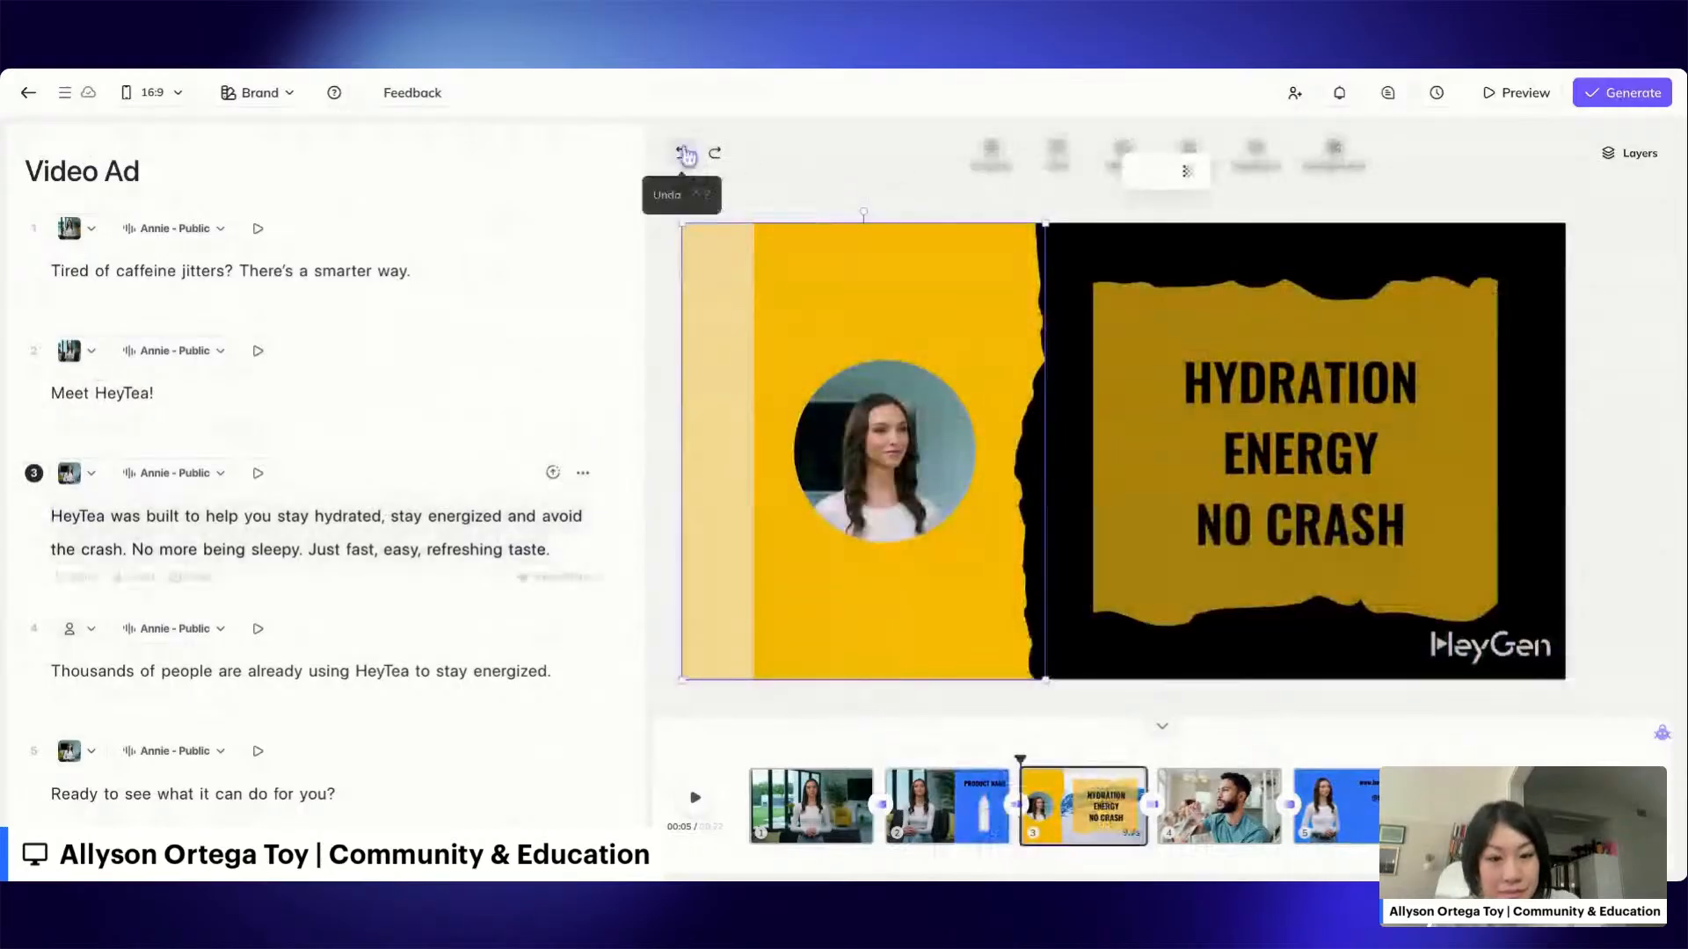
# Copy the hex color code of the yellow torn-paper shape behind scene 3's avatar.
pyautogui.click(903, 805)
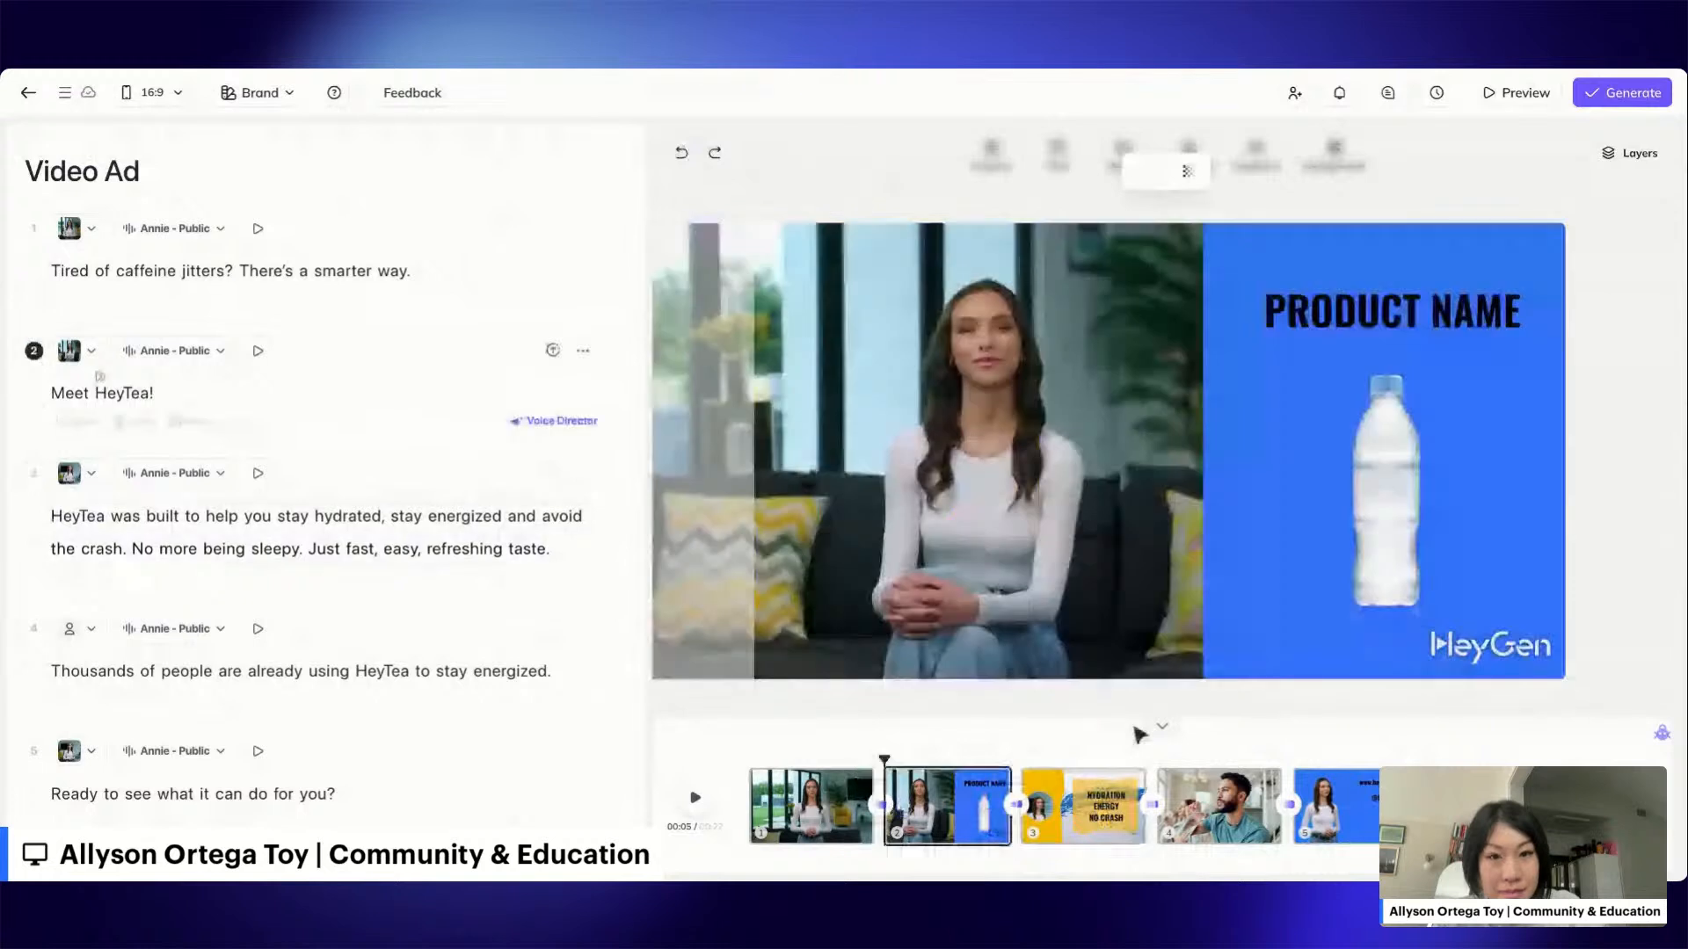
pyautogui.click(1105, 795)
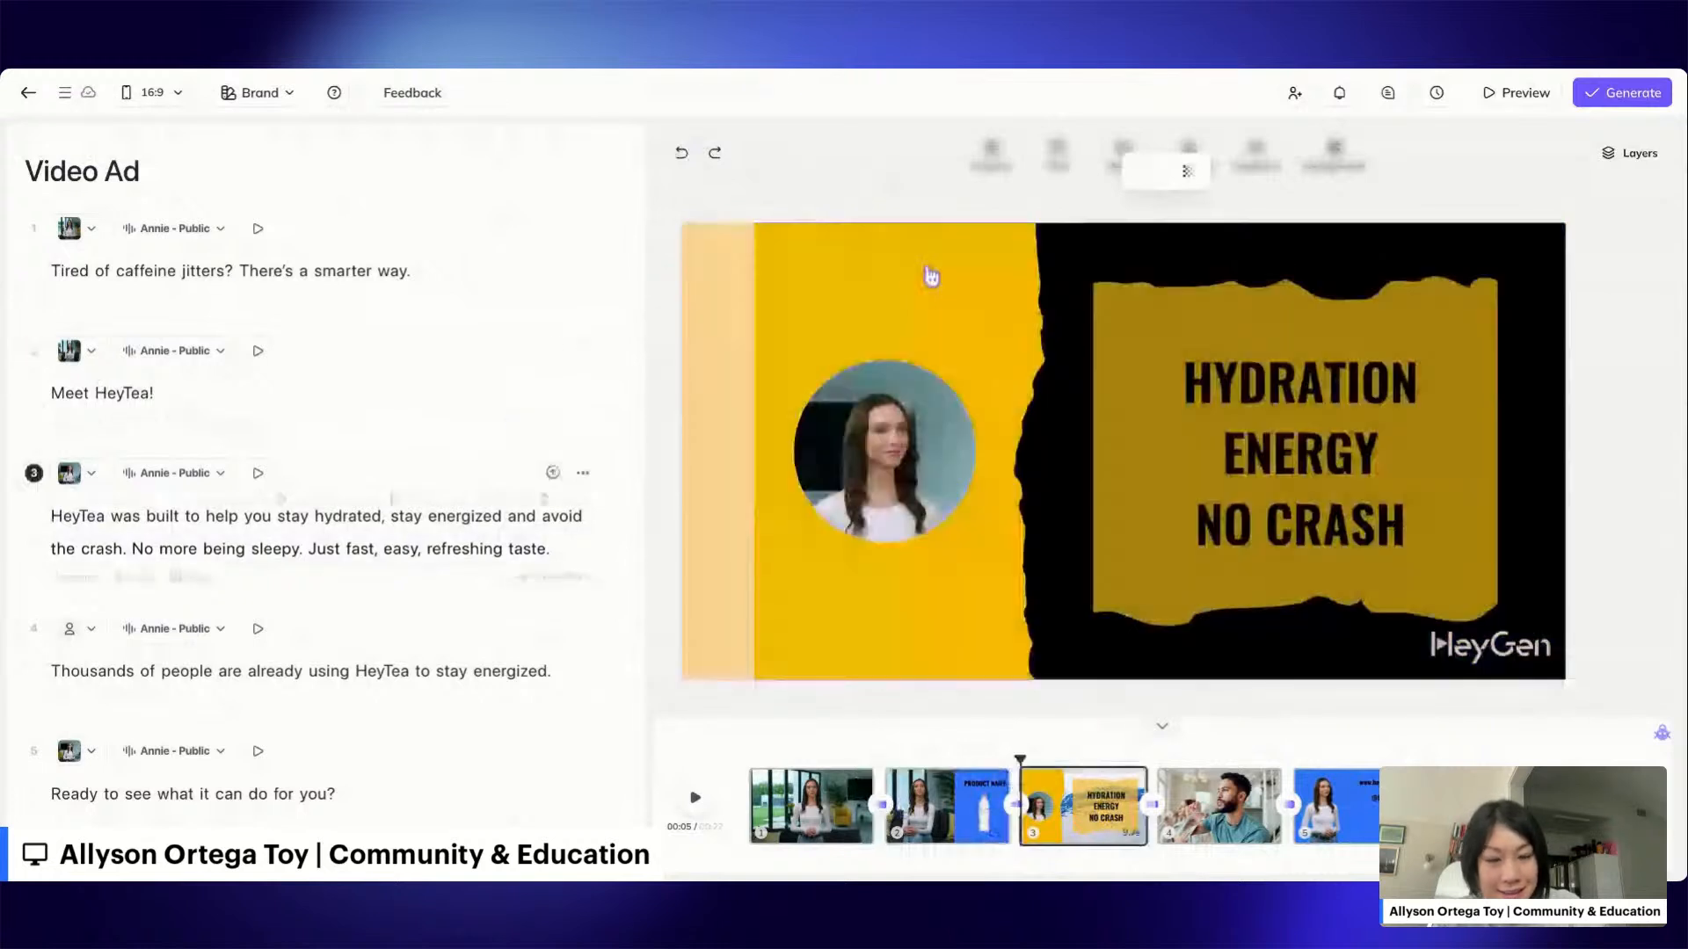
pyautogui.click(931, 275)
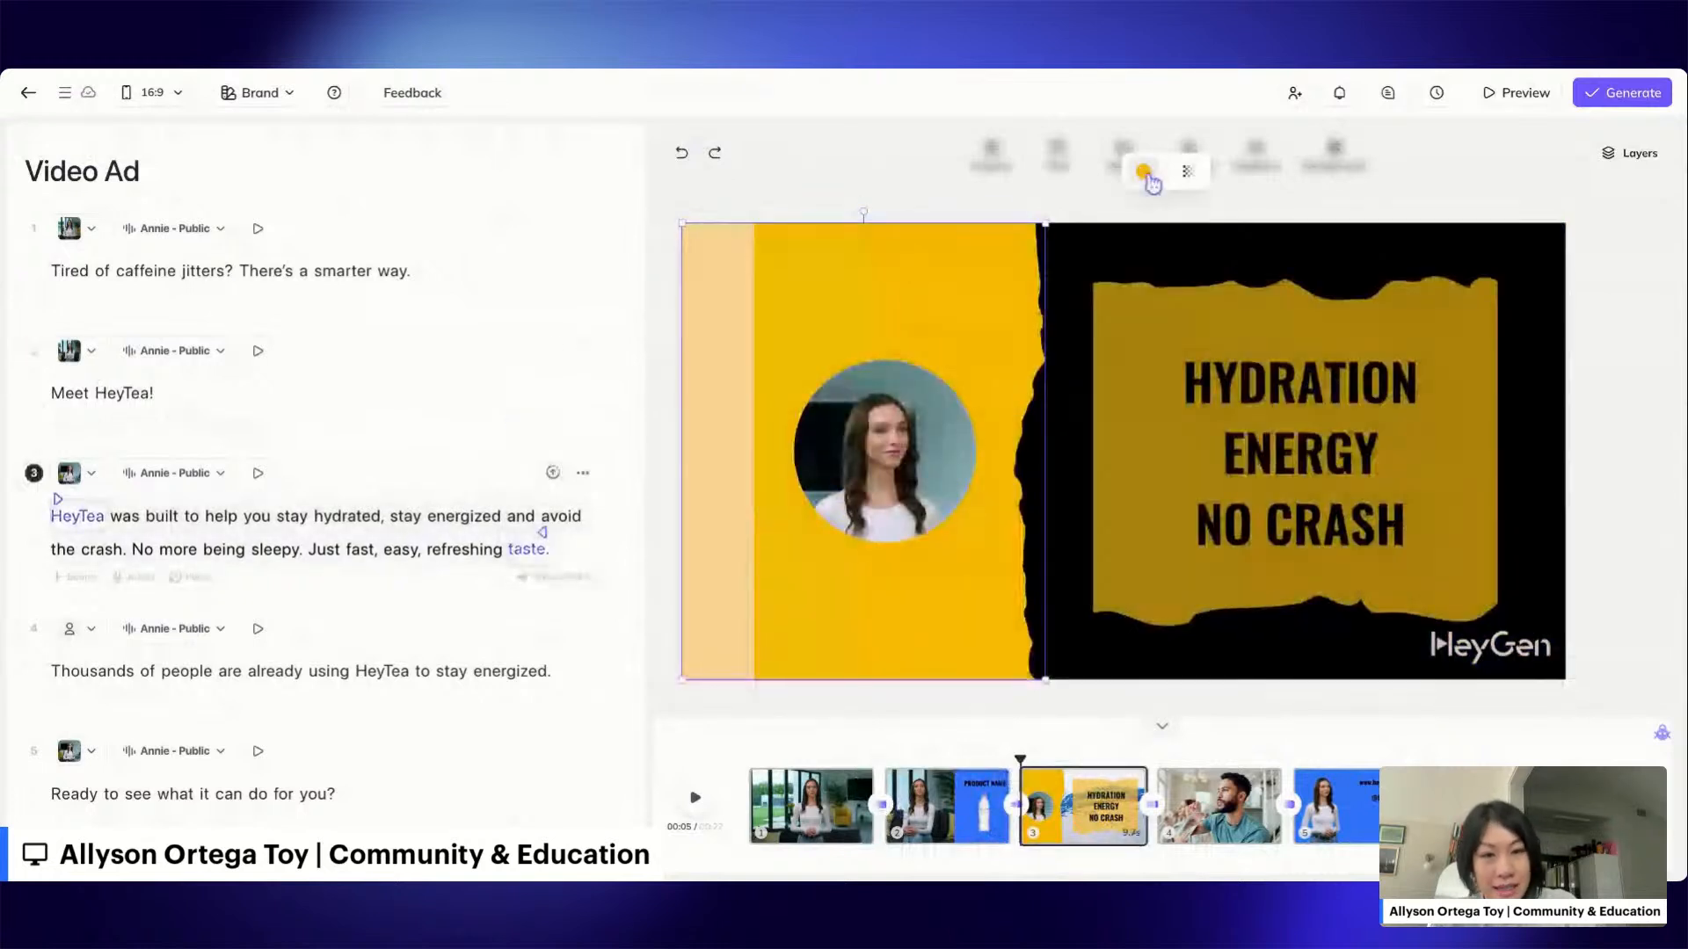
pyautogui.click(1141, 171)
pyautogui.click(1105, 457)
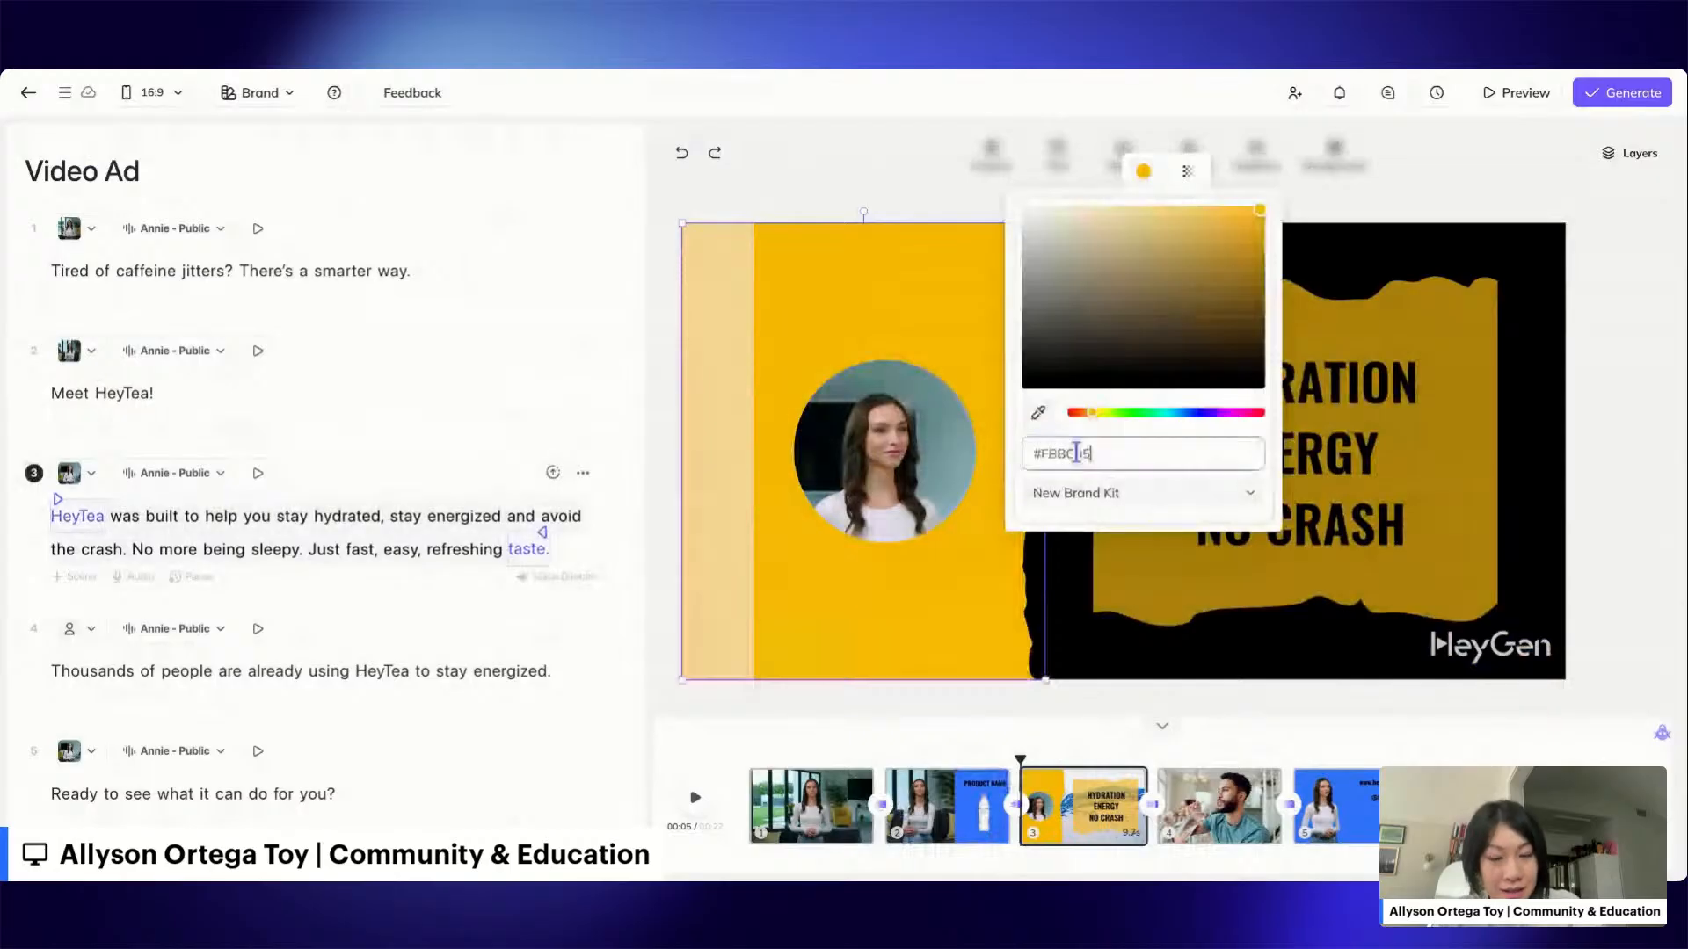
pyautogui.click(879, 167)
# Set the color of scene 2's panel behind the product name and bottle to #FBBC05.
pyautogui.click(957, 802)
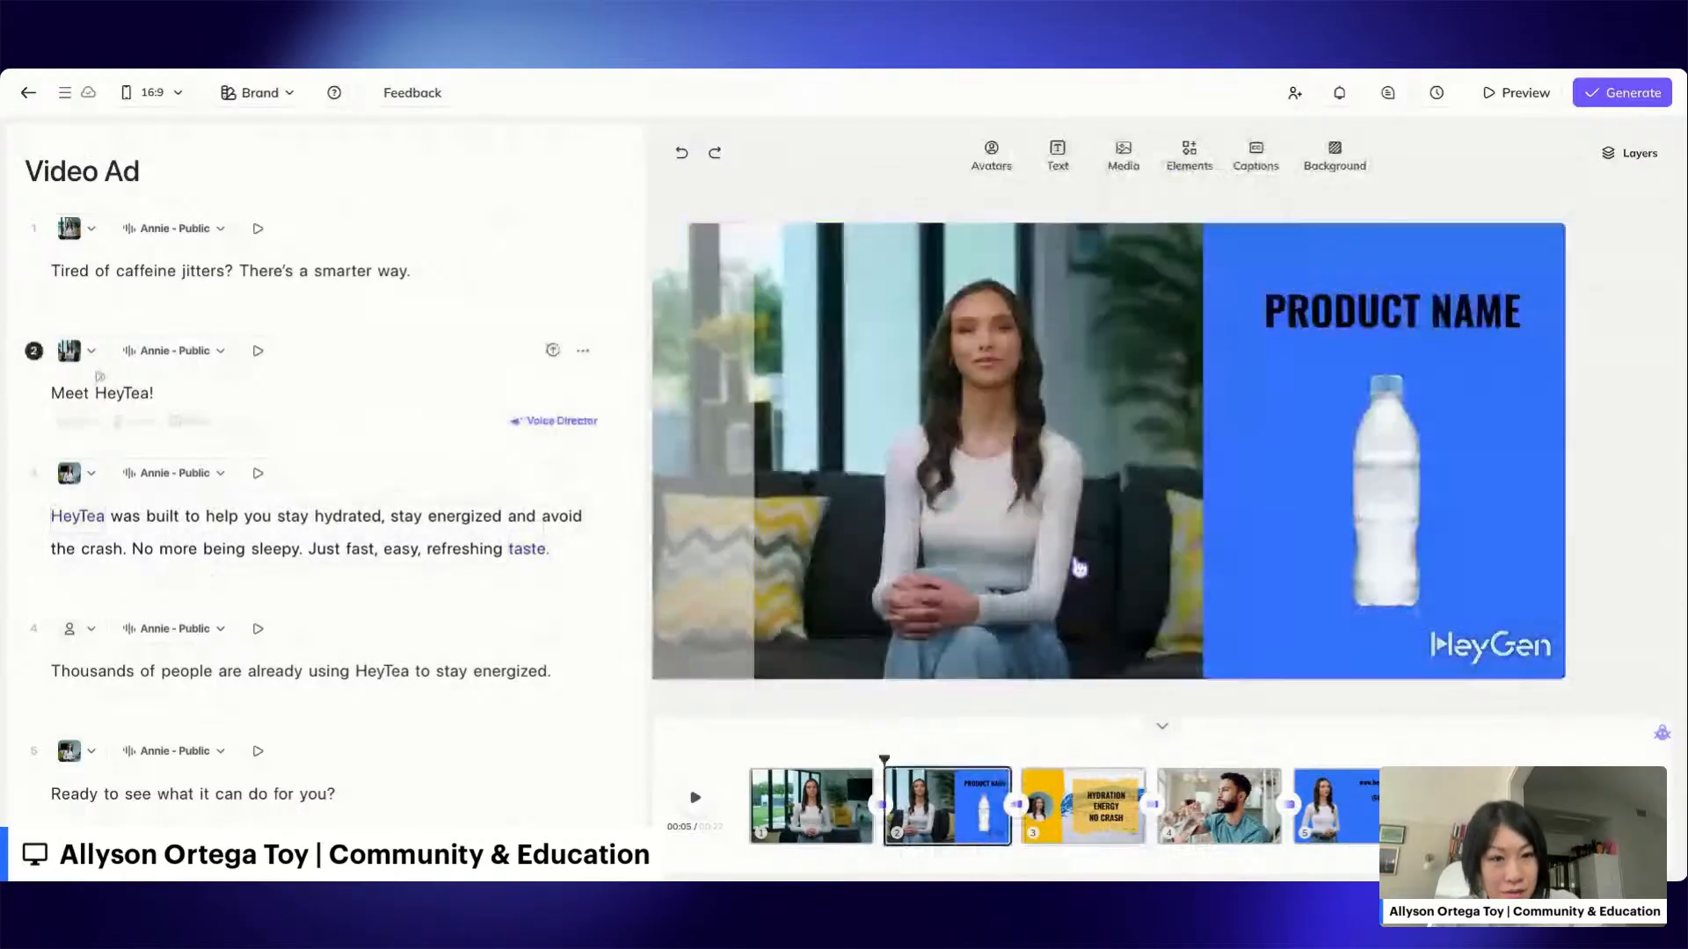
pyautogui.click(1326, 264)
pyautogui.click(1055, 173)
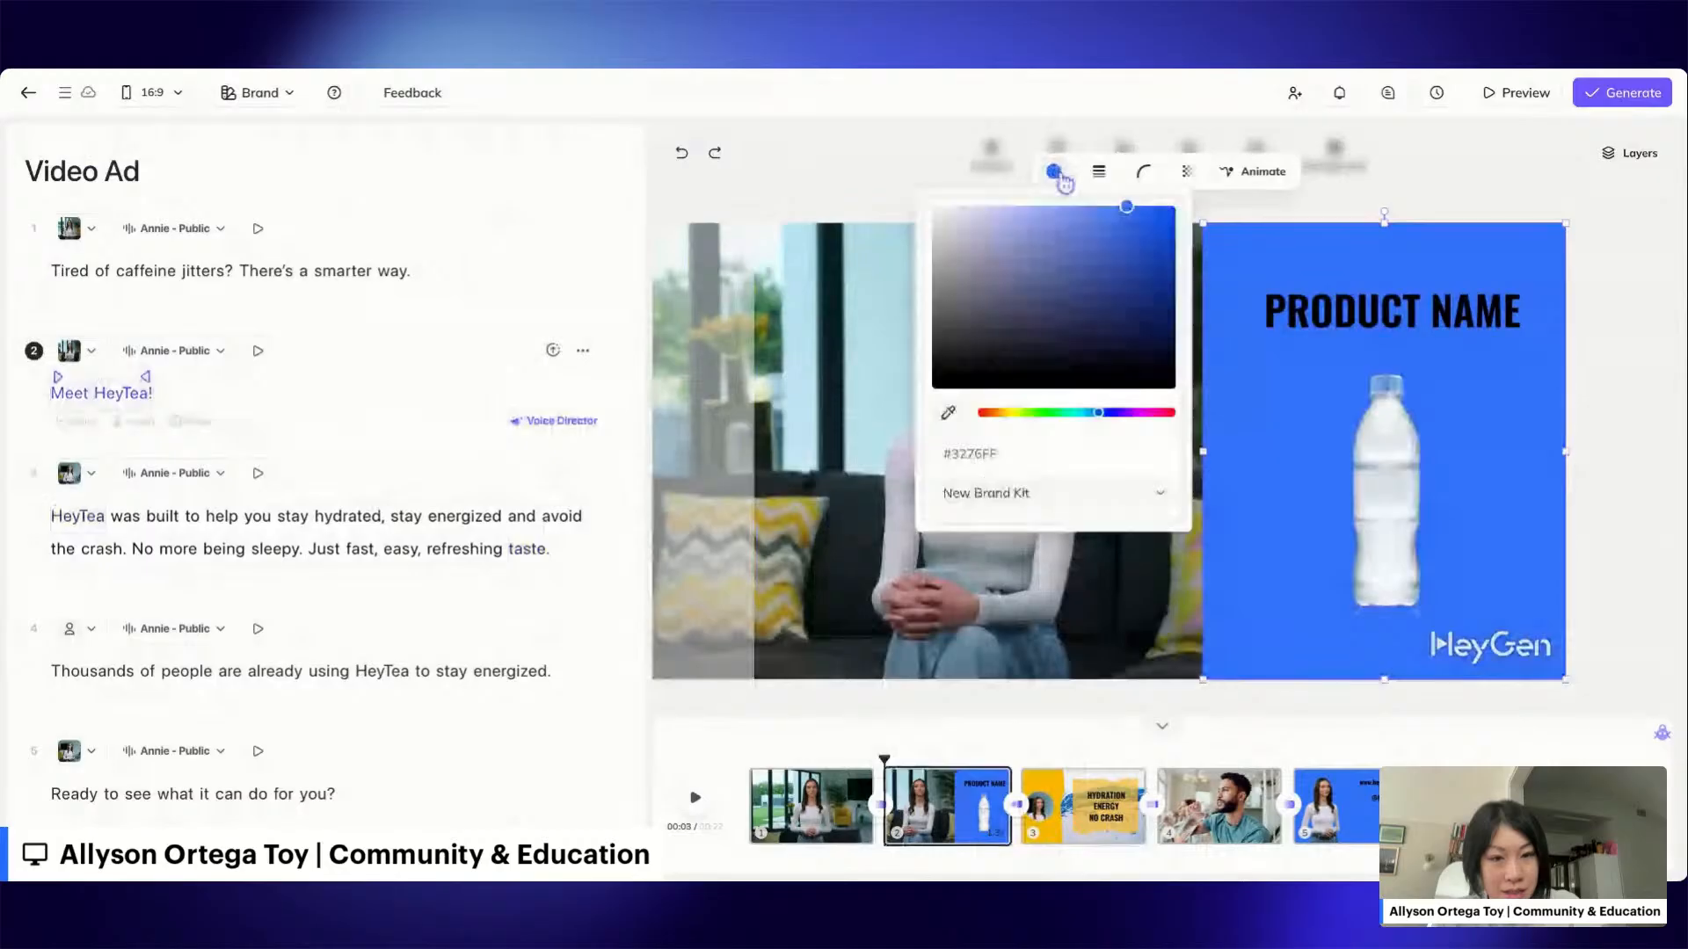
pyautogui.click(1046, 454)
pyautogui.write('#FBBC05')
pyautogui.press('Return')
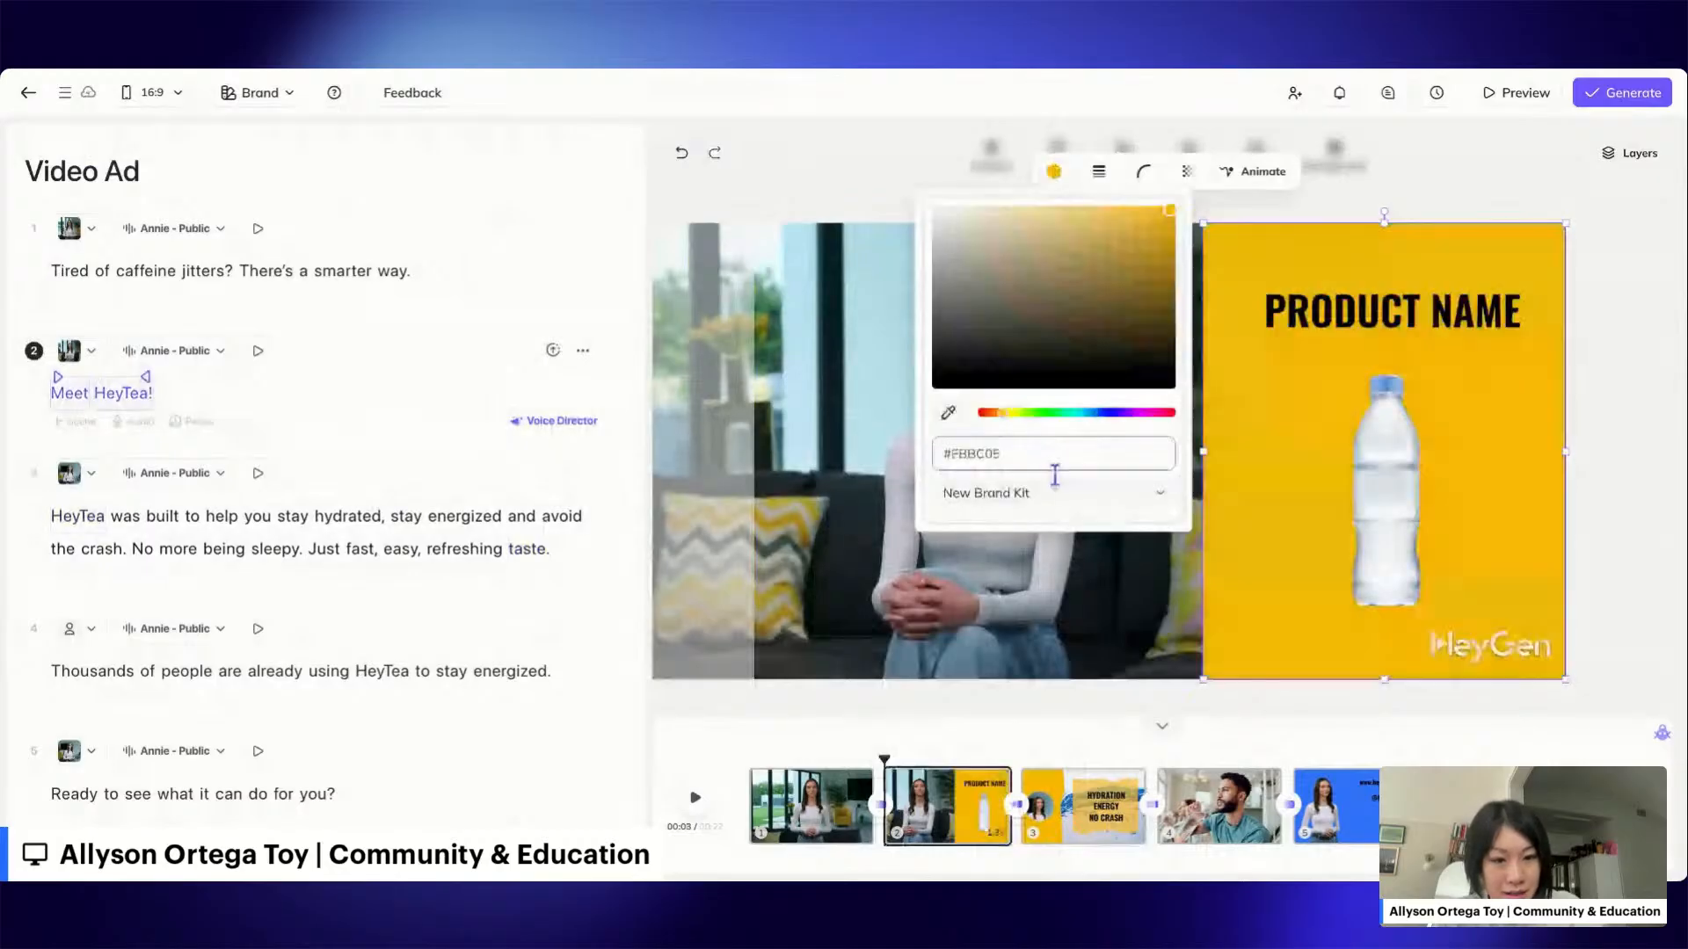
# Set scene 5's background to the custom color #FBBC05.
pyautogui.click(1359, 796)
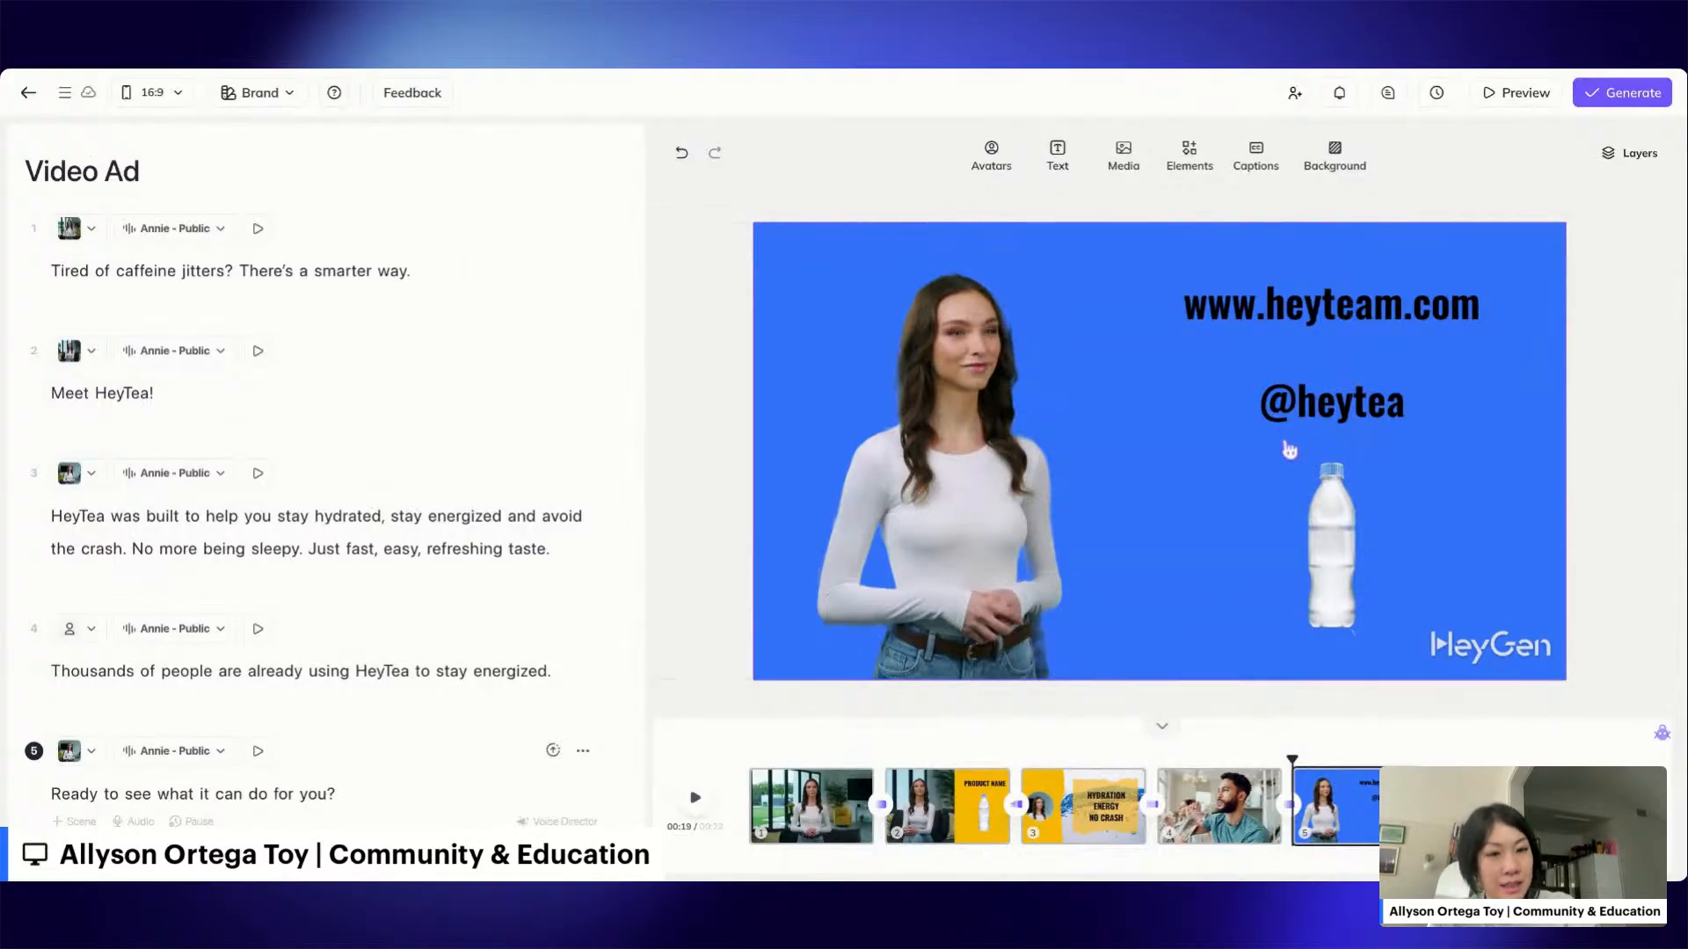
pyautogui.click(1334, 155)
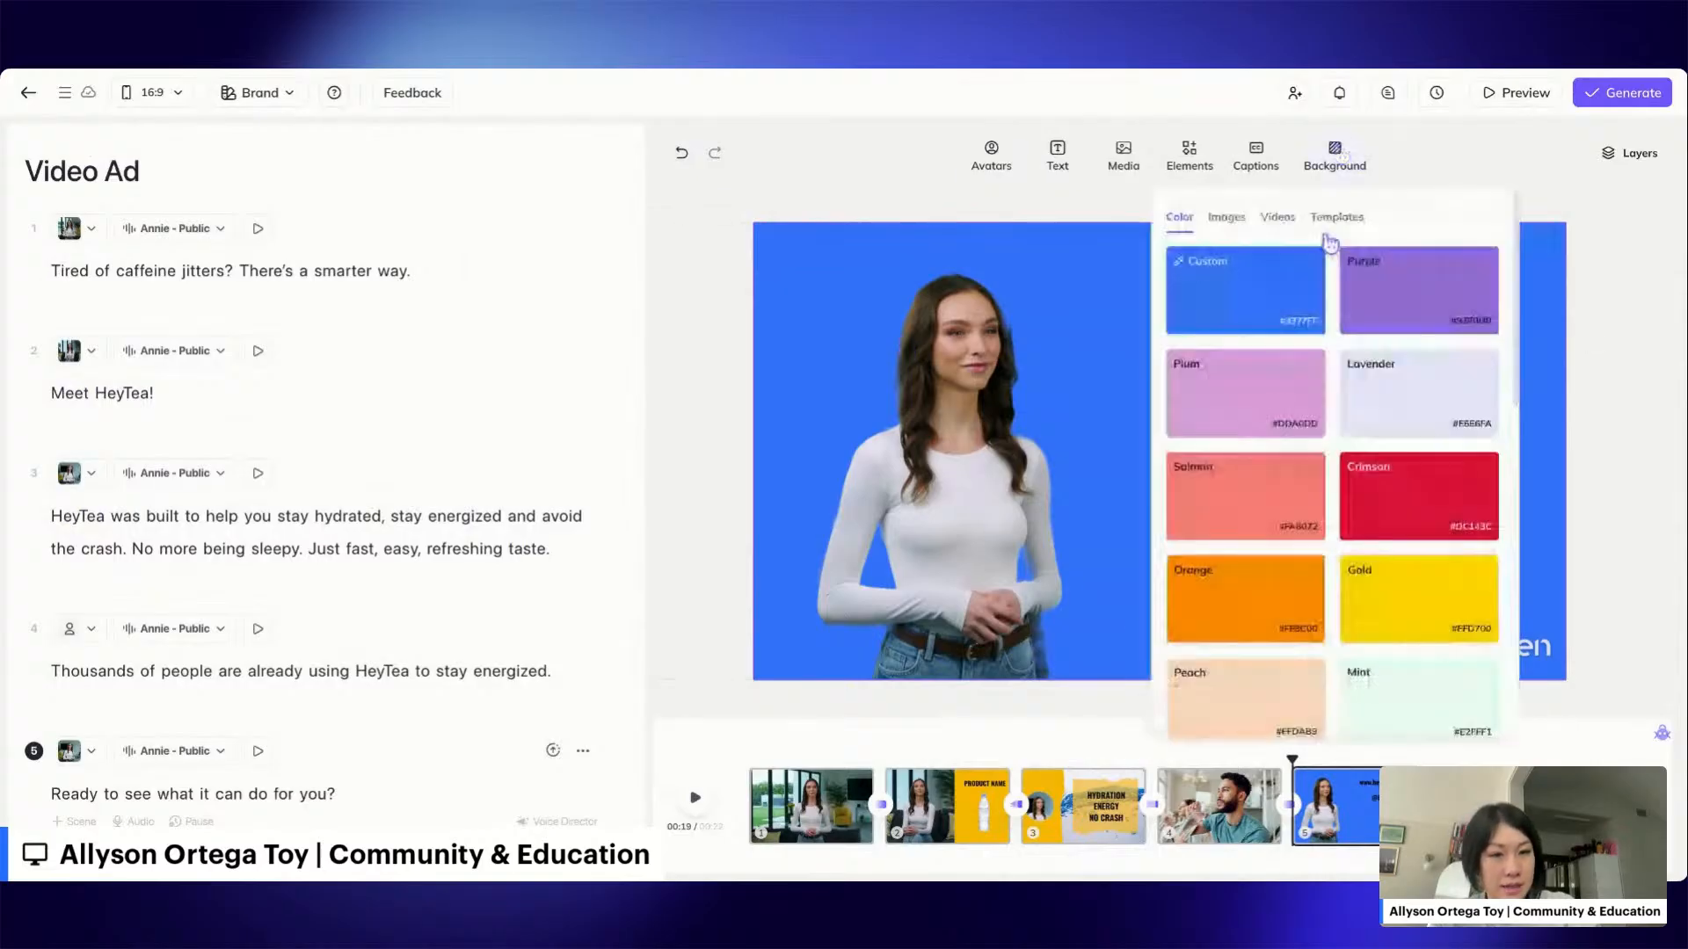
pyautogui.click(1209, 296)
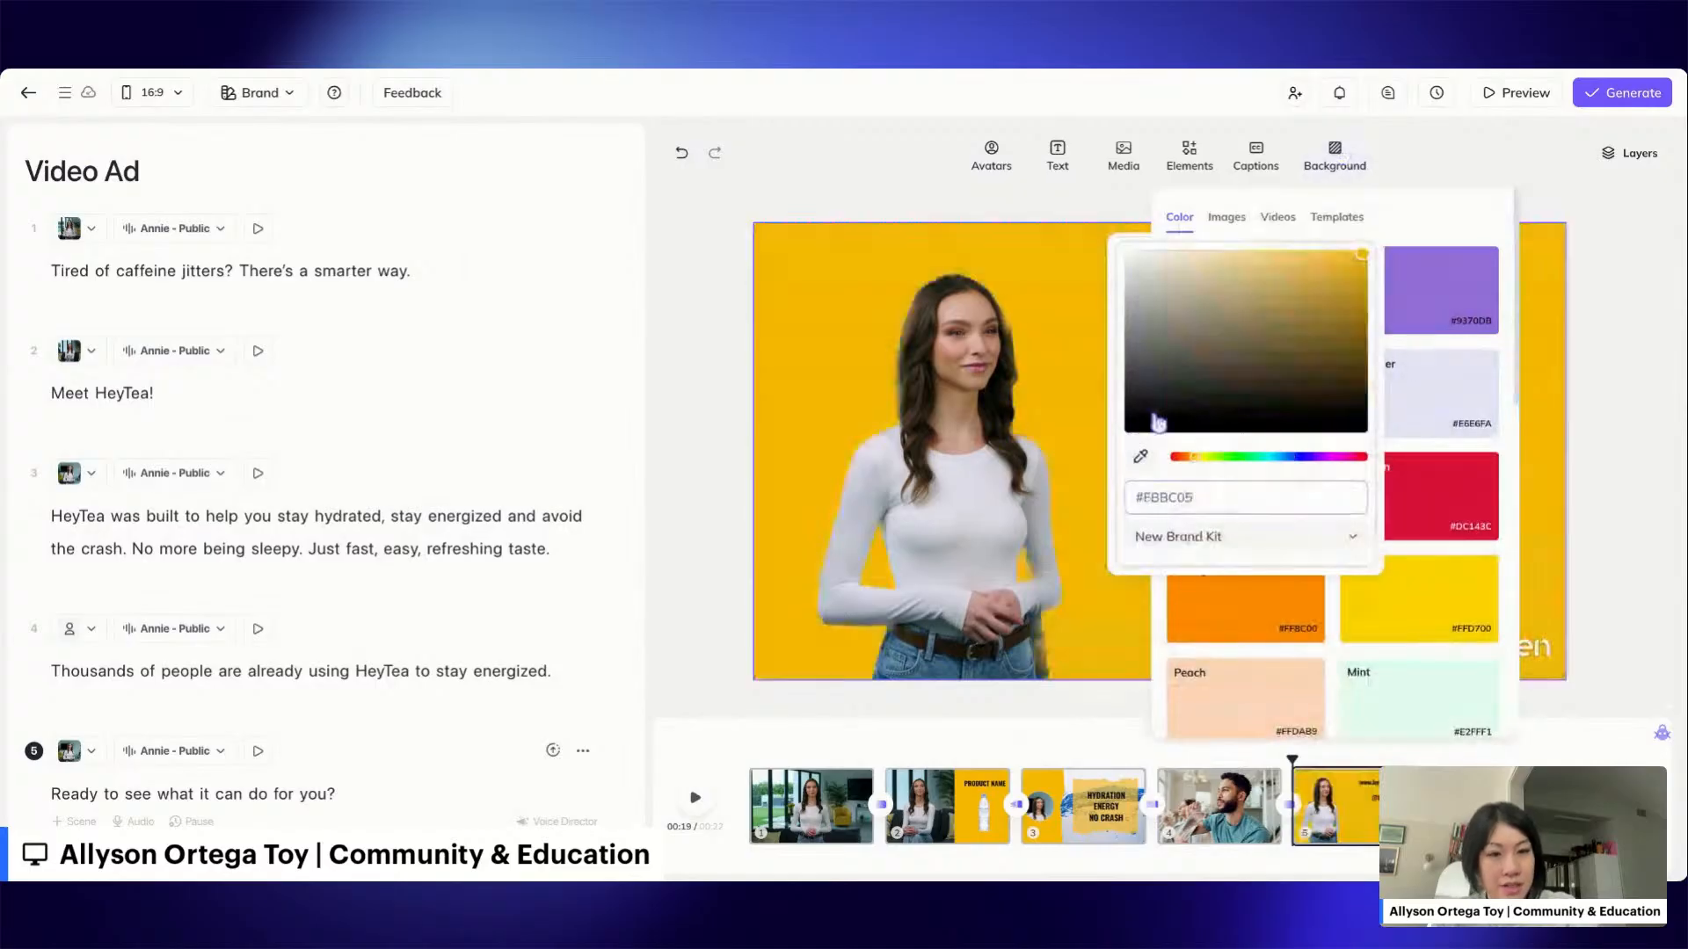
pyautogui.click(898, 202)
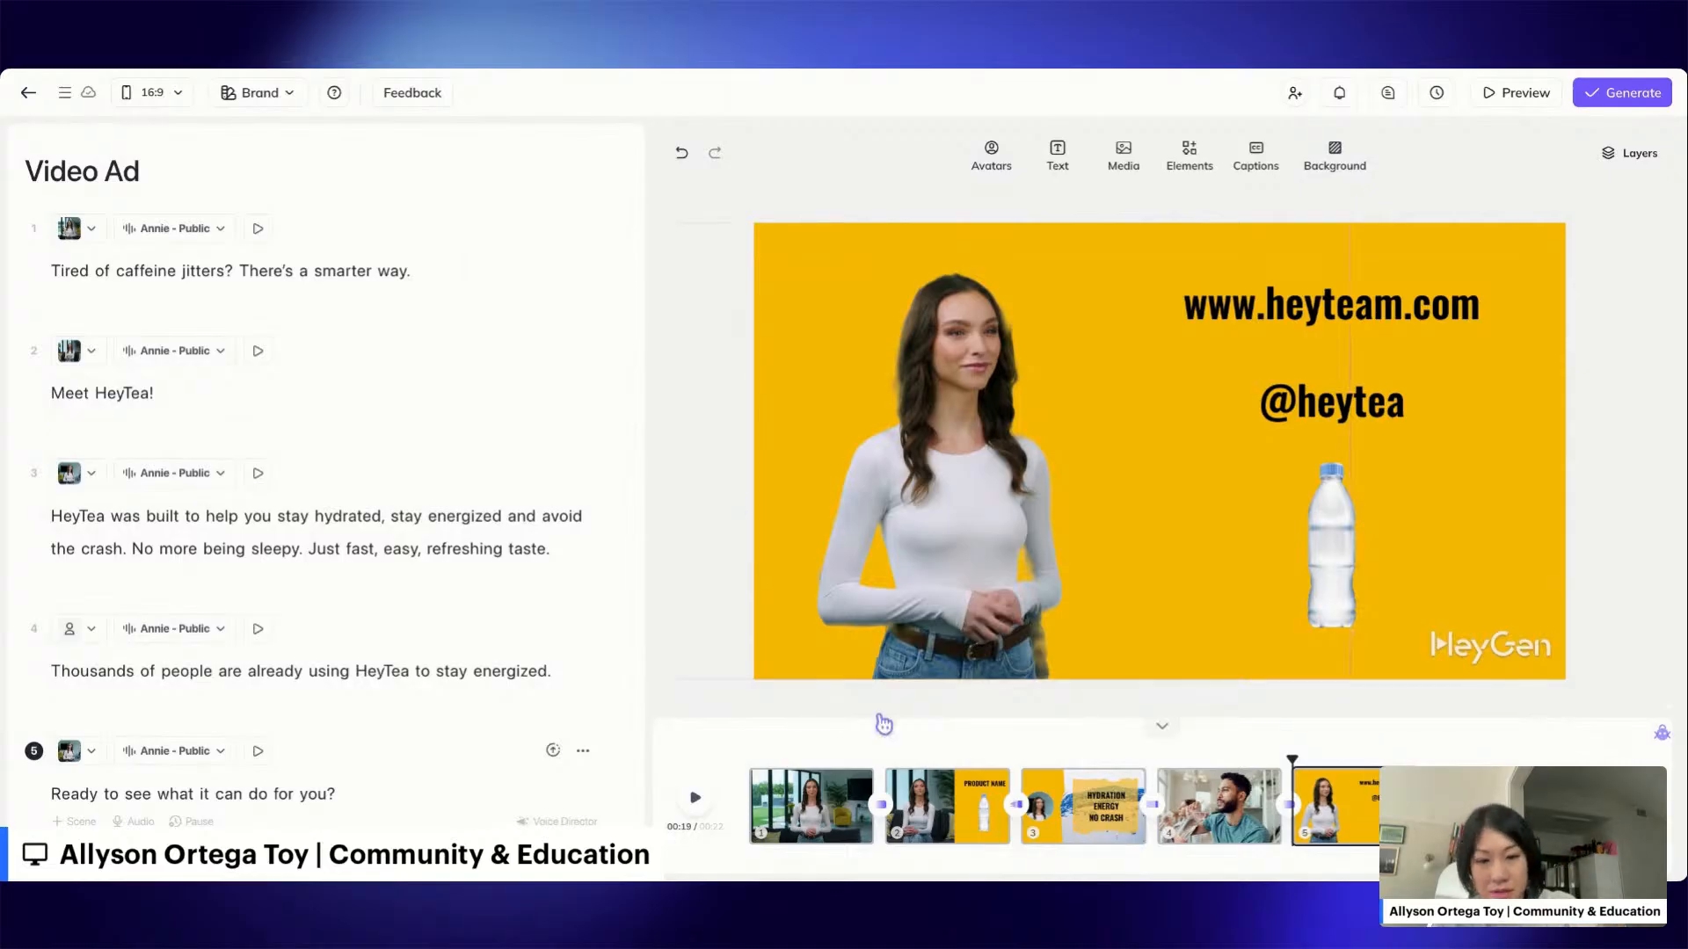
# Open scene 1 and check the alternative looks offered for its avatar.
pyautogui.click(828, 823)
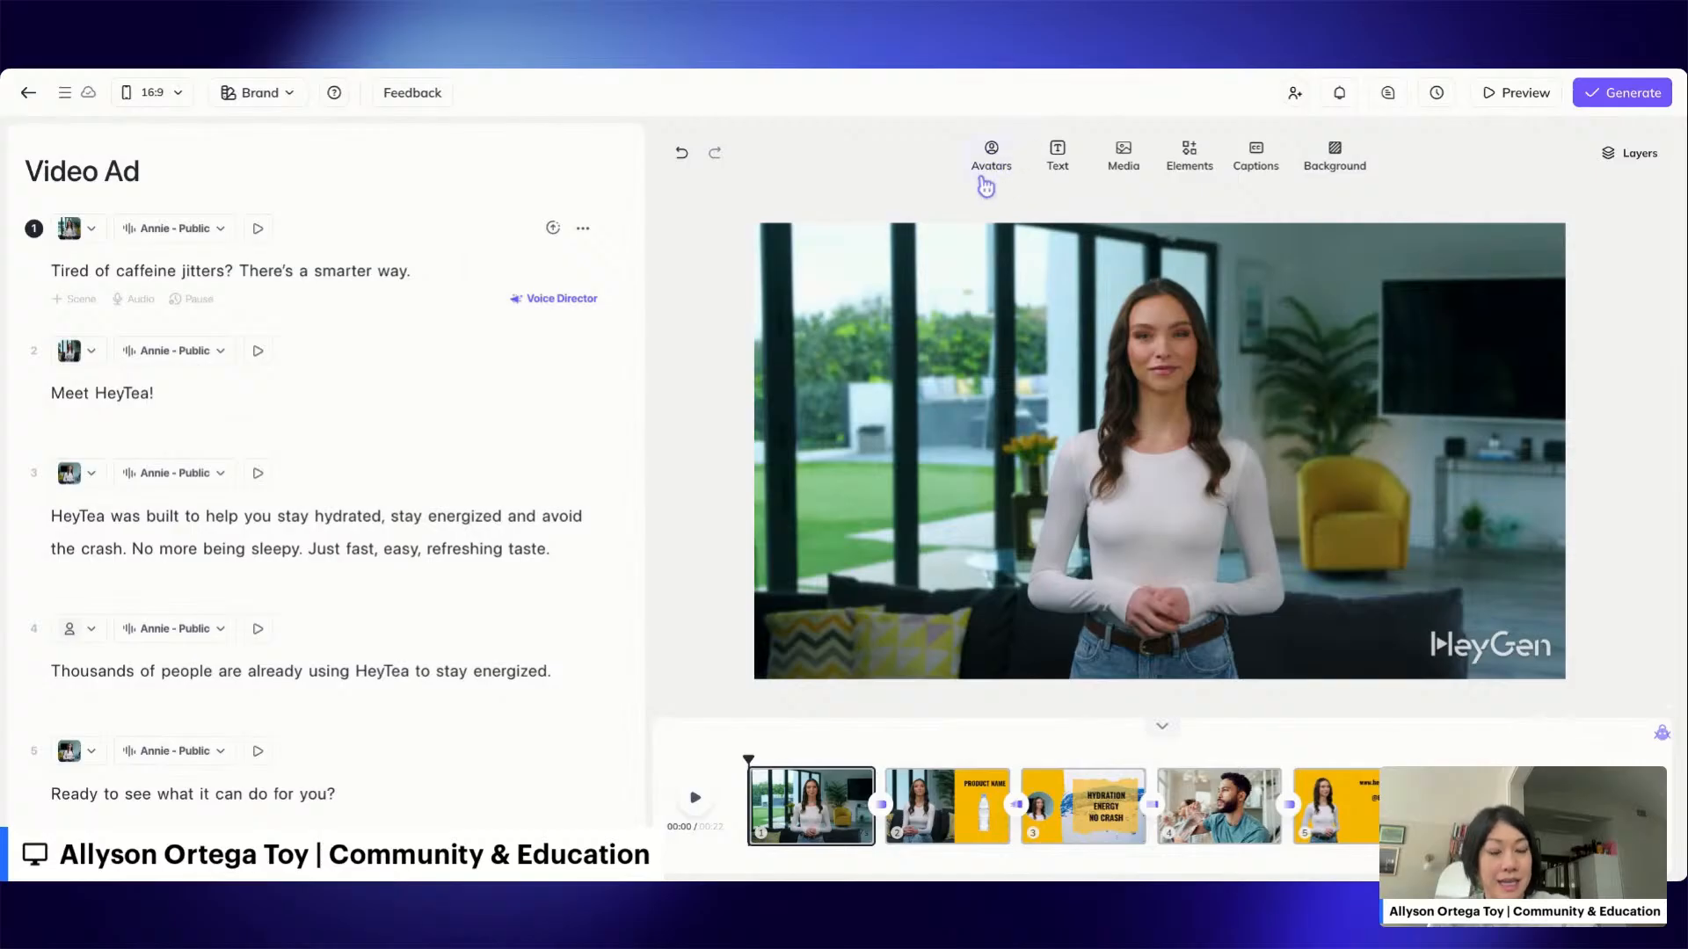
pyautogui.click(989, 147)
pyautogui.click(877, 156)
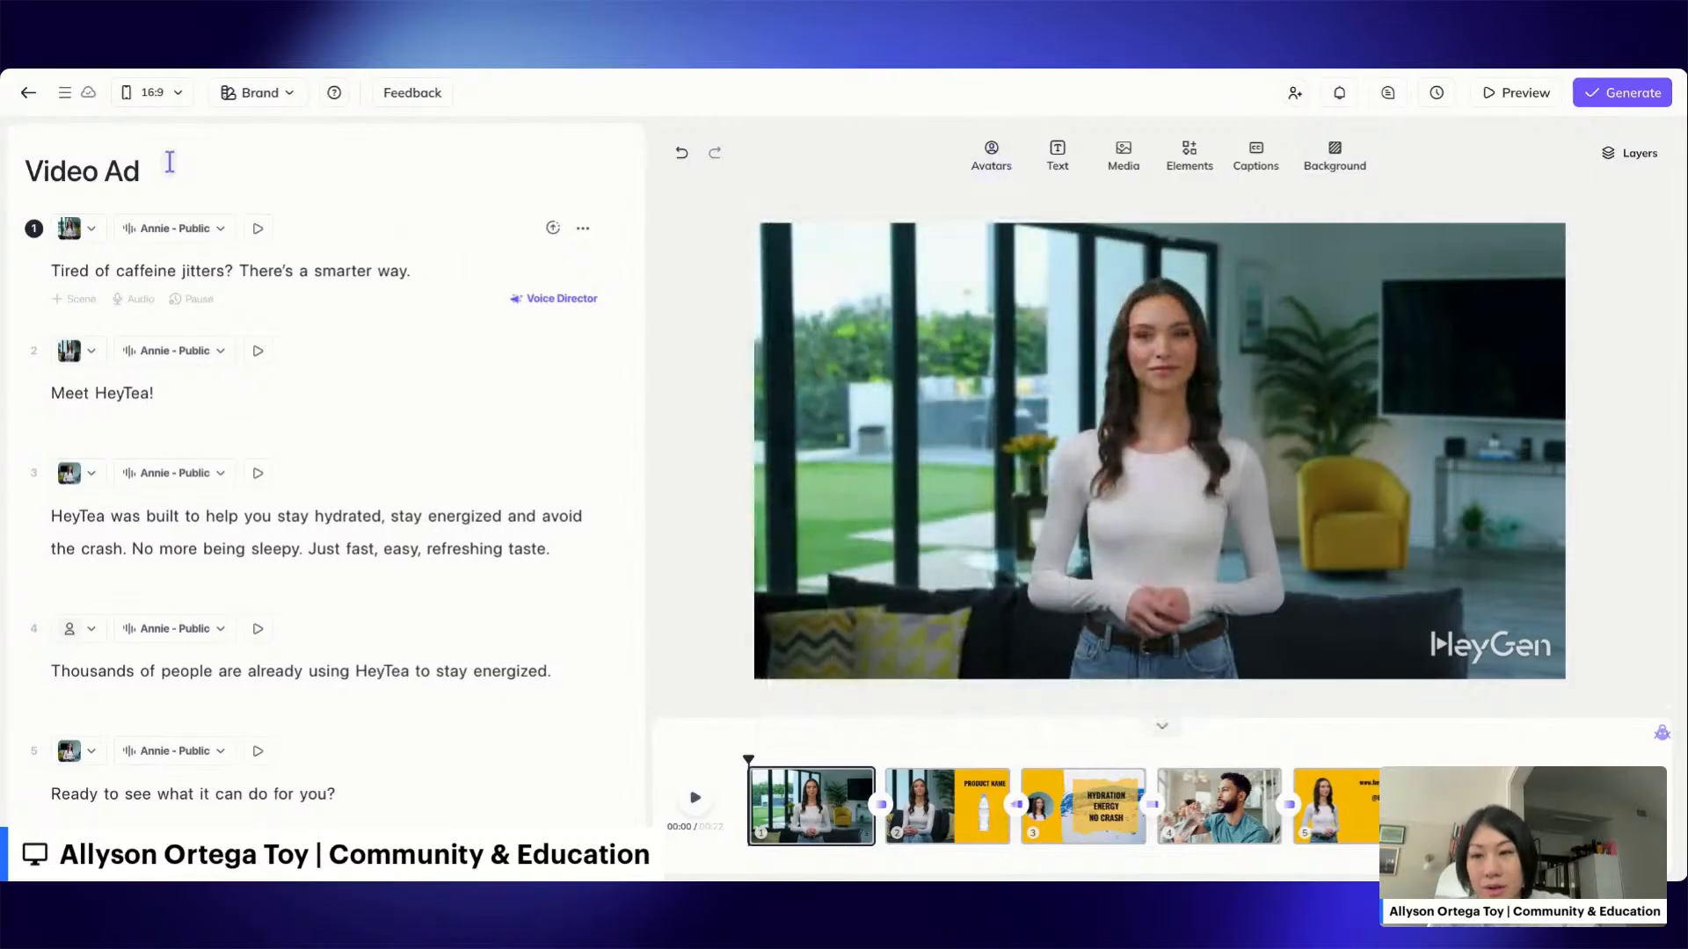
pyautogui.click(84, 242)
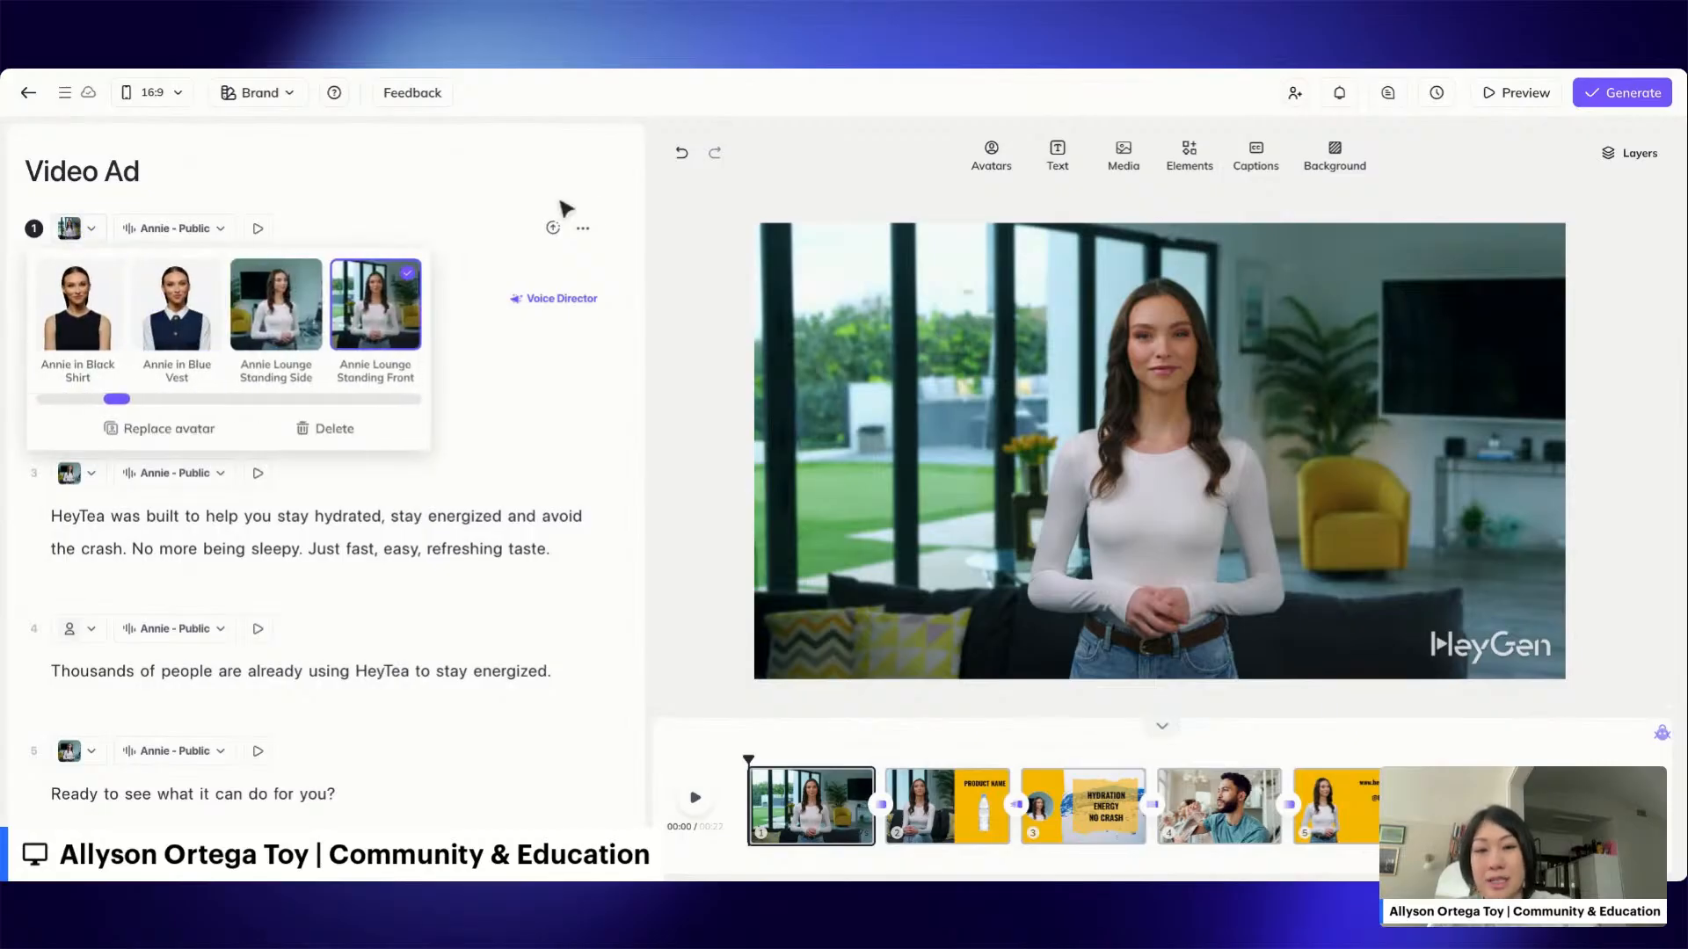
pyautogui.click(838, 192)
# Replace scene 1's avatar with the Annie Casual look sitting in the yellow armchair beside the gray sofa, with the whole chair in view.
pyautogui.click(991, 149)
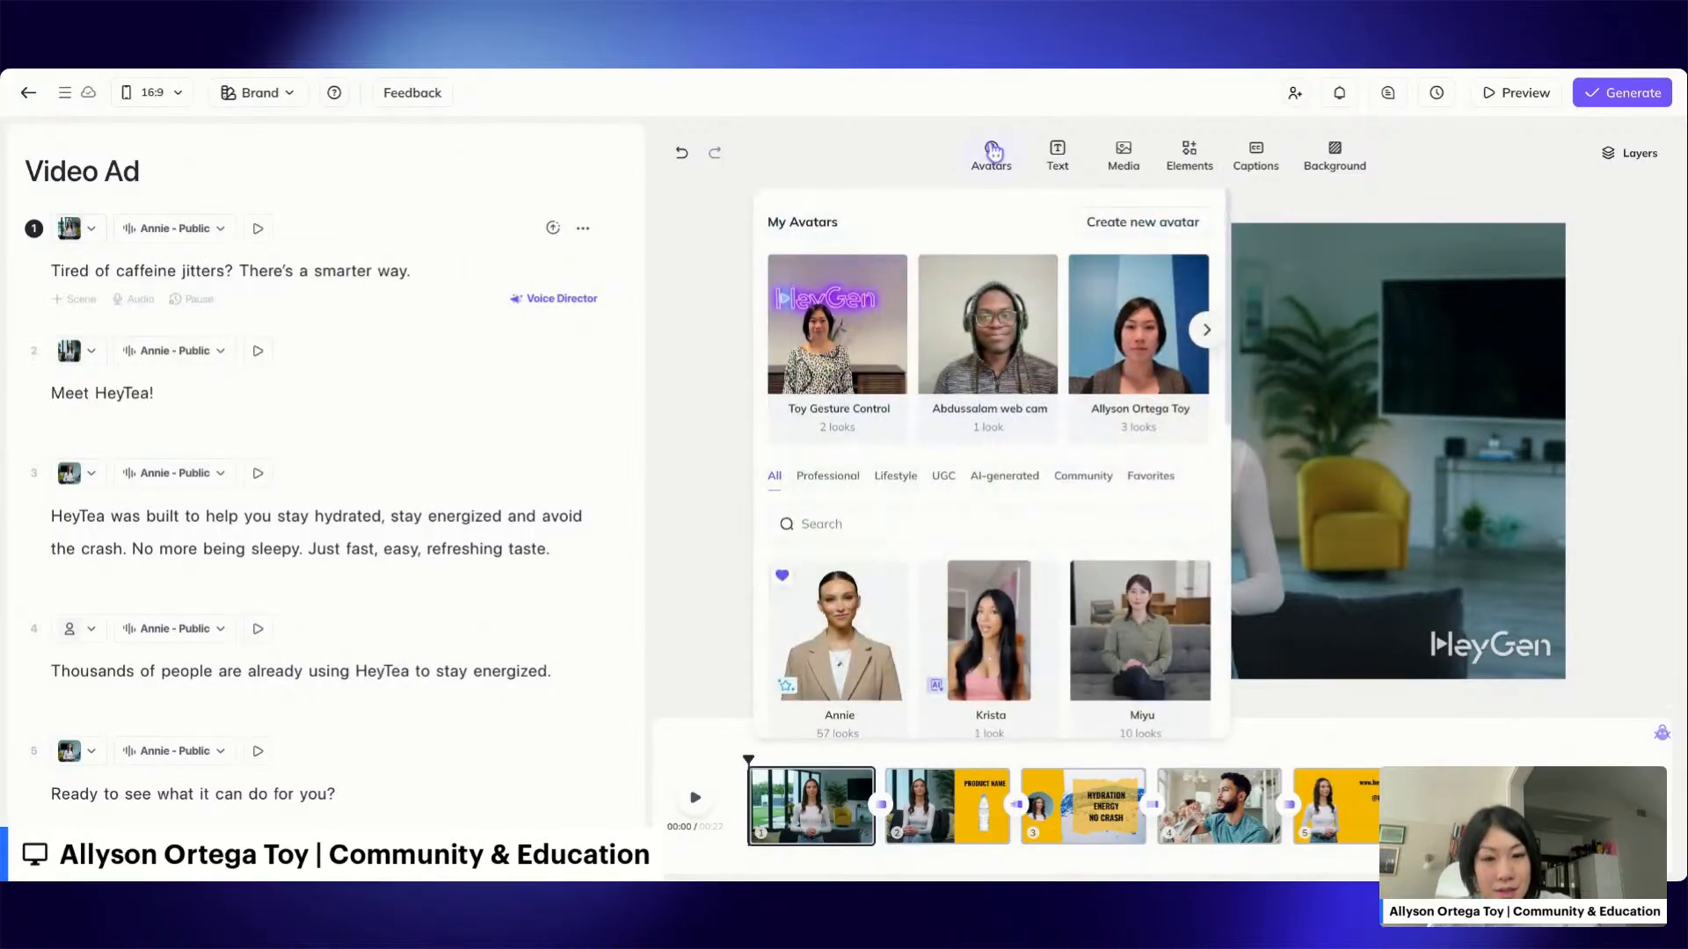
pyautogui.scroll(-3, 1010, 478)
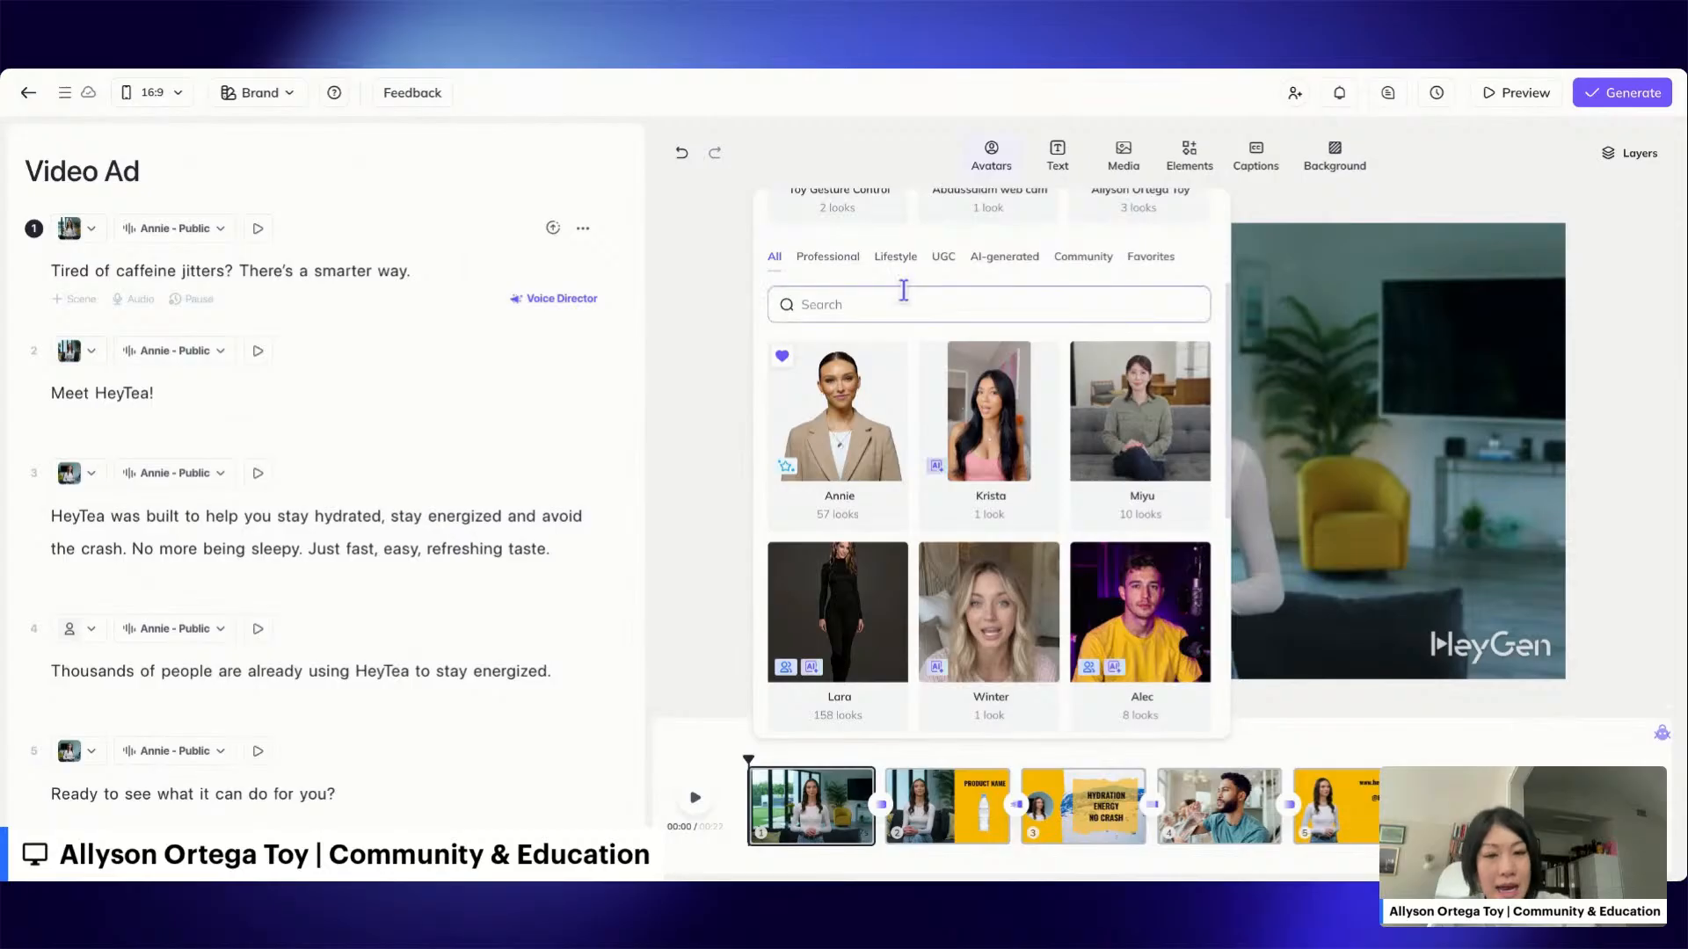
pyautogui.scroll(-1, 904, 290)
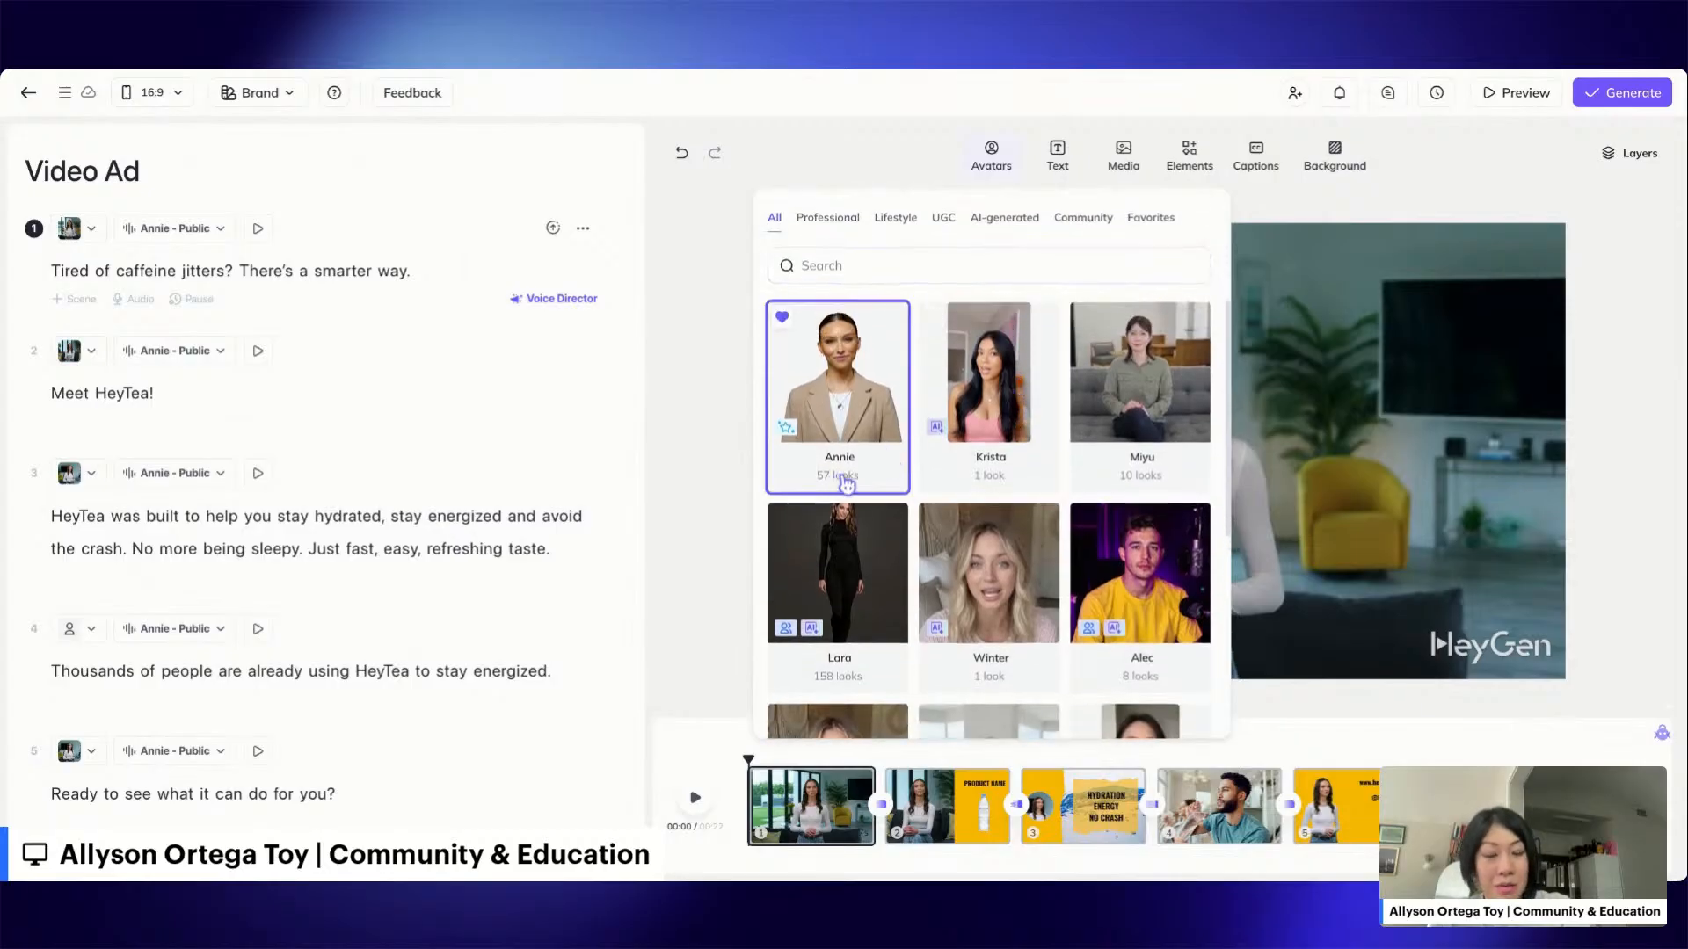
pyautogui.click(842, 411)
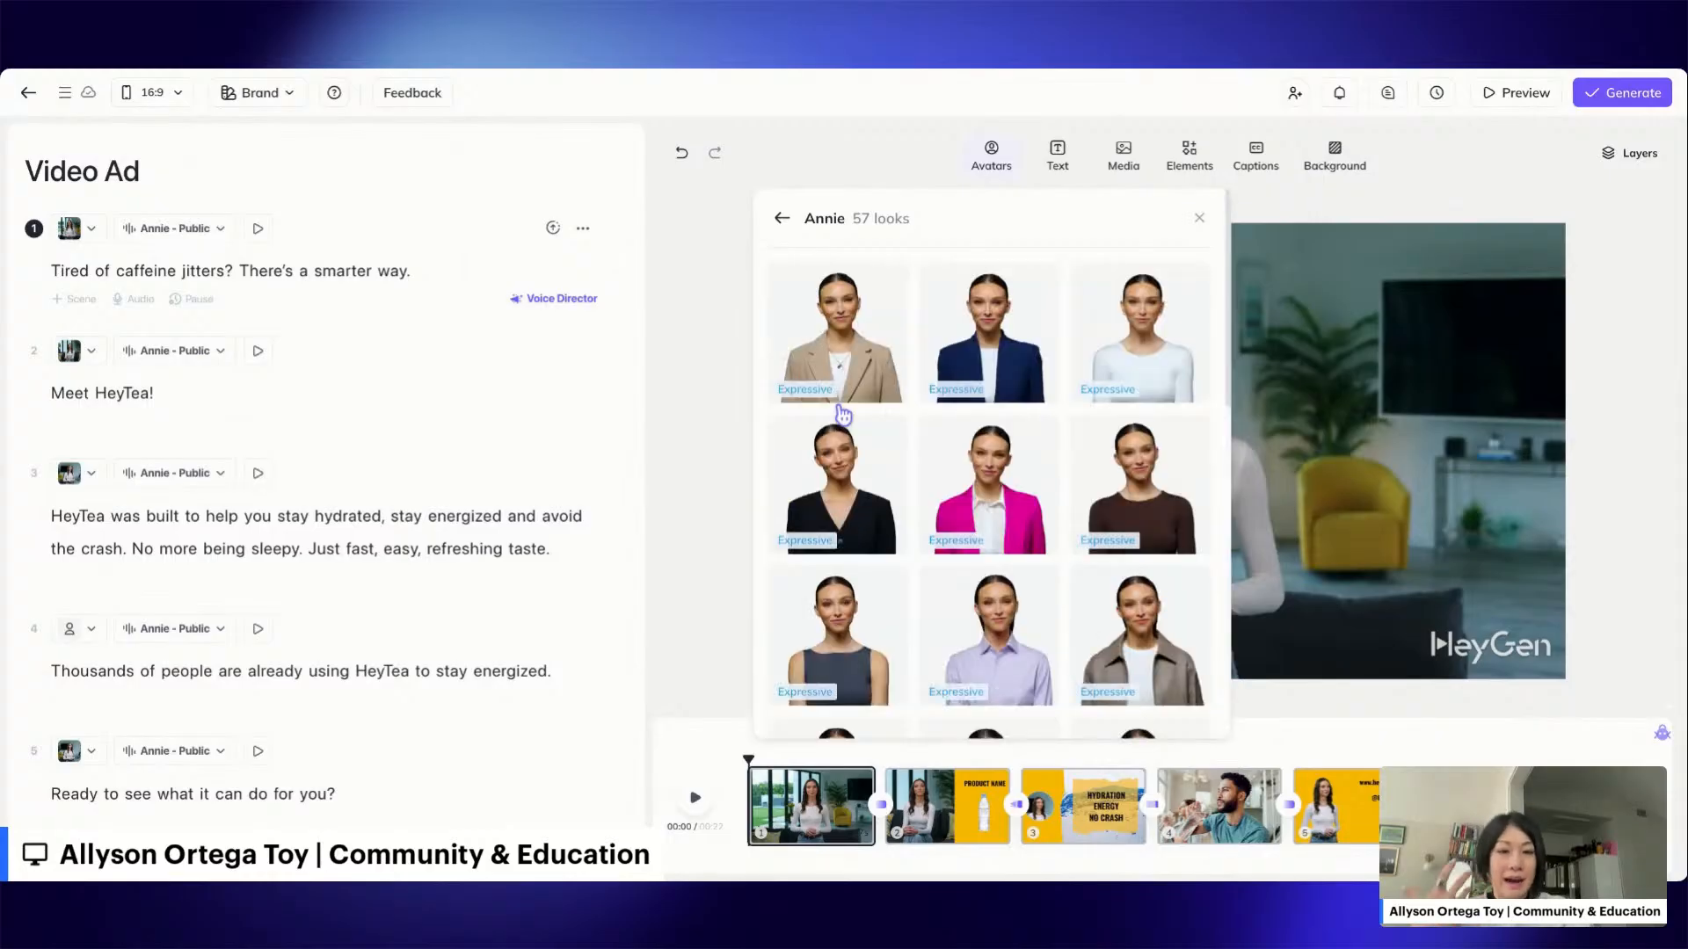
pyautogui.scroll(-3, 991, 464)
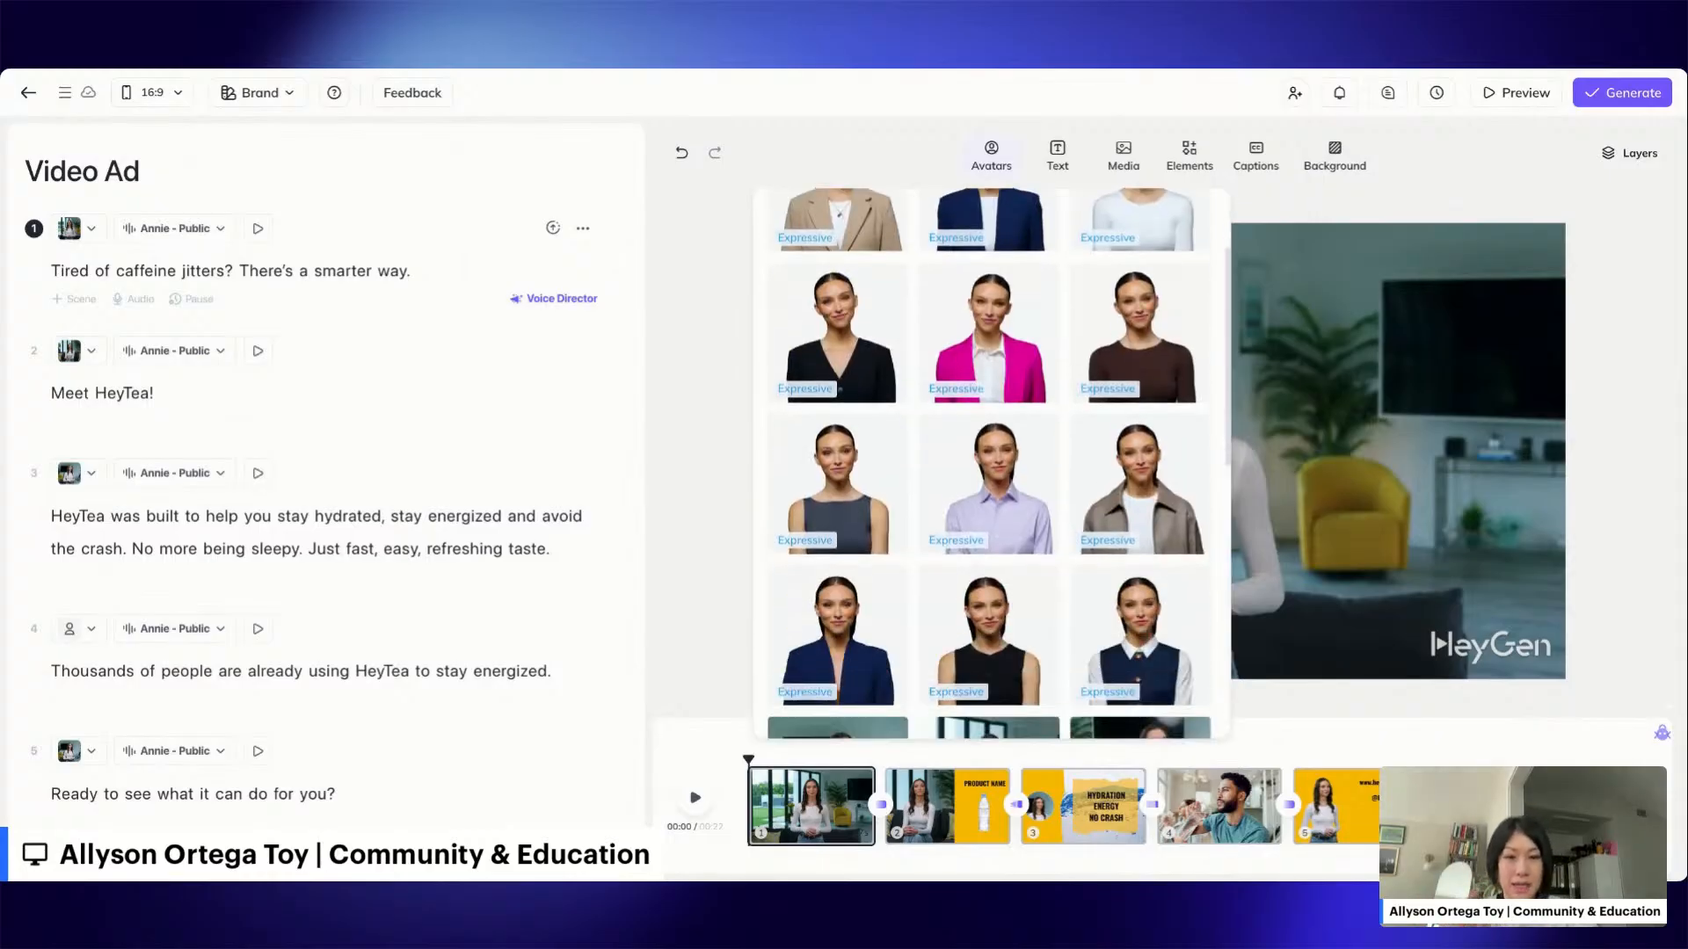
pyautogui.scroll(-4, 838, 411)
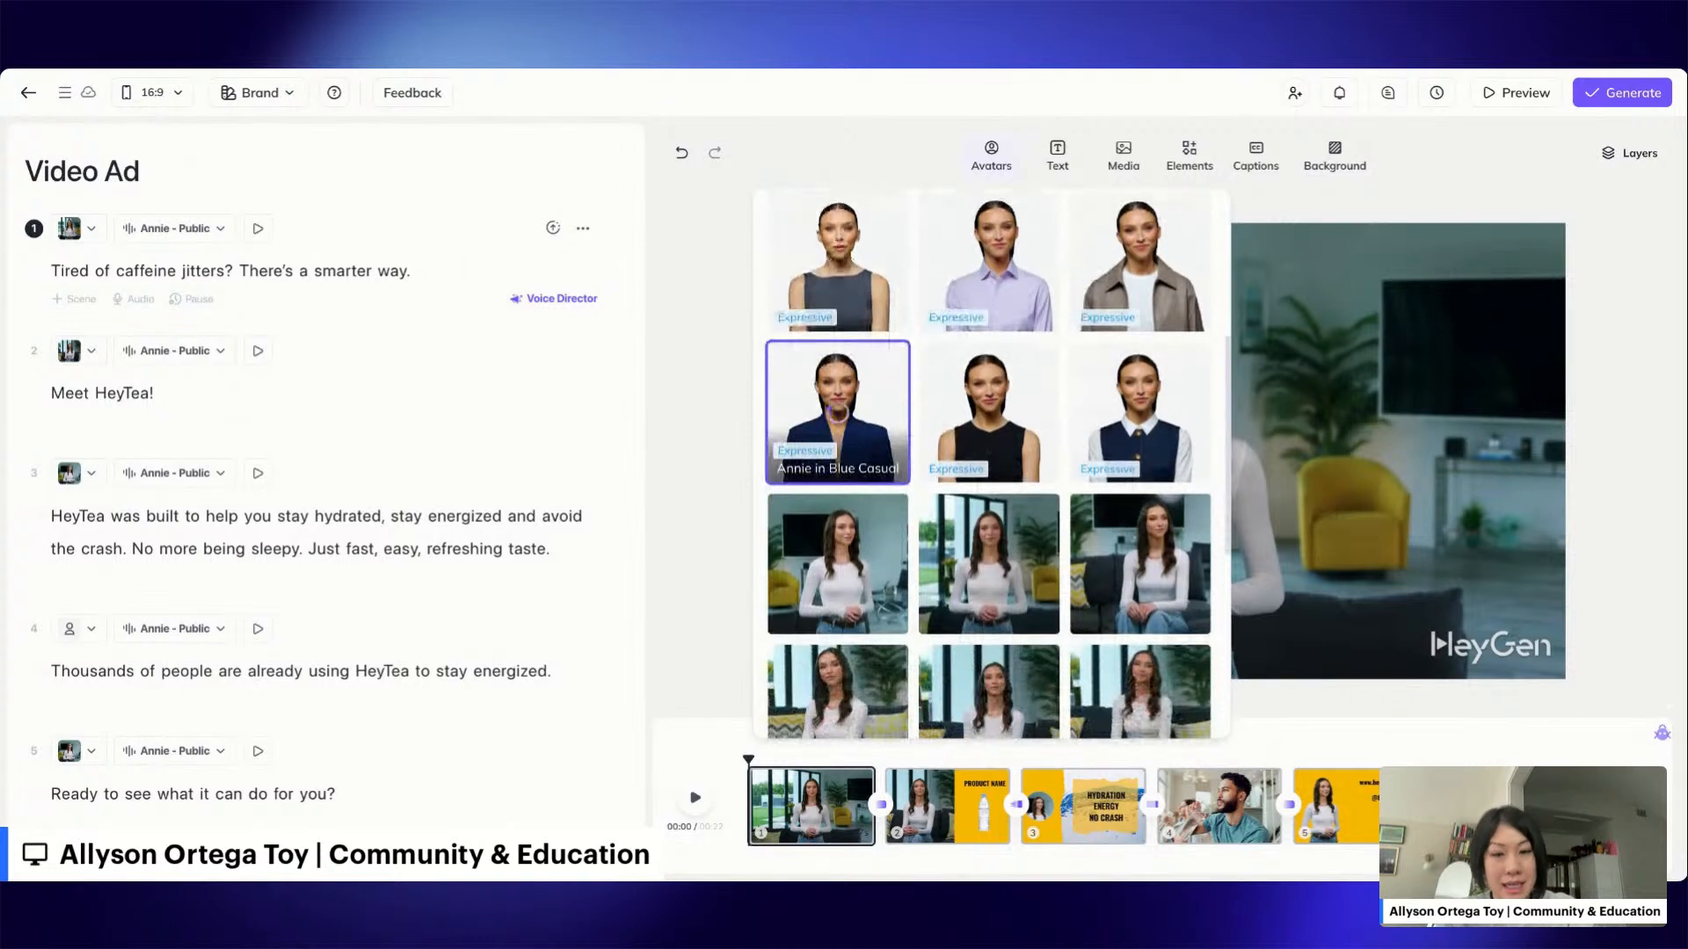
pyautogui.scroll(-2, 837, 412)
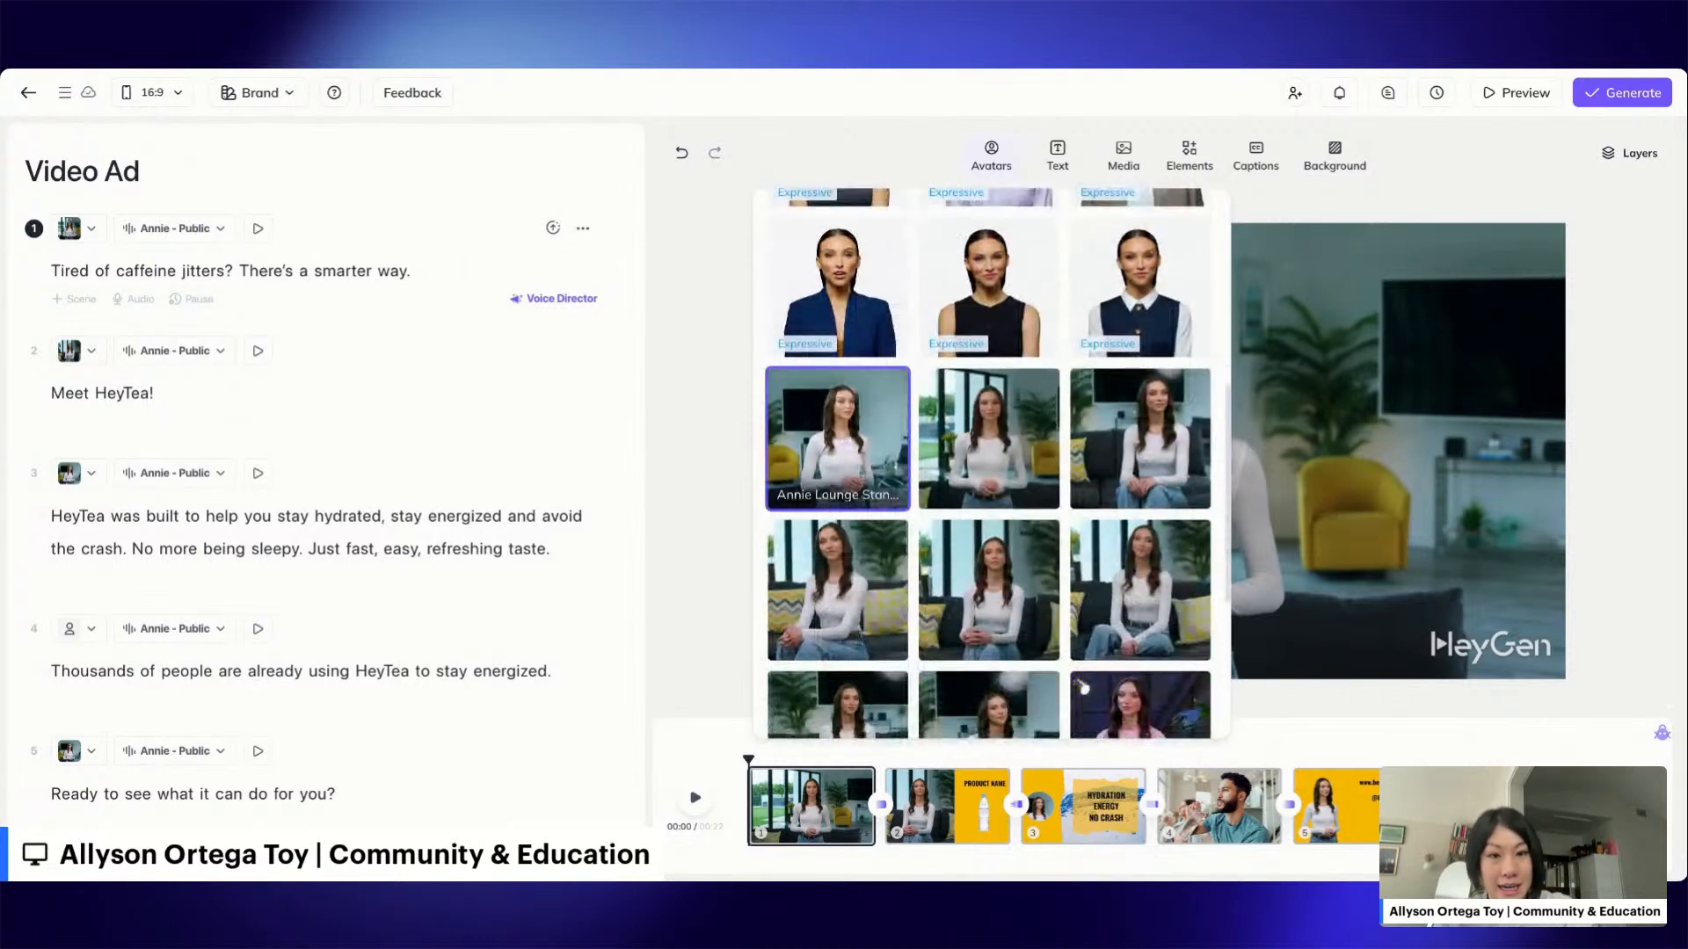
pyautogui.scroll(-5, 838, 411)
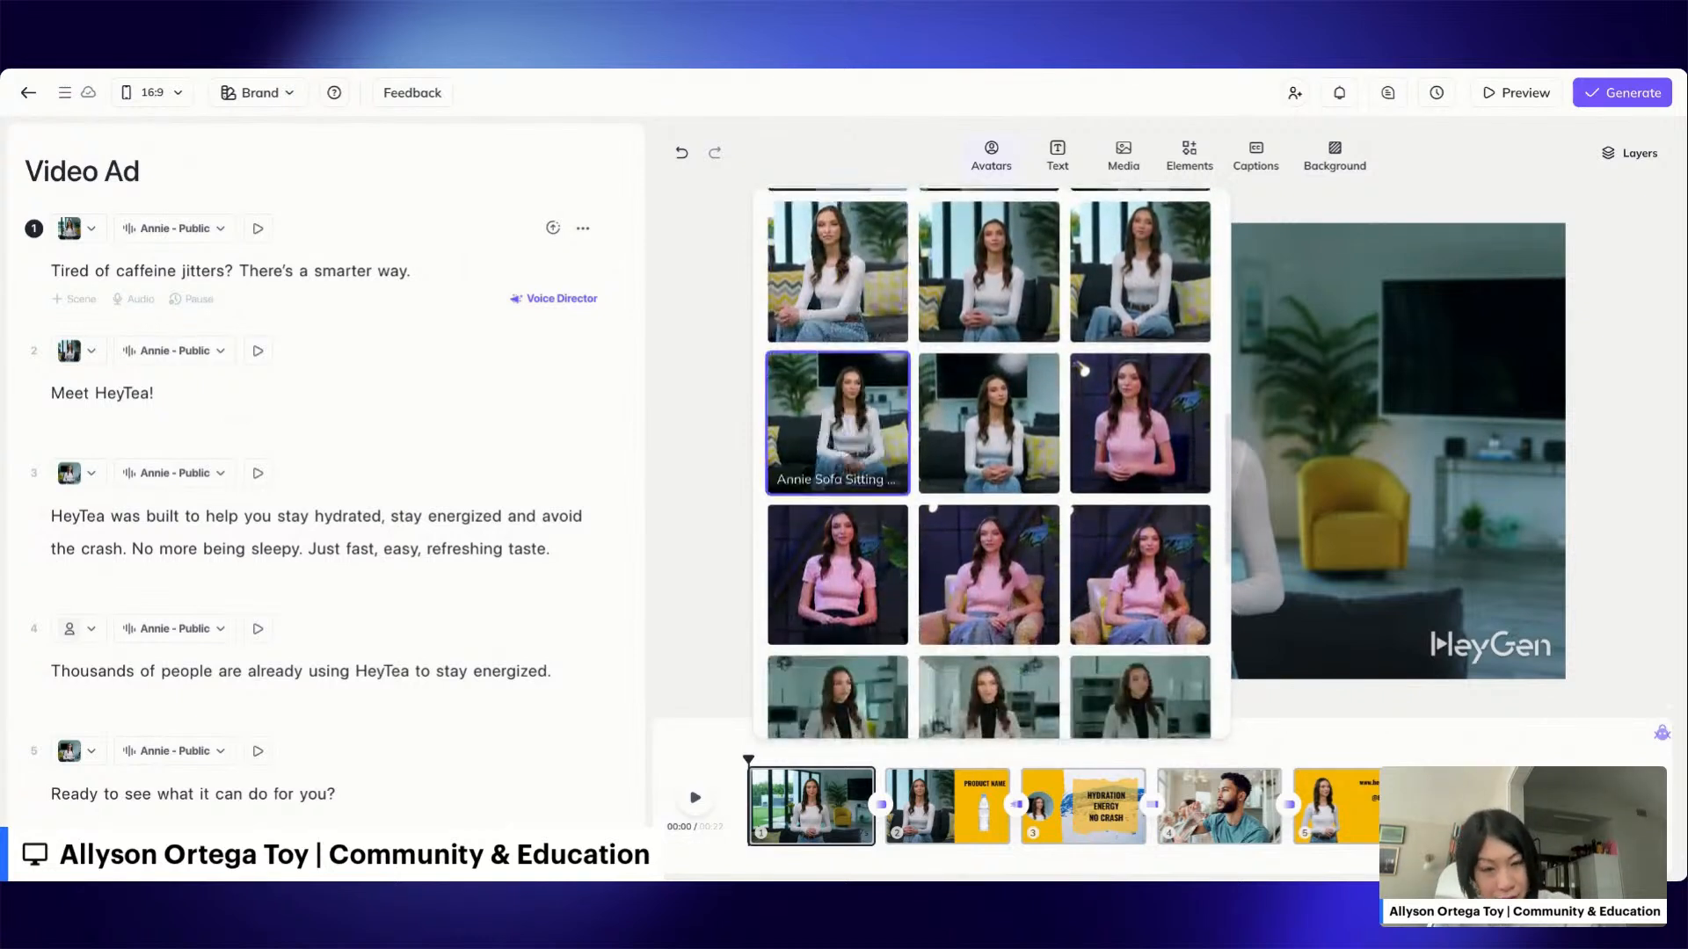
pyautogui.scroll(-8, 838, 369)
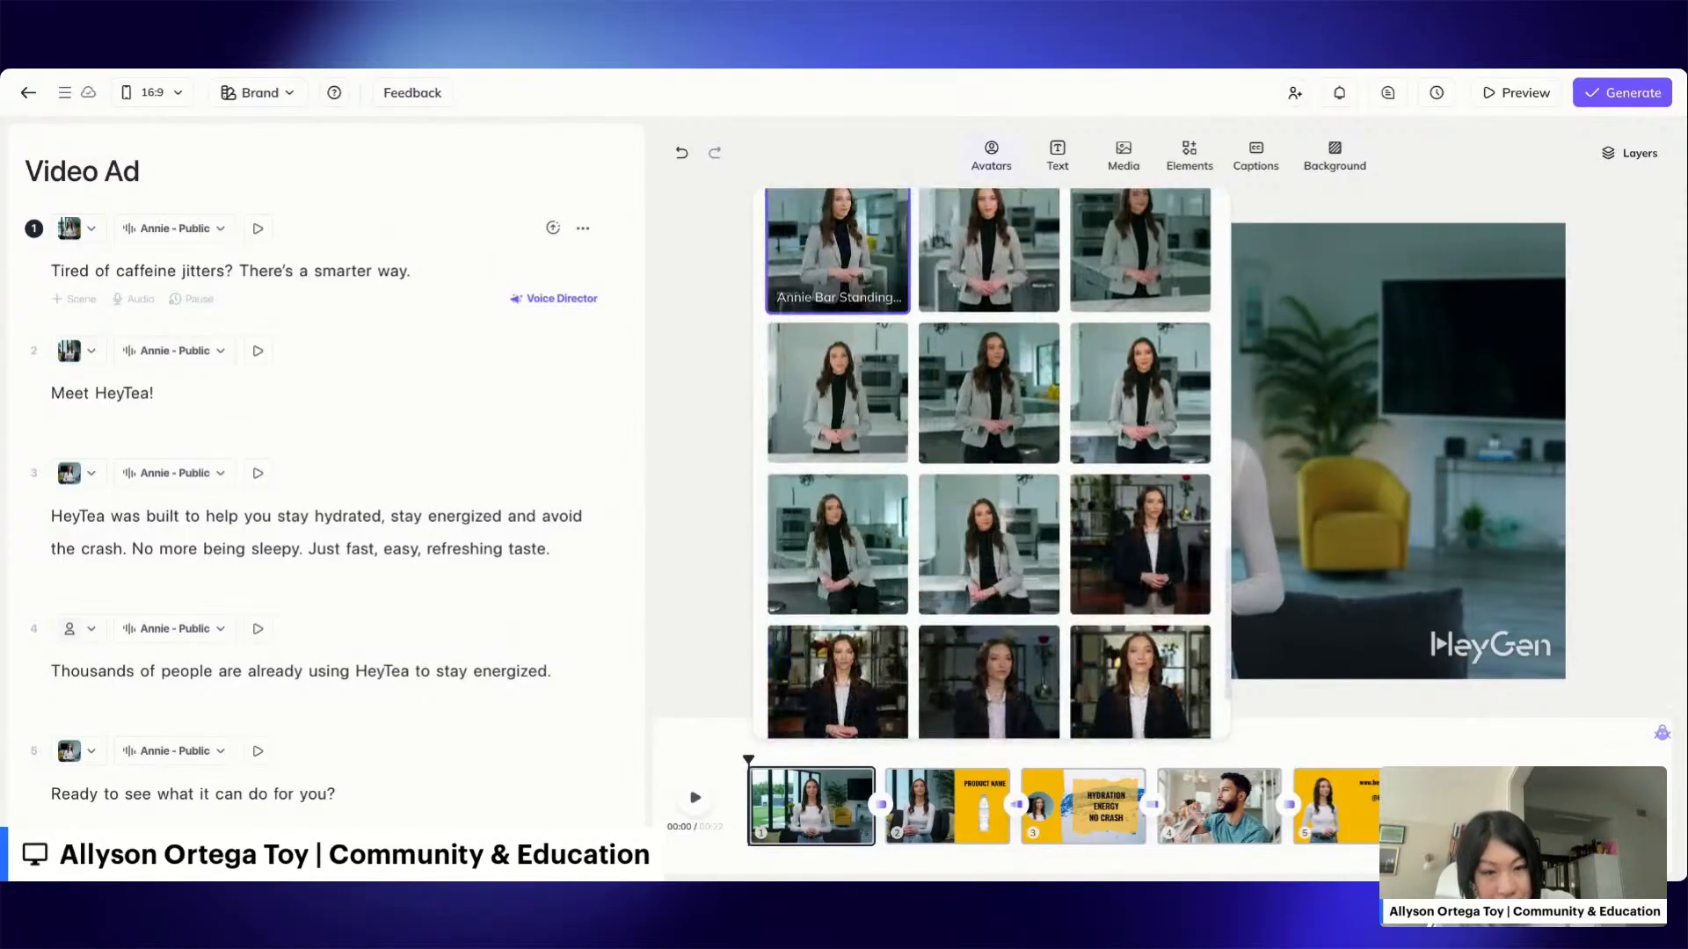
pyautogui.scroll(-8, 838, 369)
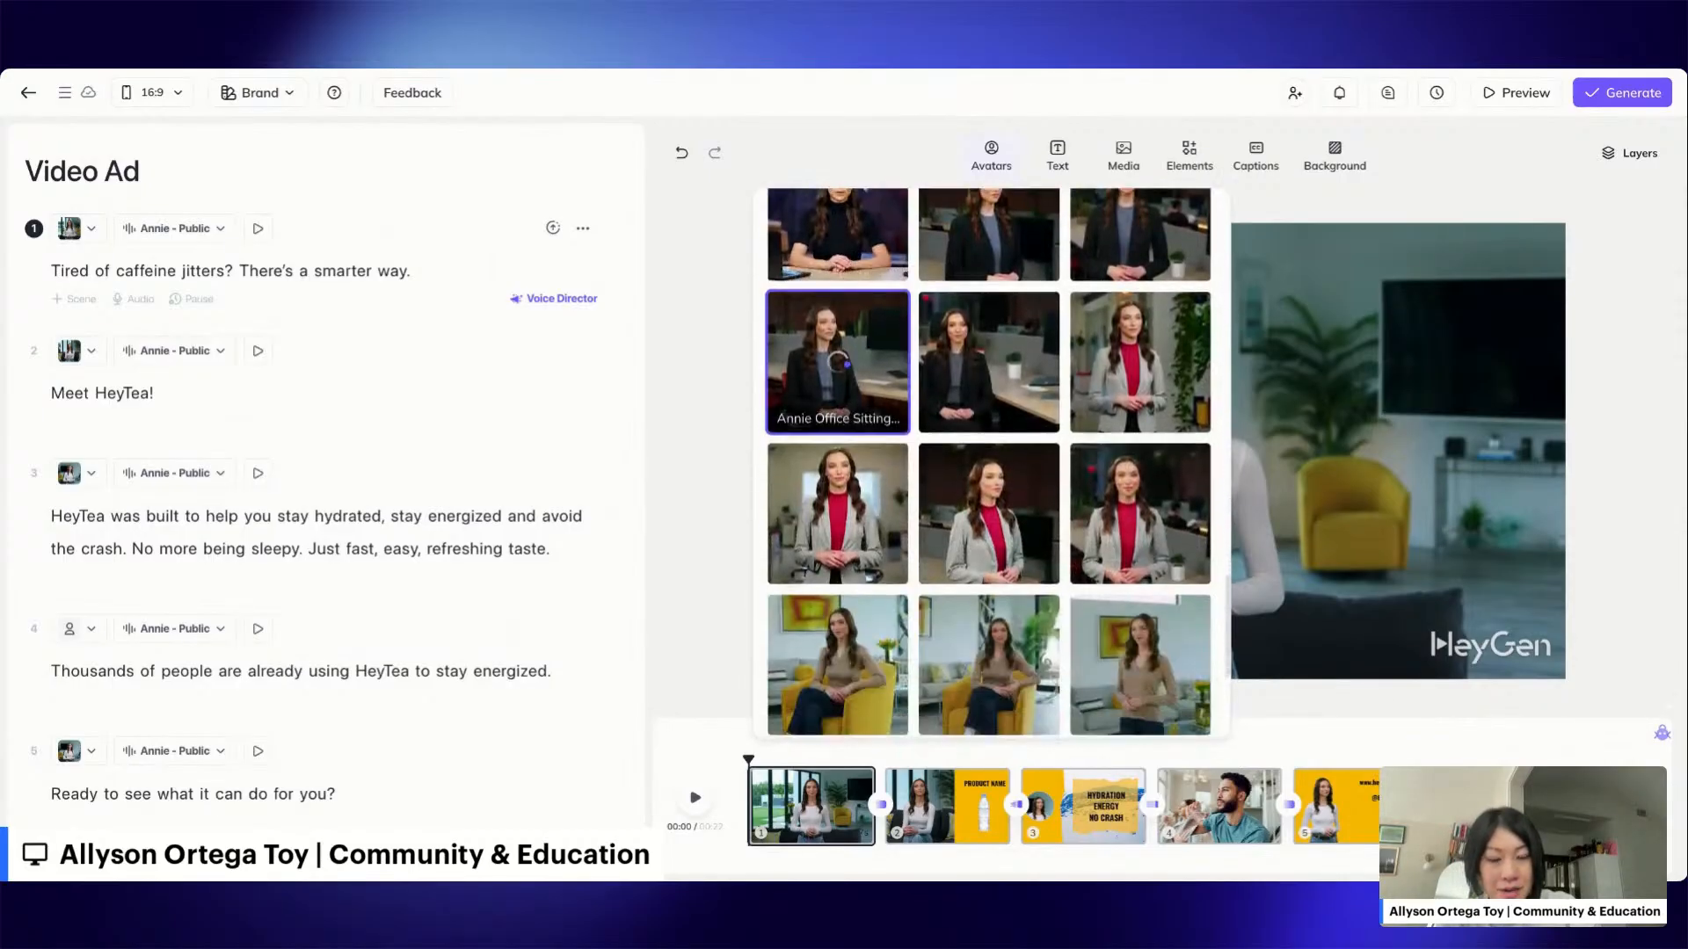
pyautogui.scroll(-2, 838, 264)
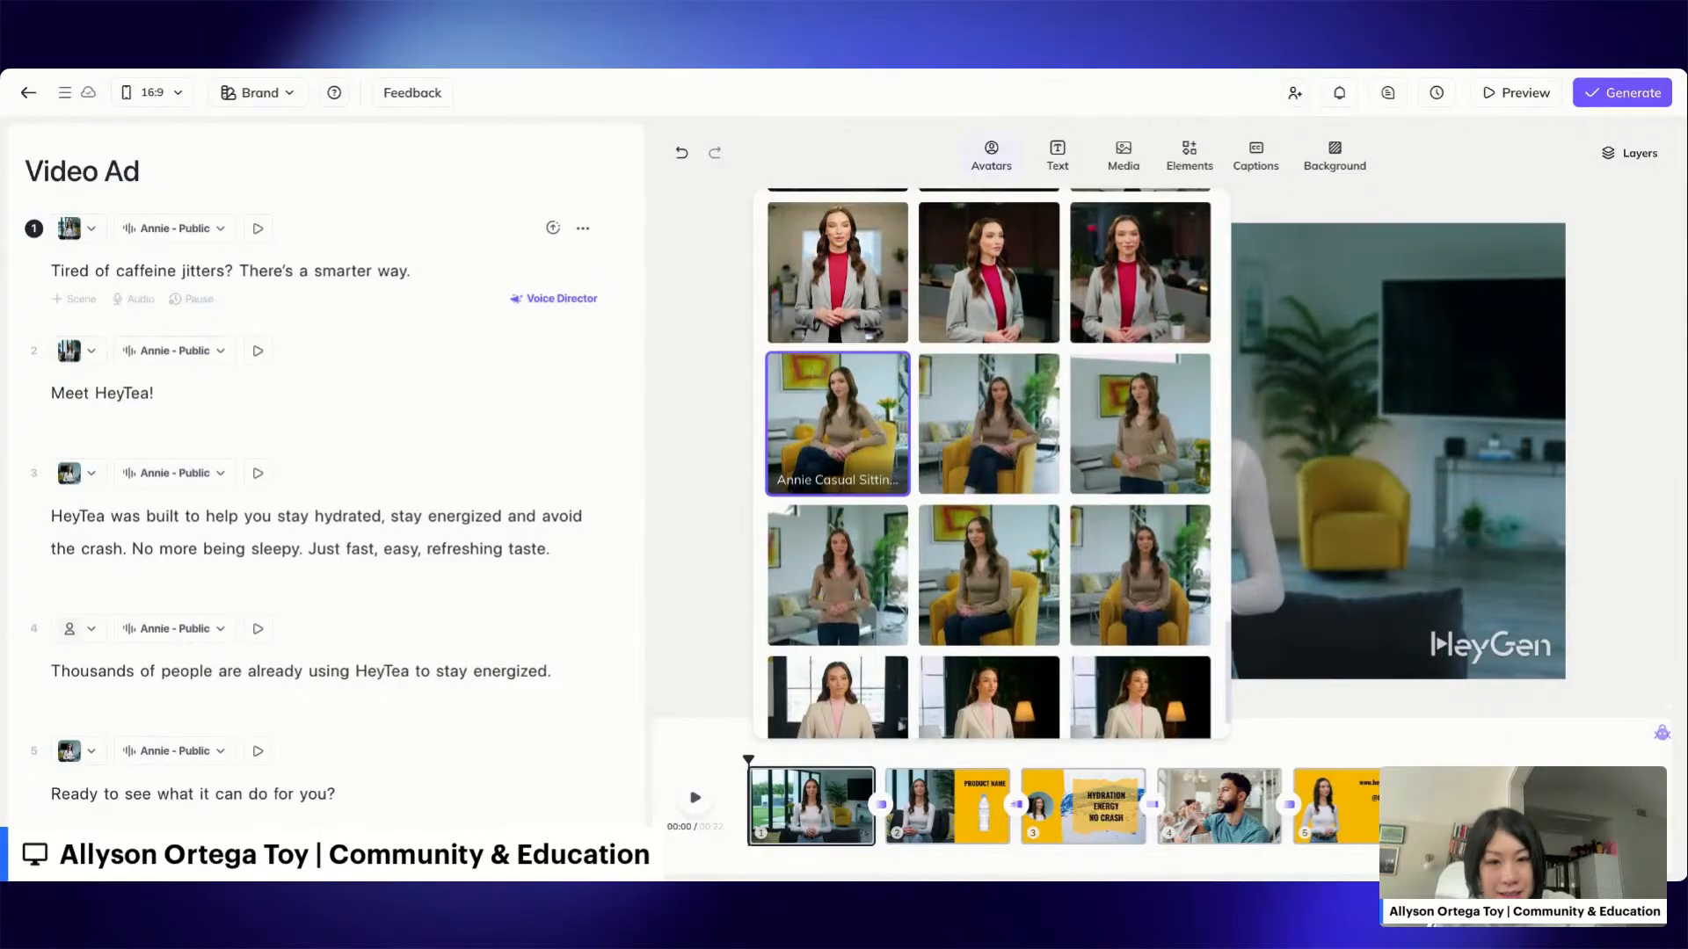
pyautogui.click(1003, 417)
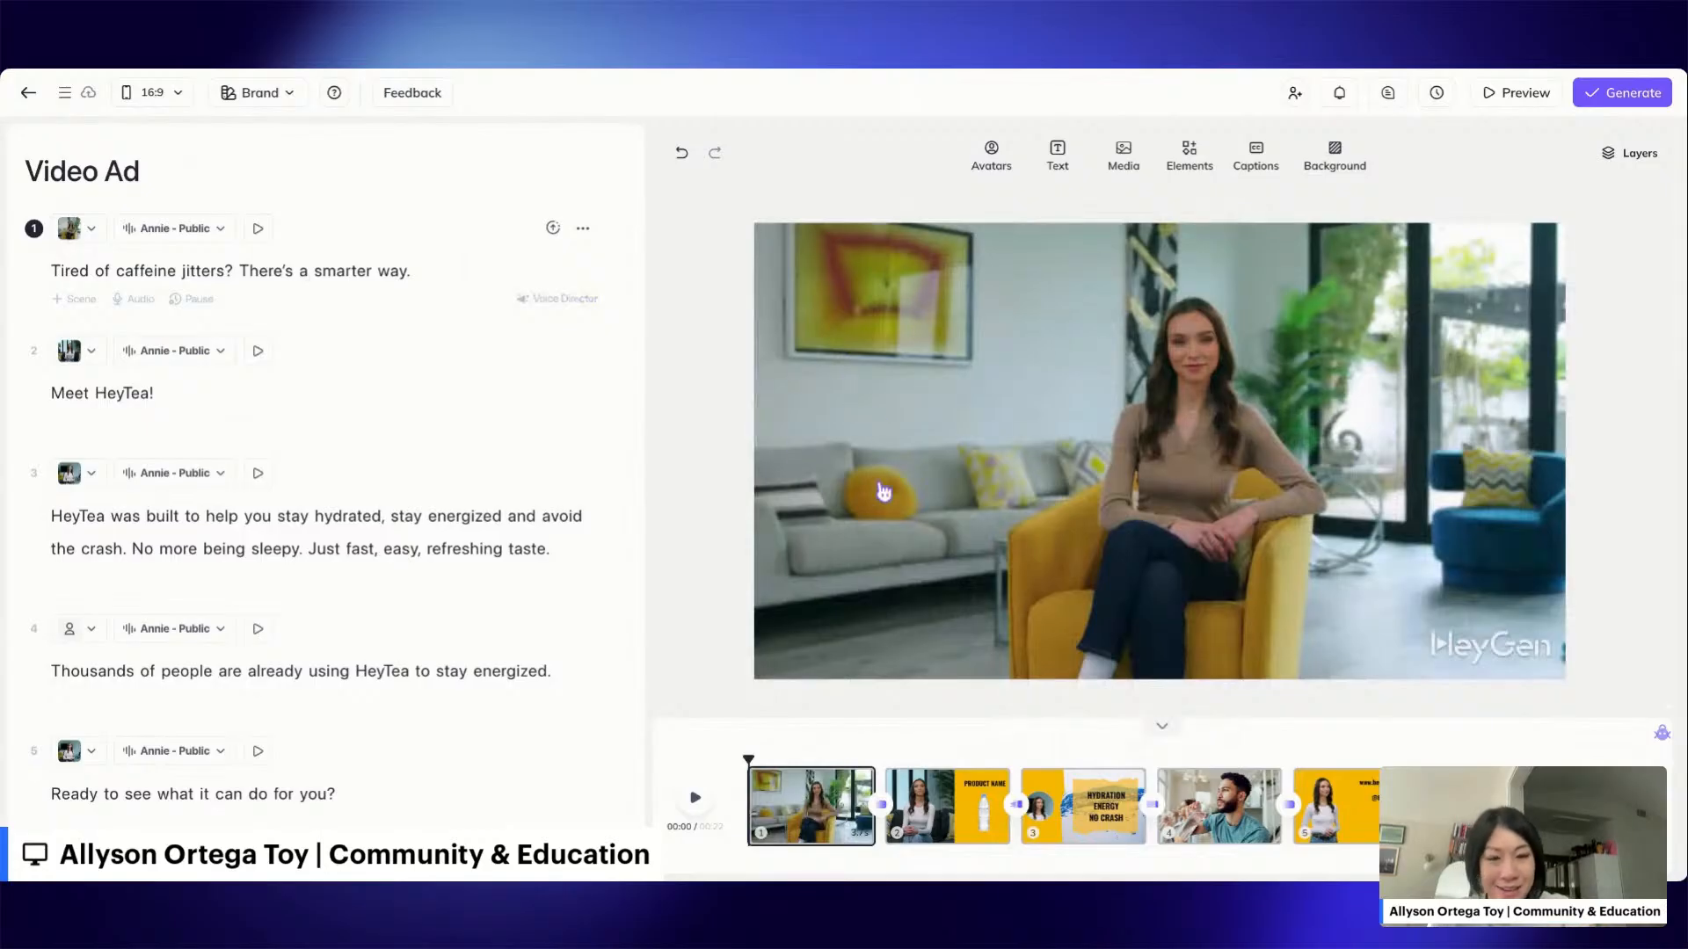
# Replace scene 2's avatar with the front-facing standing Annie look in the tan sweater, in the same living room.
pyautogui.click(928, 805)
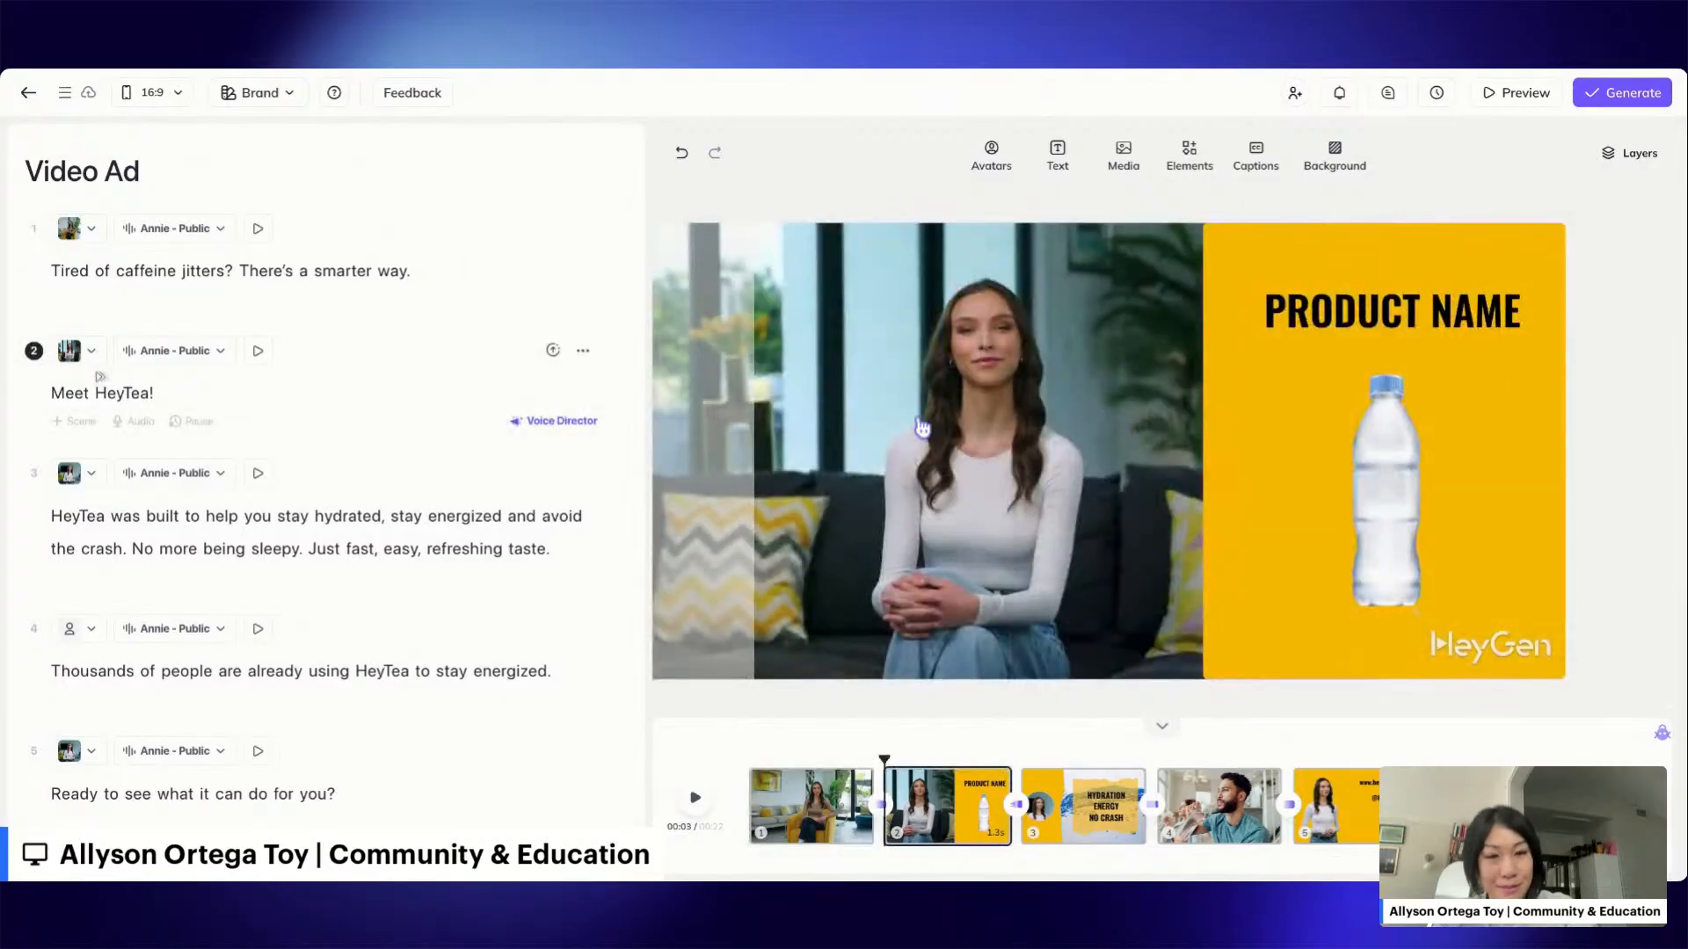
pyautogui.click(1007, 156)
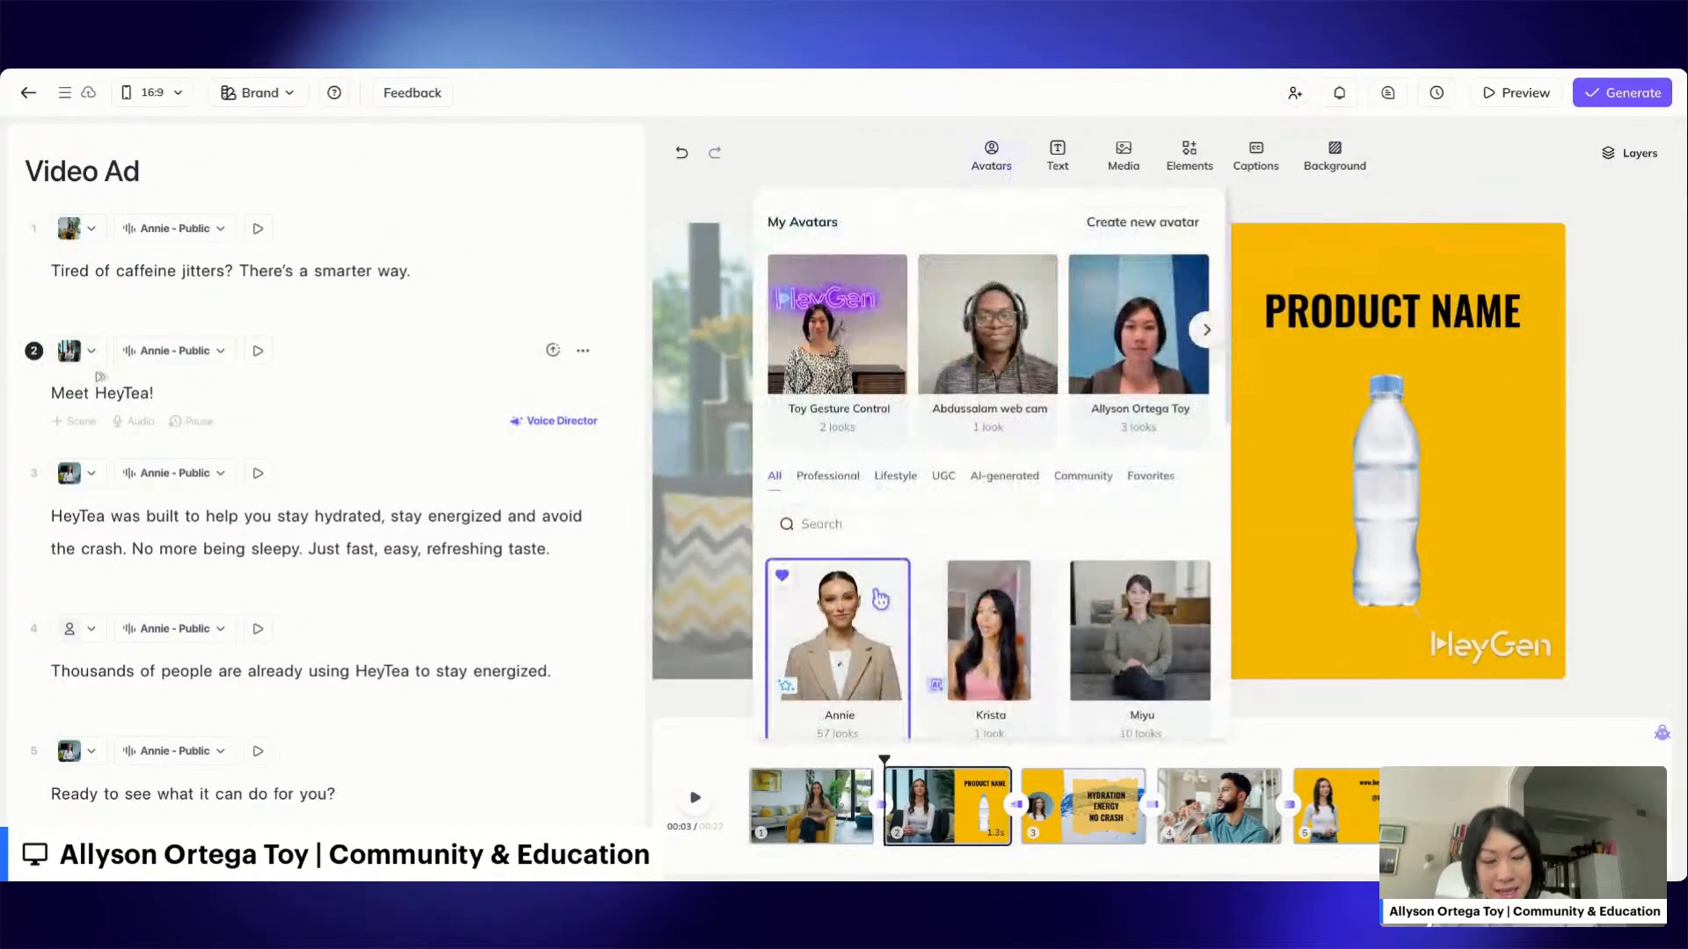
pyautogui.scroll(-3, 880, 599)
pyautogui.click(870, 395)
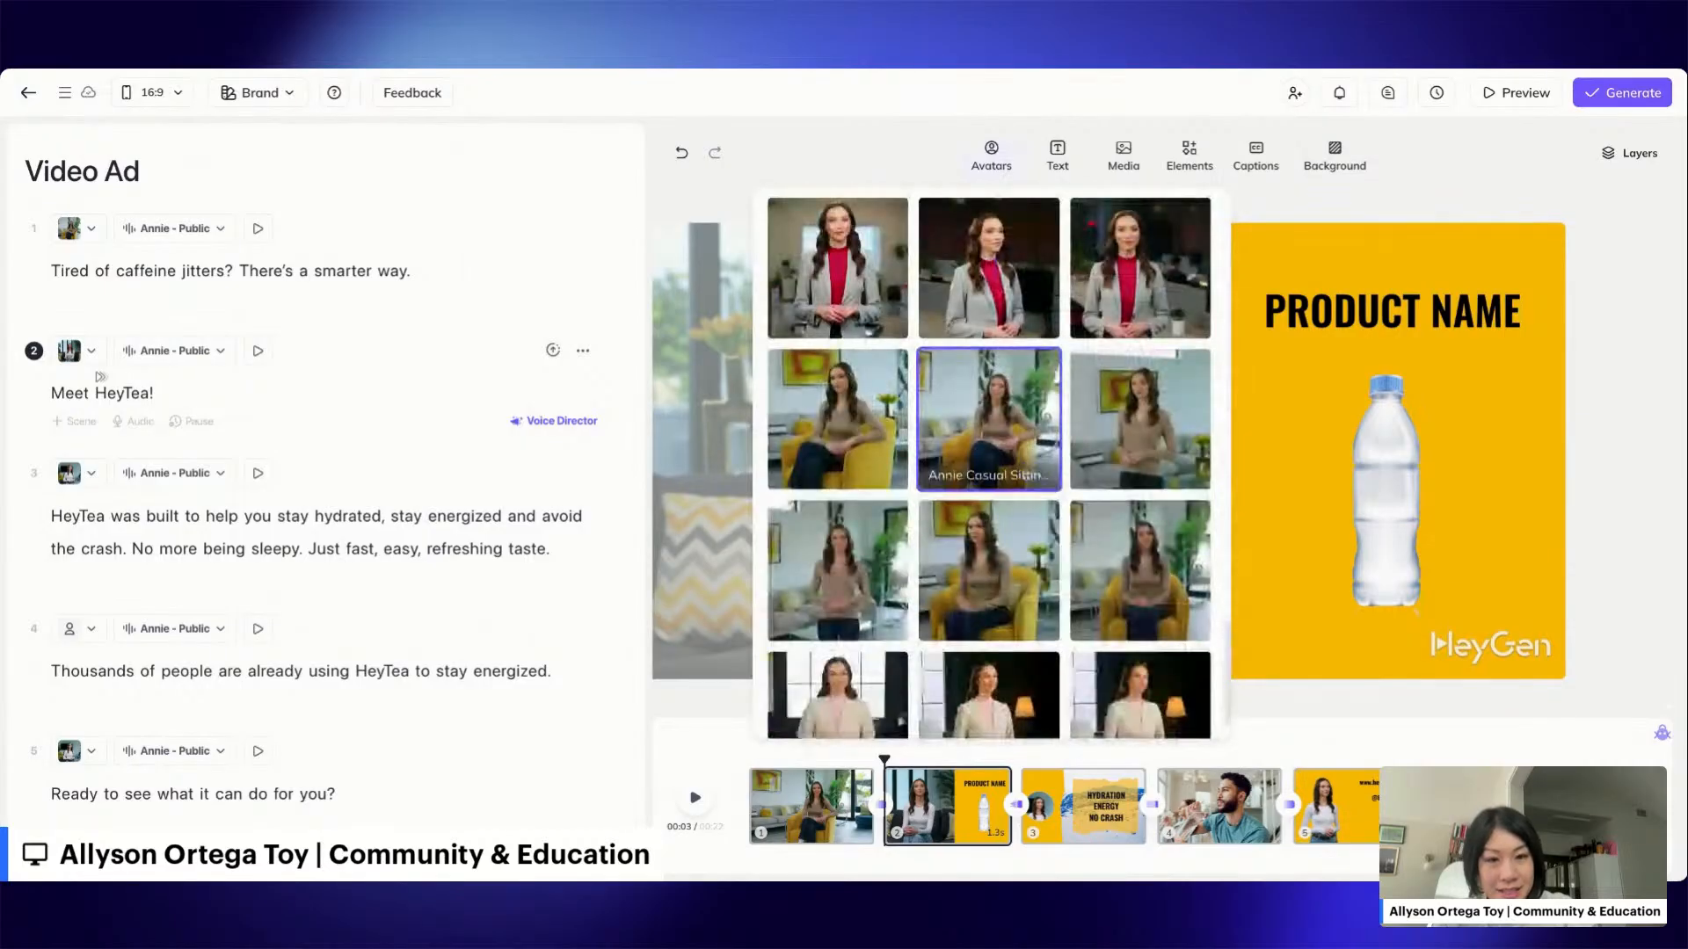
pyautogui.scroll(-1, 1022, 450)
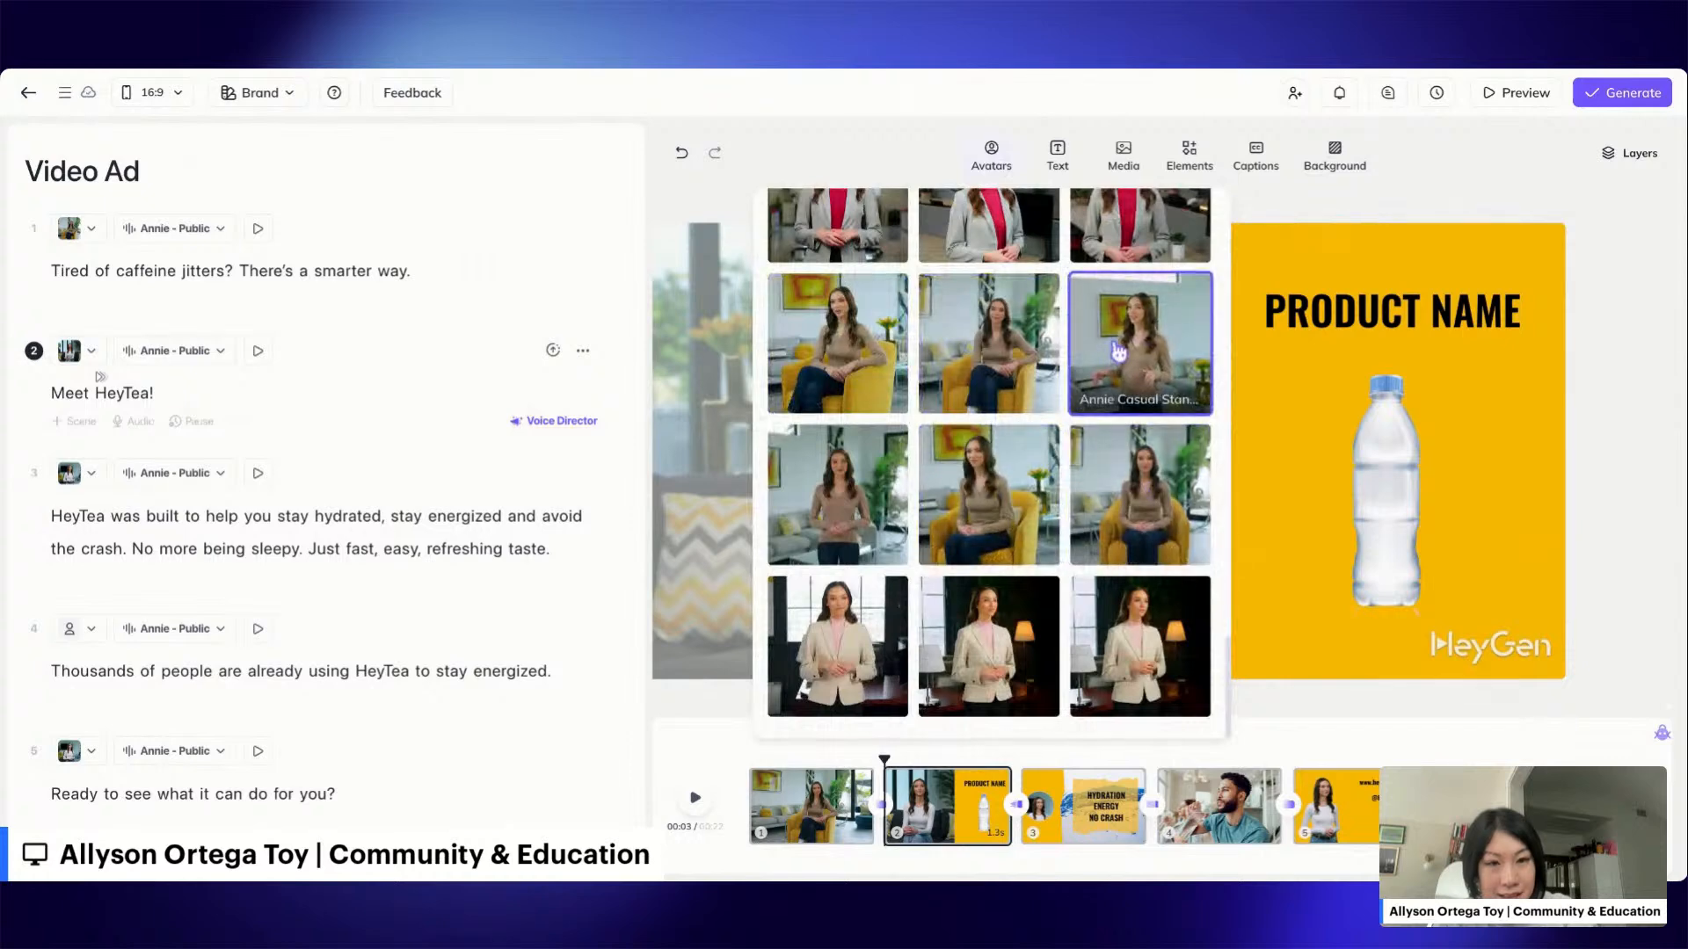
pyautogui.click(858, 508)
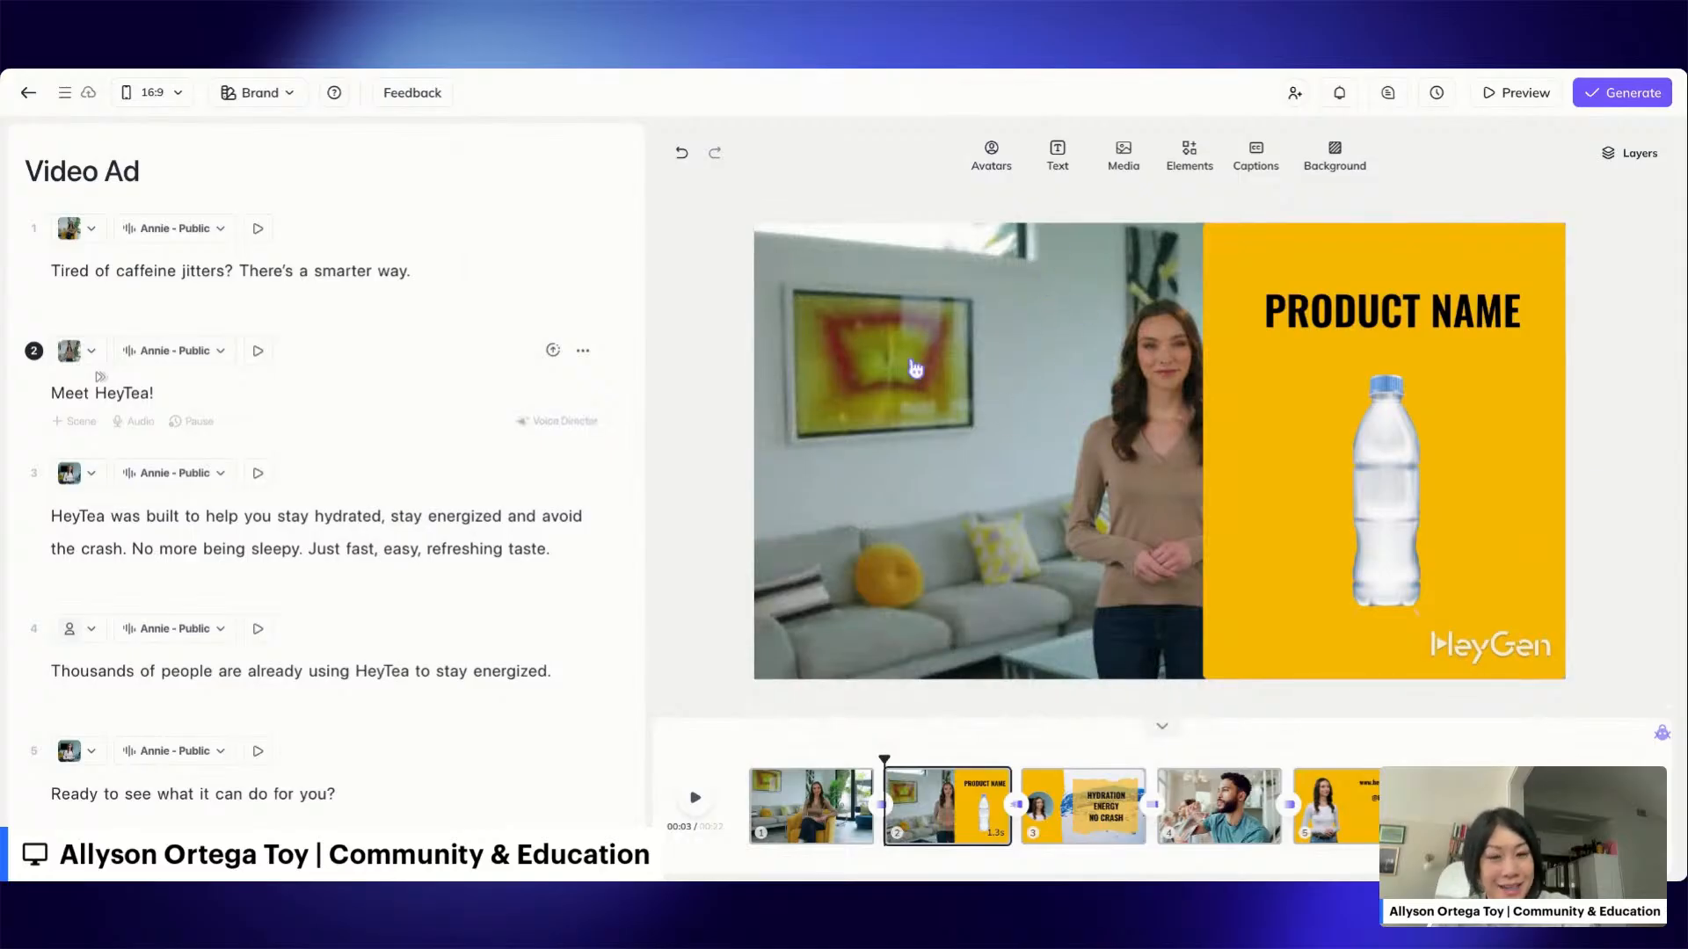
# Move scene 2's avatar away from the yellow product panel so she is fully visible and roughly centered in the area beside it.
pyautogui.click(1070, 365)
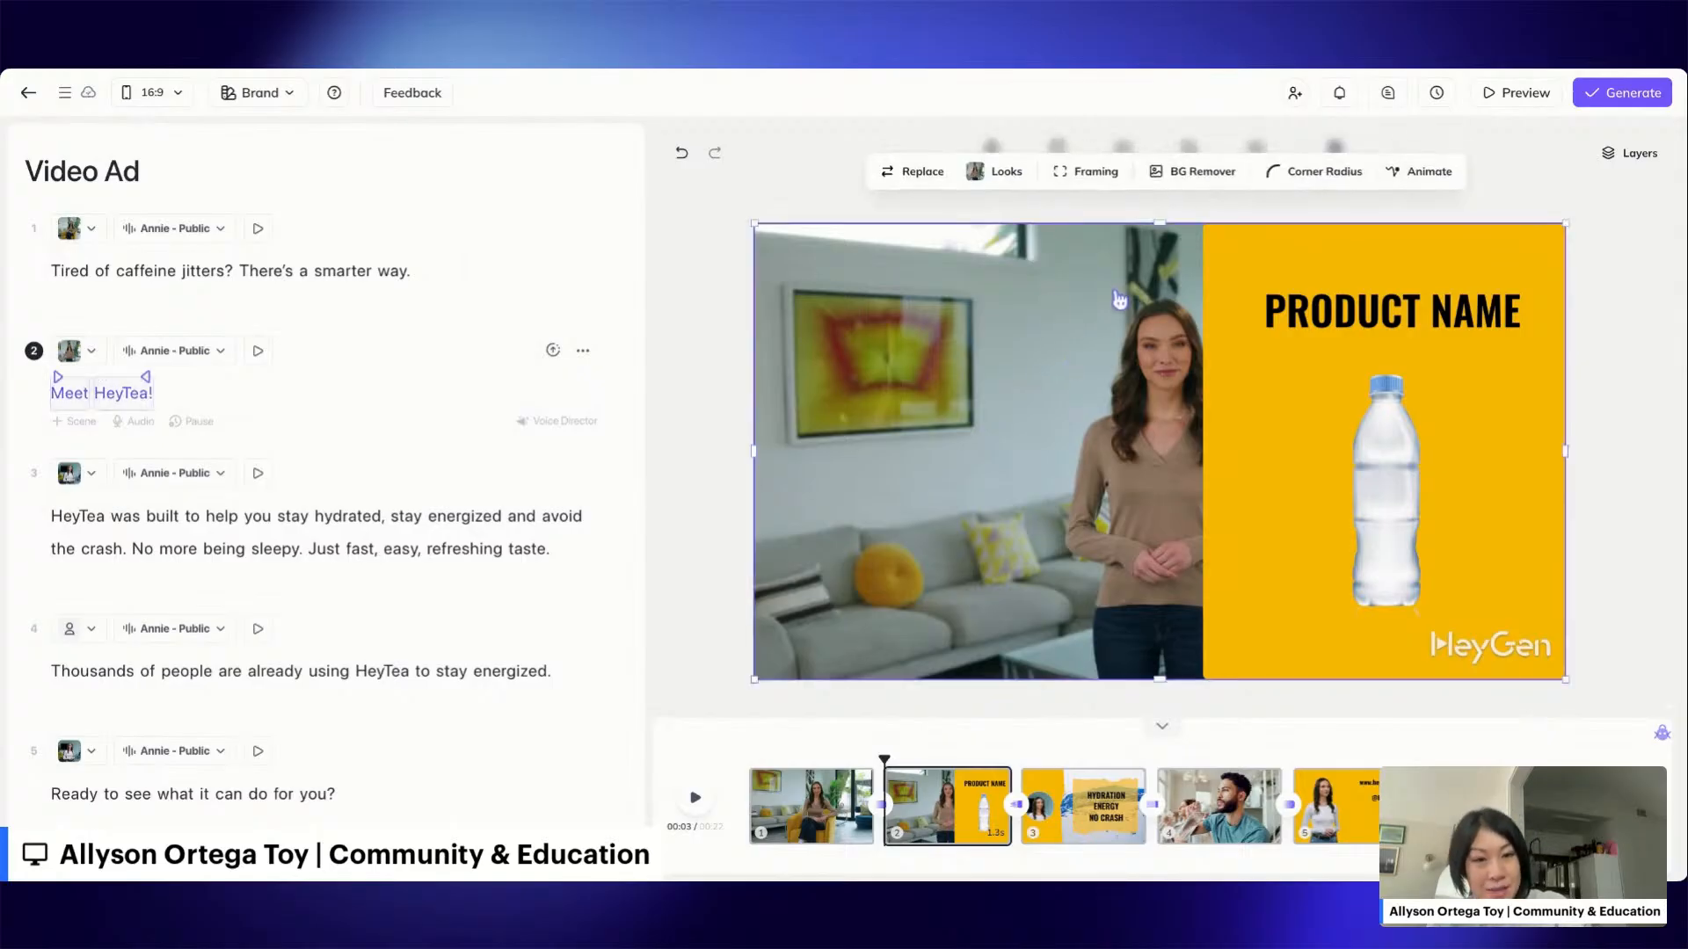
pyautogui.moveTo(1119, 300); pyautogui.dragTo(930, 303)
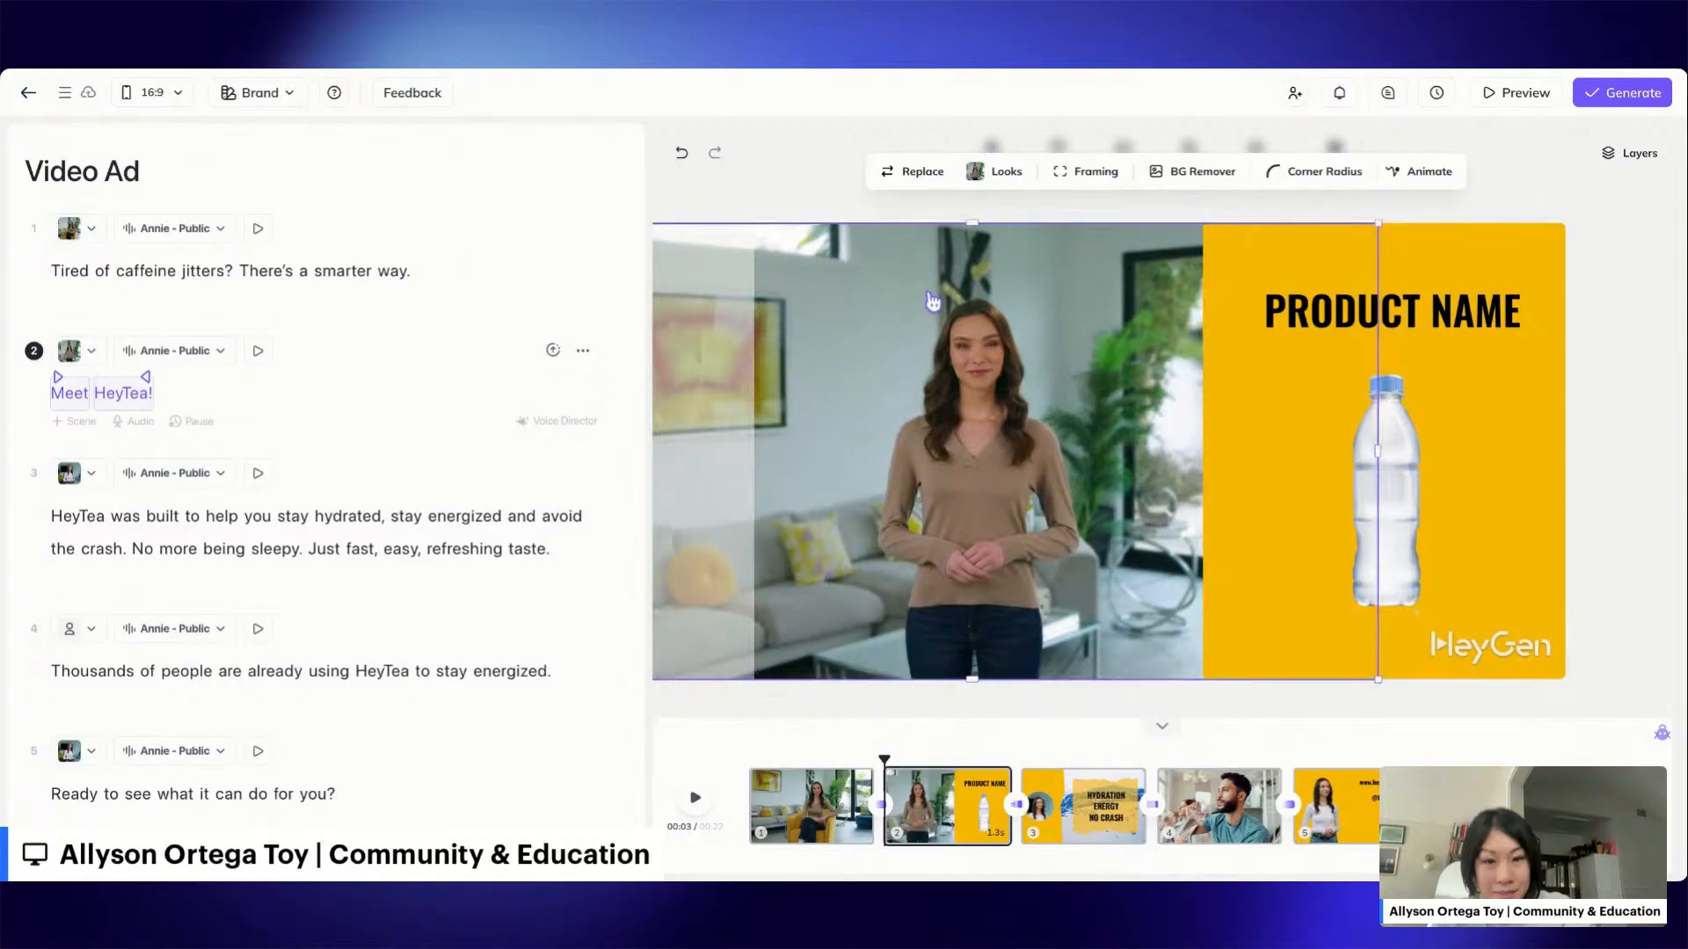
pyautogui.click(754, 192)
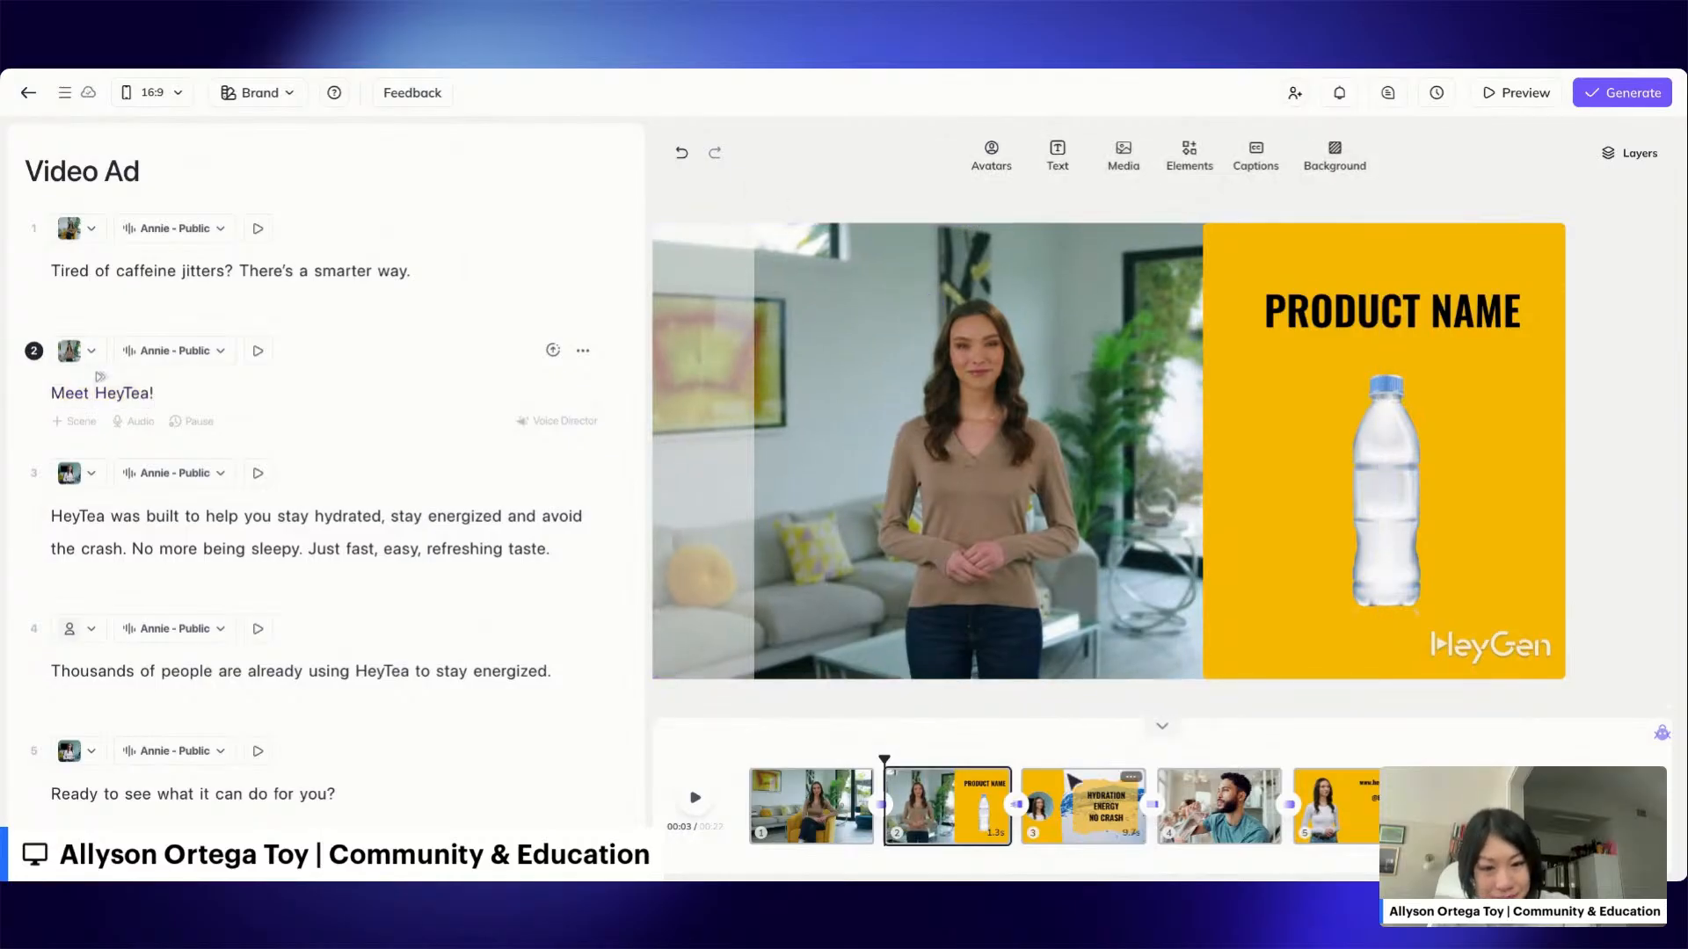
# Change the framing of scene 3's circular avatar to Normal.
pyautogui.click(1084, 813)
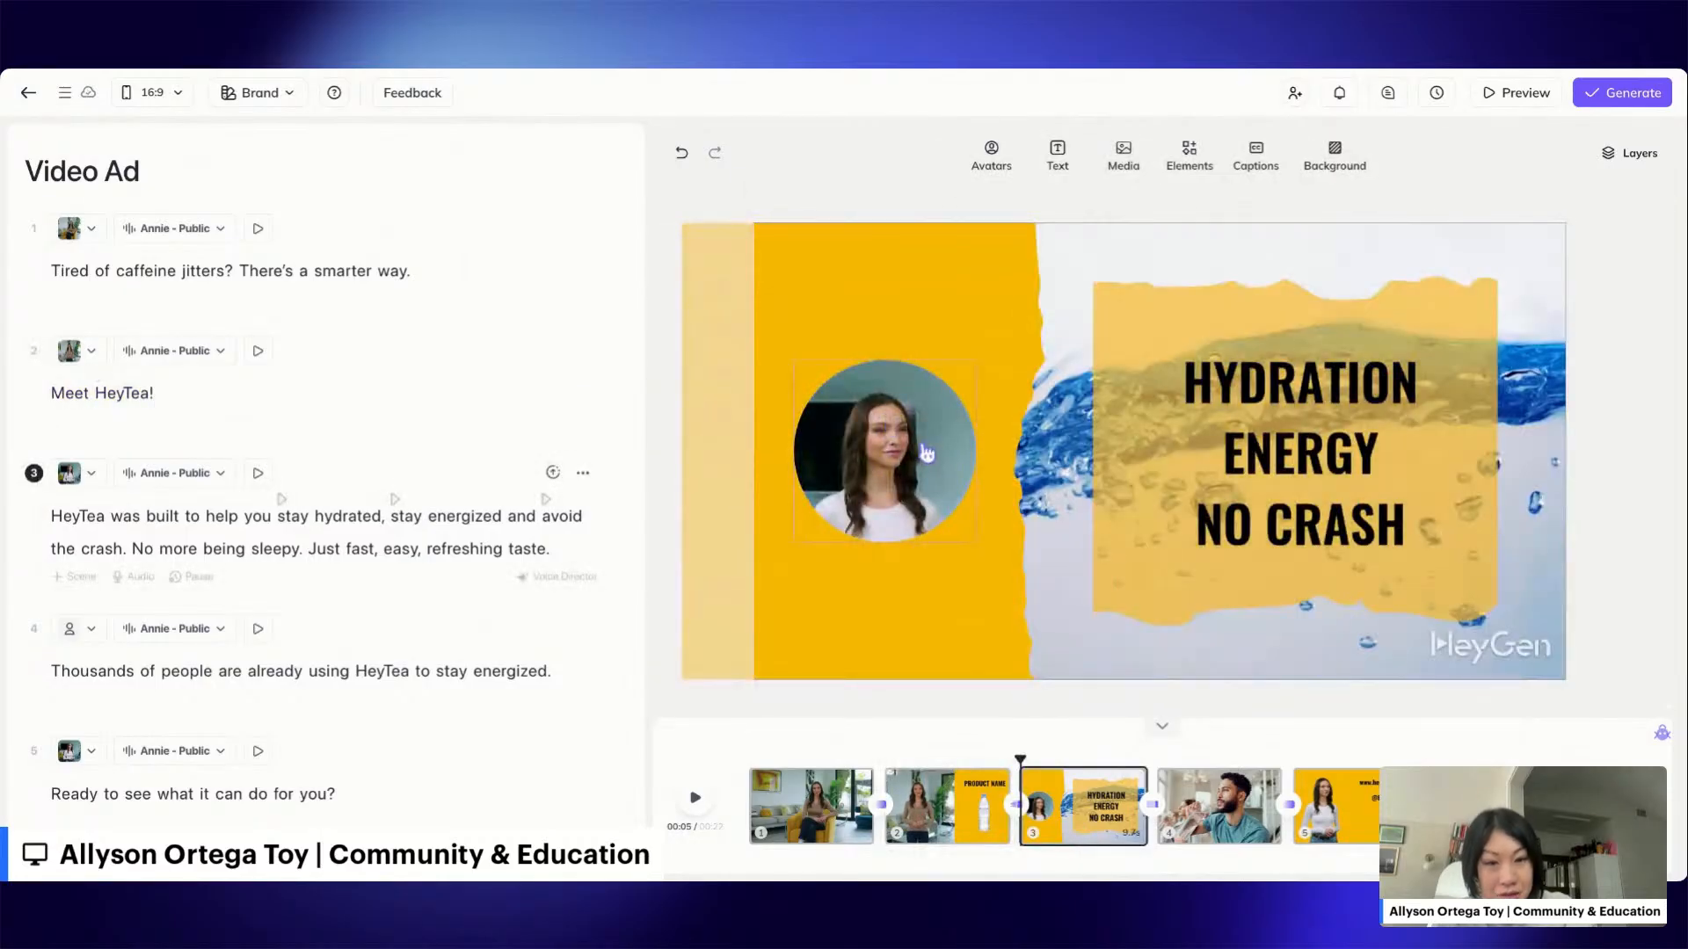
pyautogui.click(927, 453)
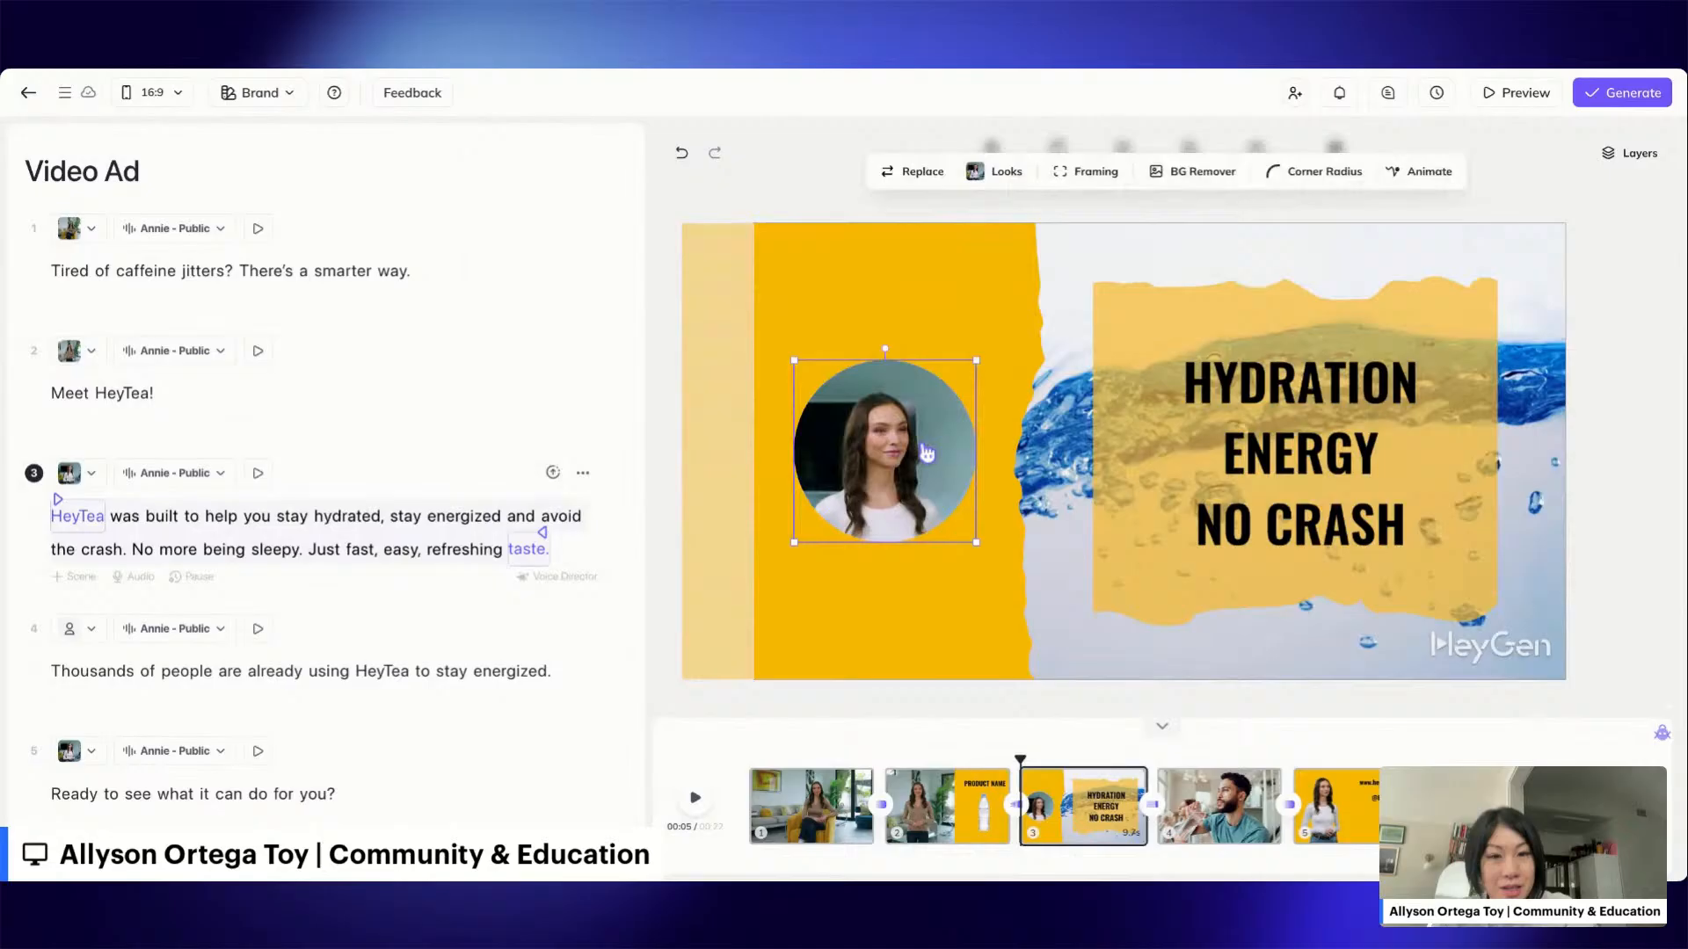
pyautogui.click(818, 187)
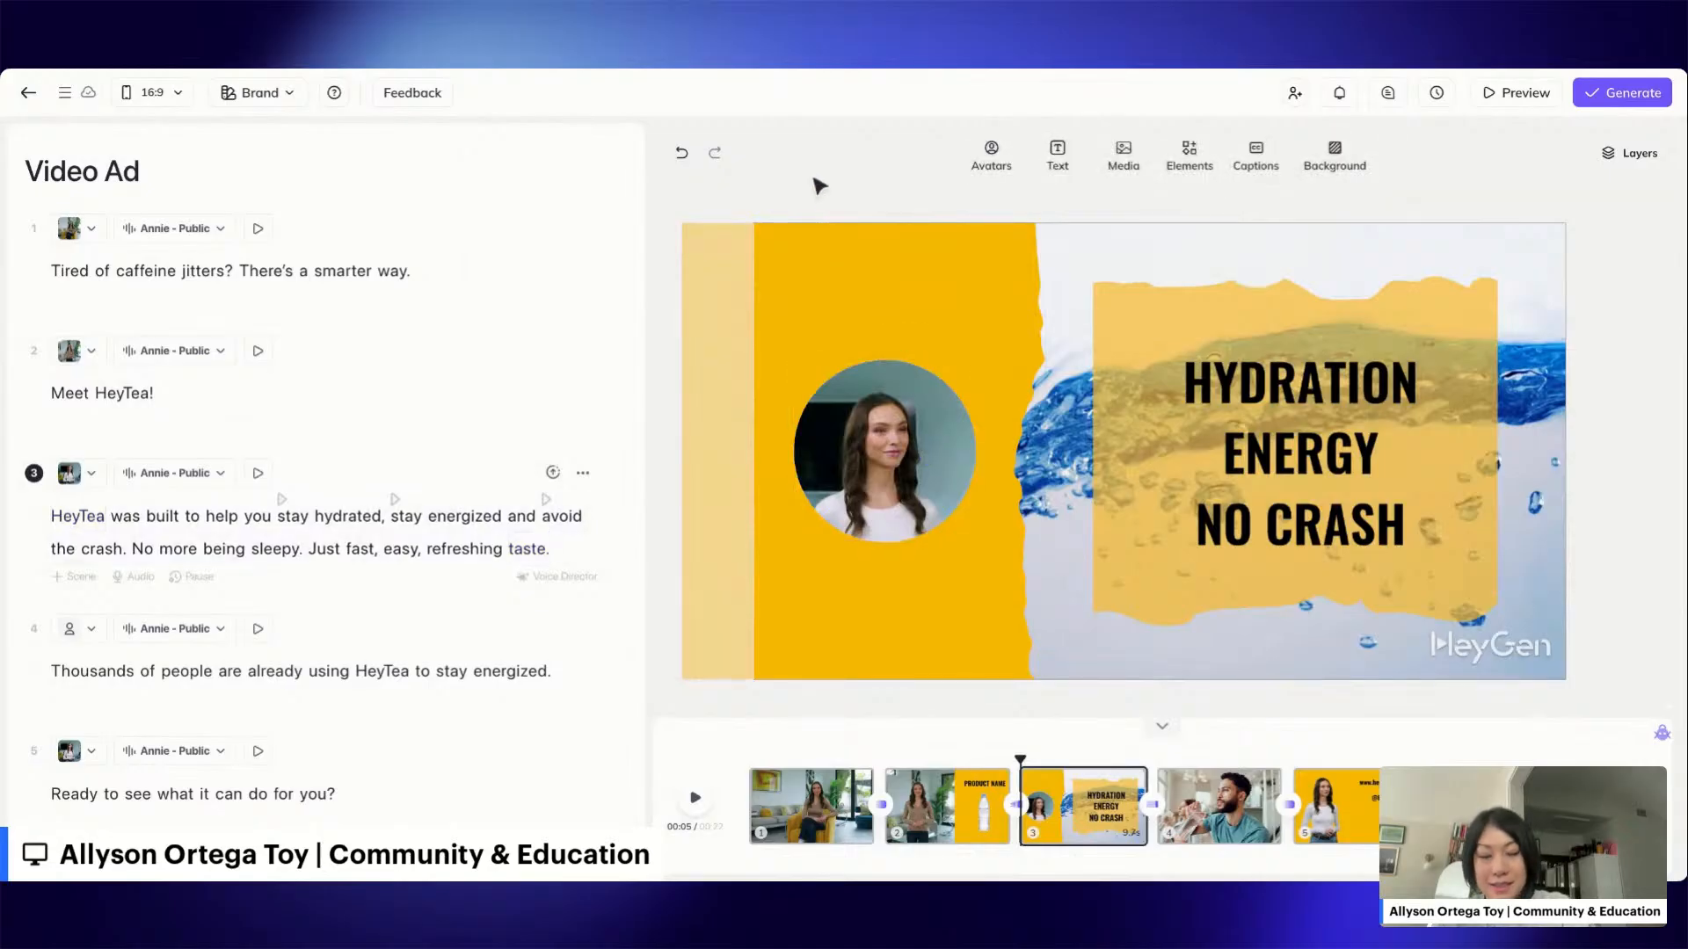
pyautogui.click(930, 455)
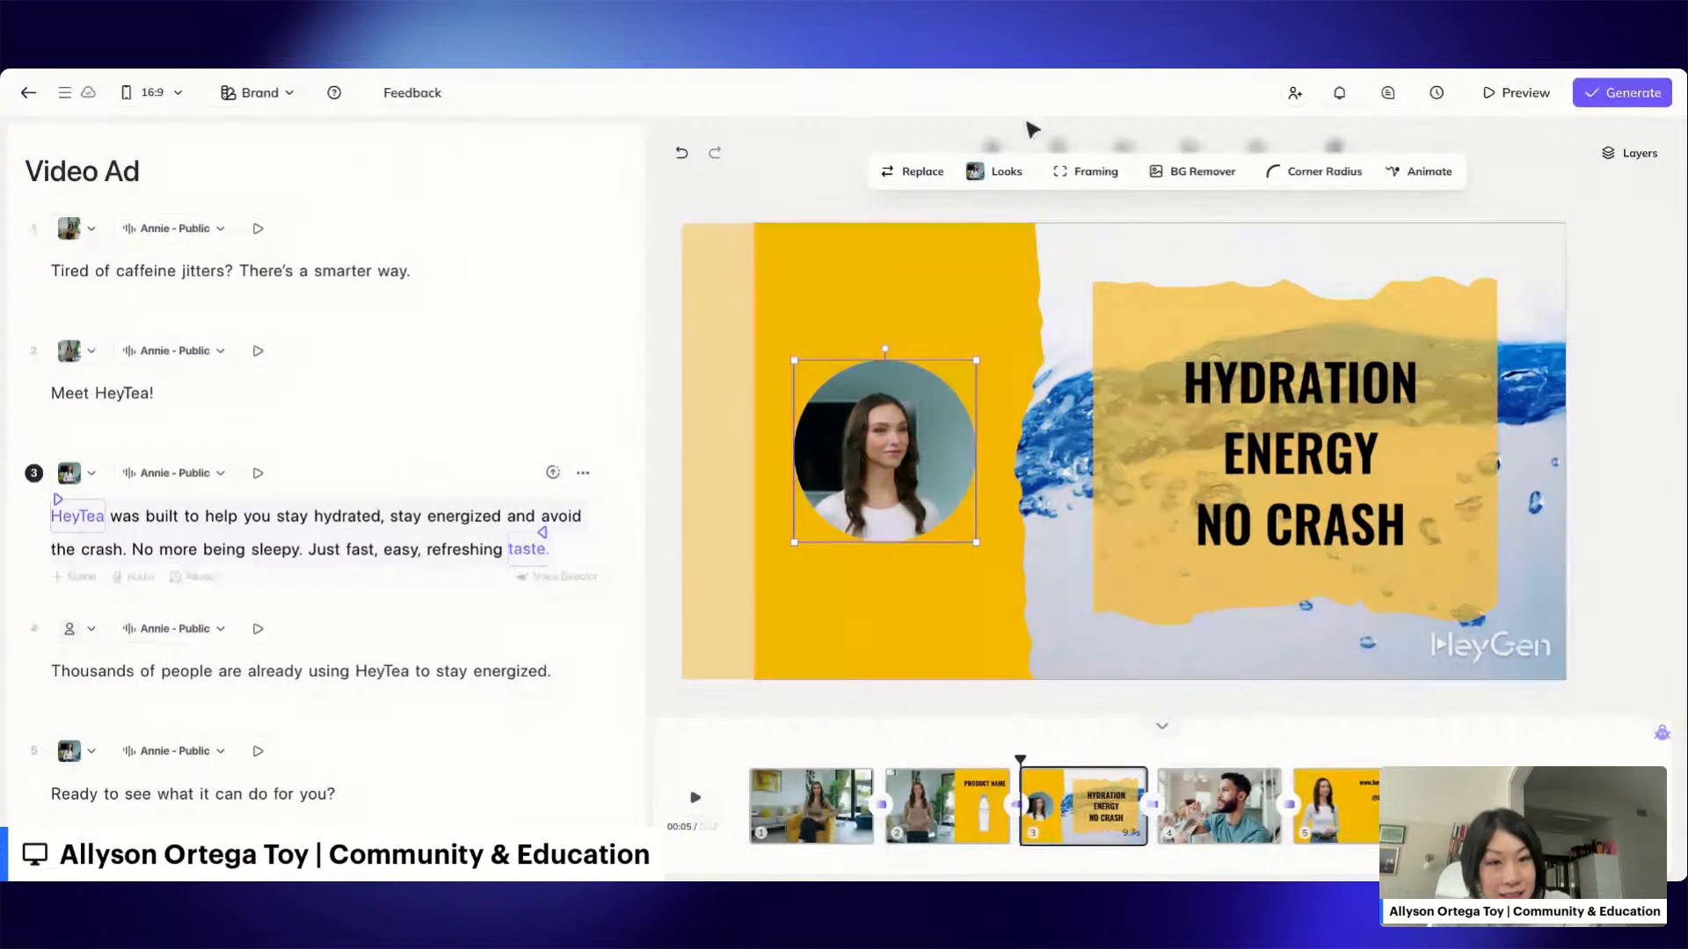
pyautogui.click(1098, 187)
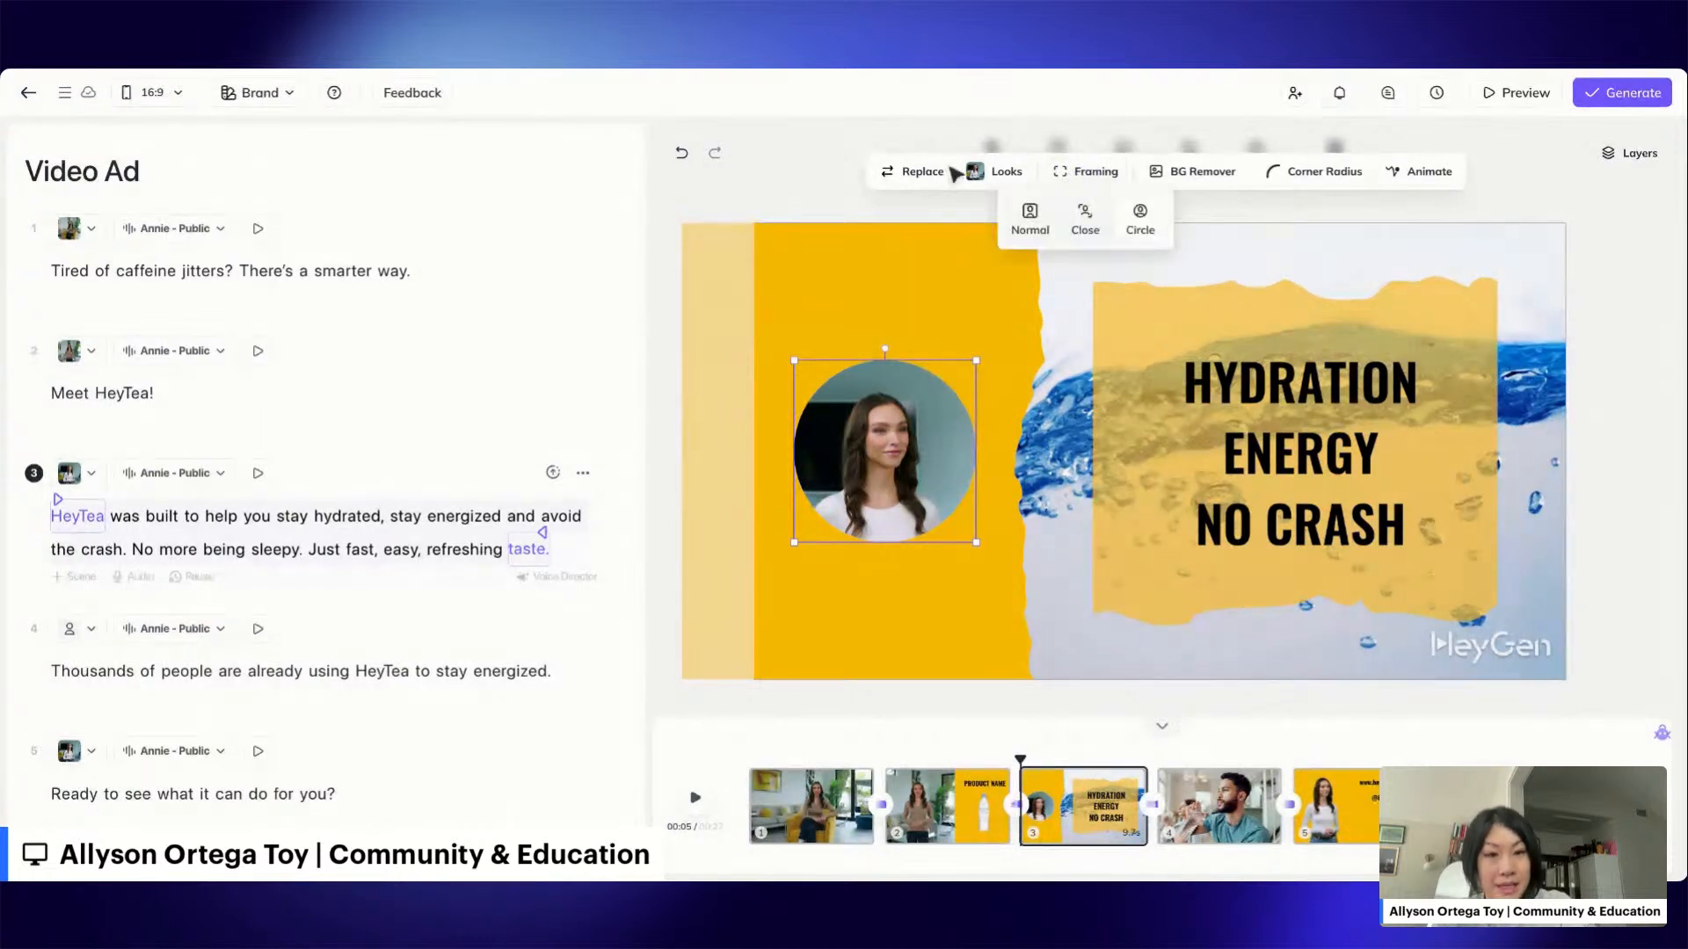
pyautogui.click(1029, 220)
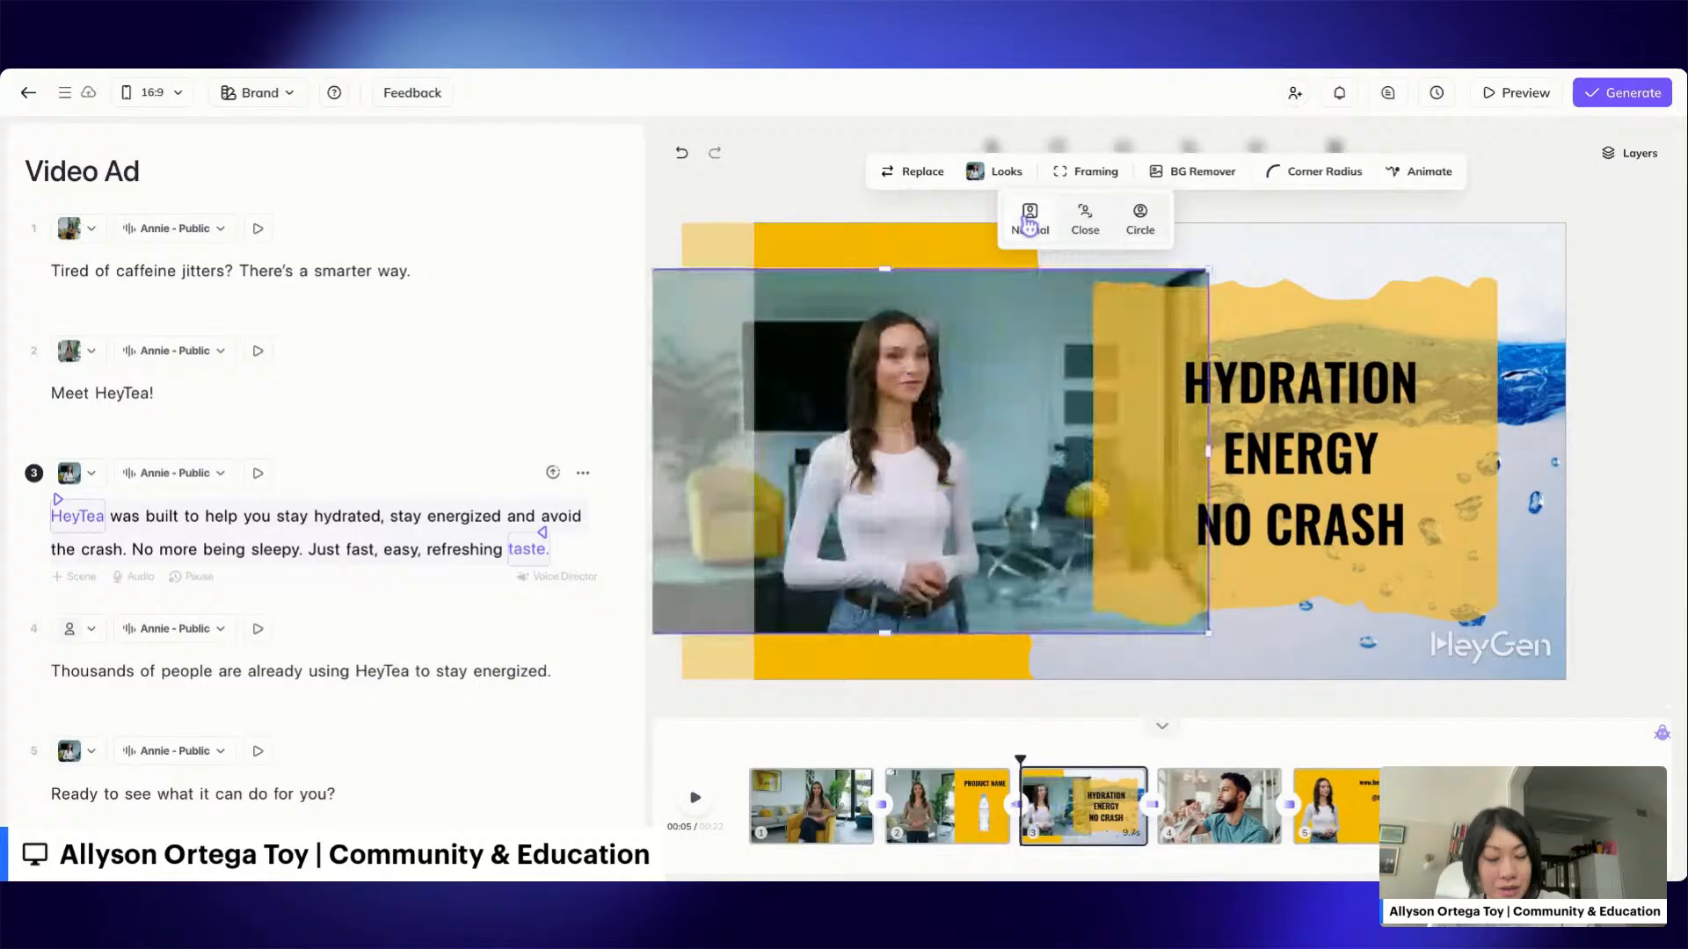
pyautogui.click(837, 183)
# Try the Close framing on scene 3's avatar, and set its framing back to Circle.
pyautogui.click(896, 387)
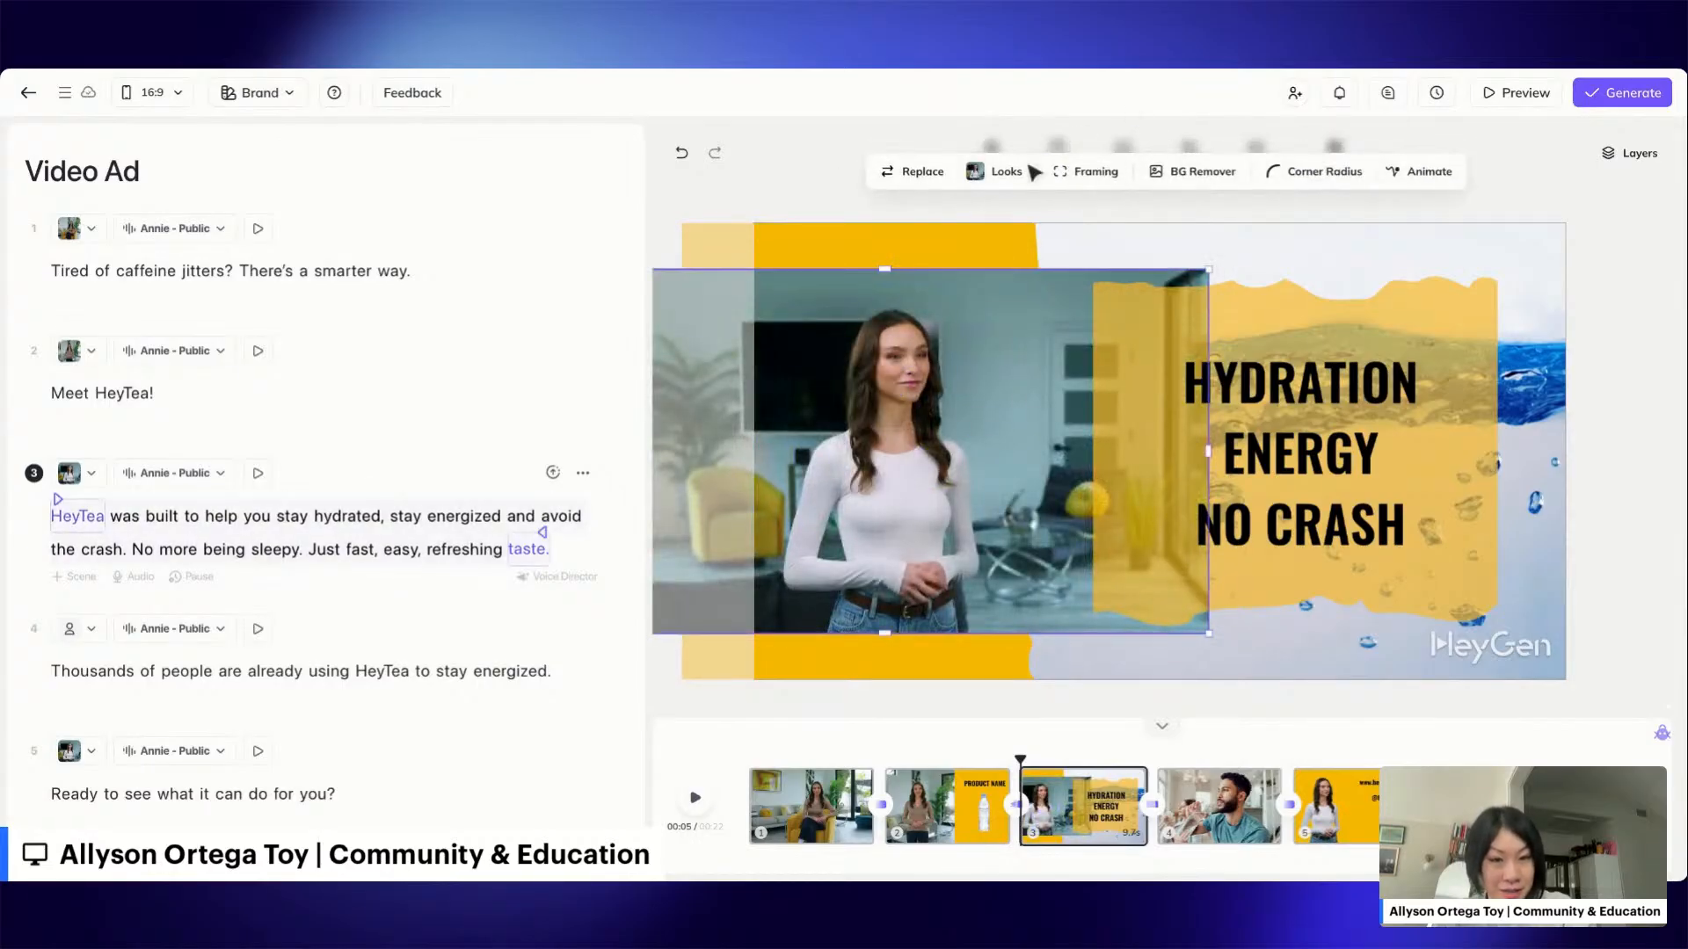
pyautogui.click(1087, 171)
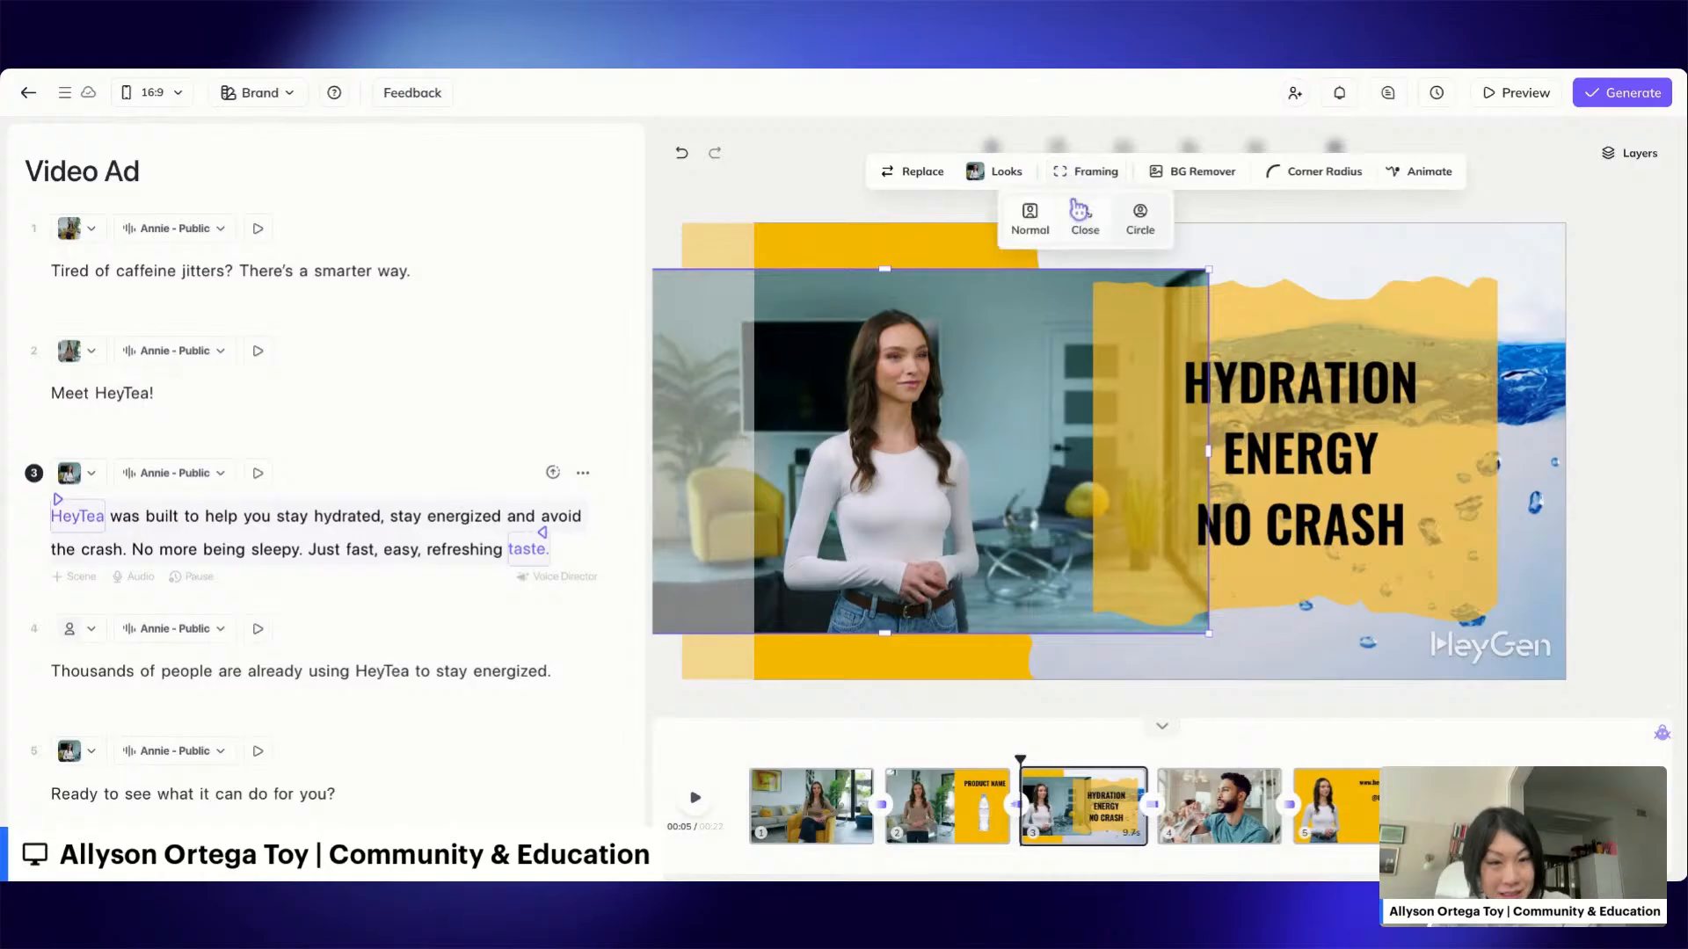
pyautogui.click(1082, 217)
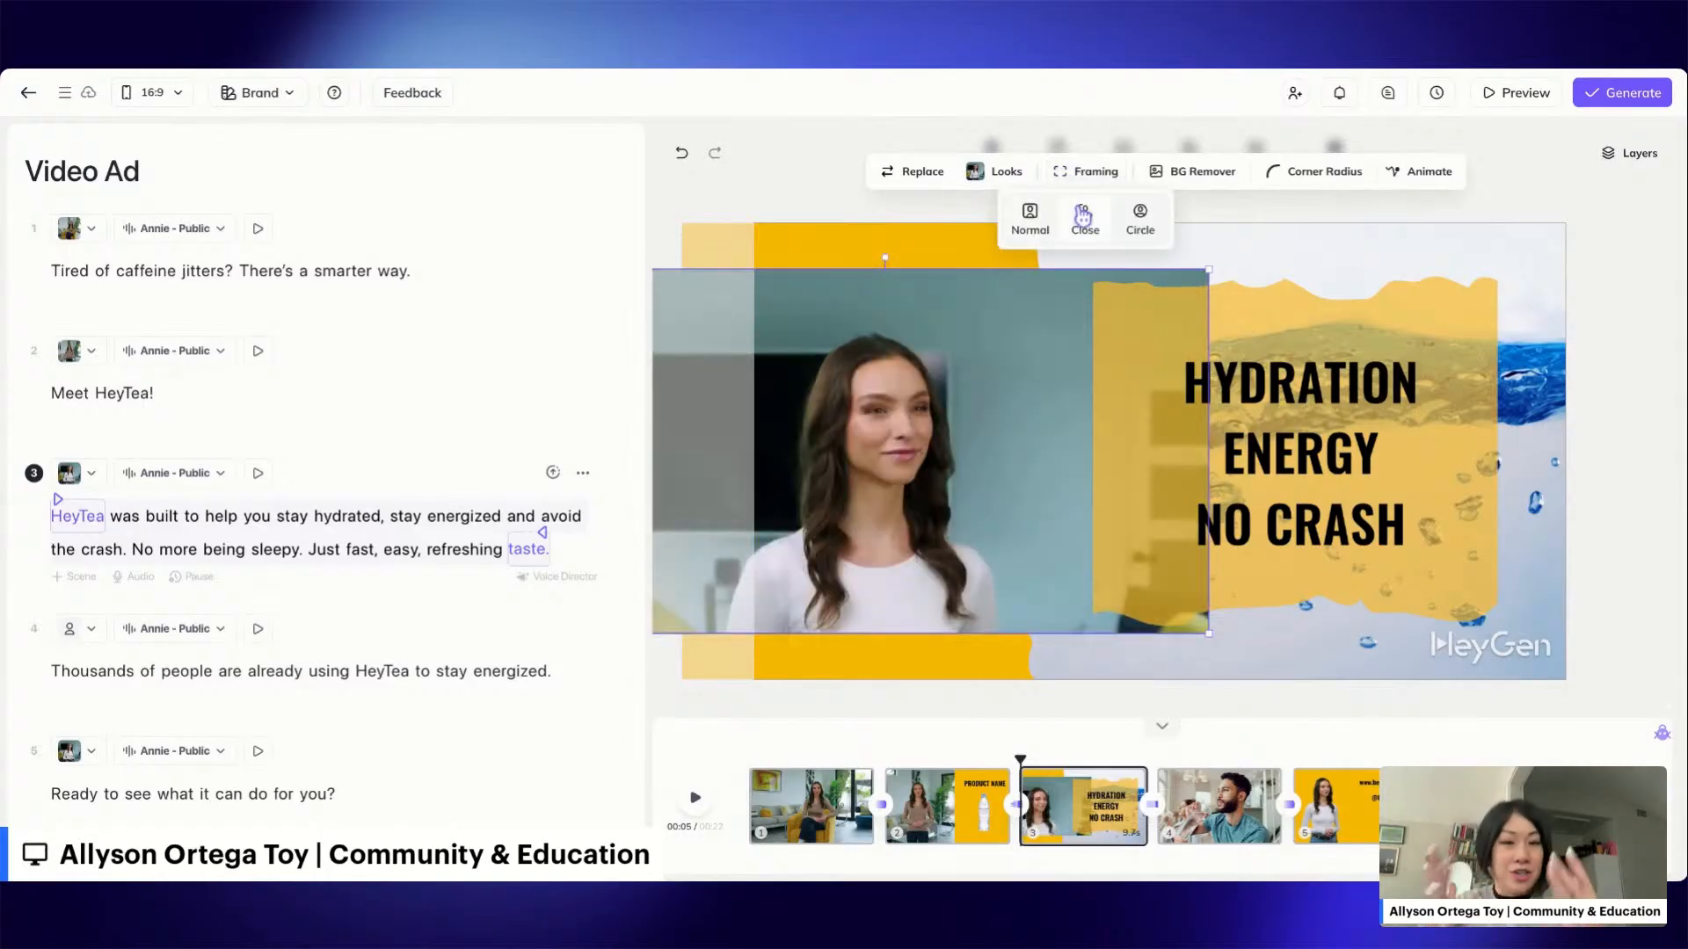
pyautogui.click(1141, 224)
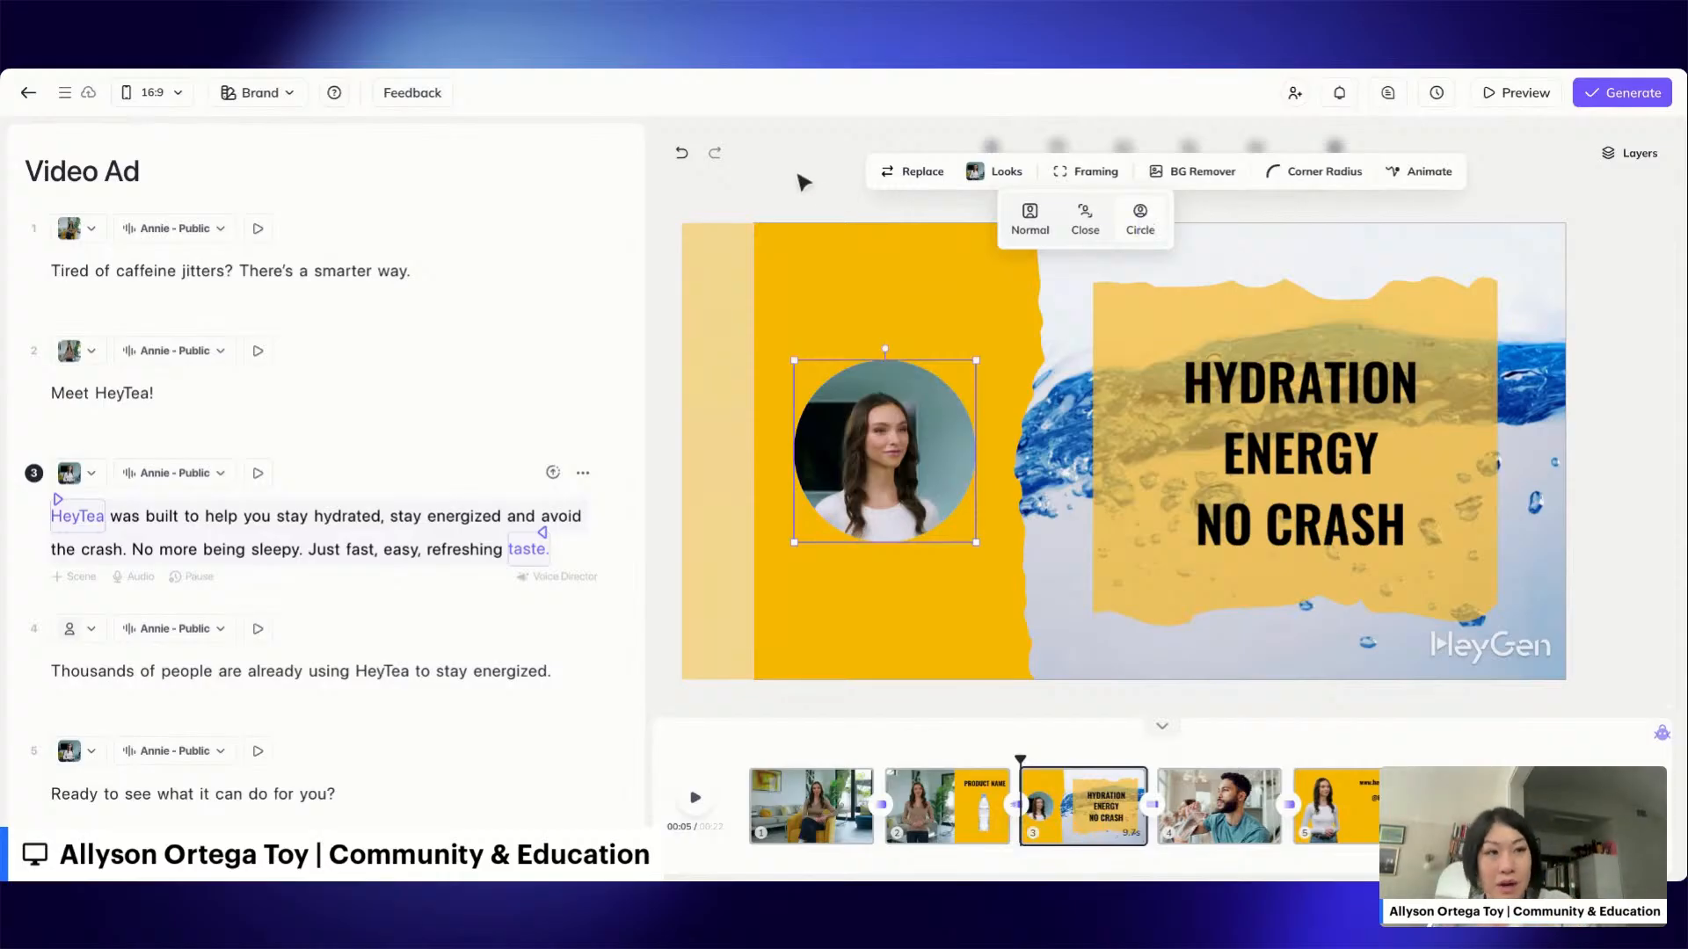
pyautogui.click(802, 181)
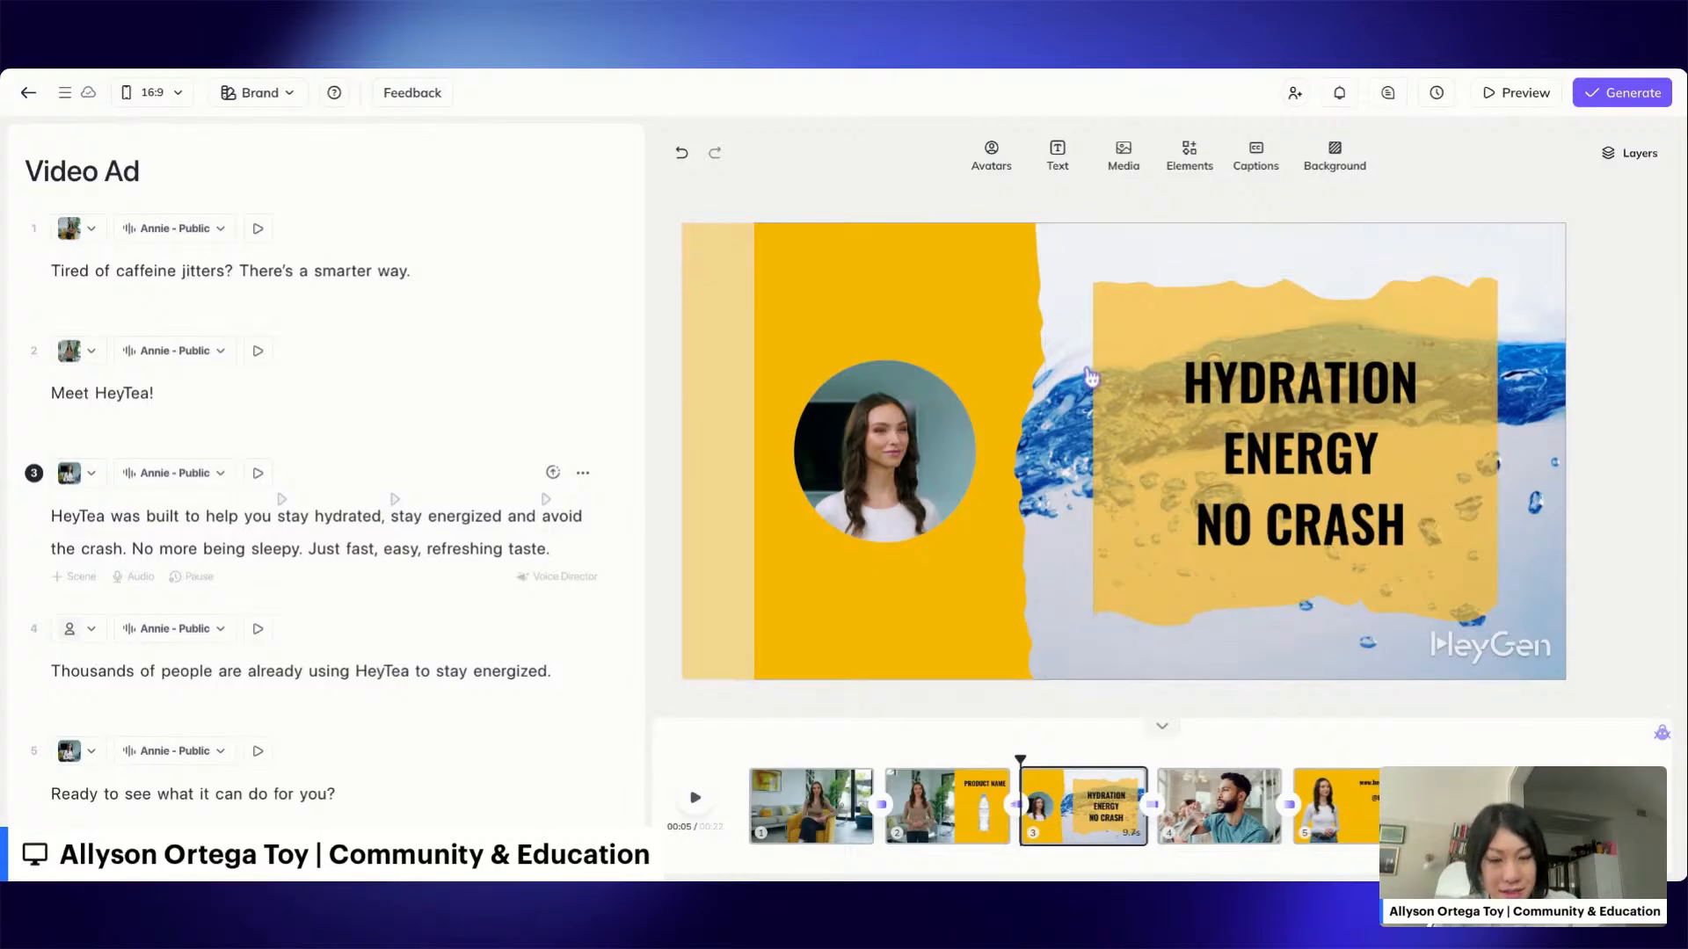
# Check the water background video further along scene 3 and delete it from the scene.
pyautogui.click(1109, 675)
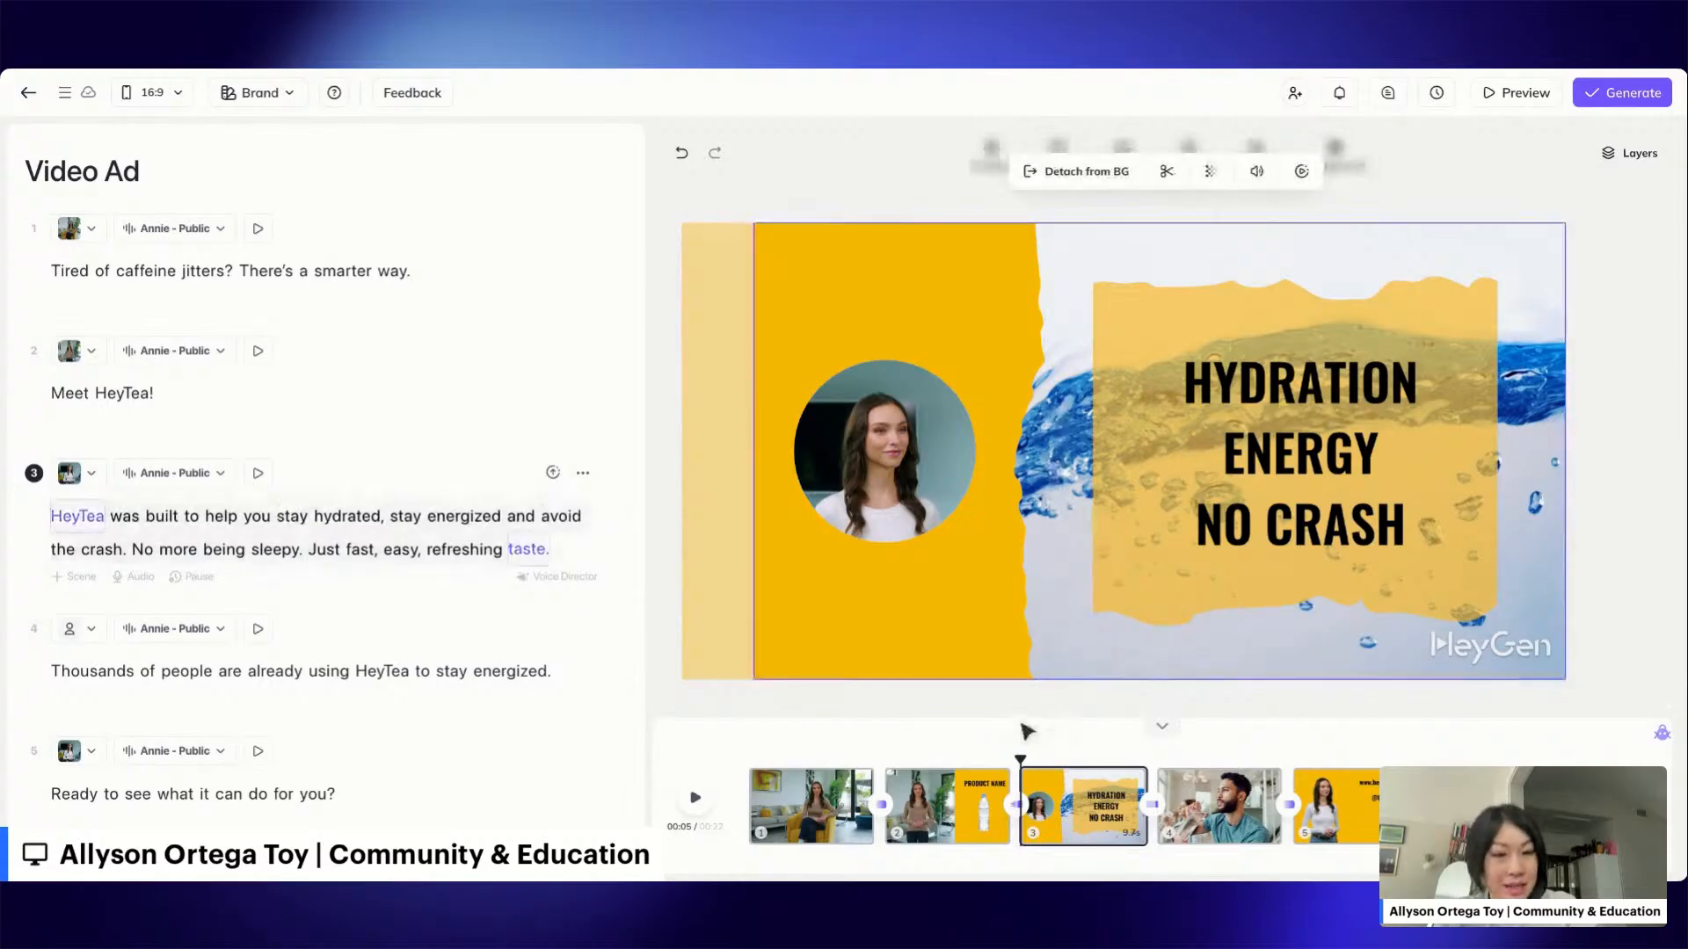
pyautogui.moveTo(1015, 758); pyautogui.dragTo(1126, 757)
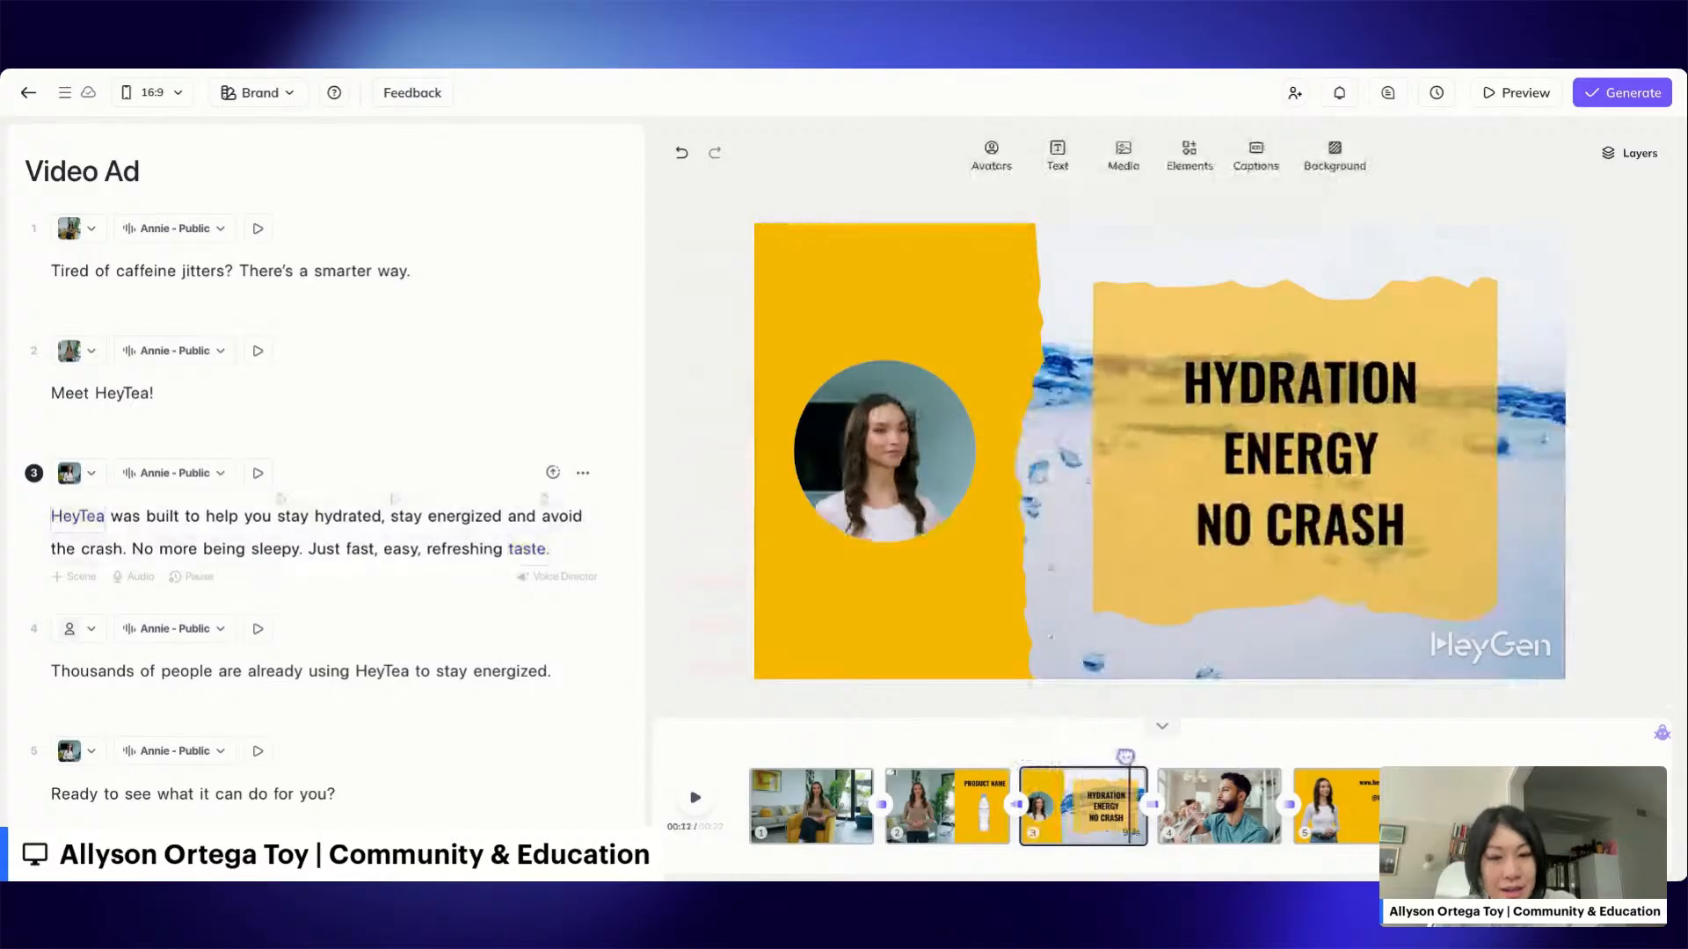
pyautogui.click(1282, 248)
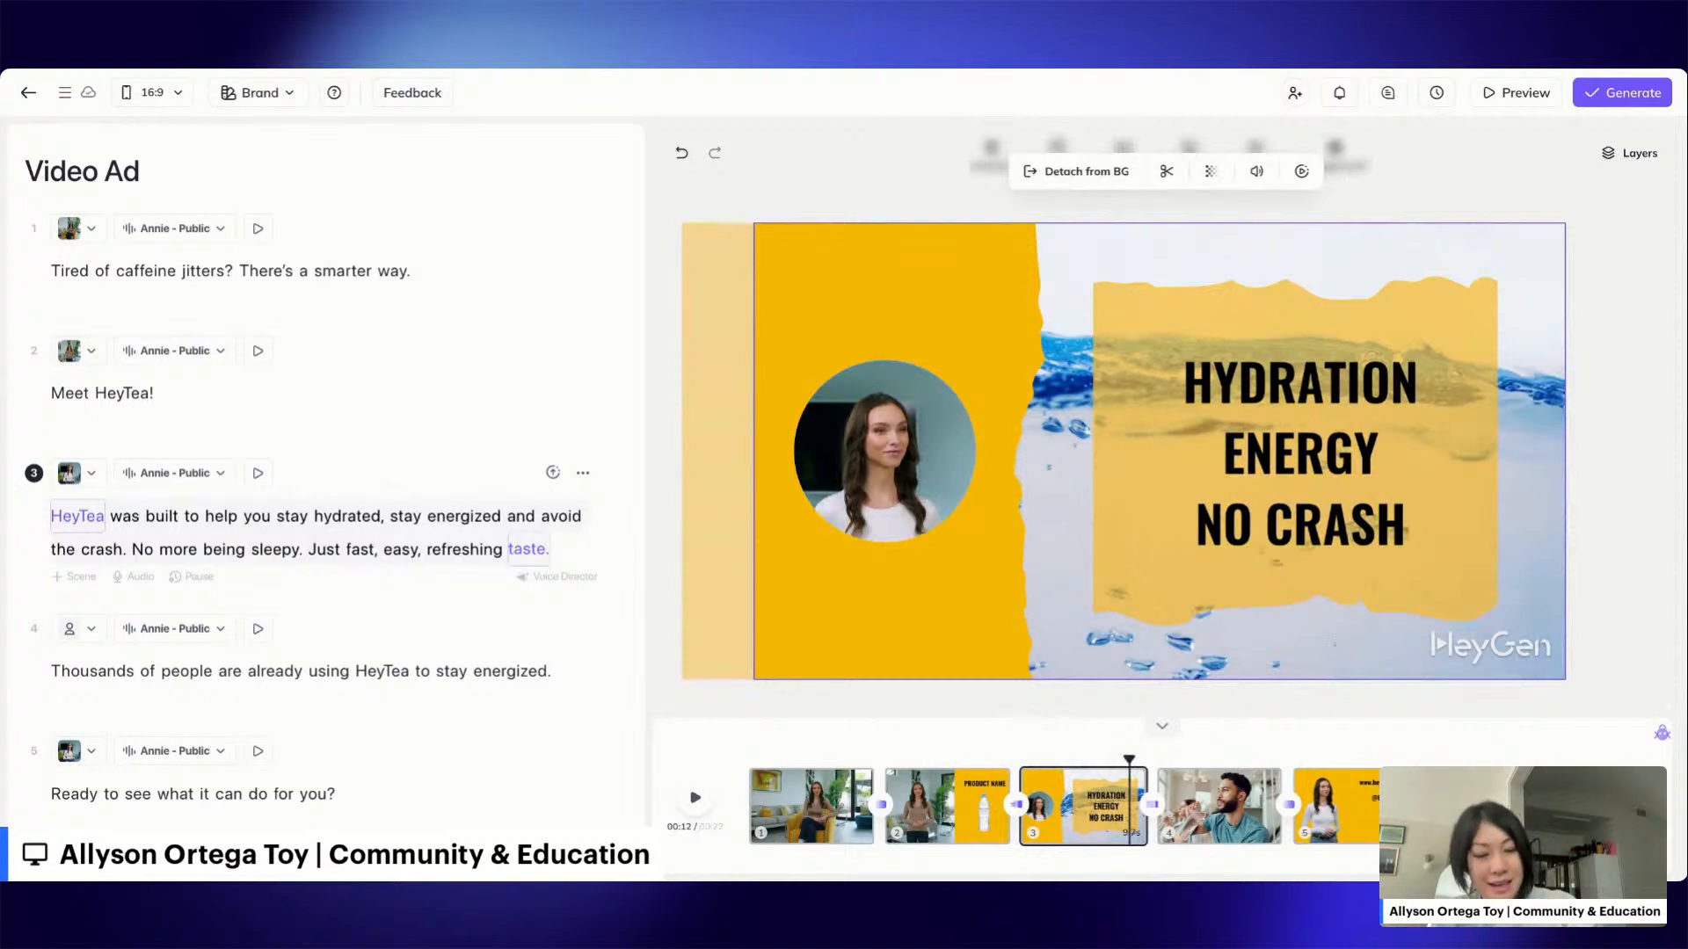
pyautogui.press('Delete')
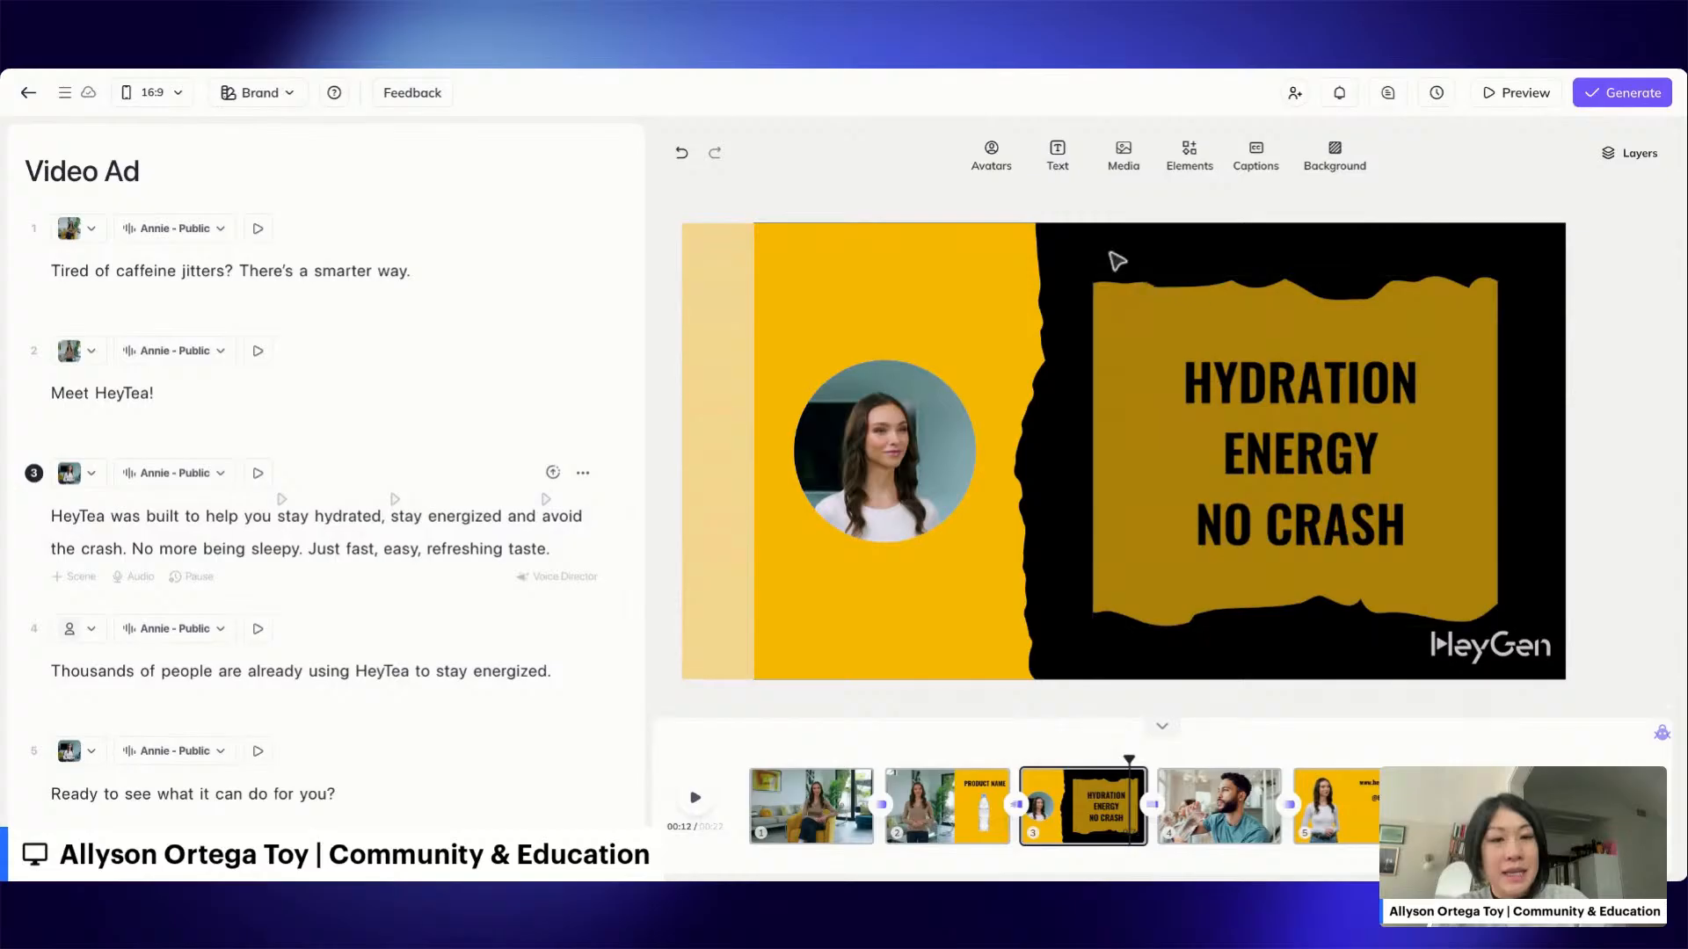
# Look through the media library's image, video, music and upload collections for scene 3, ending on the stock videos.
pyautogui.click(1124, 156)
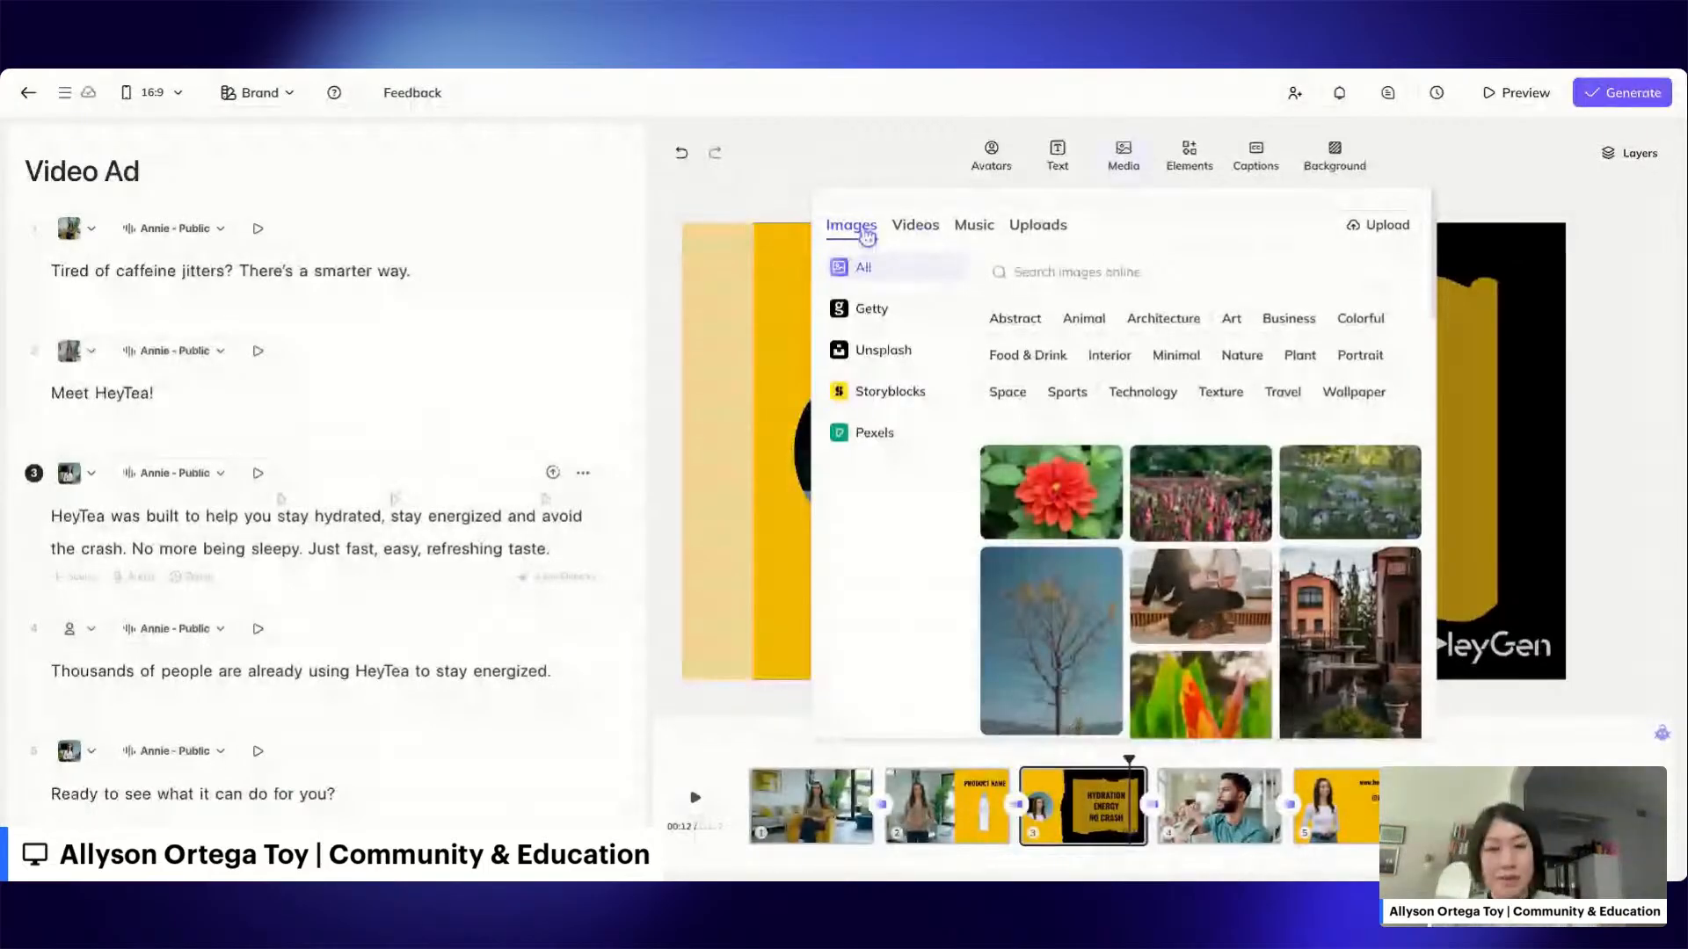
pyautogui.click(919, 233)
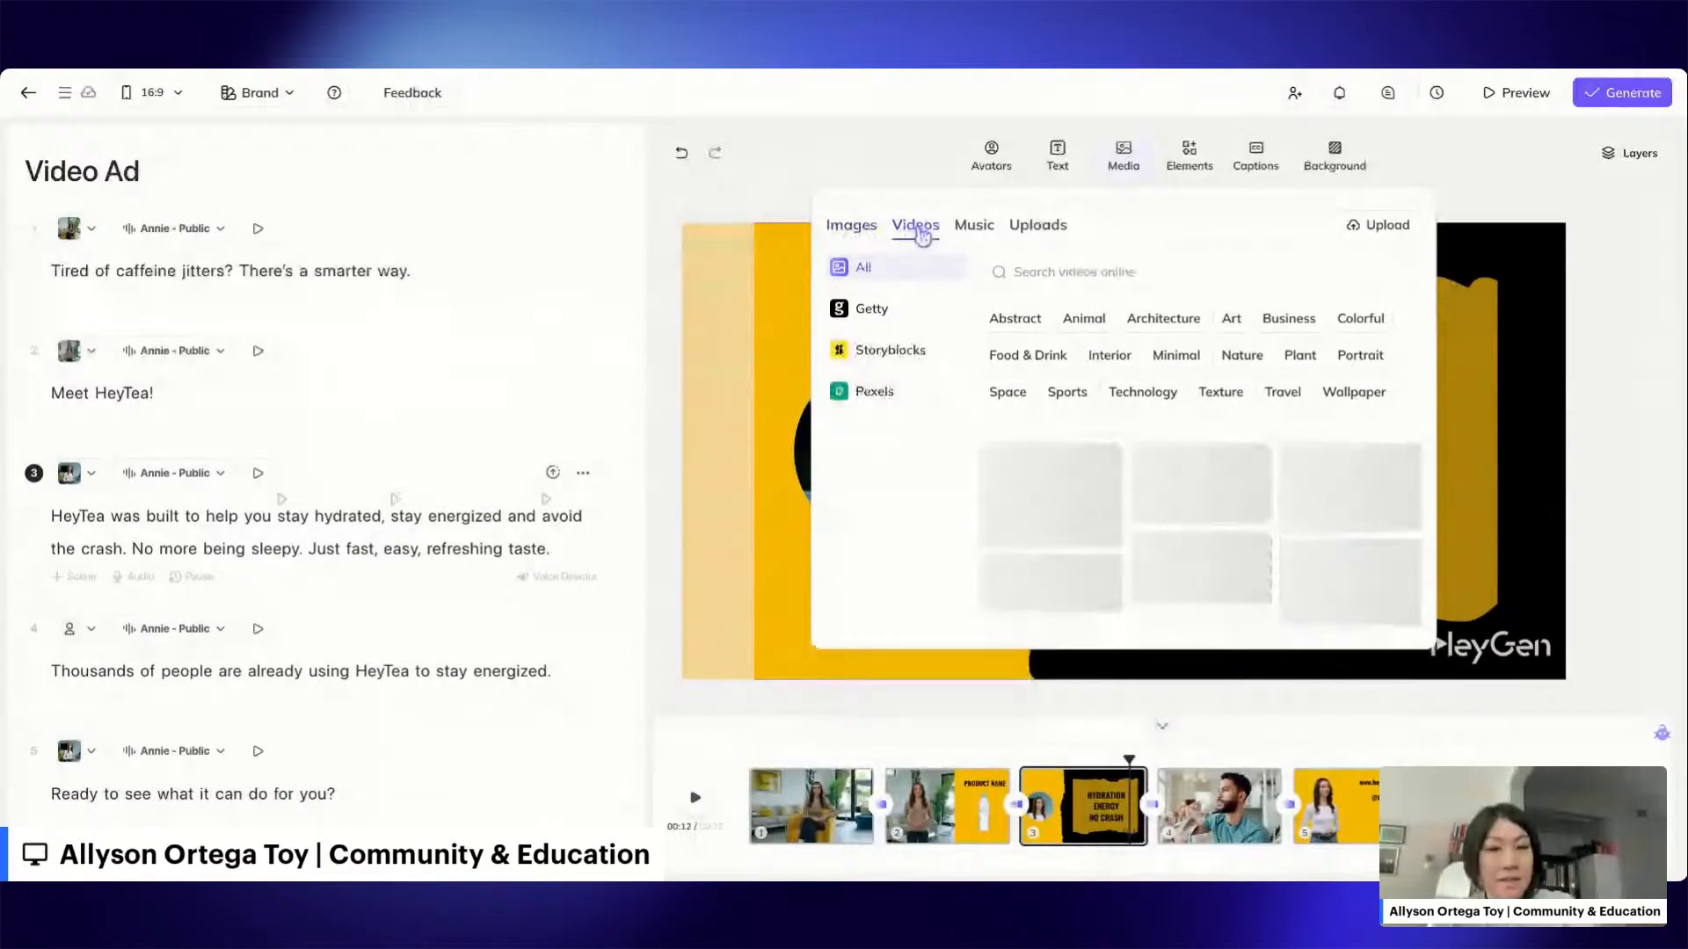
pyautogui.click(974, 230)
pyautogui.click(1039, 225)
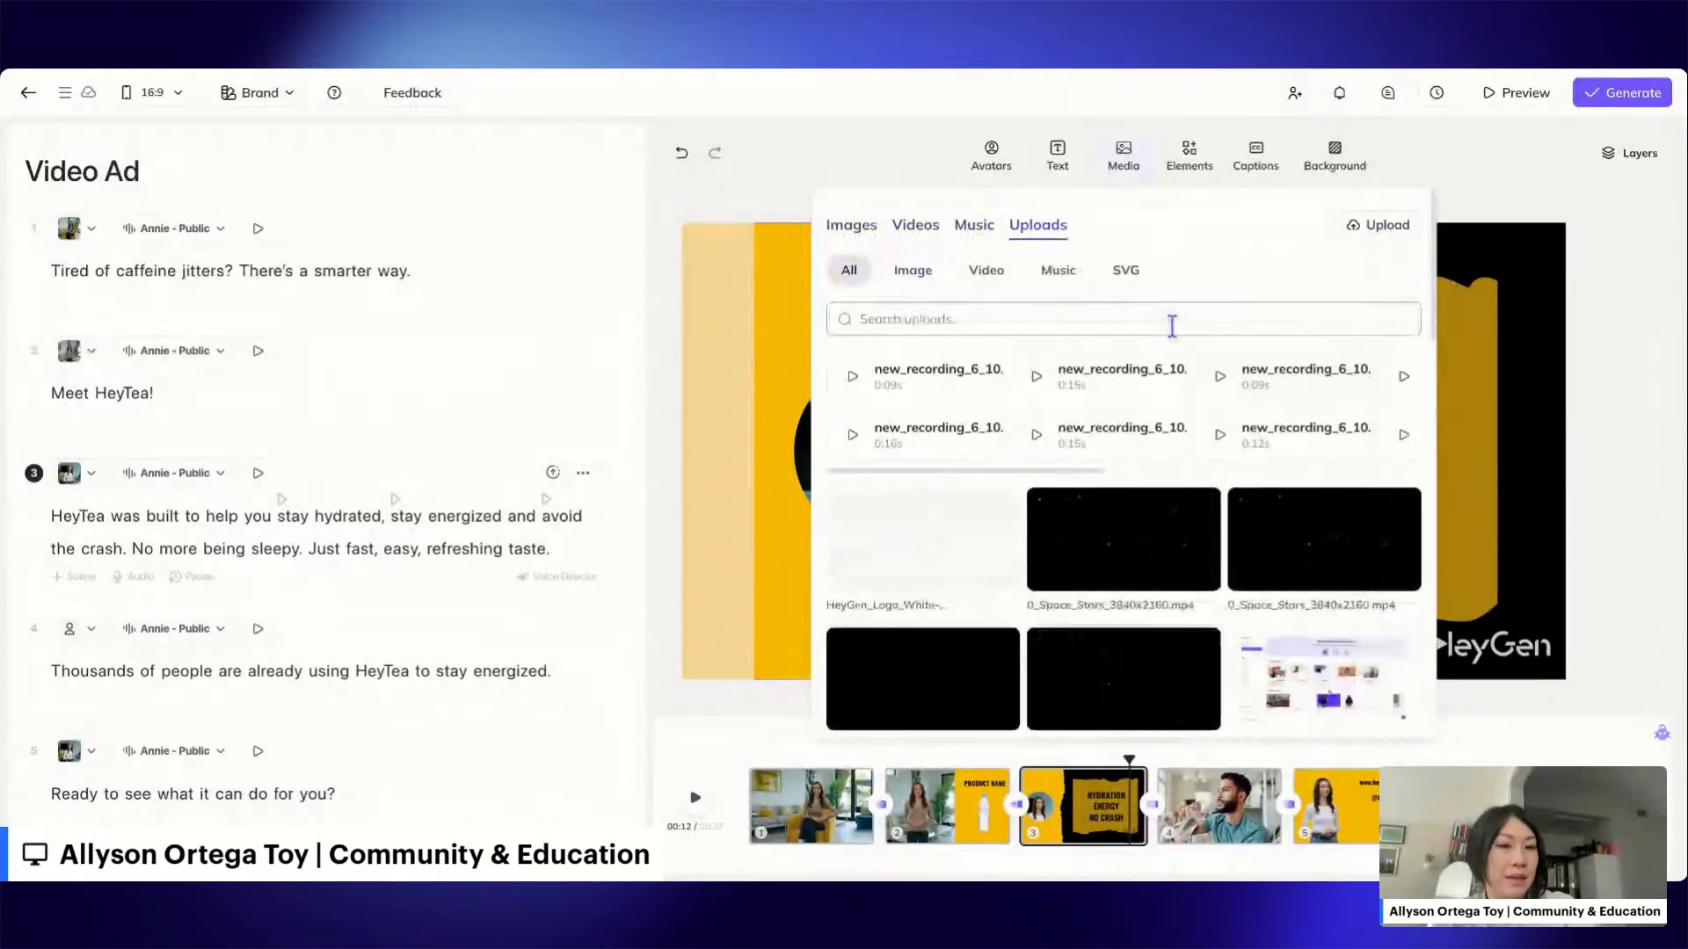
pyautogui.click(855, 233)
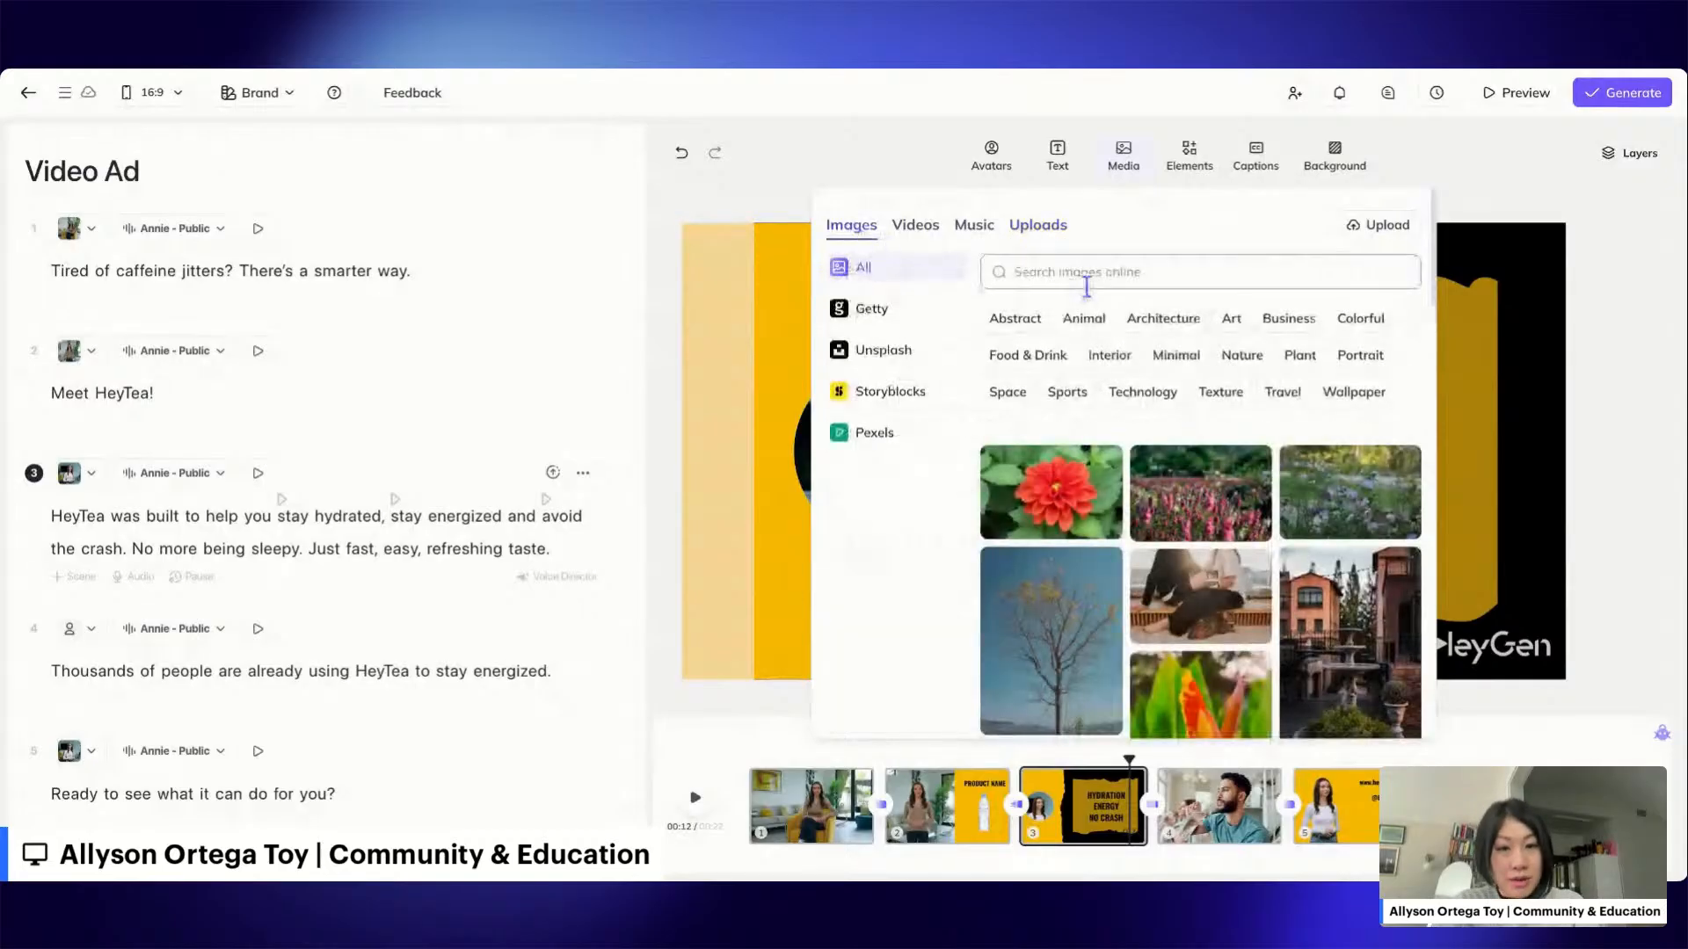
pyautogui.click(931, 247)
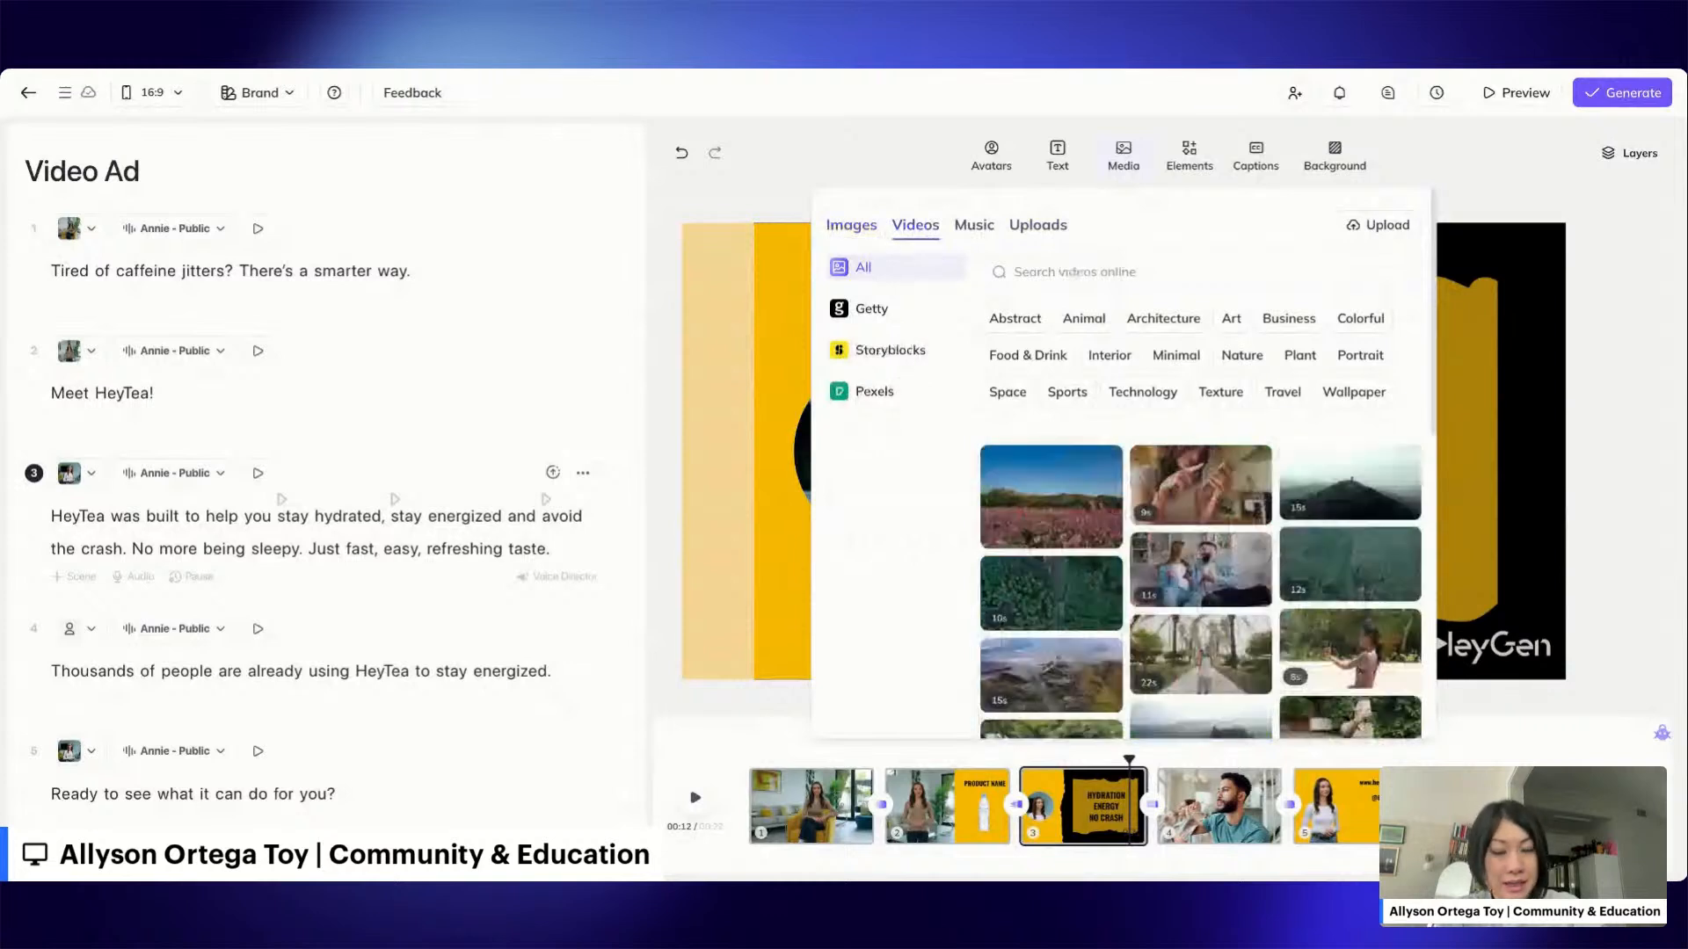
# Search the stock videos for "tea" and look through the clips found.
pyautogui.click(1131, 267)
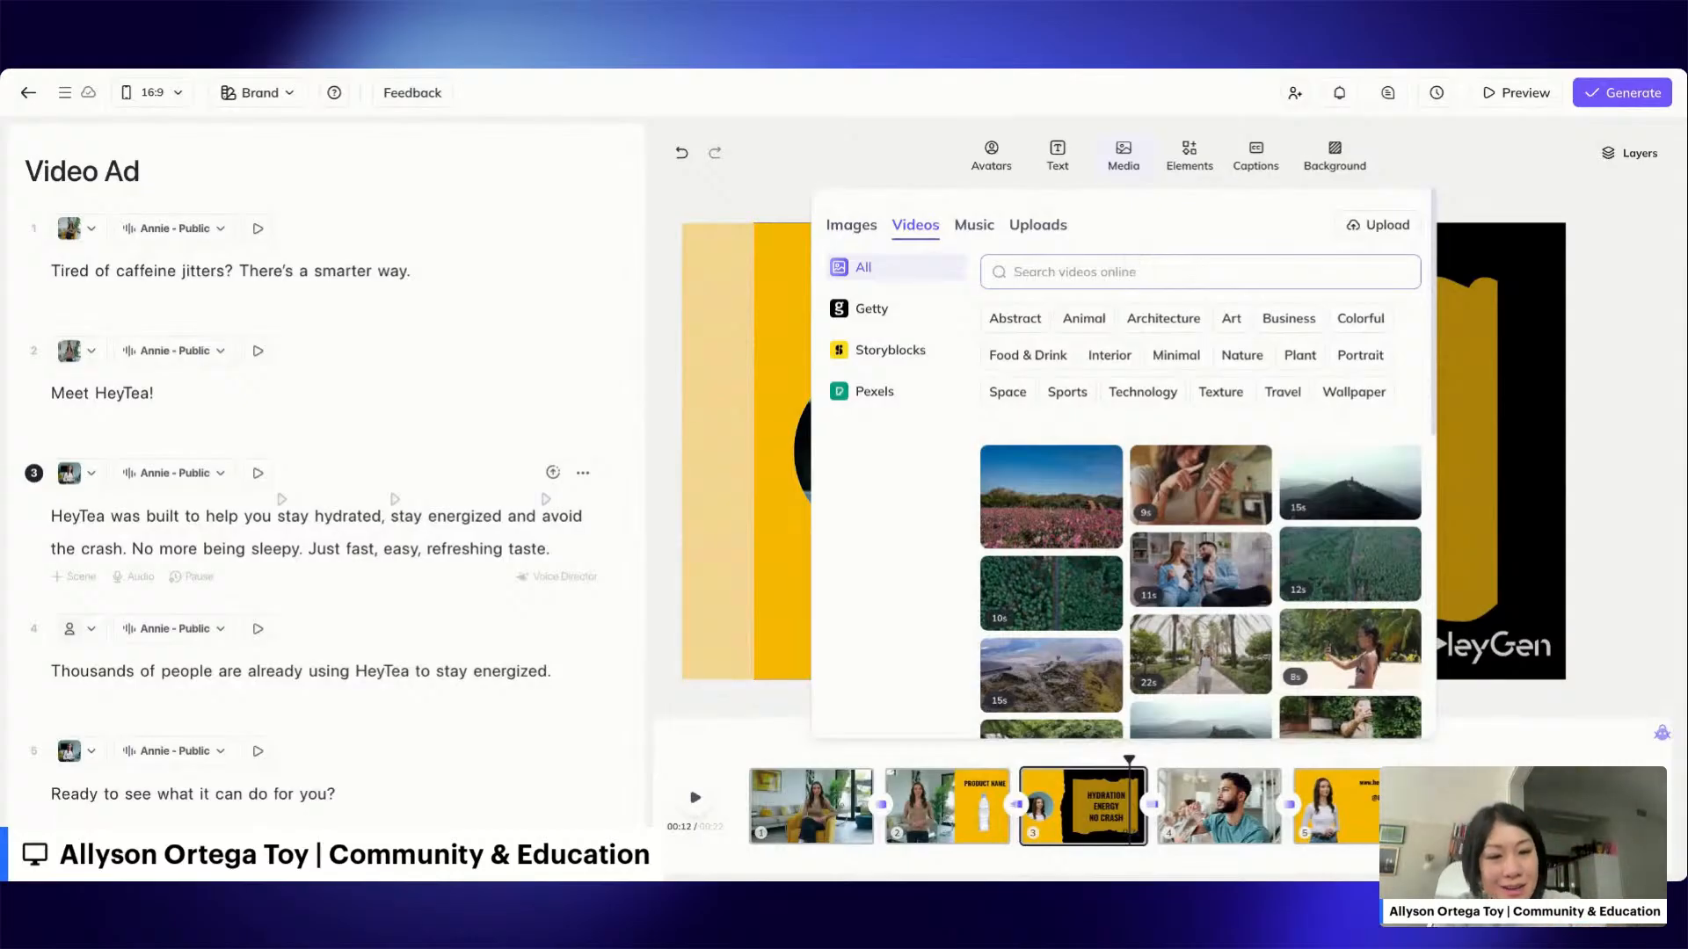
pyautogui.write('t')
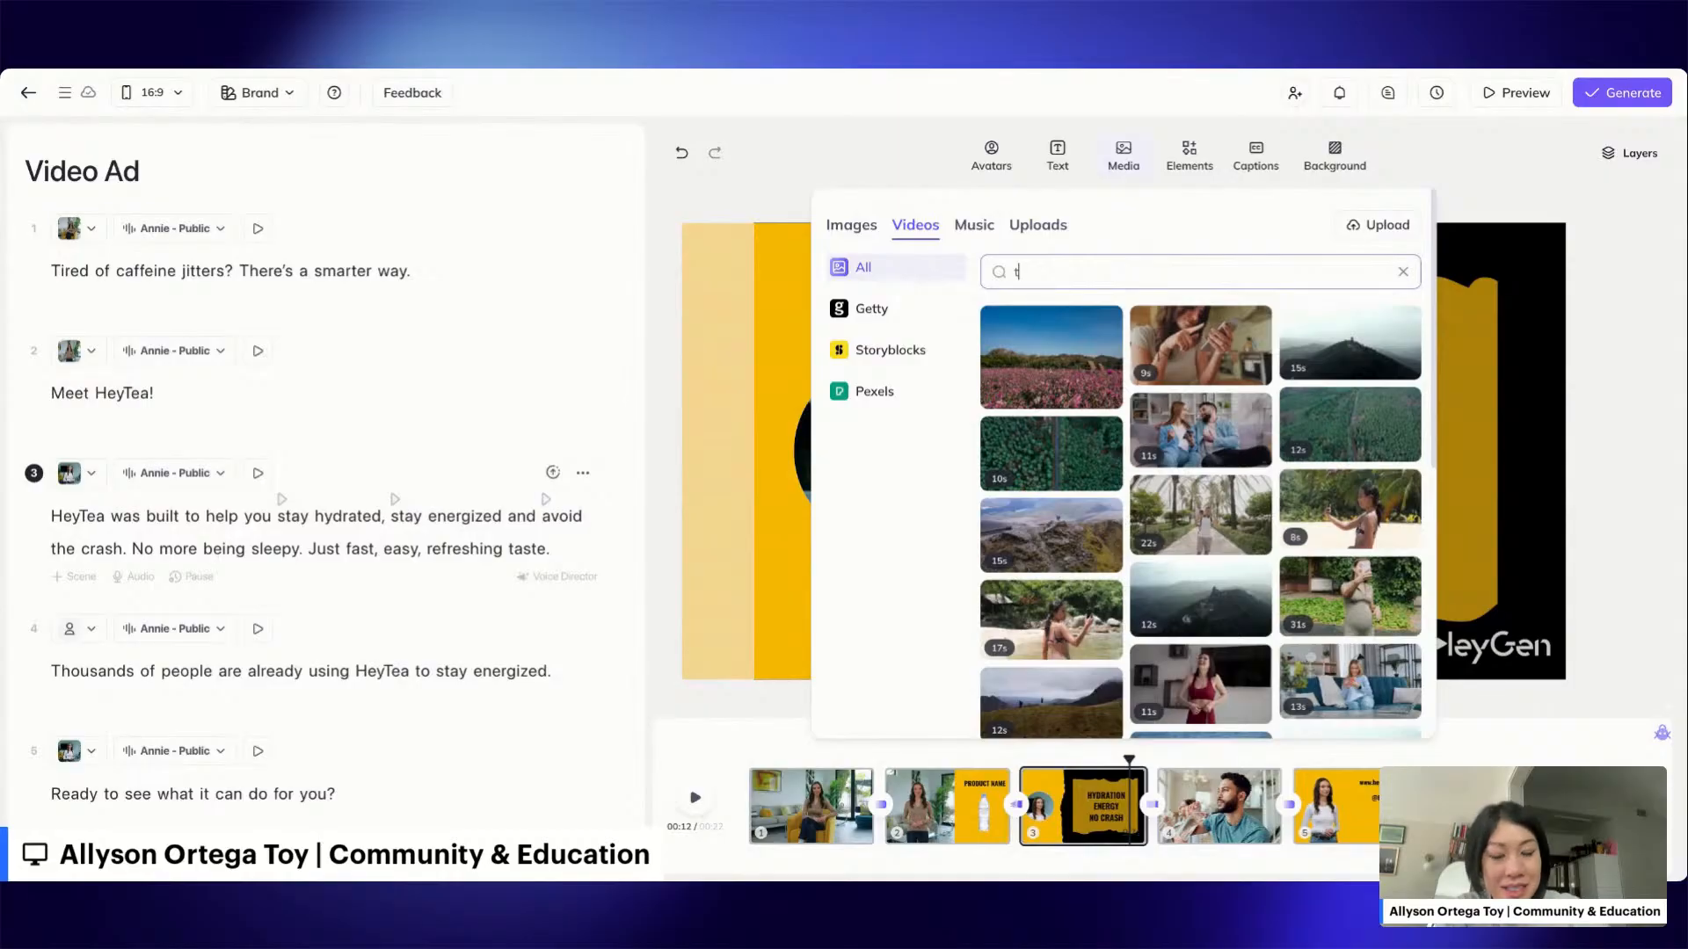
pyautogui.write('ea')
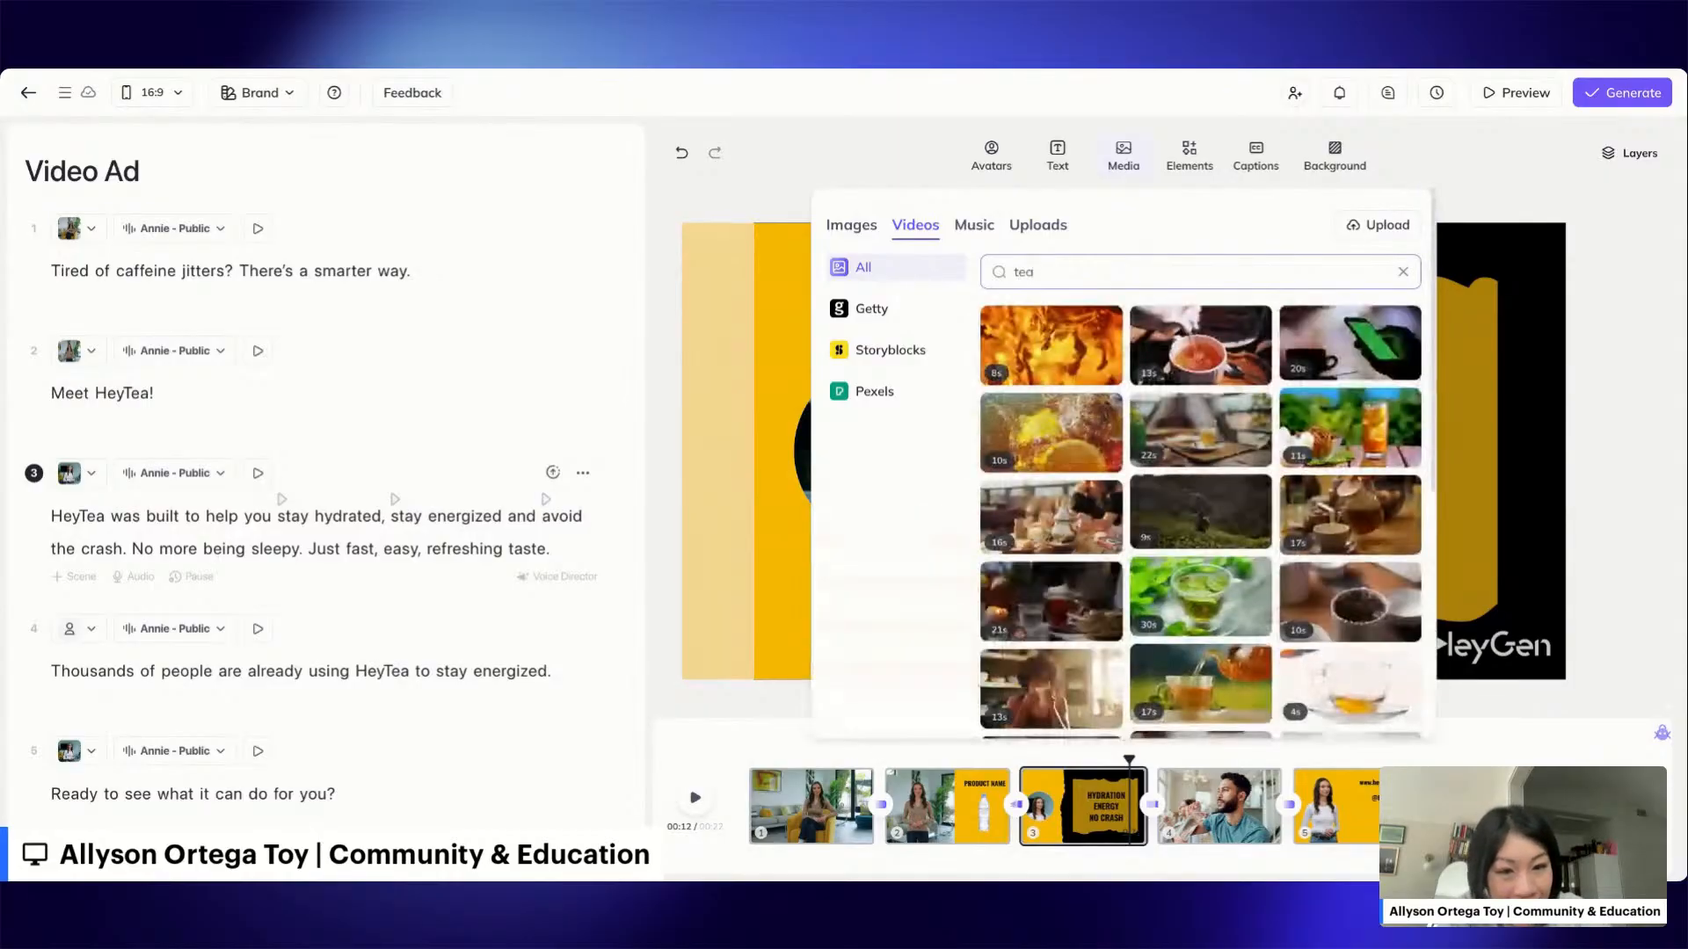
pyautogui.scroll(-5, 1200, 255)
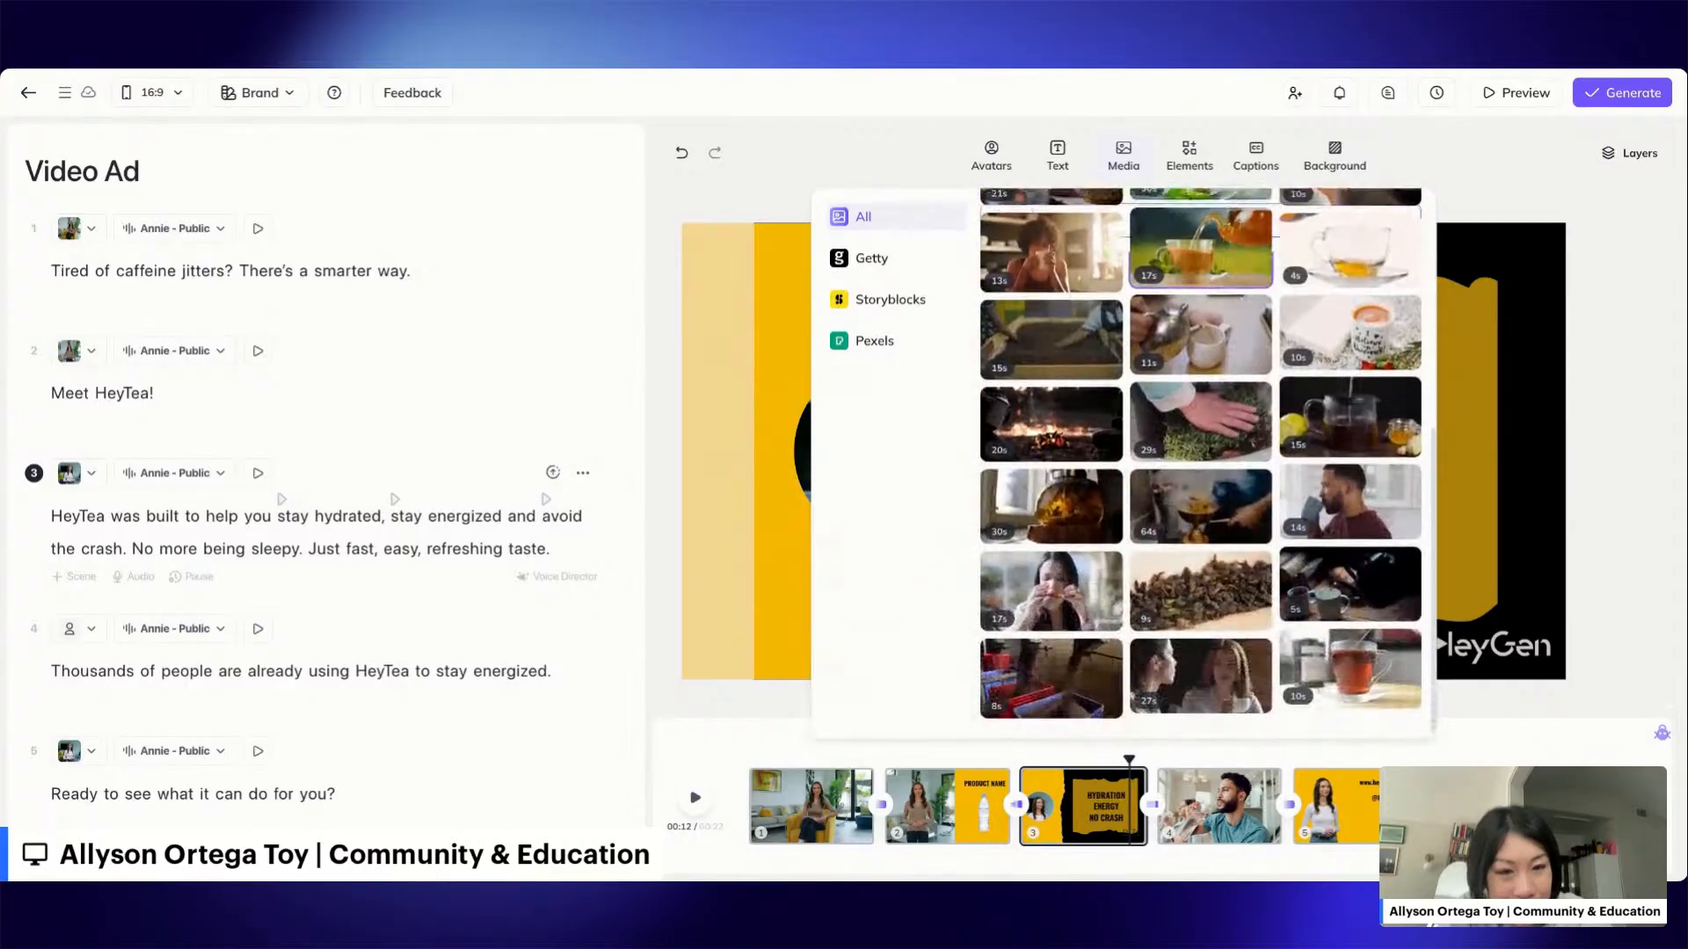
pyautogui.scroll(-2, 1200, 482)
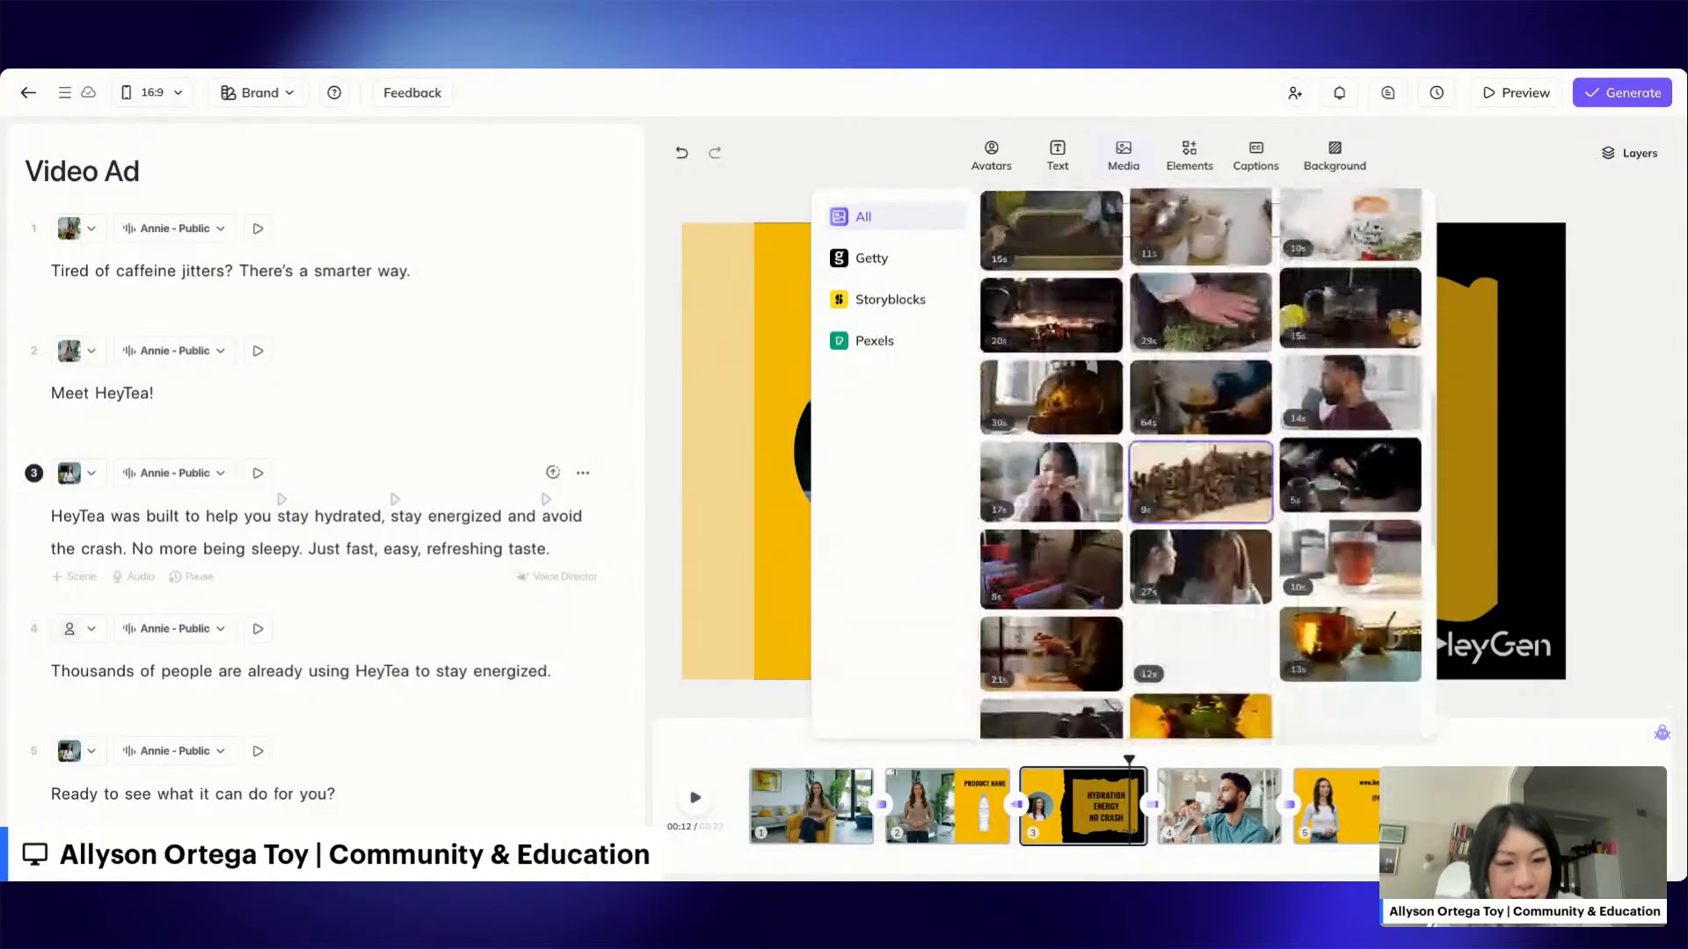
pyautogui.scroll(3, 1117, 380)
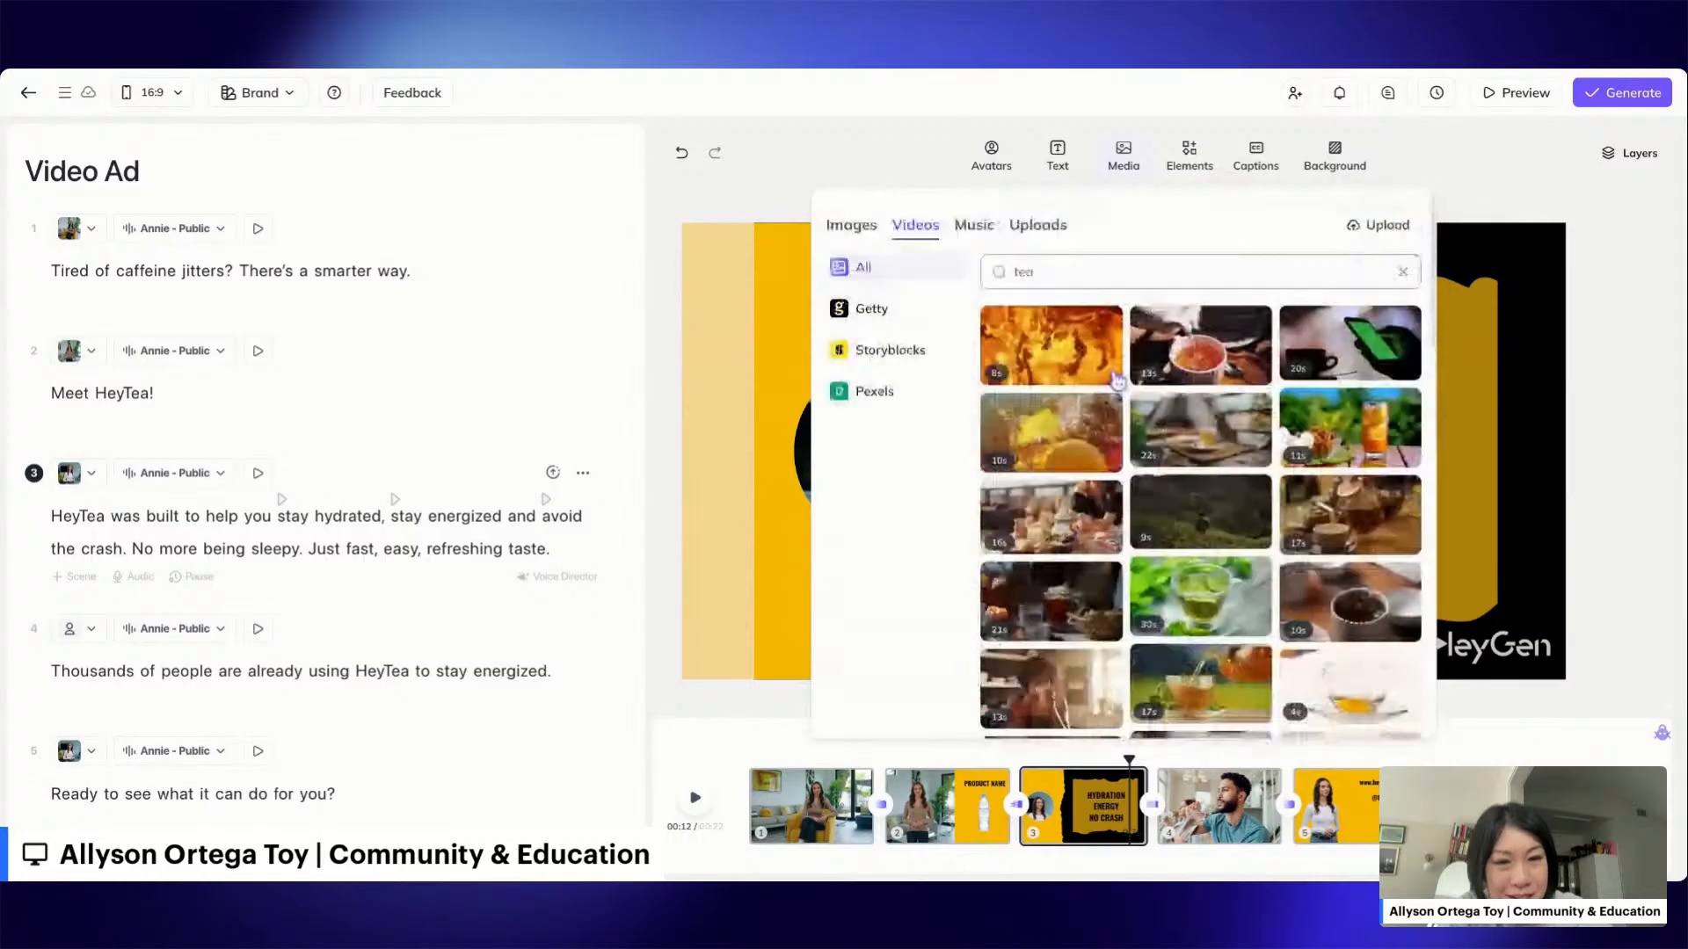
# Search the stock videos for "farm" and add the clip of long green crop rows under a pale sky to scene 3.
pyautogui.moveTo(1059, 271); pyautogui.dragTo(974, 270)
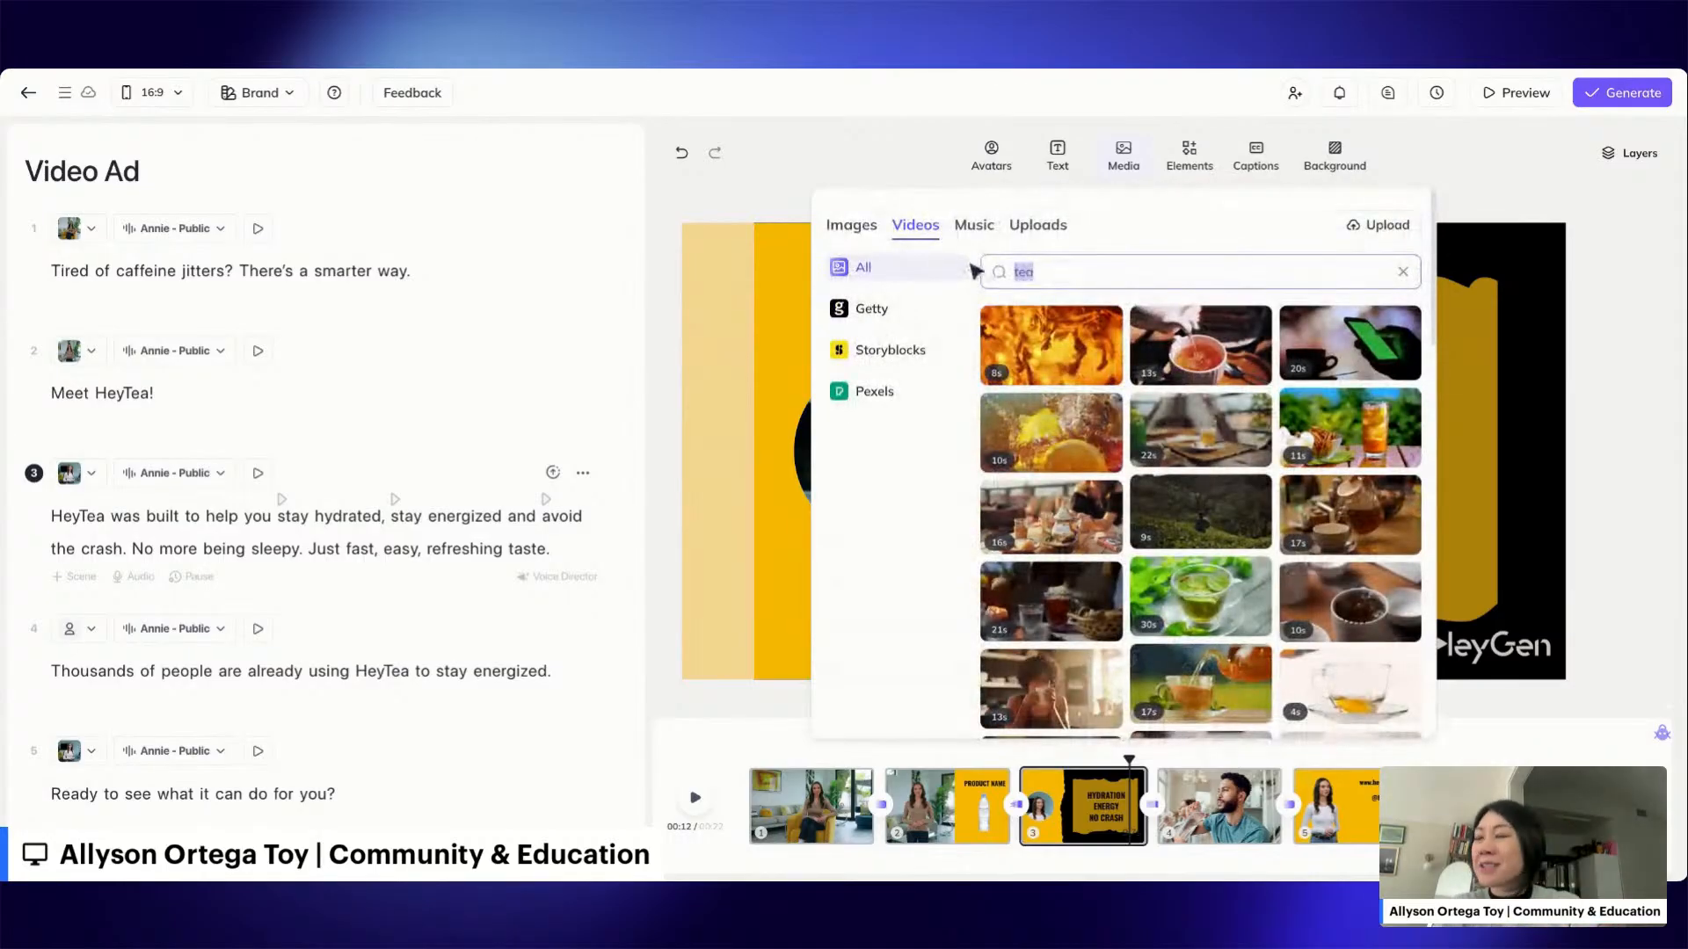
pyautogui.write('farm')
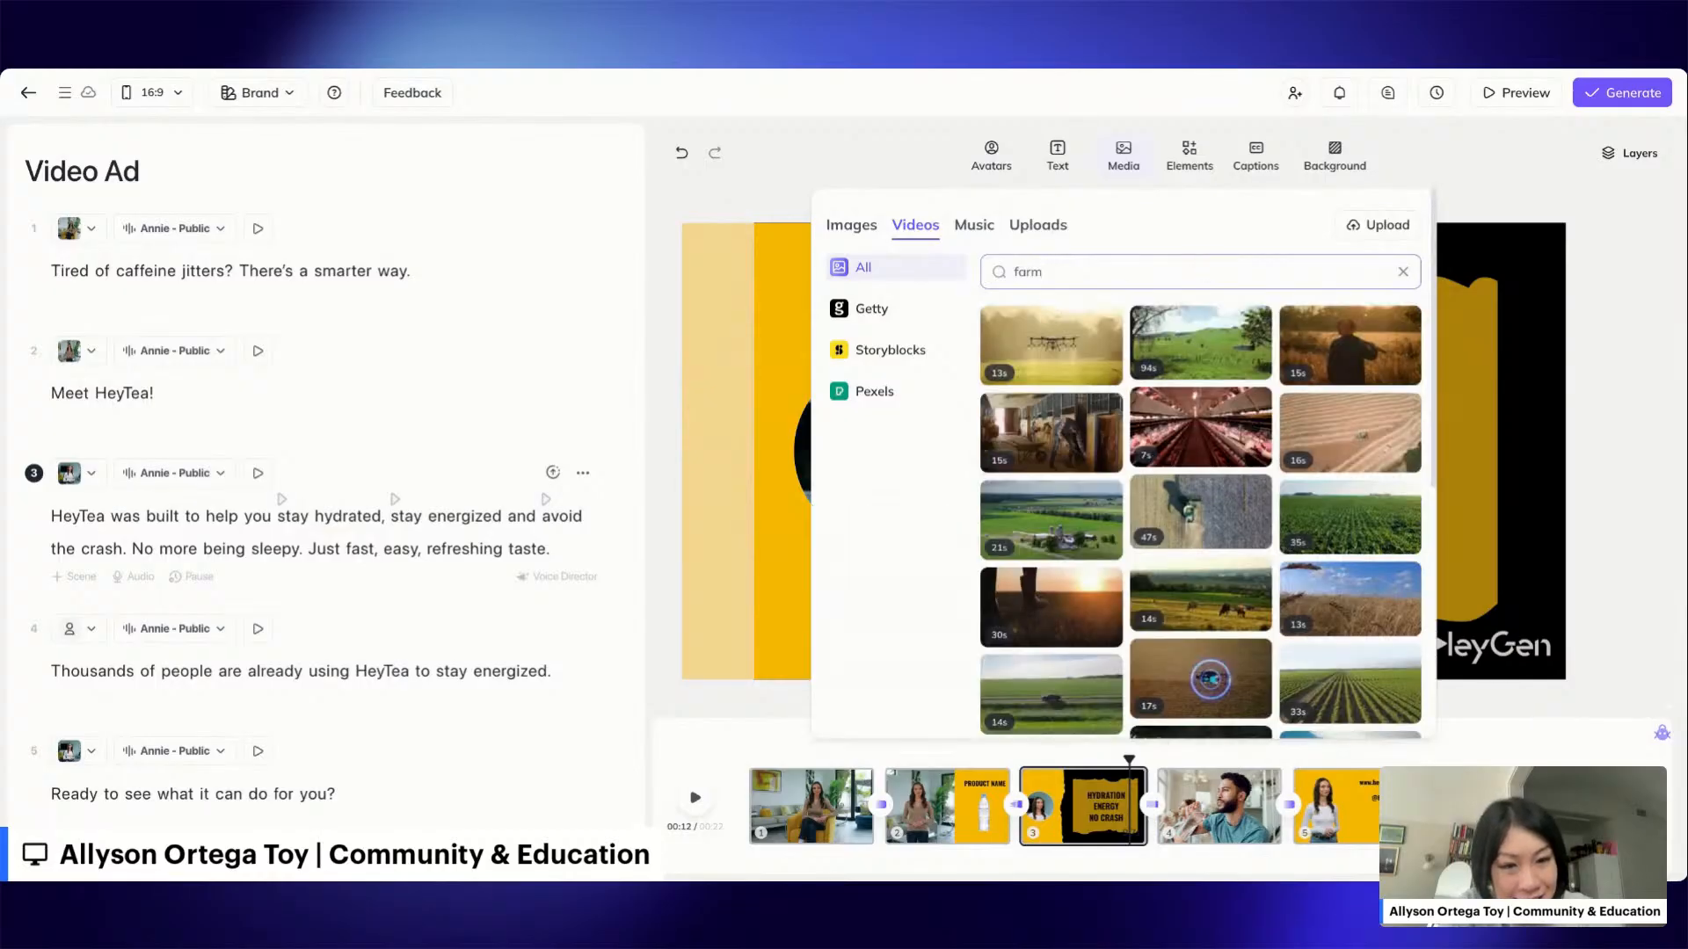
pyautogui.scroll(-2, 1266, 404)
pyautogui.click(1340, 551)
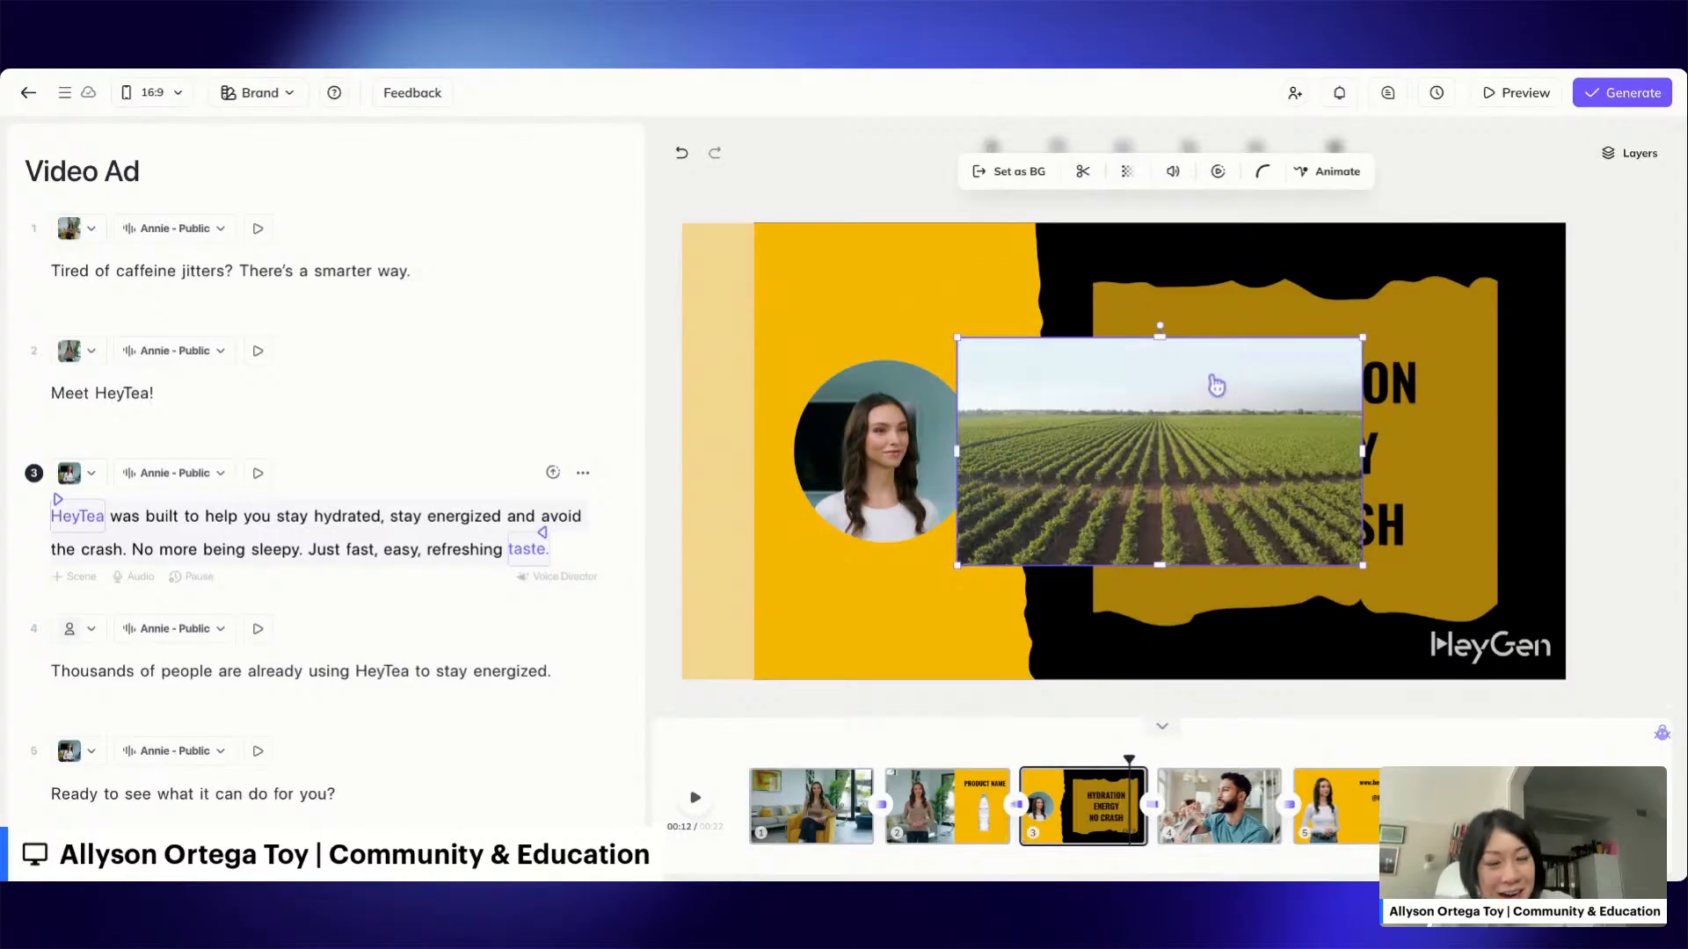
# Enlarge the crop field video to fill scene 3's whole frame and set it as the background.
pyautogui.moveTo(1218, 388); pyautogui.dragTo(1251, 368)
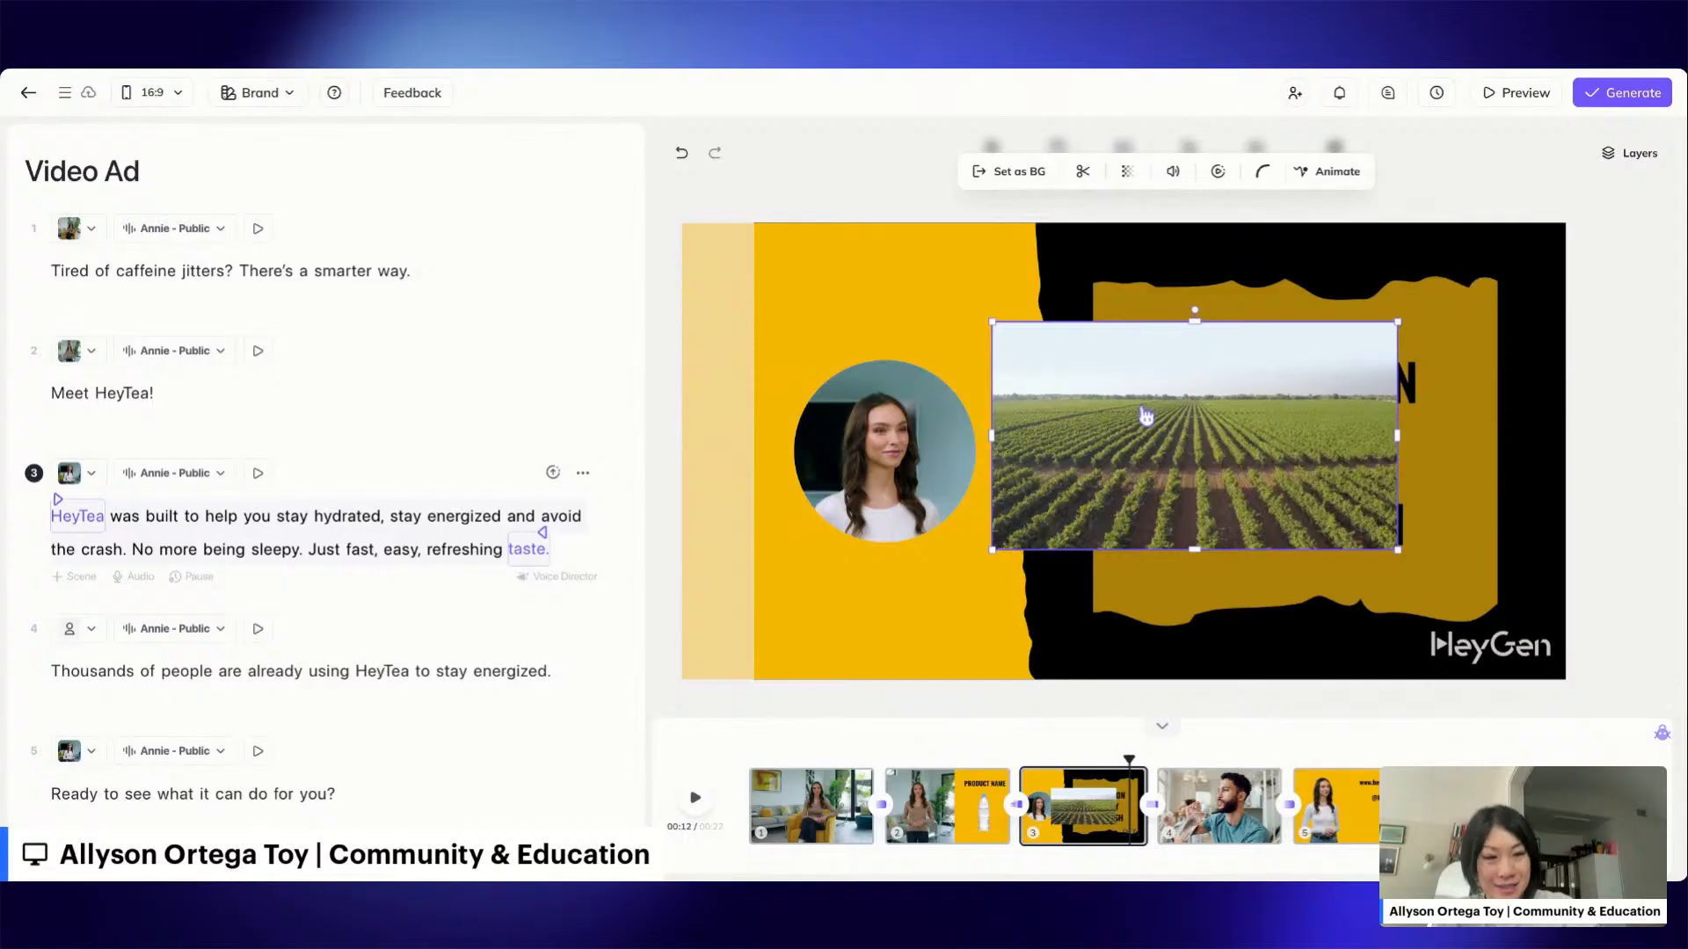
pyautogui.moveTo(1147, 419); pyautogui.dragTo(1310, 315)
pyautogui.moveTo(1160, 451); pyautogui.dragTo(866, 857)
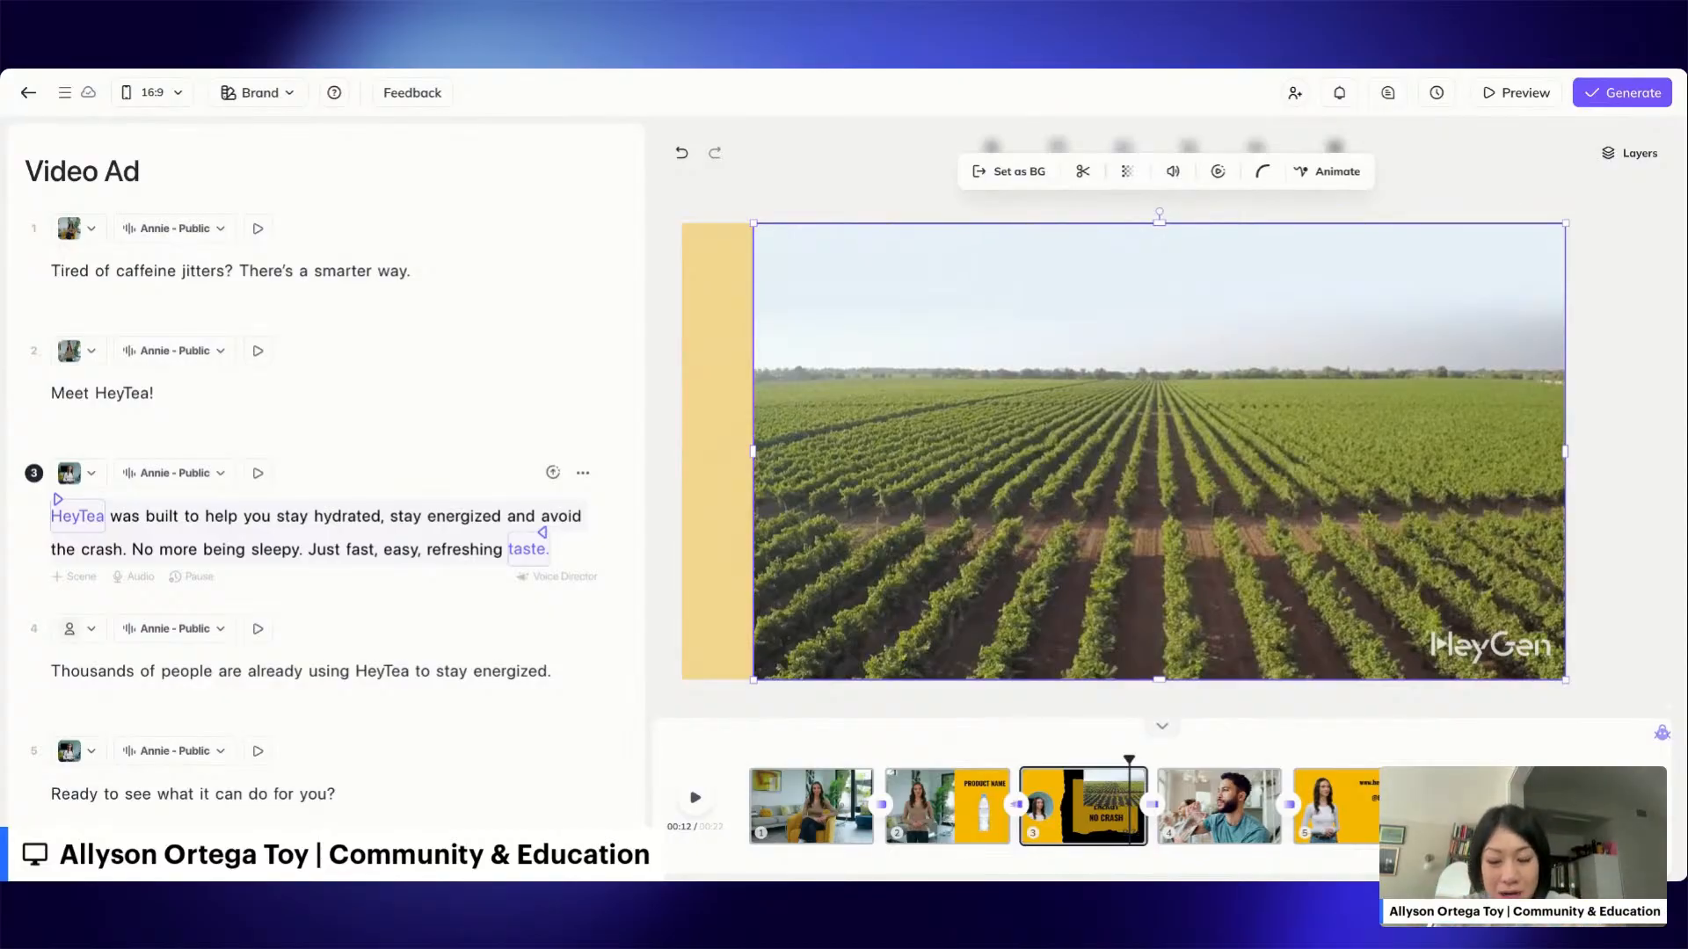
pyautogui.rightClick(1070, 394)
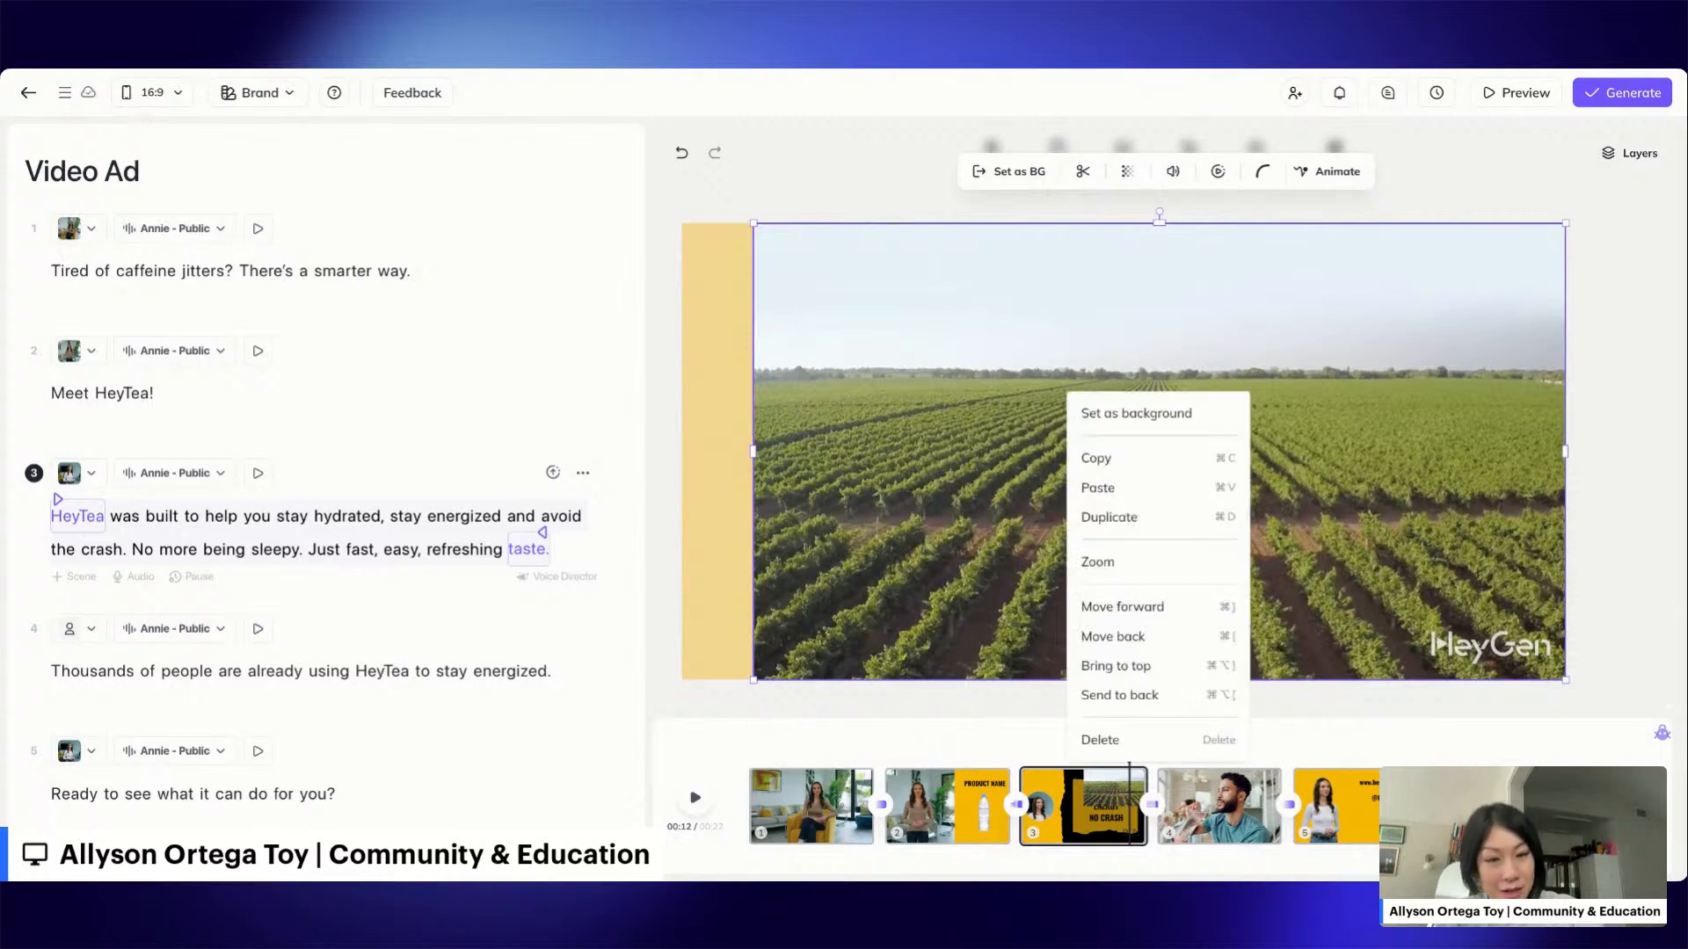
pyautogui.click(1130, 414)
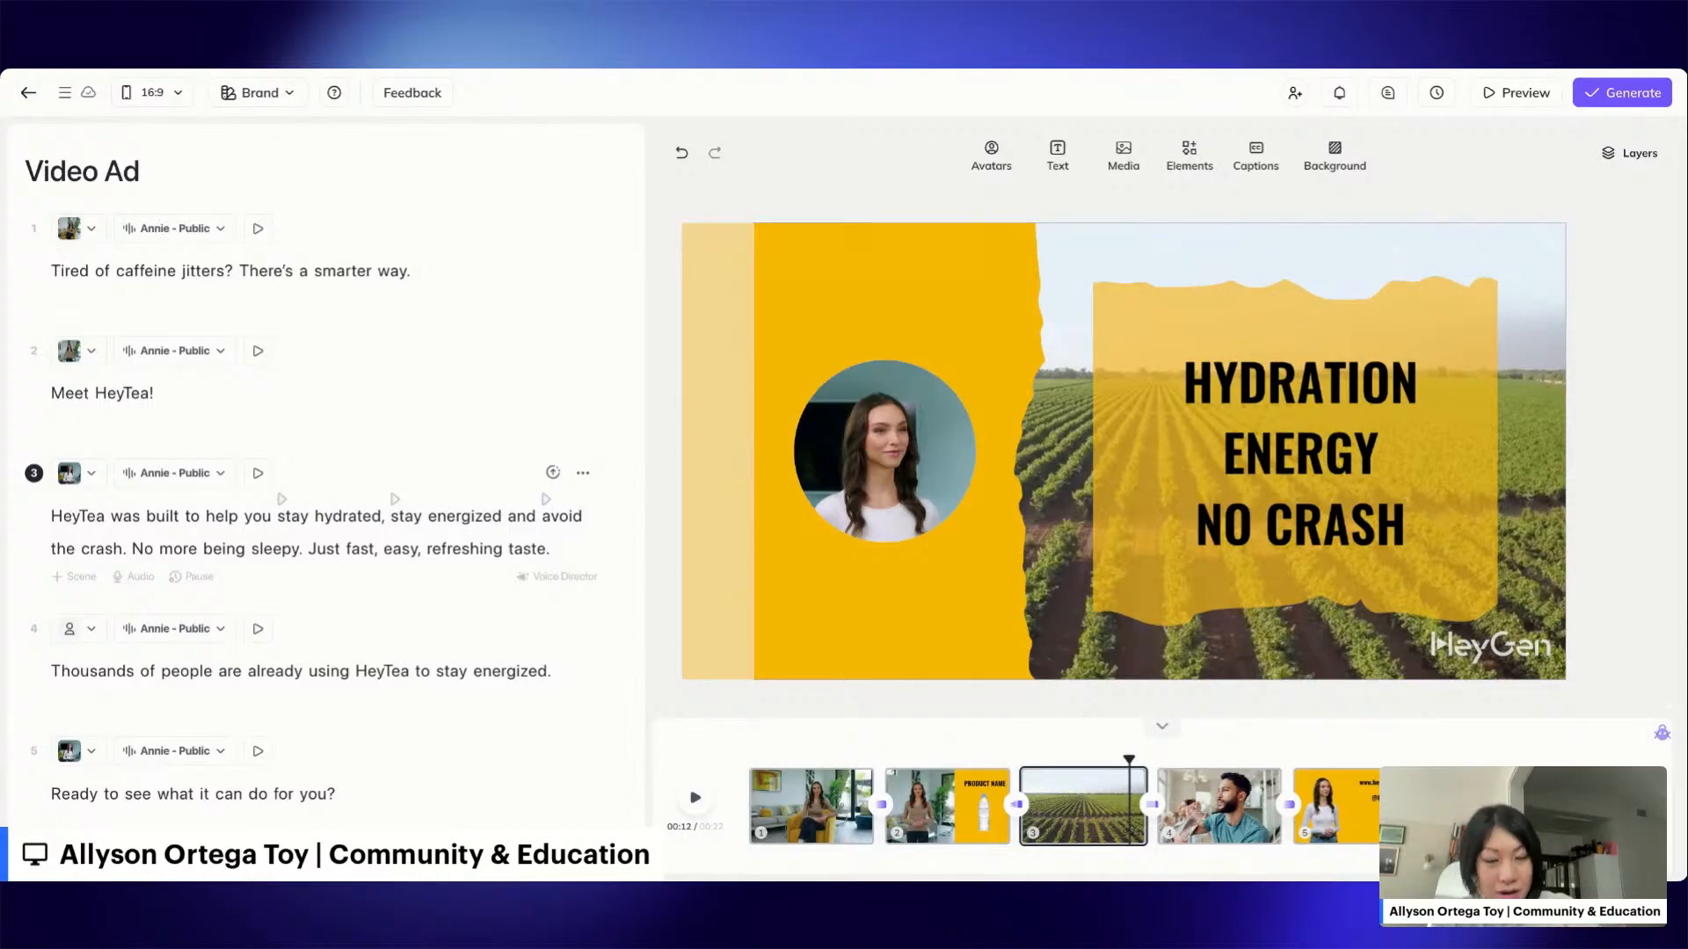
pyautogui.rightClick(1248, 237)
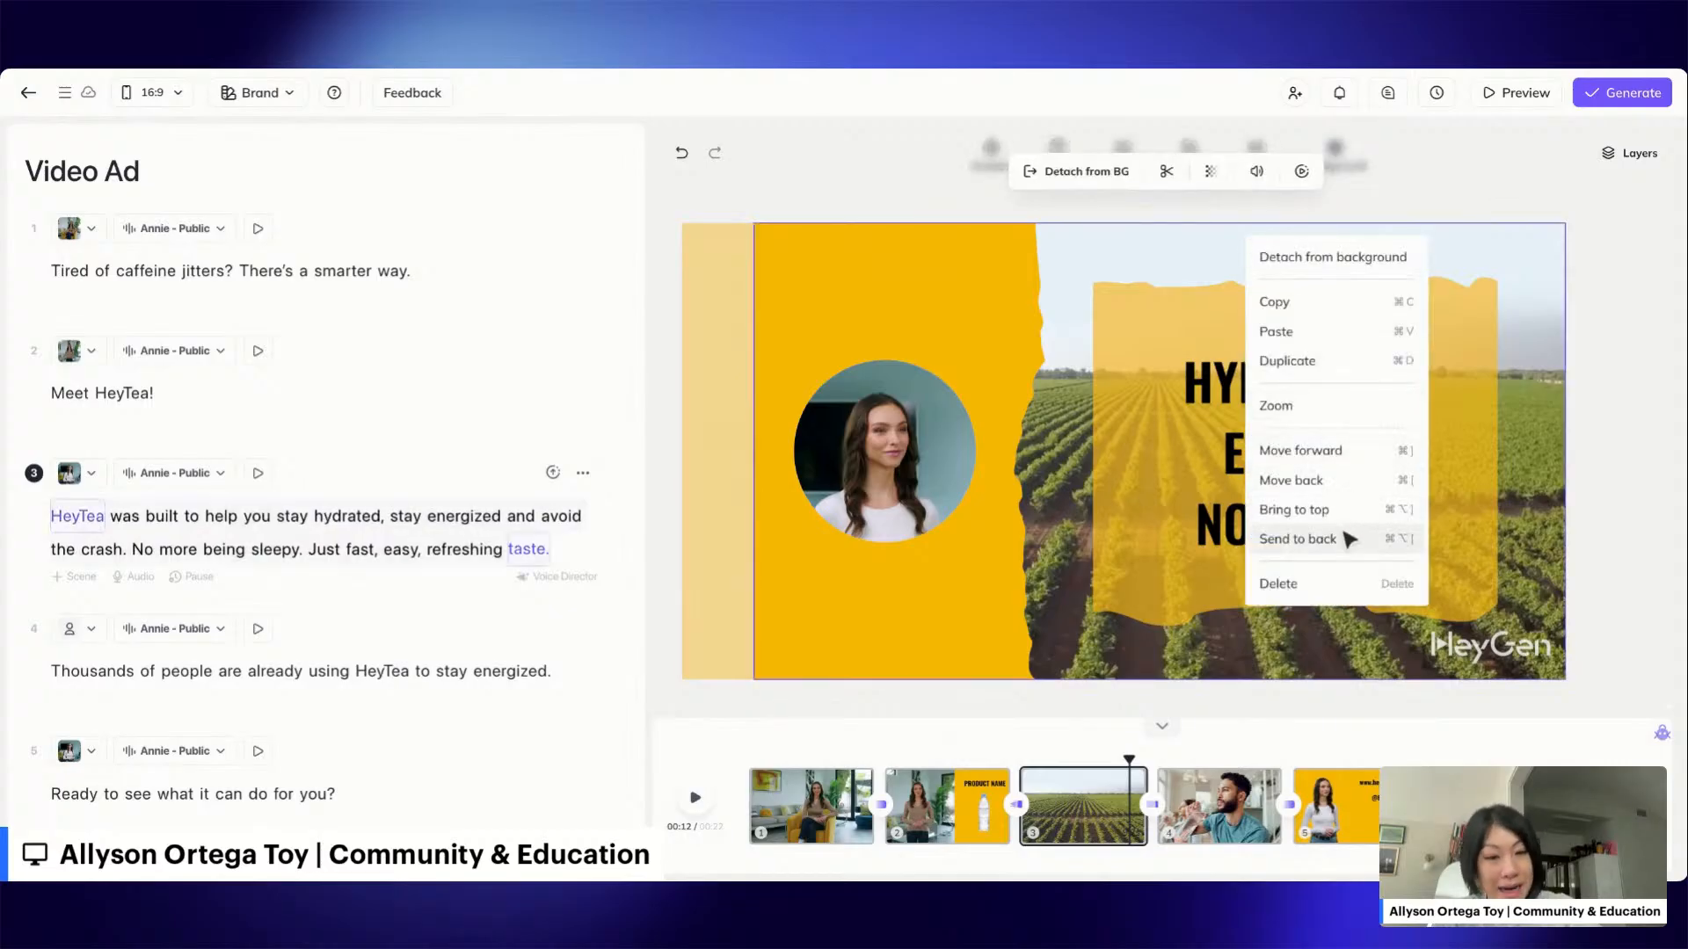
pyautogui.click(1587, 382)
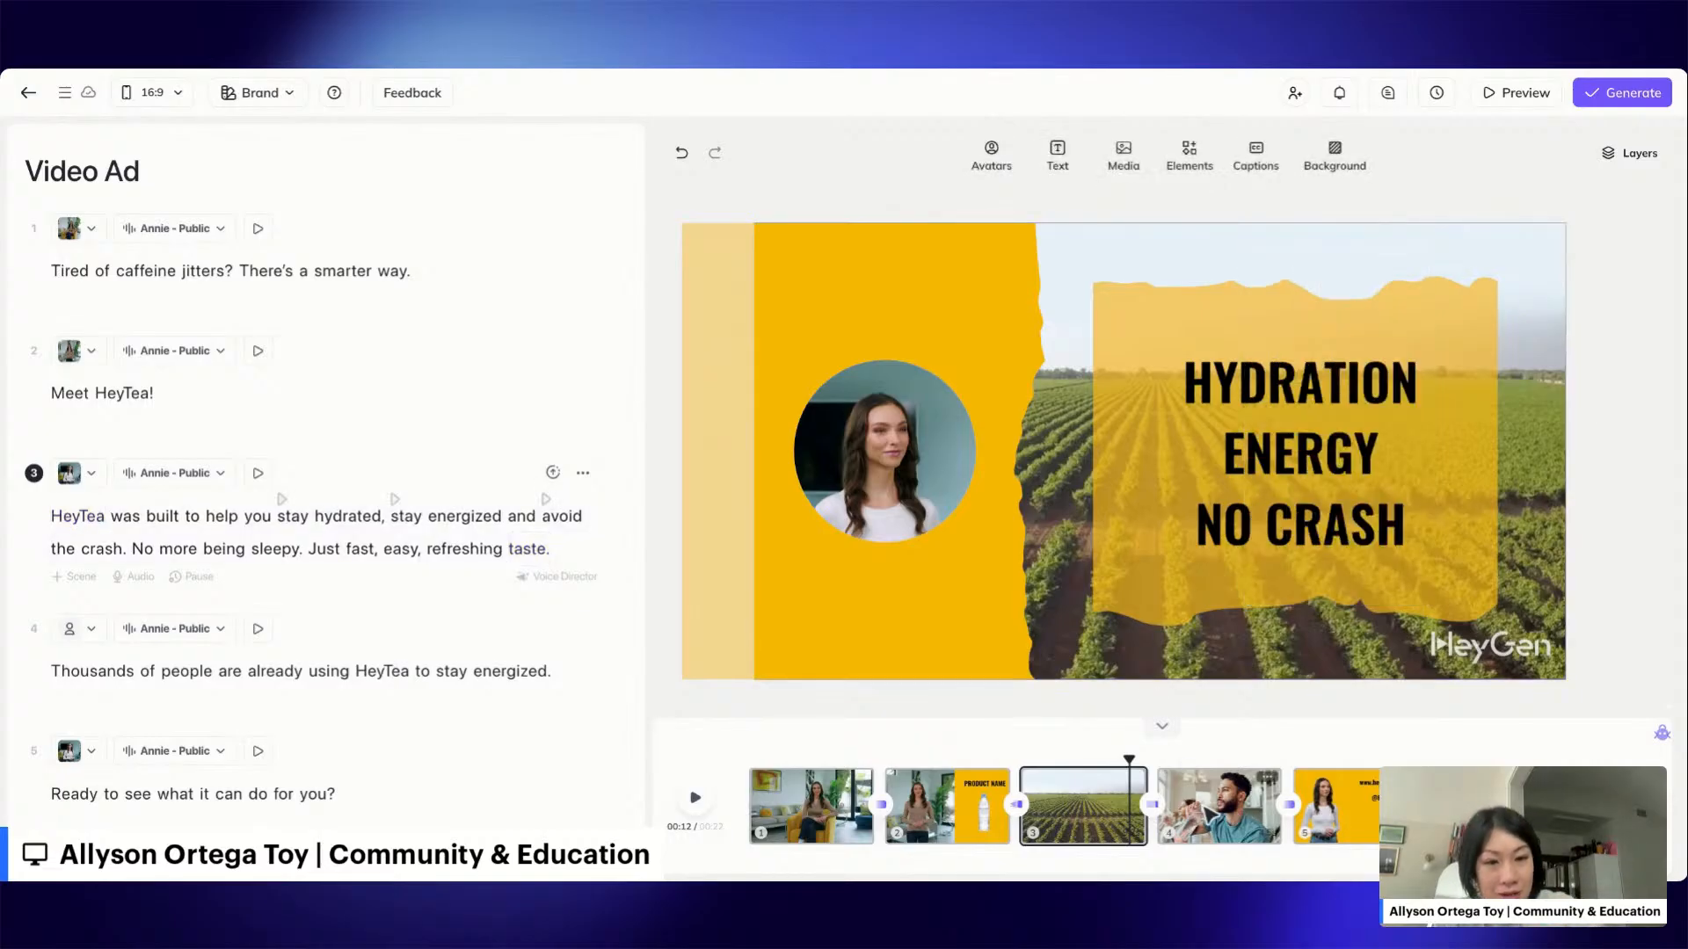
# Delete scene 4's background video of the people drinking water from glass bottles.
pyautogui.click(1218, 804)
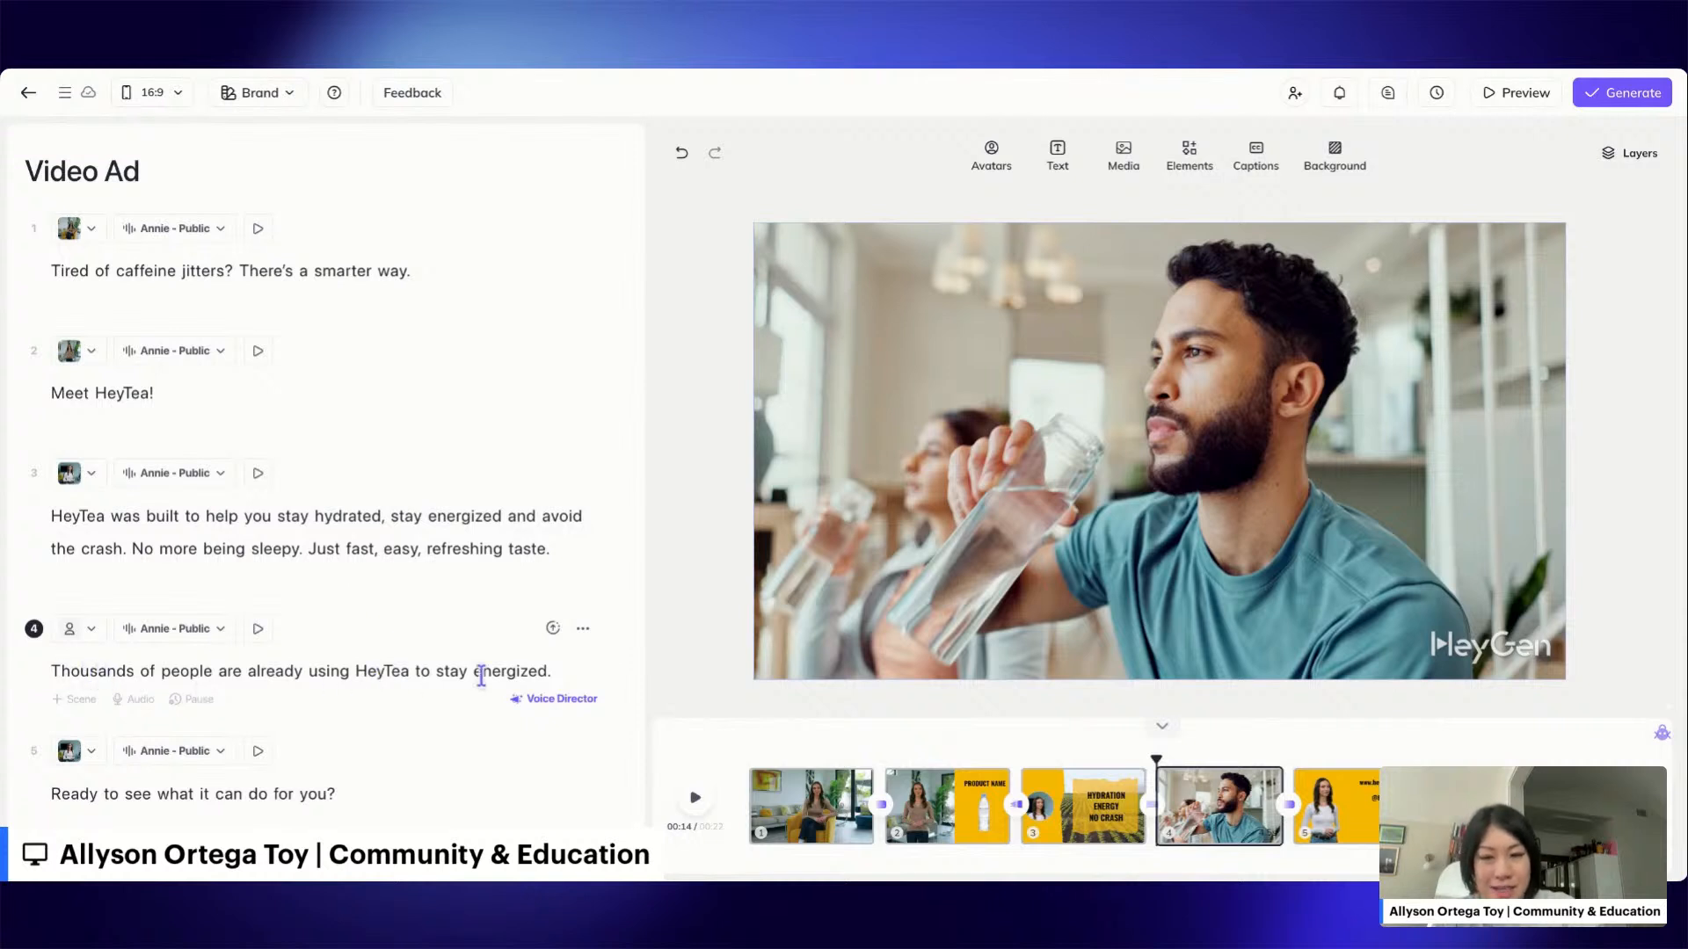
pyautogui.moveTo(1156, 759)
pyautogui.mouseDown()
pyautogui.moveTo(1283, 761)
pyautogui.moveTo(1160, 762)
pyautogui.mouseUp()
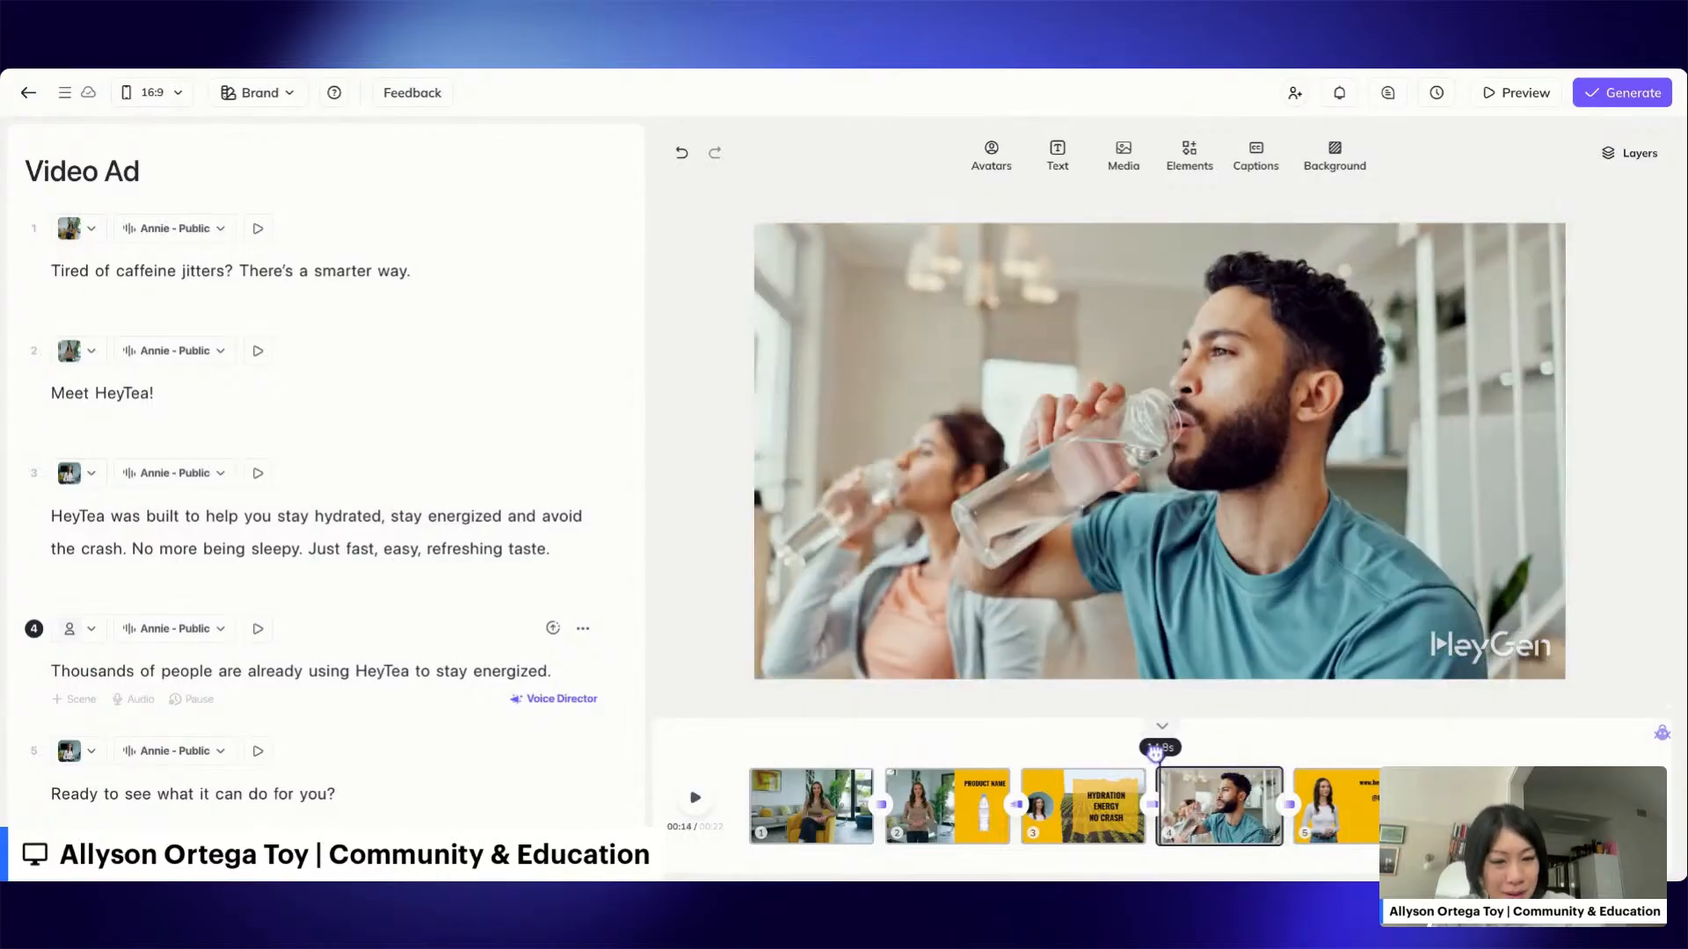
pyautogui.click(1306, 365)
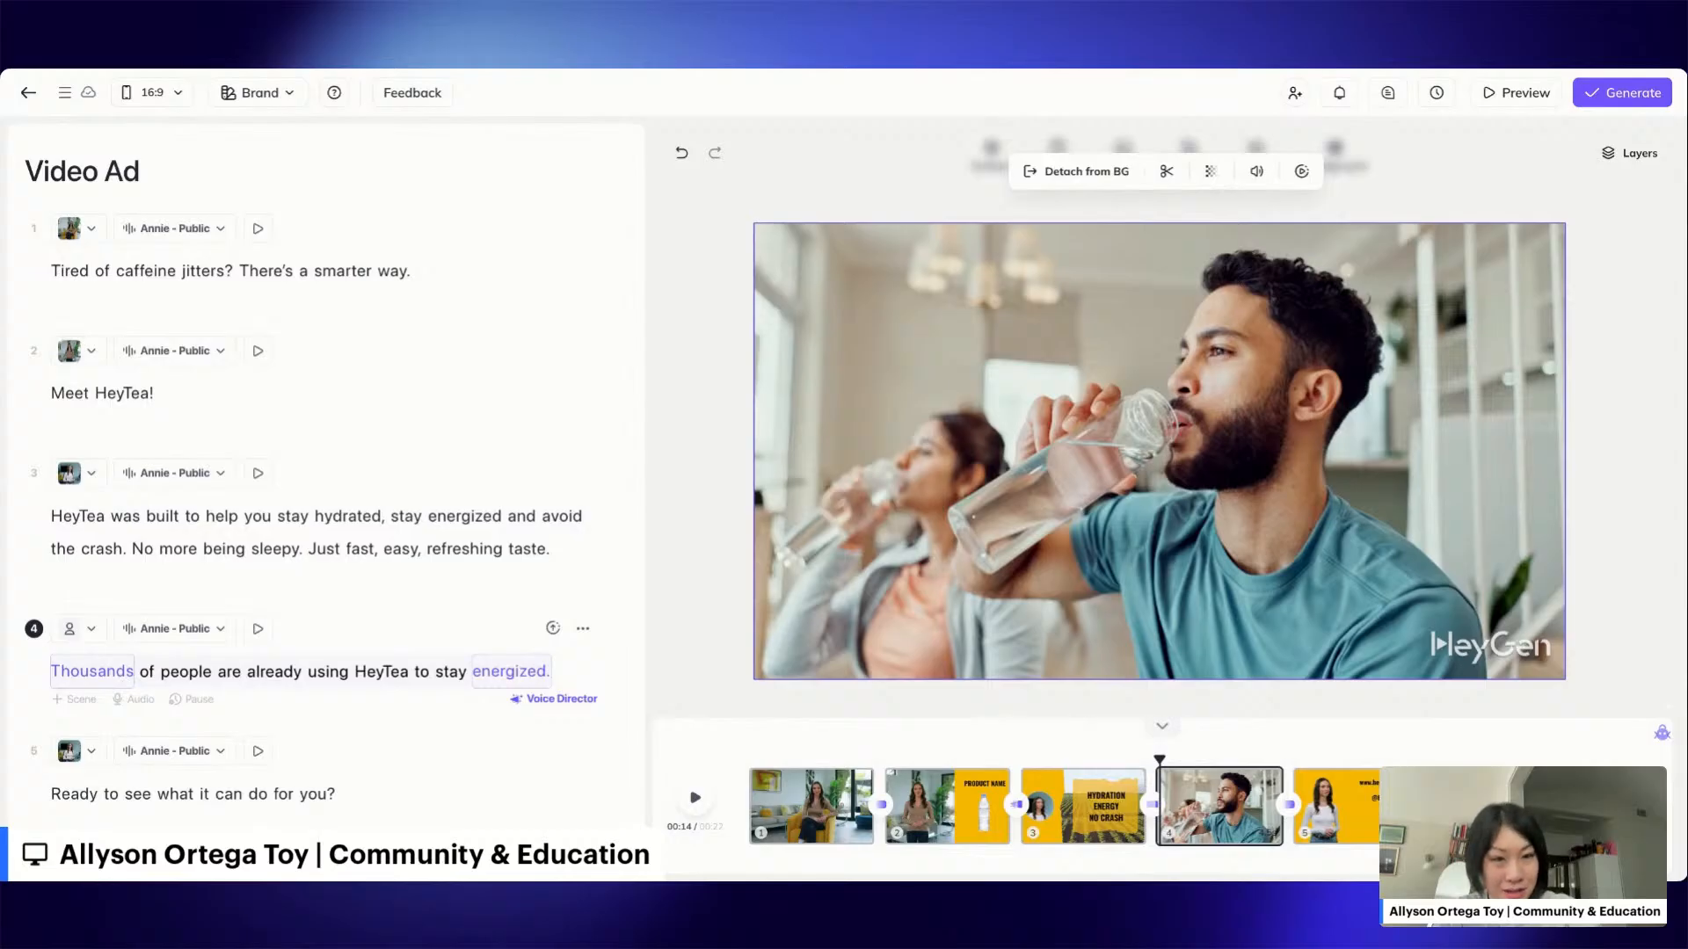
pyautogui.press('Delete')
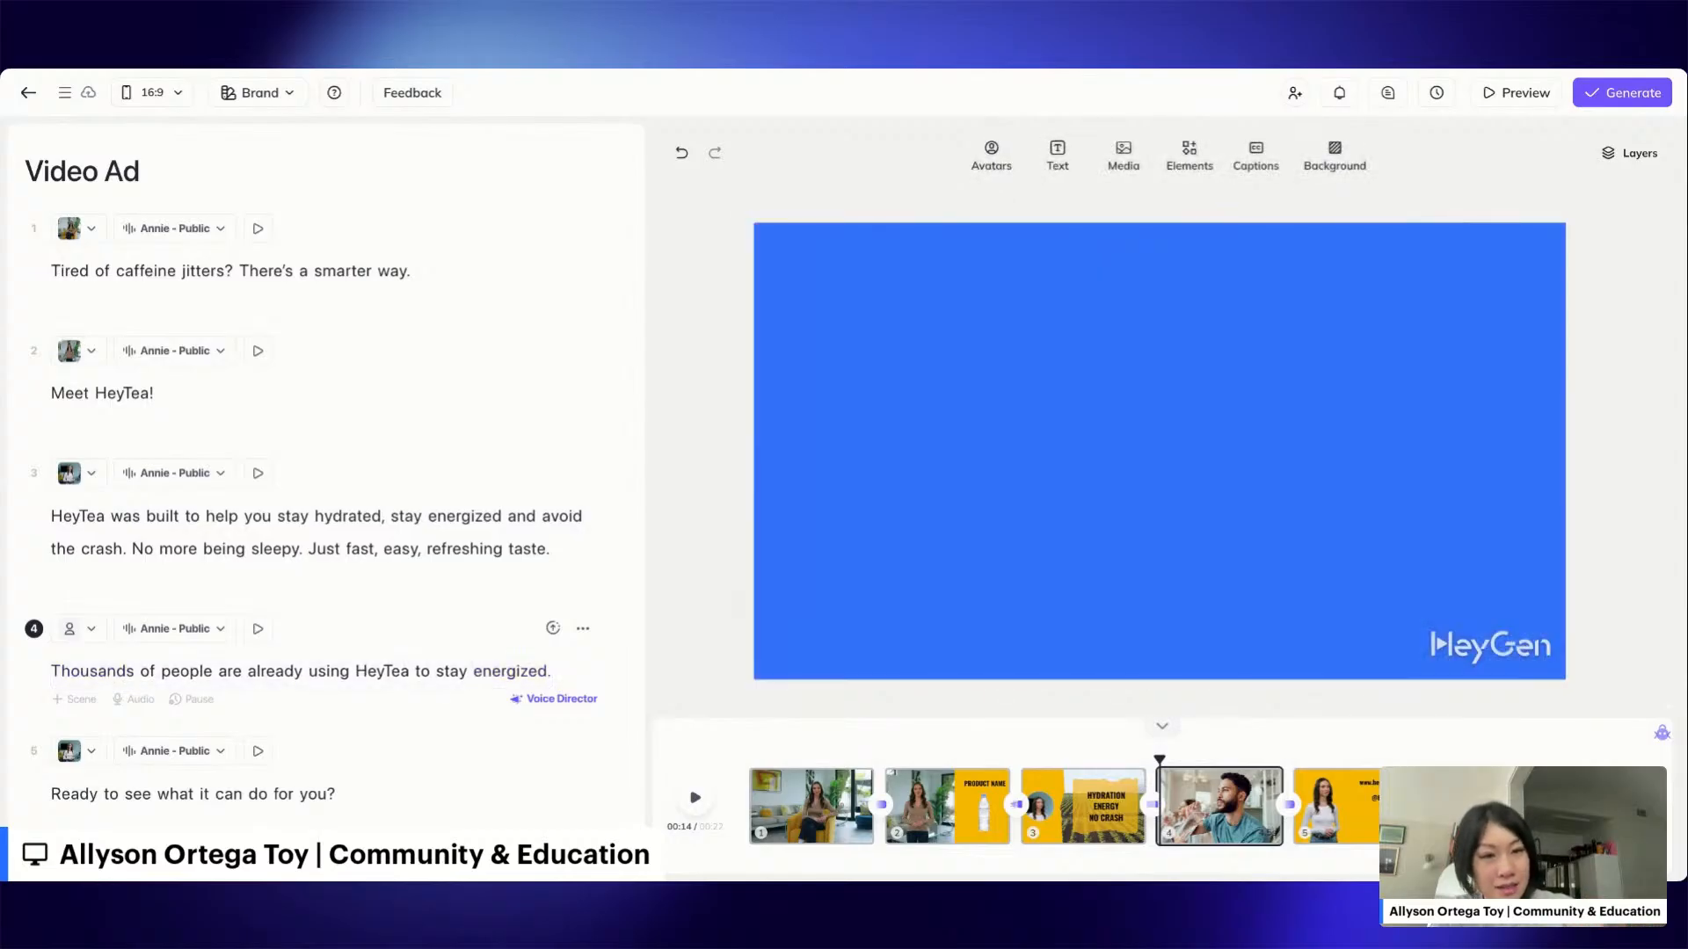
# Search the stock videos for "tea" and add the clip of the curly-haired woman holding a mug in a sunlit kitchen to scene 4.
pyautogui.click(1124, 149)
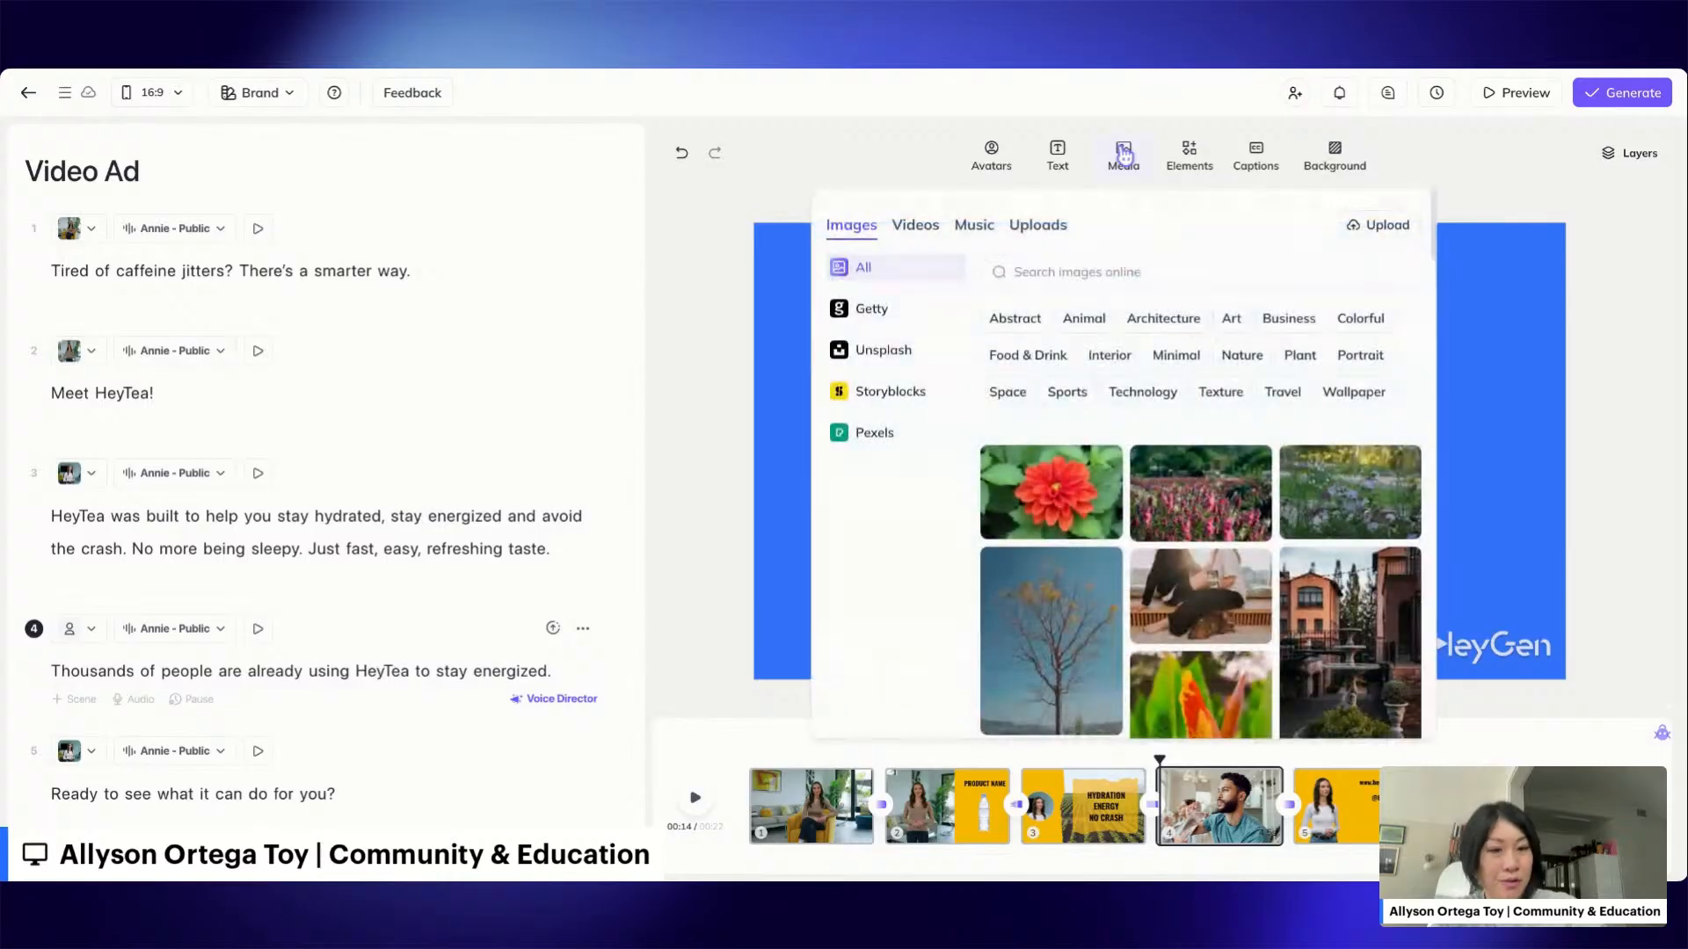
pyautogui.click(919, 230)
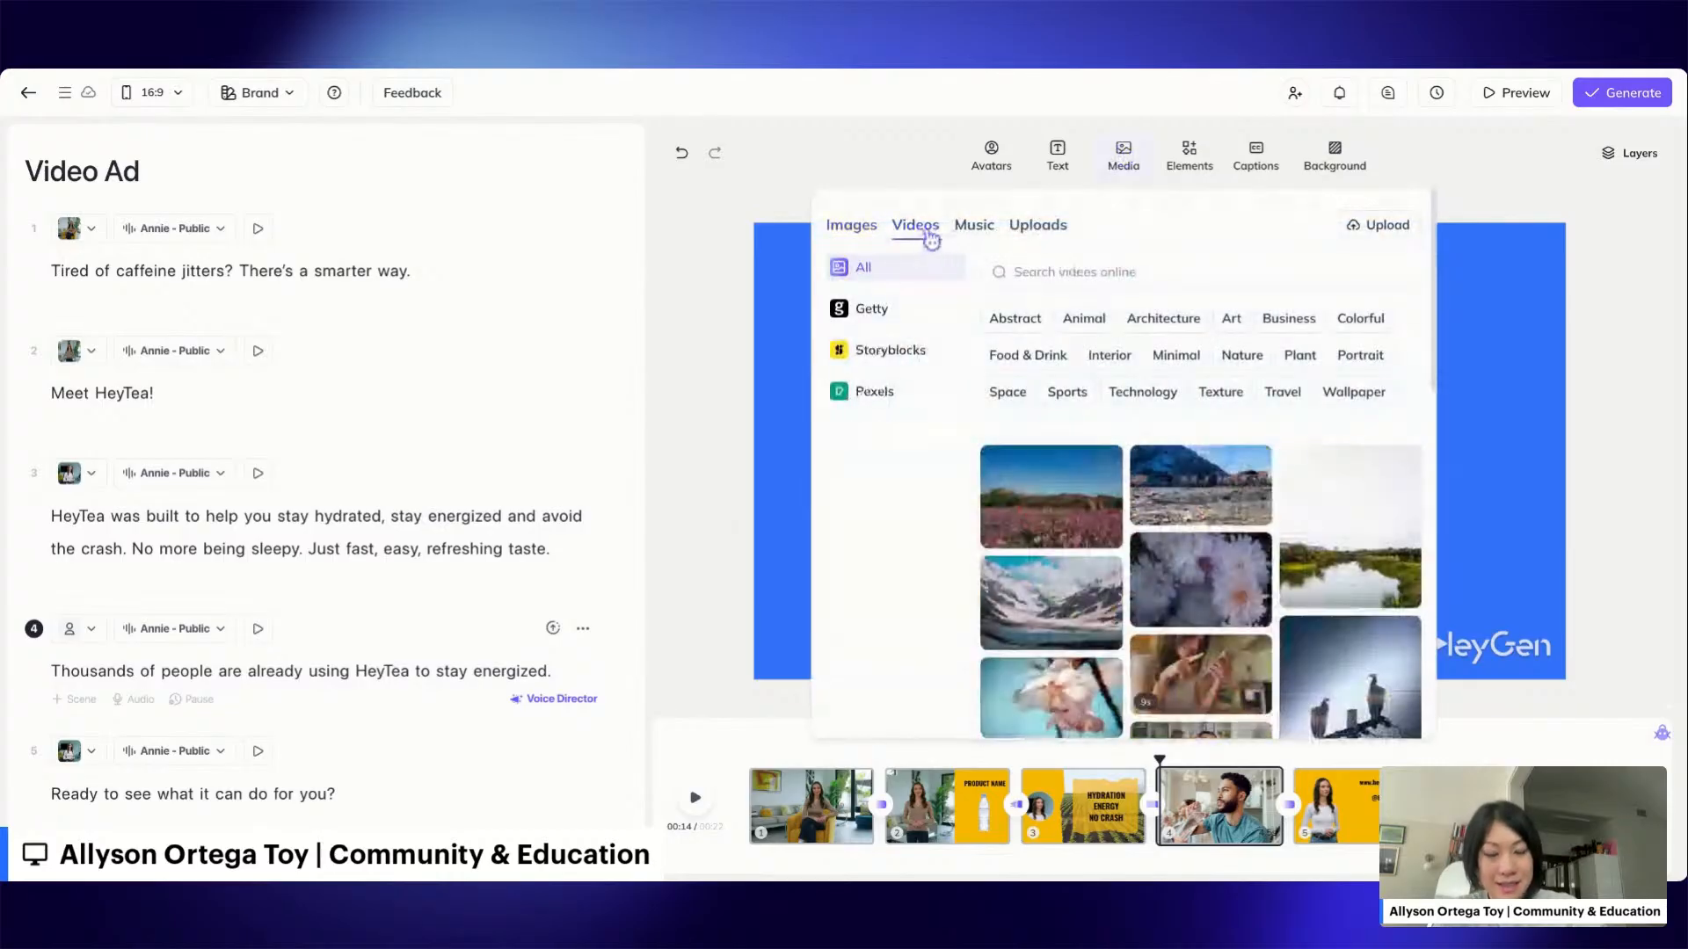
pyautogui.click(1049, 272)
pyautogui.write('tea')
pyautogui.press('Return')
pyautogui.scroll(-5, 1272, 499)
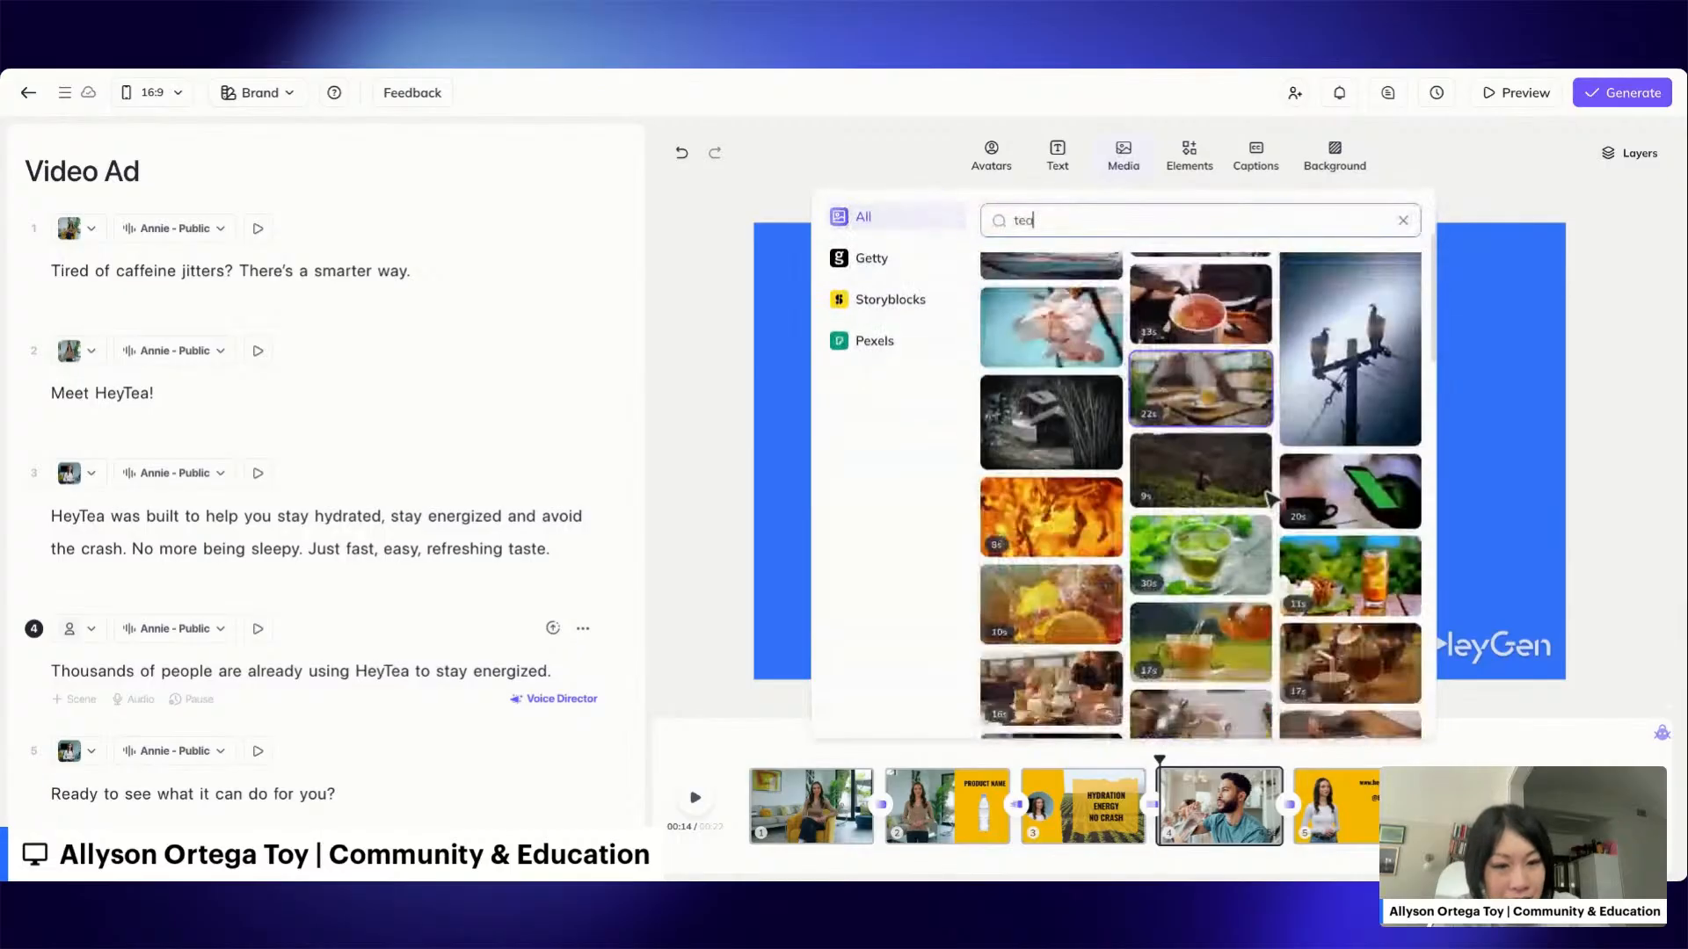
pyautogui.scroll(-5, 1272, 499)
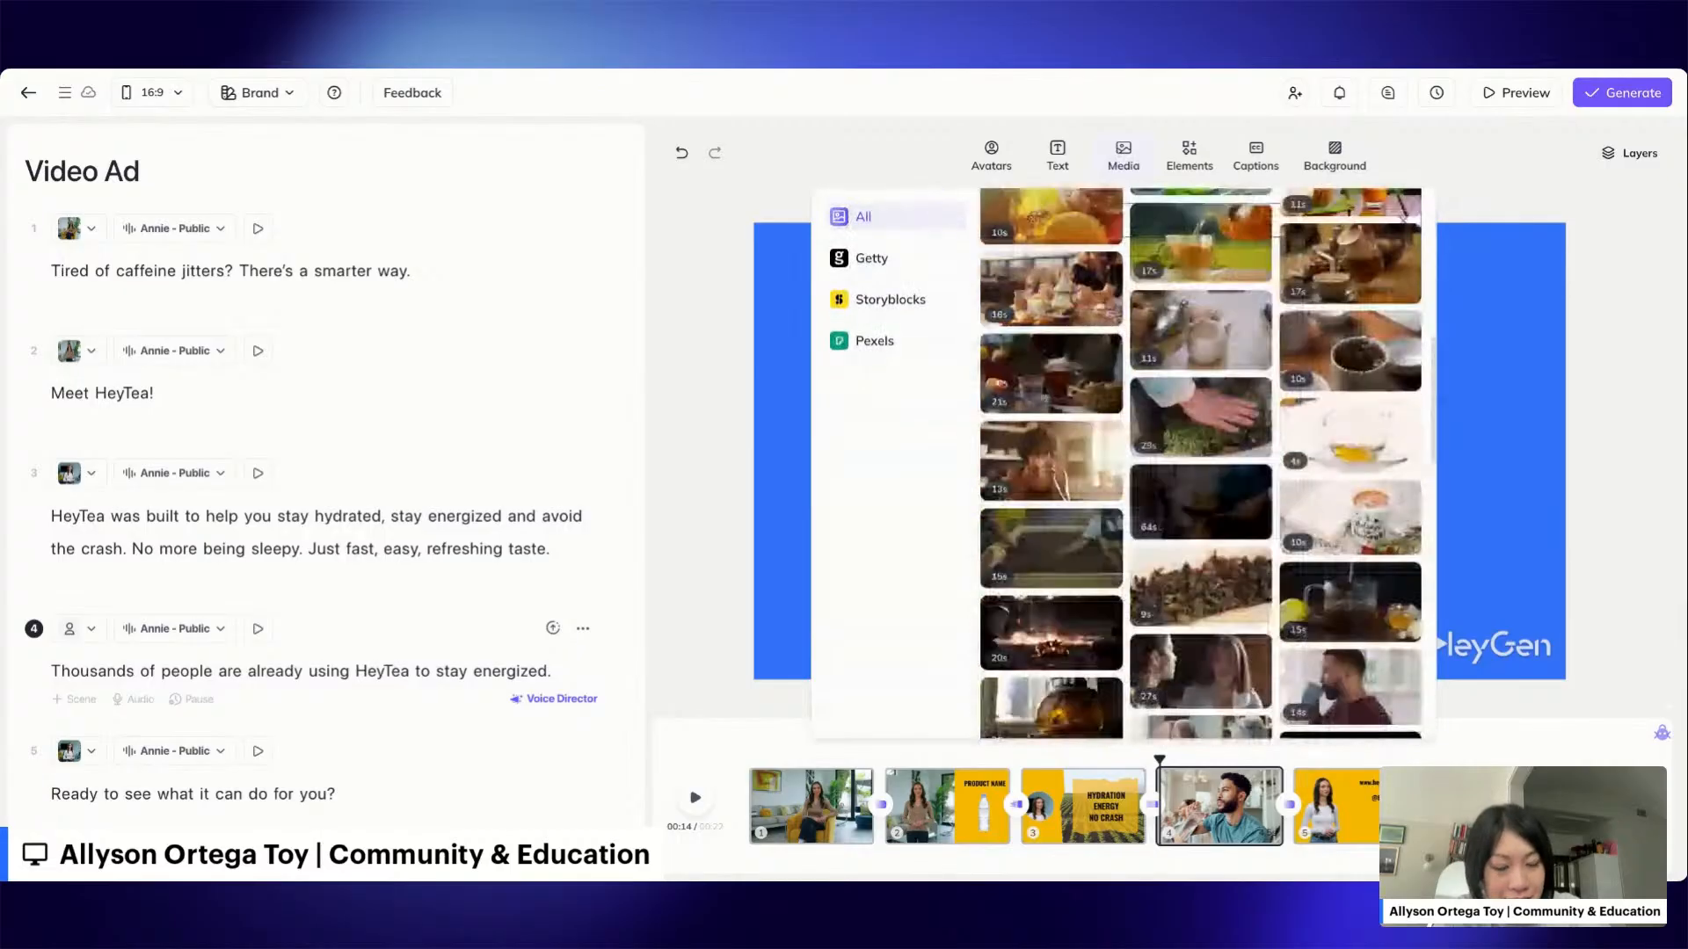
pyautogui.scroll(-1, 1200, 408)
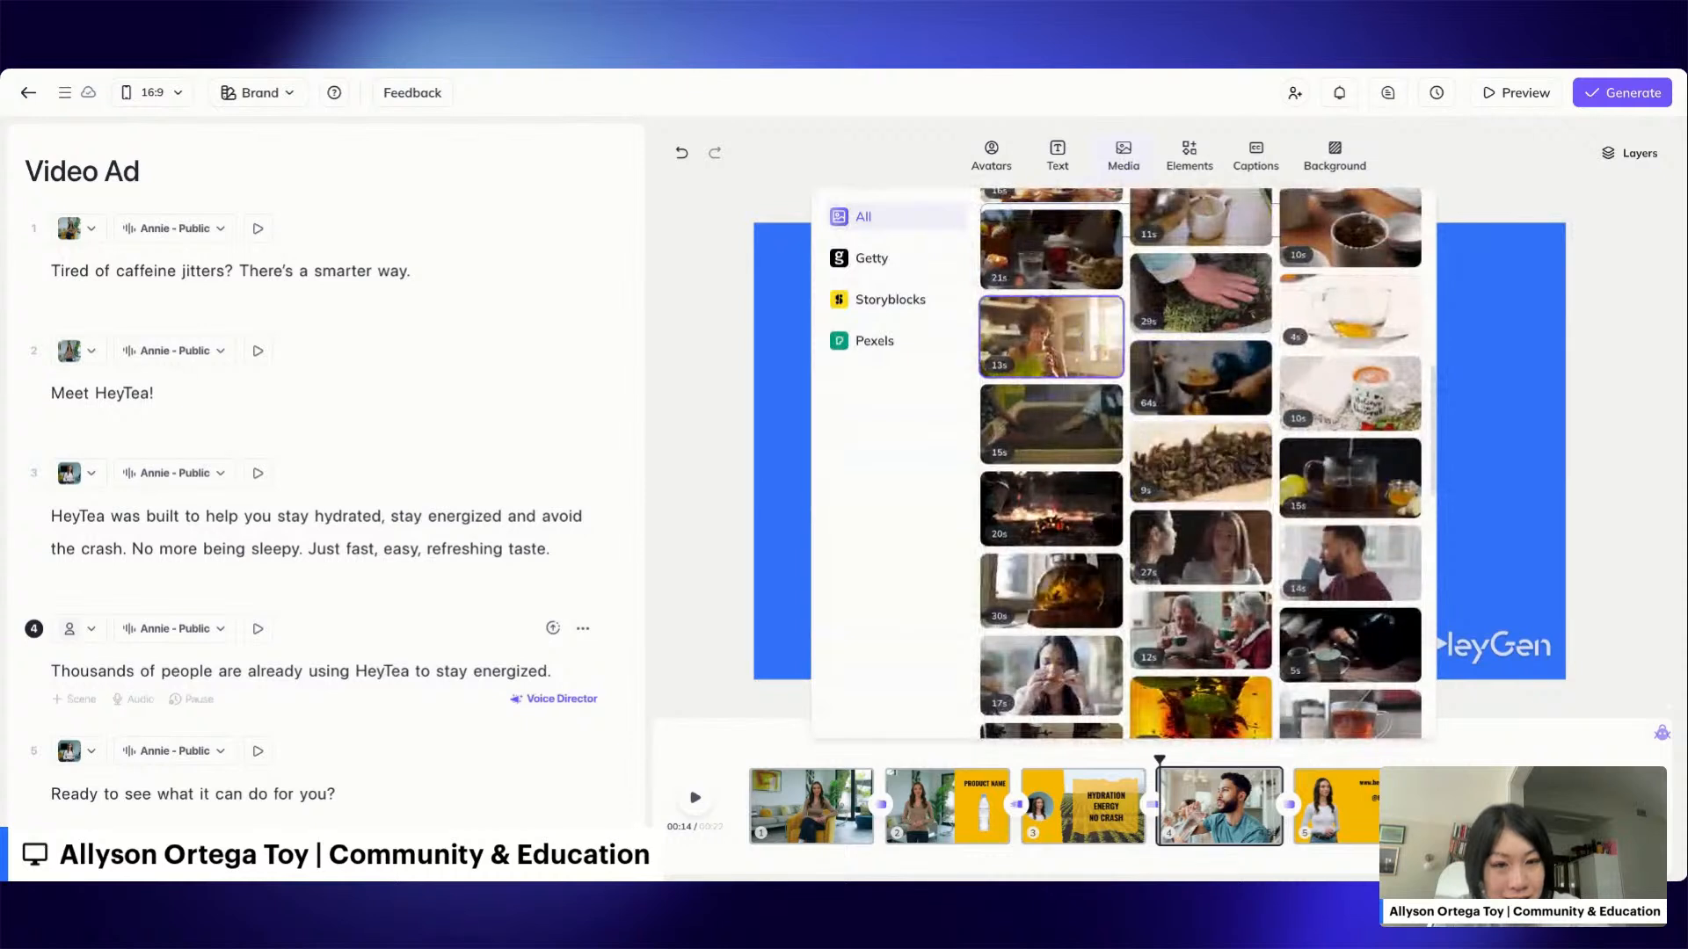
pyautogui.click(1051, 337)
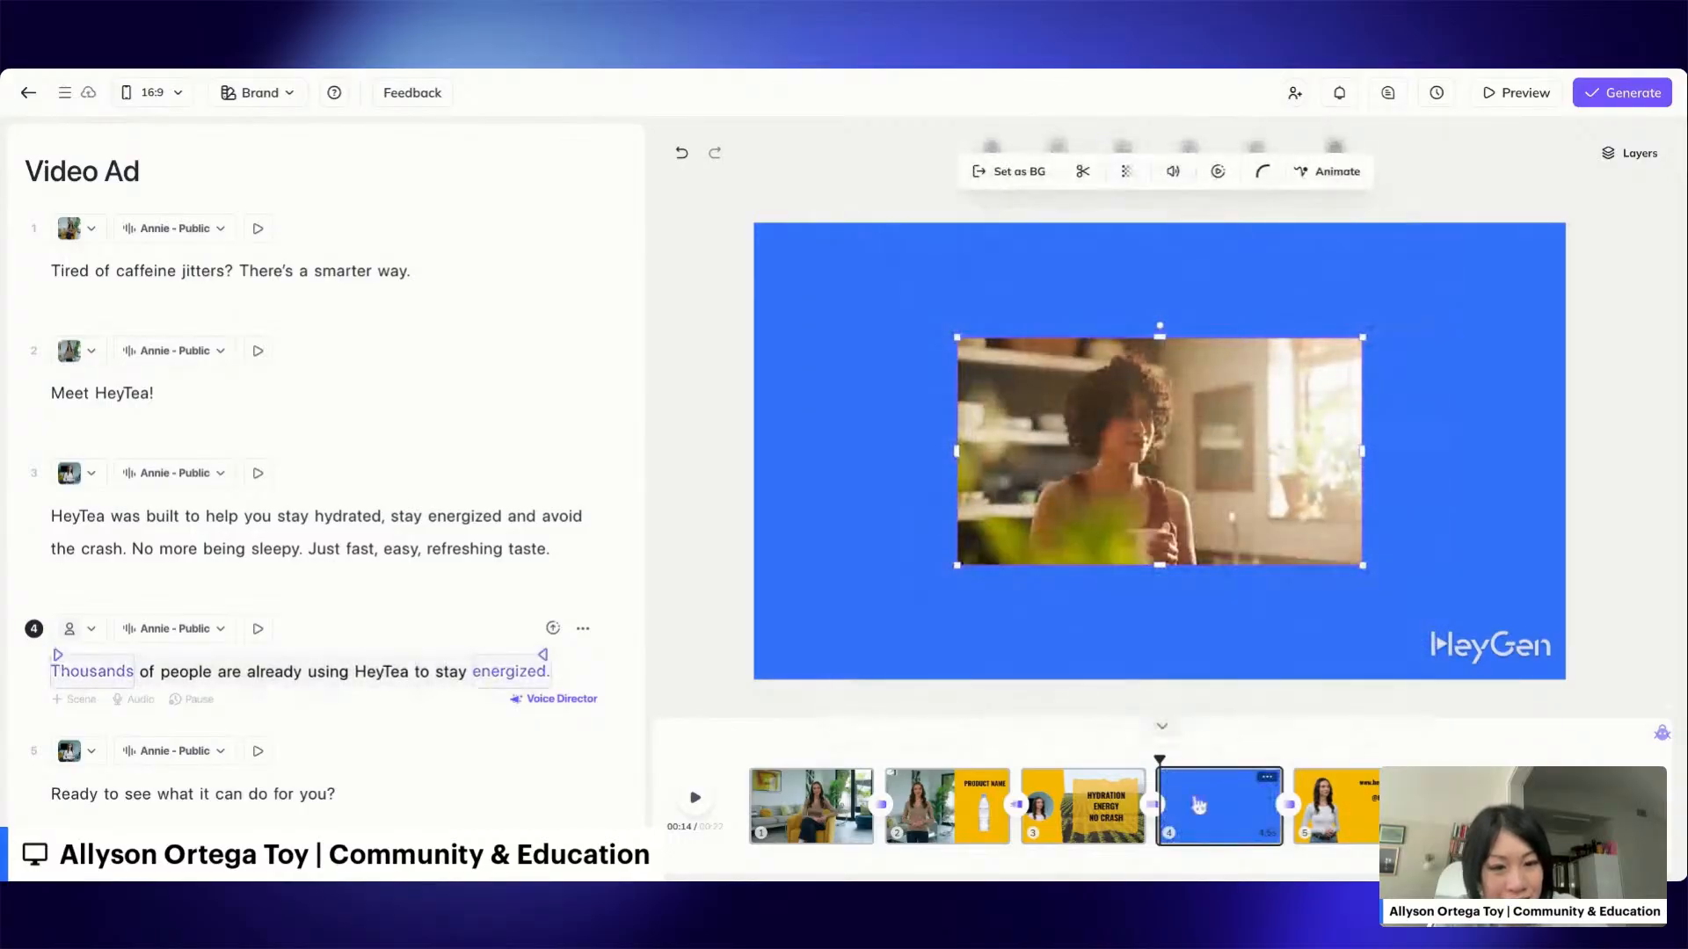
# Set the clip of the woman with the mug as scene 4's background and check it a moment further along the timeline.
pyautogui.rightClick(1112, 429)
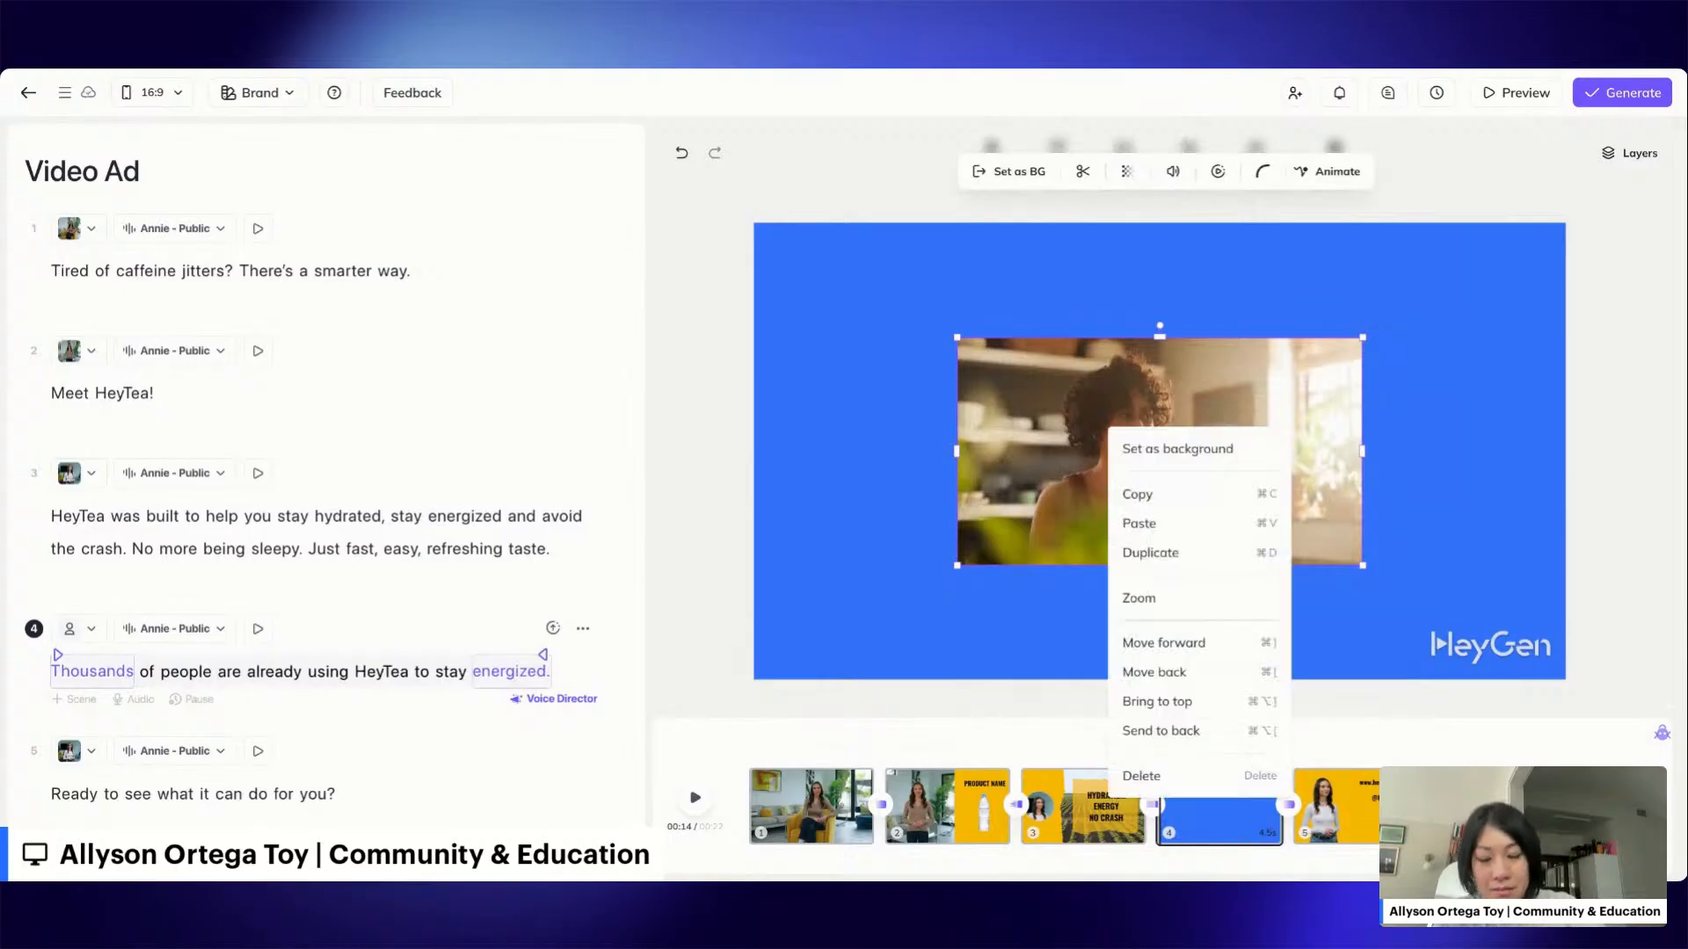
pyautogui.click(1178, 450)
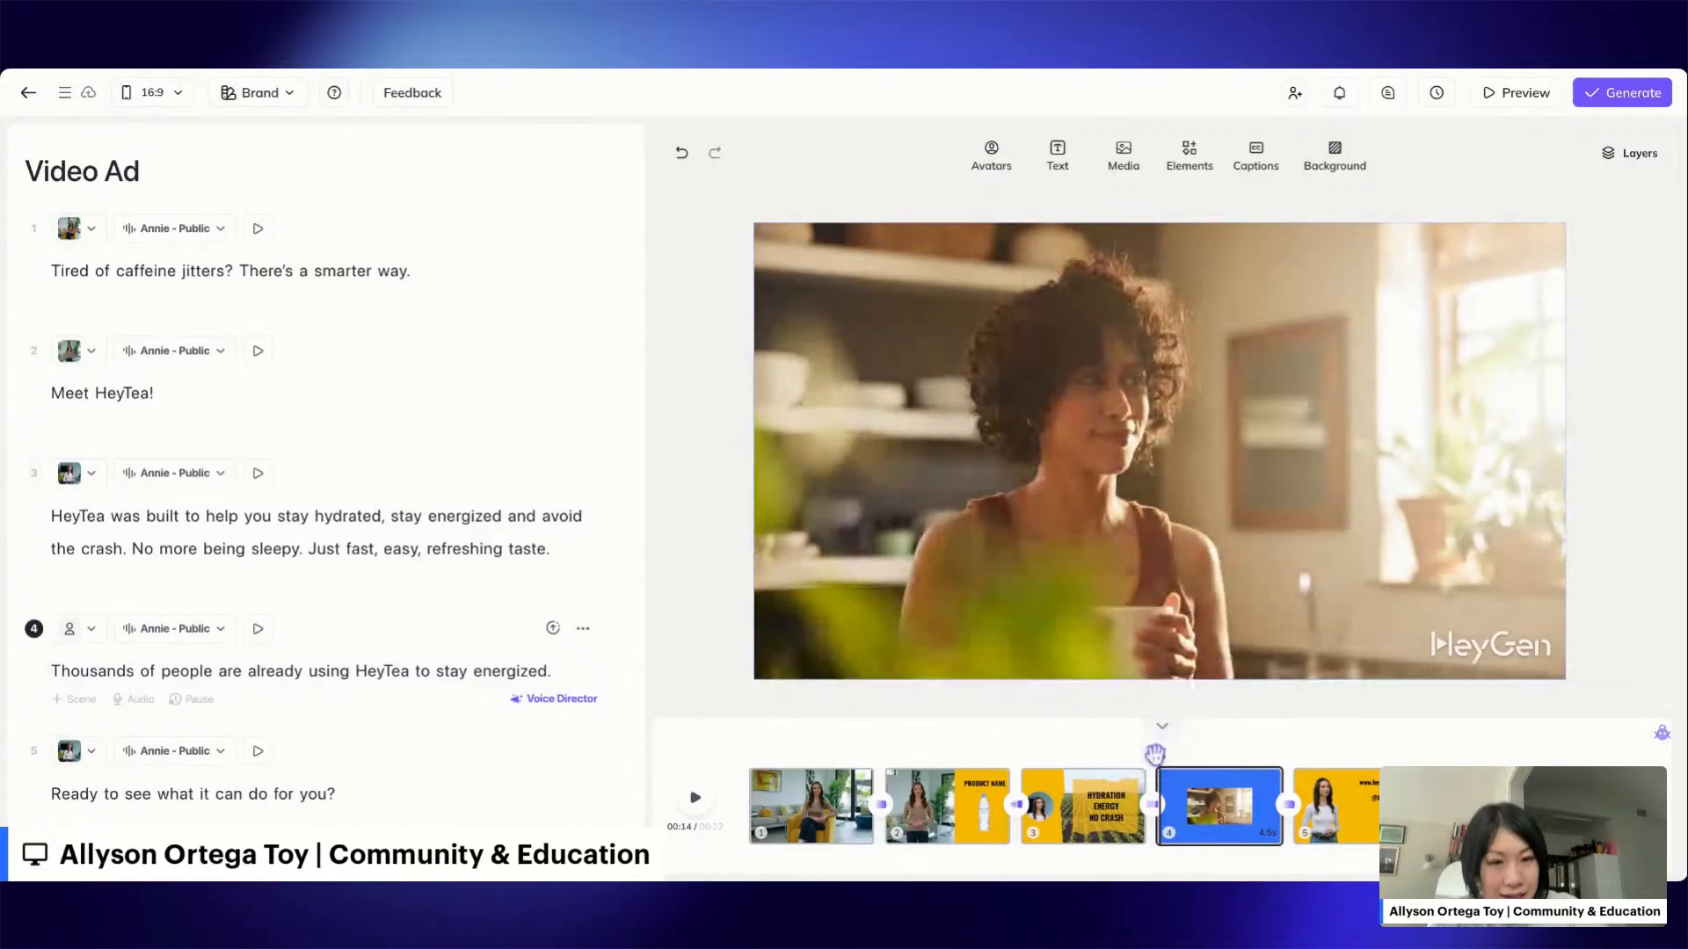
pyautogui.moveTo(1154, 754)
pyautogui.mouseDown()
pyautogui.moveTo(1284, 752)
pyautogui.moveTo(1175, 758)
pyautogui.mouseUp()
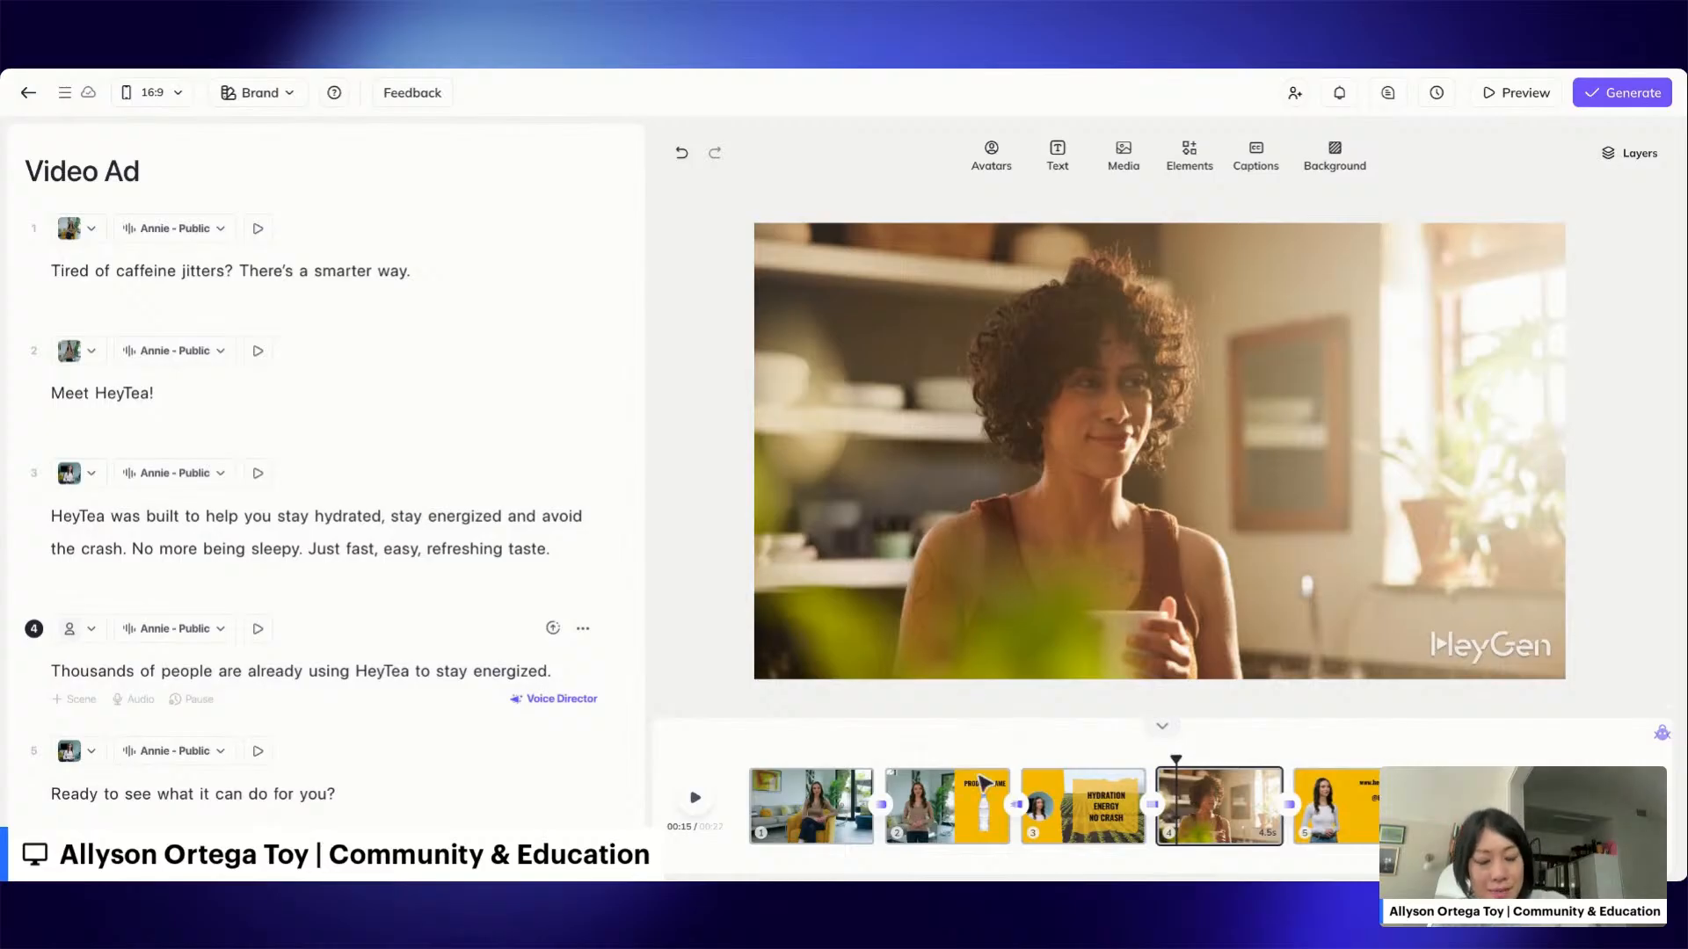
# Make scene 3's HYDRATION text enter at the word "hydrated" in the script.
pyautogui.click(1079, 829)
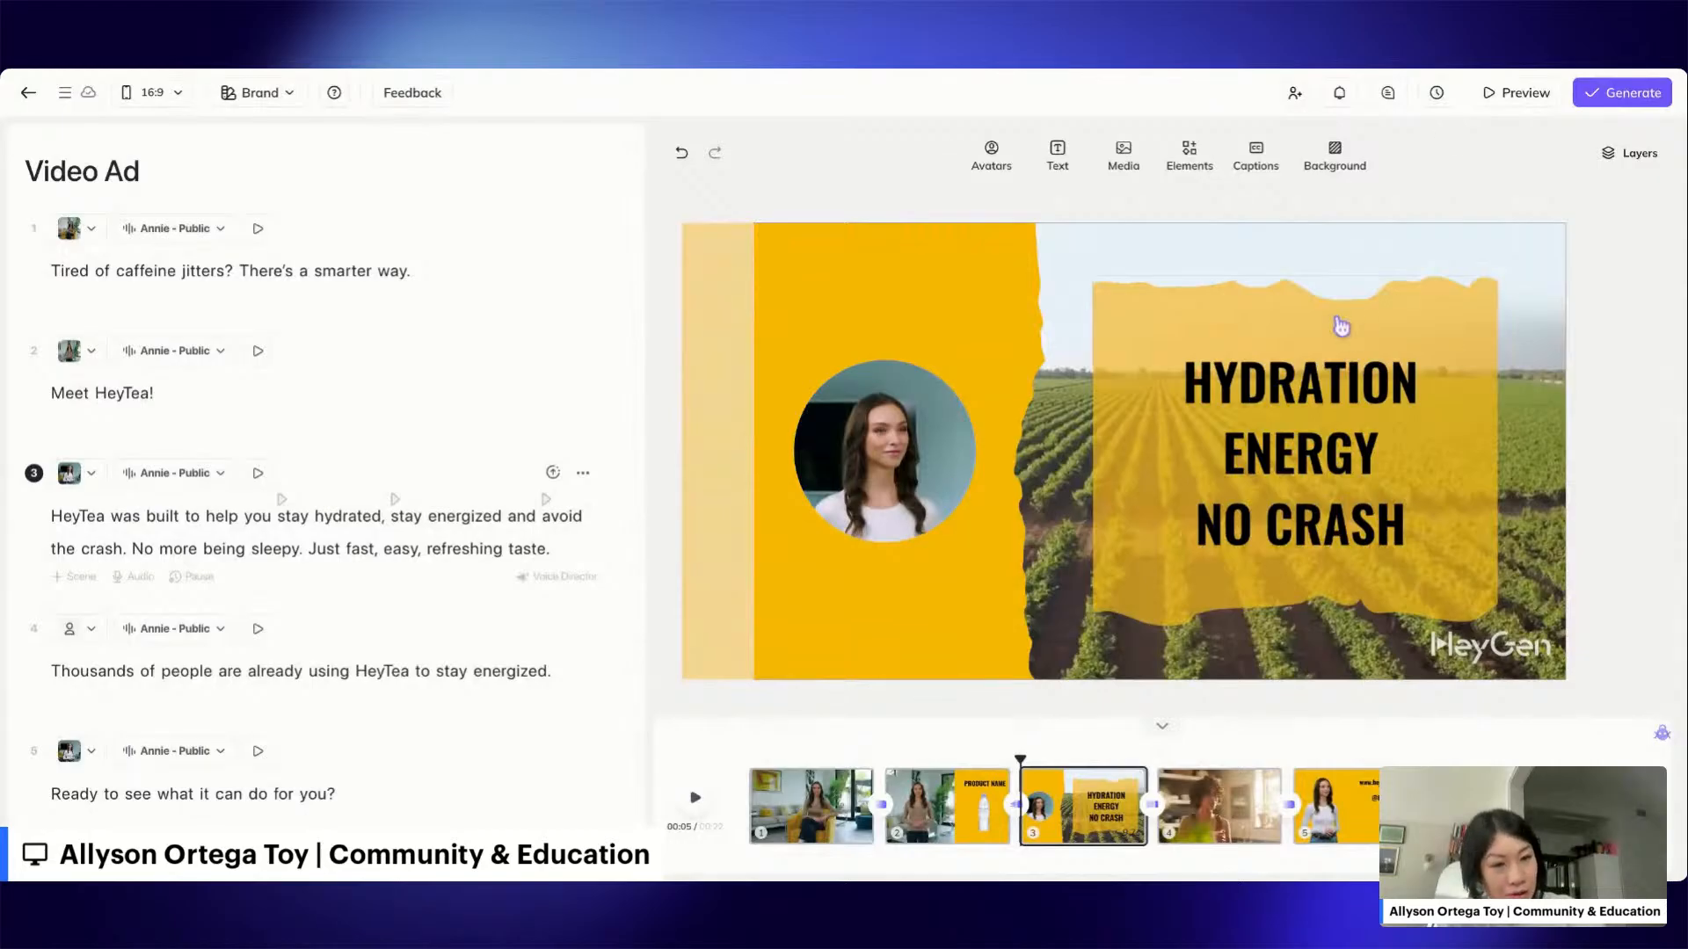
pyautogui.click(1313, 376)
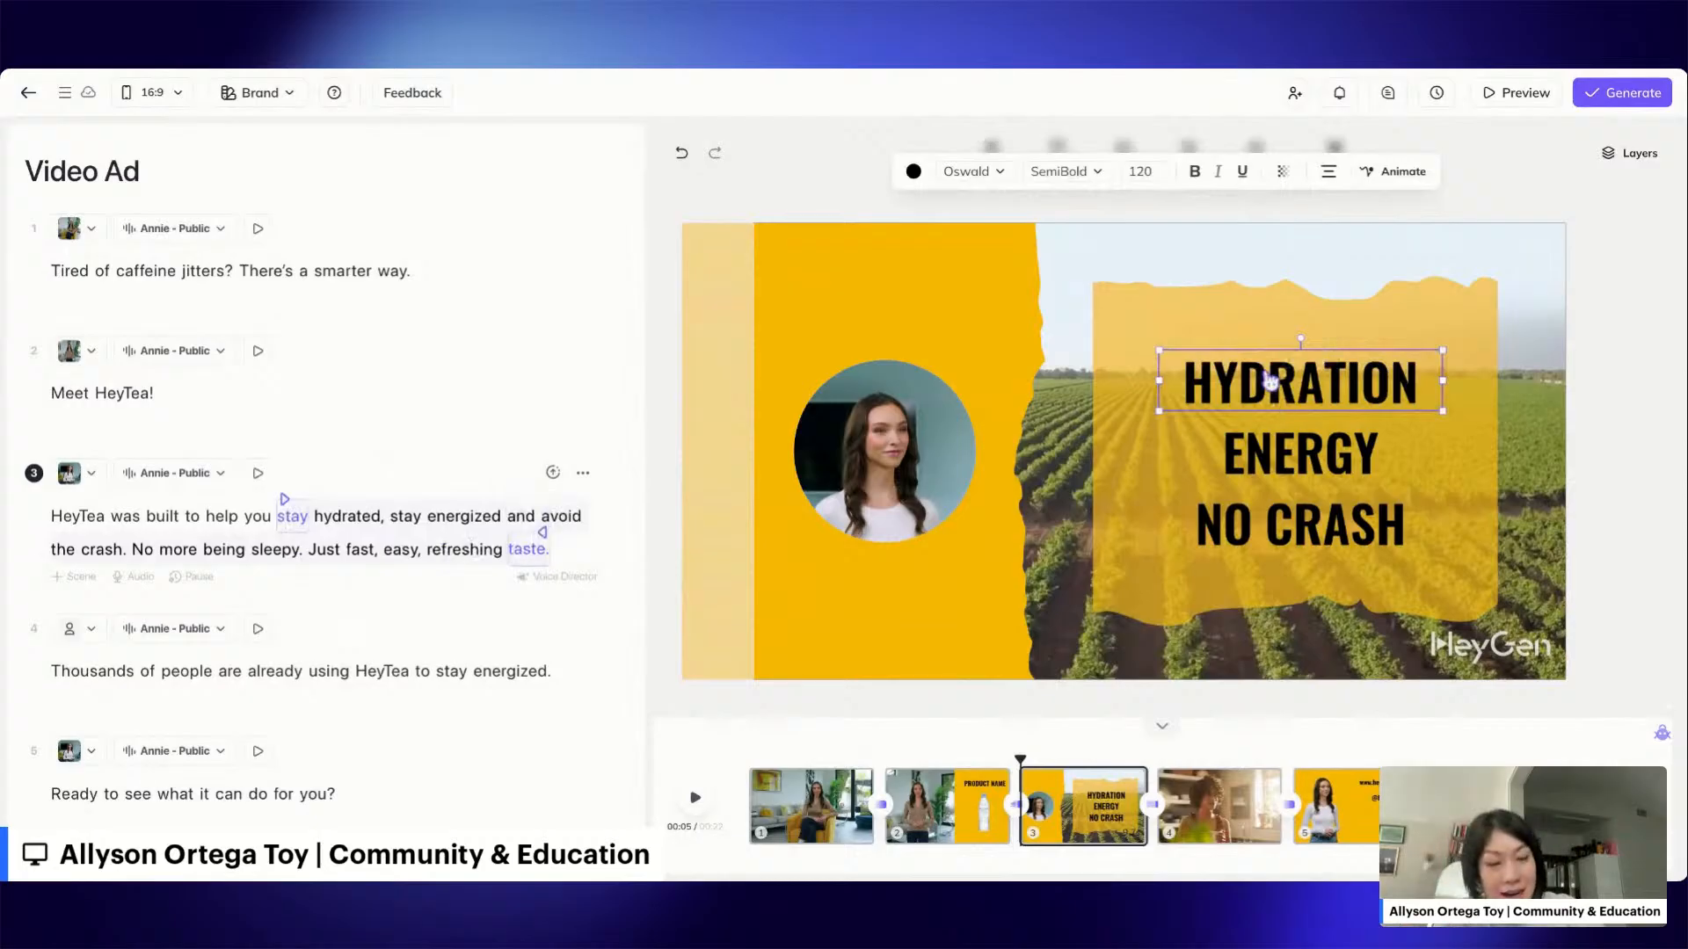
pyautogui.click(289, 499)
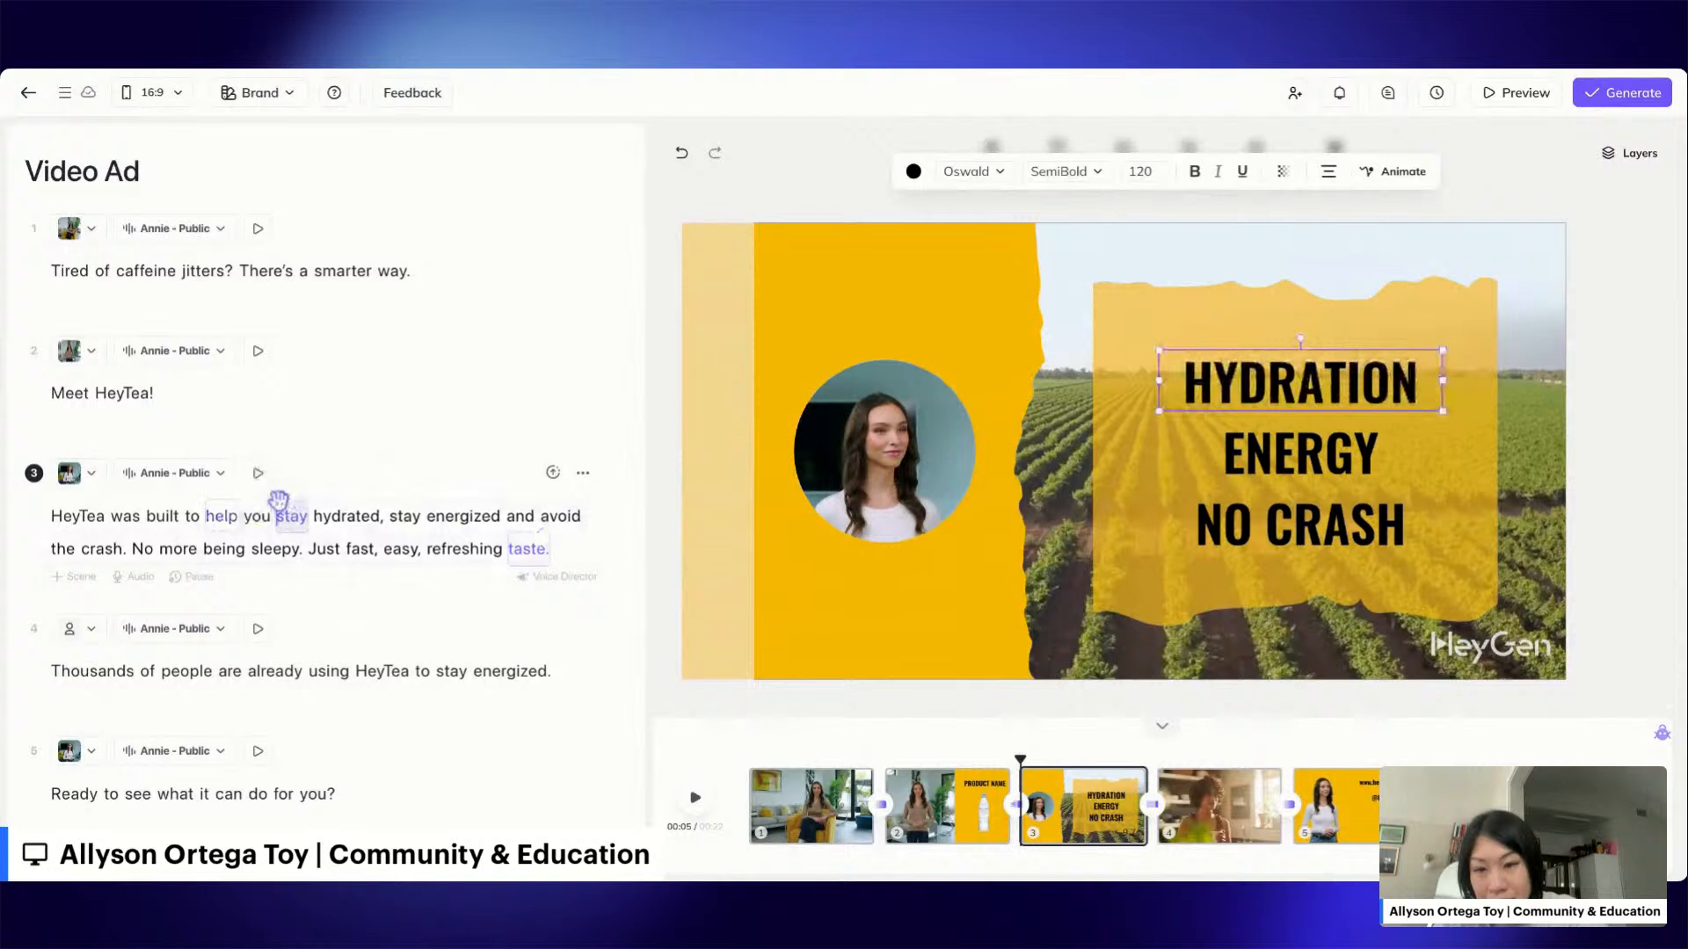
pyautogui.moveTo(279, 500); pyautogui.dragTo(322, 499)
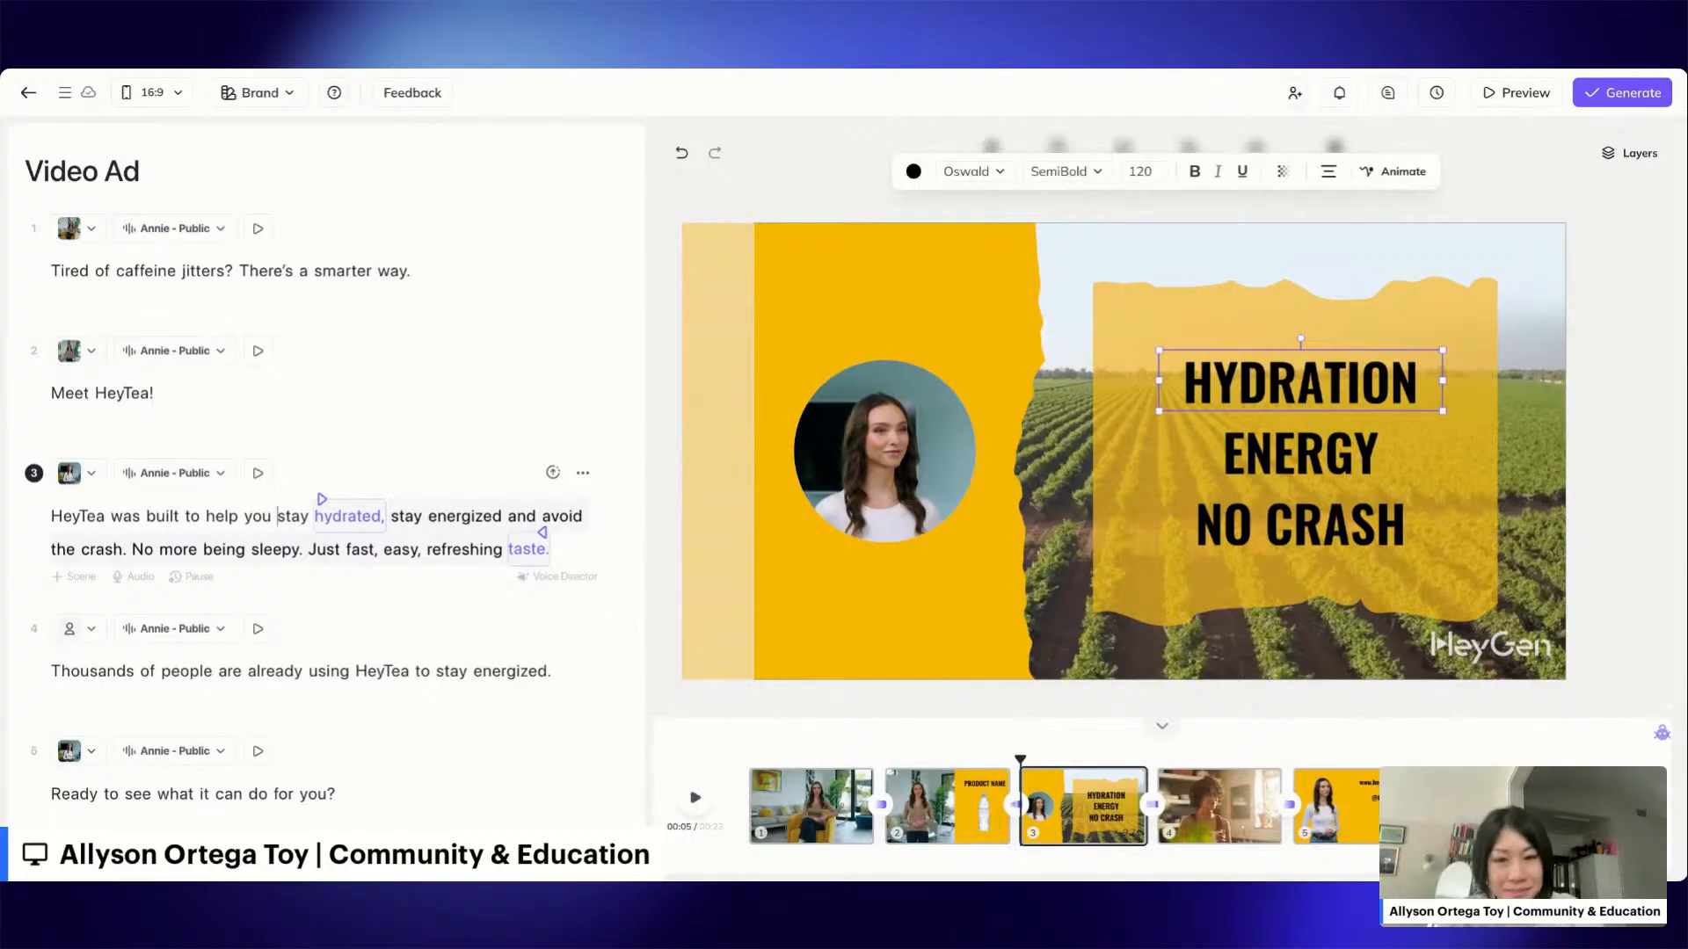
# Make scene 3's ENERGY text enter at the word "energized" and the NO CRASH text at "avoid".
pyautogui.click(1282, 456)
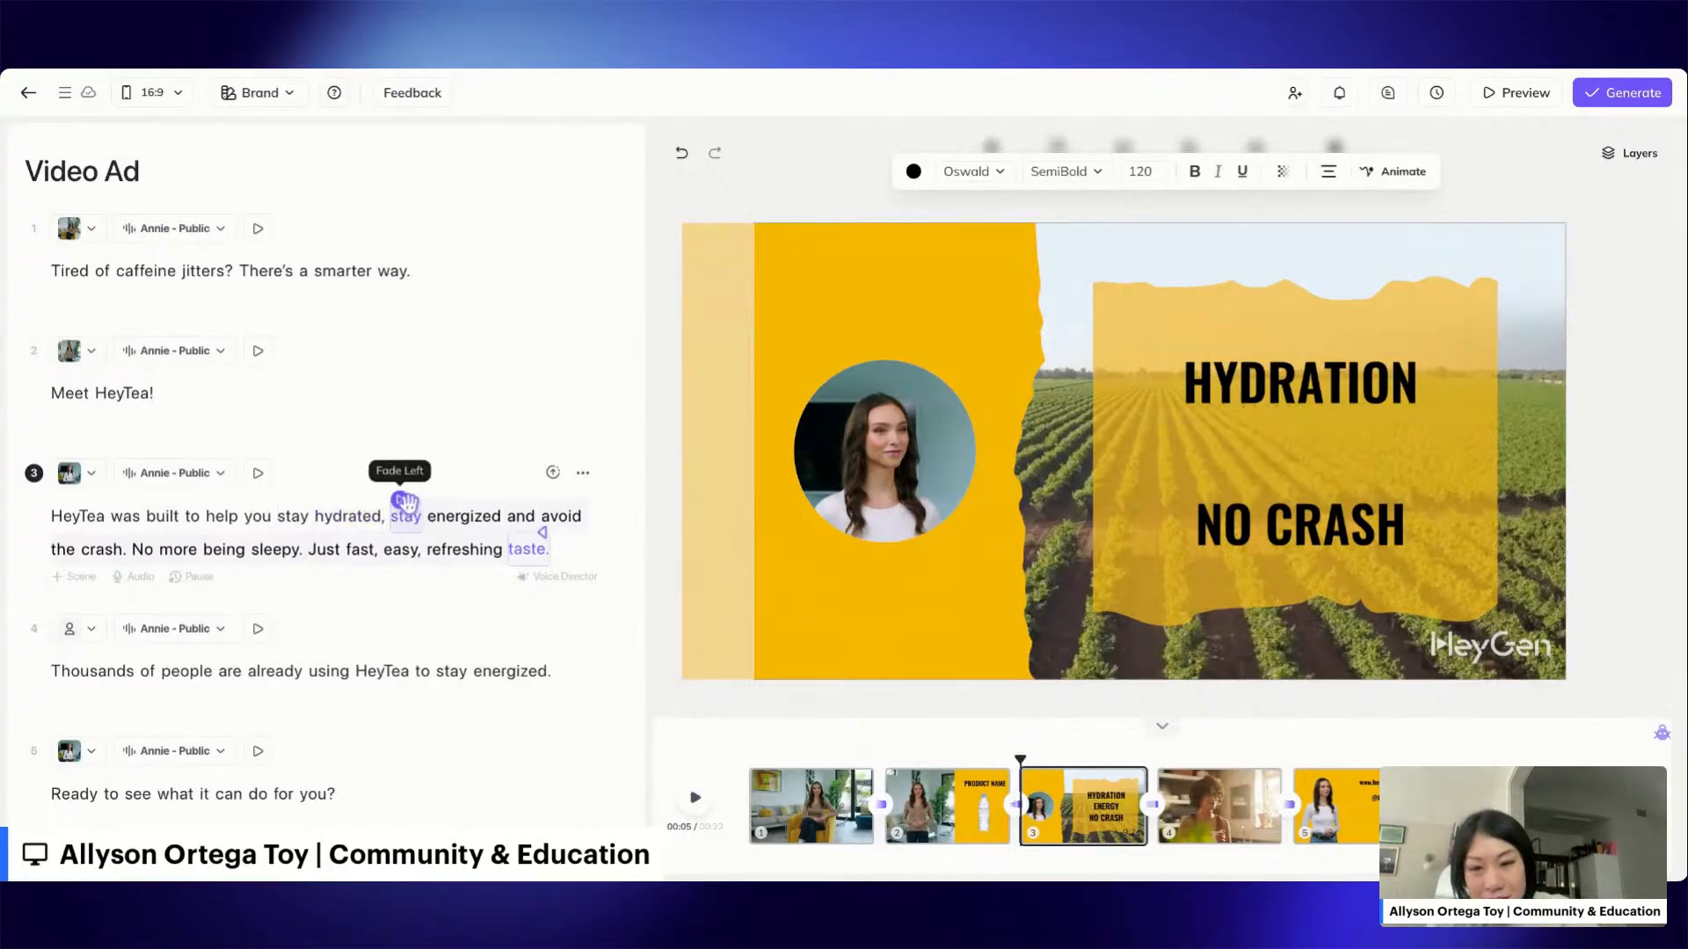
pyautogui.moveTo(426, 504); pyautogui.dragTo(429, 506)
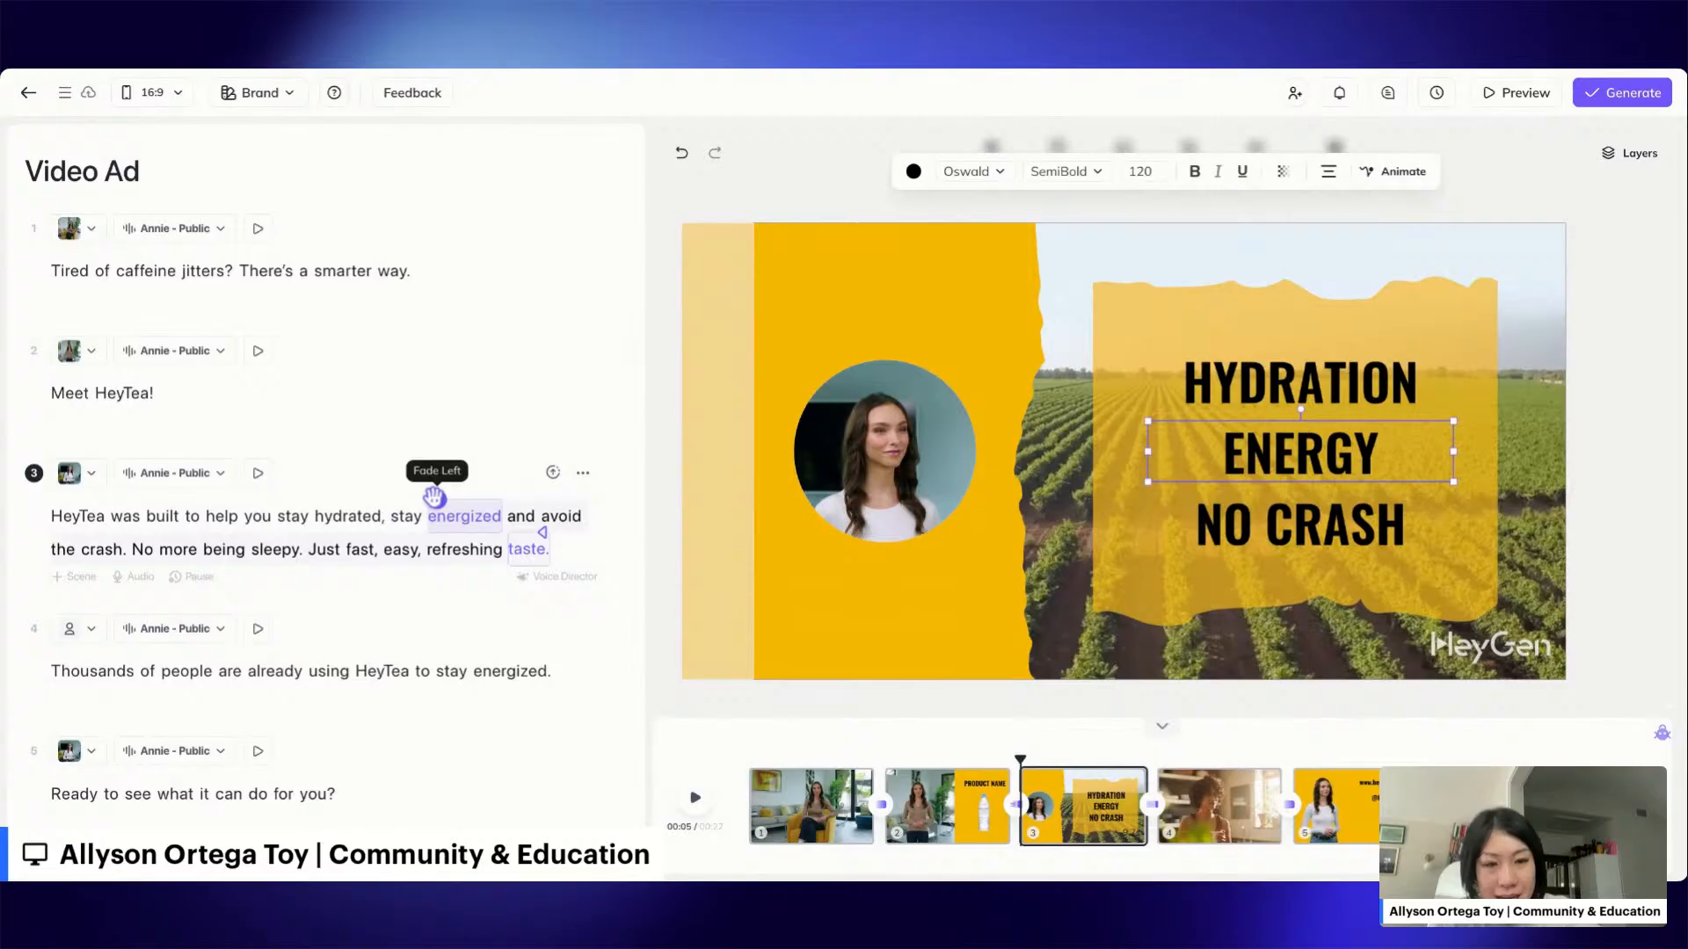
pyautogui.click(1228, 525)
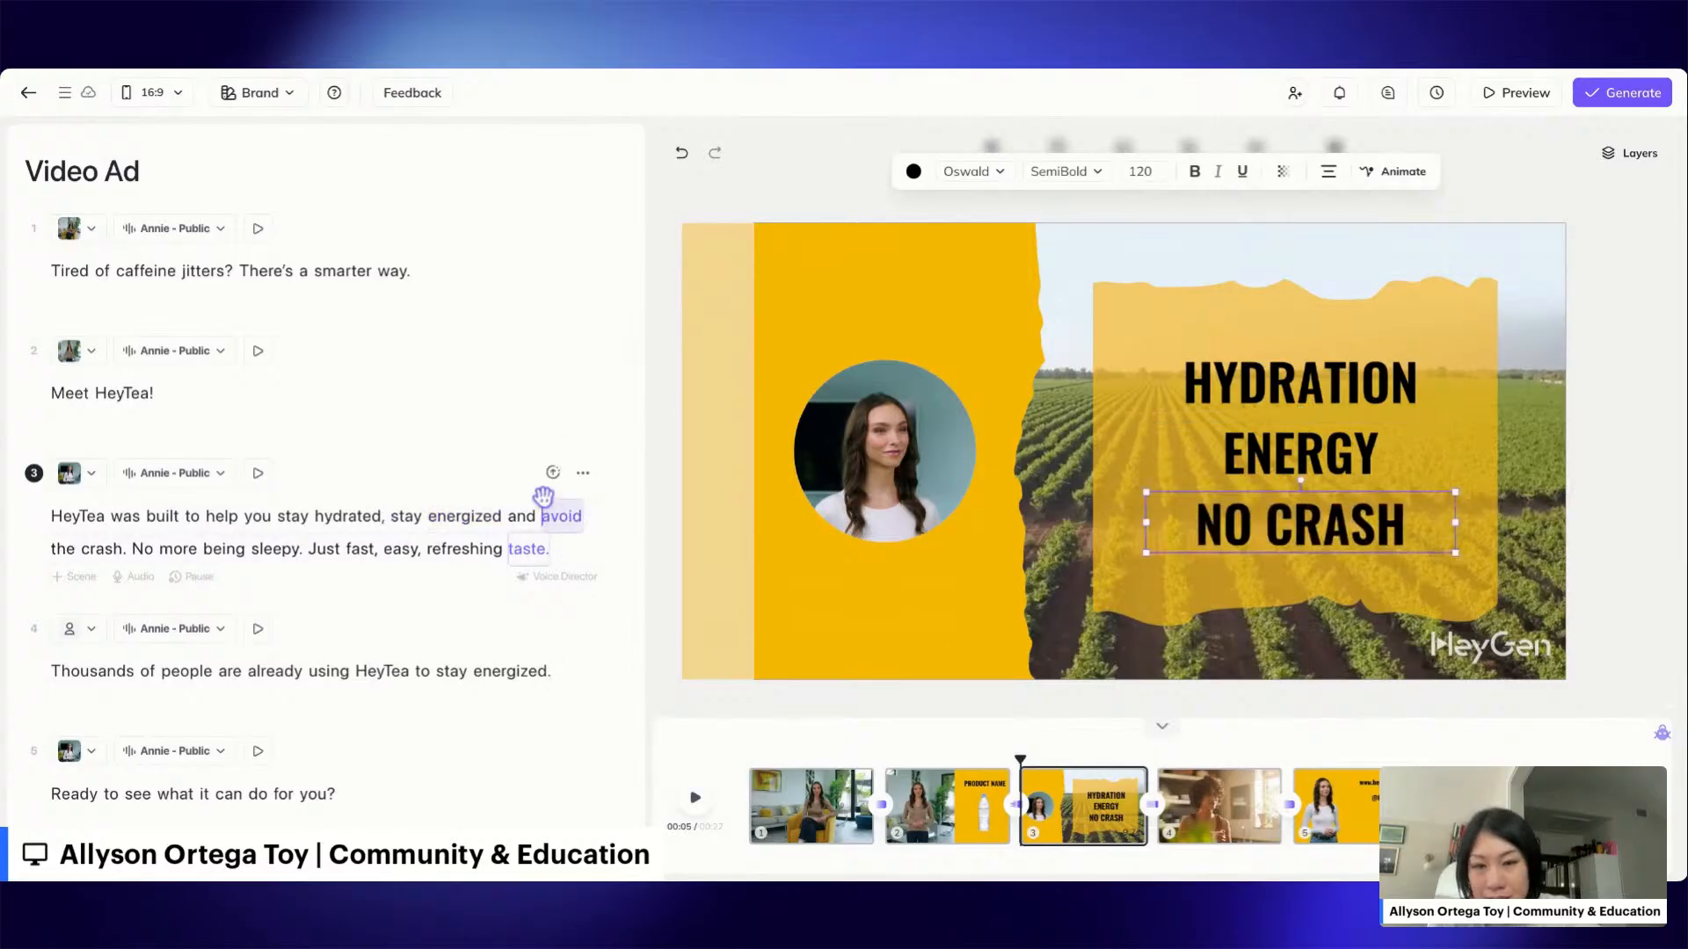
pyautogui.moveTo(544, 497)
pyautogui.mouseDown()
pyautogui.moveTo(516, 500)
pyautogui.moveTo(568, 517)
pyautogui.mouseUp()
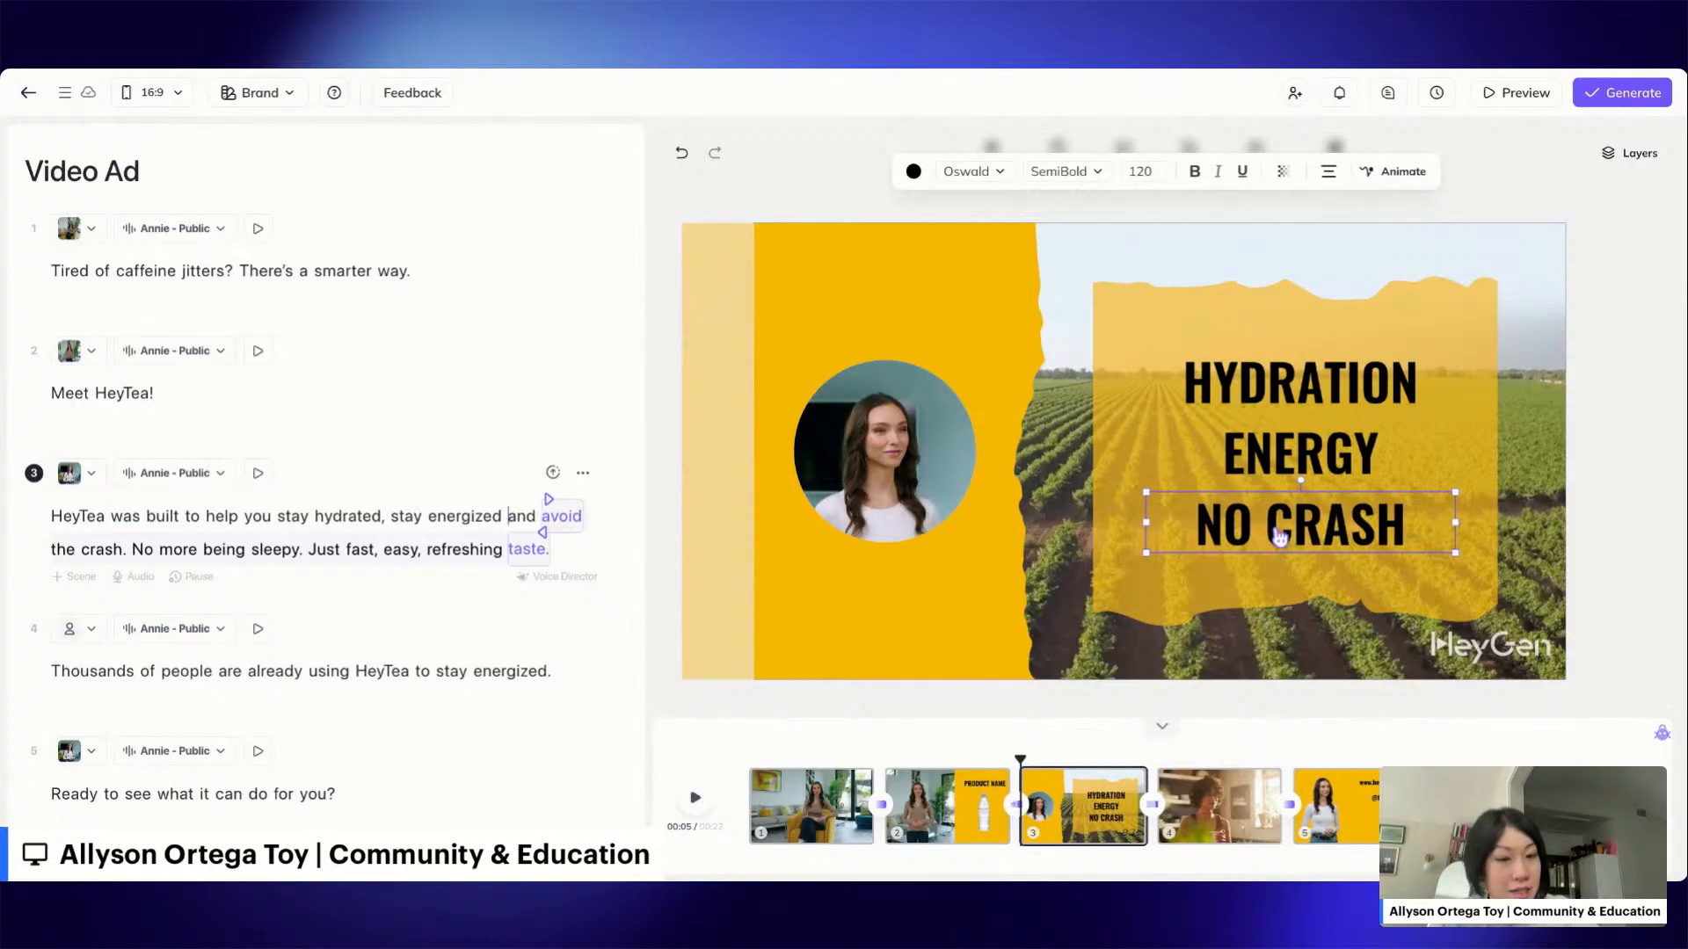
# Set the entrance animation of scene 3's NO CRASH, ENERGY and HYDRATION texts to Pop.
pyautogui.click(1398, 171)
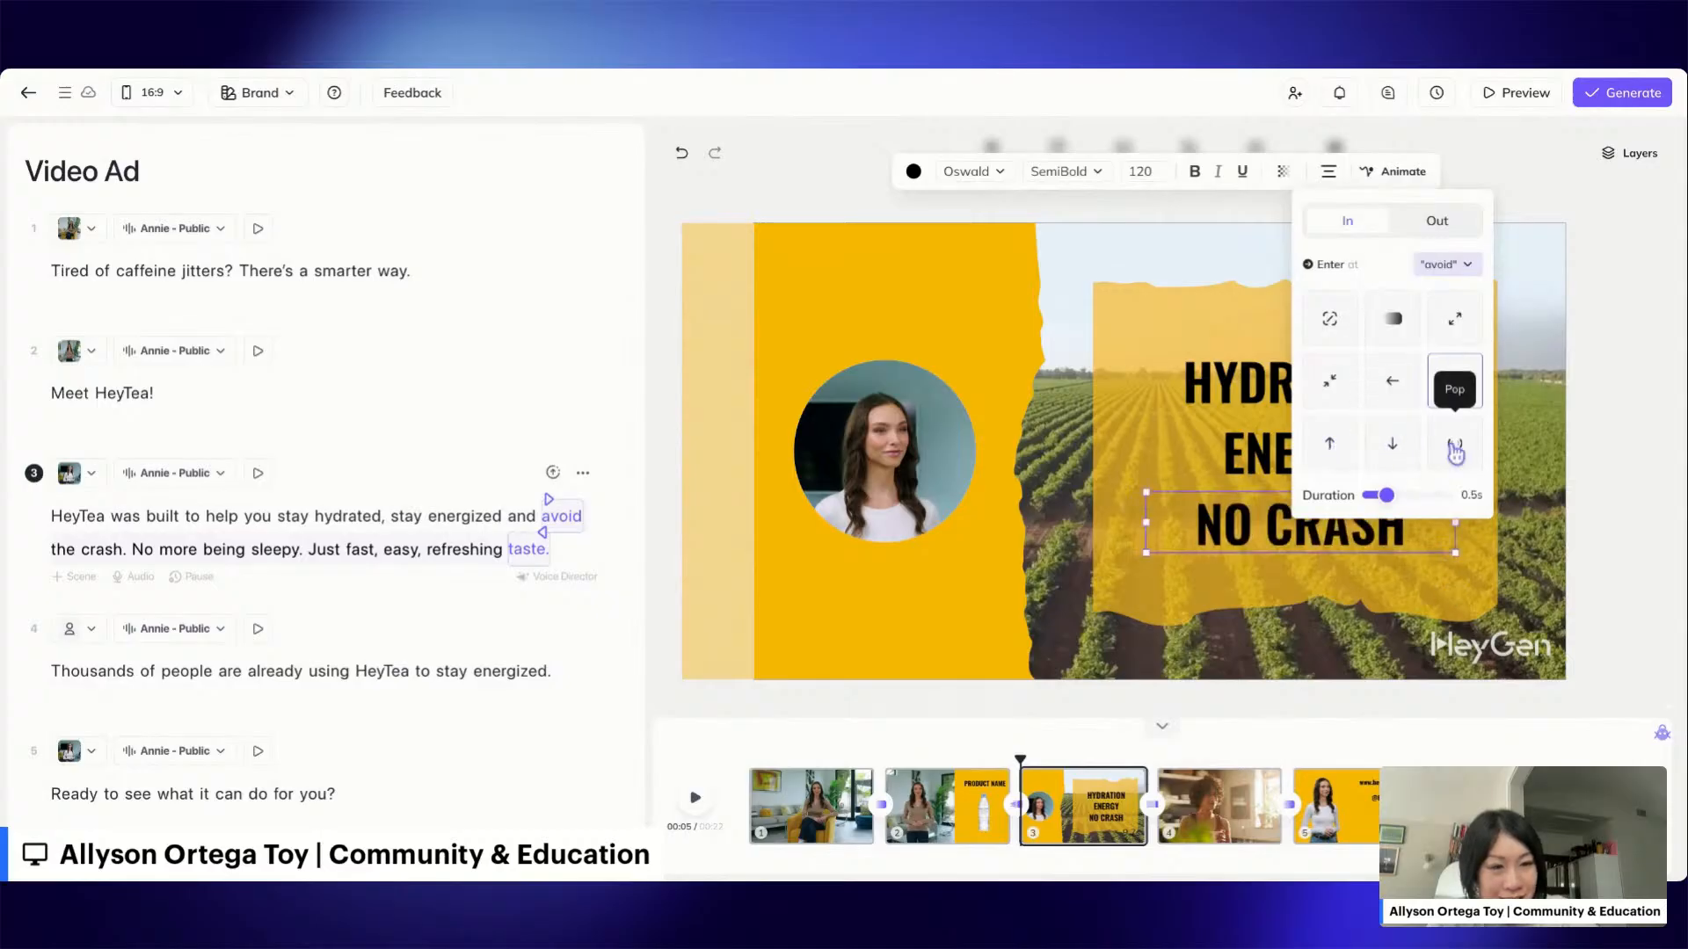
pyautogui.click(1532, 466)
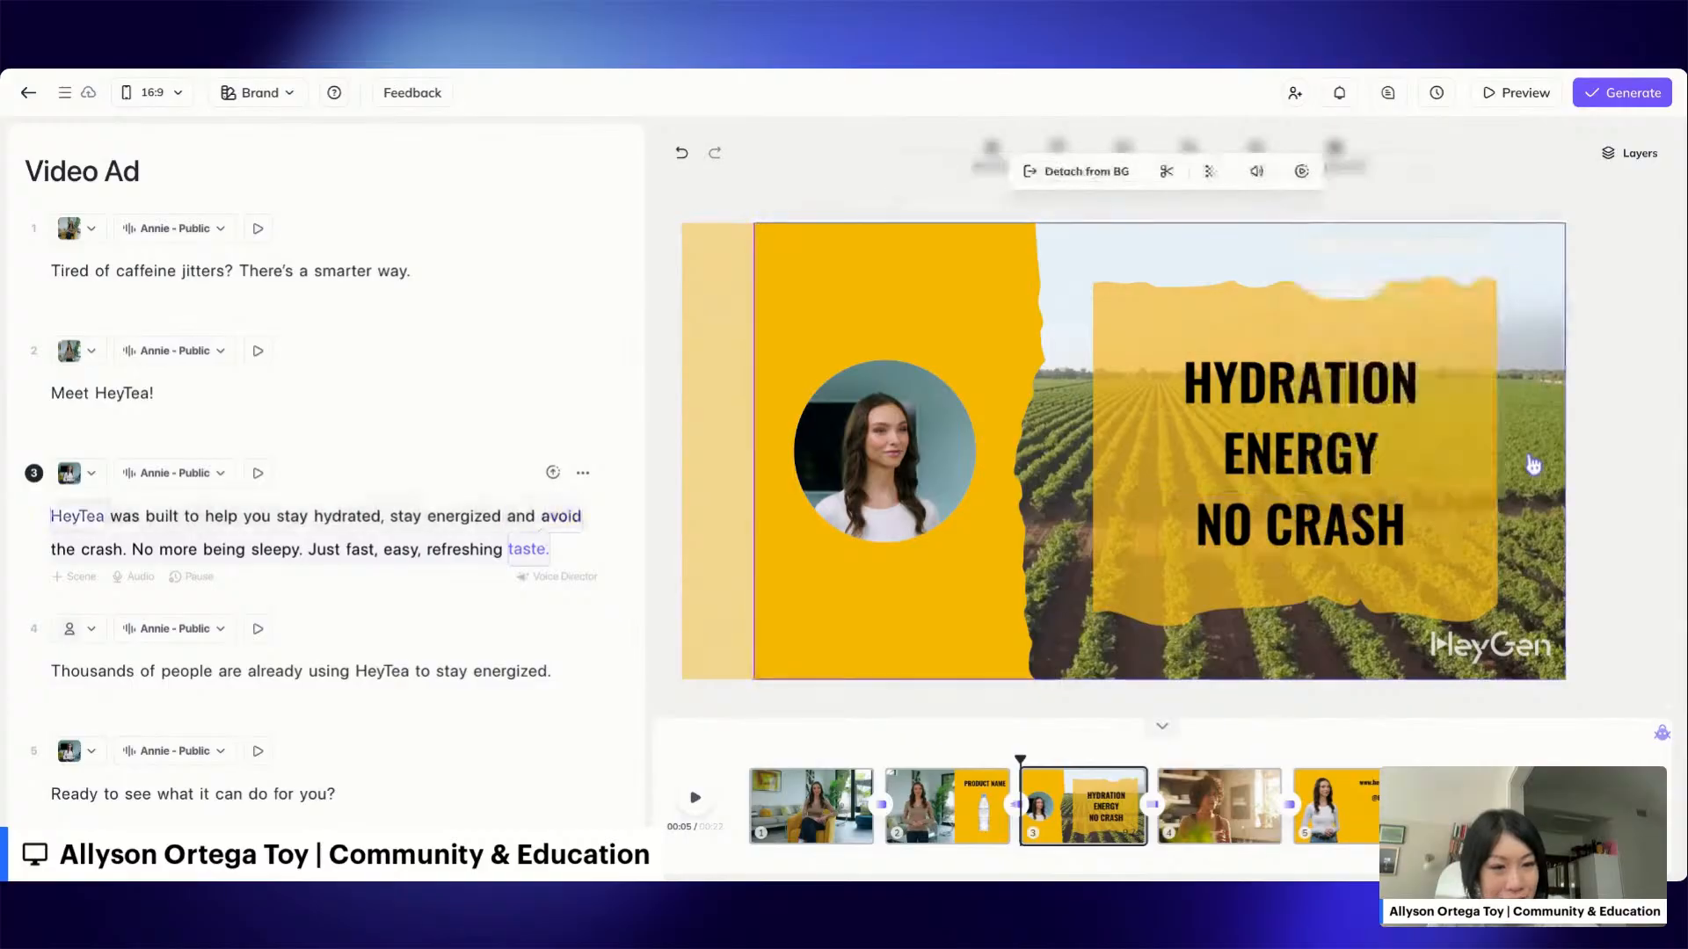
pyautogui.click(1307, 466)
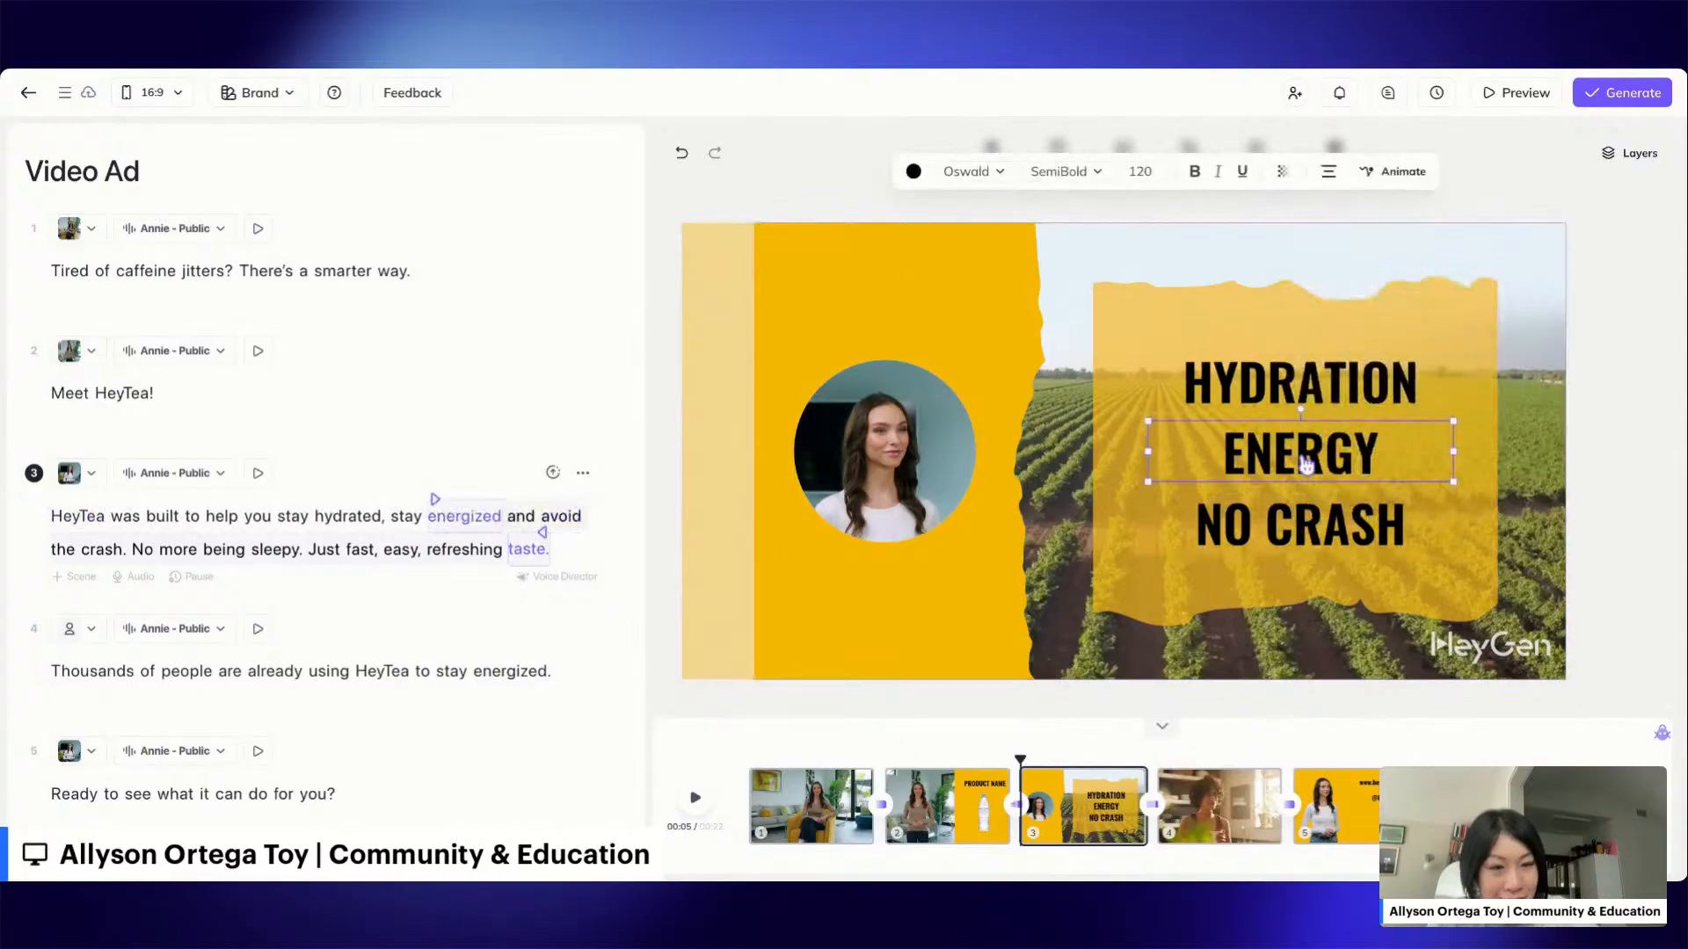
pyautogui.click(1383, 181)
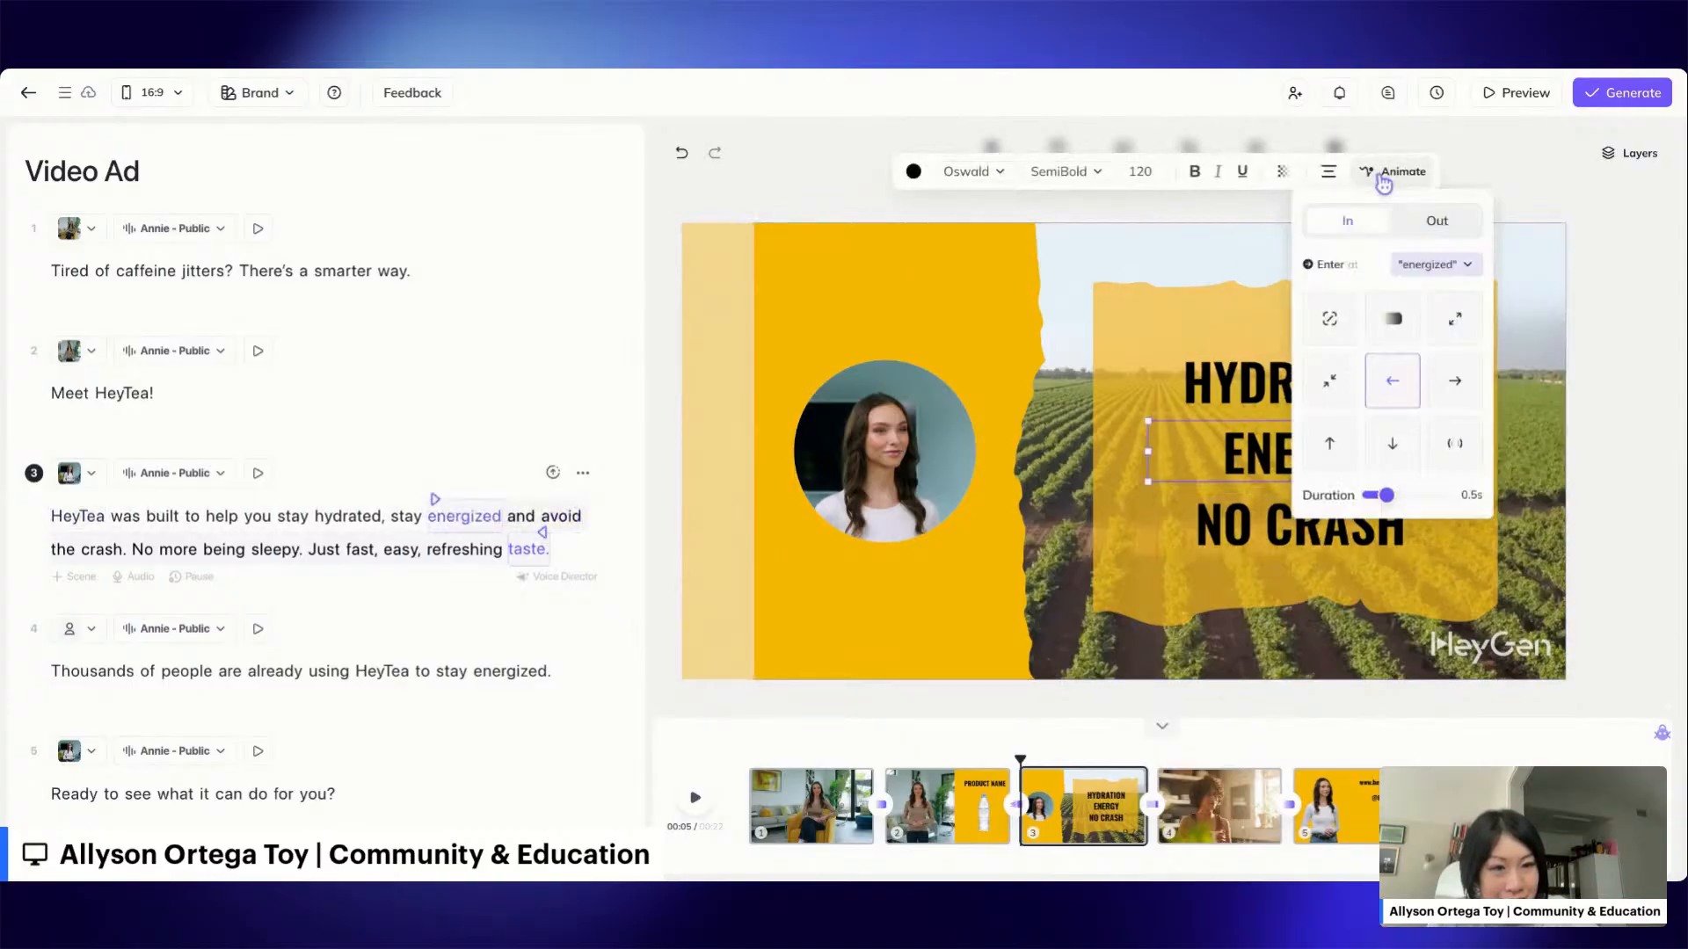
pyautogui.click(1464, 443)
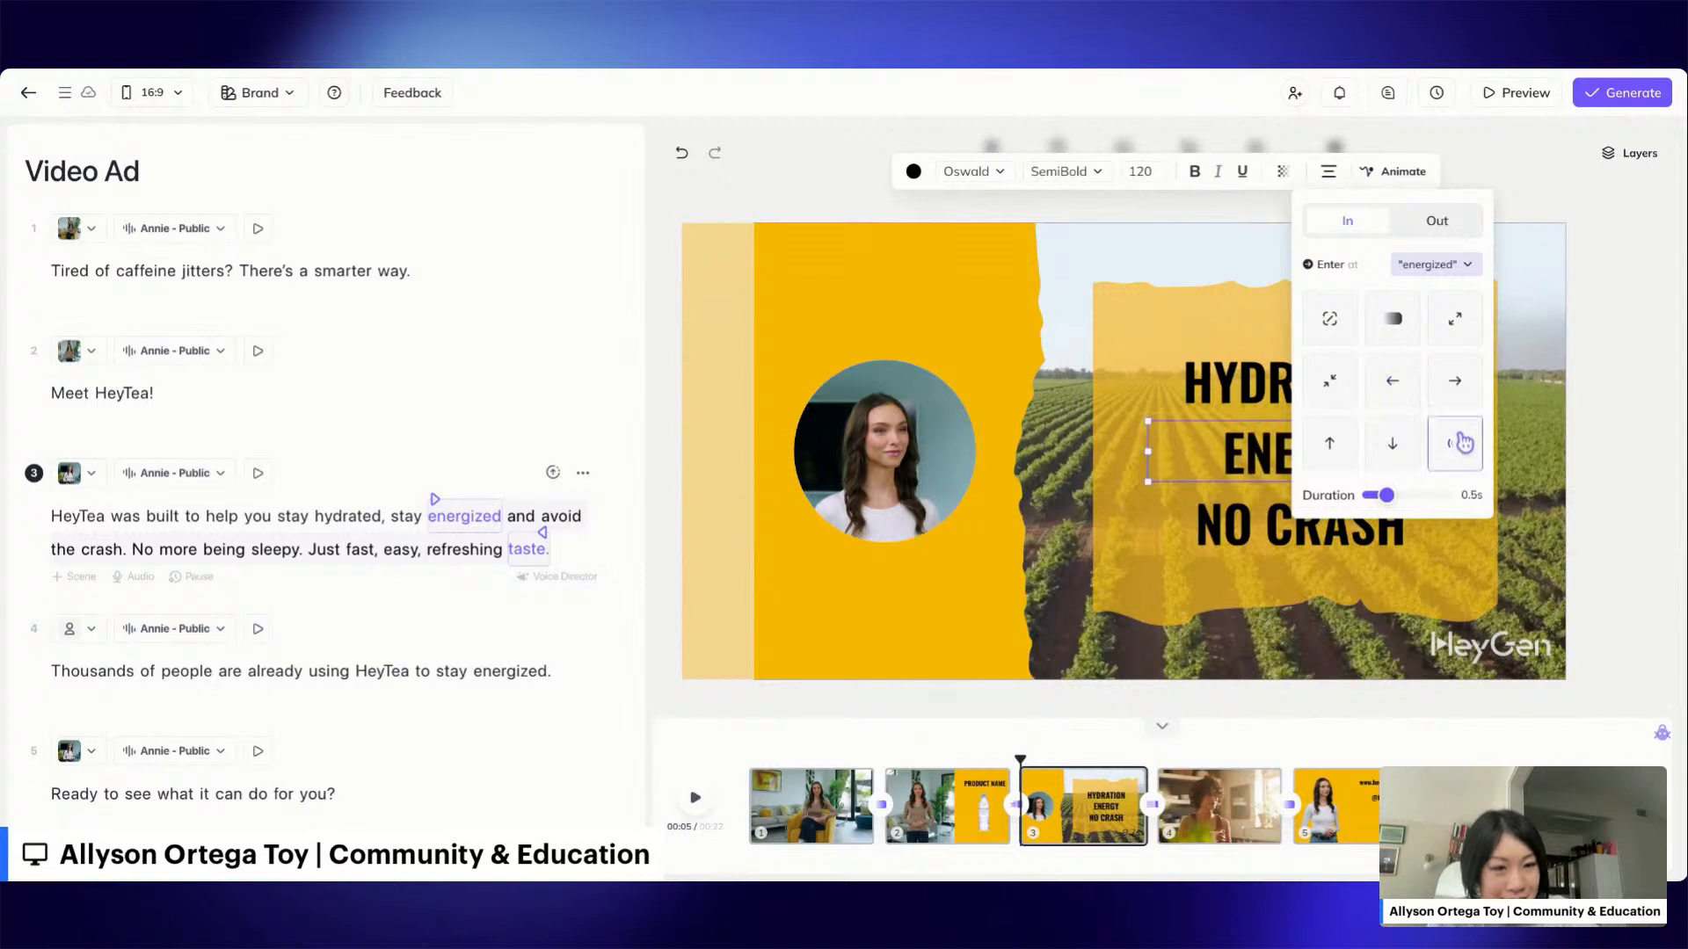
pyautogui.click(1371, 181)
pyautogui.click(1326, 393)
pyautogui.click(1391, 179)
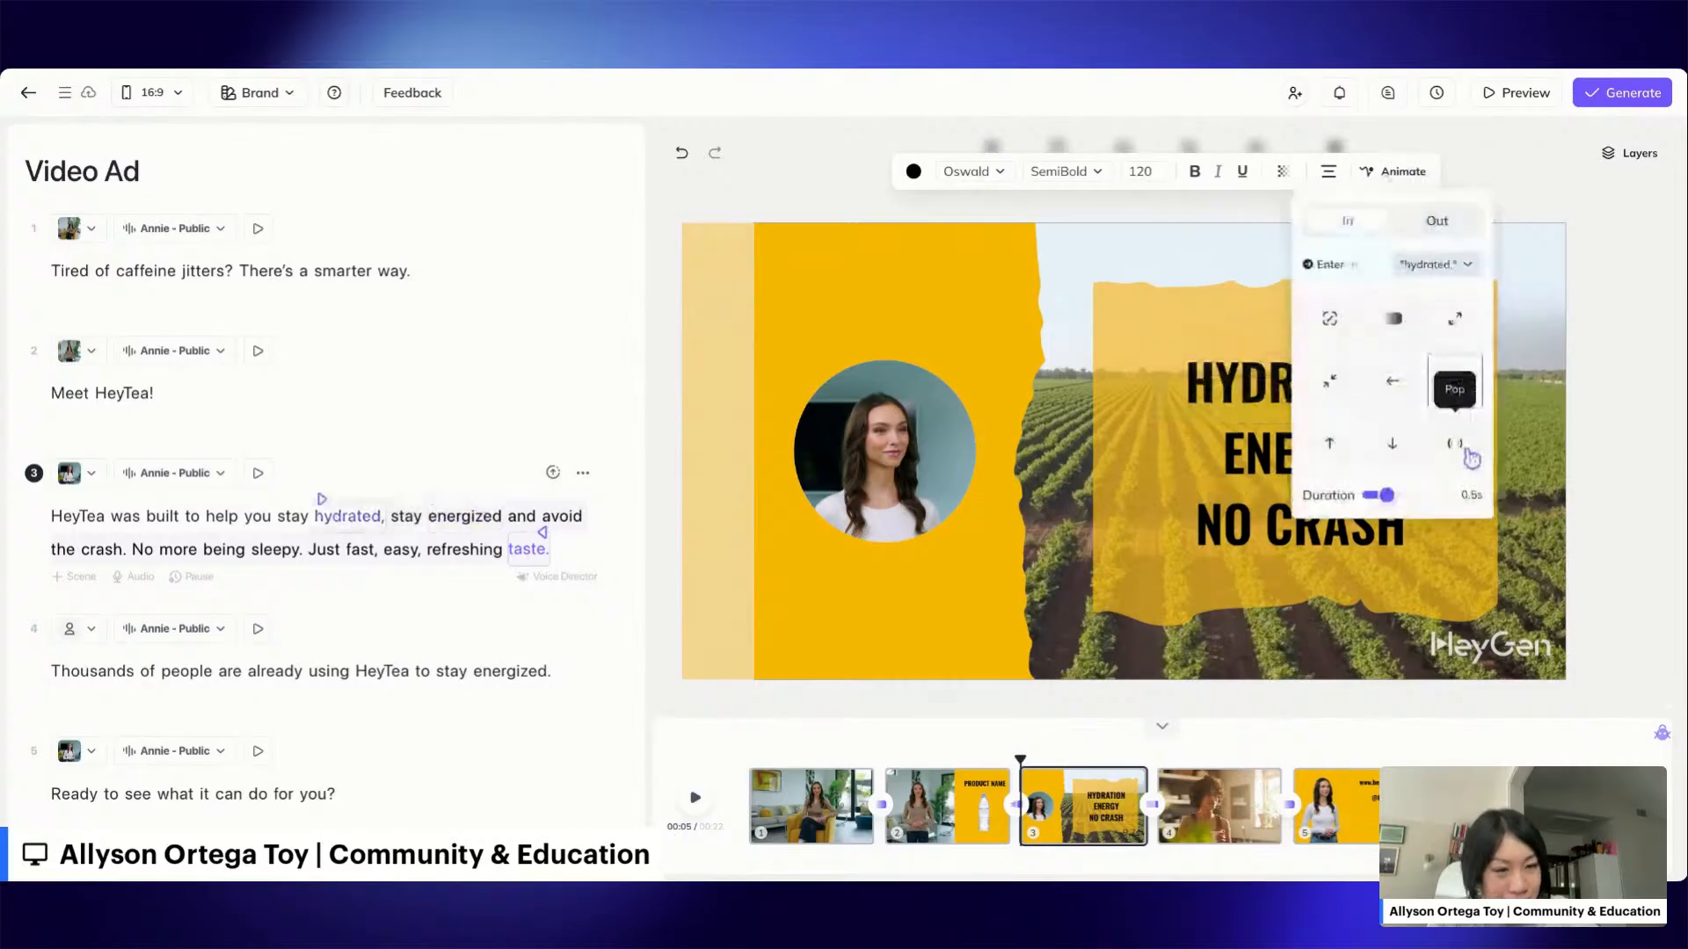
pyautogui.click(1199, 214)
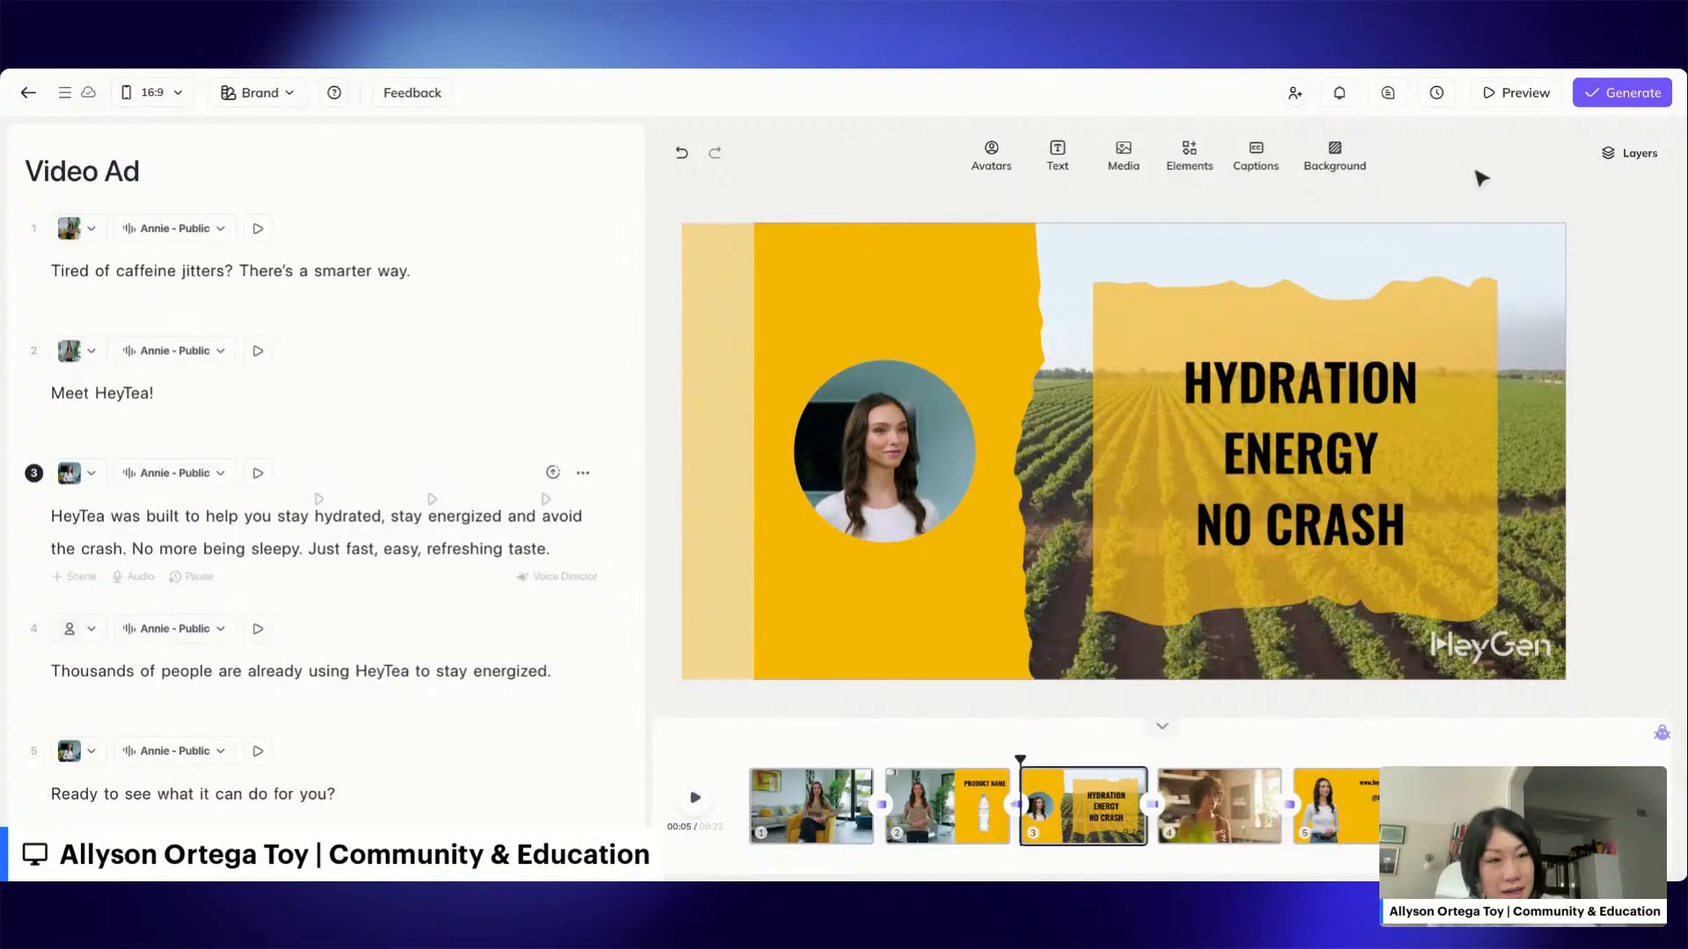
# Play the draft preview of the video and replay scene 3 to check the timing of its text animations.
pyautogui.click(1515, 95)
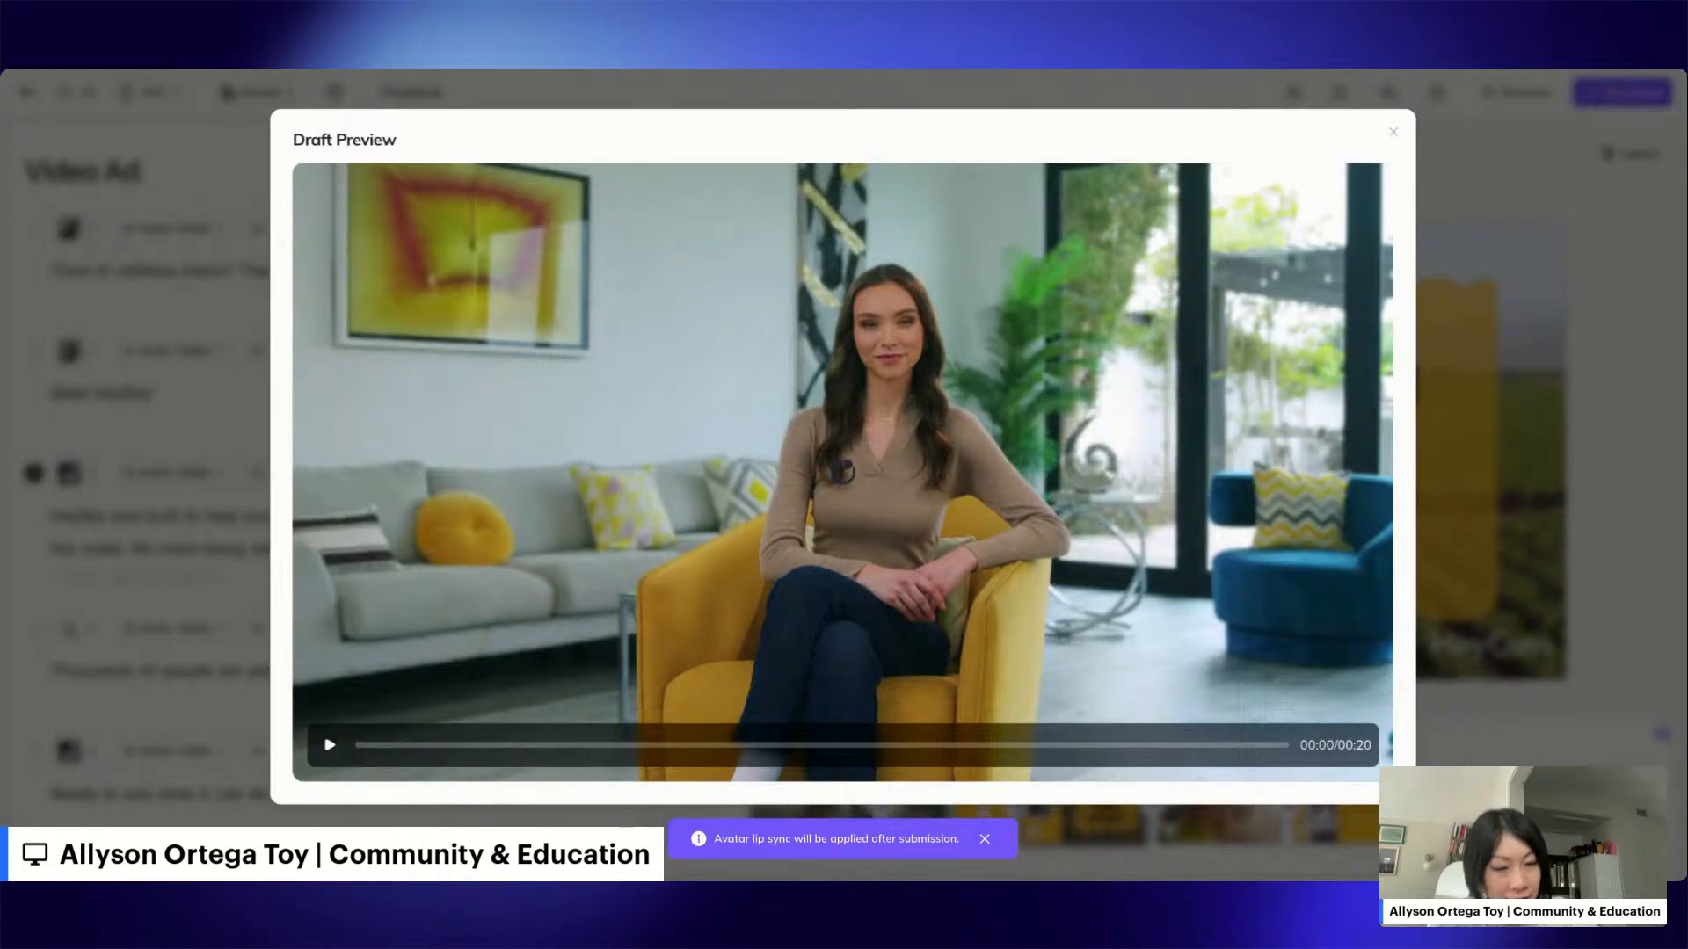
pyautogui.click(842, 472)
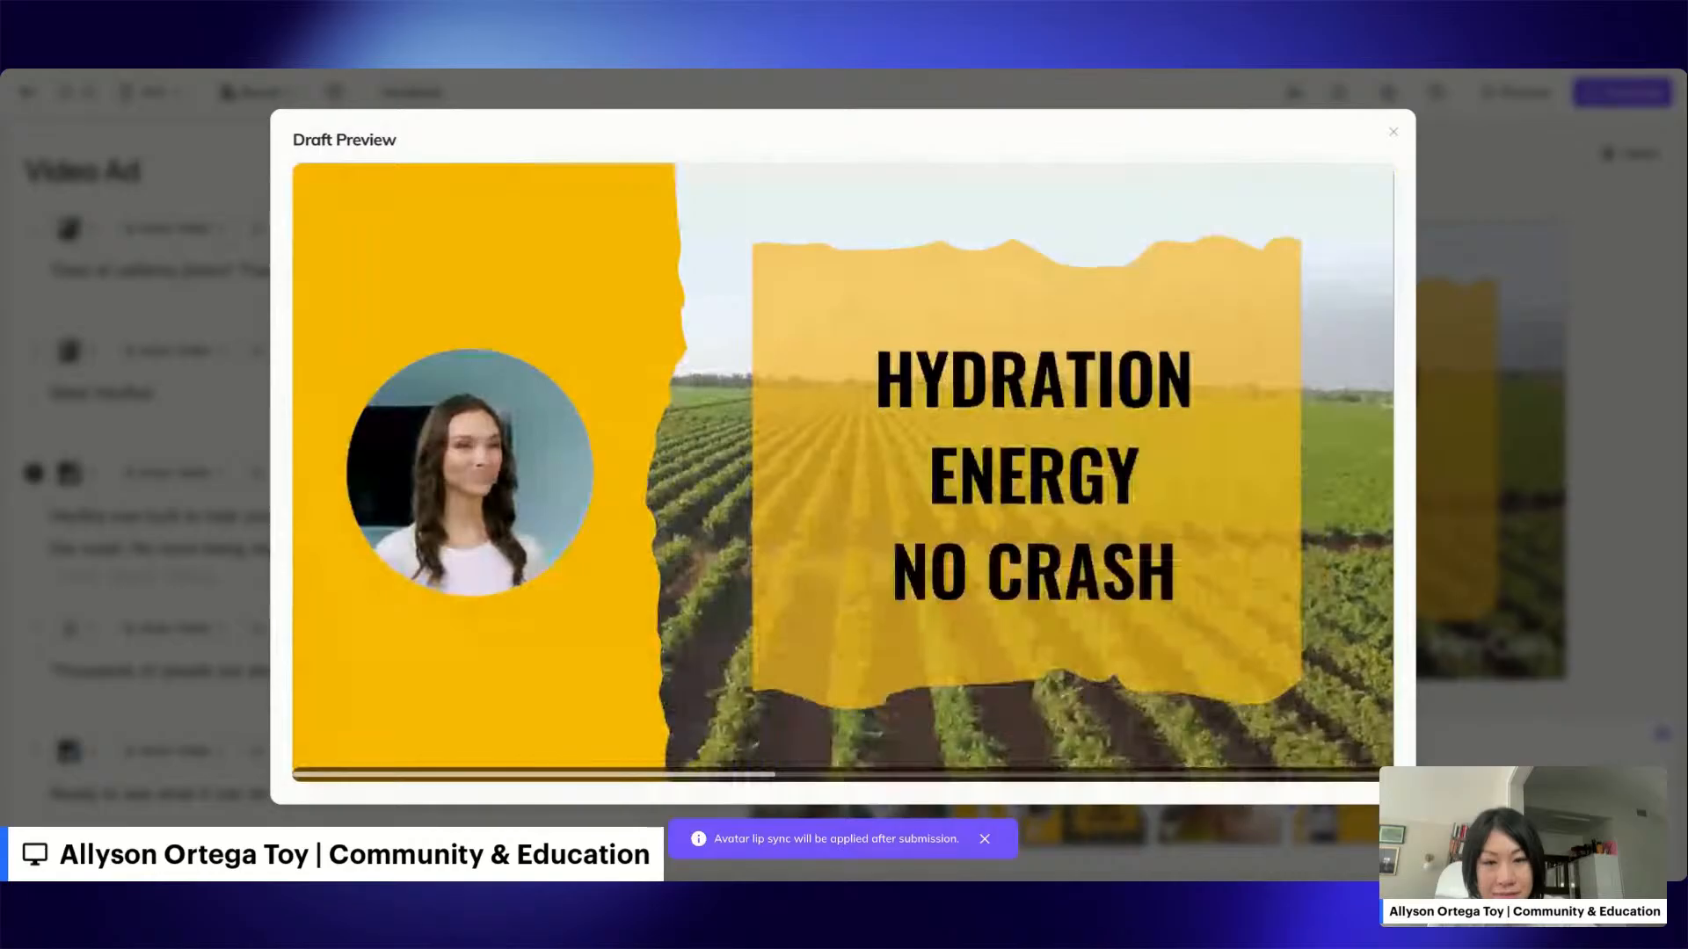
pyautogui.click(328, 745)
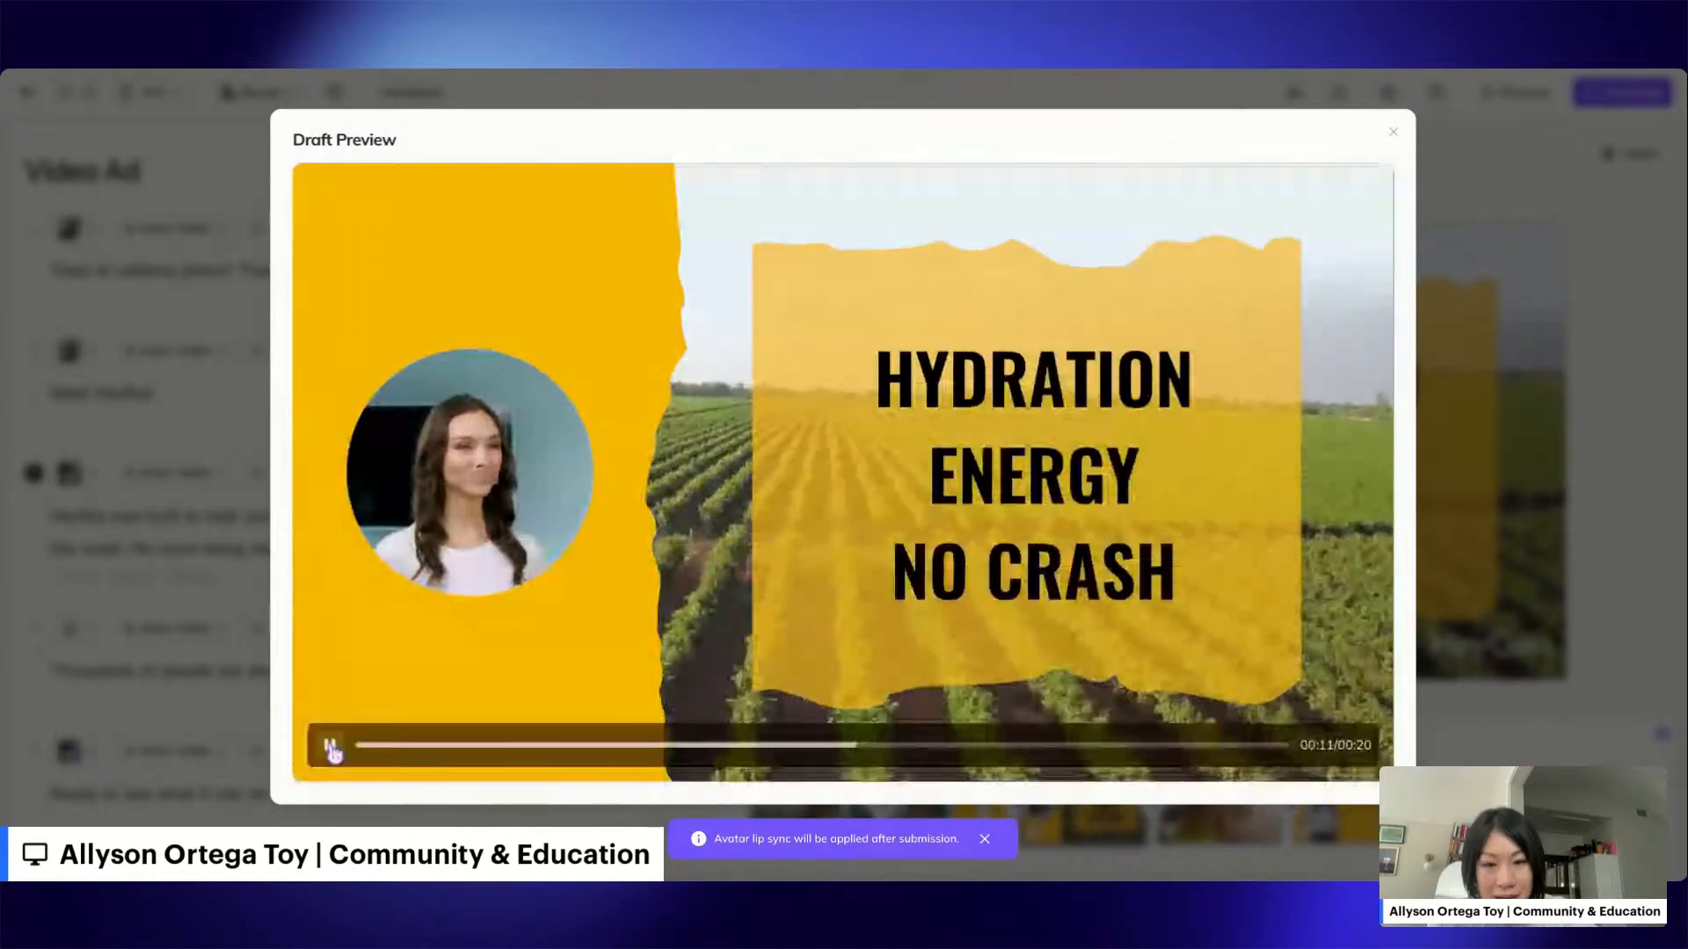
pyautogui.click(709, 745)
pyautogui.moveTo(710, 747); pyautogui.dragTo(631, 746)
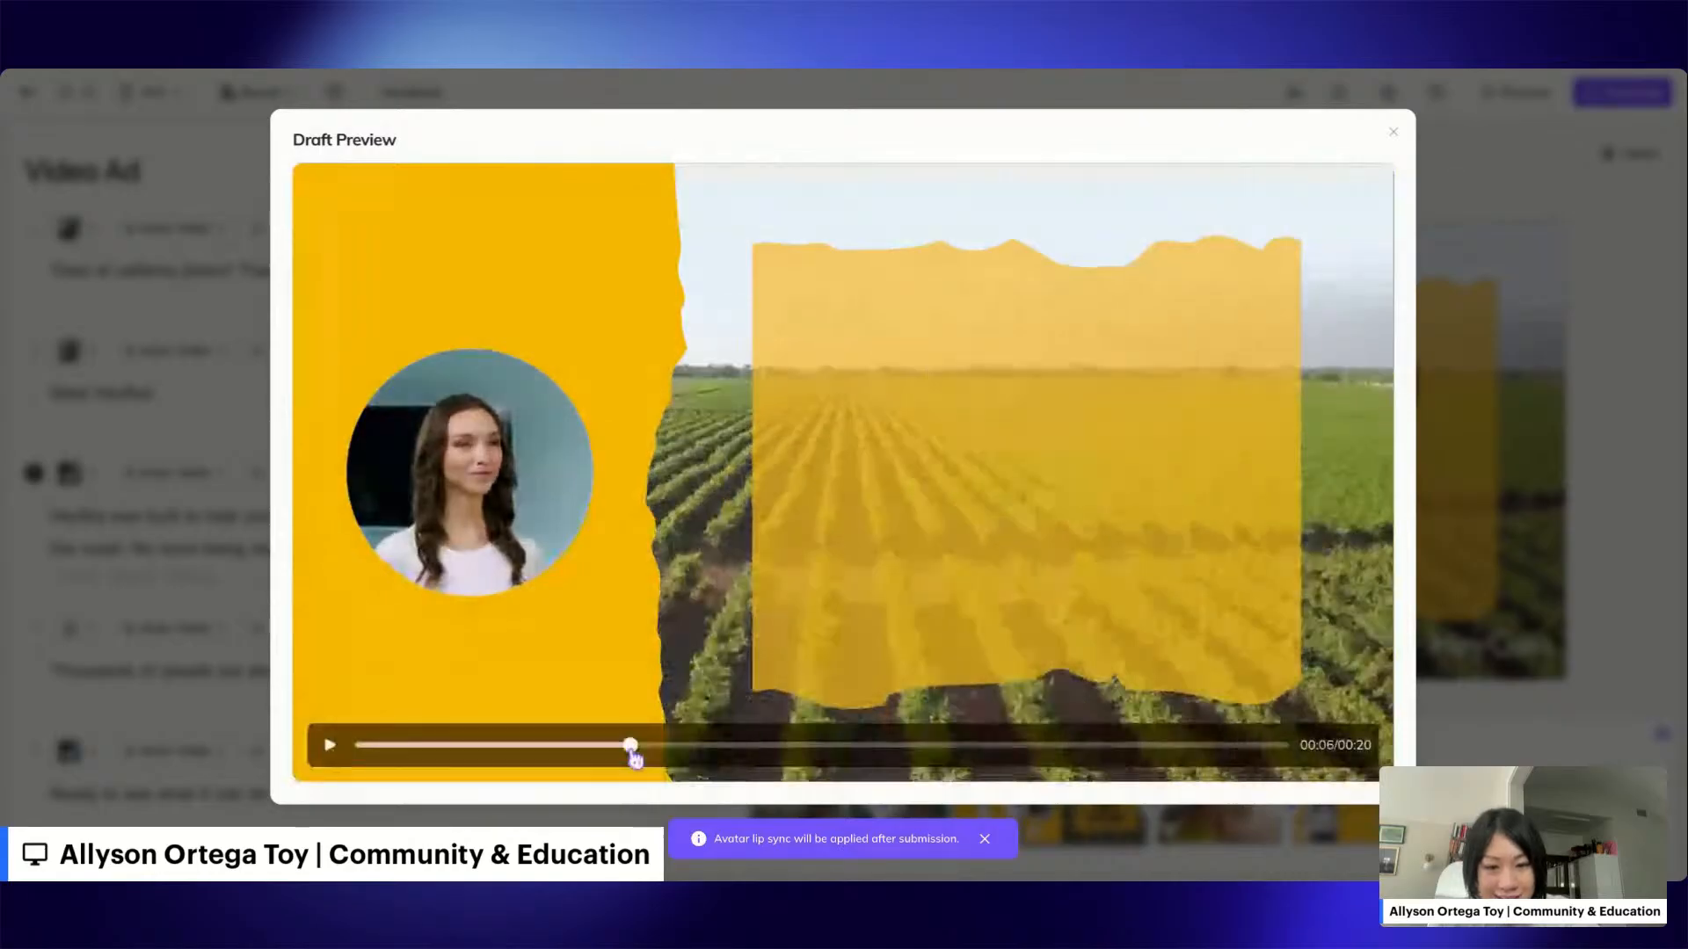
pyautogui.click(331, 745)
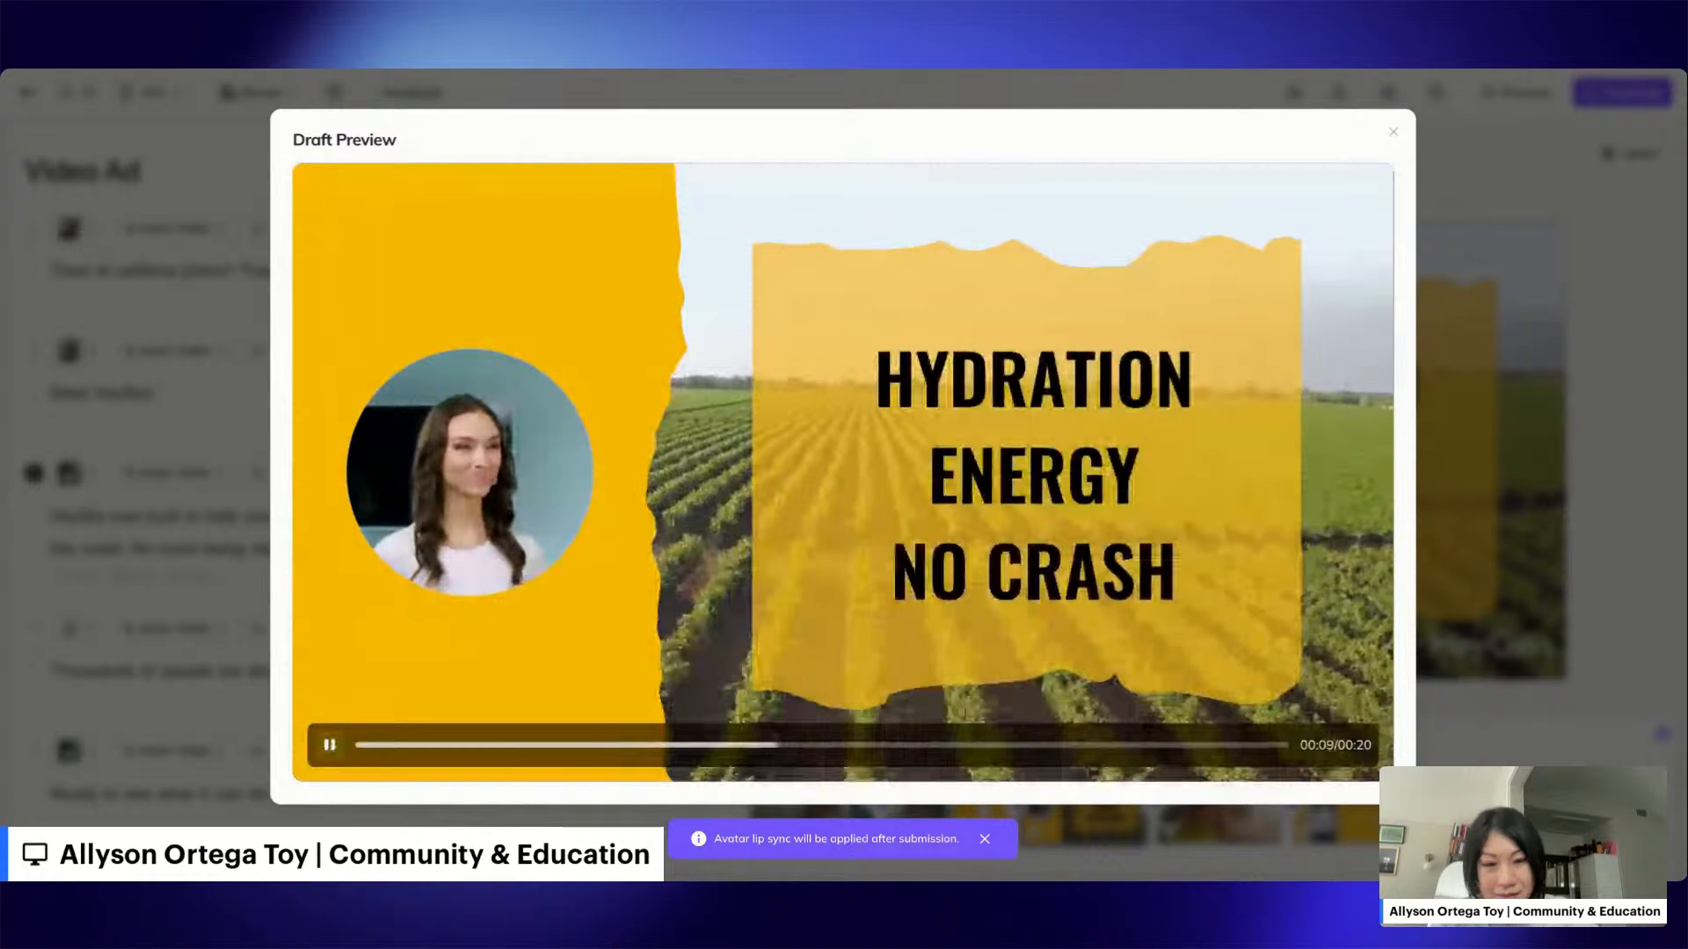
pyautogui.press('Escape')
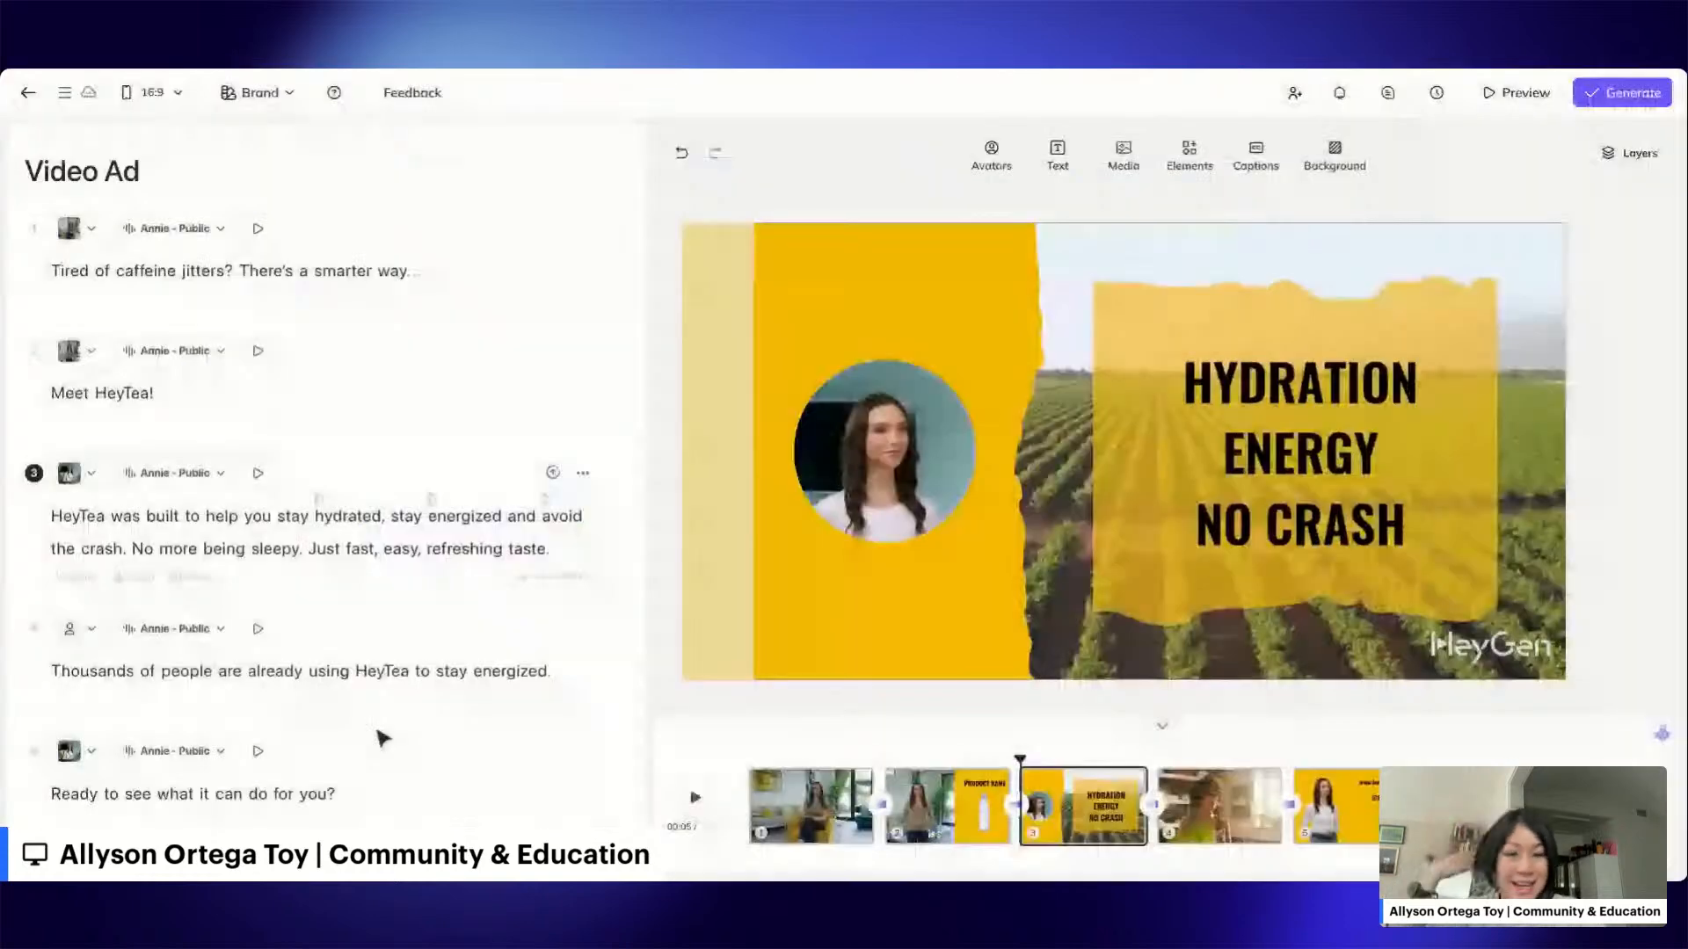
# Replace the PRODUCT NAME heading above the bottle in scene 2 with "HEYTEA".
pyautogui.click(965, 820)
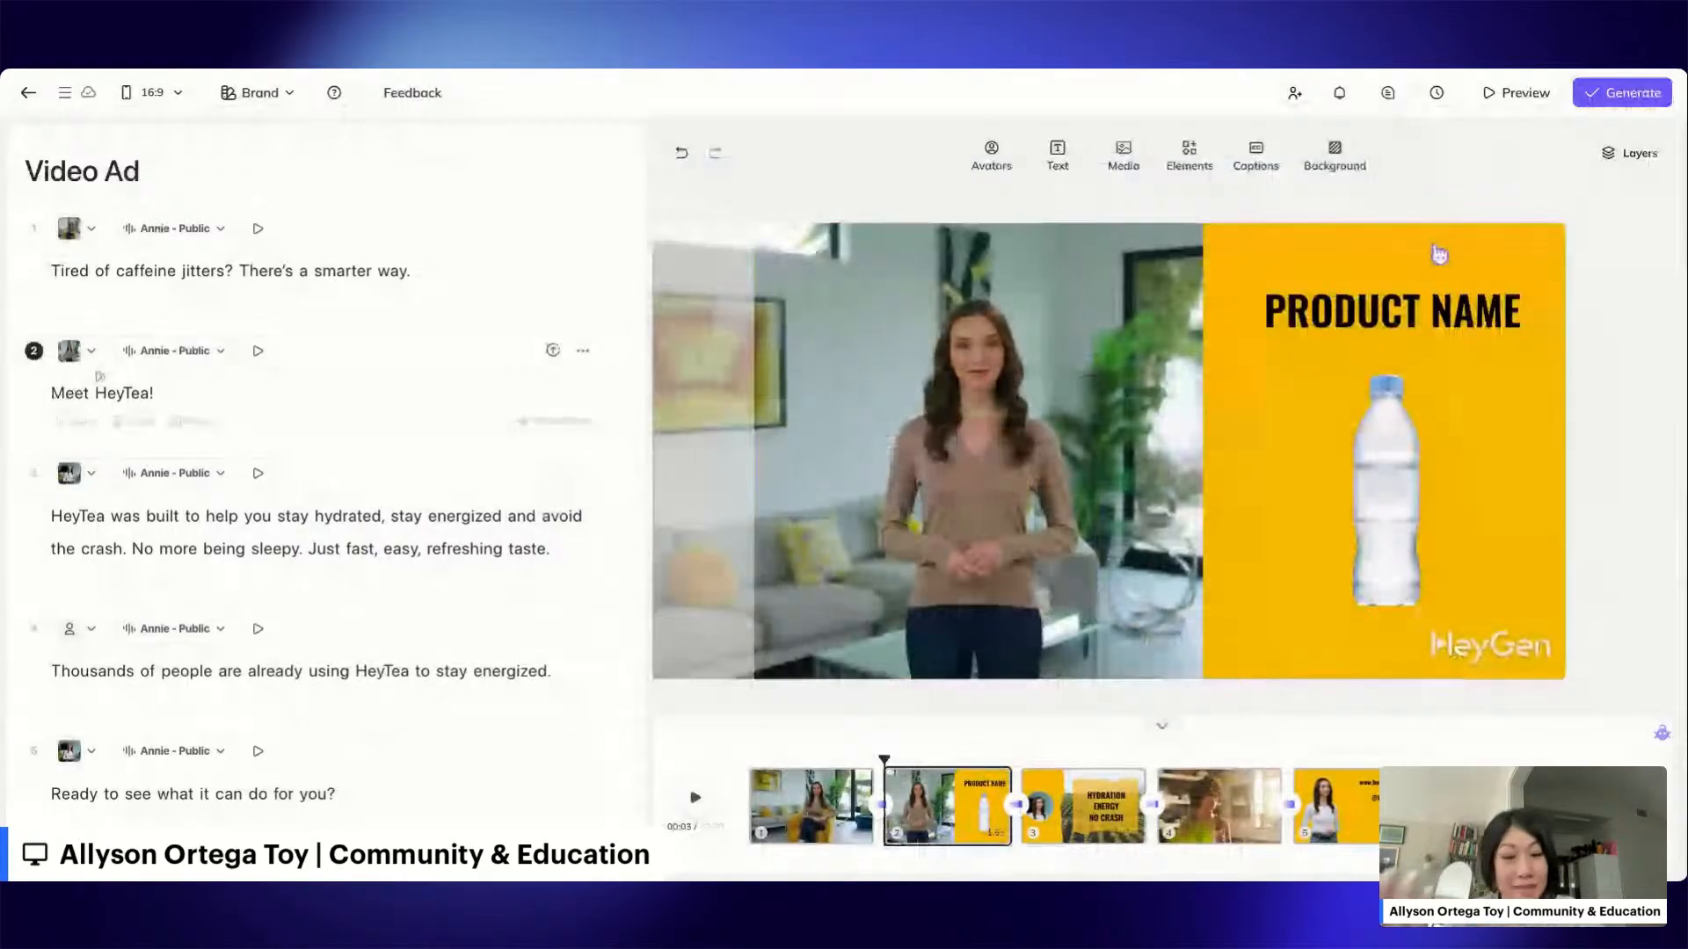
pyautogui.click(1429, 315)
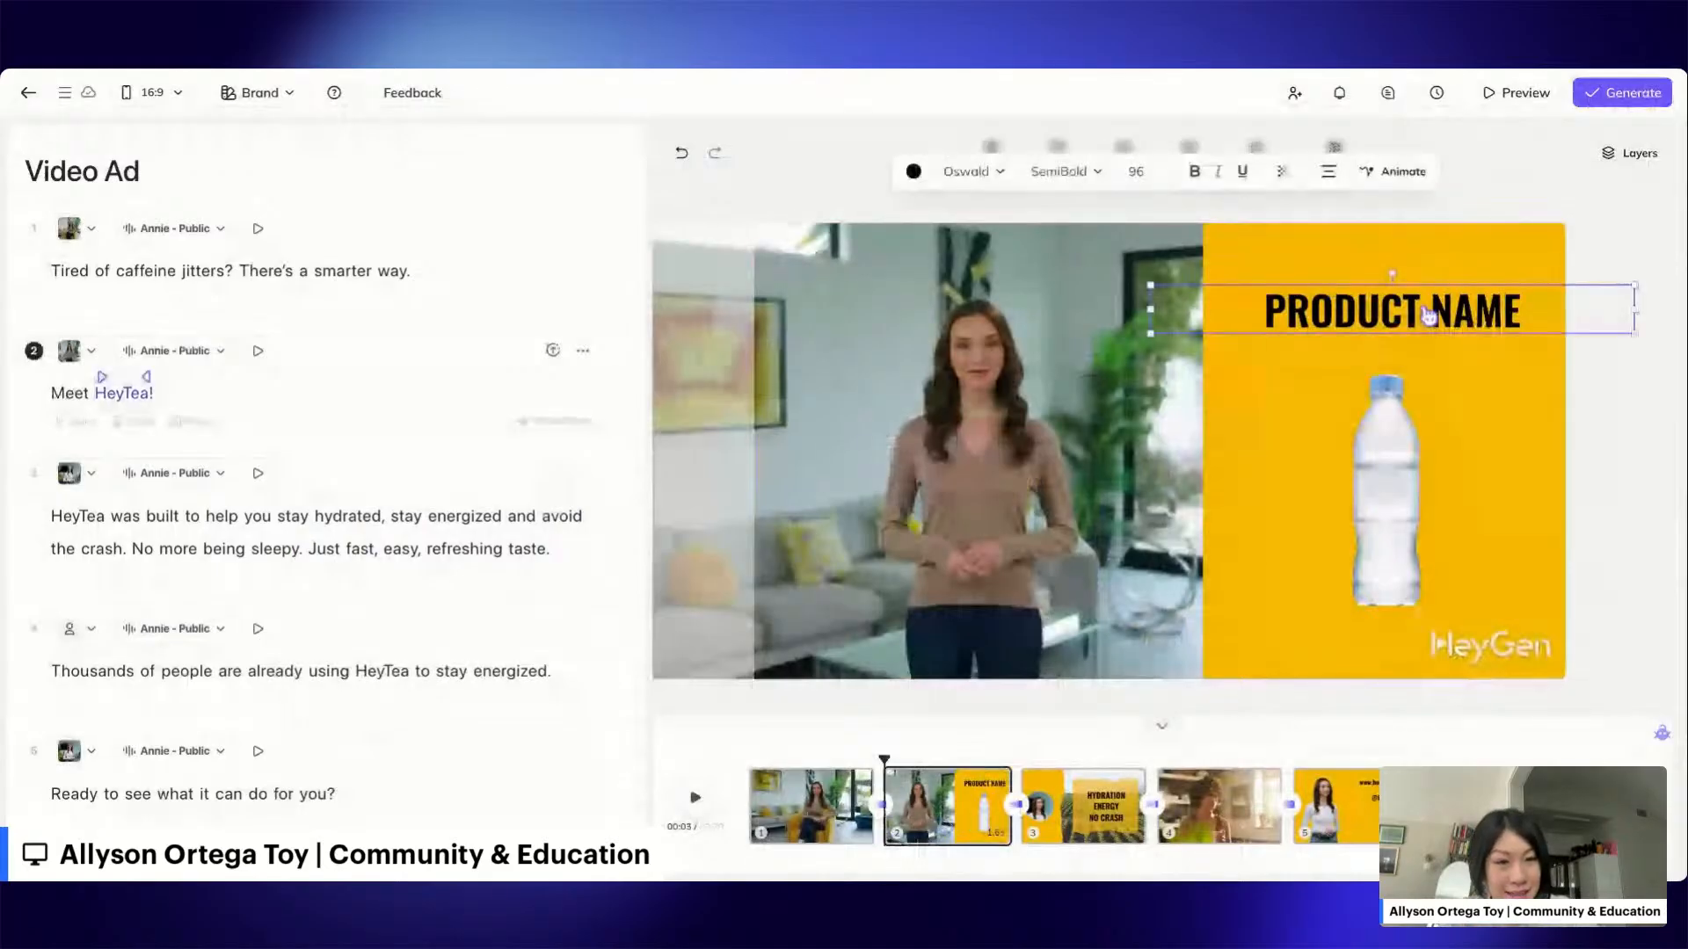
pyautogui.write('HEYTE')
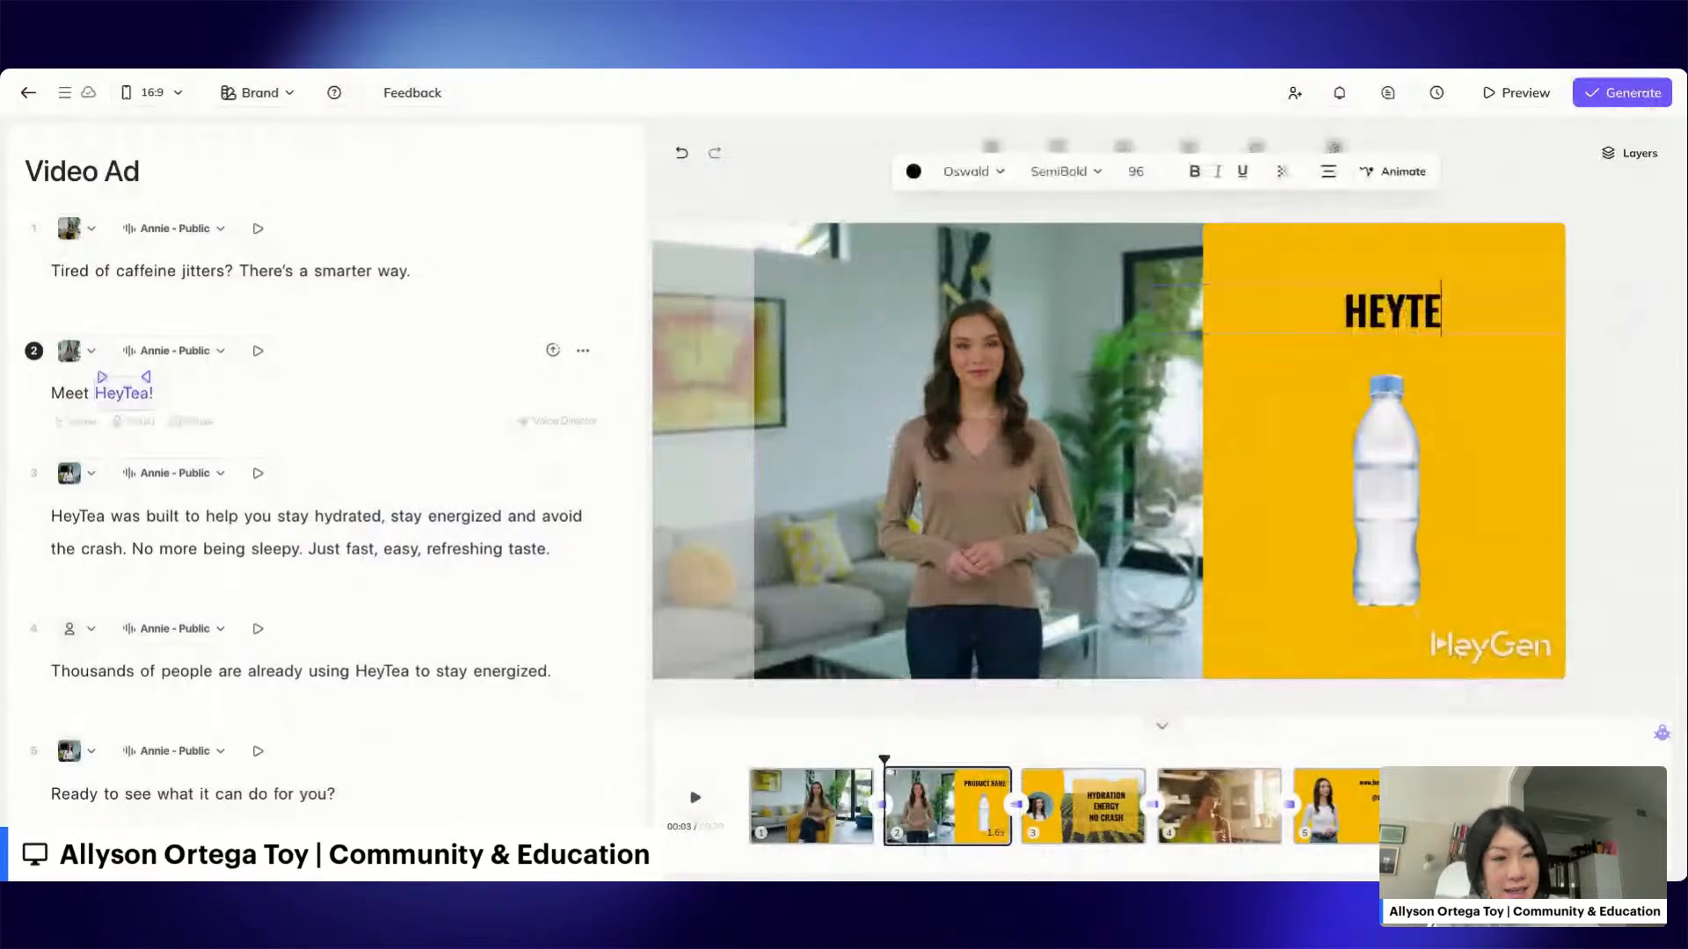
pyautogui.write('A')
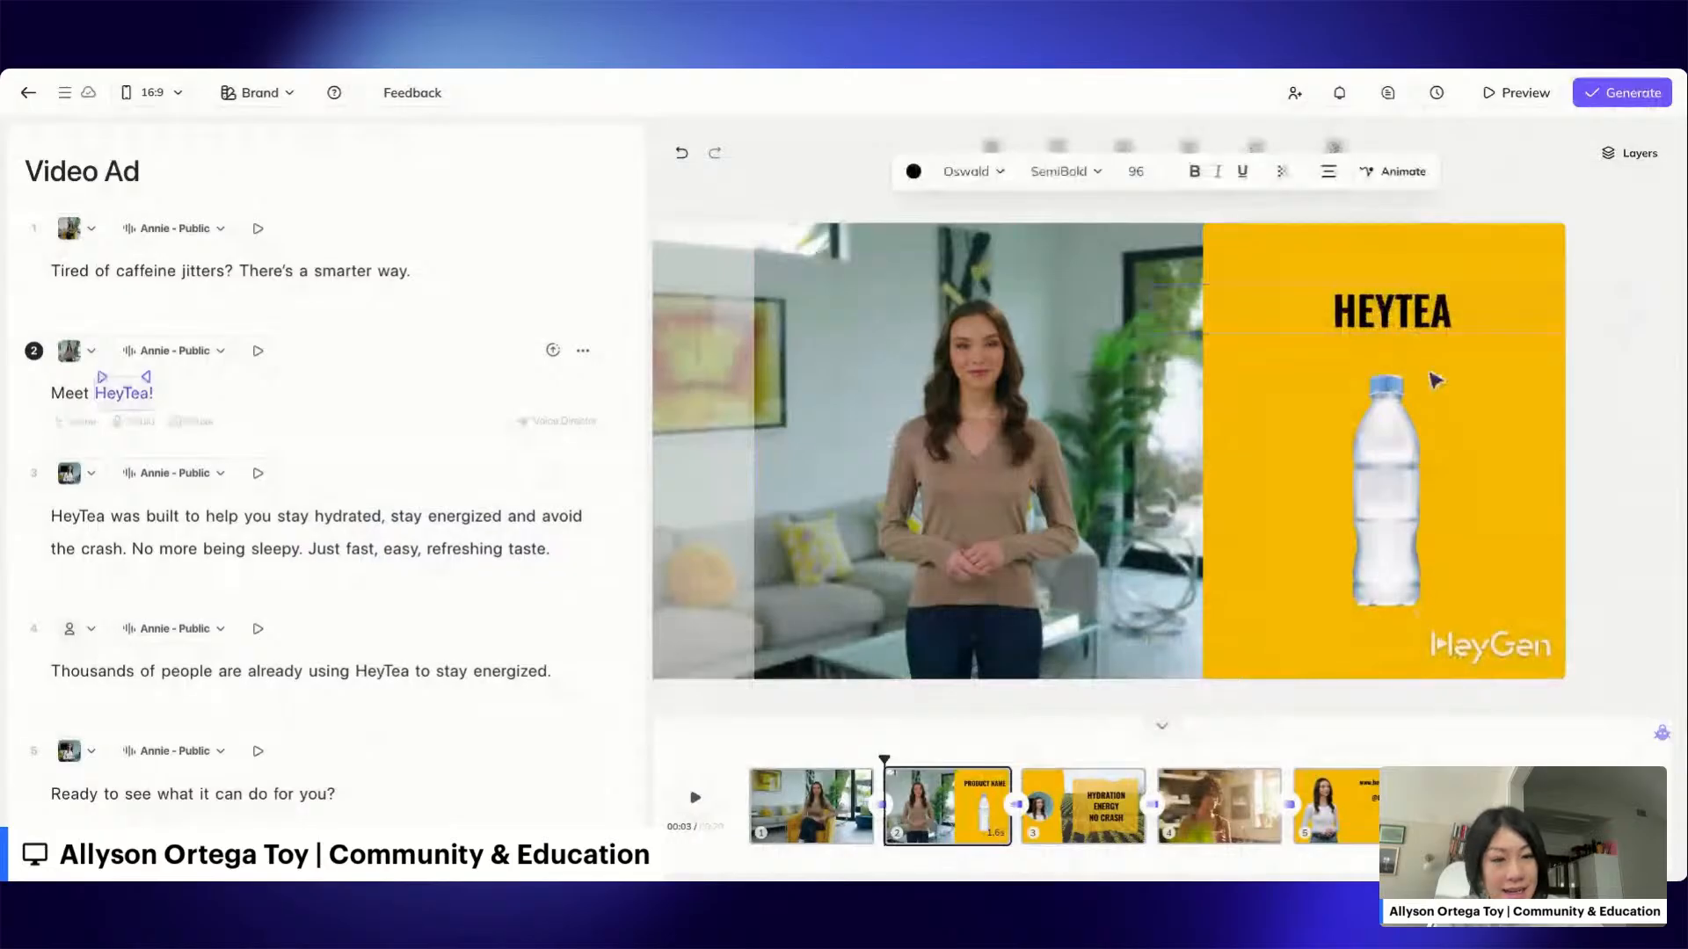
pyautogui.click(1396, 521)
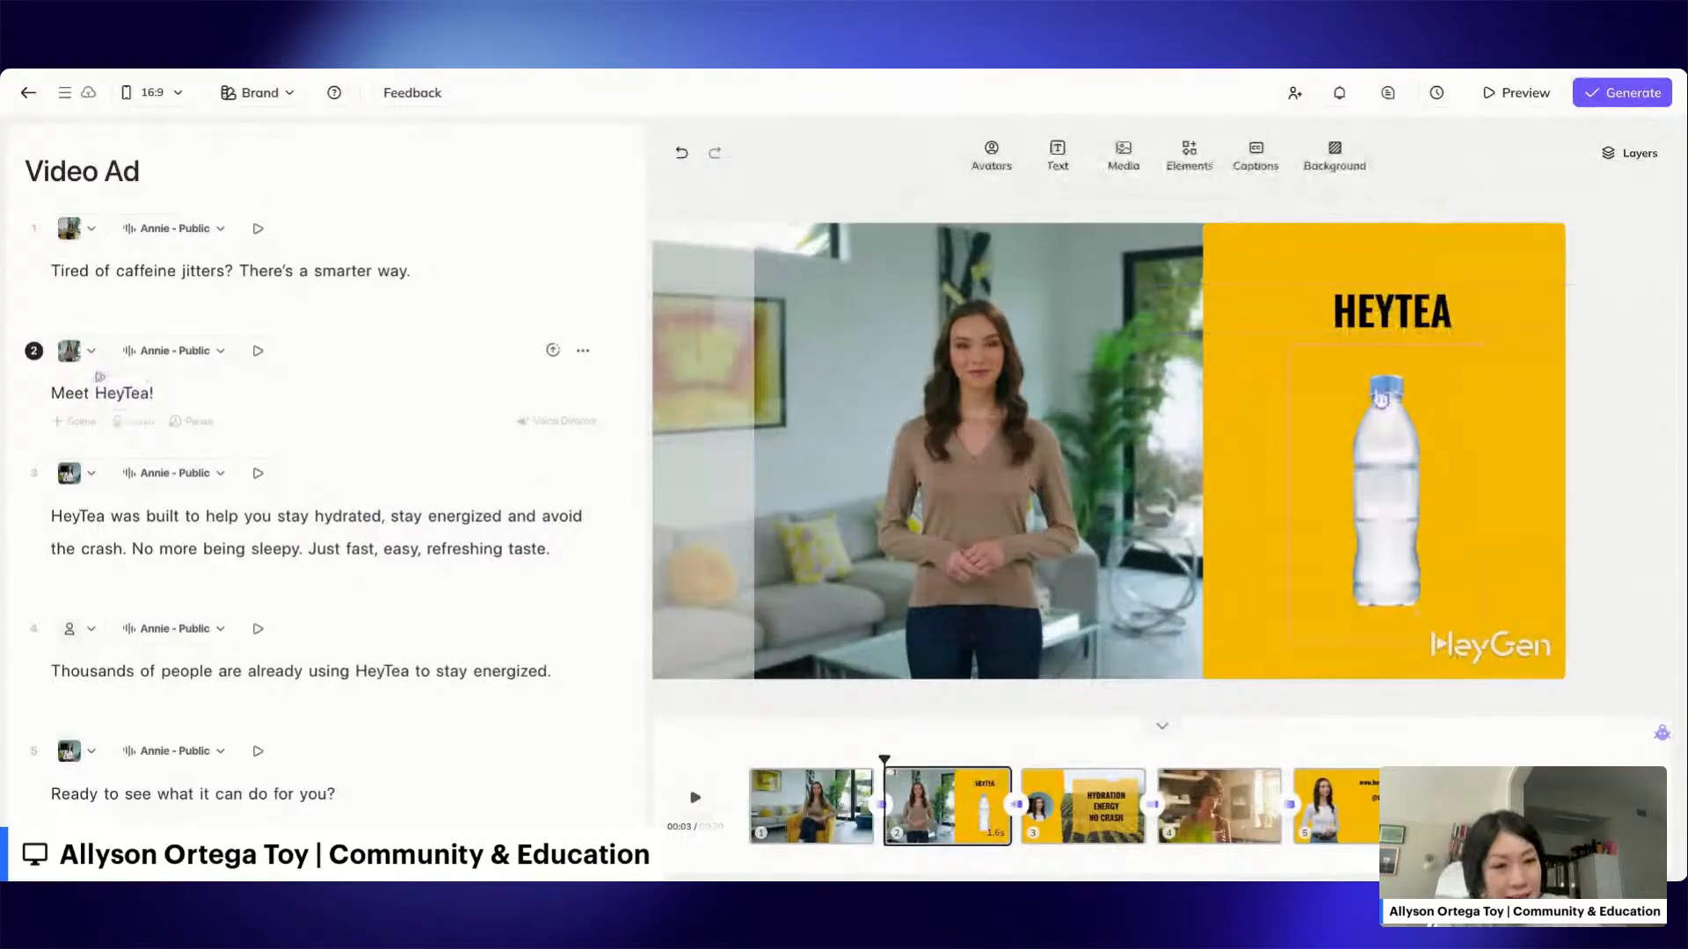
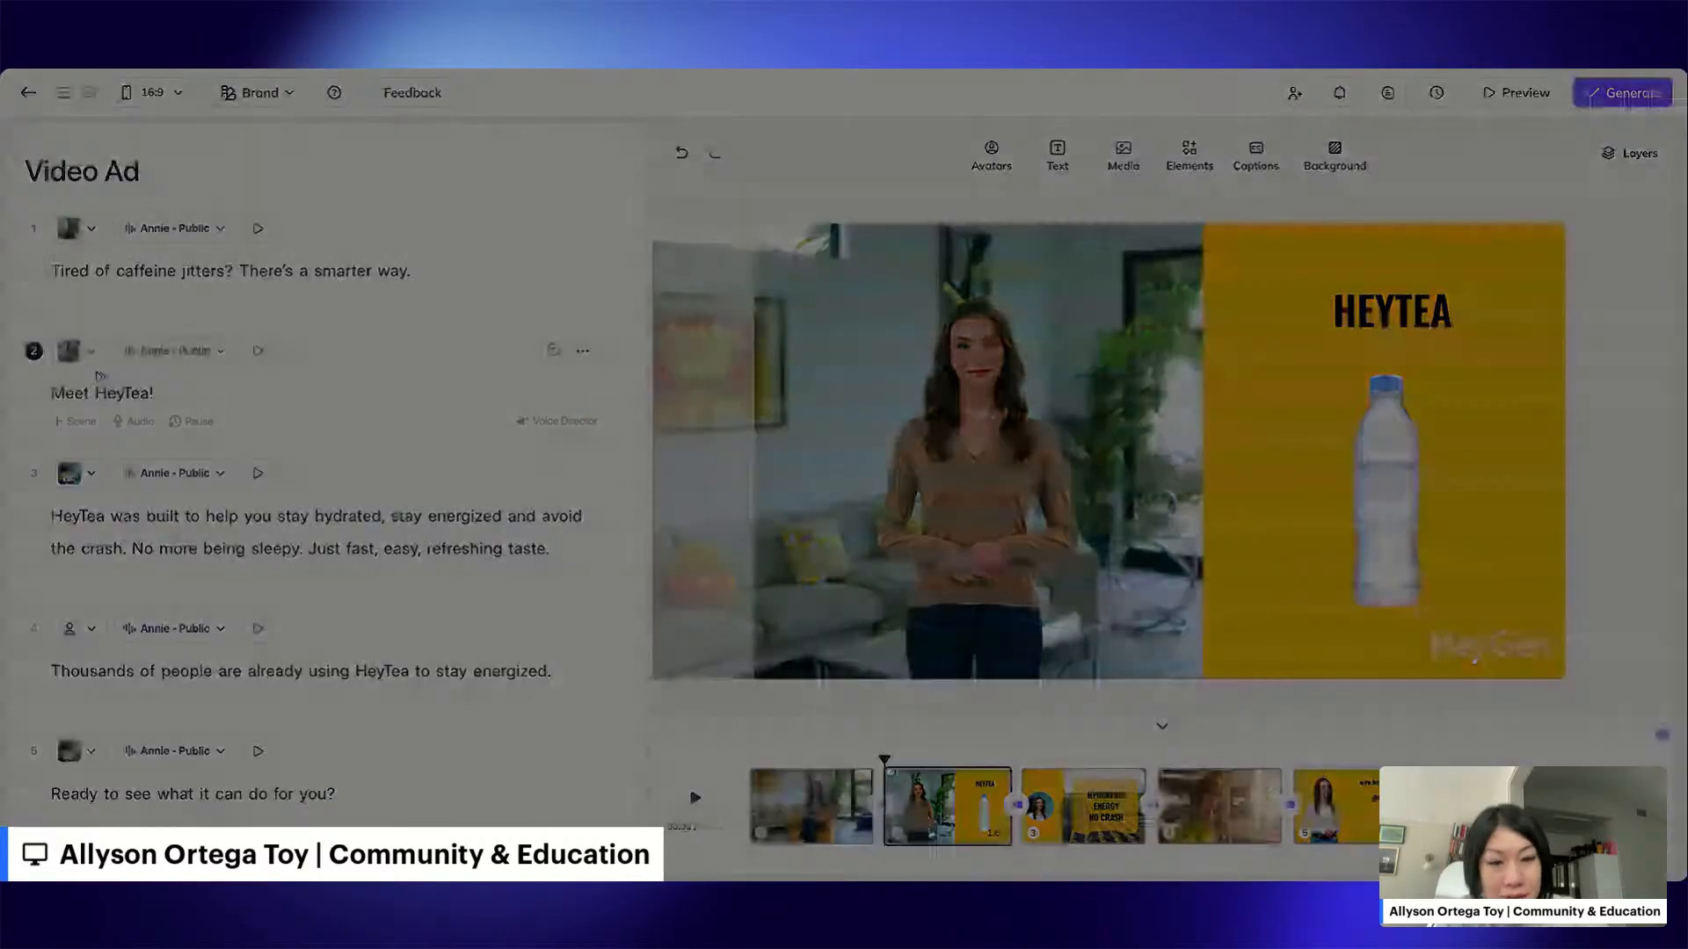
# Delete the bottle image from scene 2.
pyautogui.click(851, 619)
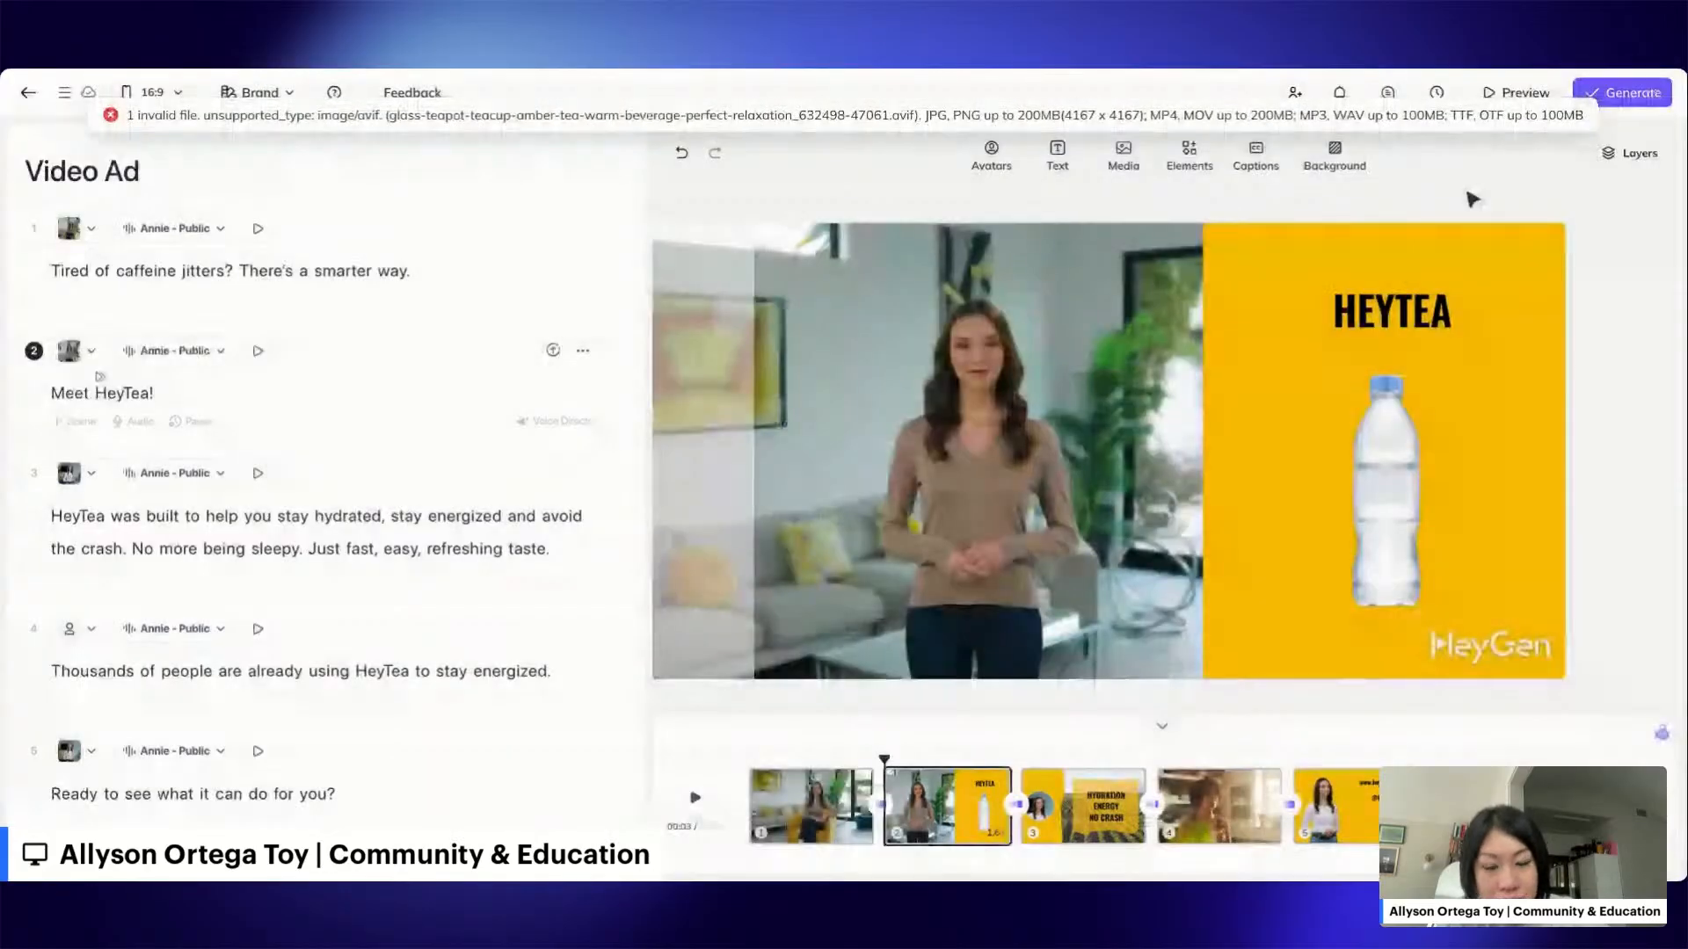
pyautogui.click(1401, 499)
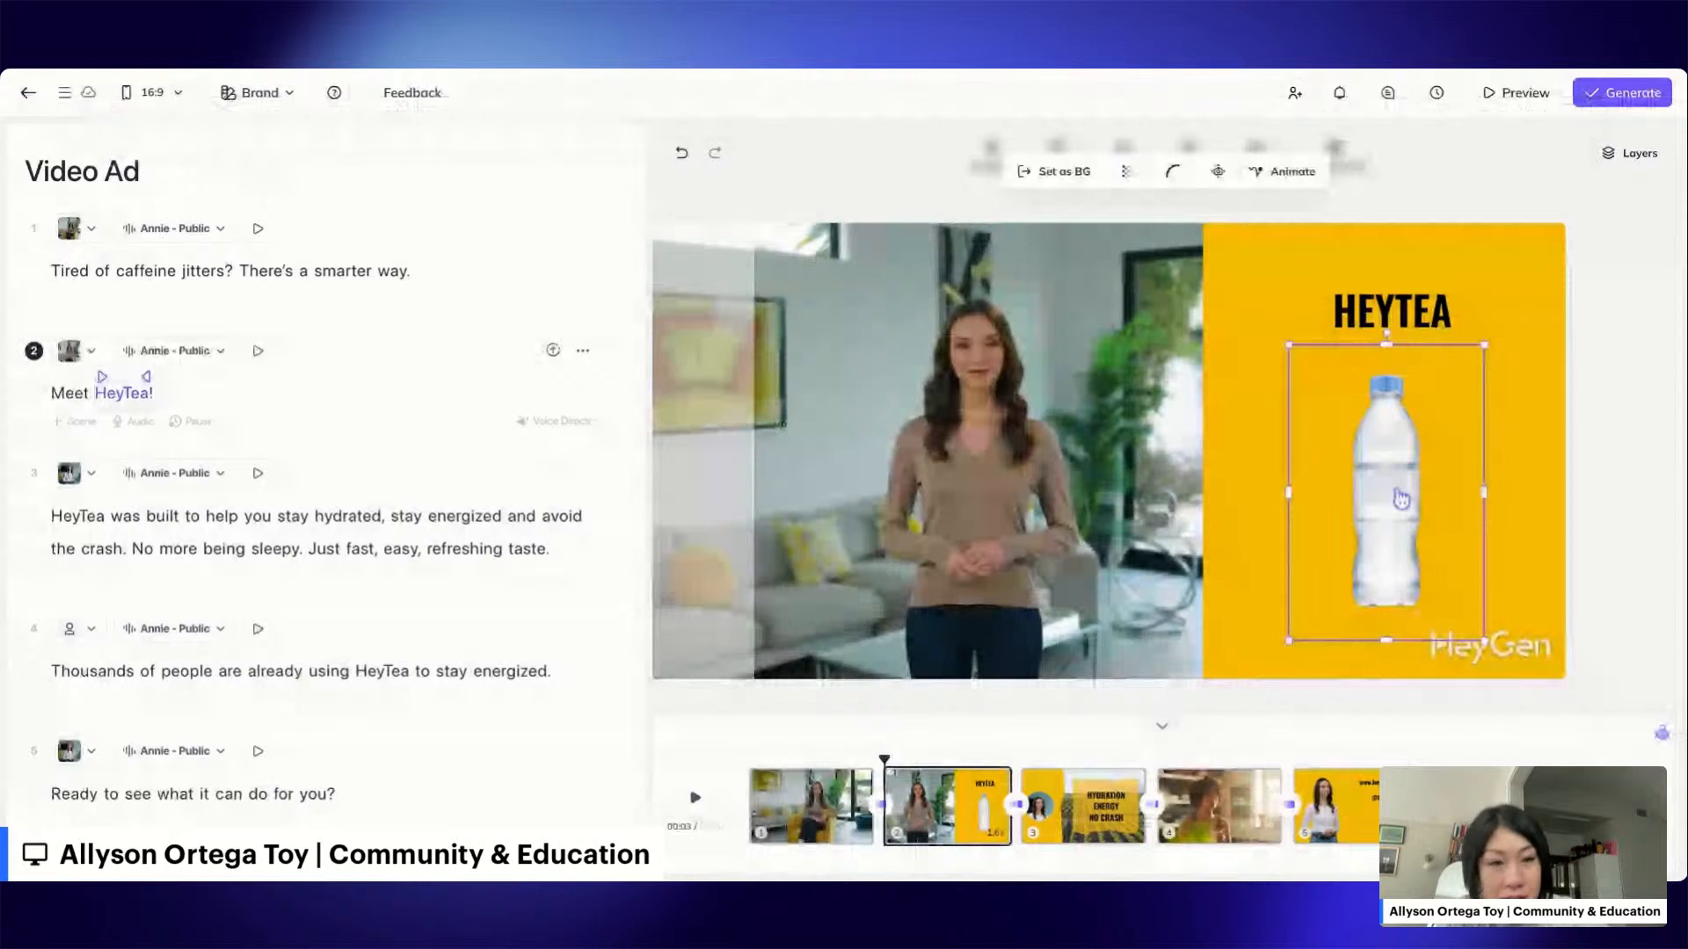
pyautogui.press('Delete')
# Enlarge scene 2's HEYTEA heading and move it down to the vertical middle of the yellow area.
pyautogui.click(1392, 312)
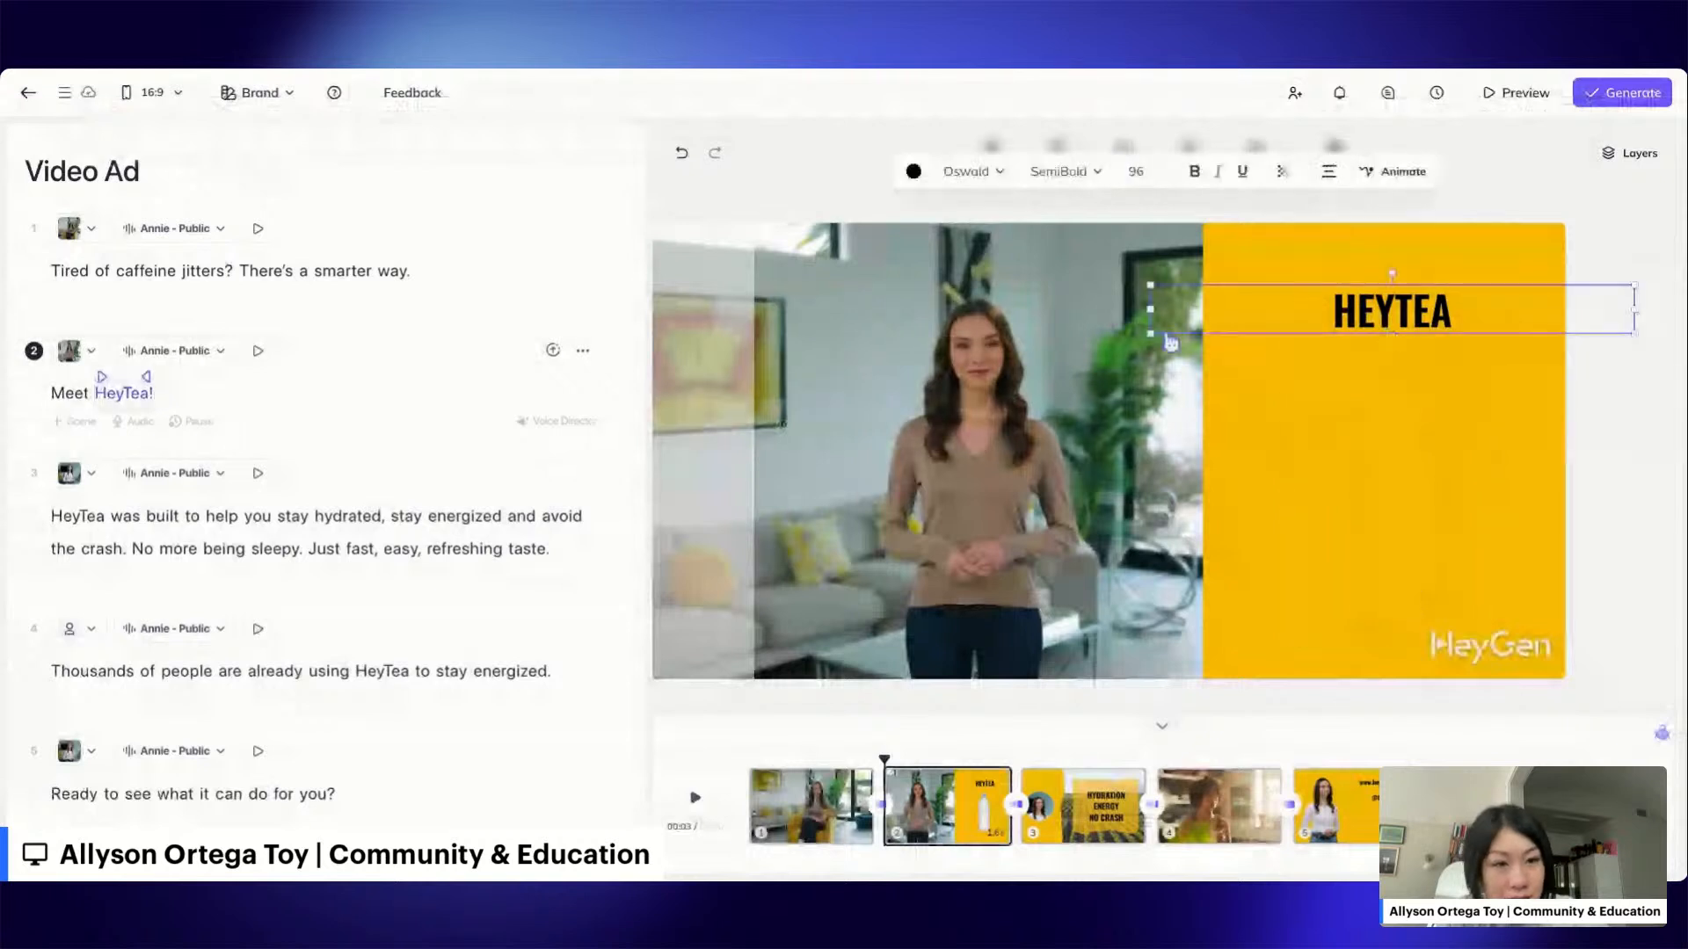
pyautogui.click(1161, 172)
pyautogui.click(1146, 323)
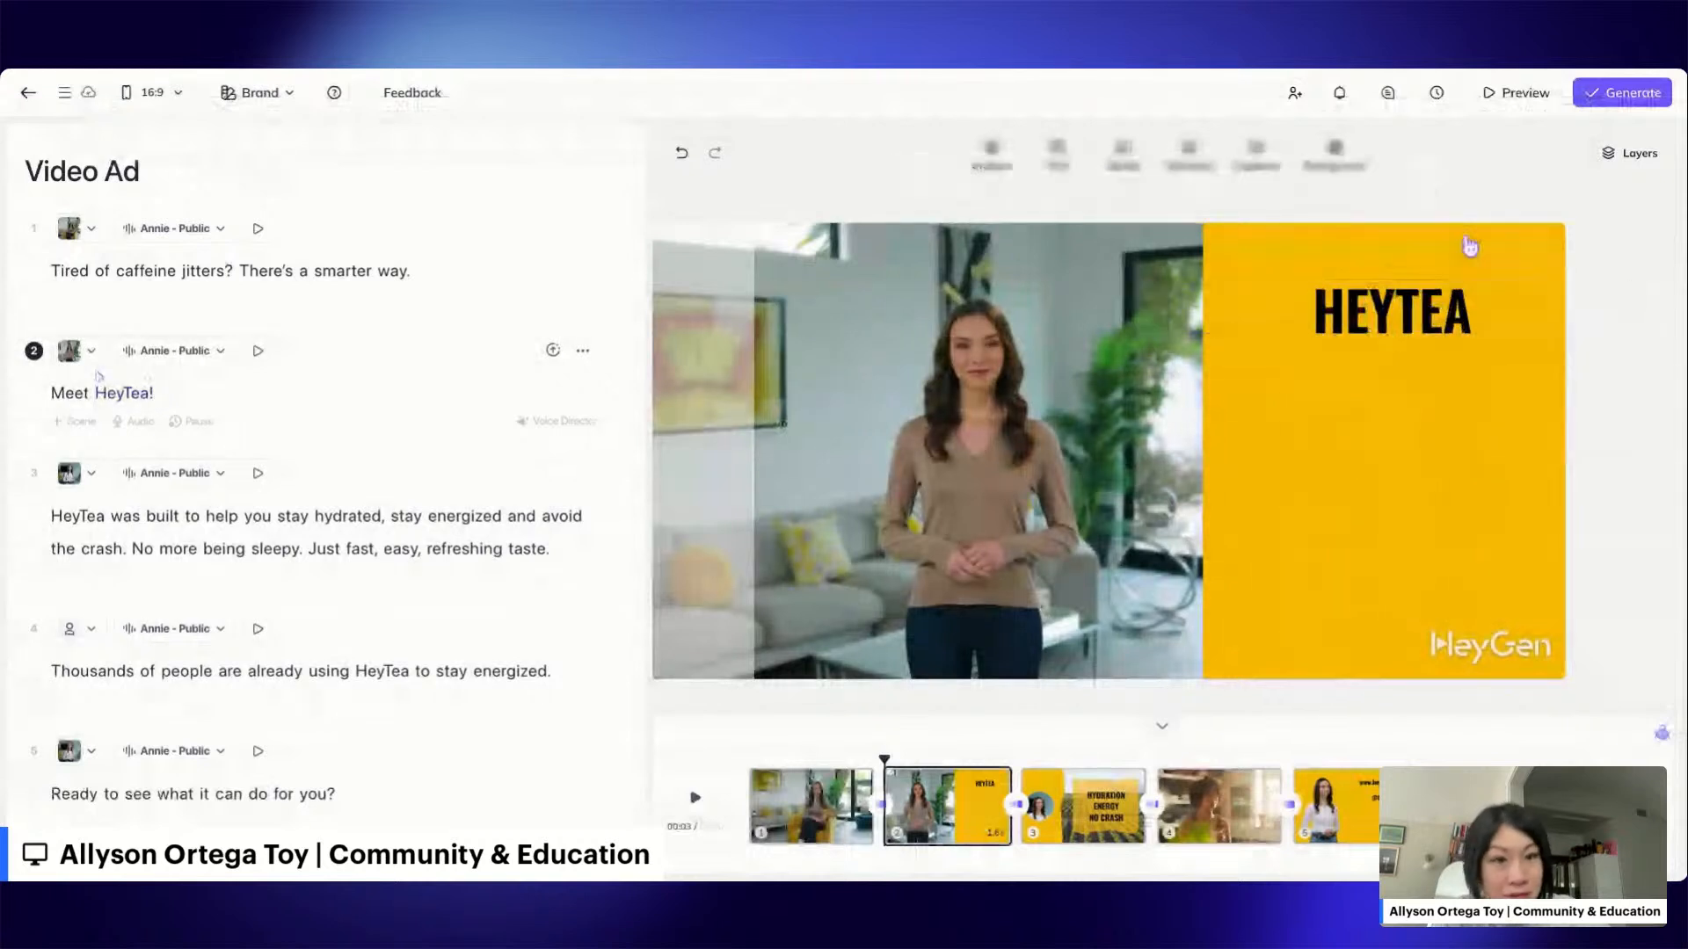
pyautogui.moveTo(1403, 306); pyautogui.dragTo(1403, 450)
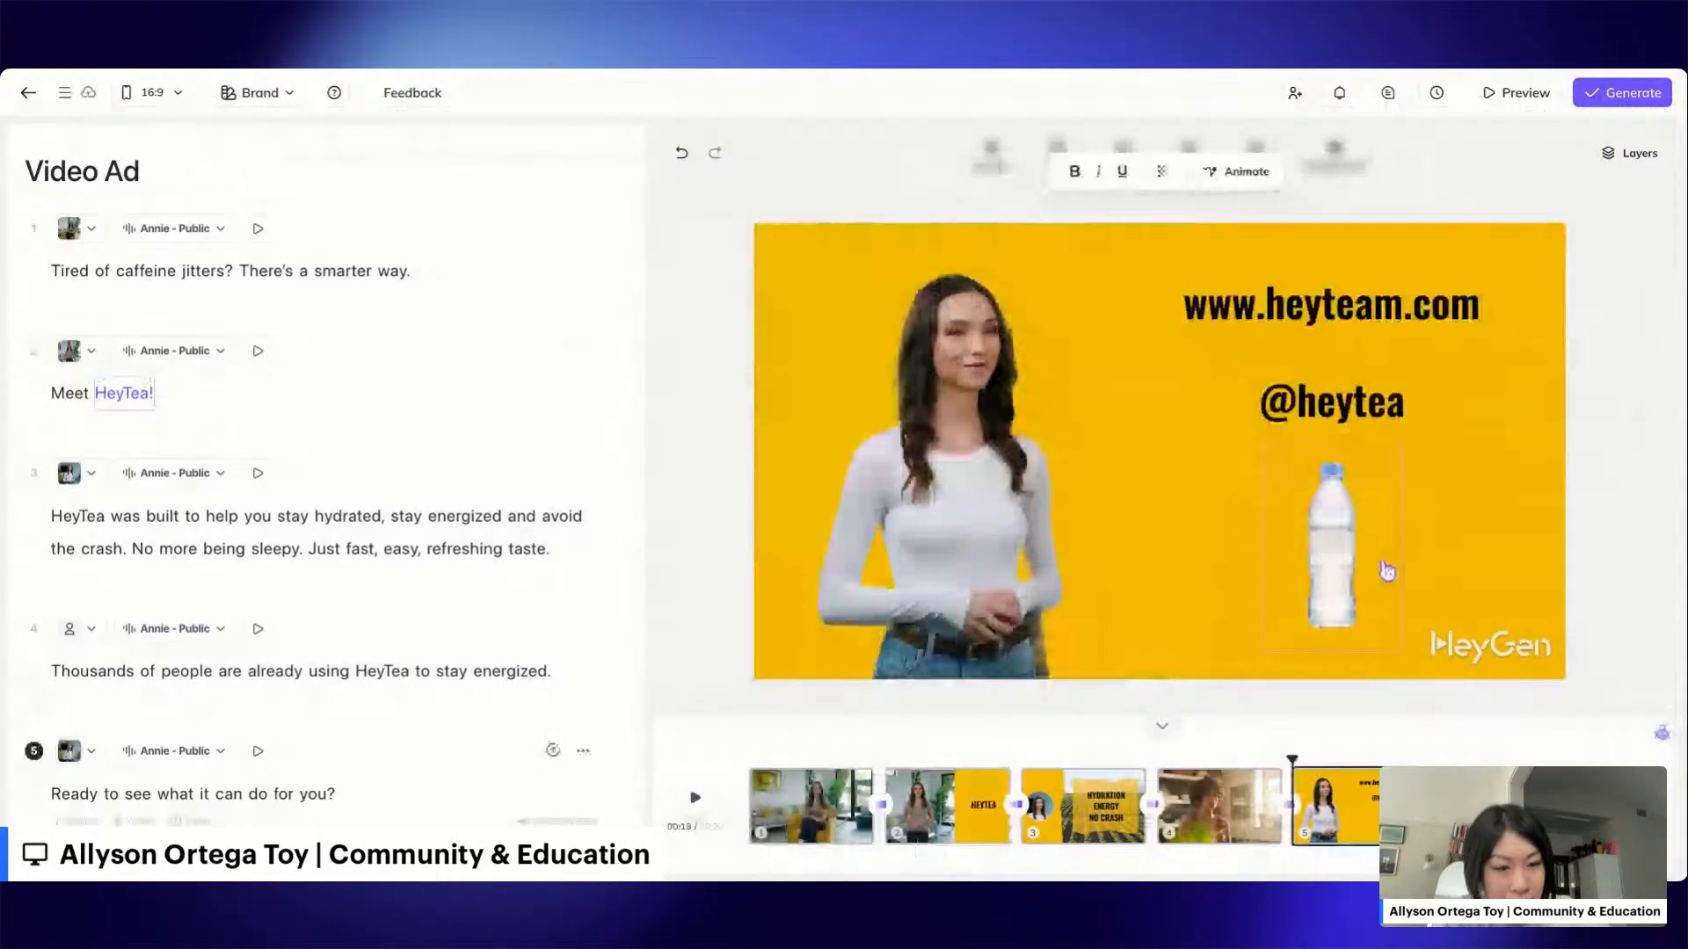
pyautogui.click(1317, 367)
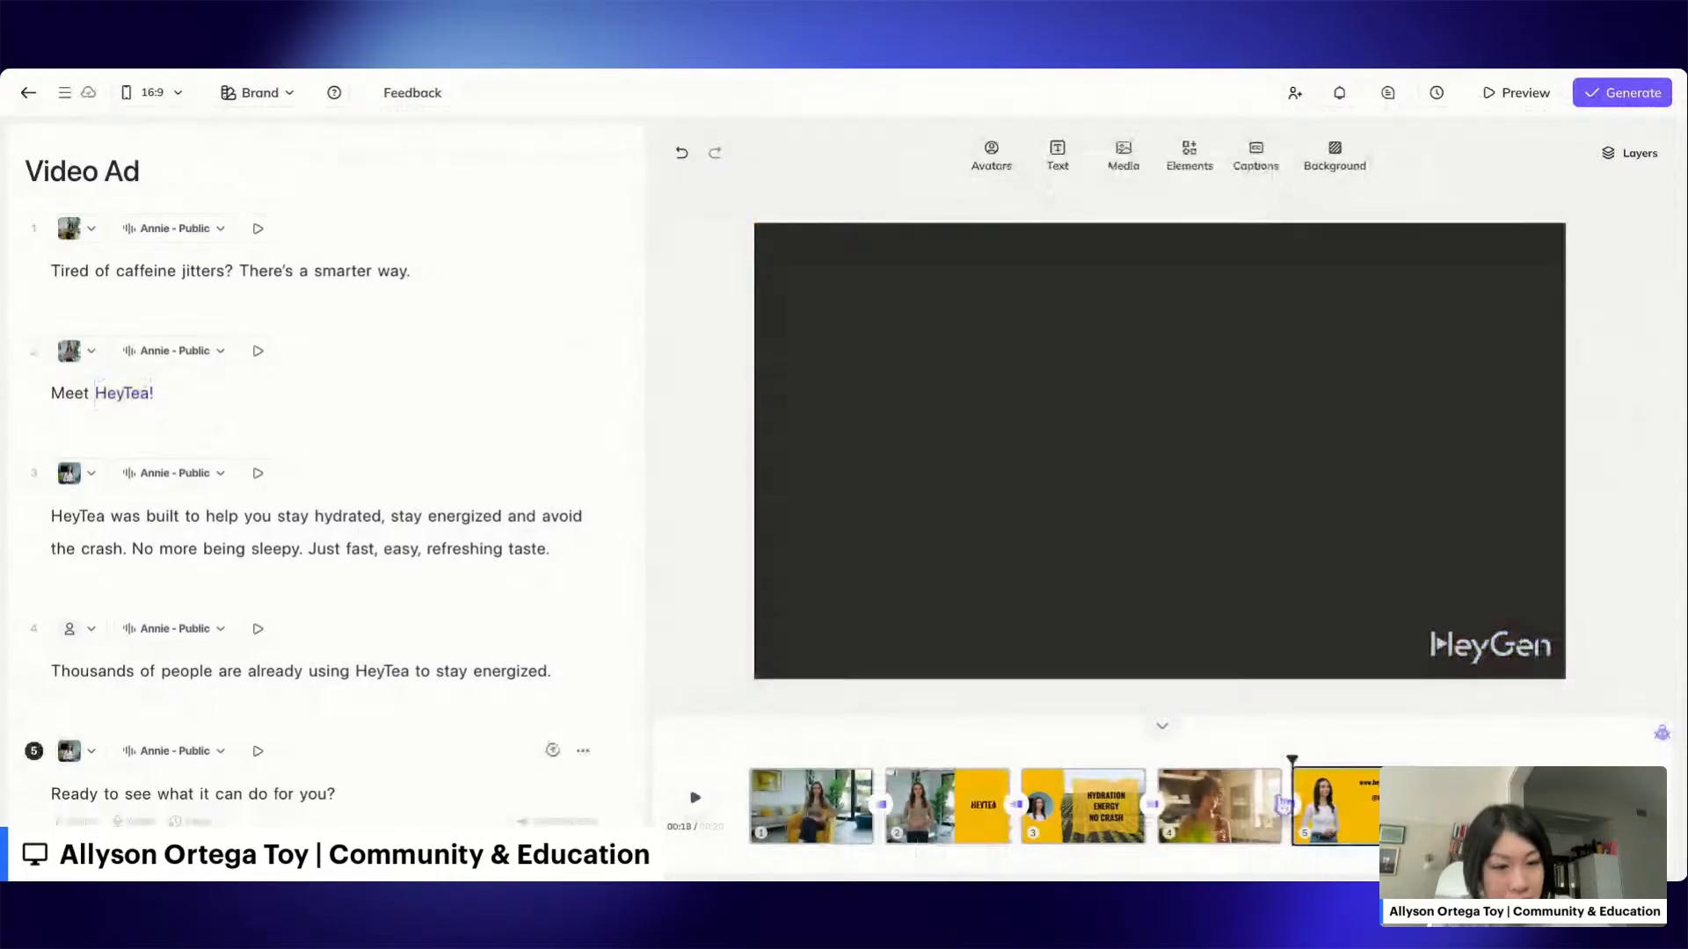
pyautogui.click(1395, 415)
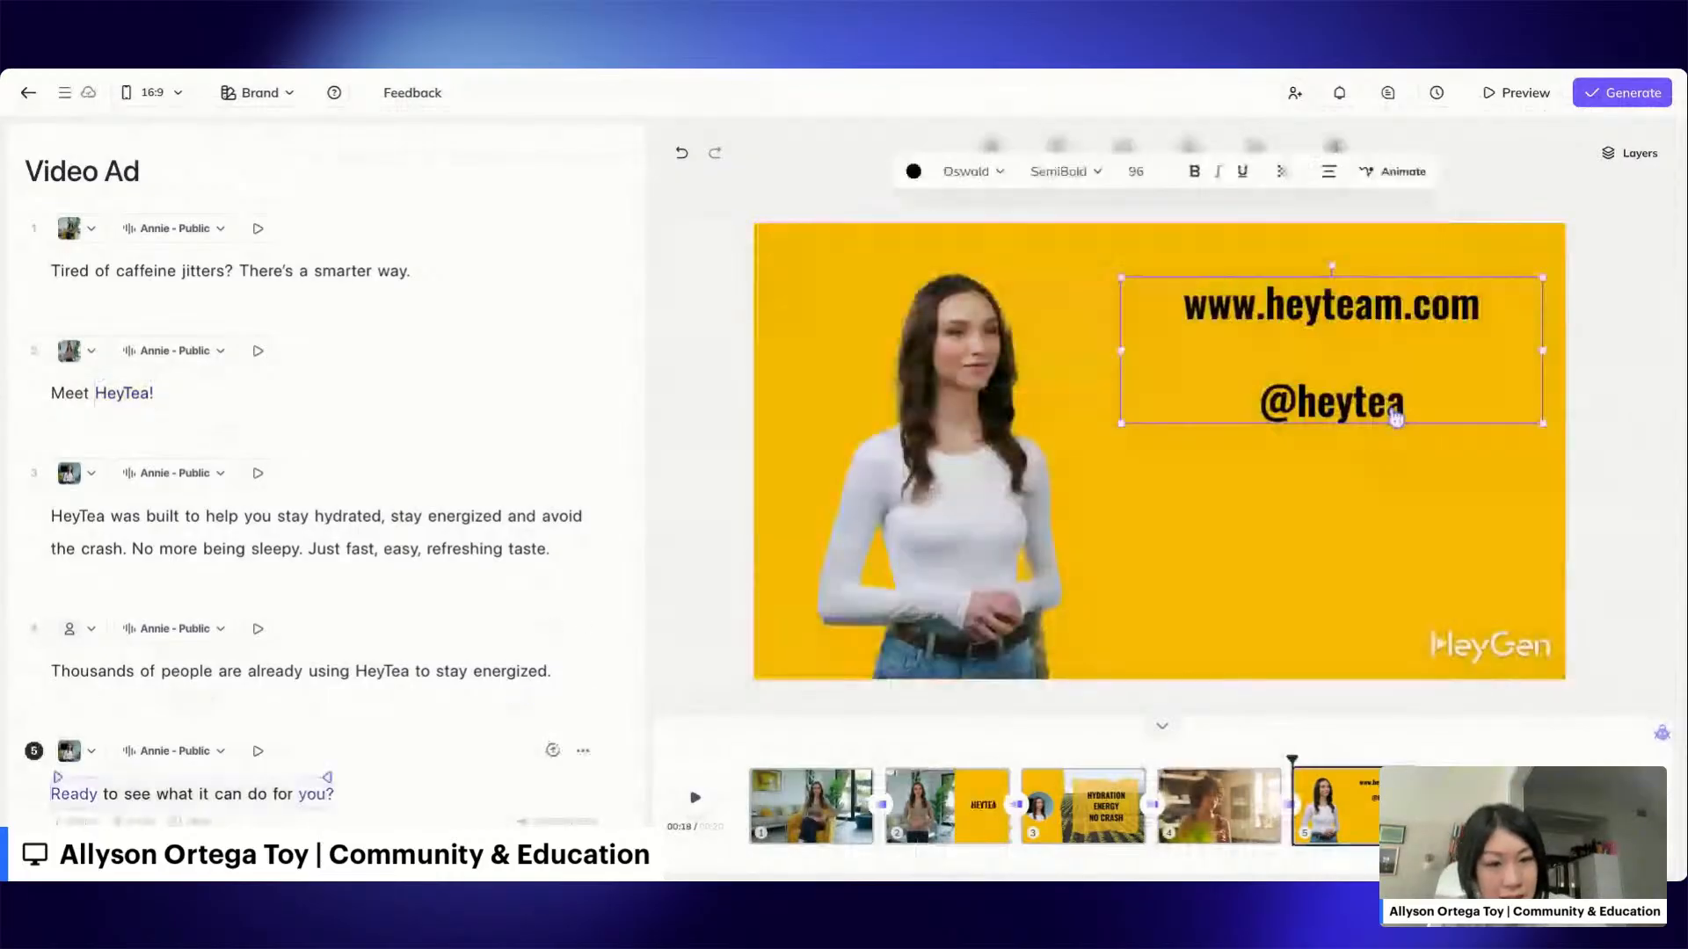
pyautogui.moveTo(1395, 415); pyautogui.dragTo(1454, 475)
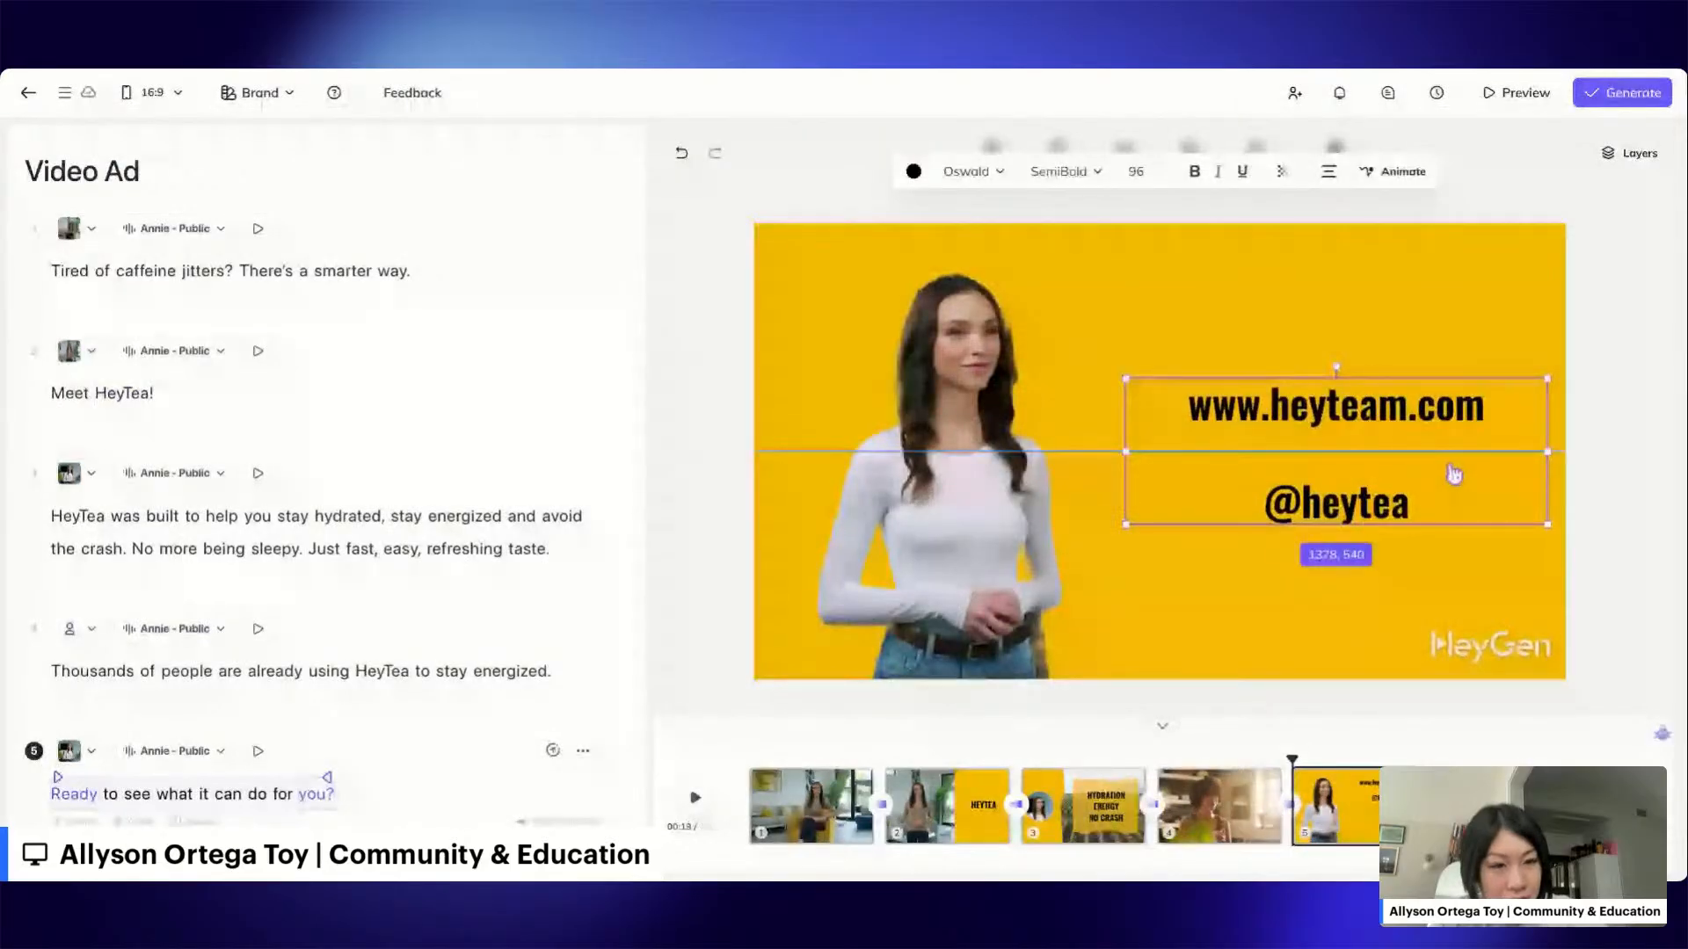
pyautogui.moveTo(1454, 475); pyautogui.dragTo(1454, 475)
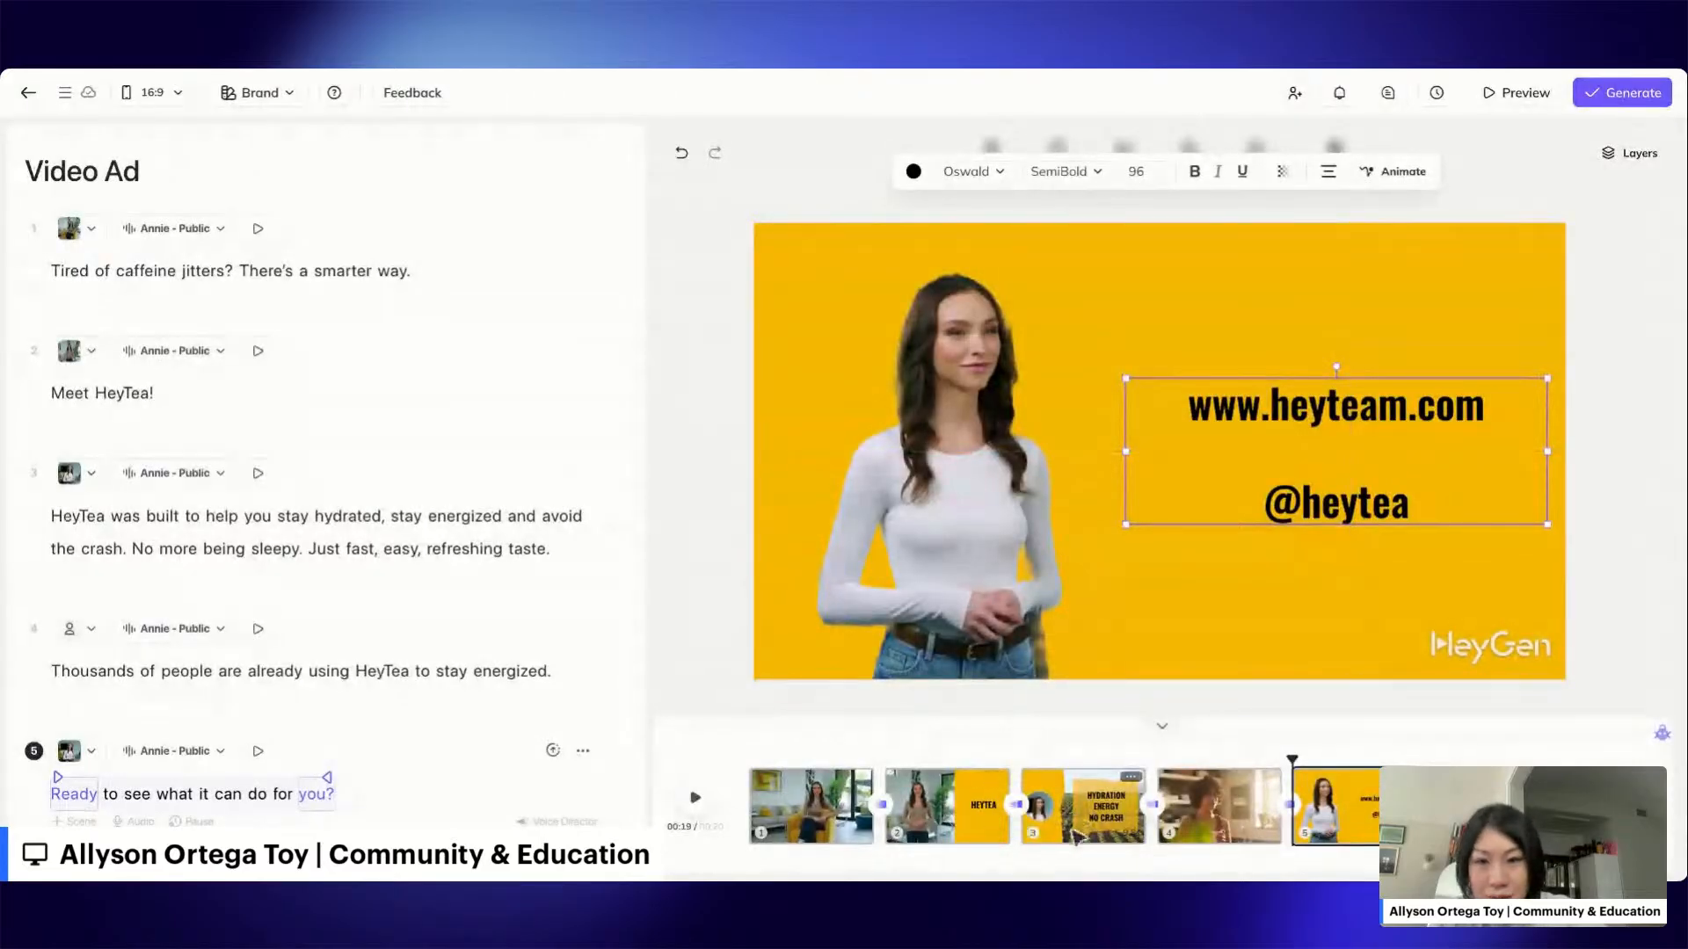
pyautogui.click(98, 377)
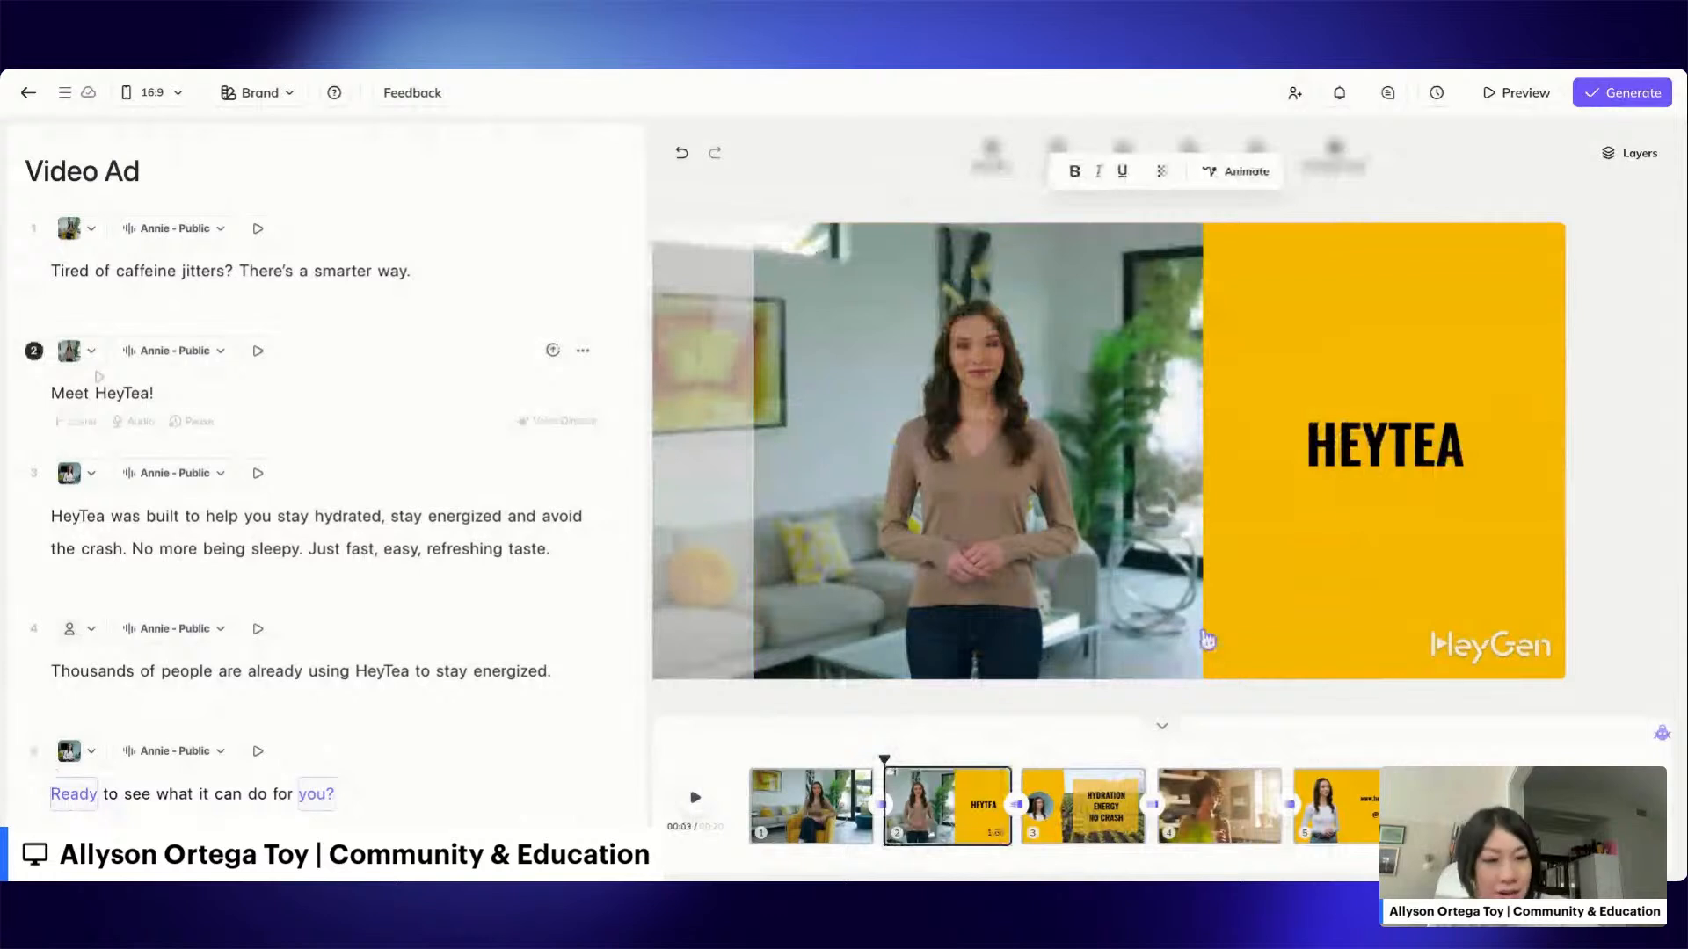
pyautogui.click(61, 780)
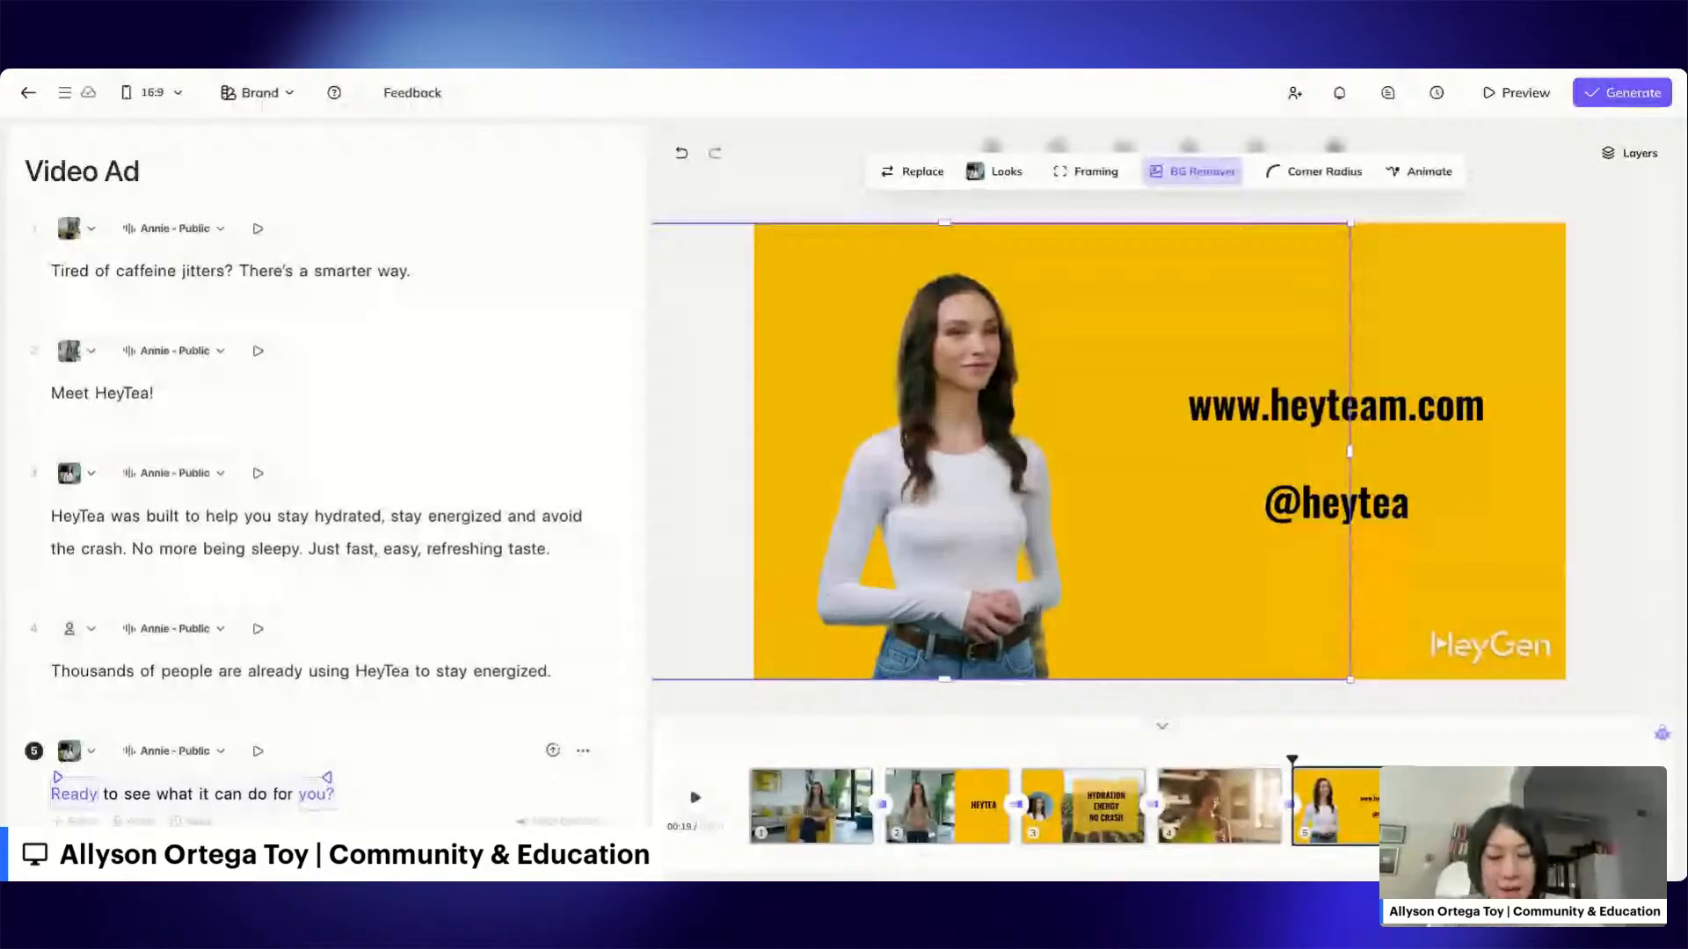
pyautogui.click(1632, 573)
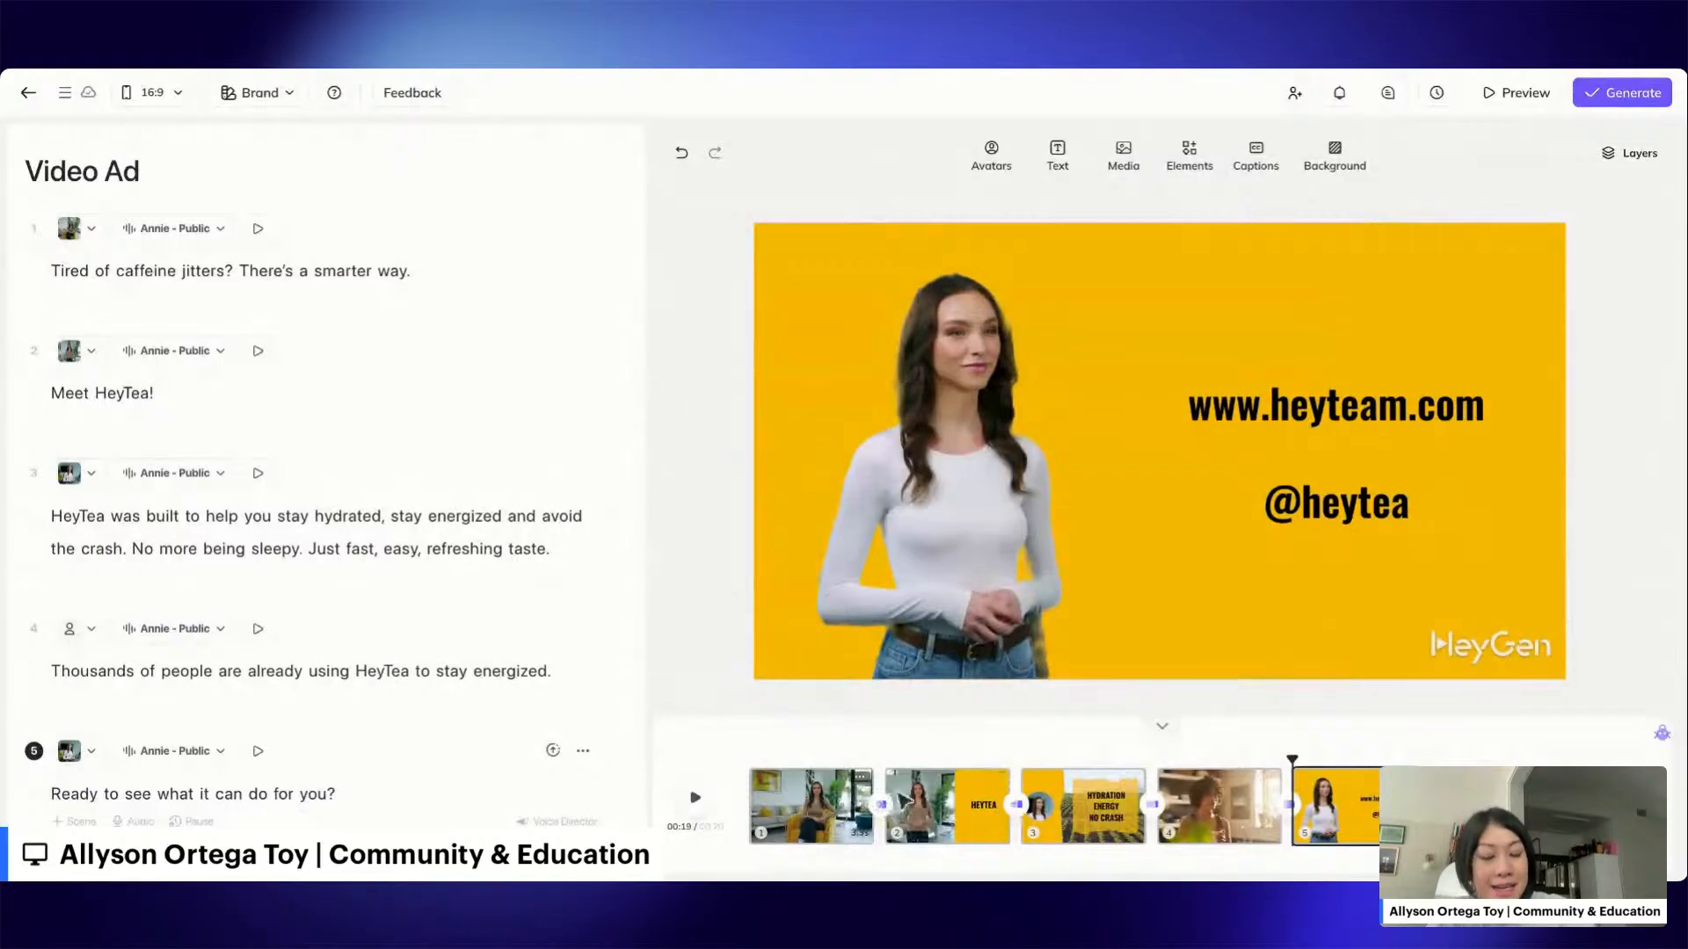
# Try two other transition styles between scenes 1 and 2 and return to the Fade transition.
pyautogui.click(844, 779)
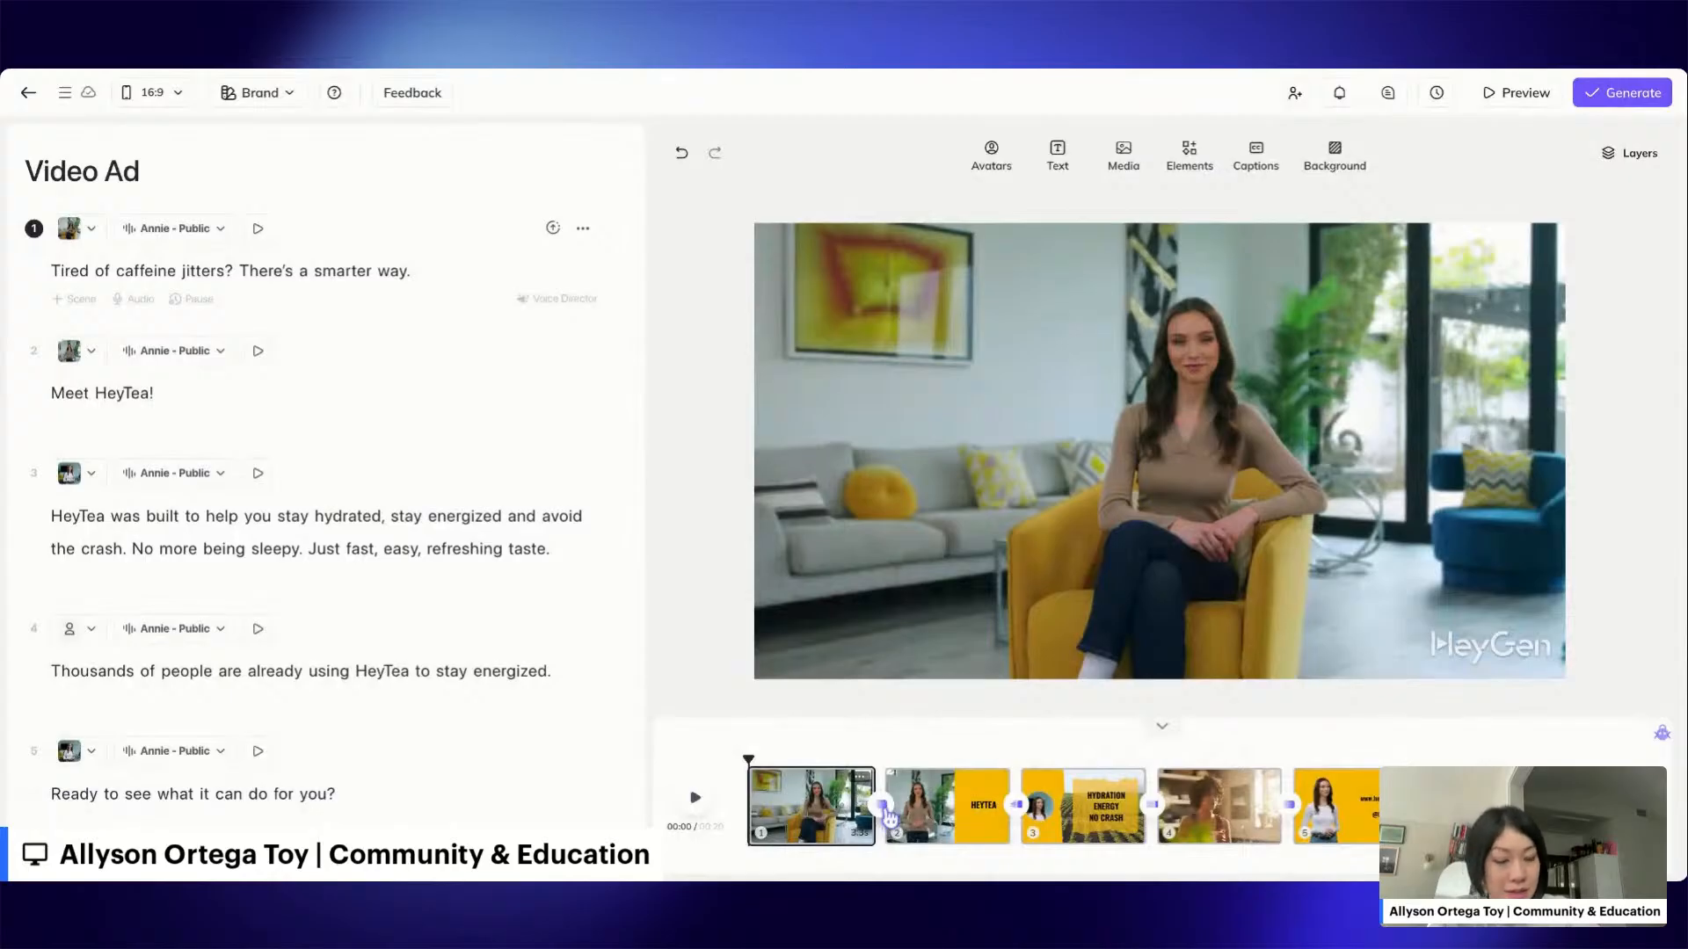
pyautogui.click(883, 807)
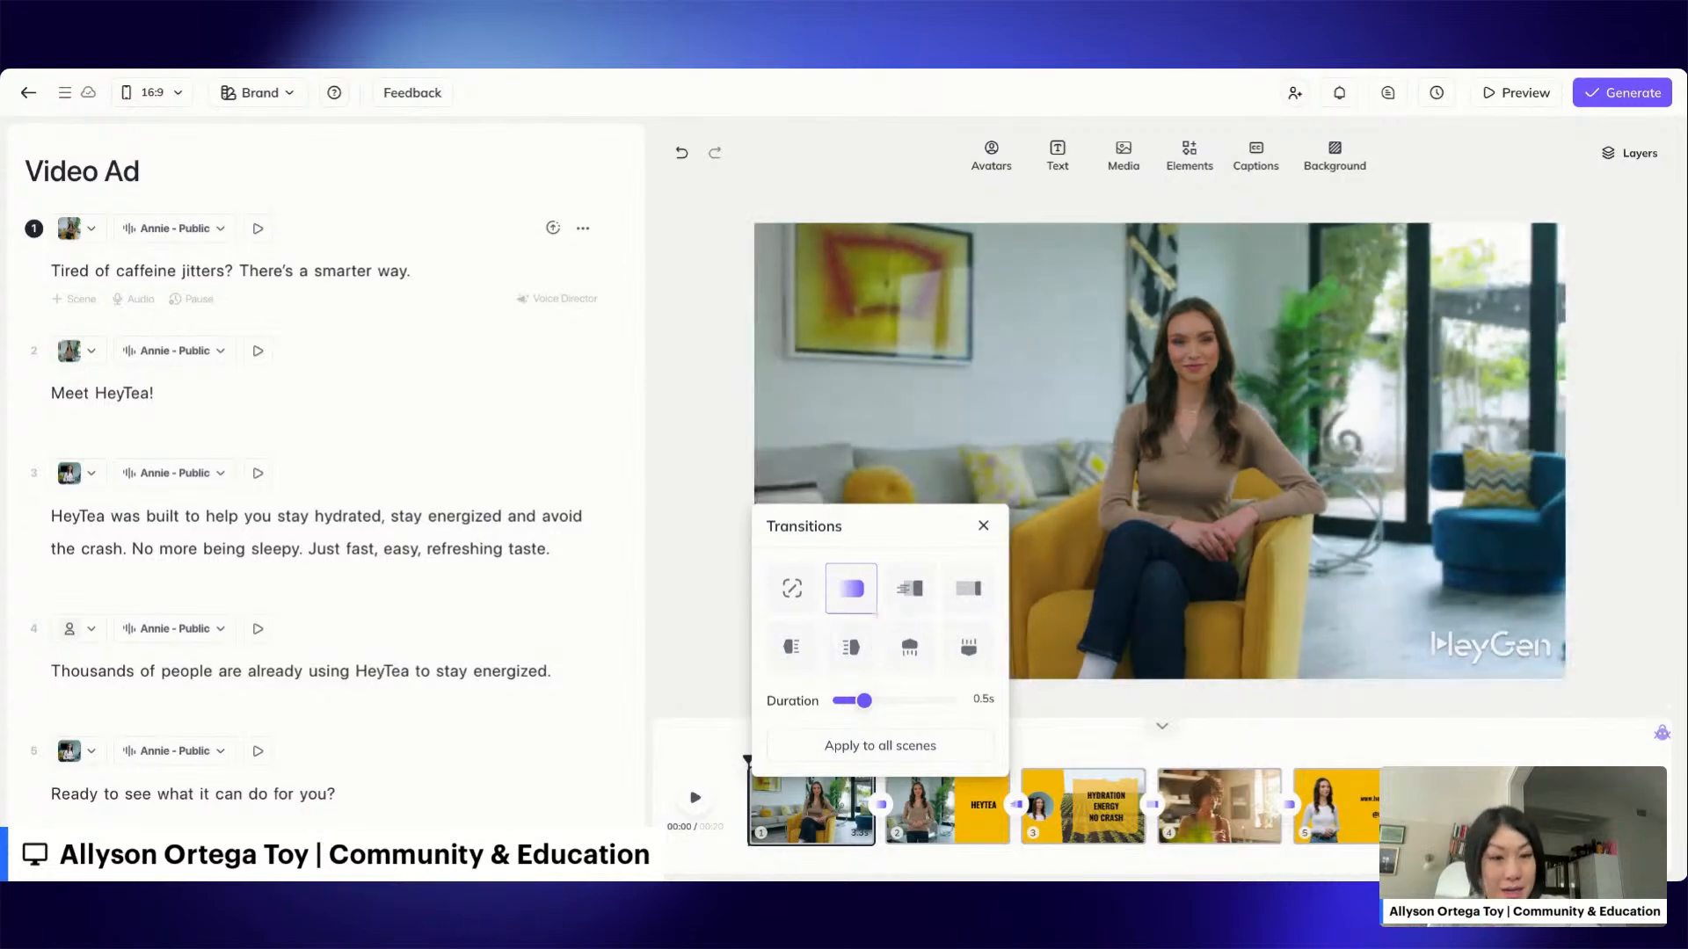
pyautogui.click(912, 594)
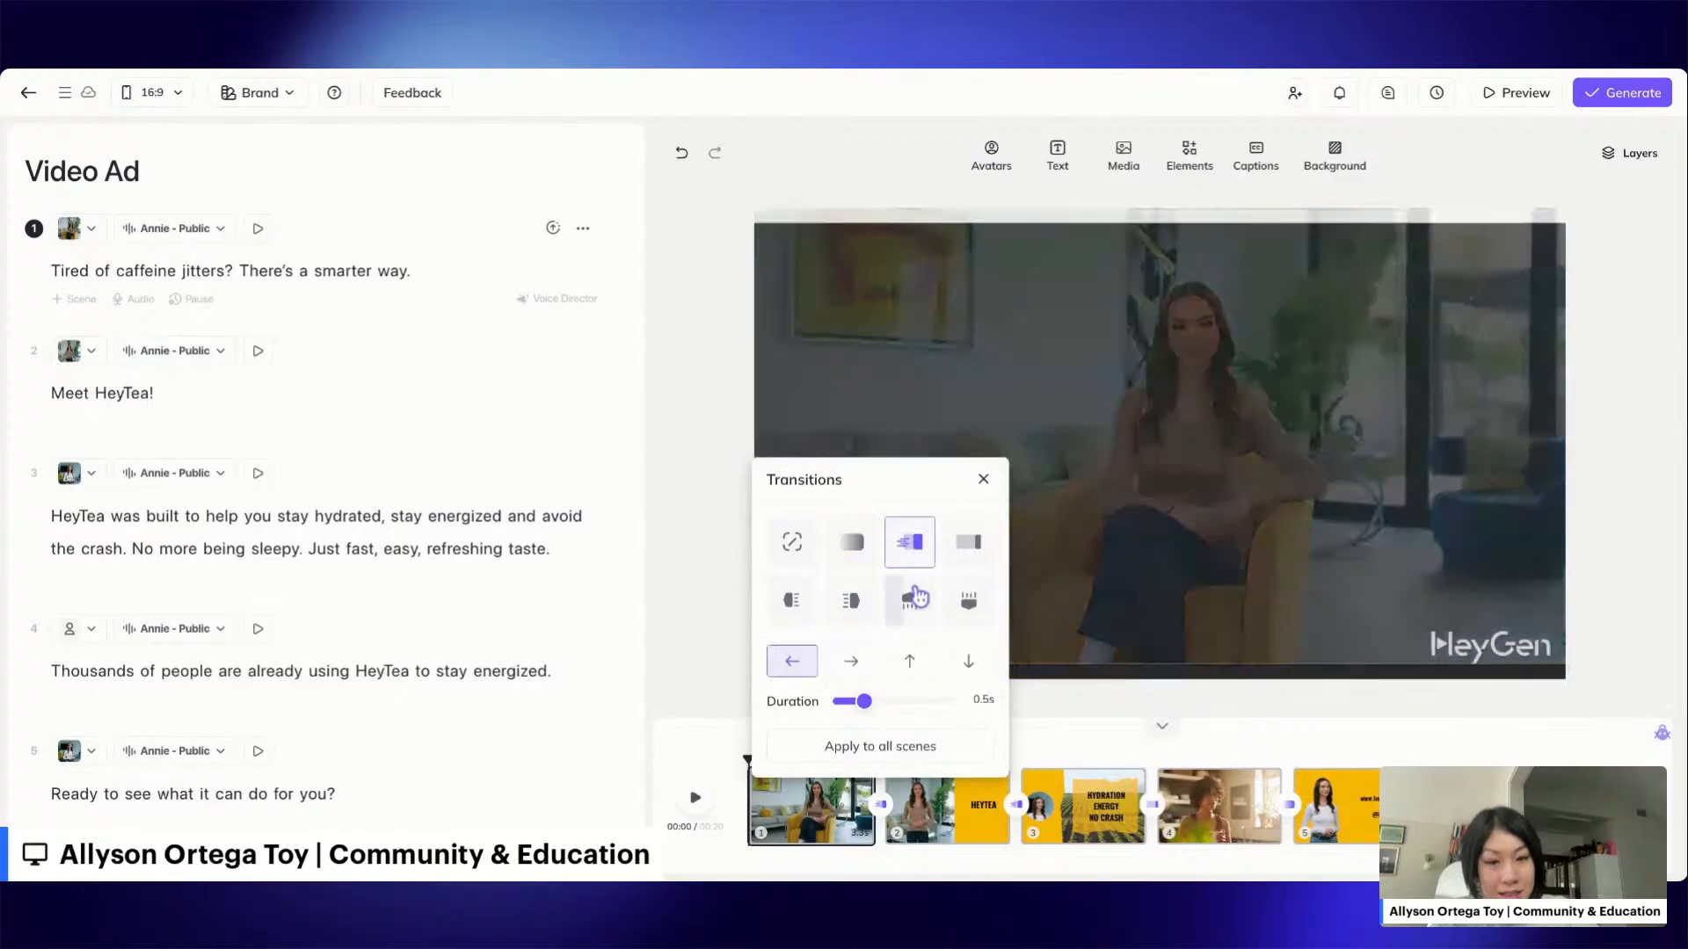
pyautogui.click(970, 602)
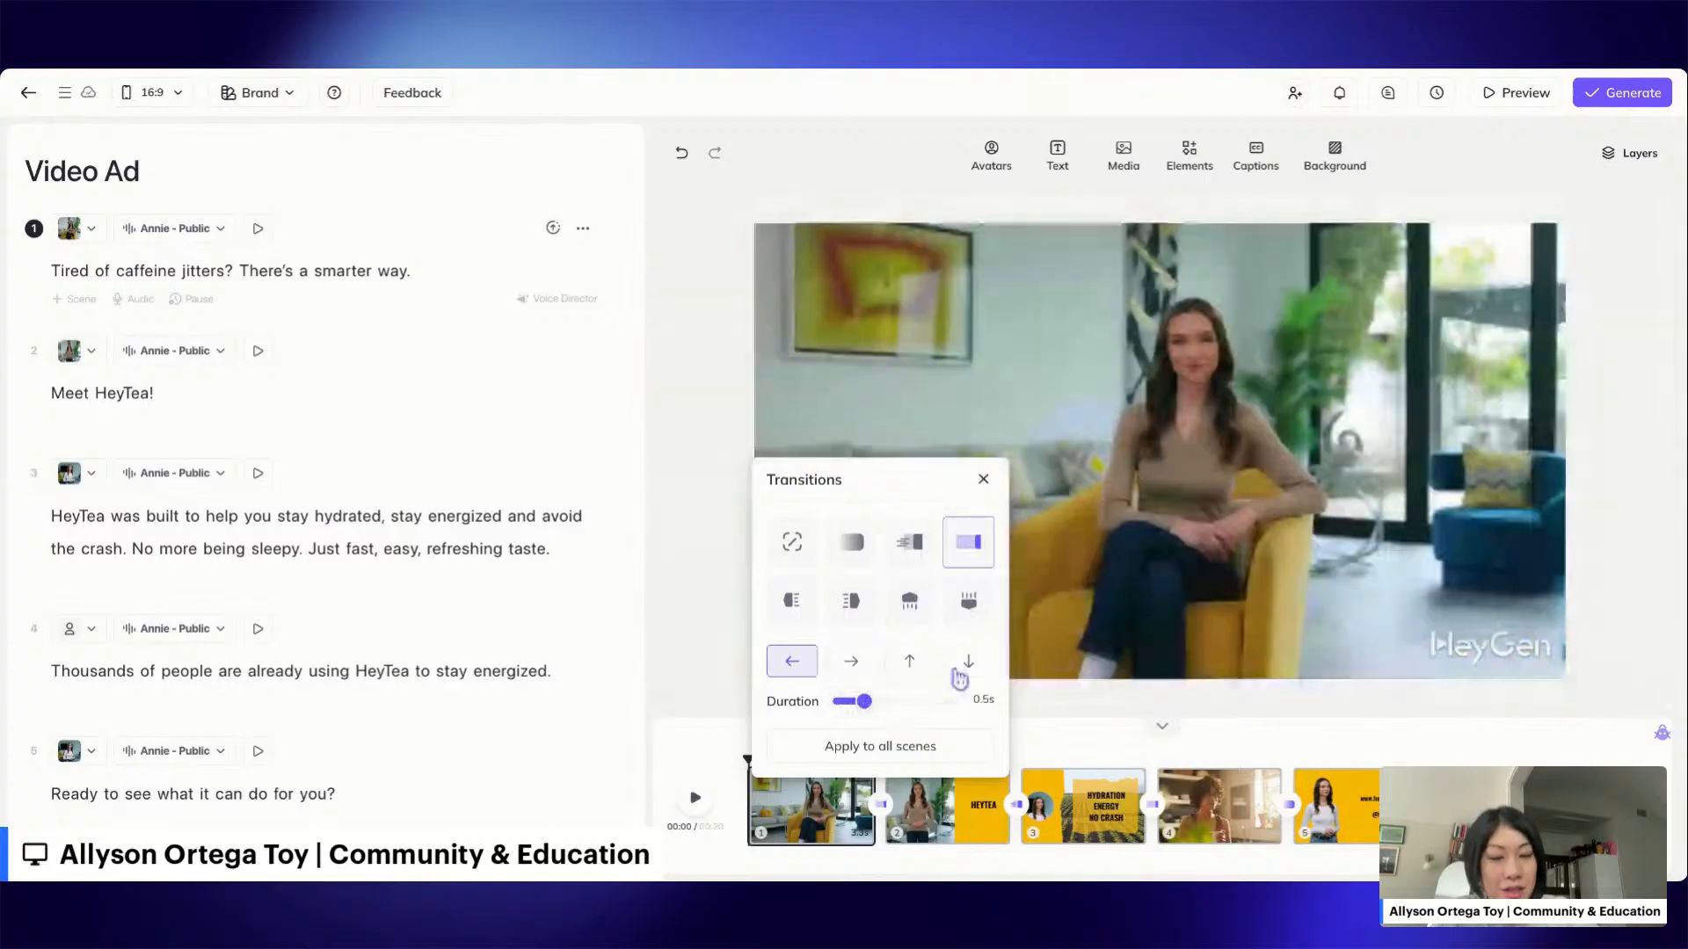
pyautogui.click(795, 662)
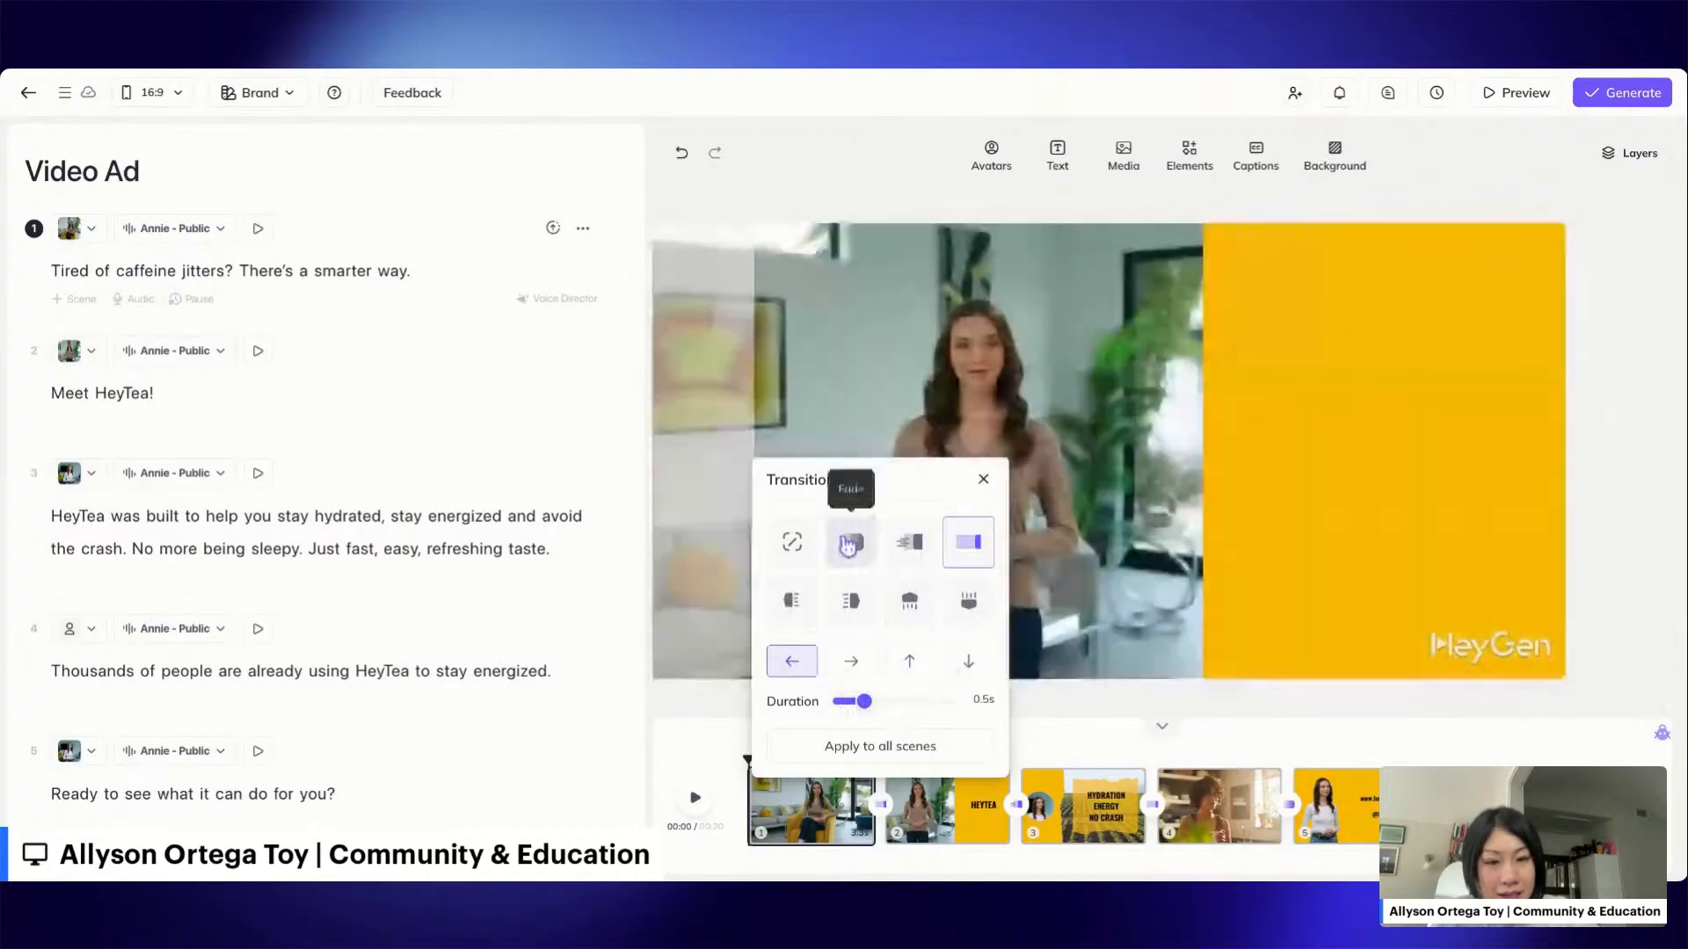
pyautogui.click(847, 545)
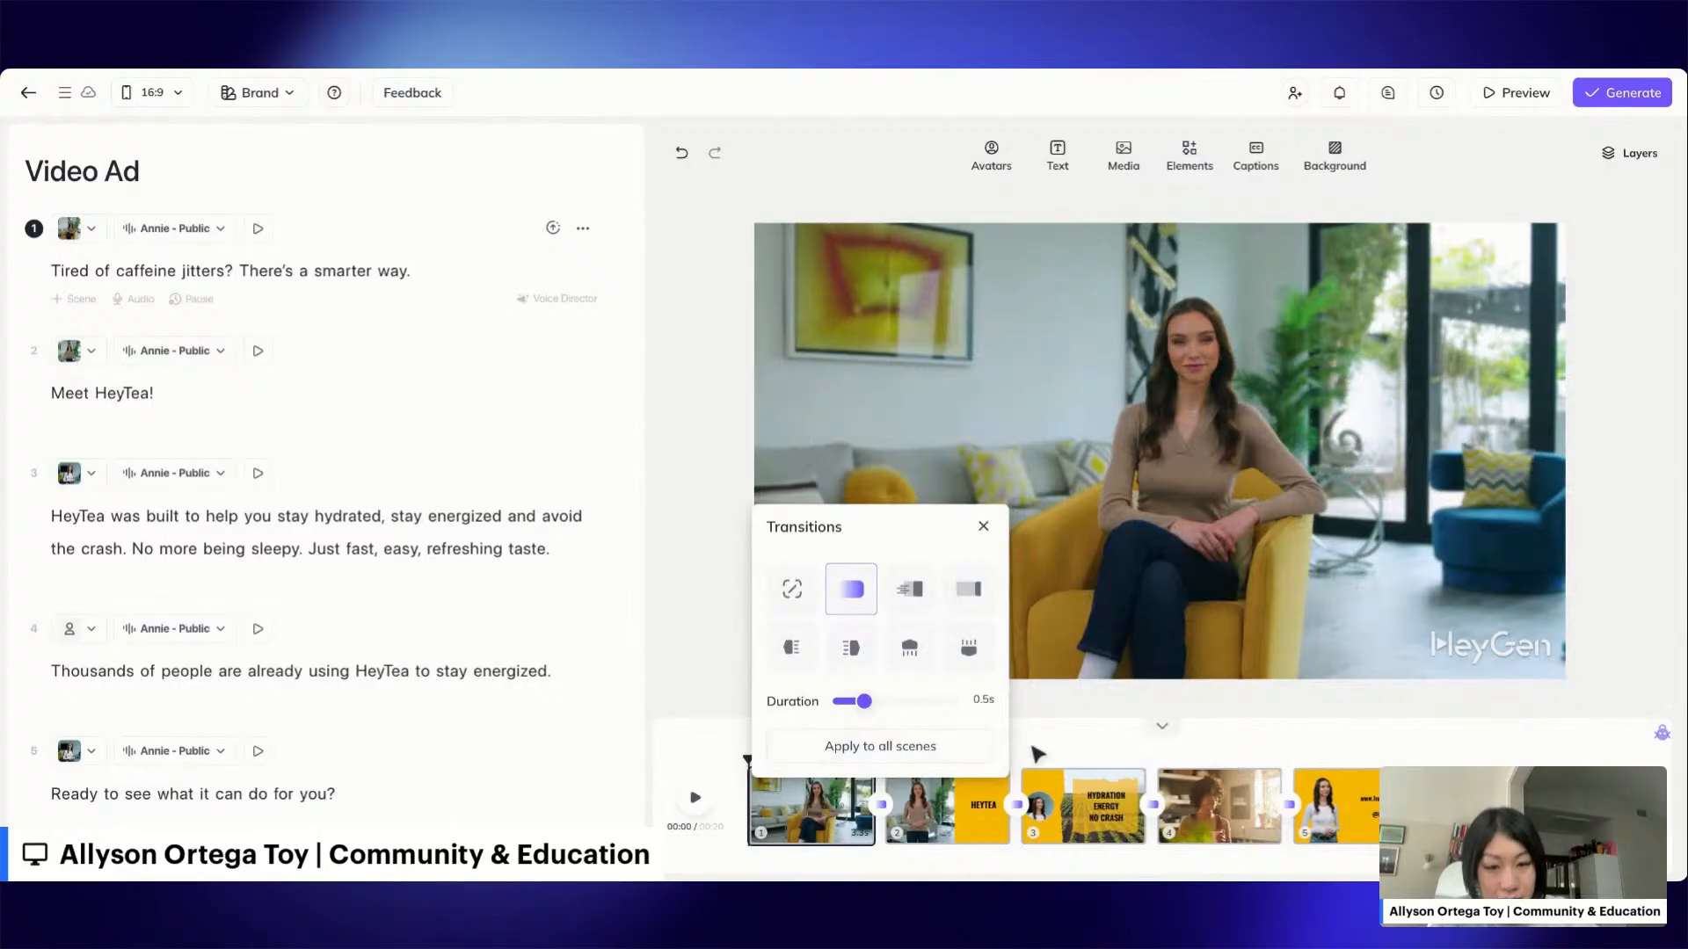
pyautogui.click(983, 527)
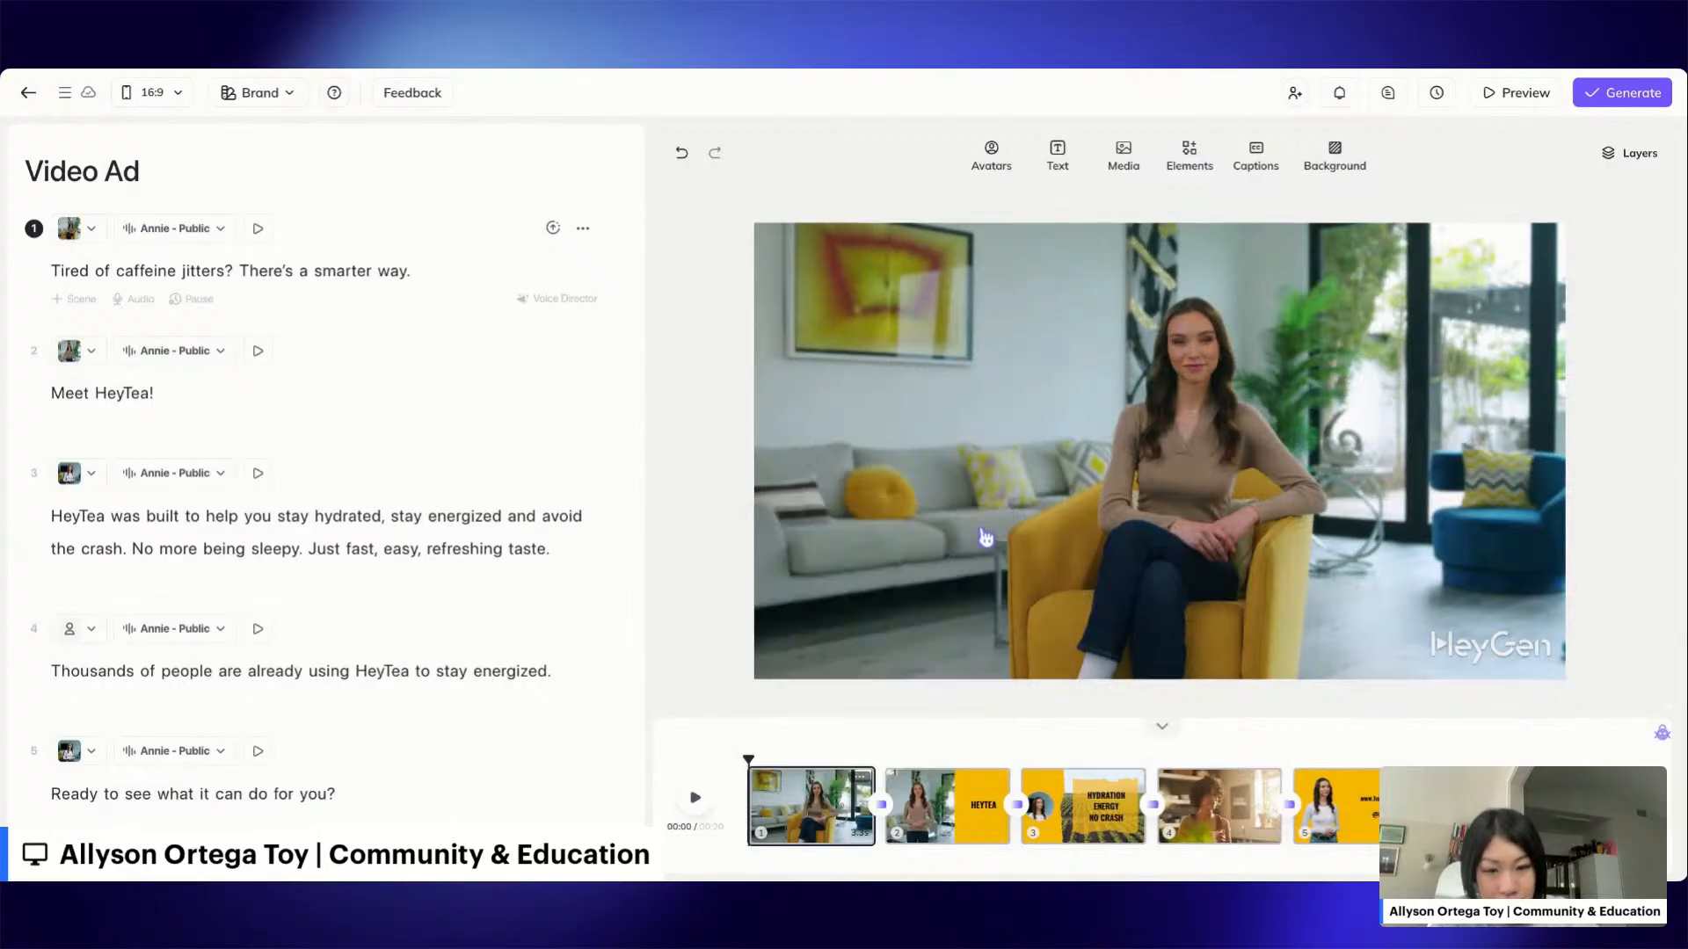
# Check the transitions between the remaining scenes and play the draft preview of the whole video.
pyautogui.click(1017, 805)
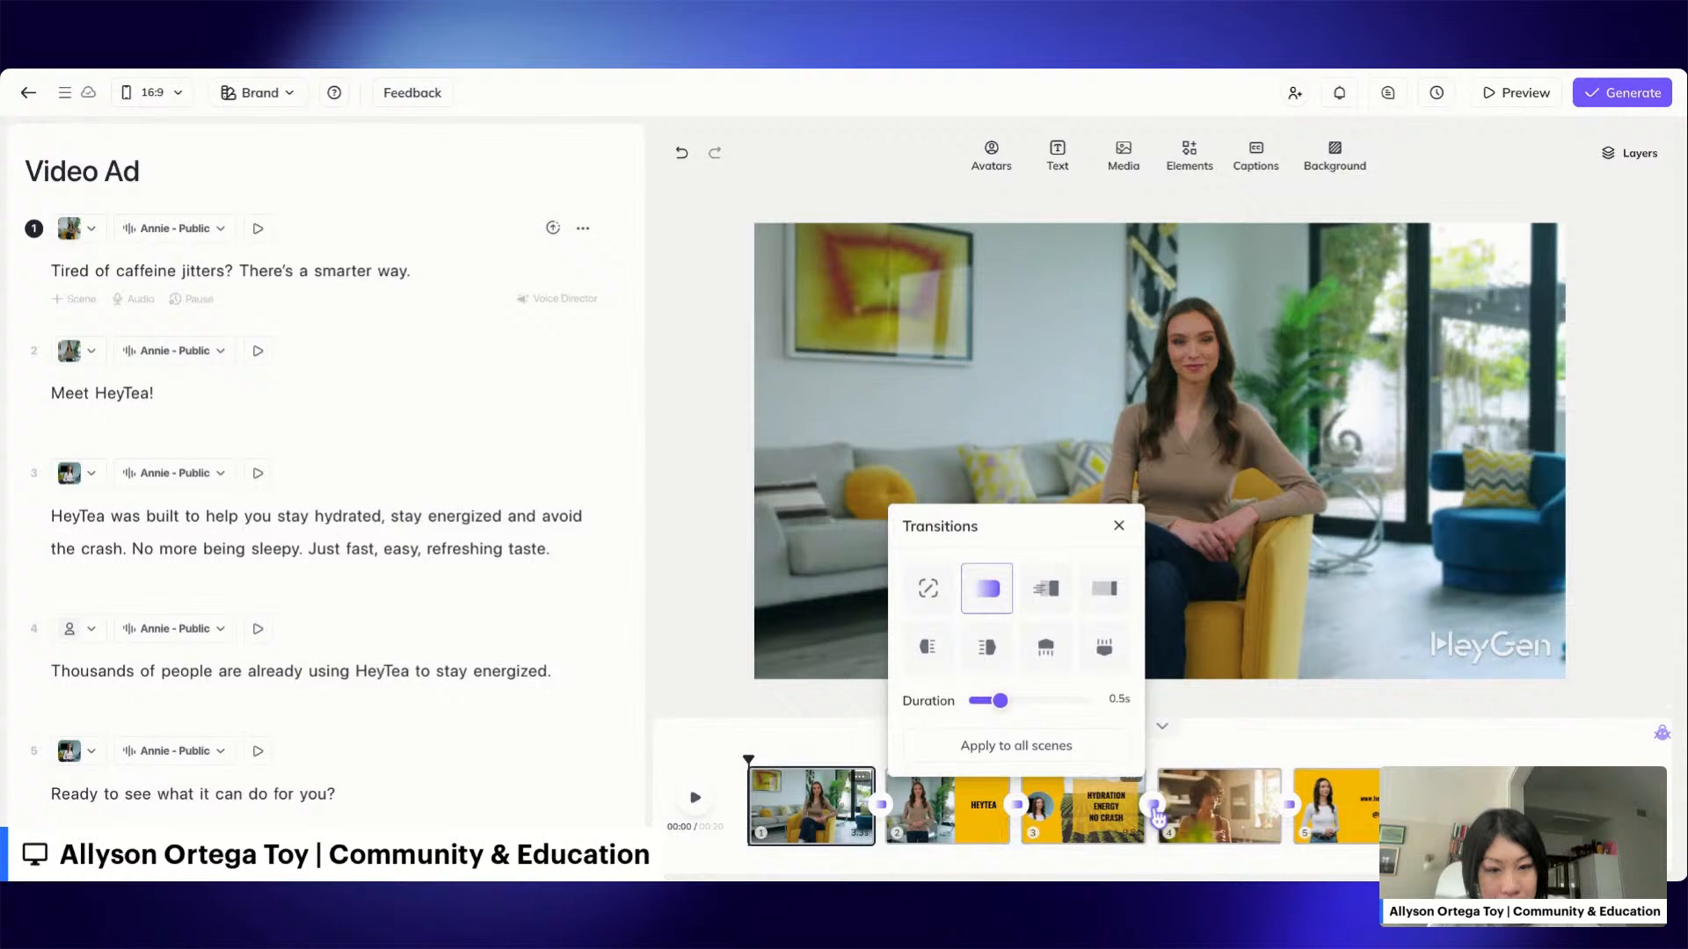
pyautogui.click(1154, 807)
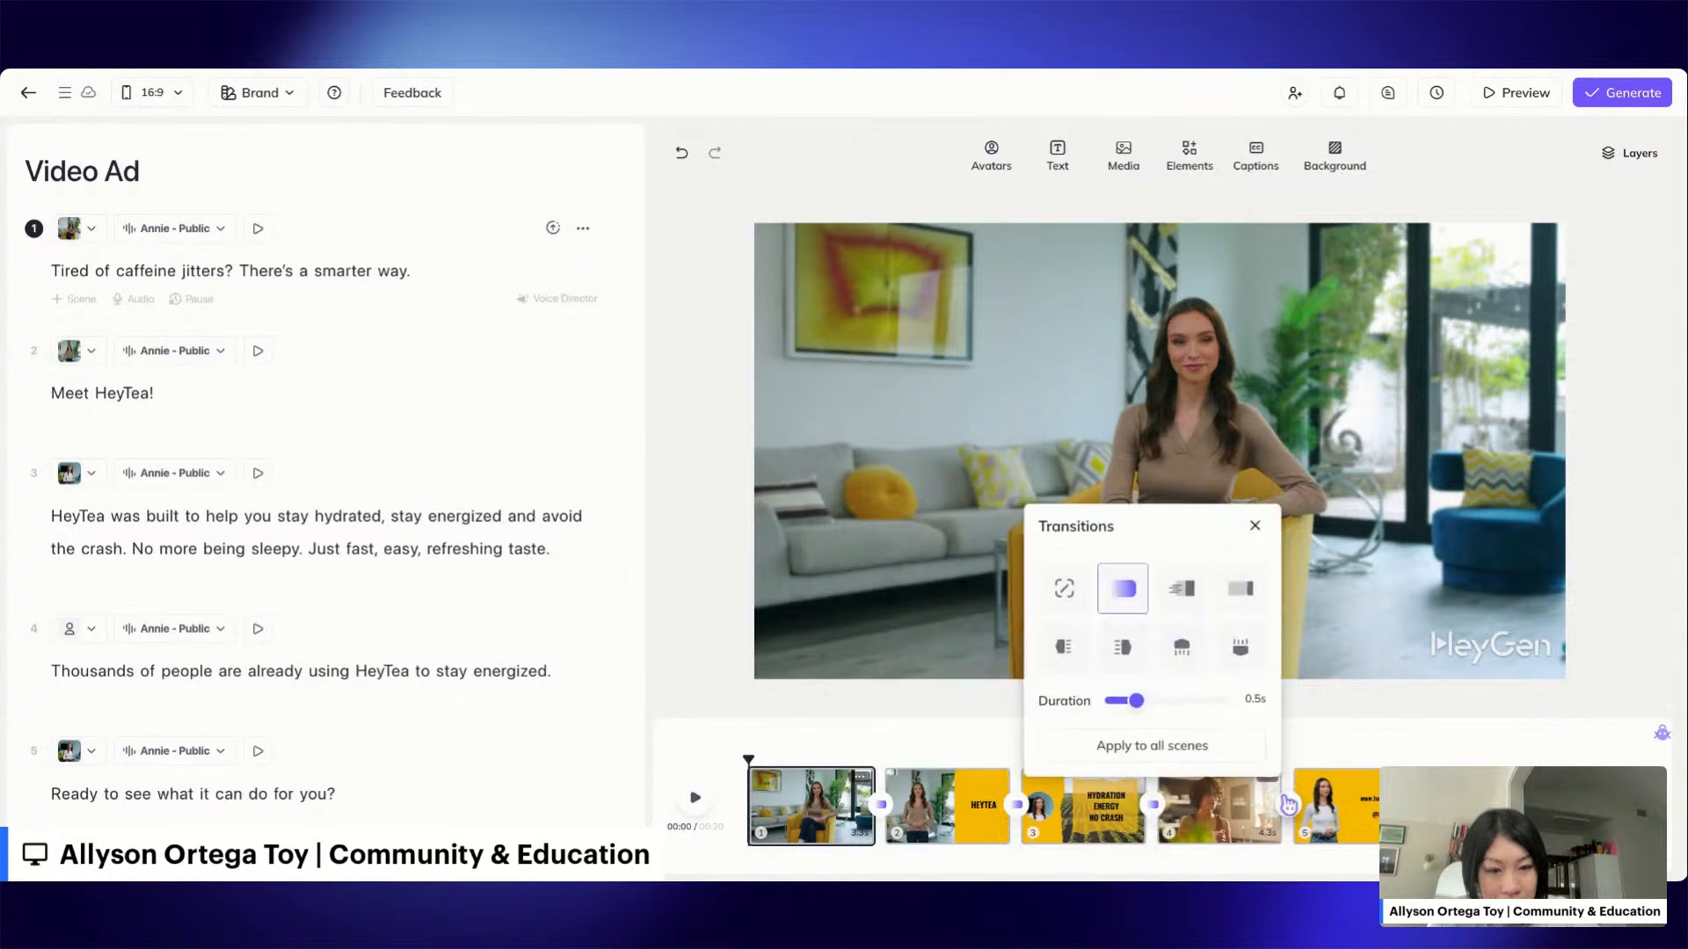
pyautogui.click(1288, 805)
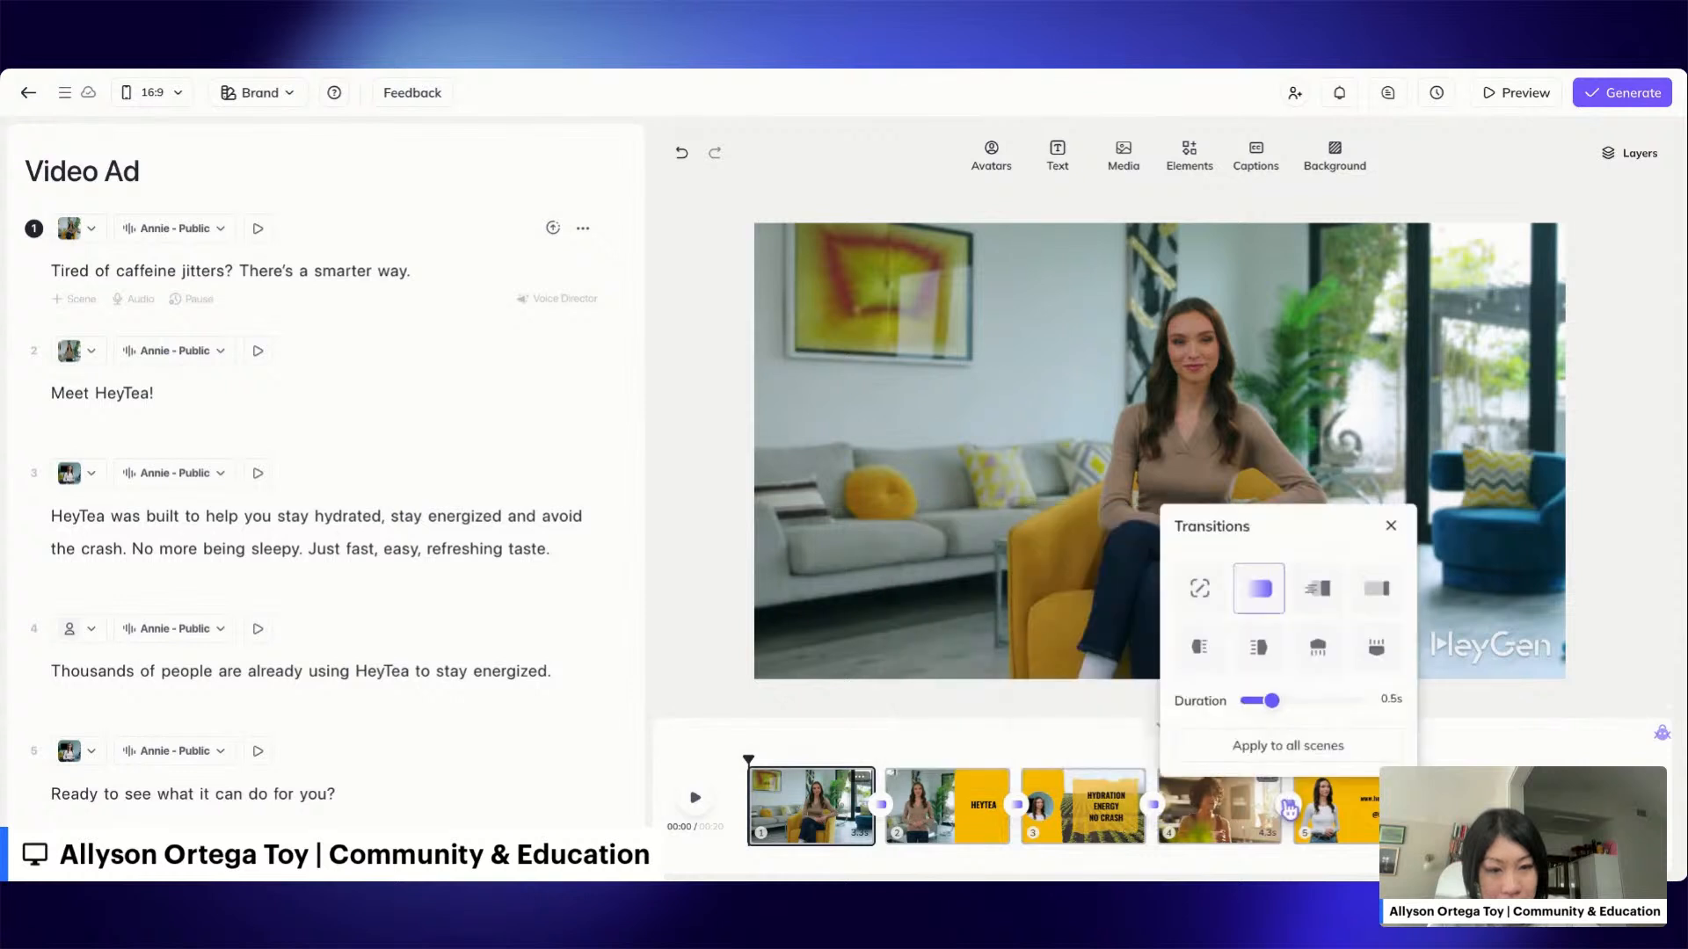
pyautogui.click(982, 707)
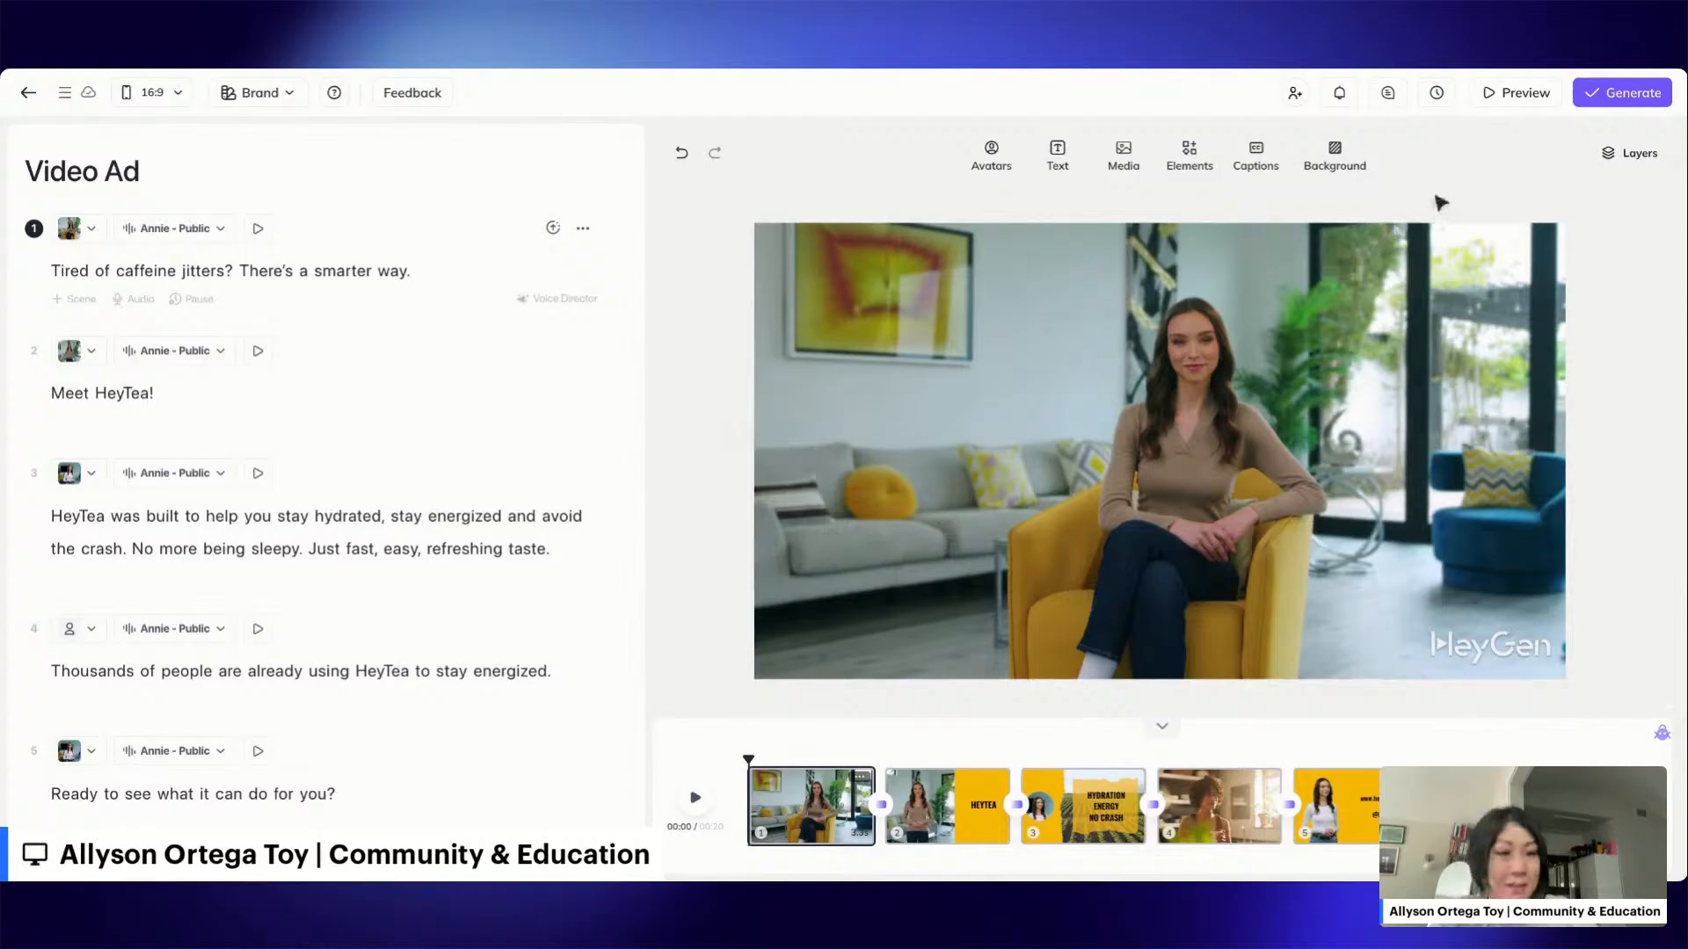
pyautogui.click(1527, 102)
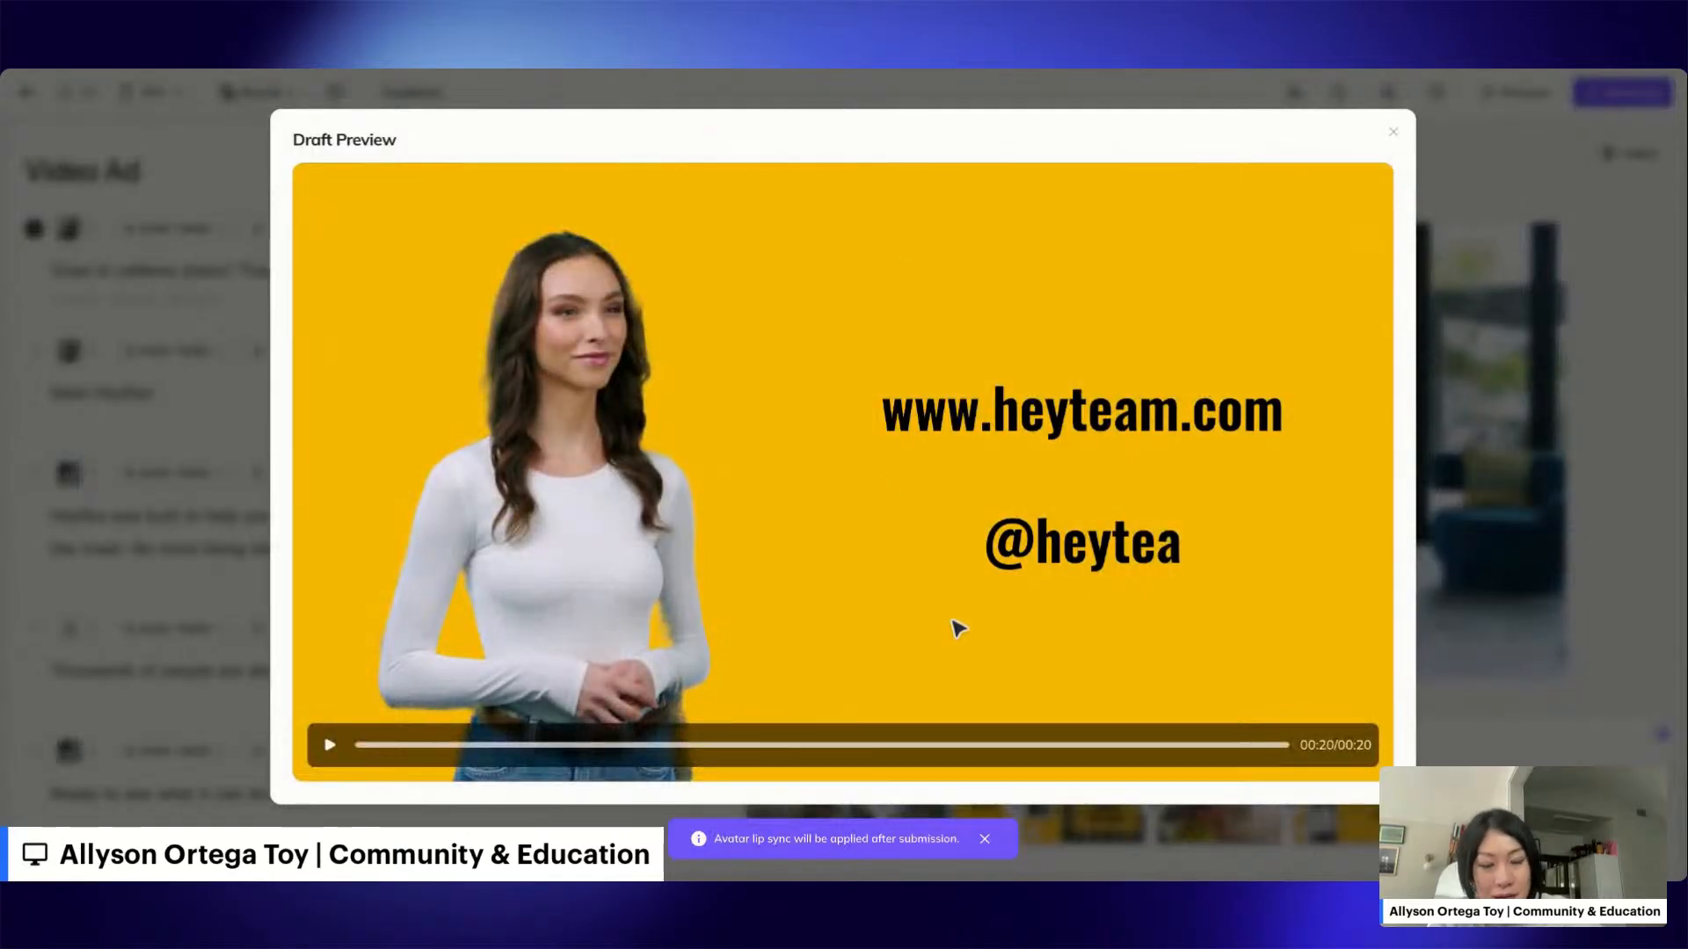
pyautogui.press('Escape')
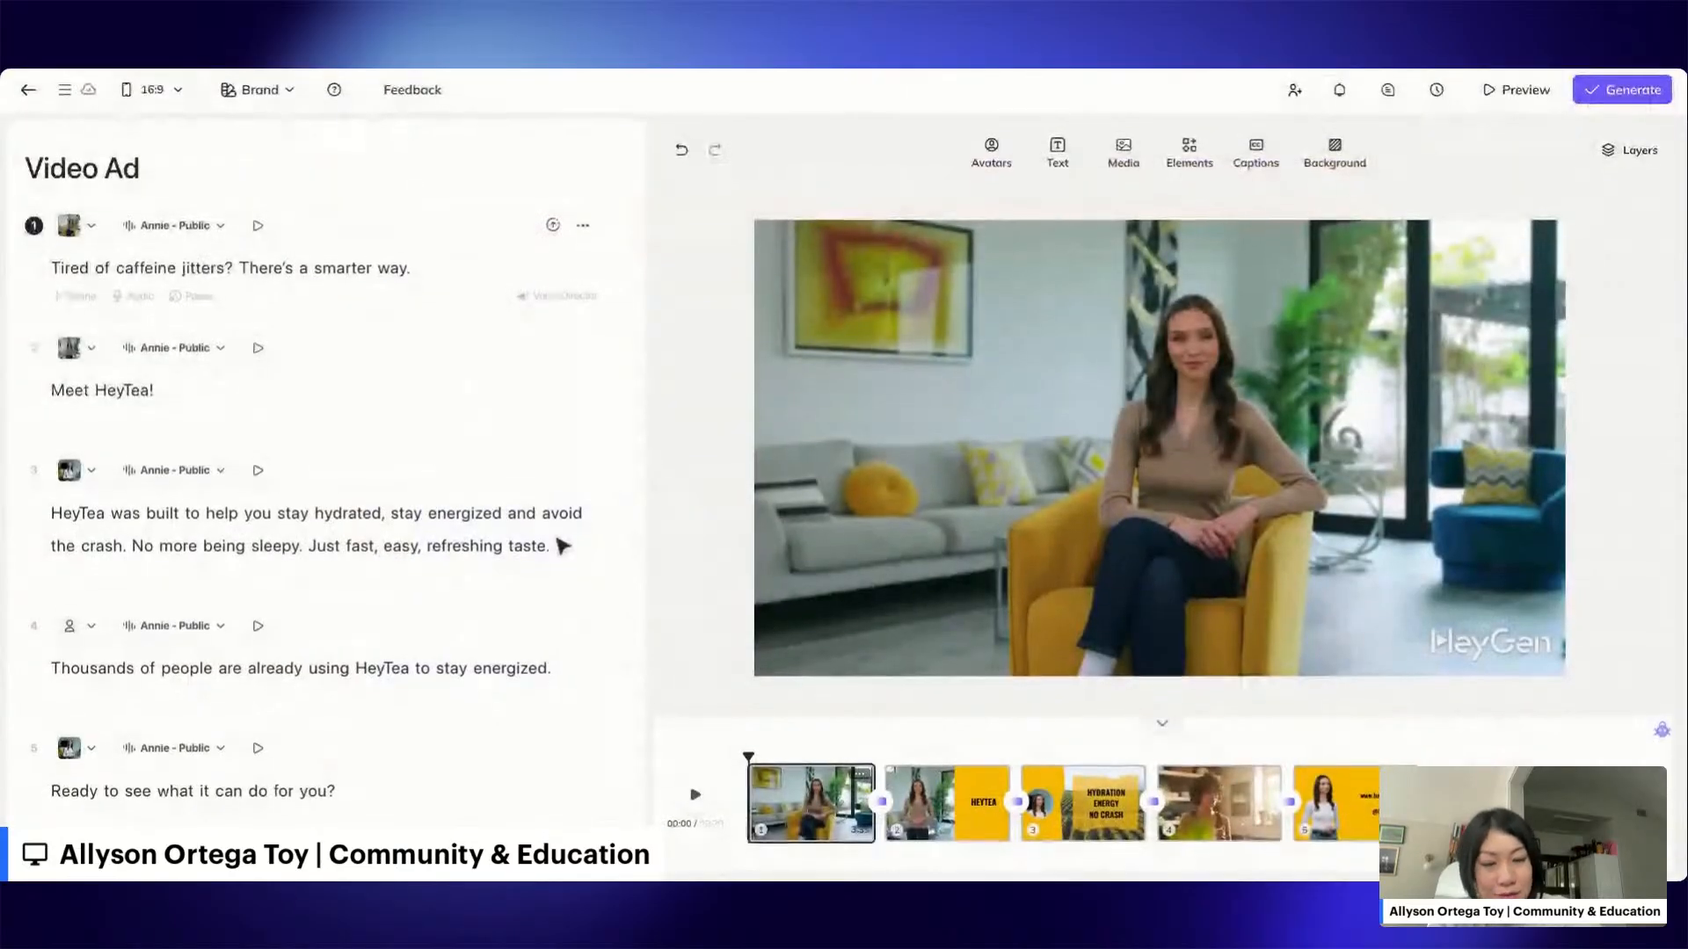
pyautogui.click(1345, 822)
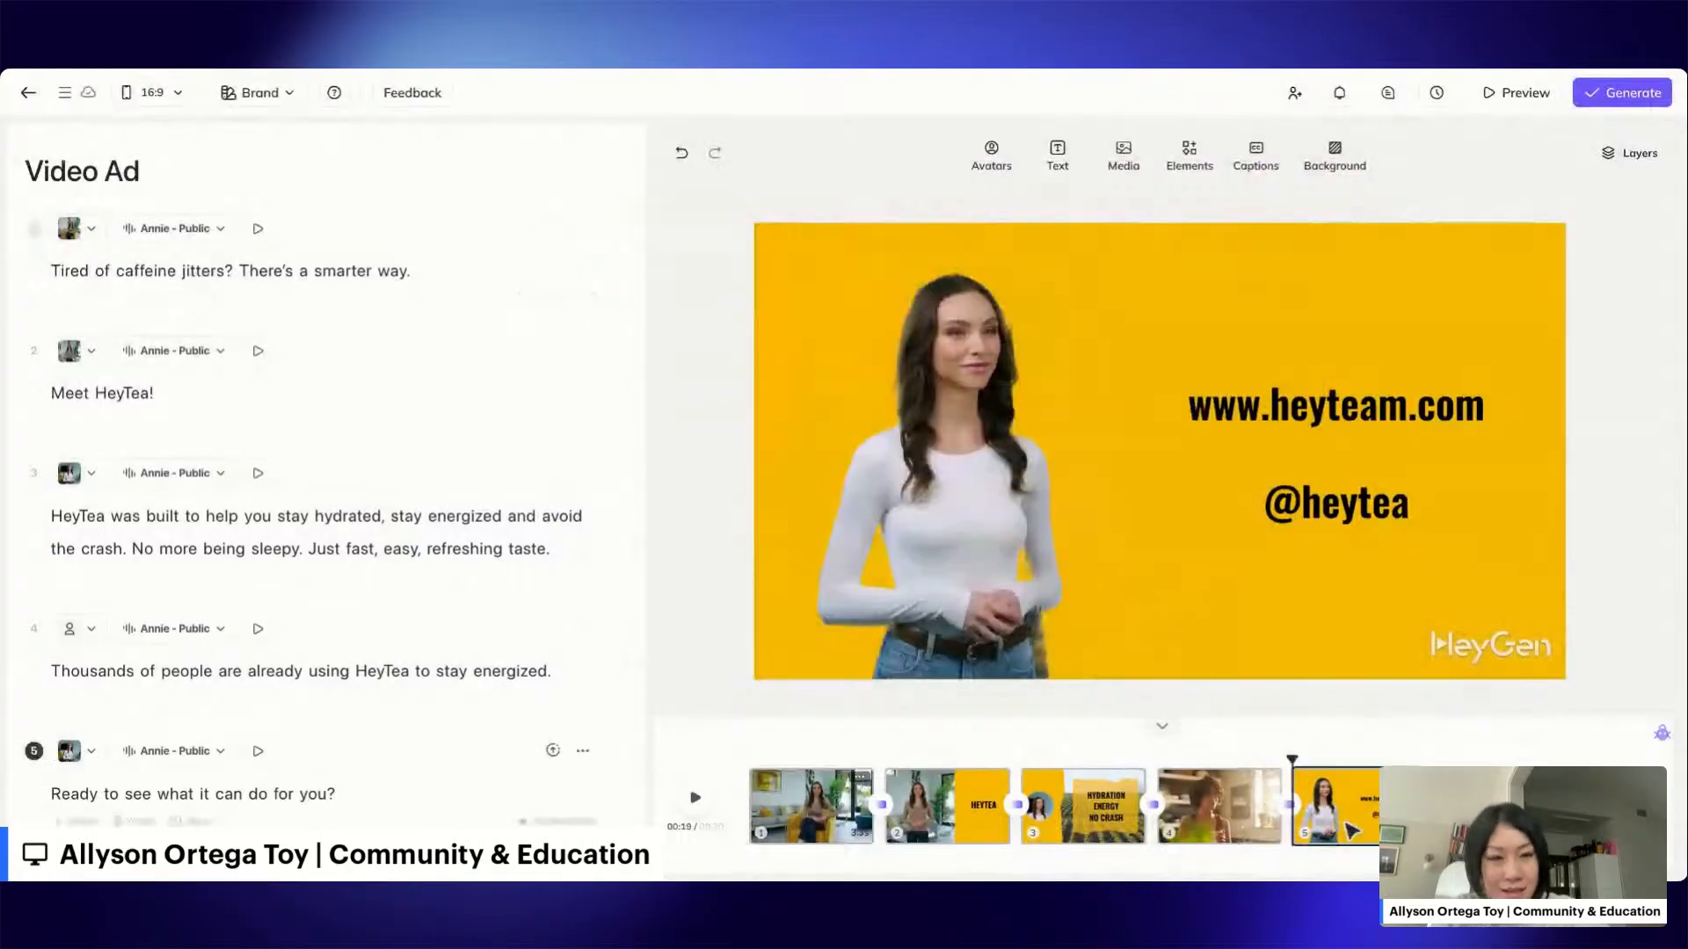
pyautogui.click(1409, 416)
pyautogui.click(1409, 416)
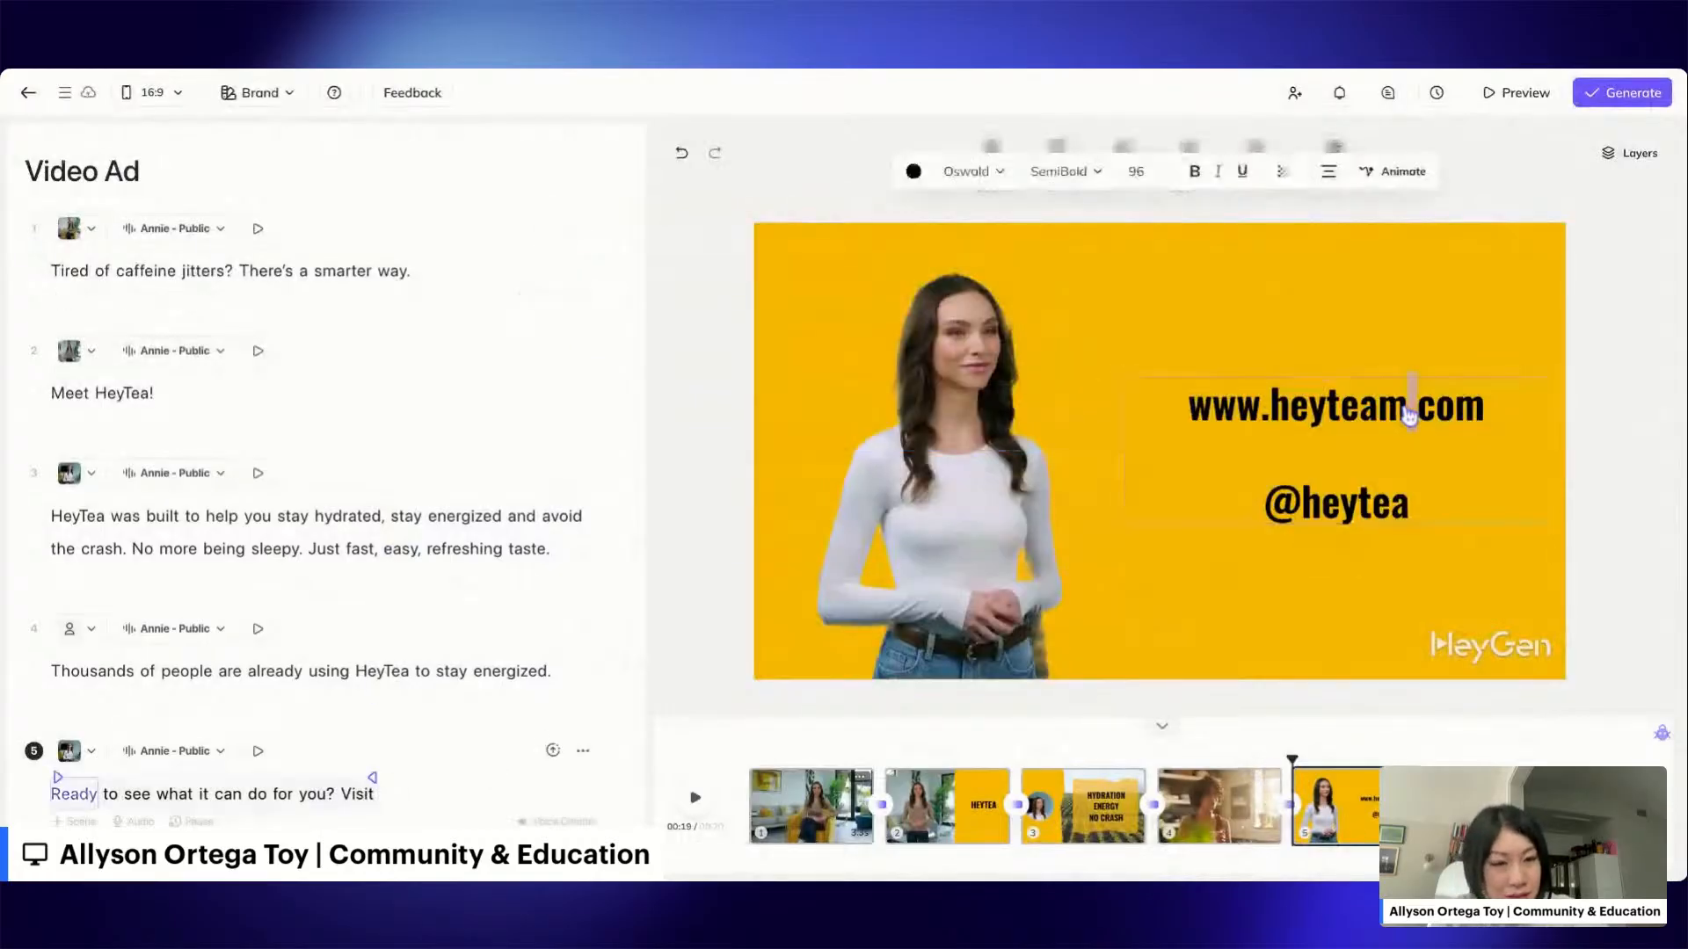
pyautogui.press('BackSpace')
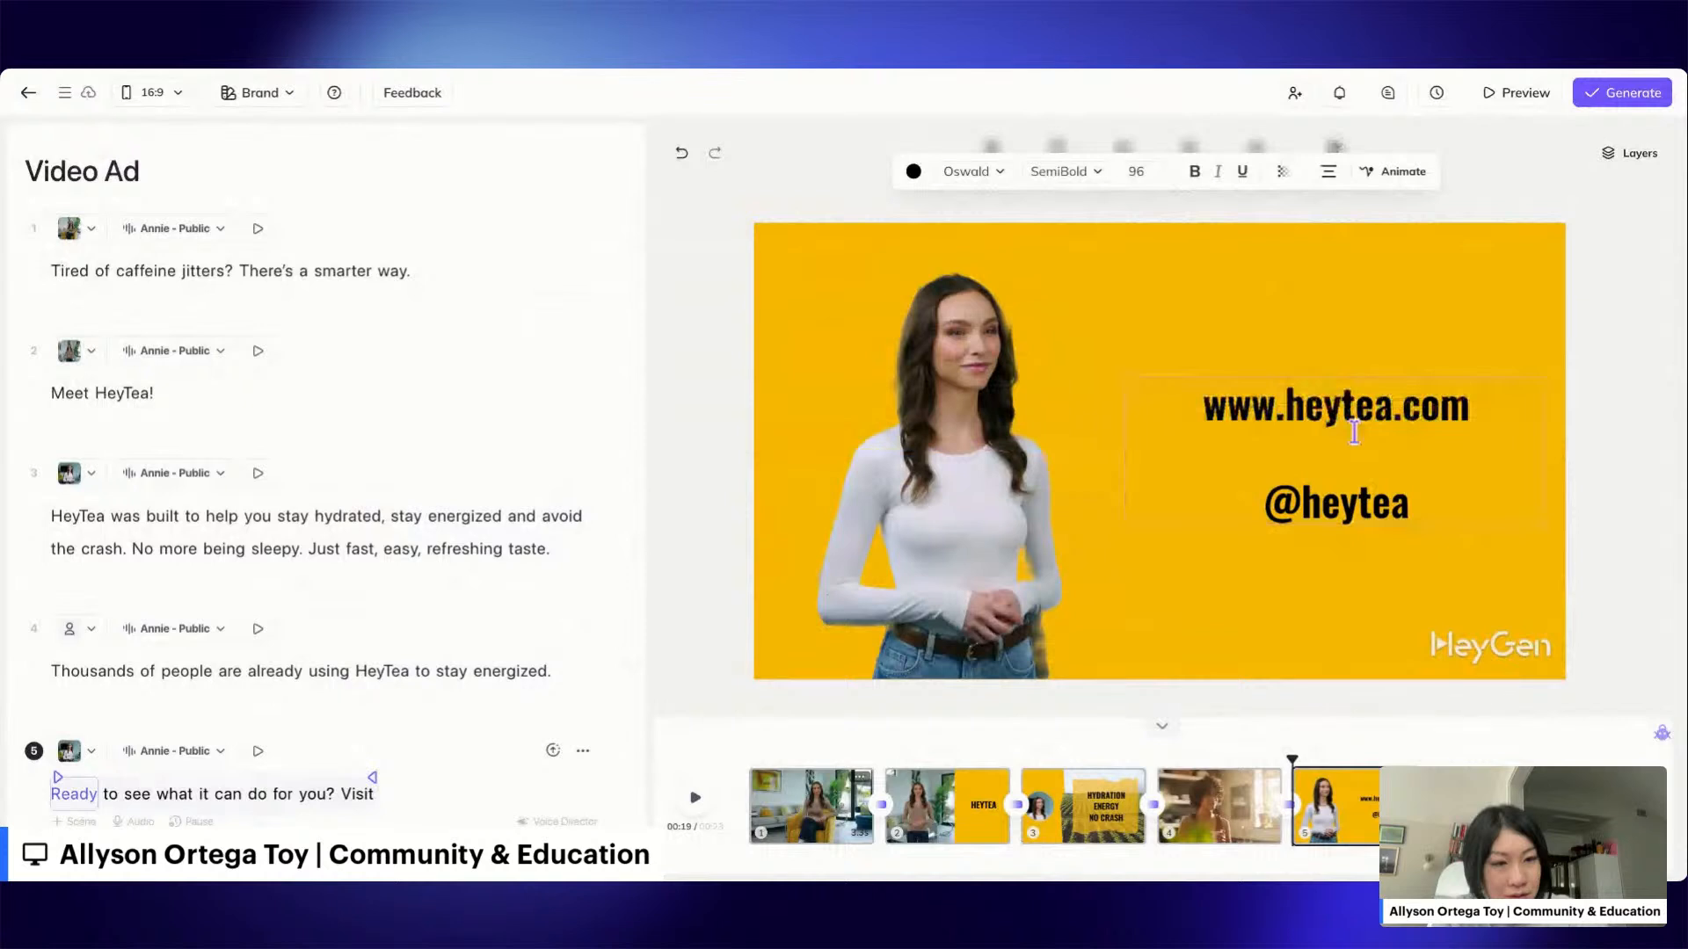
# Extend scene 5's script with "Visit heytea.com now and get a 10% off discount!".
pyautogui.click(396, 803)
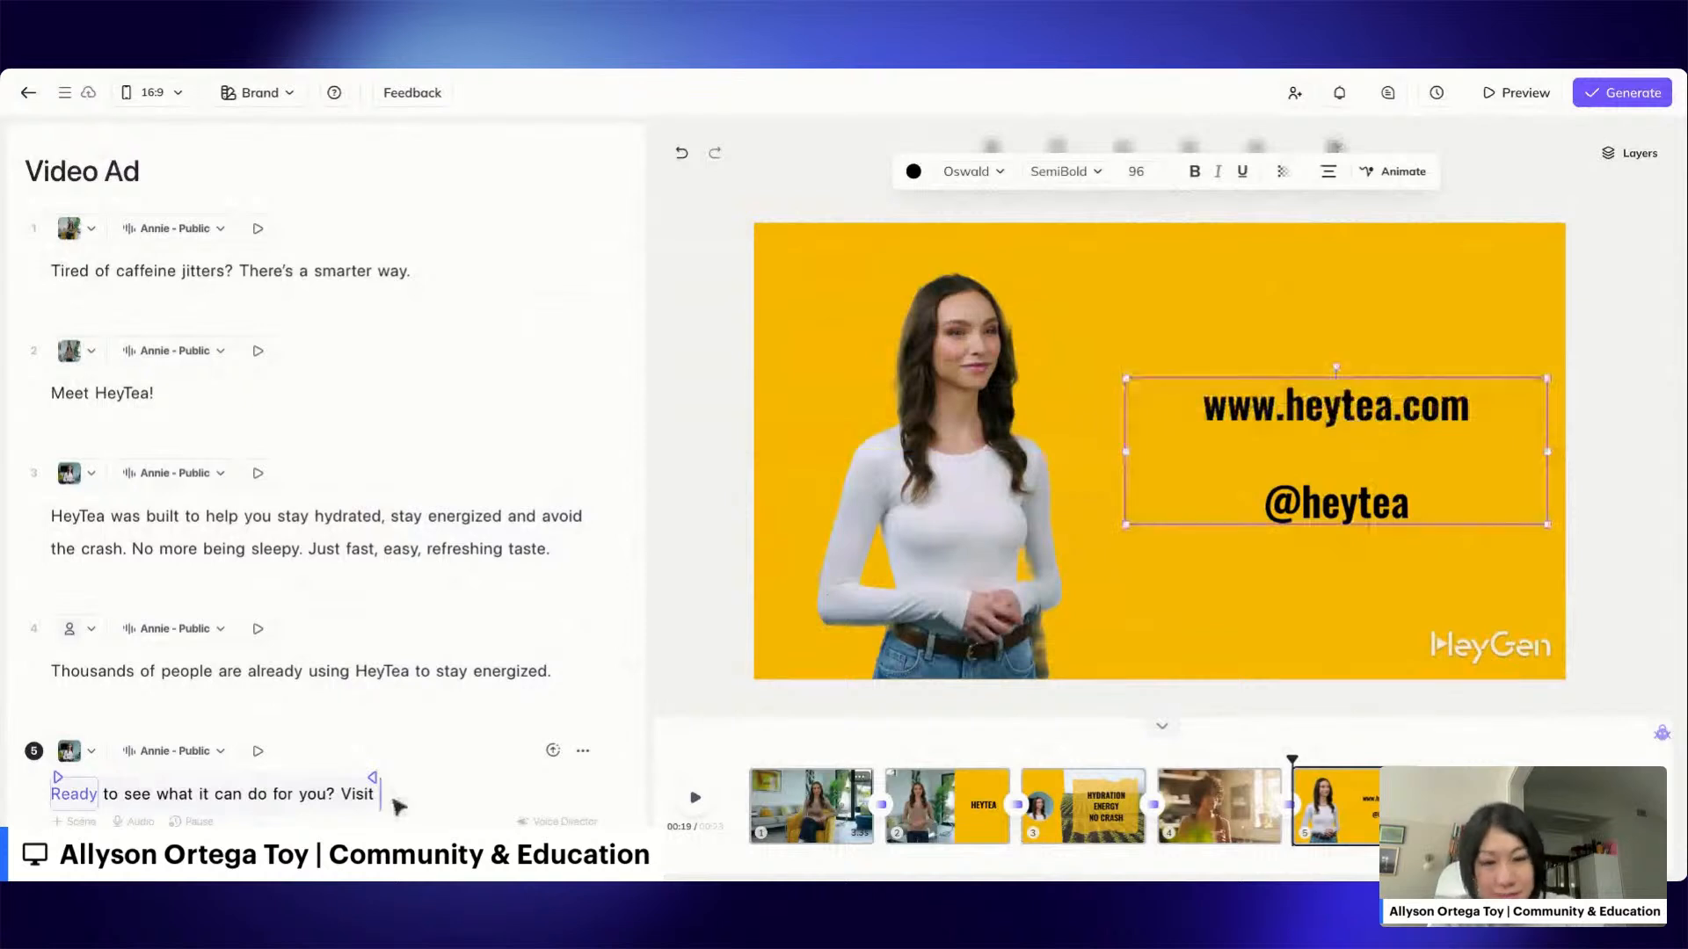
pyautogui.write('heytea.com')
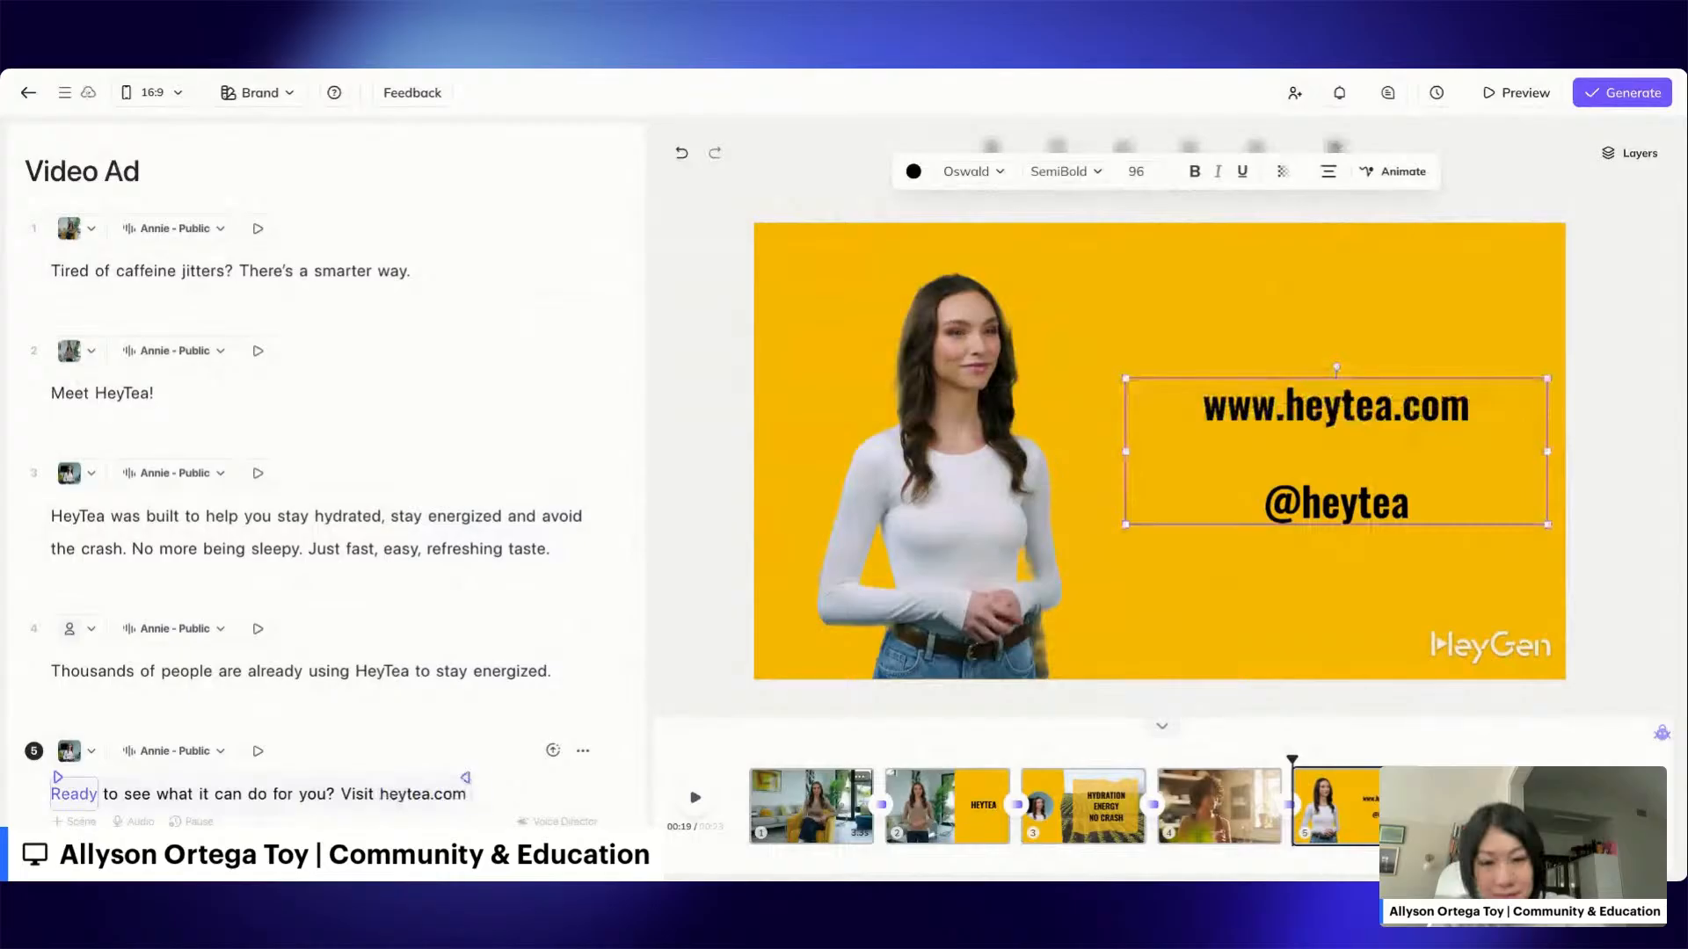
pyautogui.write(' now and get')
pyautogui.write('% off discount!')
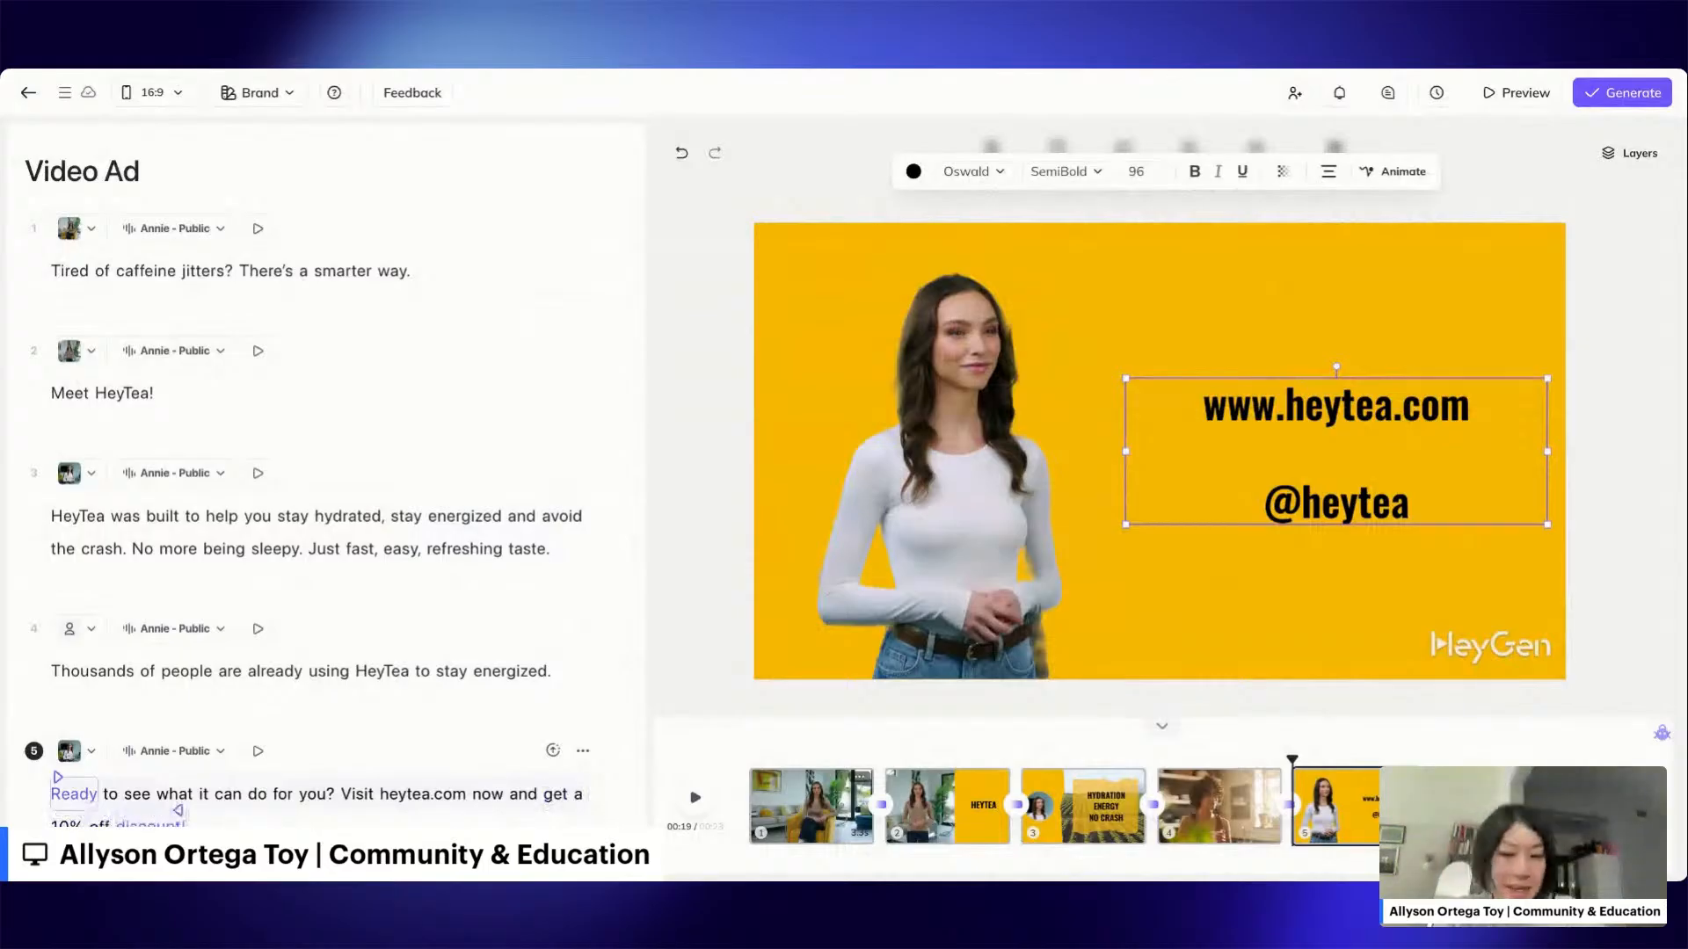
pyautogui.click(716, 300)
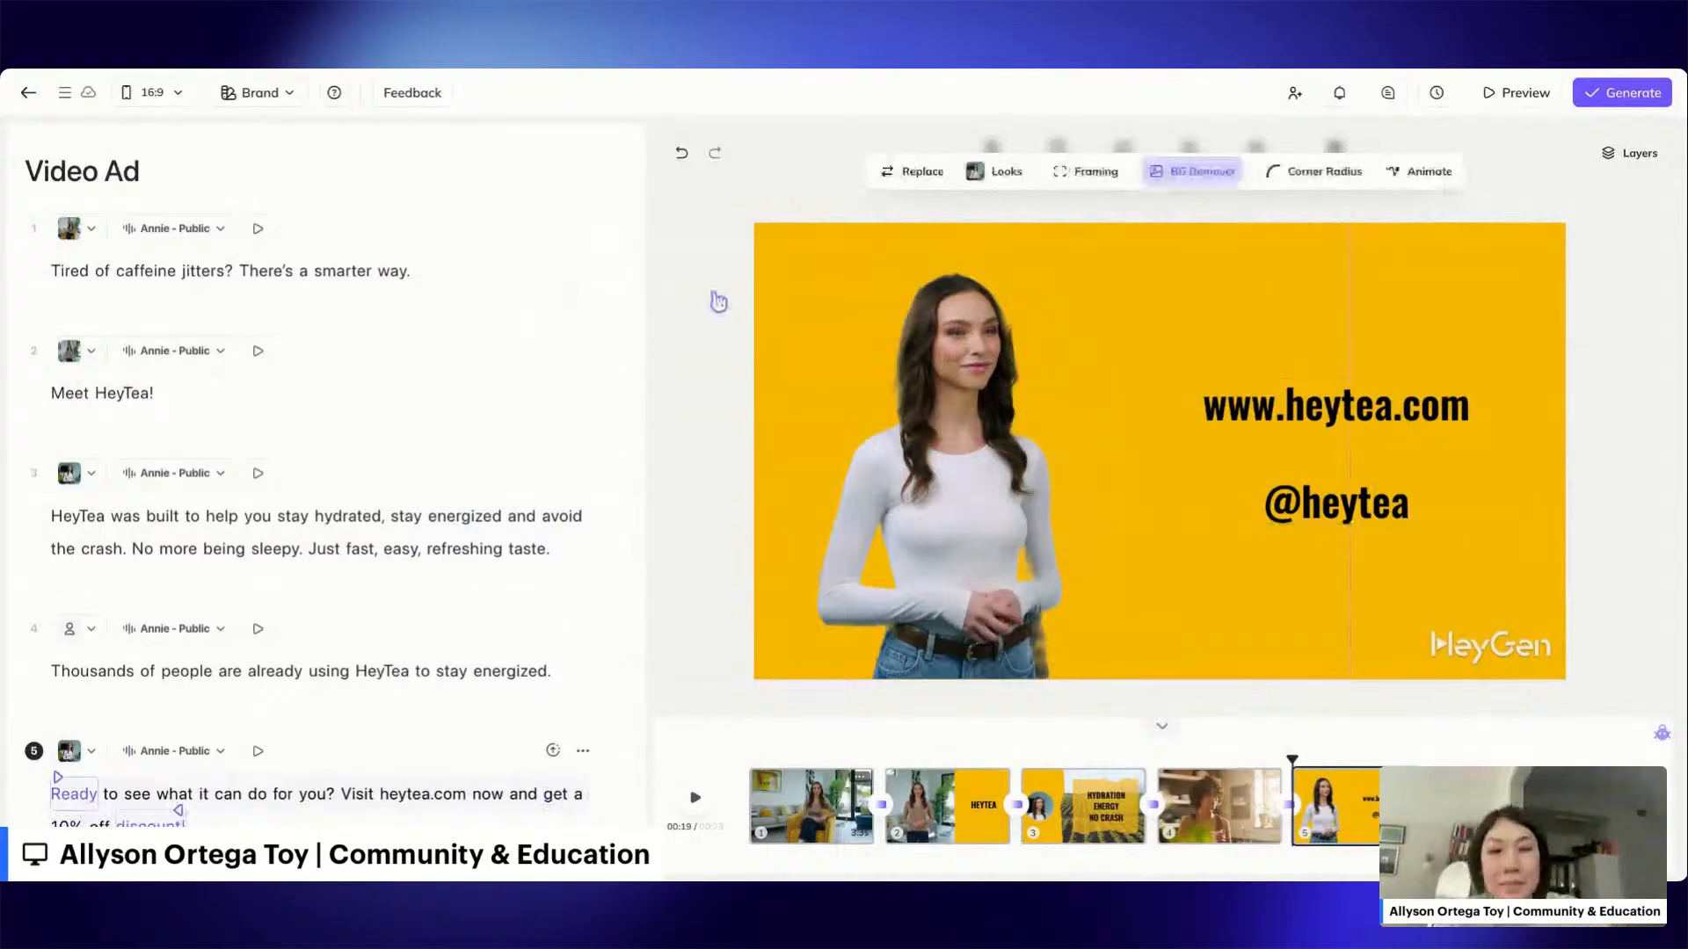
pyautogui.click(718, 203)
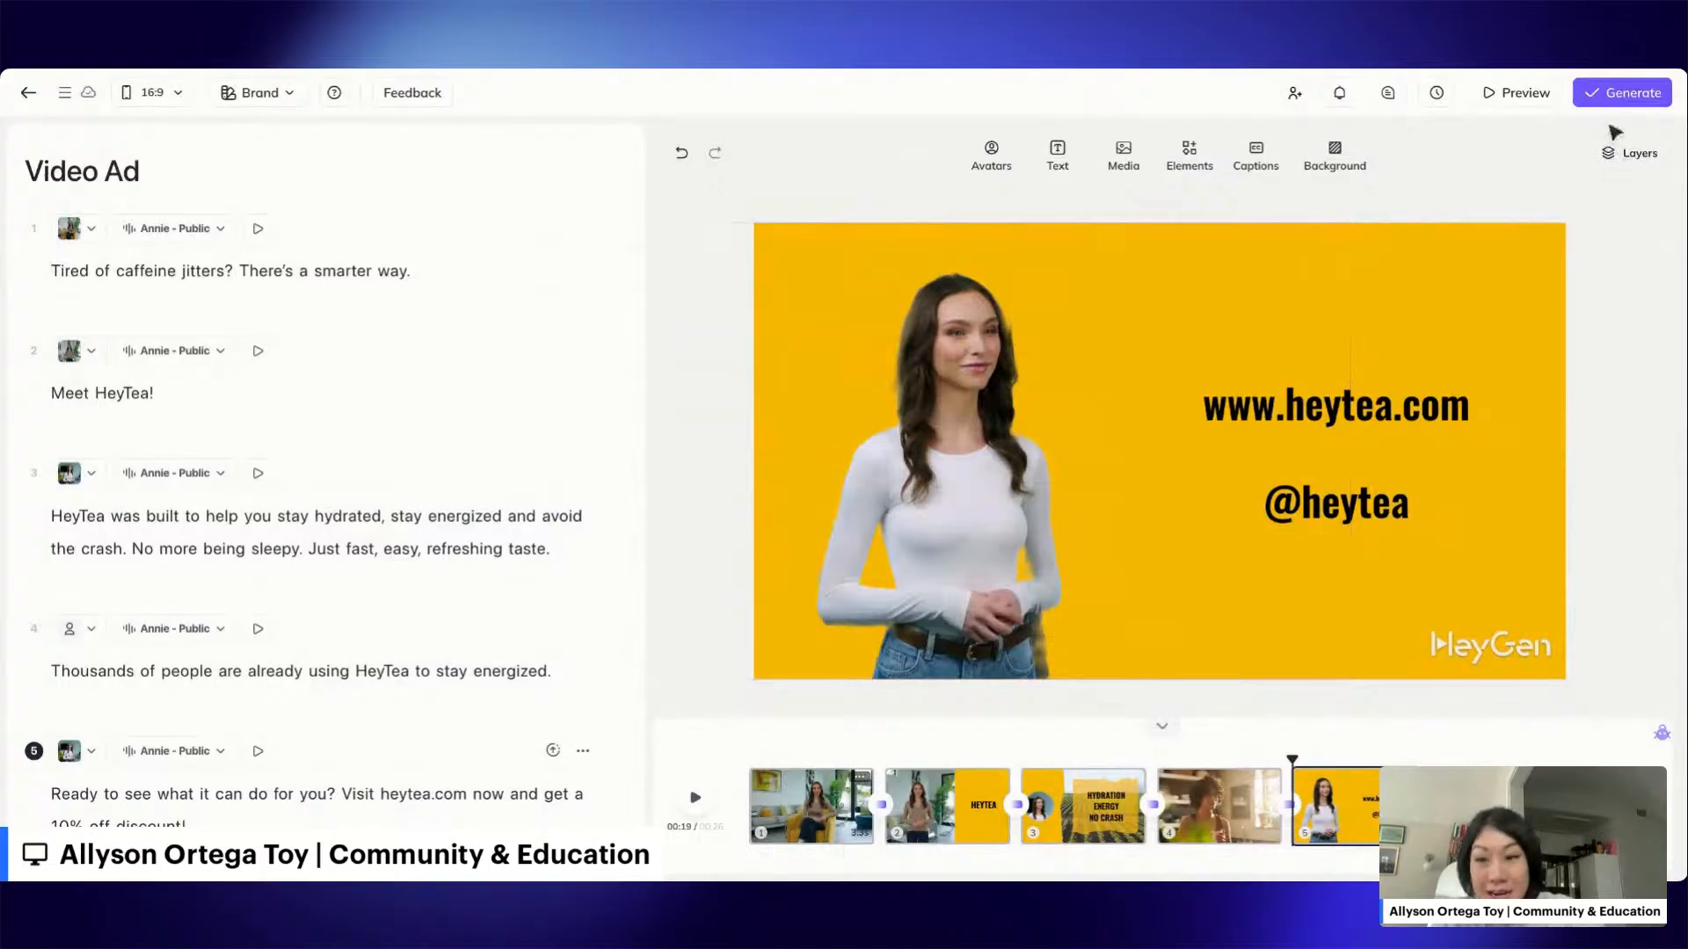
# Generate the video titled "HeyTea Ad - 7/3" in the My Videos folder at 1080p, 25 fps, MP4, without the HeyGen watermark.
pyautogui.click(1623, 92)
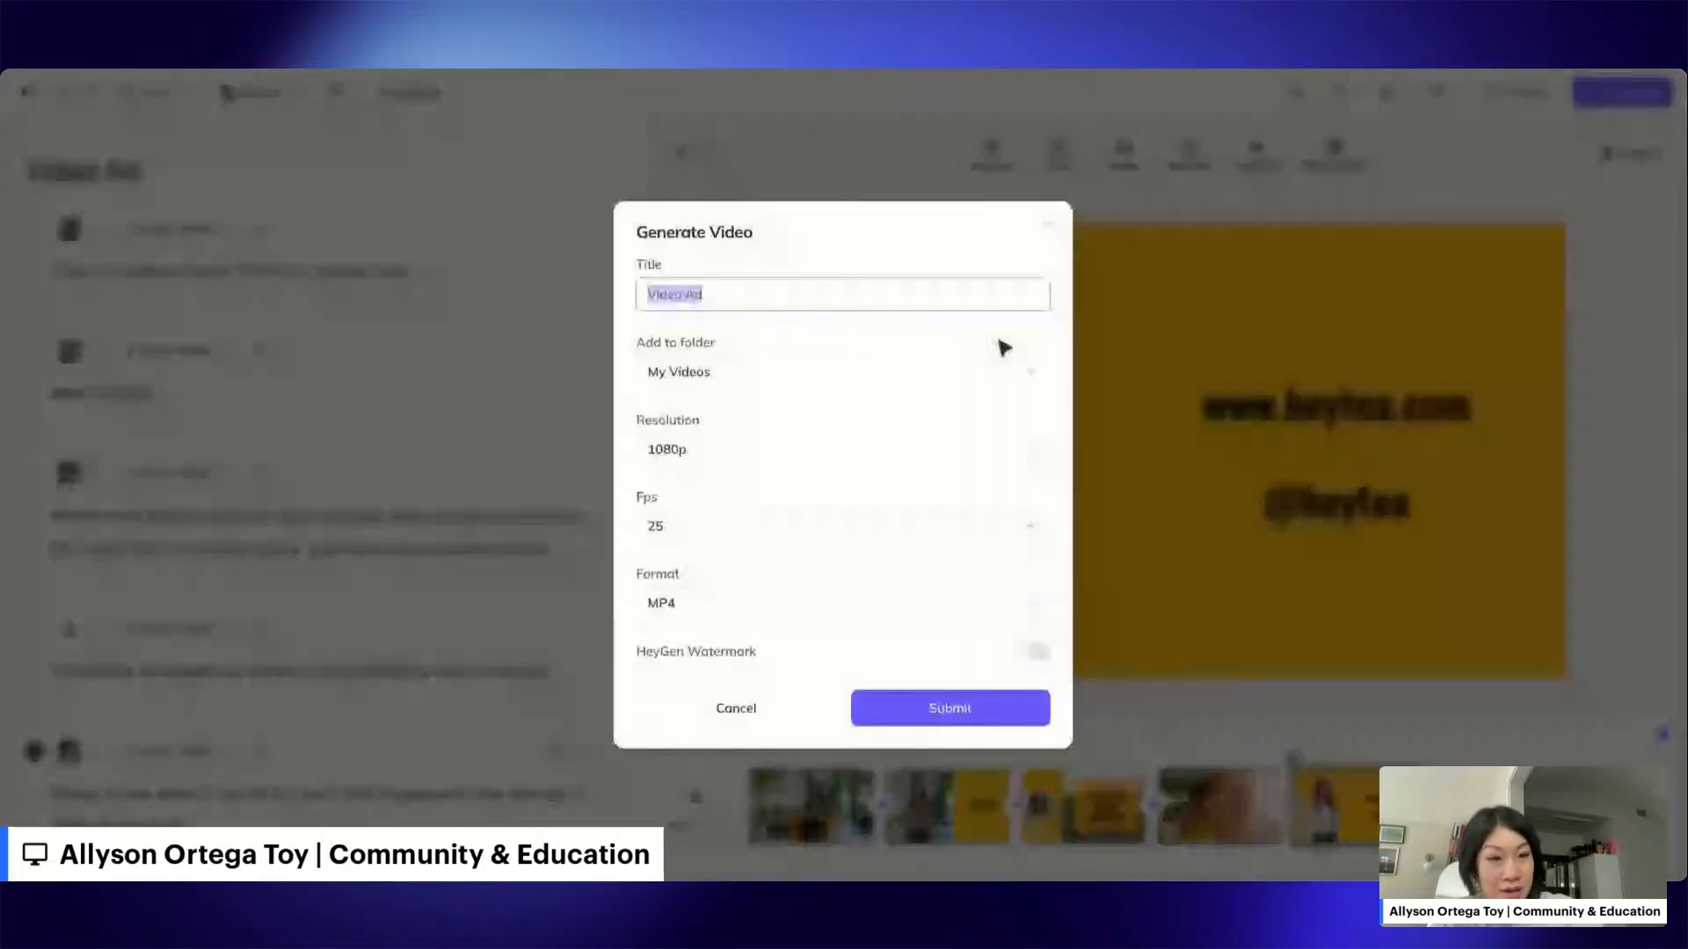
pyautogui.write('HeyTea Ad - 7/3')
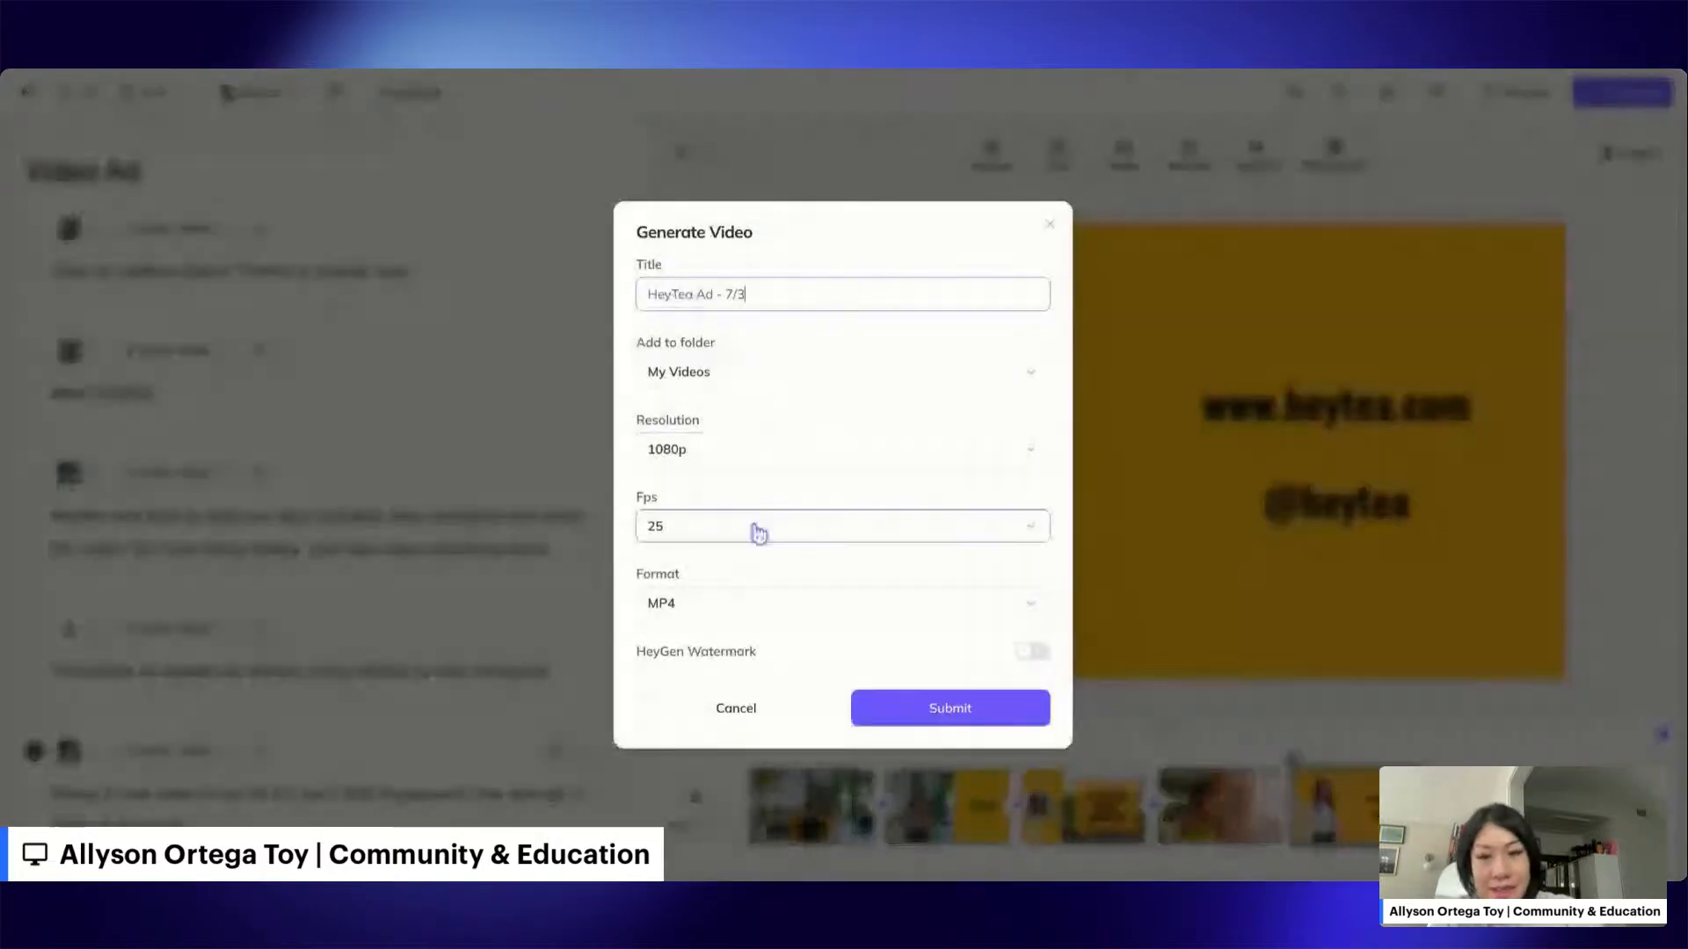
pyautogui.click(753, 529)
pyautogui.click(735, 567)
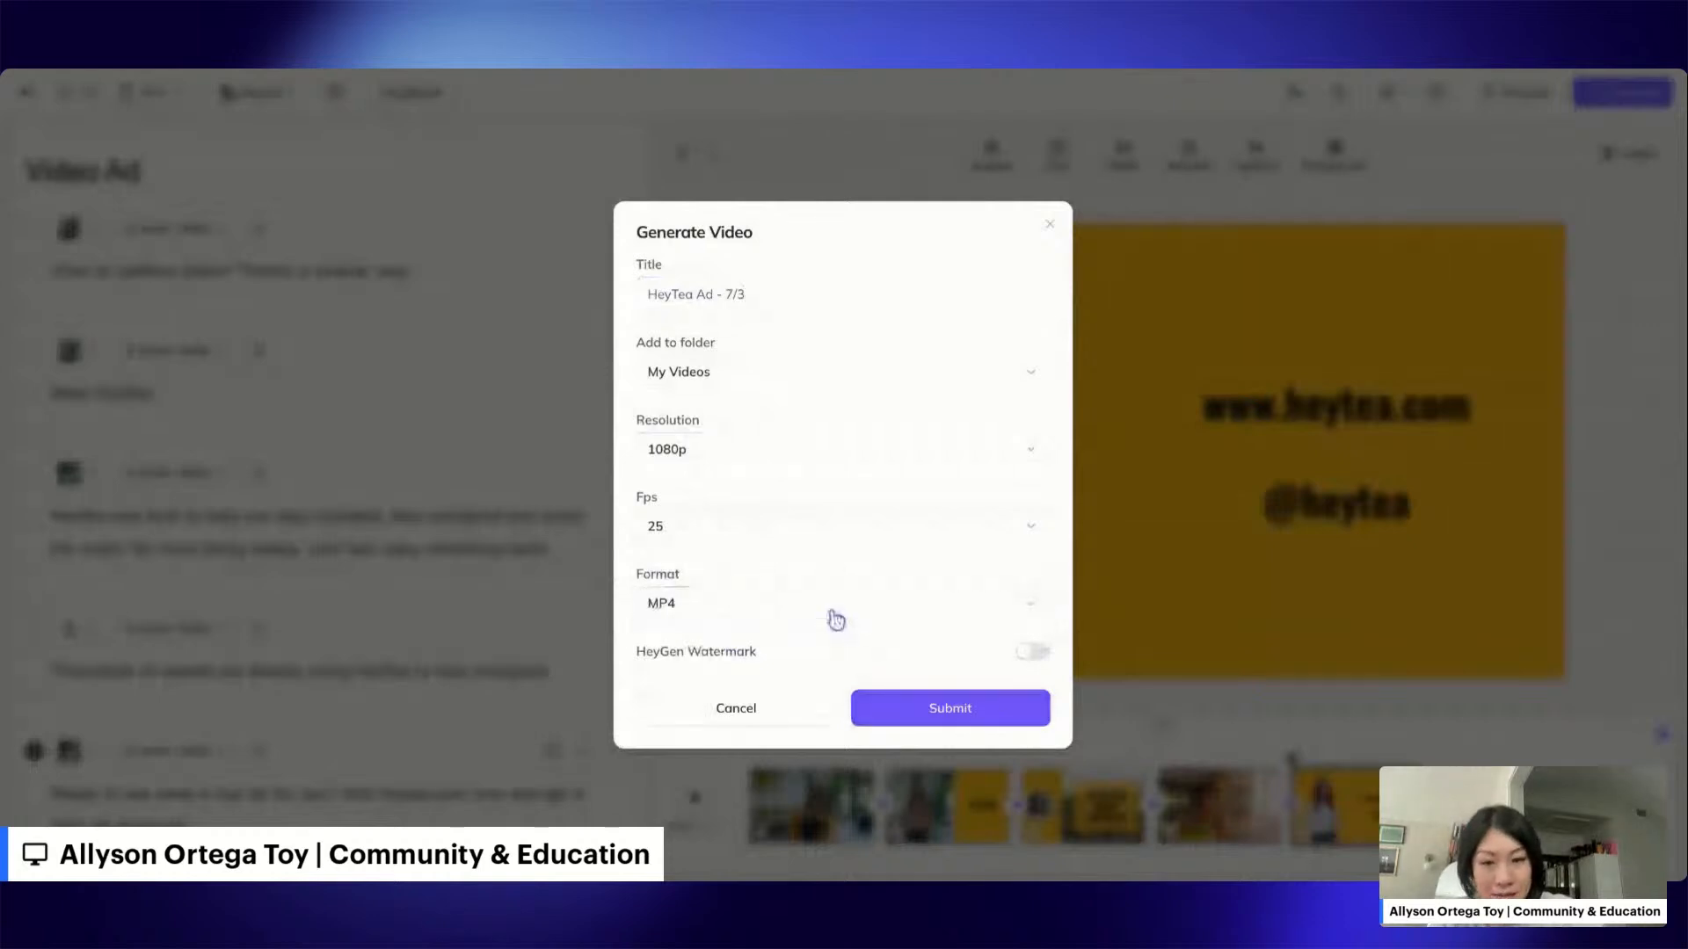
pyautogui.click(826, 378)
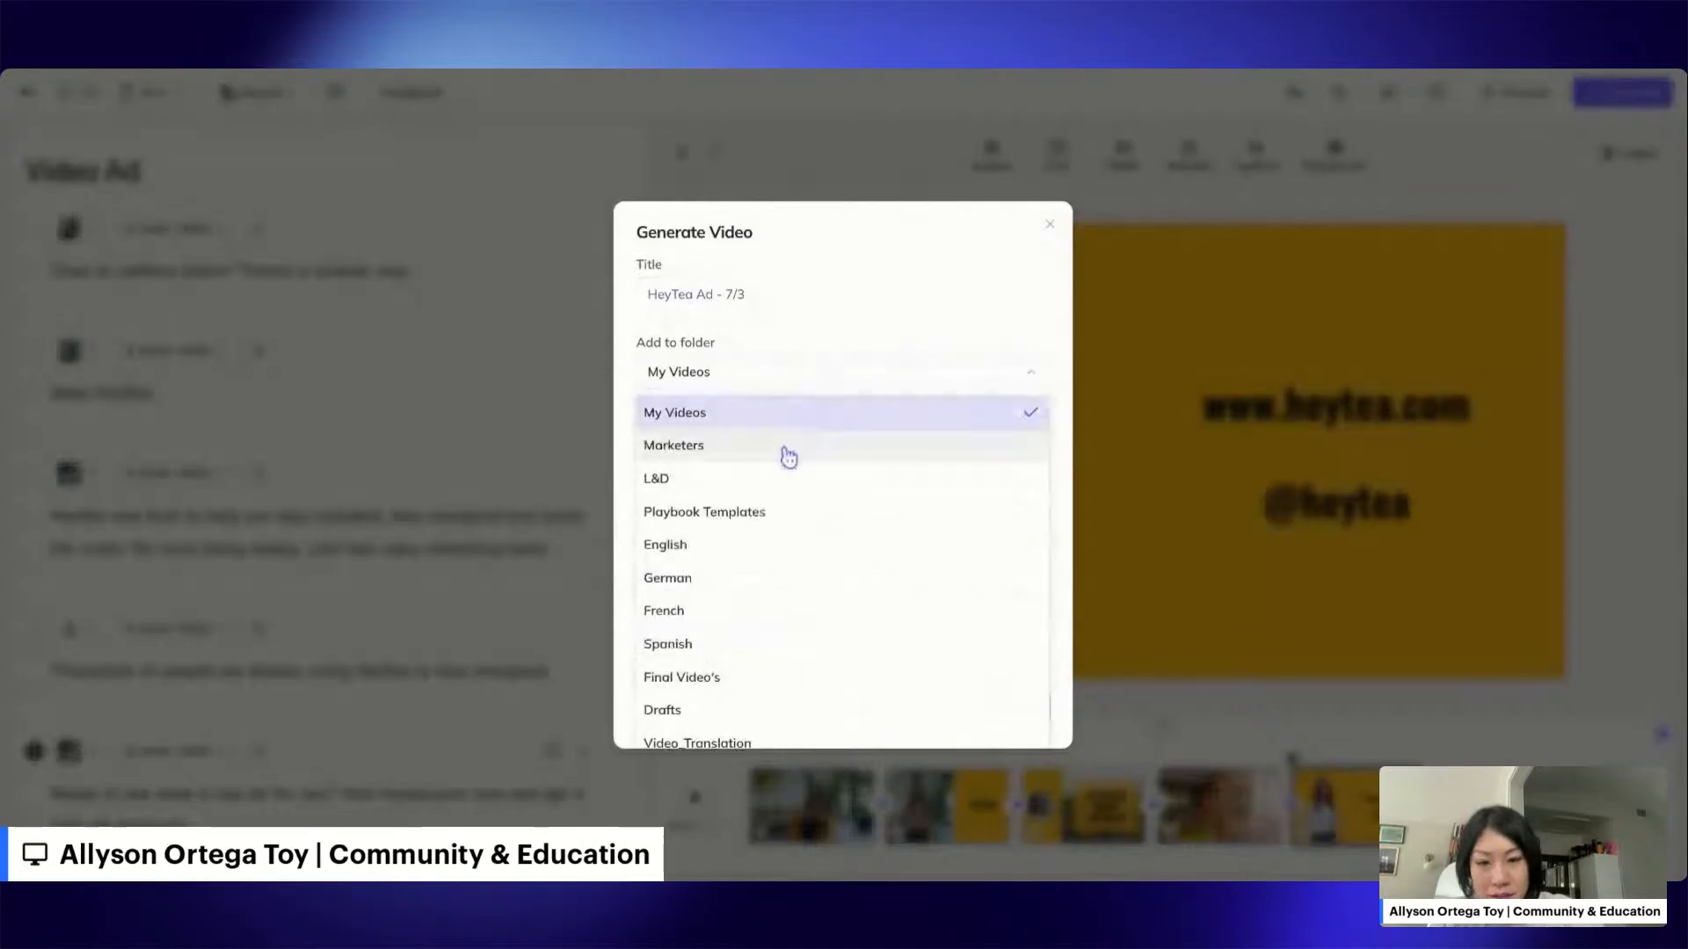
pyautogui.click(771, 383)
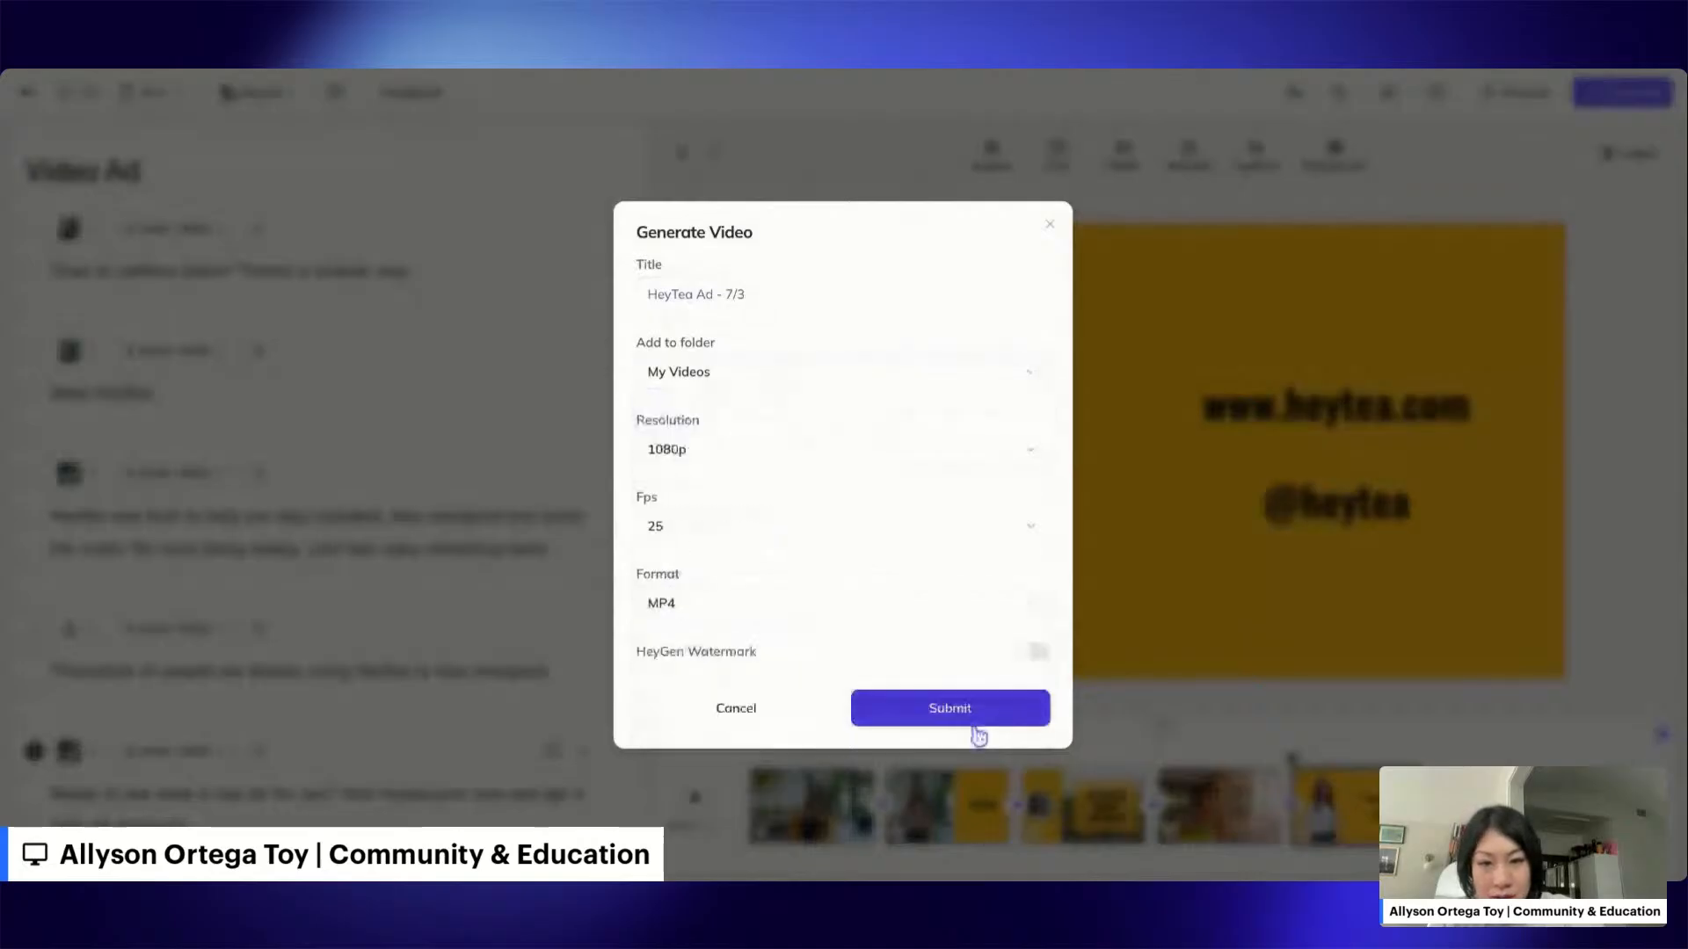
pyautogui.click(954, 711)
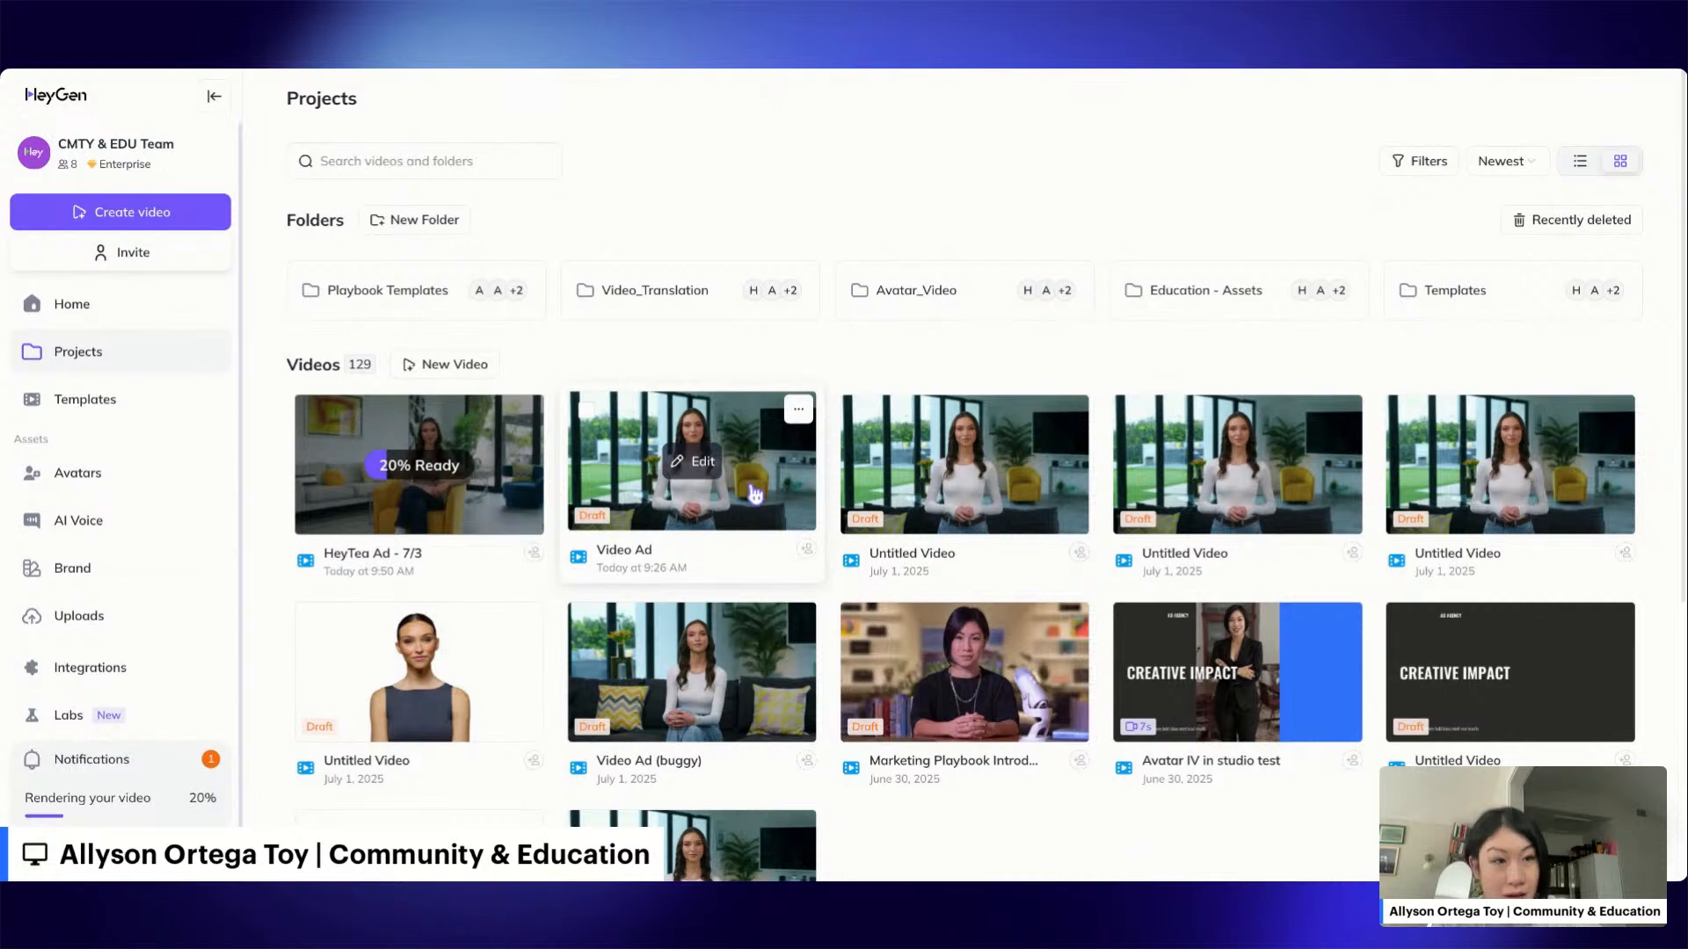
# Open the "Video Ad" draft from Projects and look through the shapes and frames offered as elements.
pyautogui.click(697, 465)
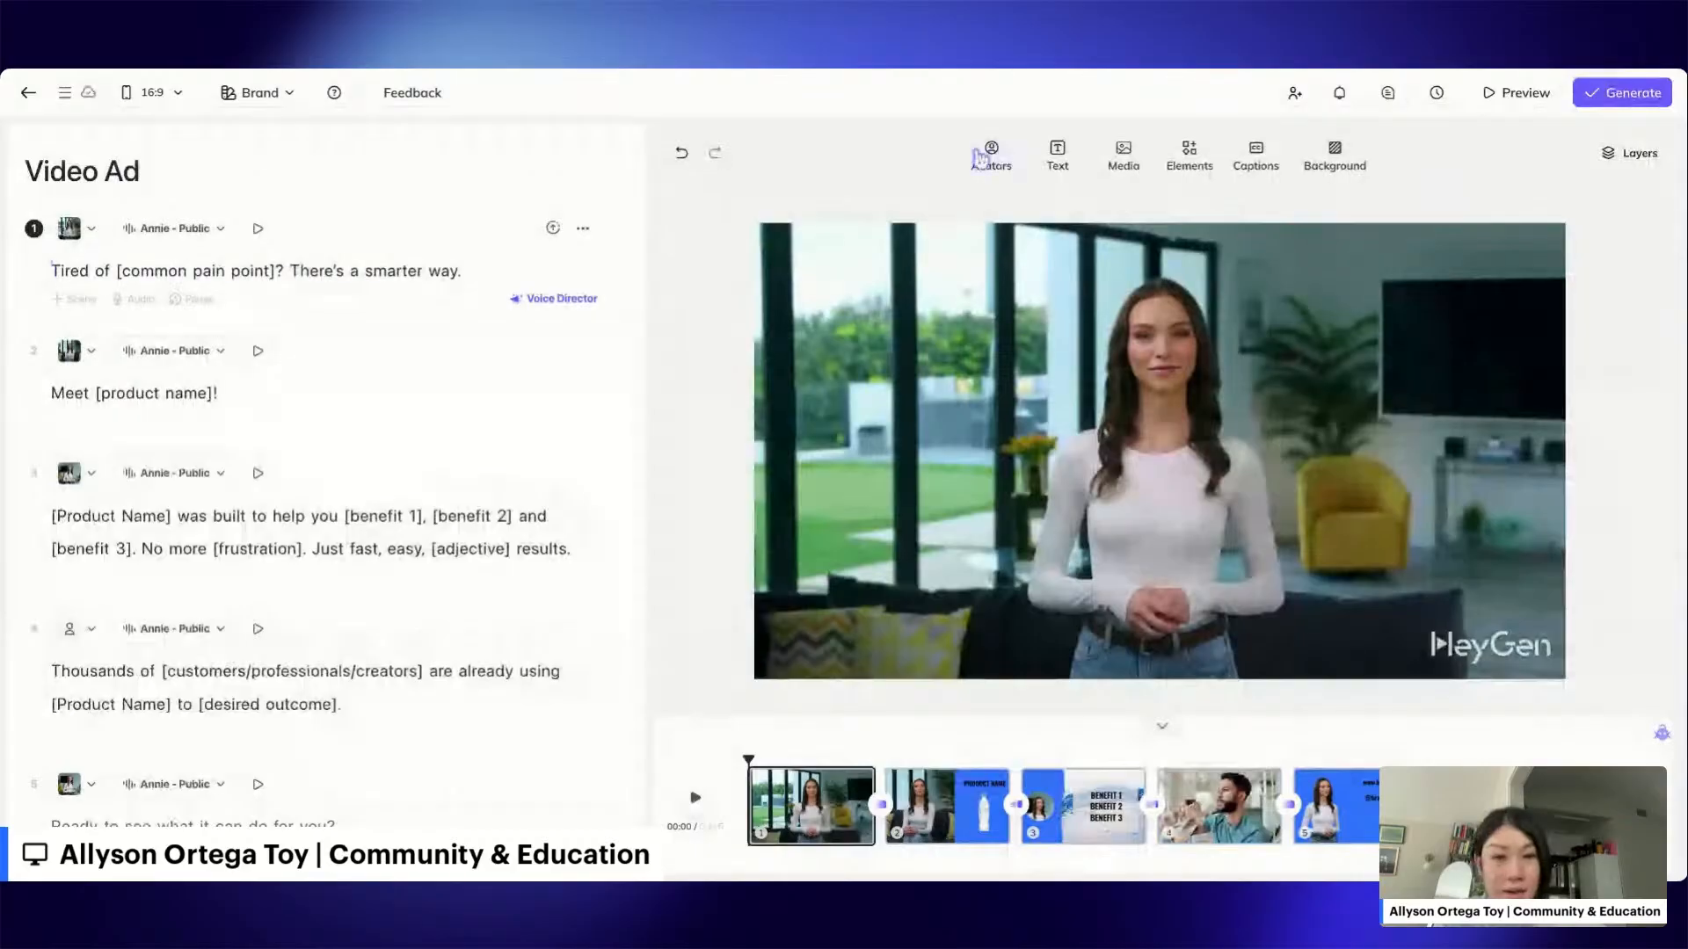
pyautogui.click(1217, 172)
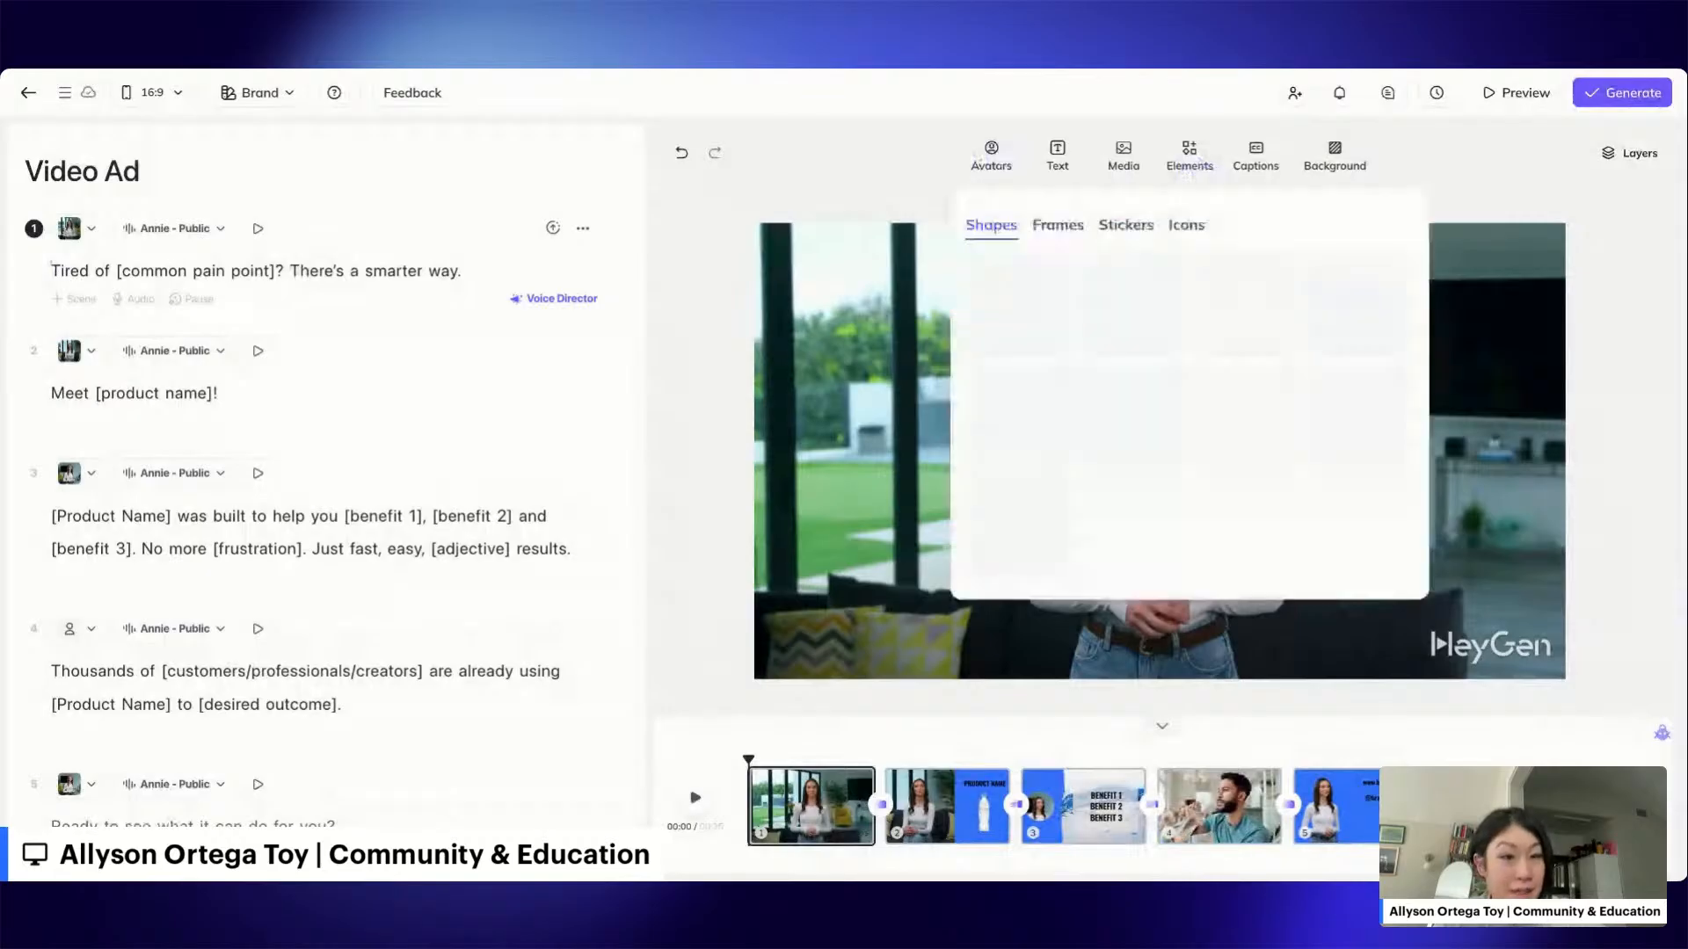
pyautogui.click(1064, 238)
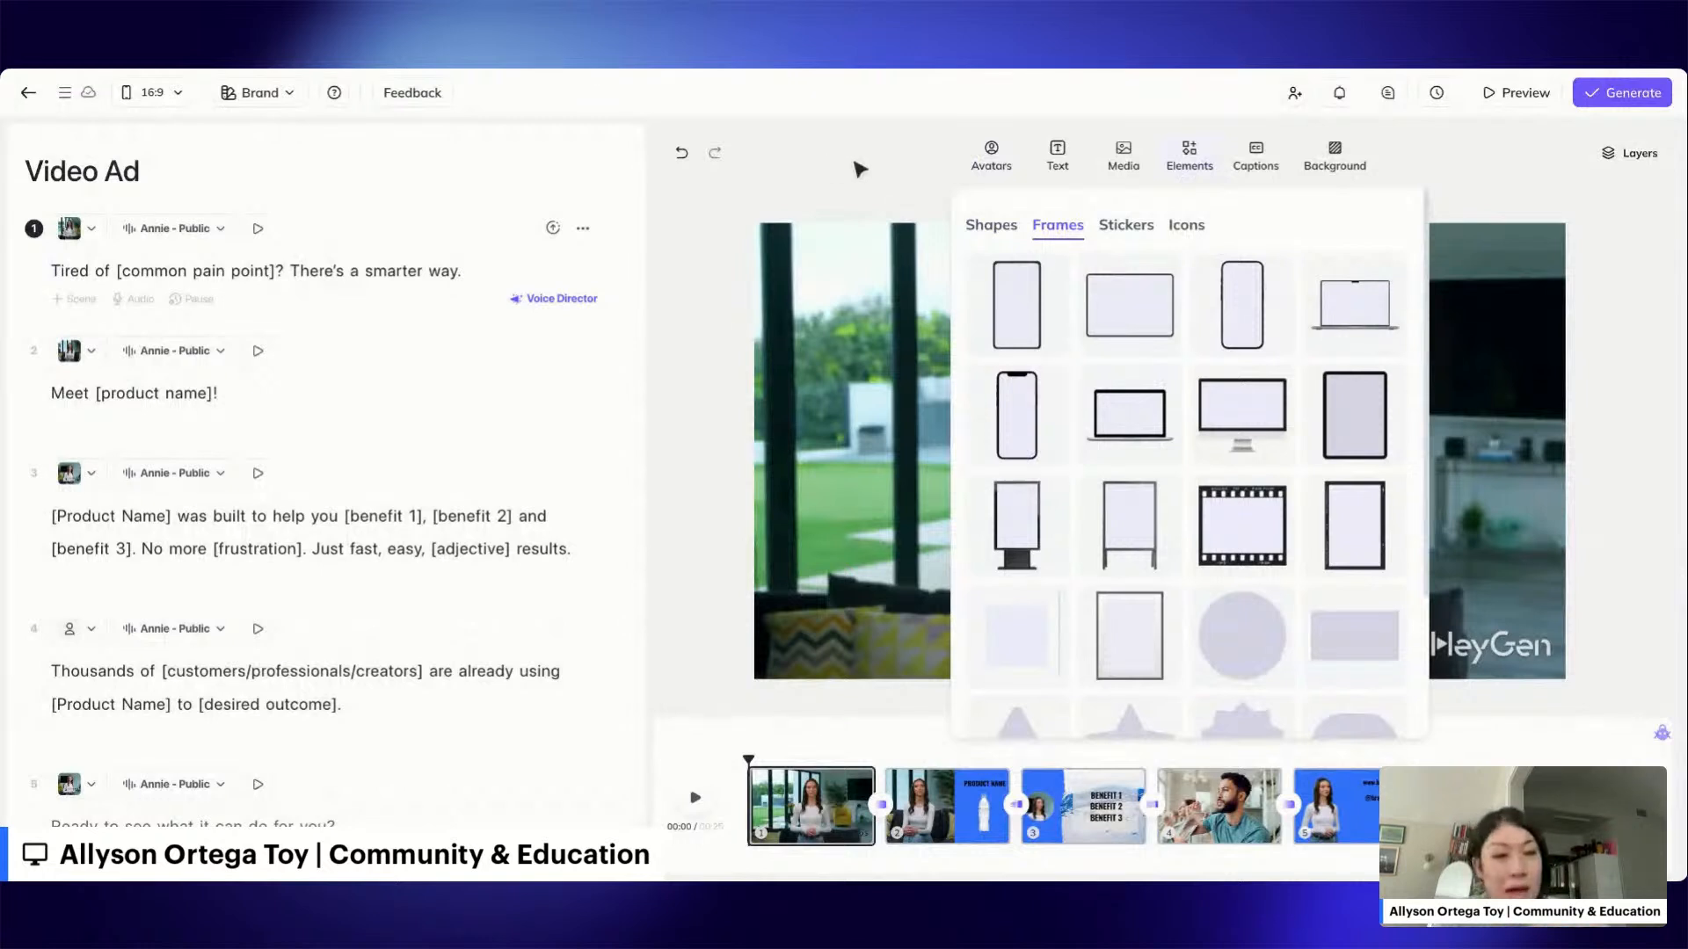
pyautogui.click(904, 169)
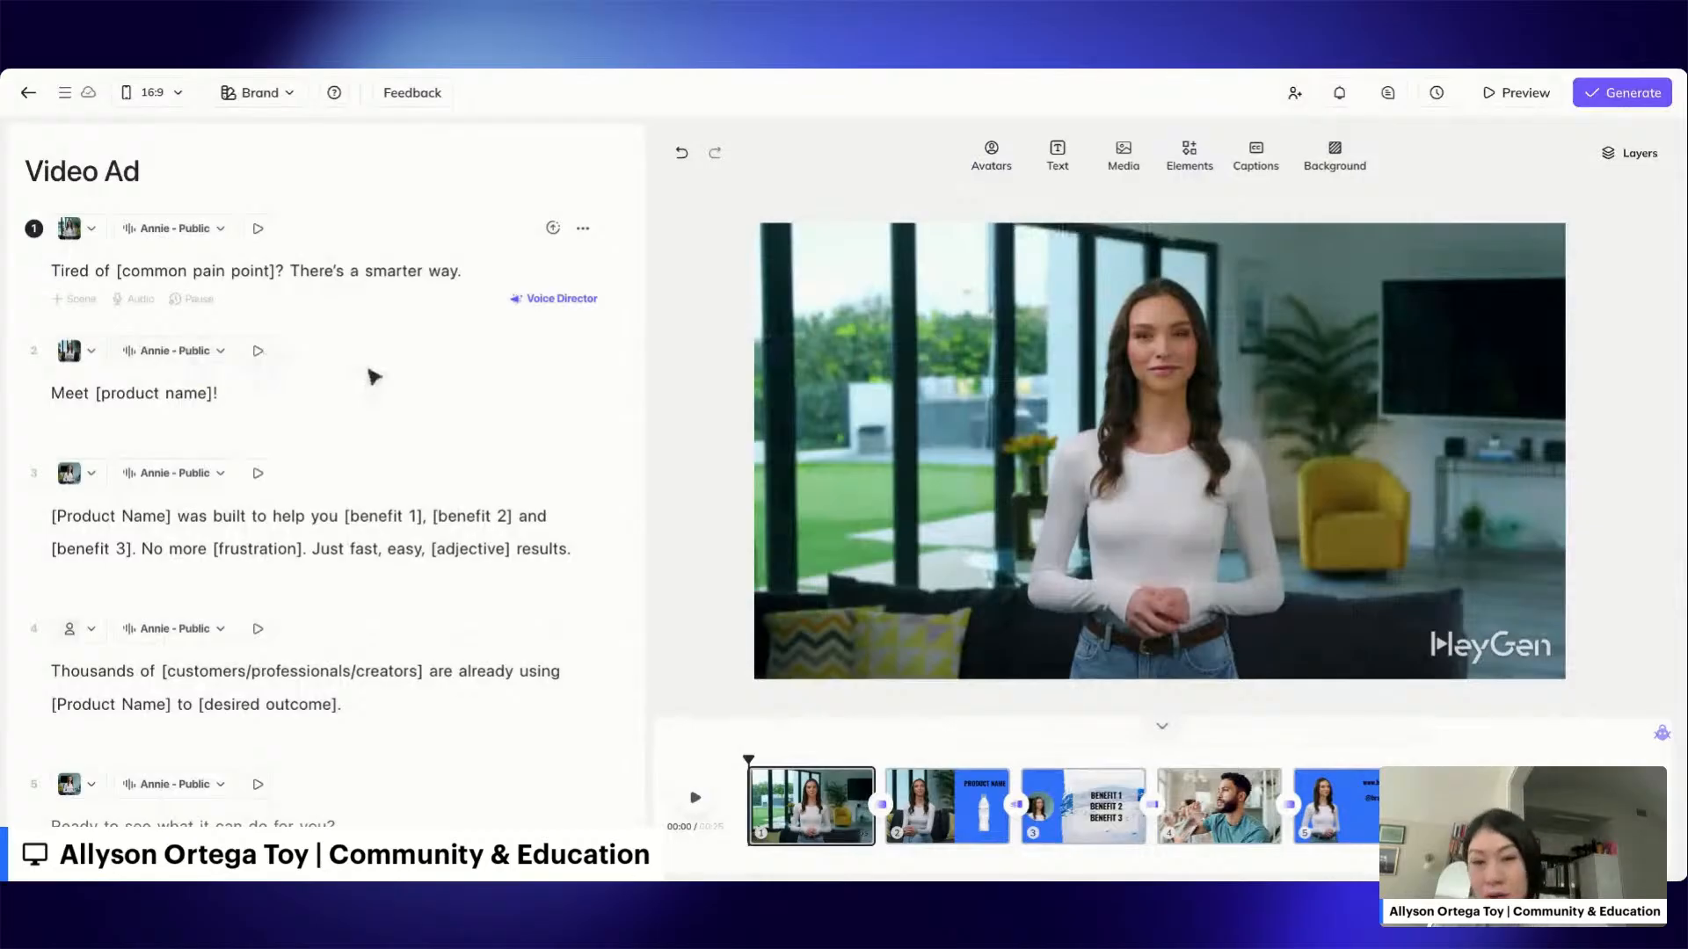
# Open the voice picker for scene 1 and look at My Voices and the HeyGen Library.
pyautogui.click(131, 275)
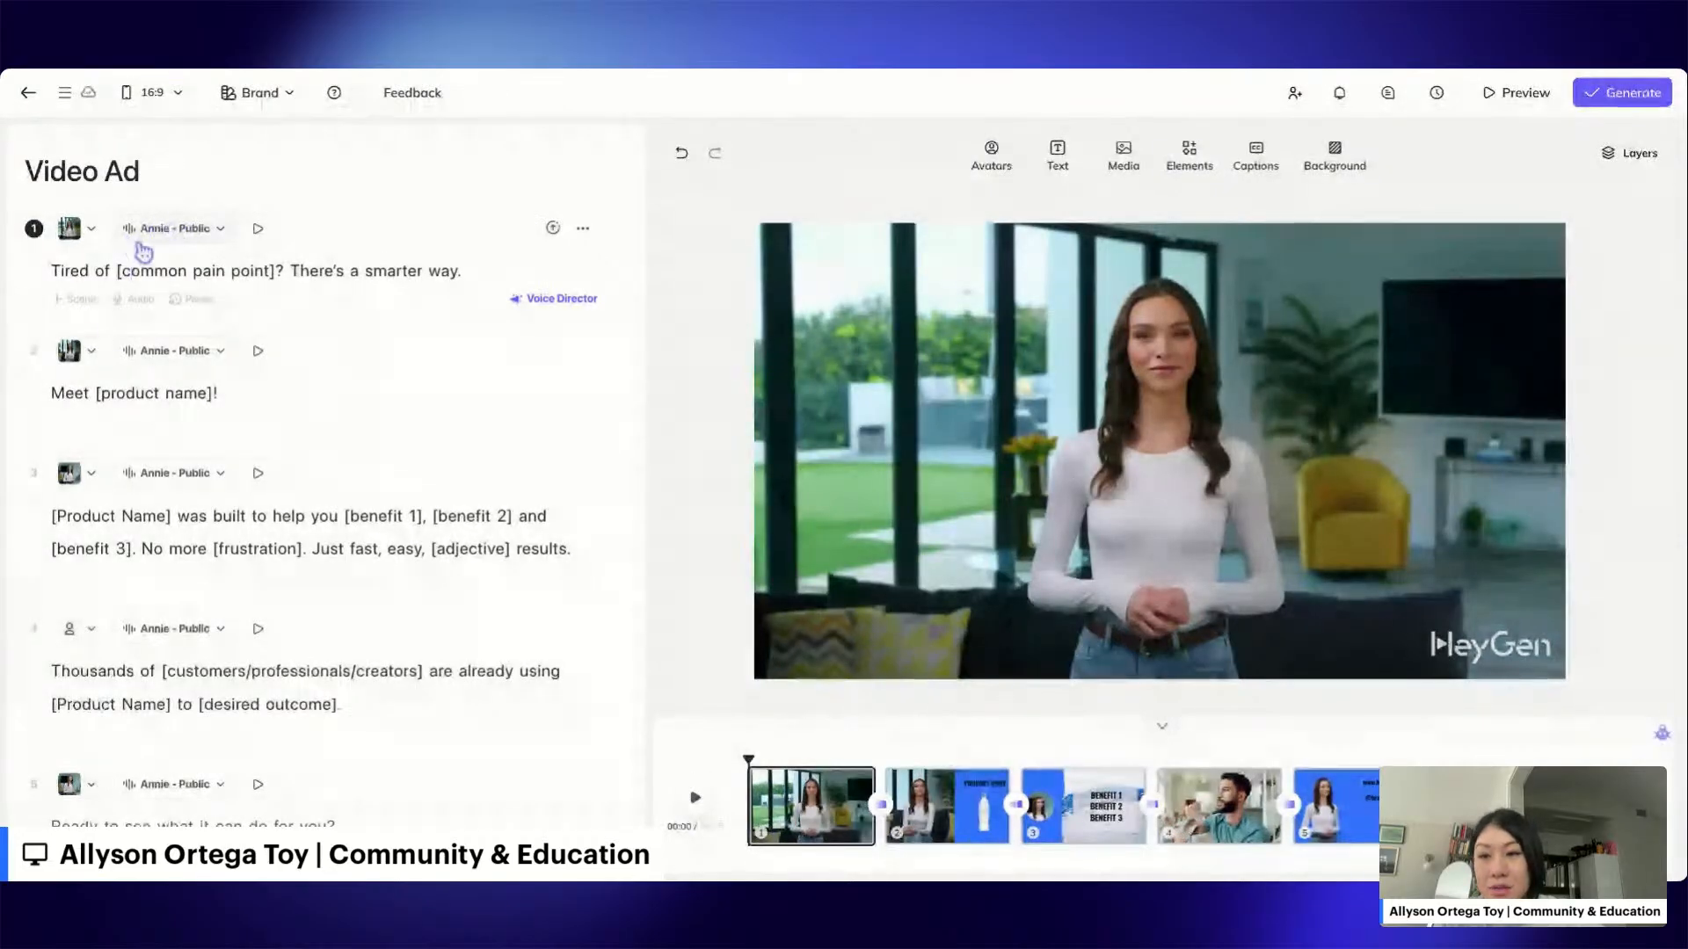
pyautogui.click(194, 235)
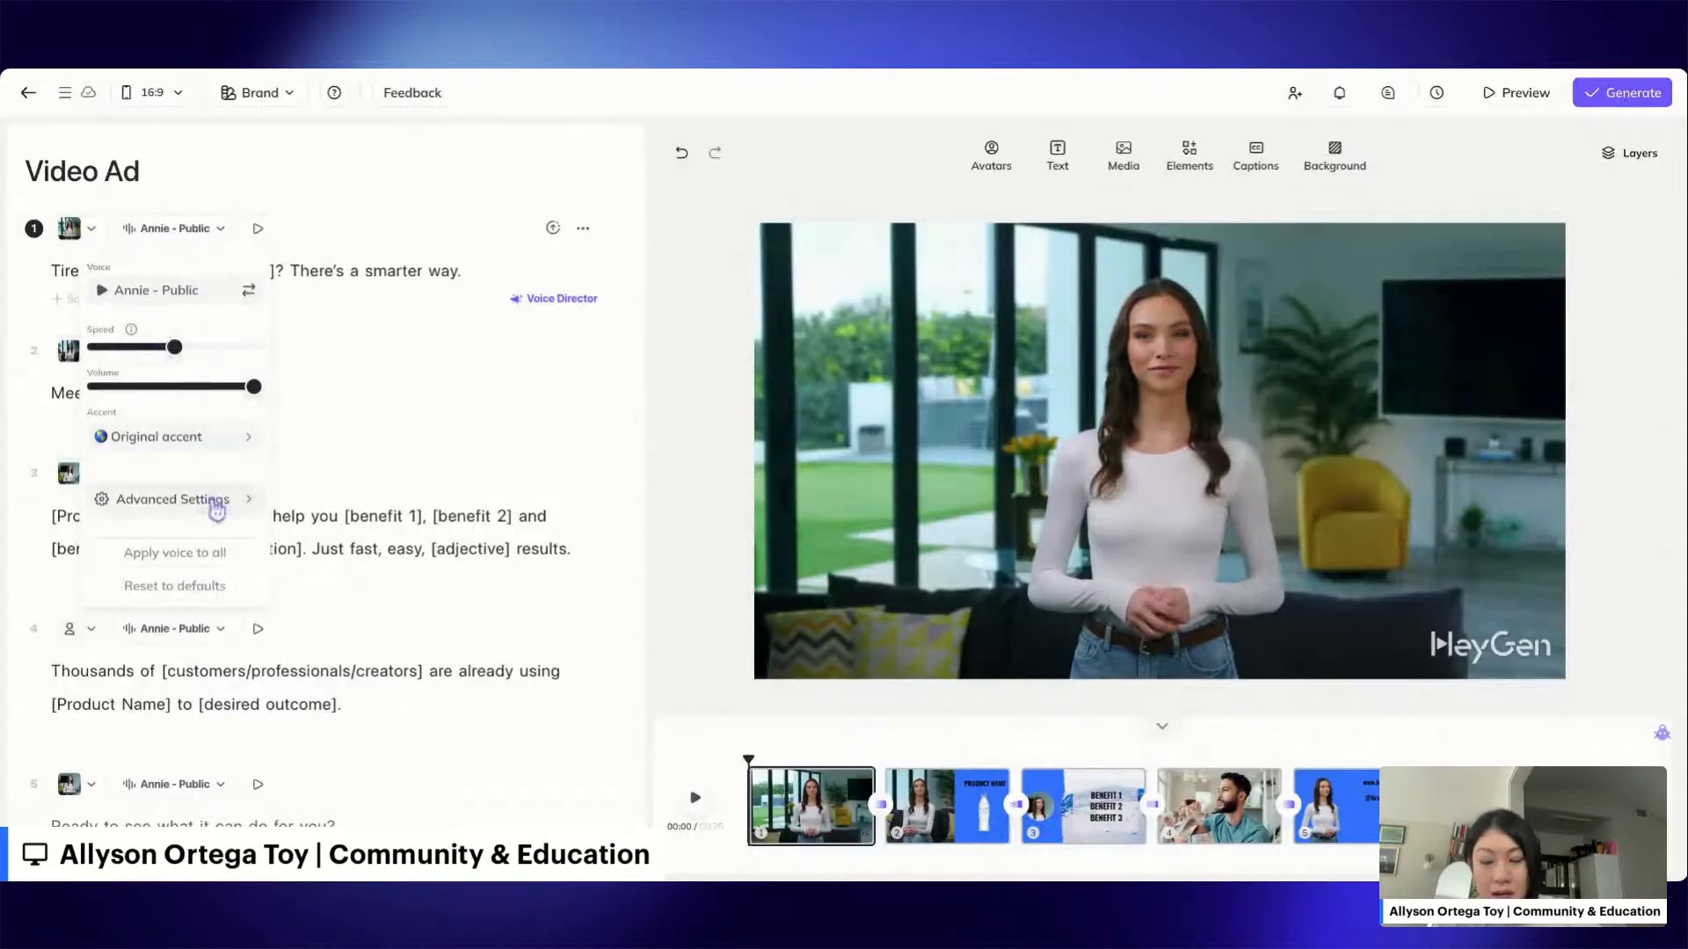
pyautogui.click(174, 291)
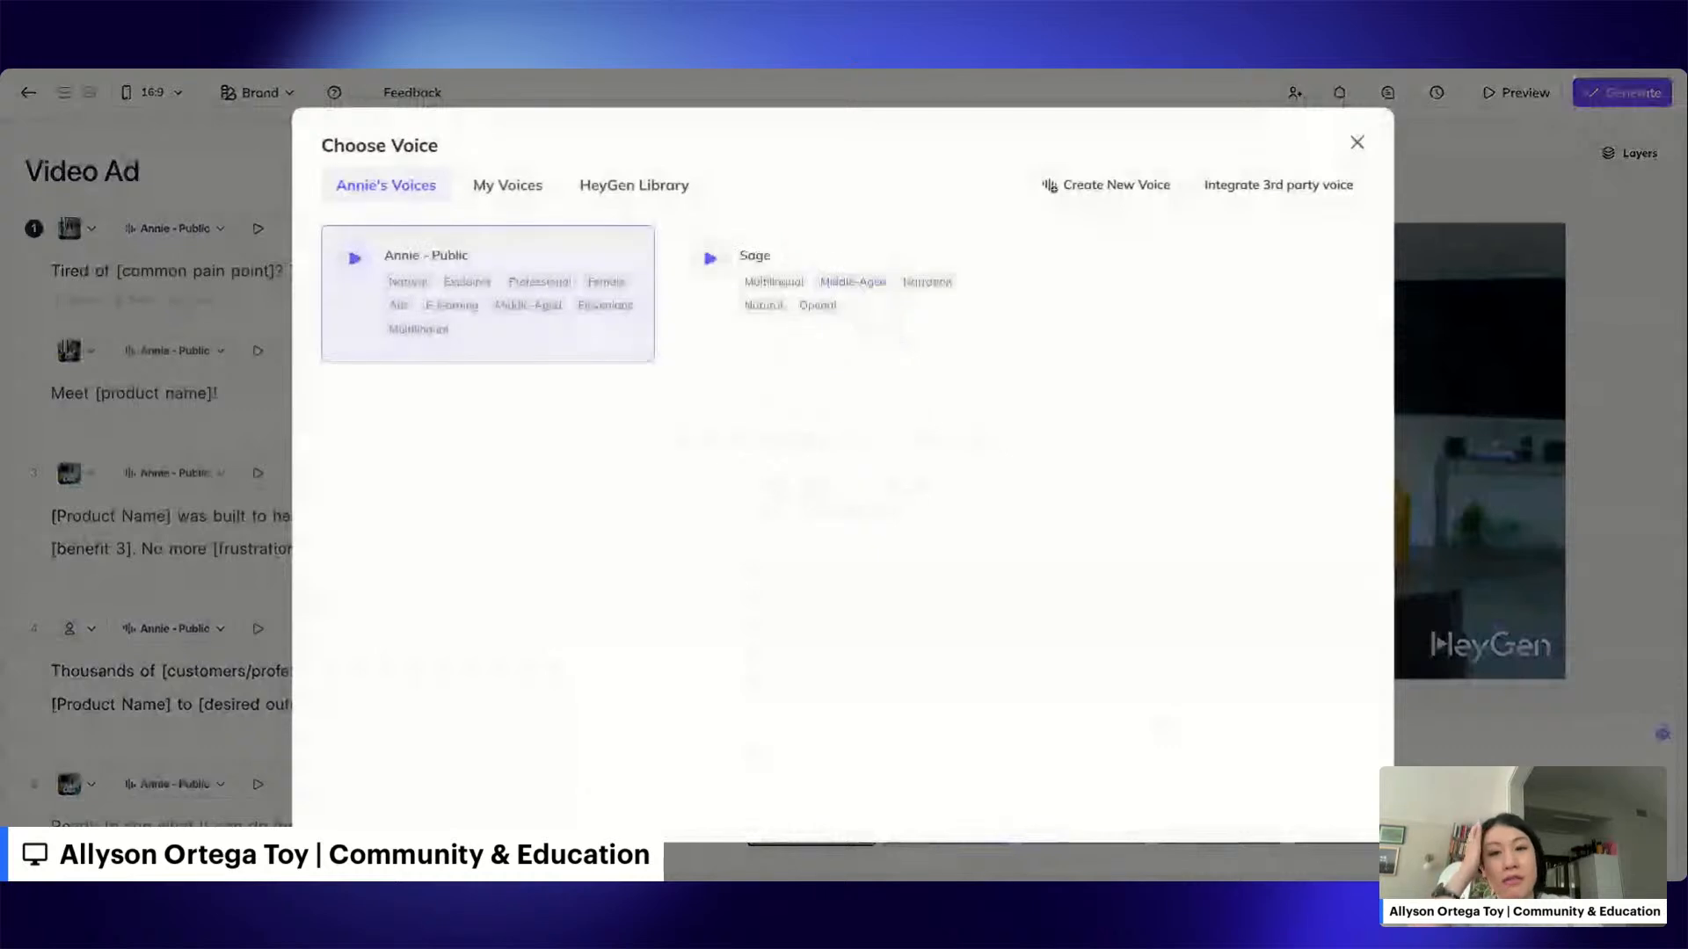
pyautogui.click(520, 197)
pyautogui.click(614, 194)
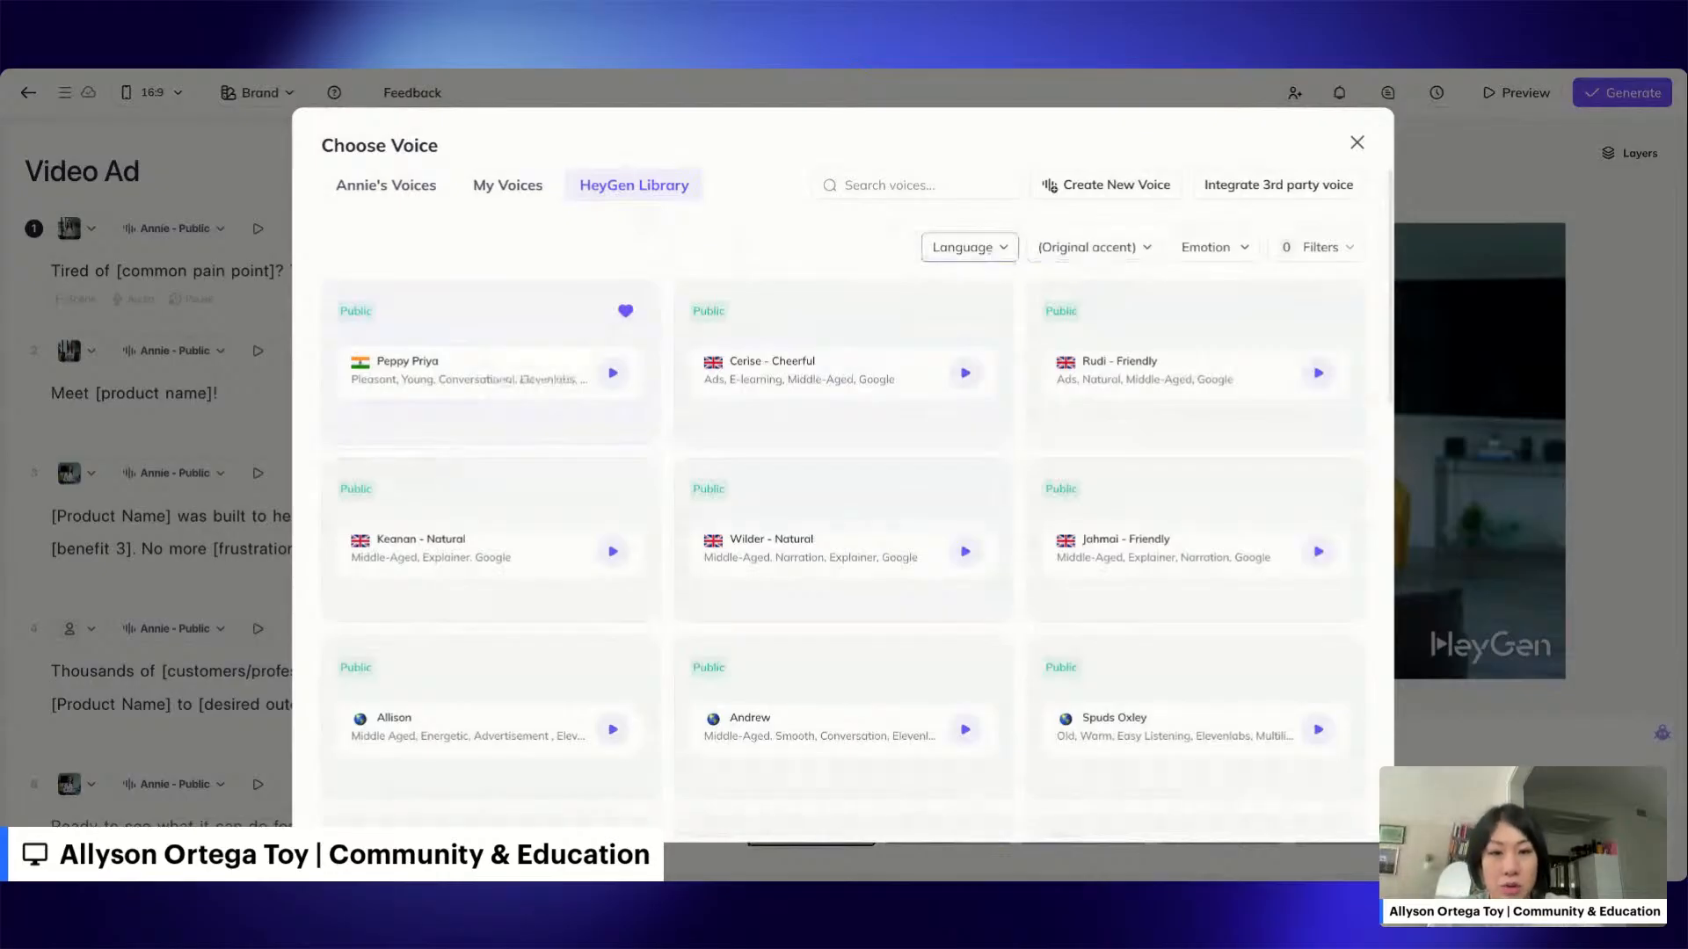
# Filter the voice library by English, examine the language and accent choices, and close the picker without changing the voice.
pyautogui.click(969, 248)
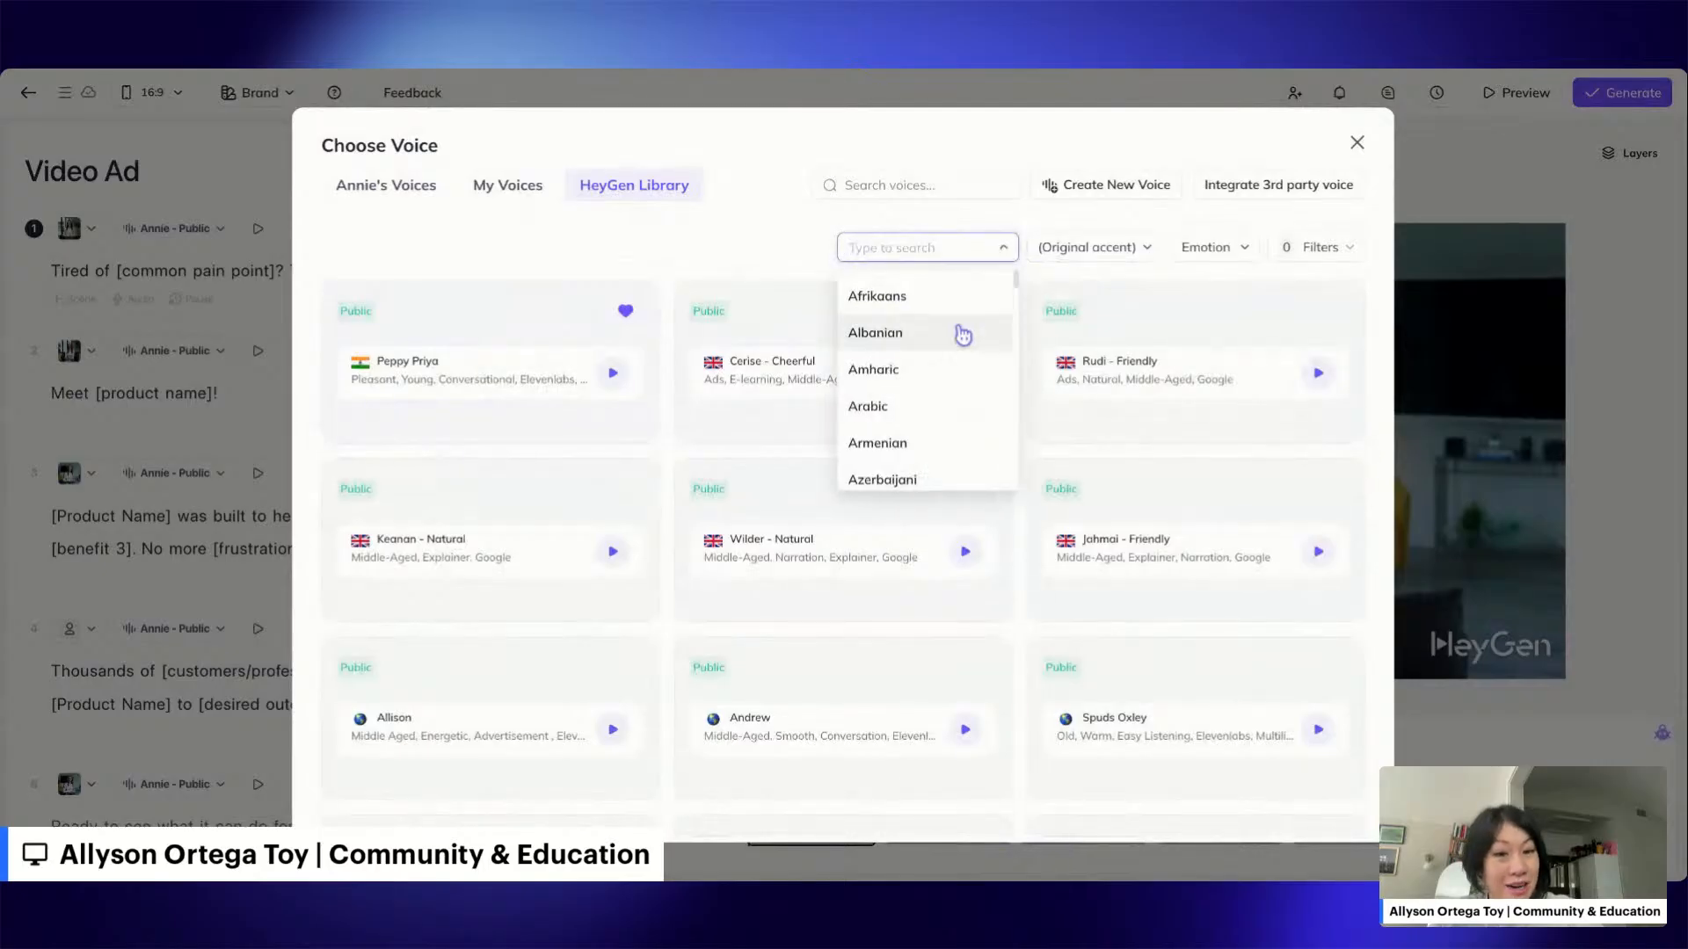
pyautogui.scroll(-4, 953, 387)
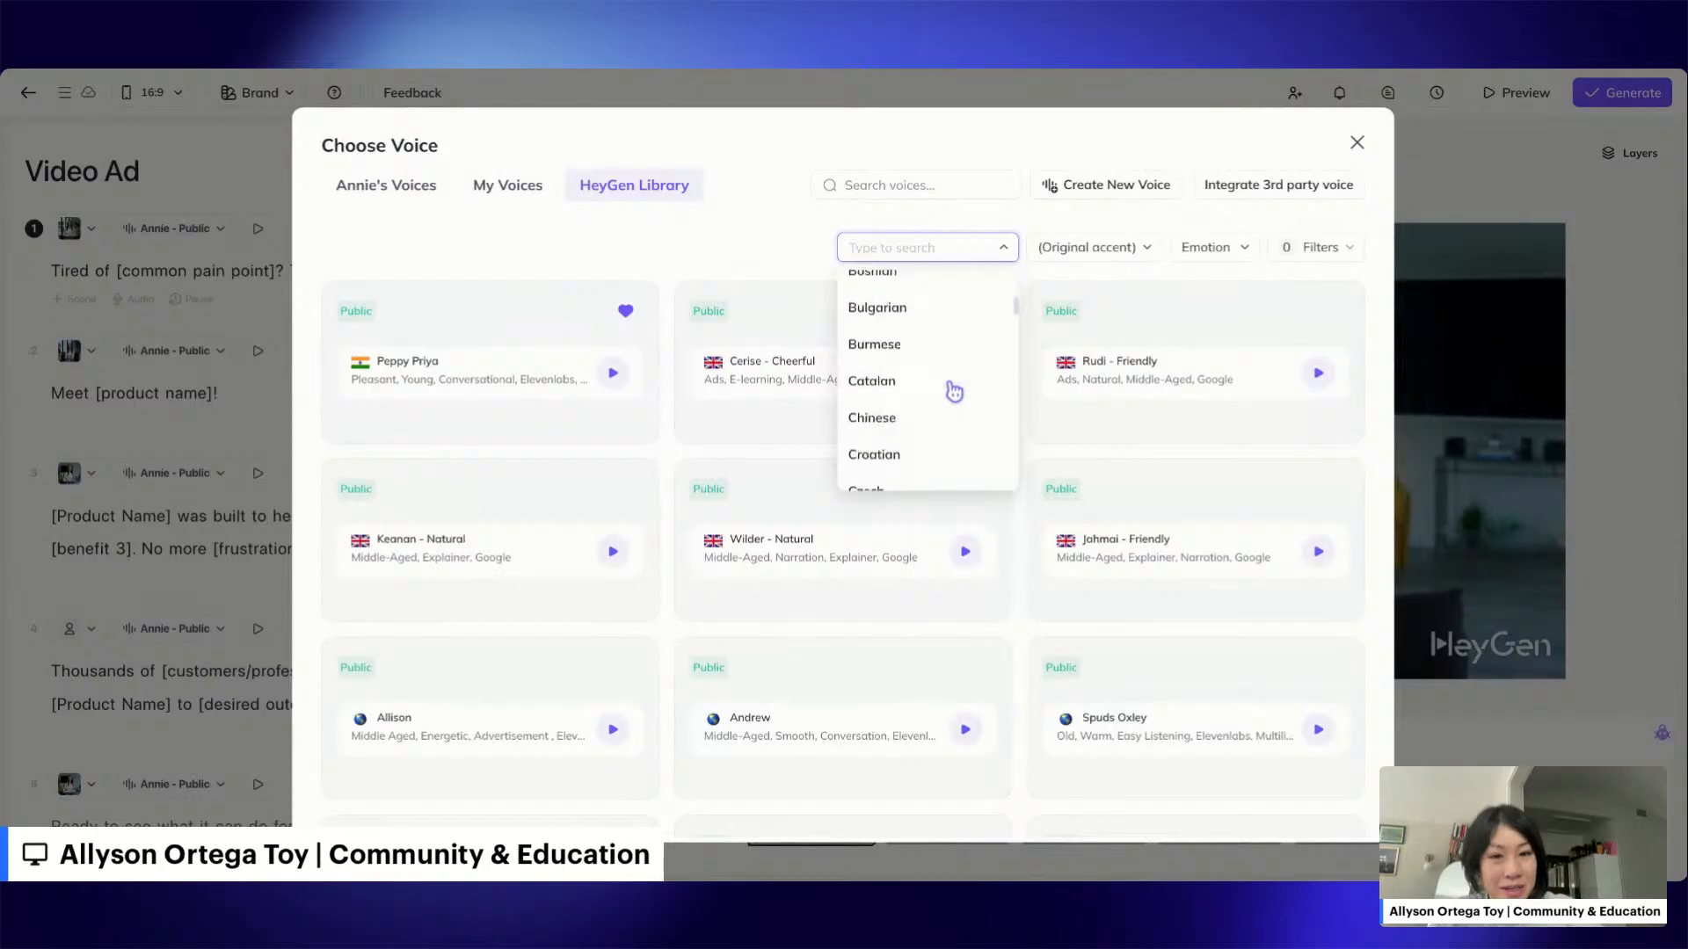
pyautogui.scroll(2, 953, 388)
pyautogui.scroll(2, 953, 391)
pyautogui.click(783, 256)
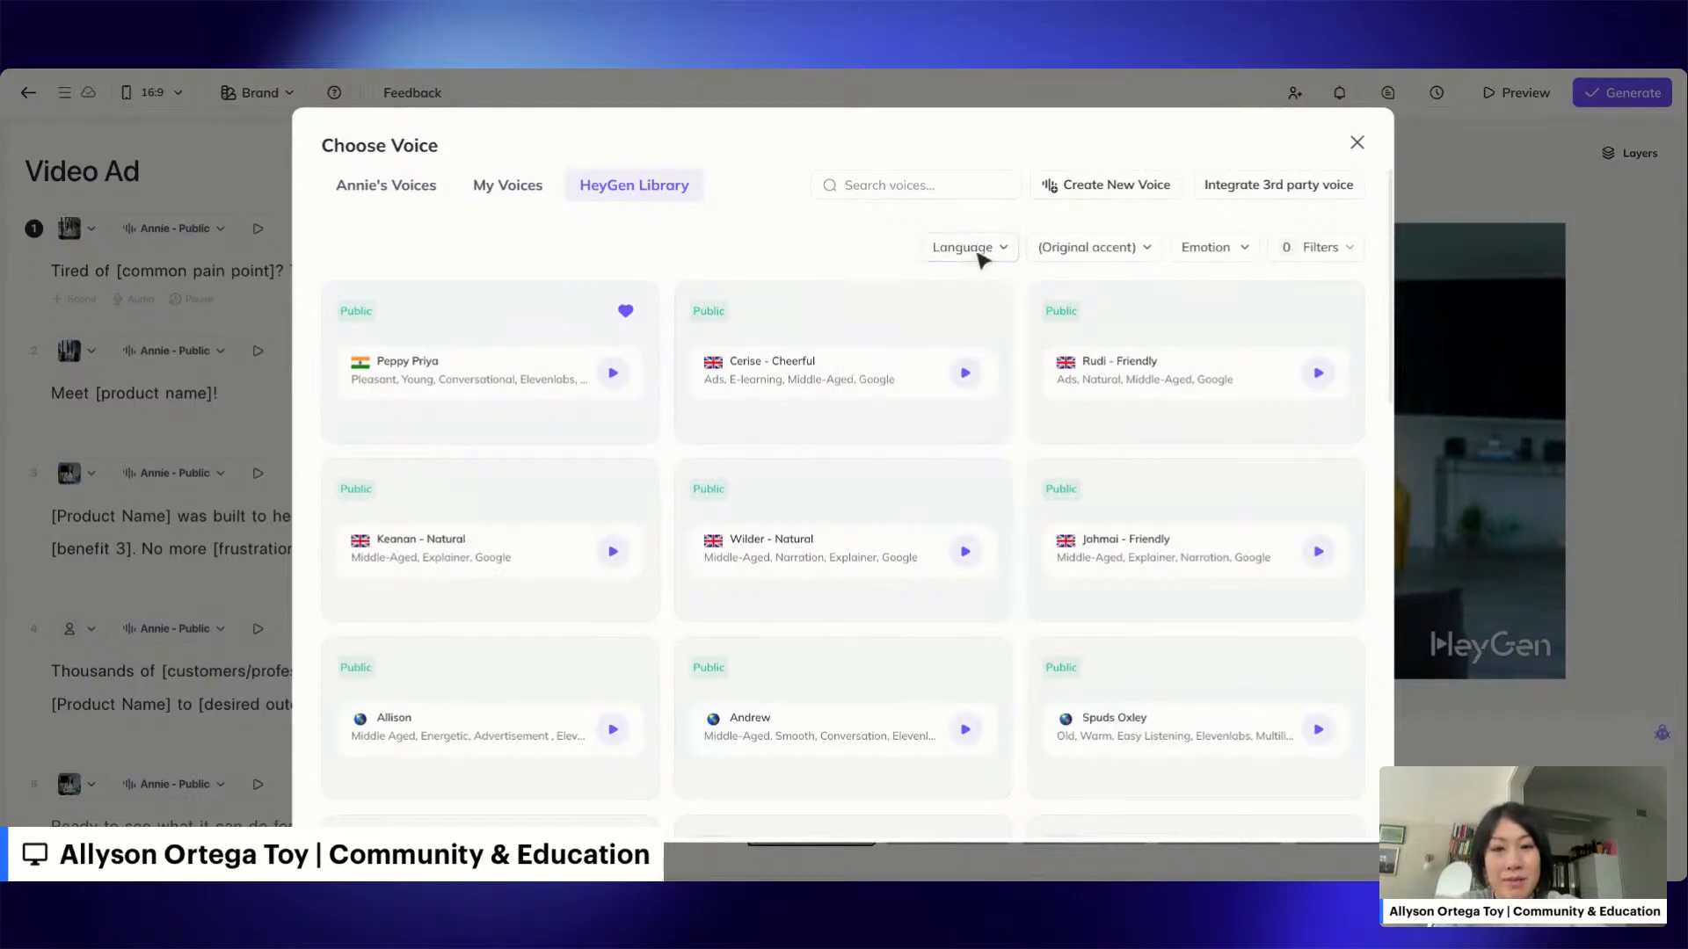
pyautogui.click(974, 256)
pyautogui.click(884, 307)
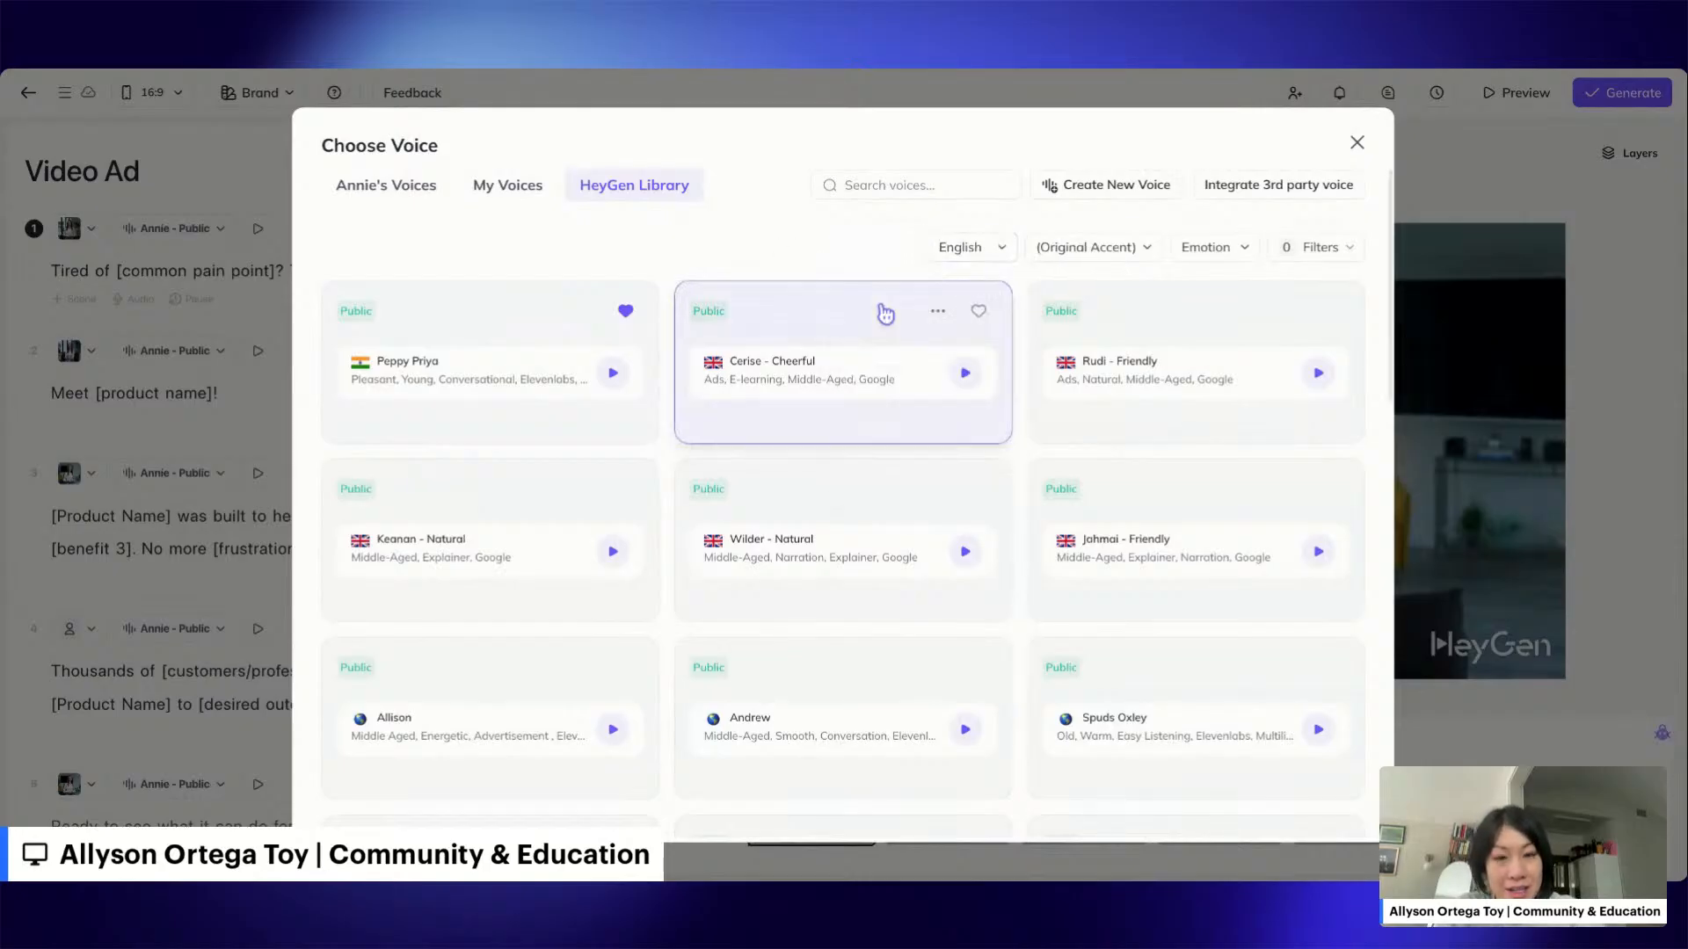
pyautogui.click(1082, 257)
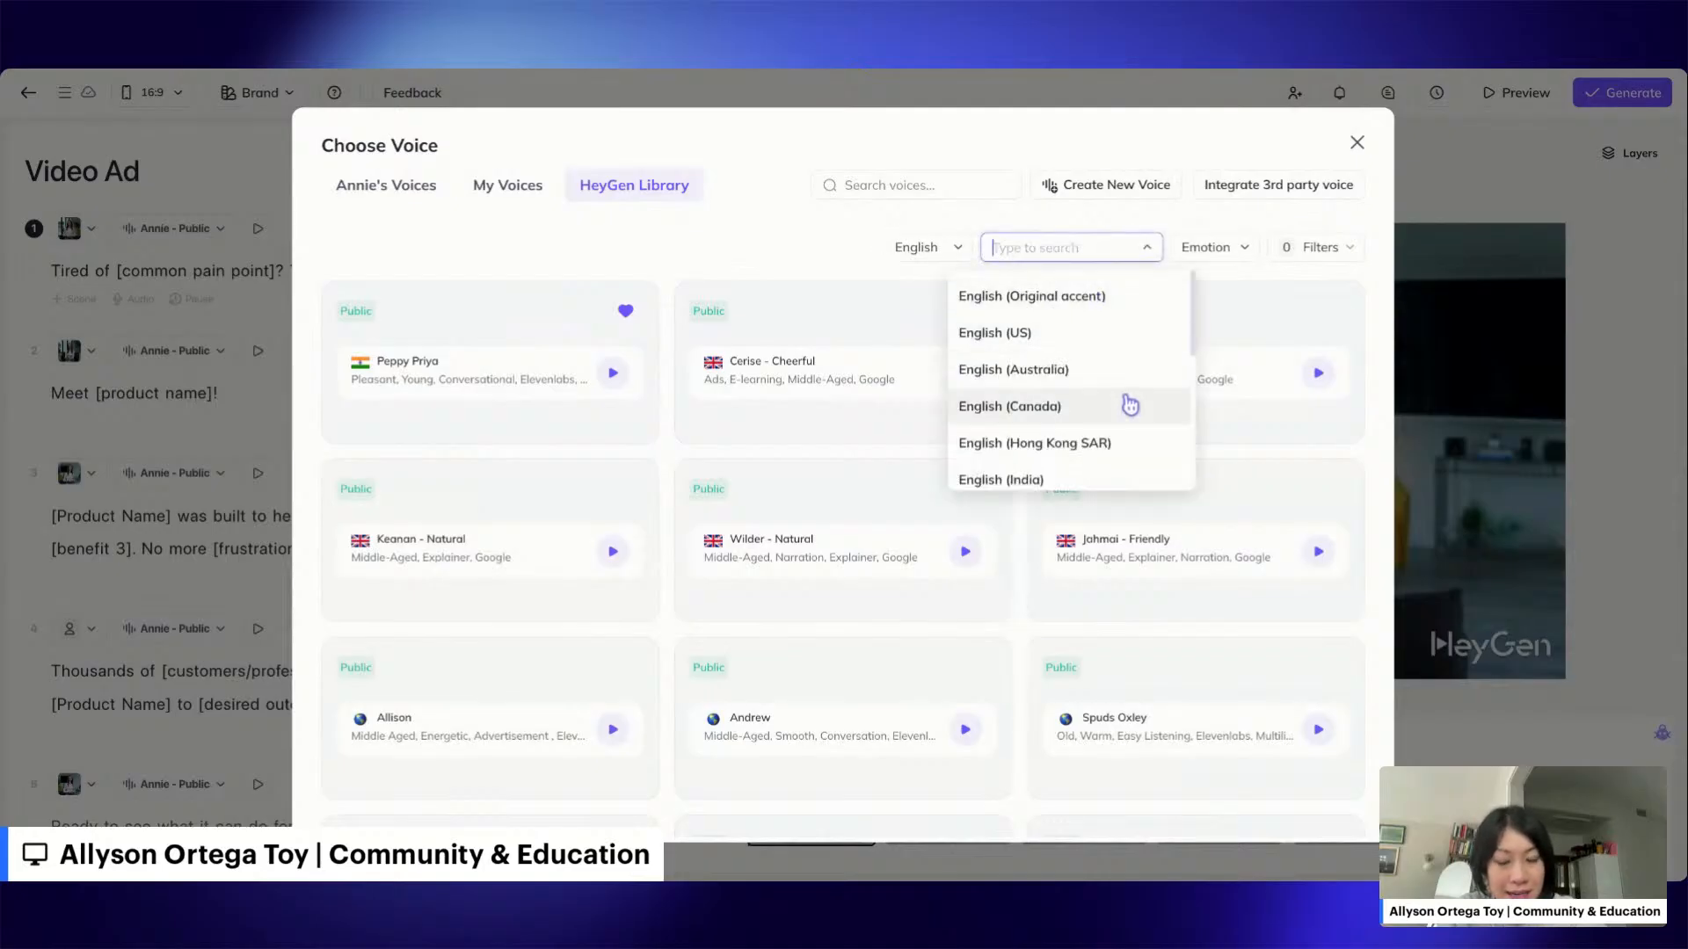
pyautogui.scroll(-3, 1127, 399)
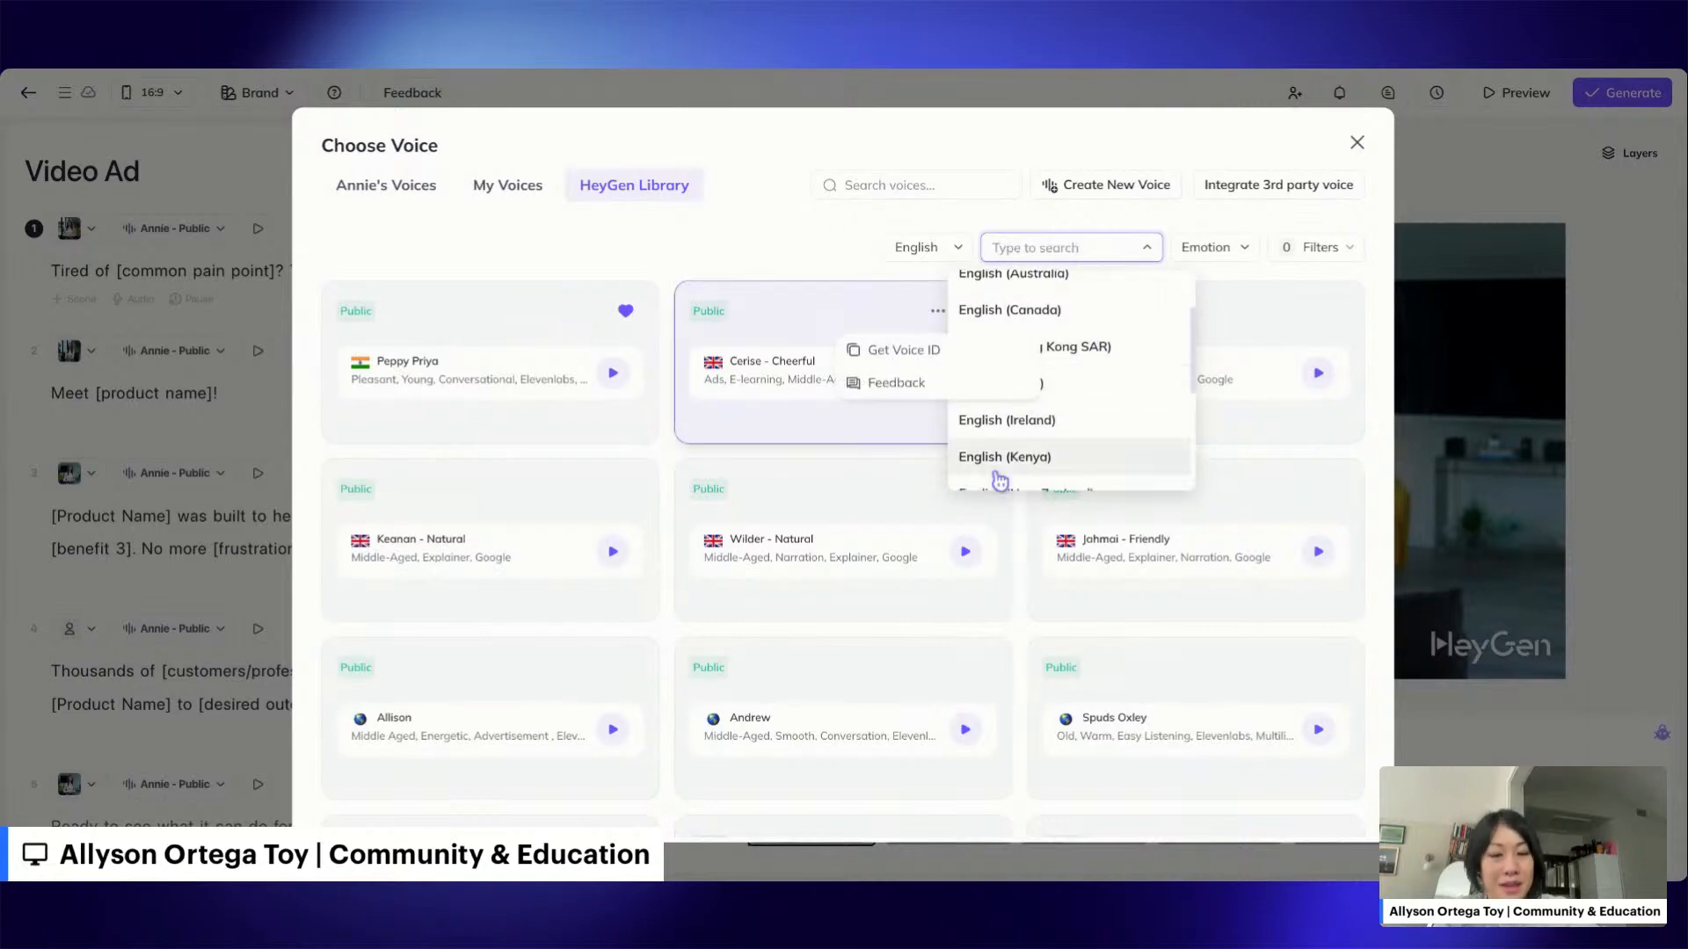
pyautogui.click(804, 259)
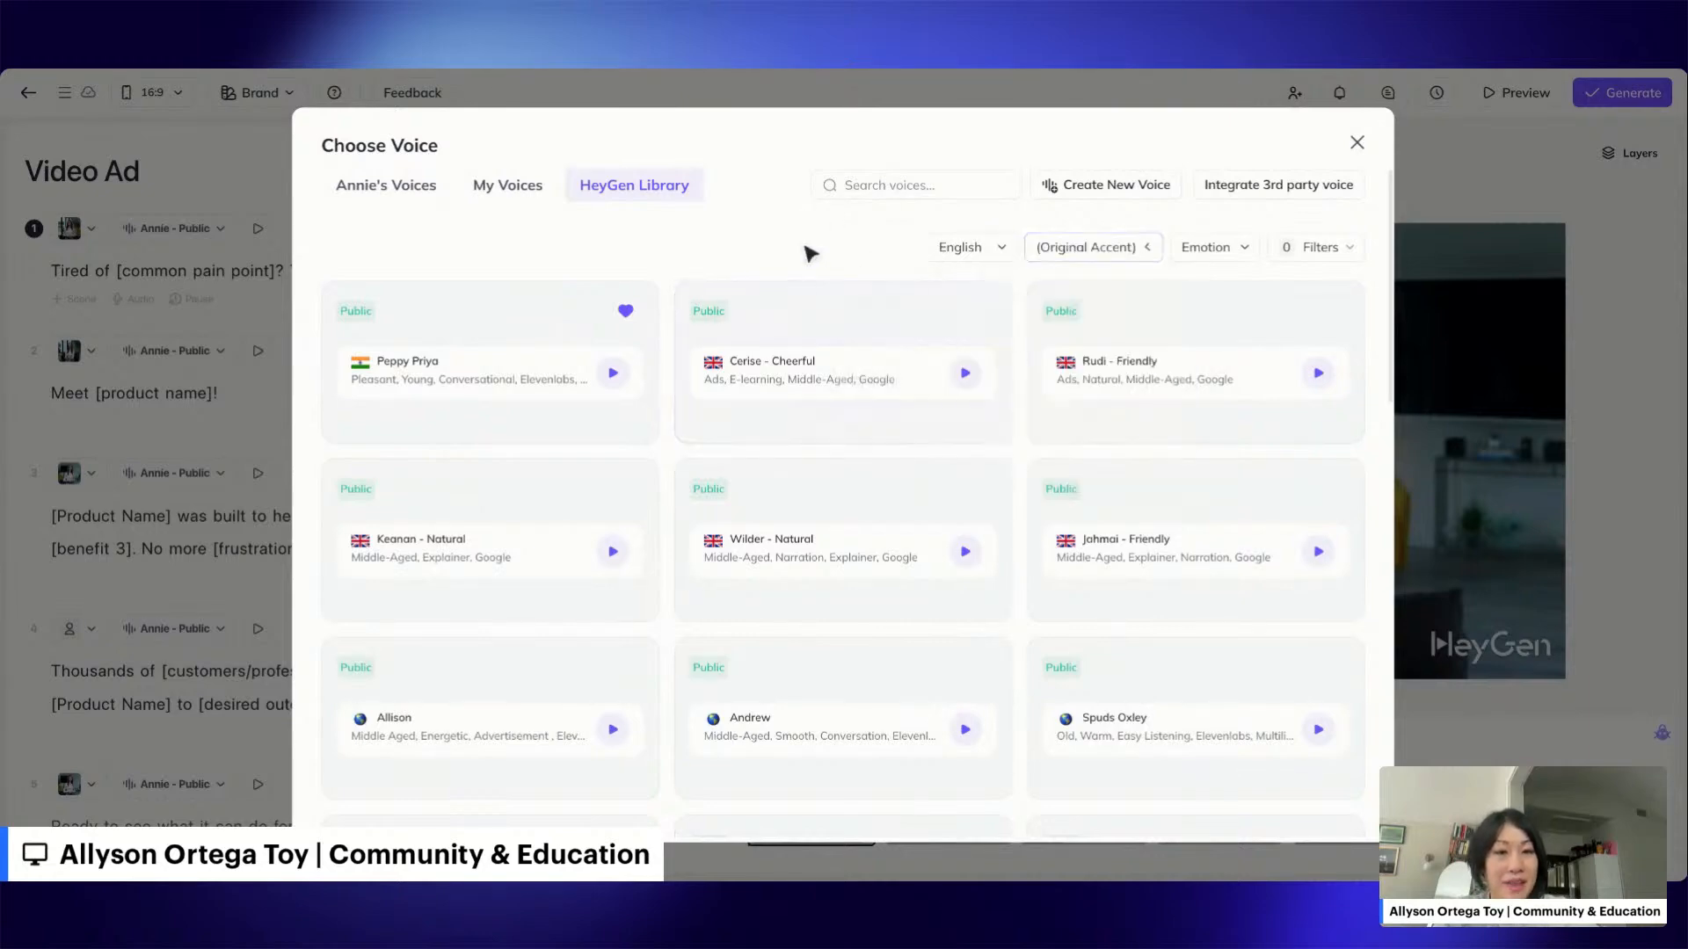
pyautogui.click(1356, 142)
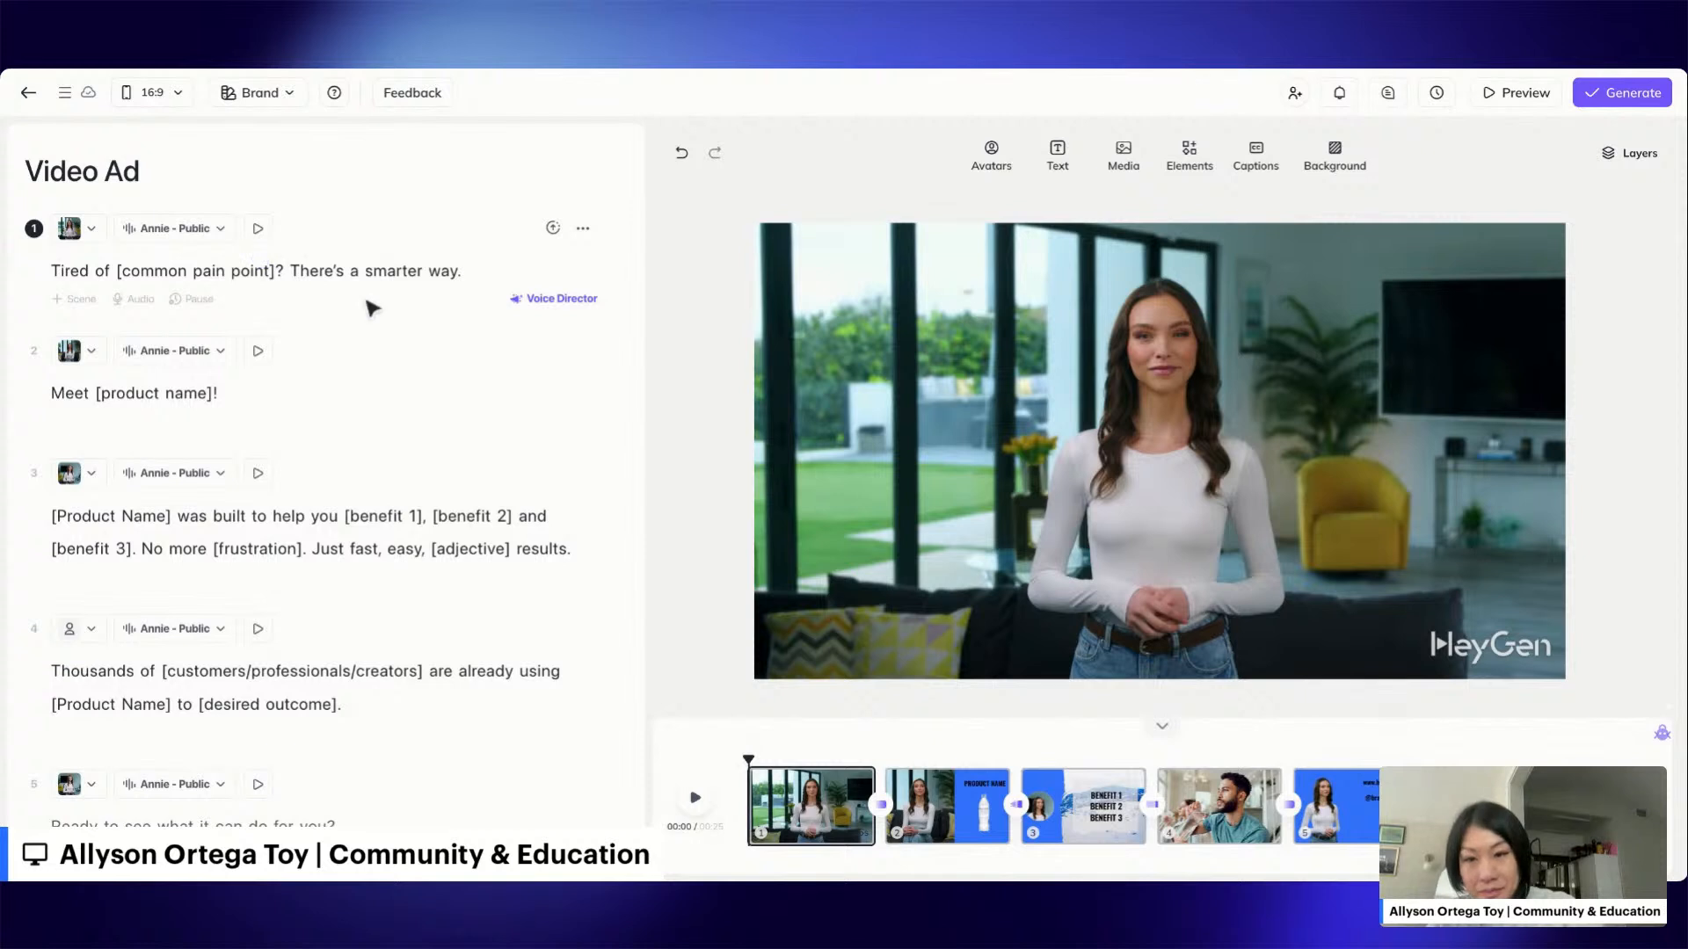
# Examine the Voice Director delivery styles for scene 1, close them unapplied and return to Projects.
pyautogui.click(566, 305)
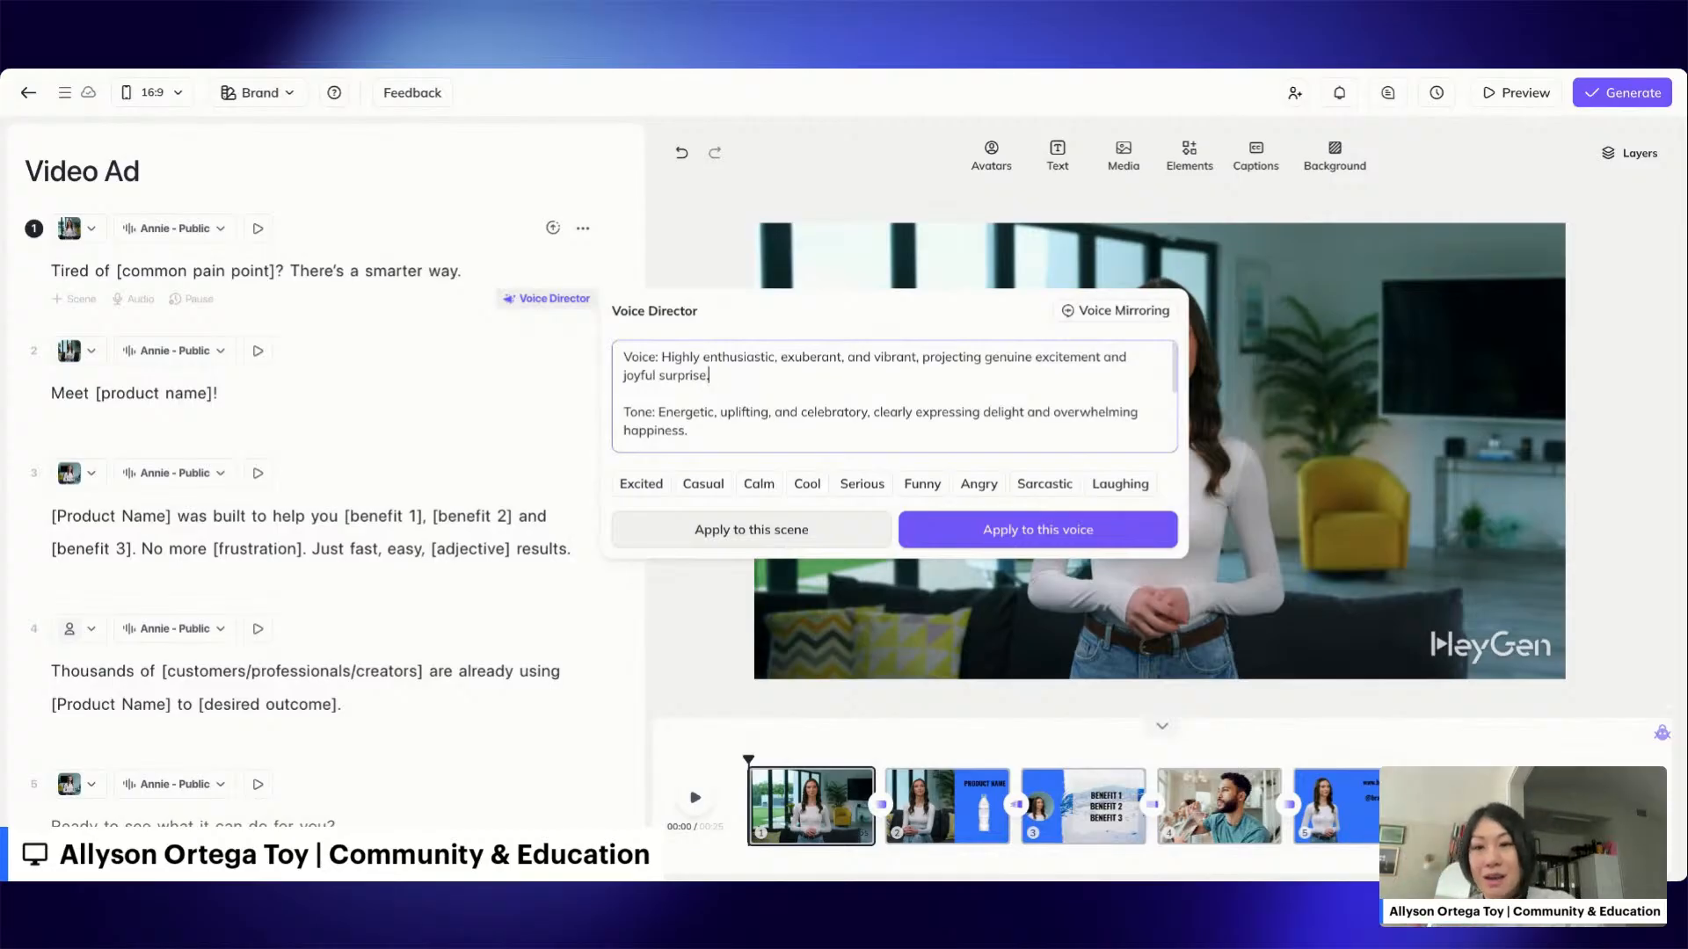
pyautogui.click(425, 418)
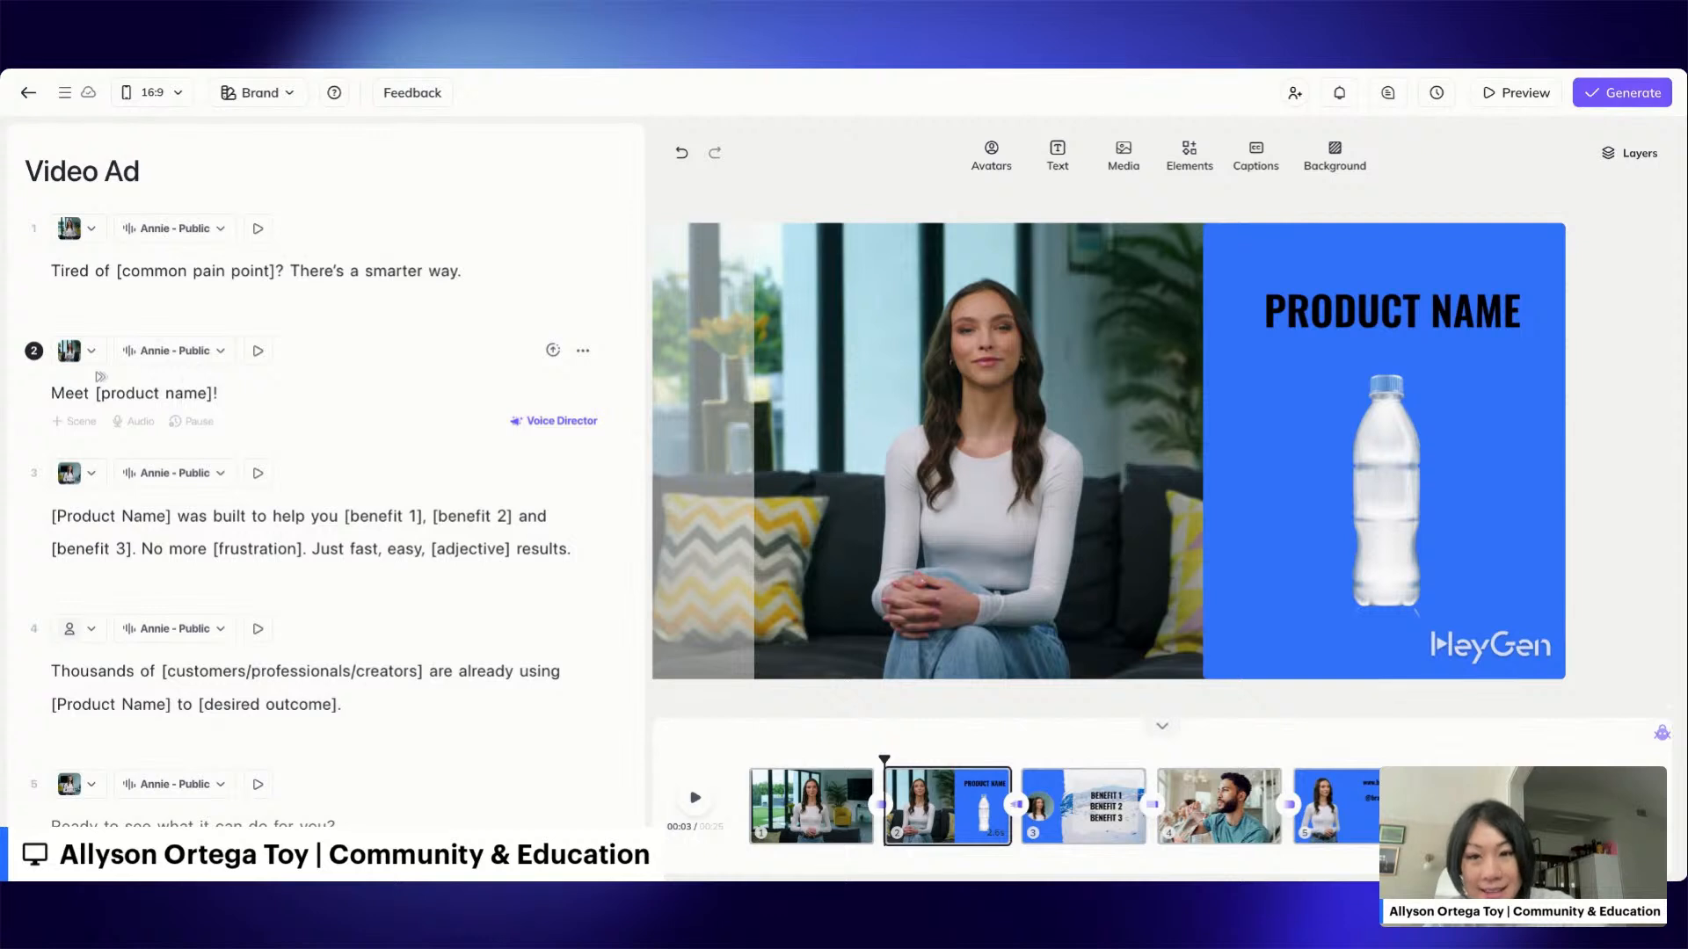
pyautogui.click(28, 97)
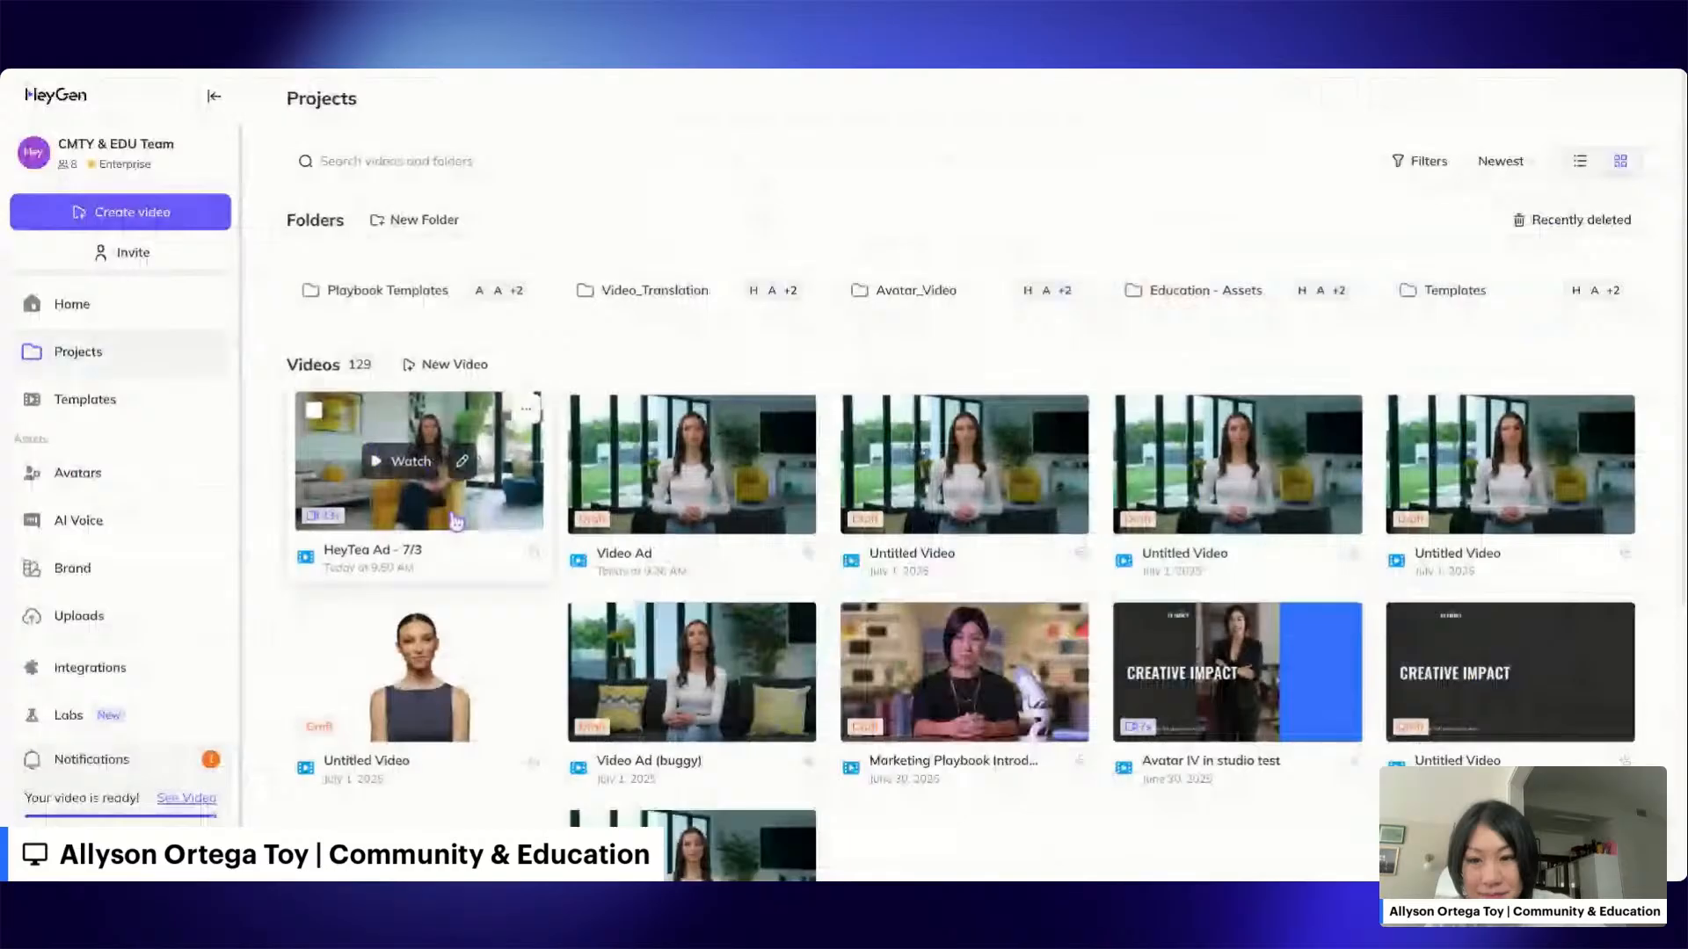
# Open the generated "HeyTea Ad - 7/3" video, reload its page and play it through.
pyautogui.click(411, 460)
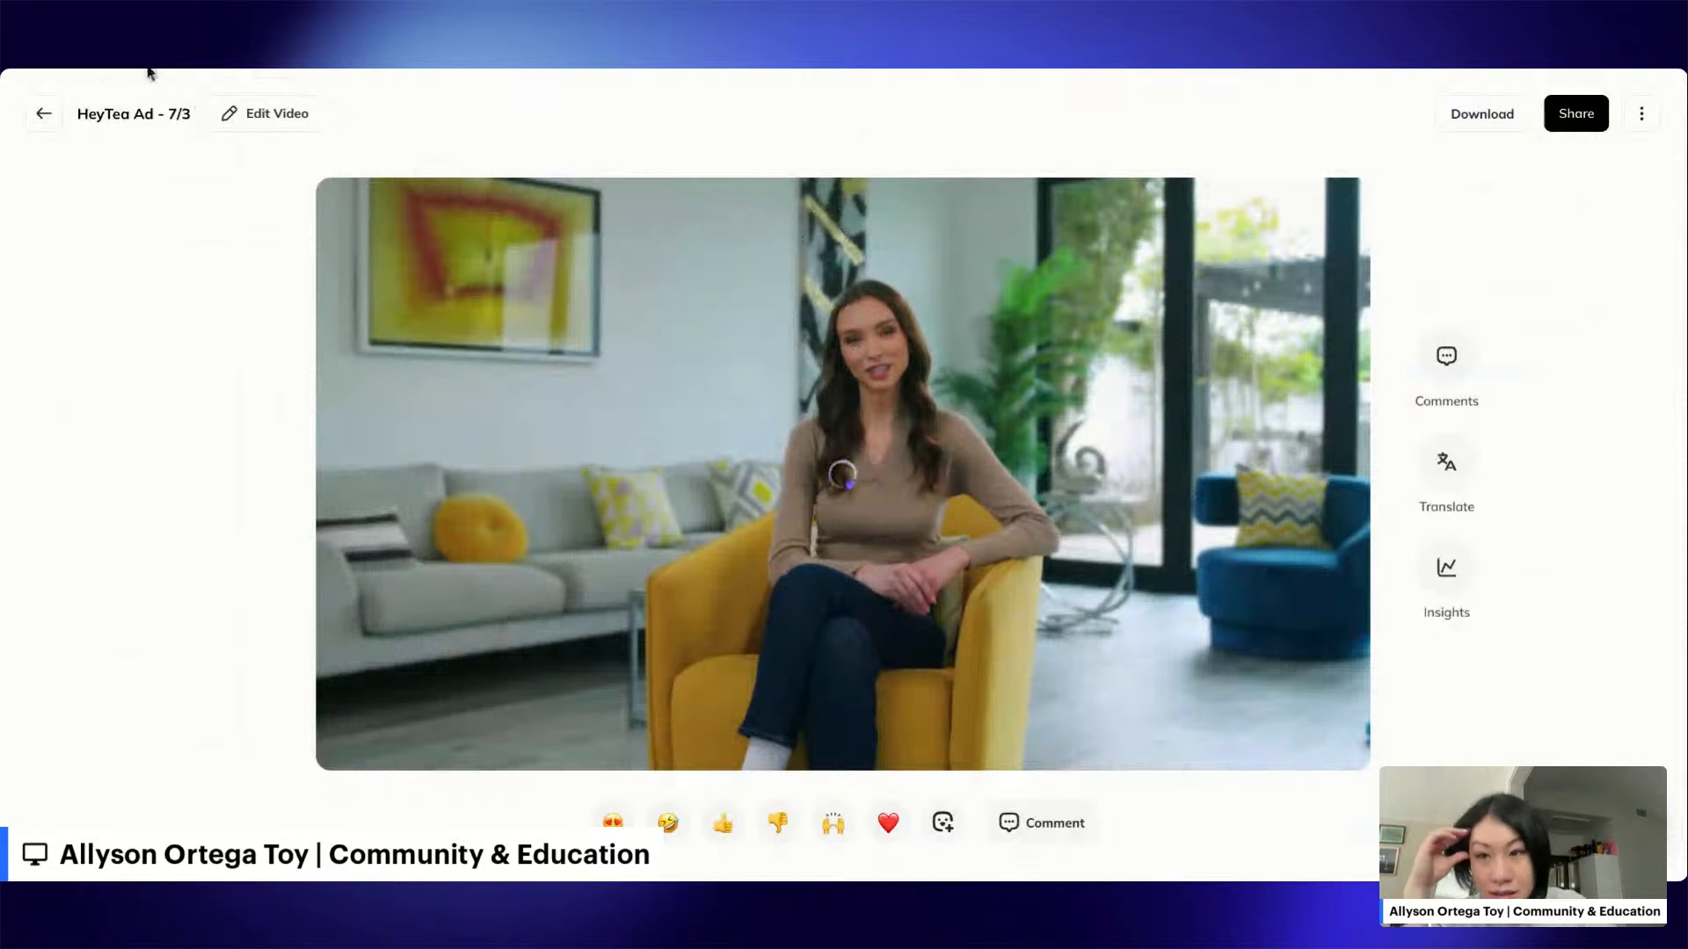
pyautogui.hotkey('ctrl', 'r')
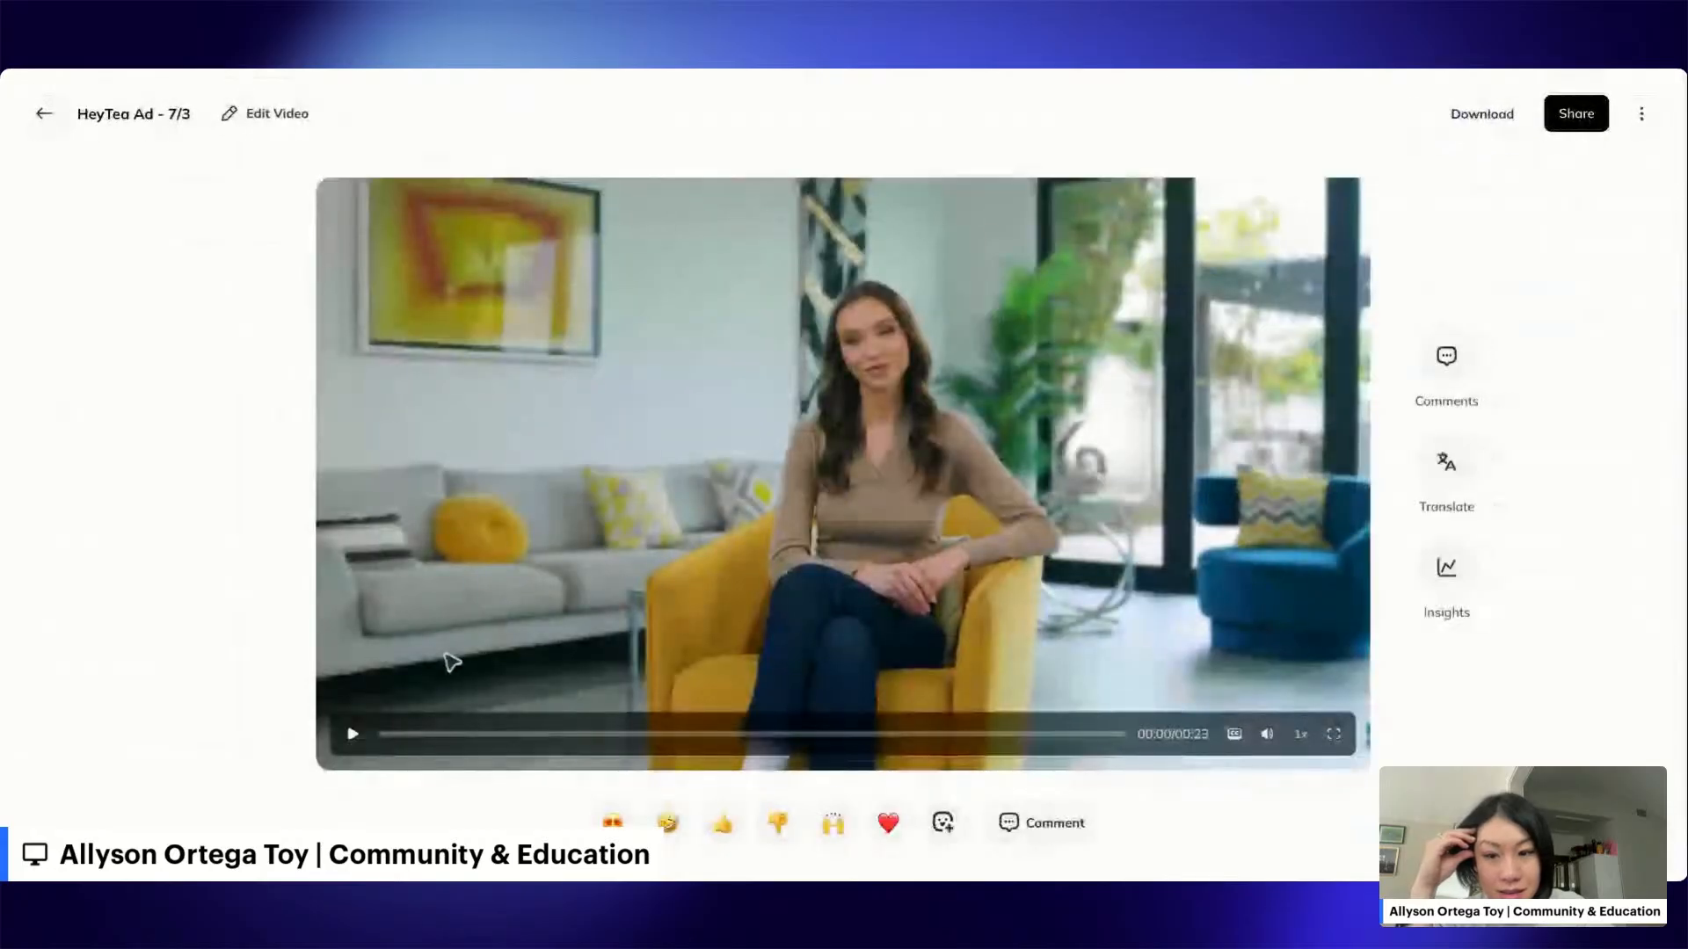
pyautogui.click(355, 737)
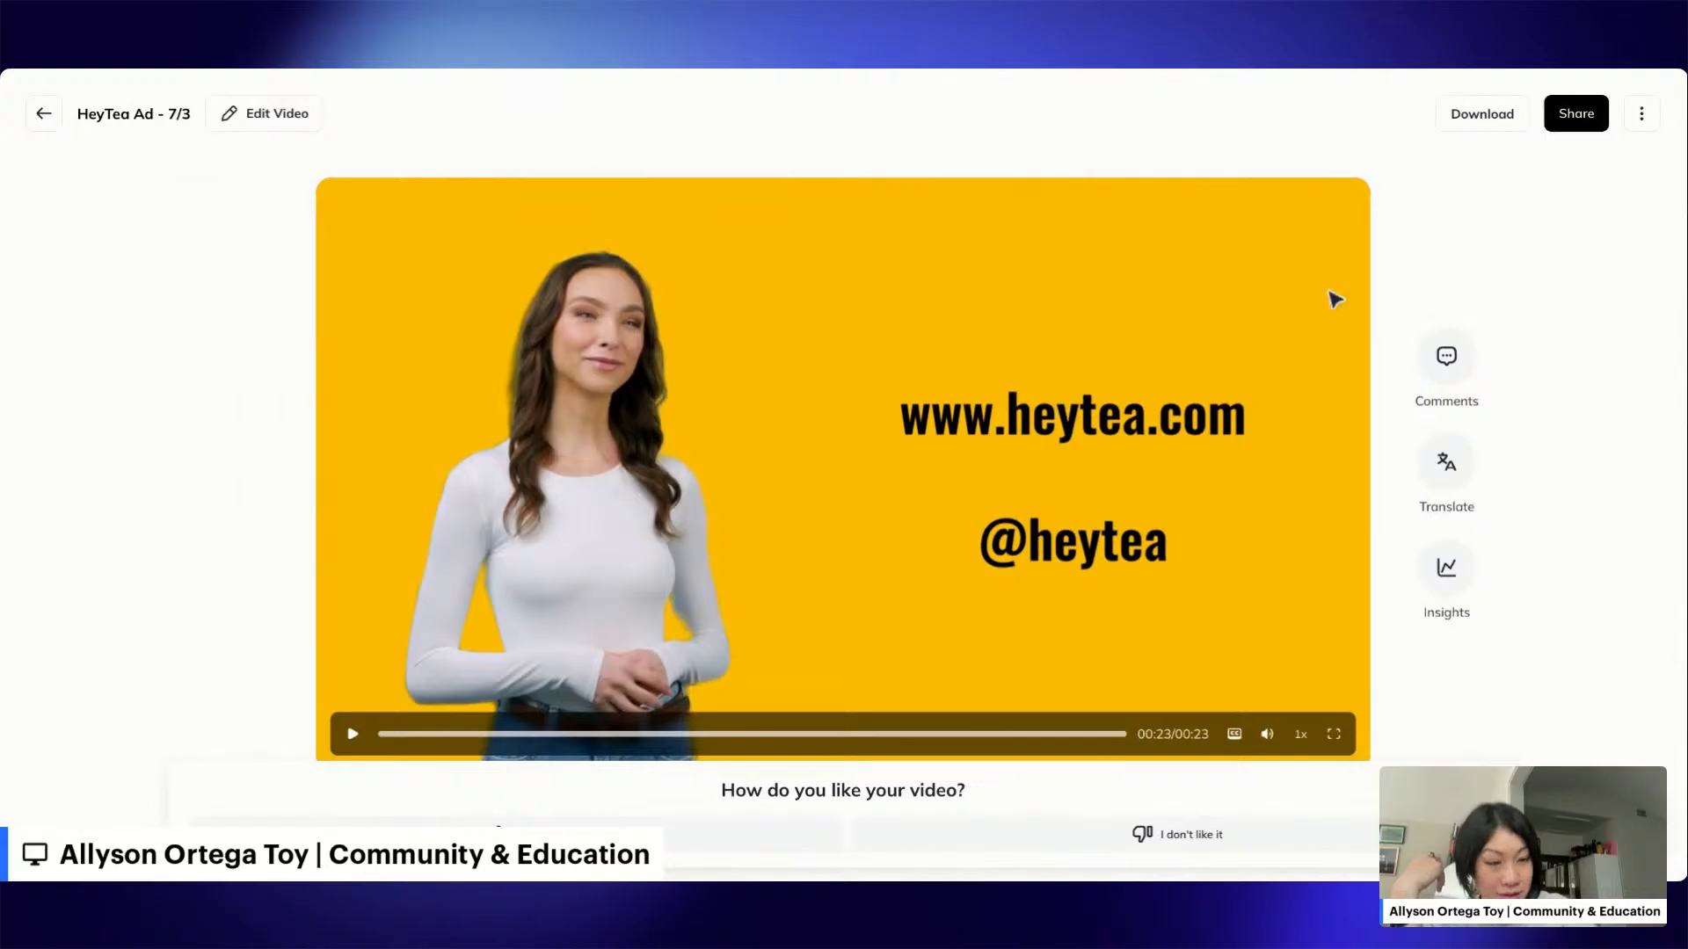
# Choose Spanish (Mexico) as the target language for translating the "HeyTea Ad - 7/3" video.
pyautogui.click(1446, 464)
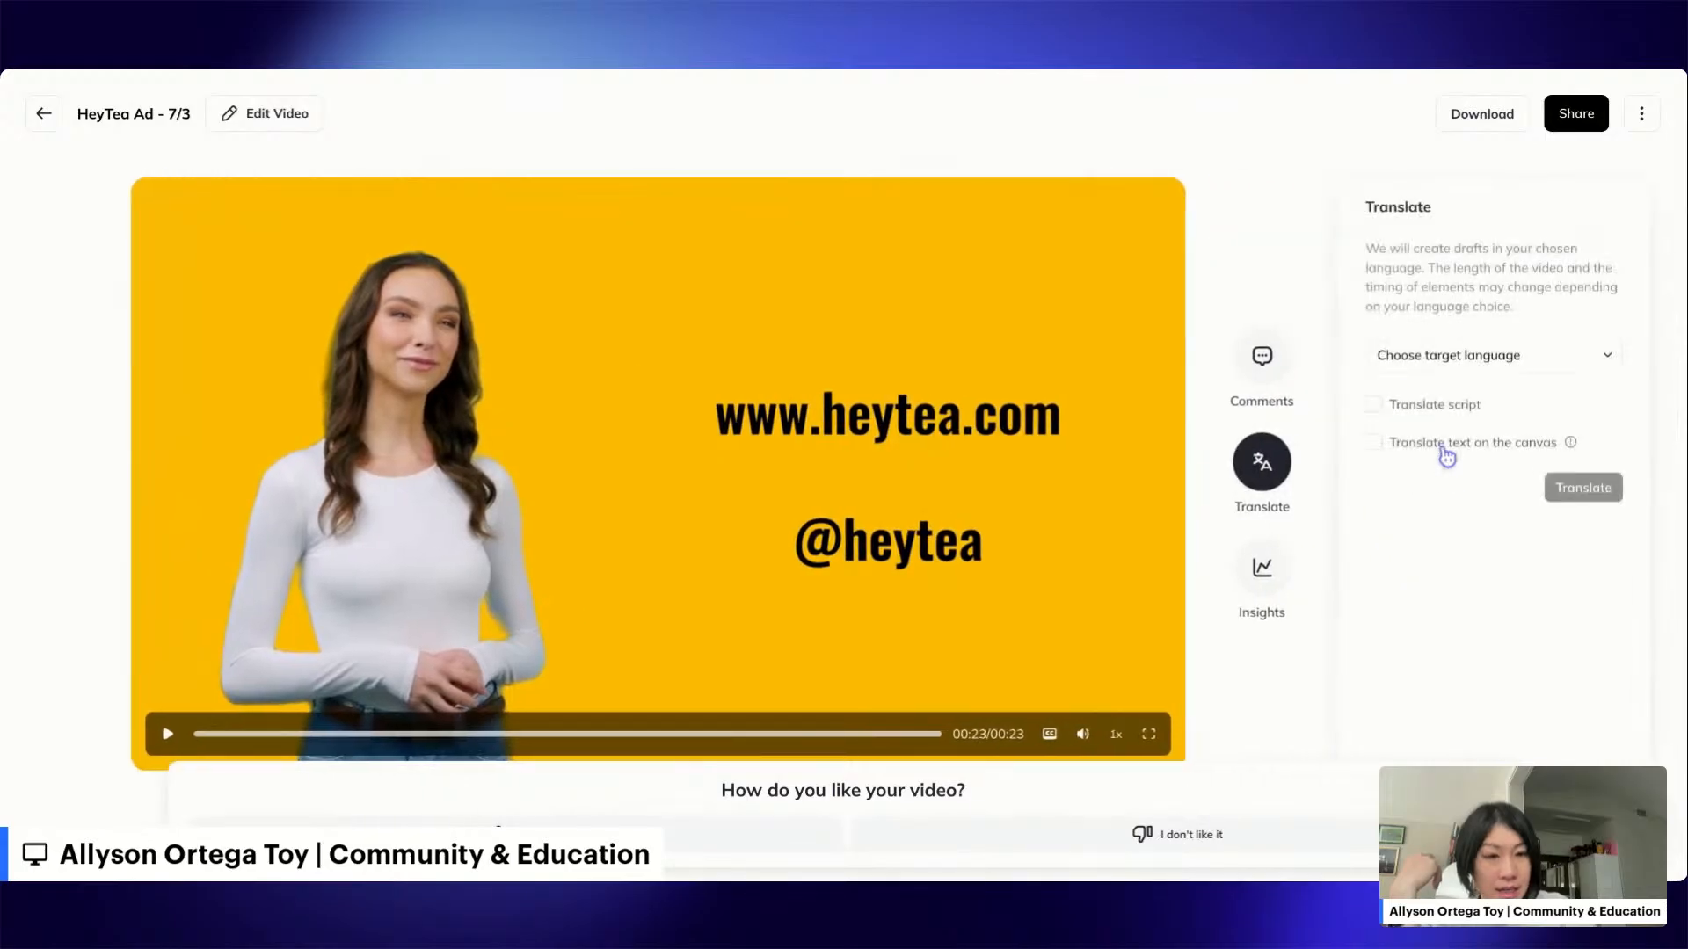
pyautogui.click(1600, 357)
pyautogui.write('spanish')
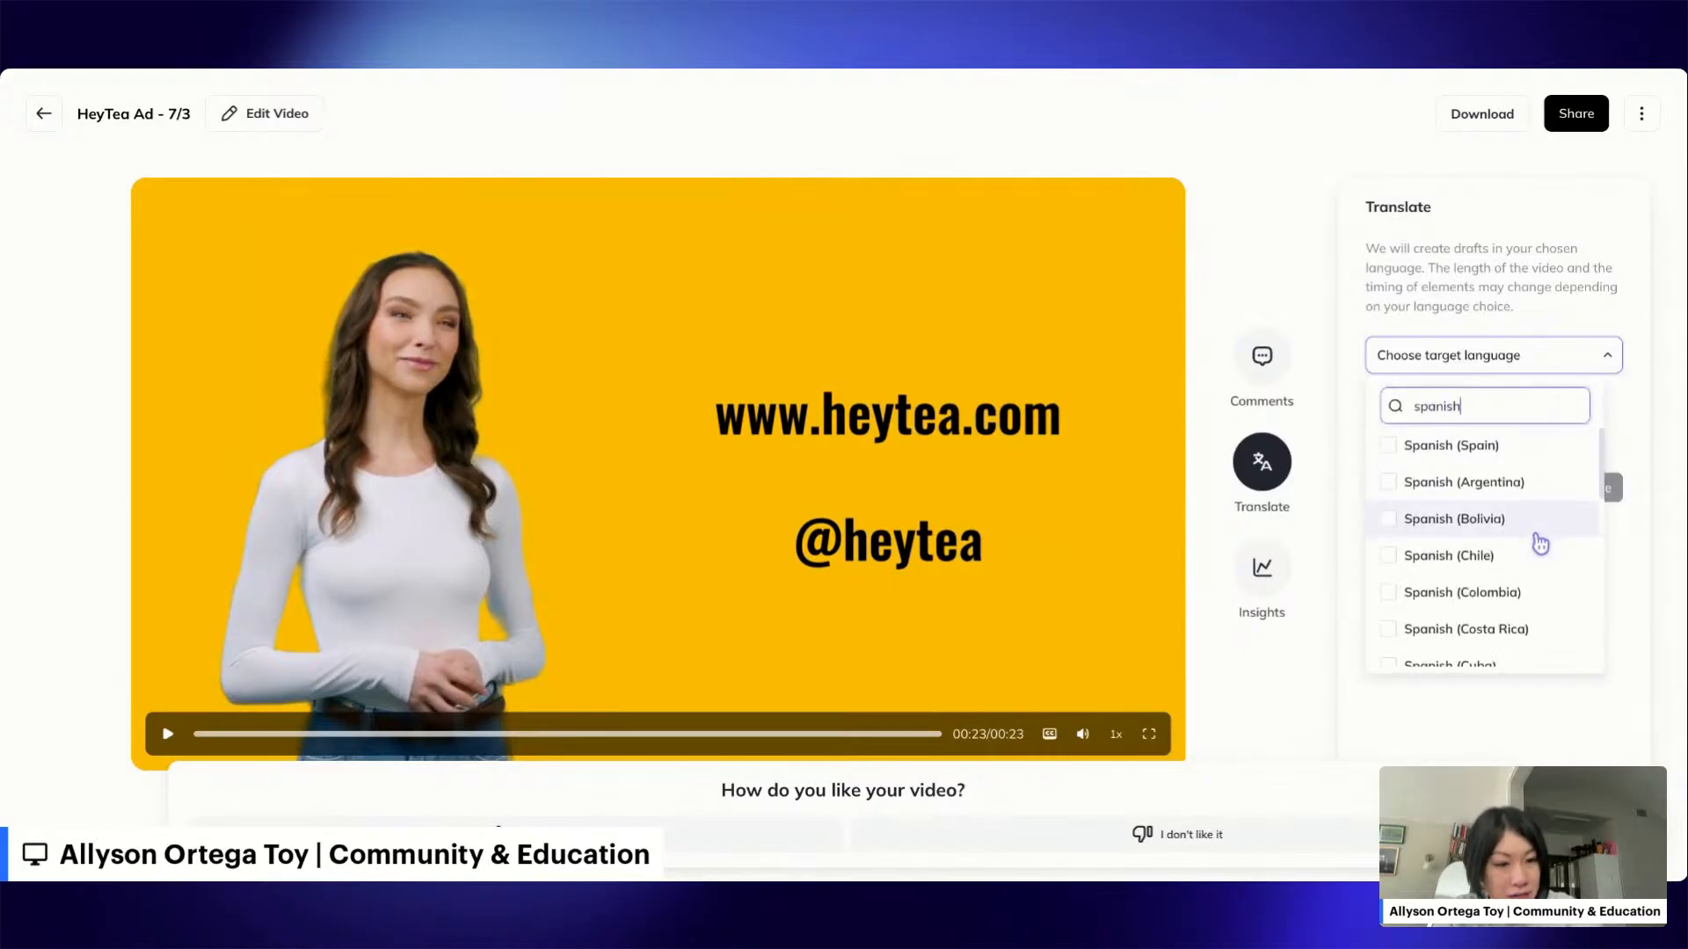
pyautogui.scroll(-5, 1537, 538)
pyautogui.click(1500, 554)
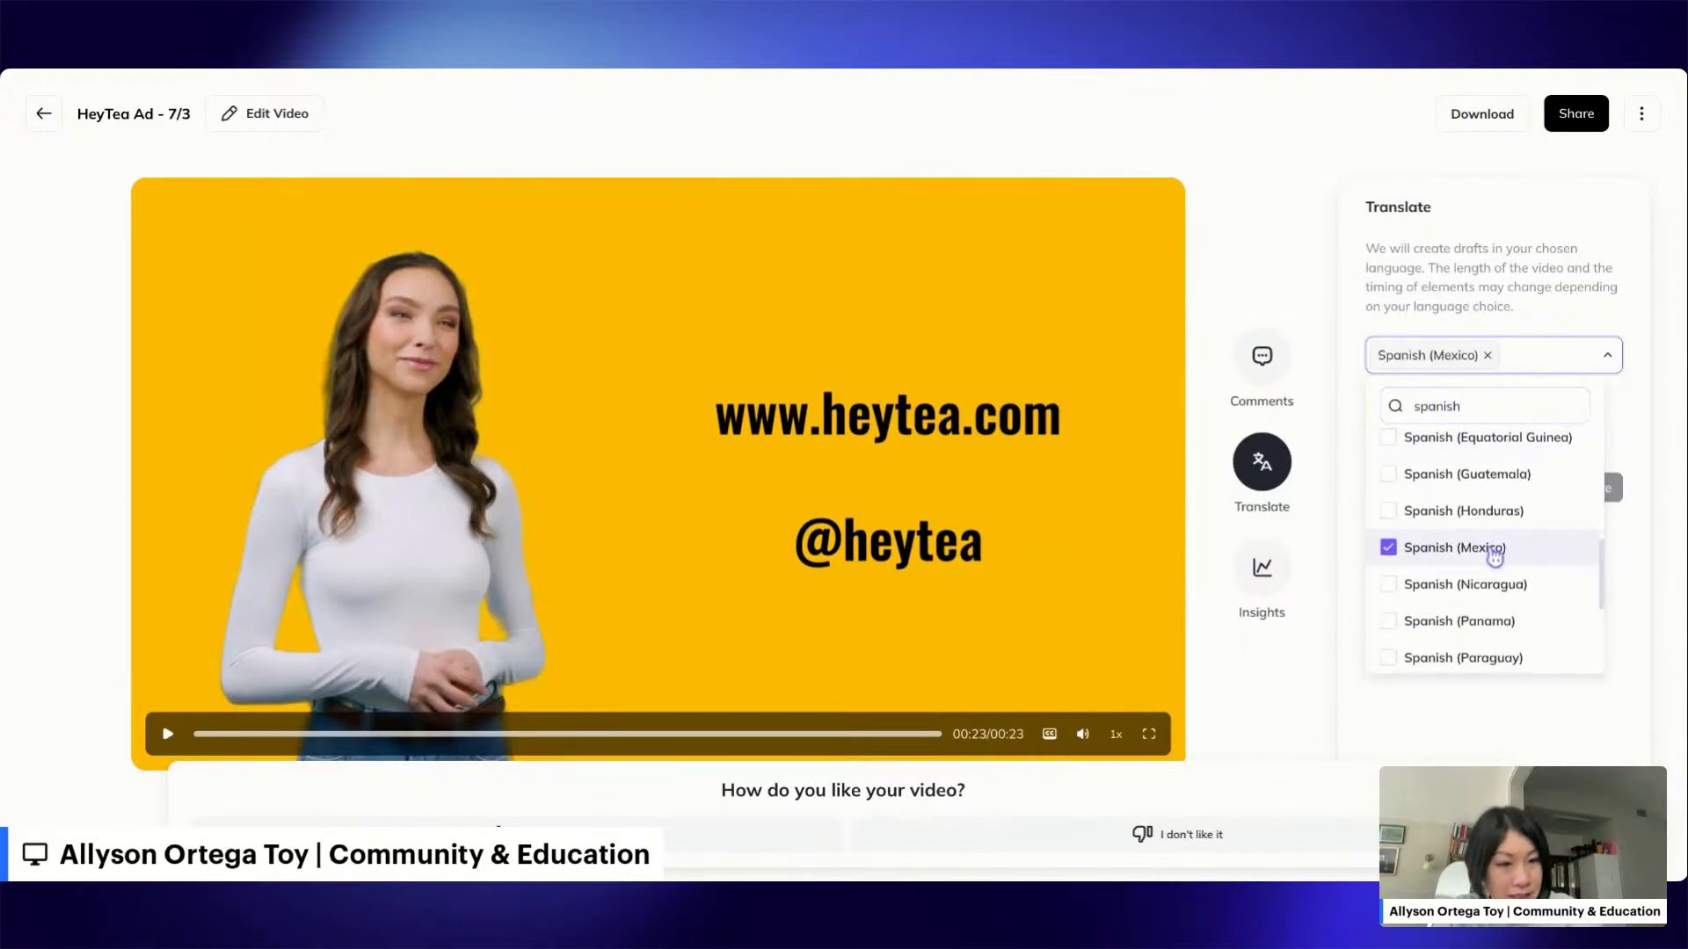
pyautogui.click(1528, 300)
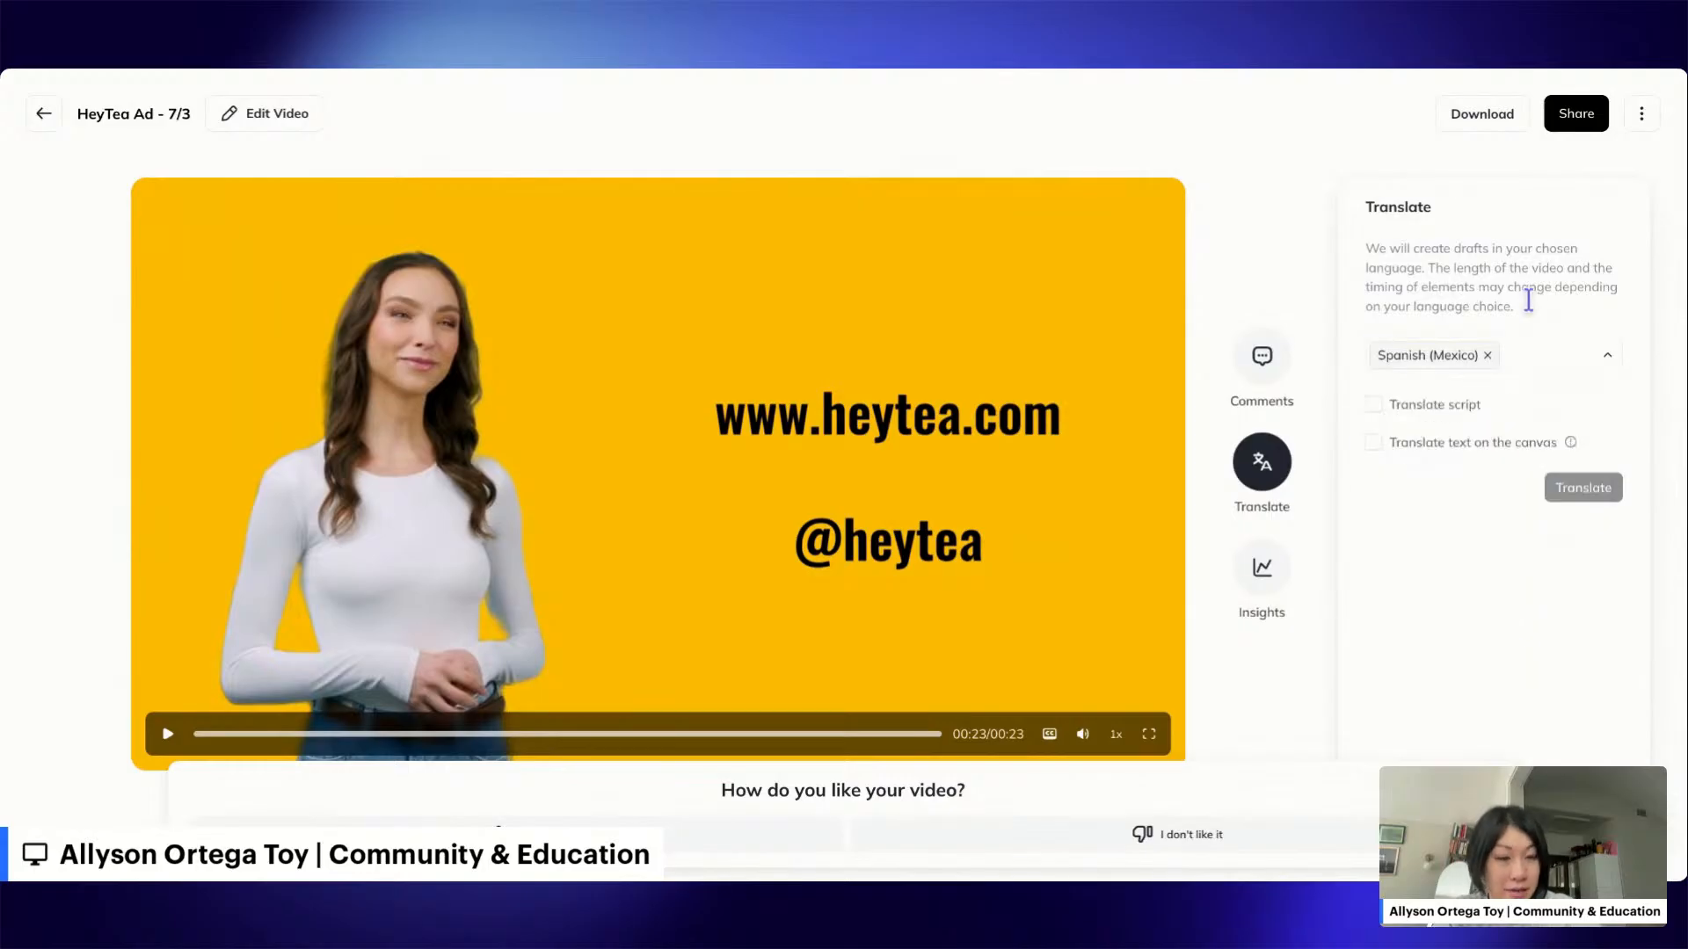
# Include both the script and the text on the canvas in the translation and create the Spanish draft.
pyautogui.click(1384, 408)
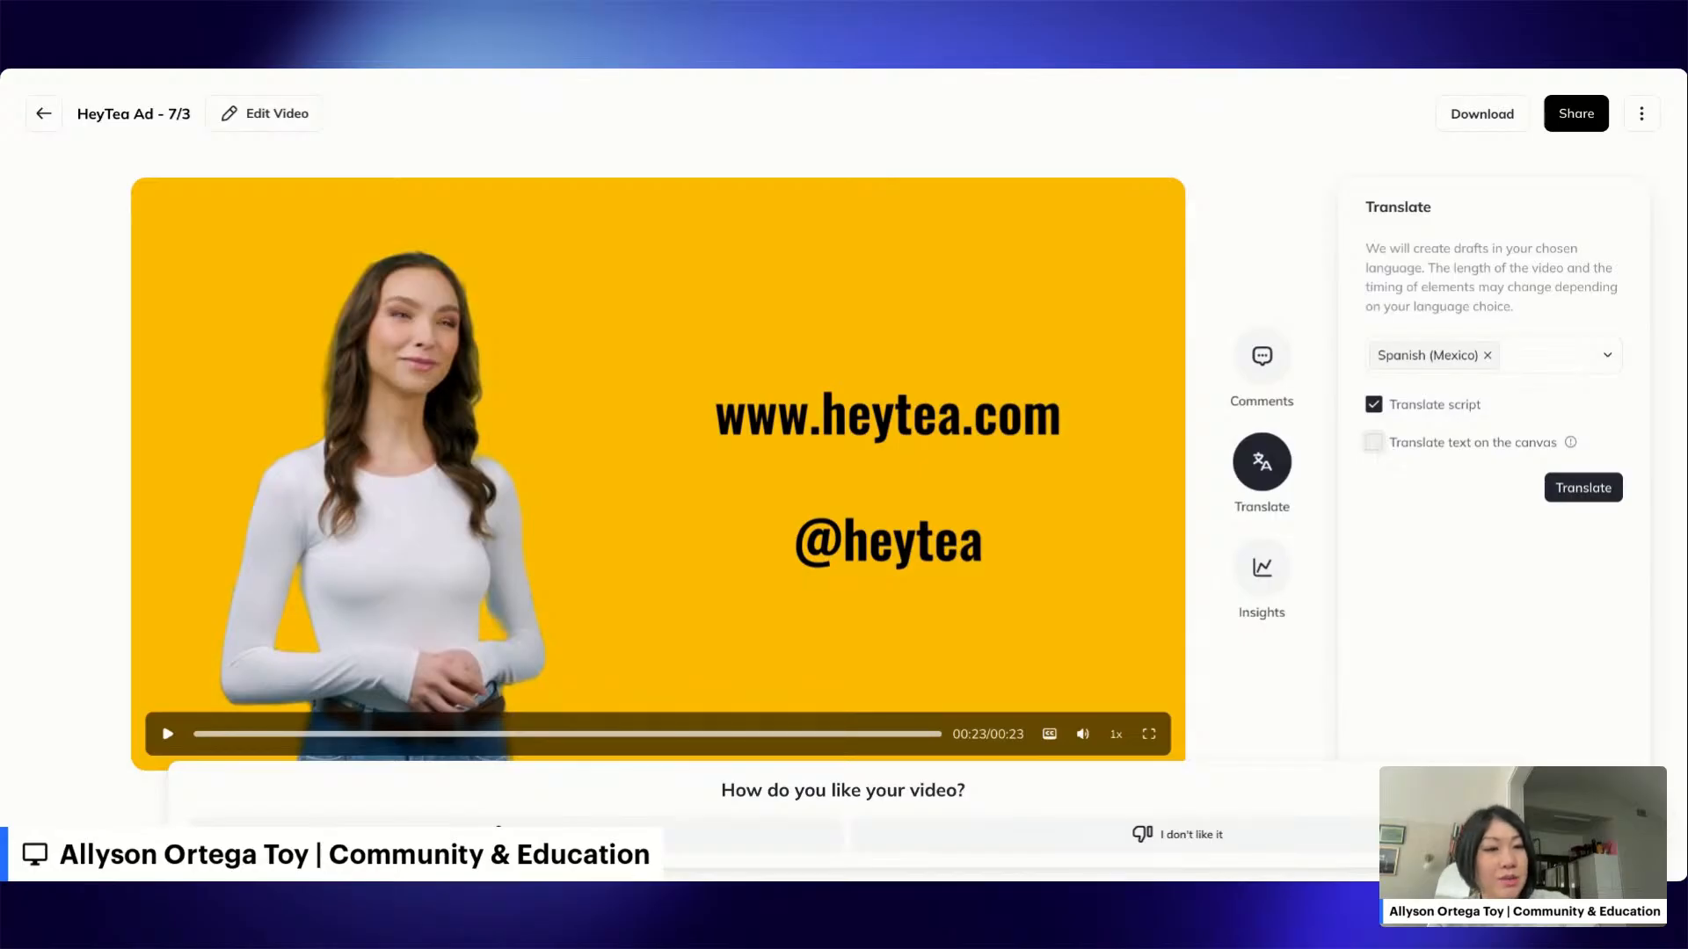
pyautogui.click(1373, 442)
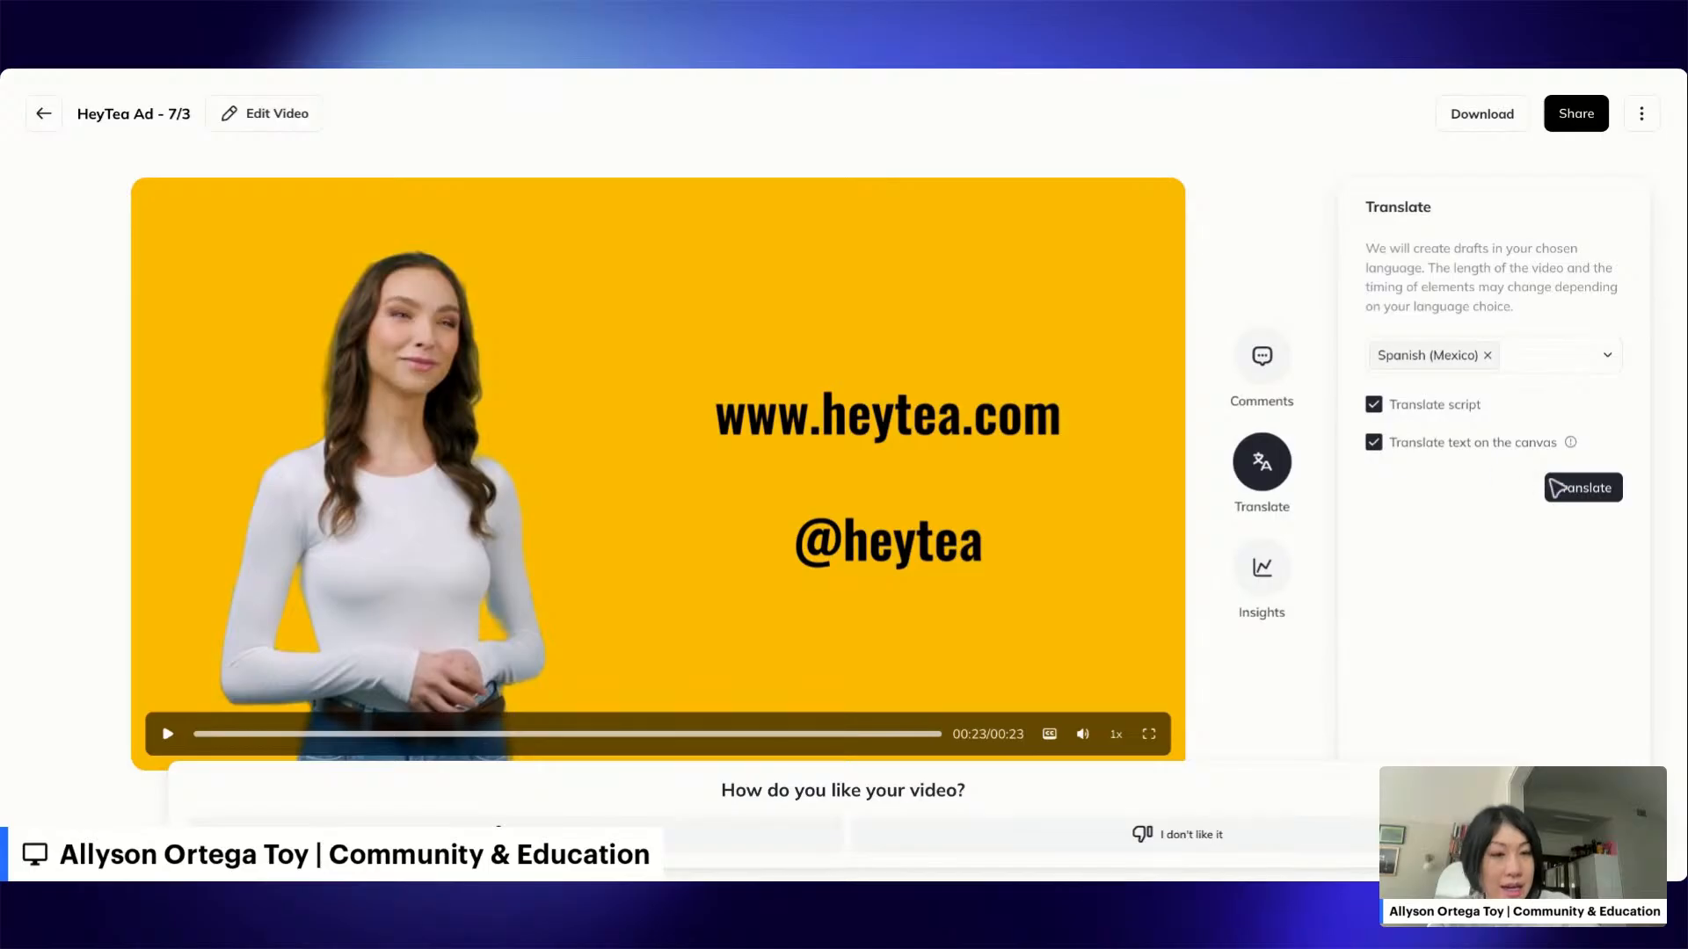
pyautogui.click(1600, 493)
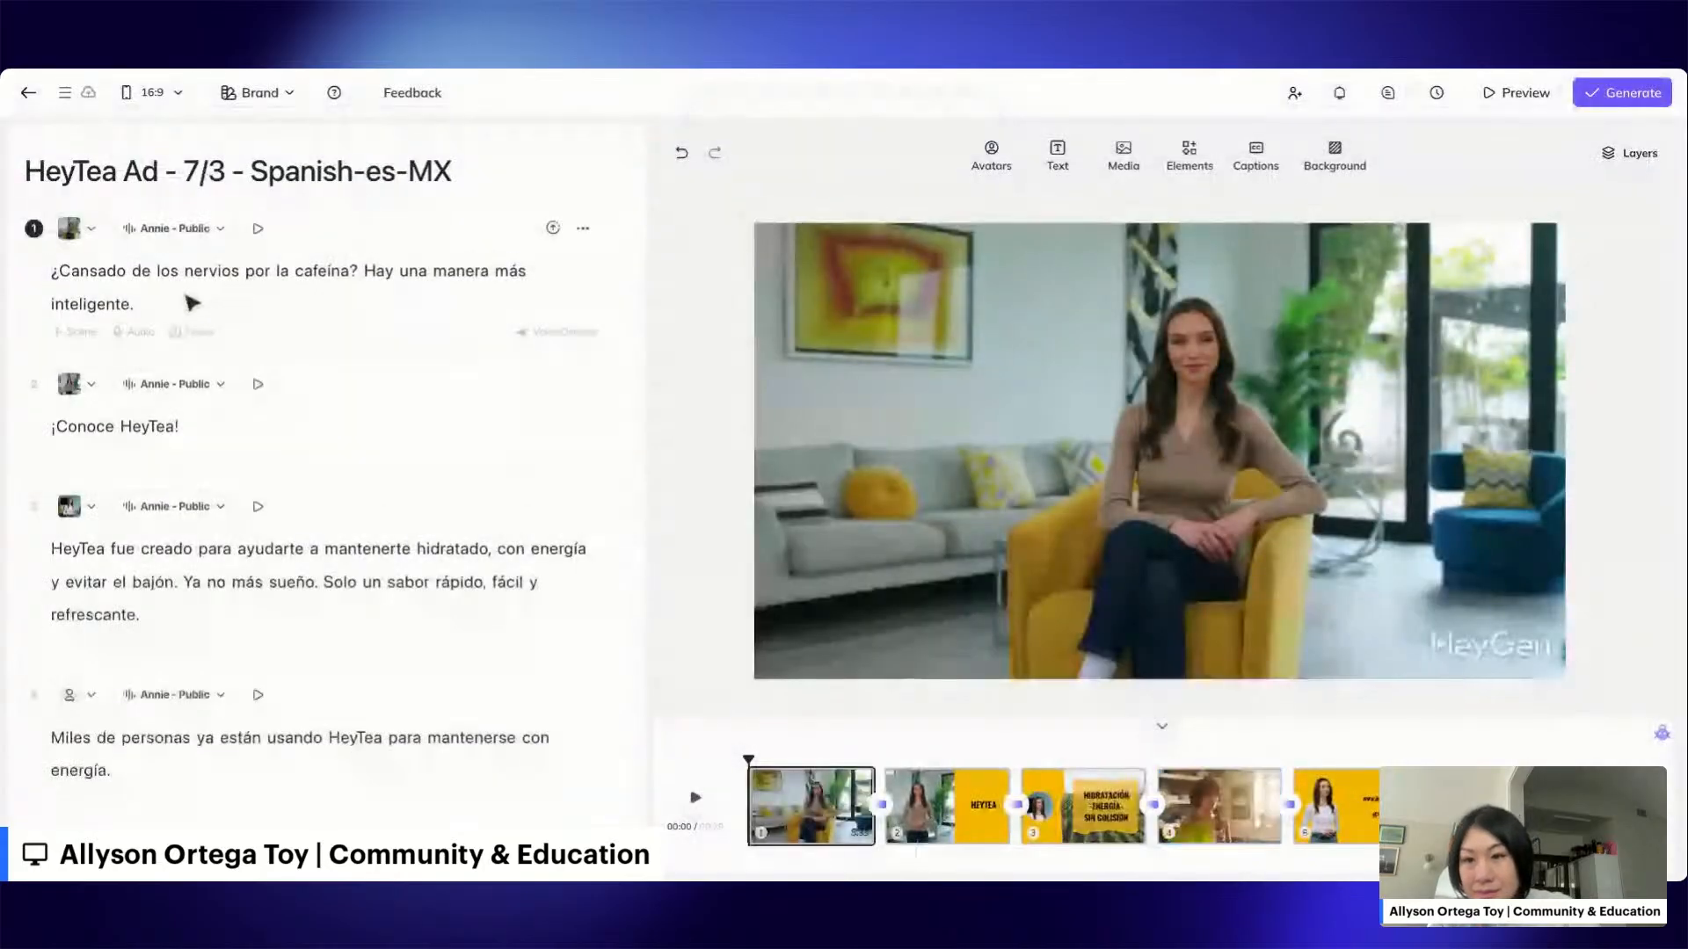
# Listen to the Spanish voice preview of scene 1 and view the translated canvas text in scene 3.
pyautogui.click(190, 303)
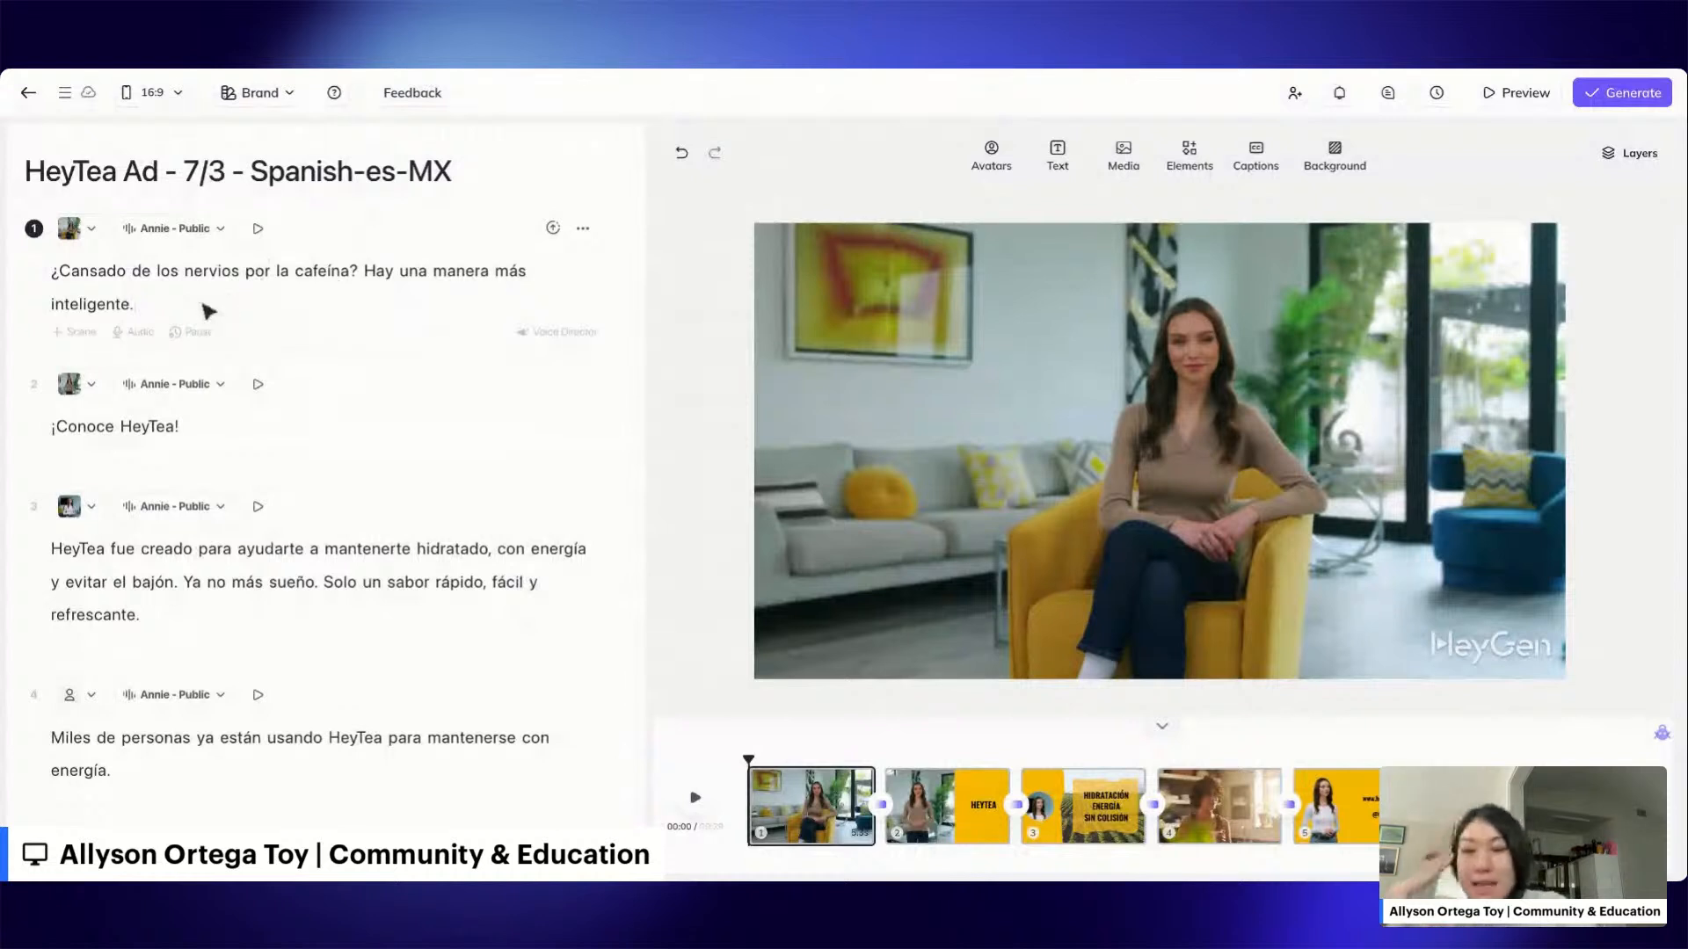
pyautogui.click(259, 230)
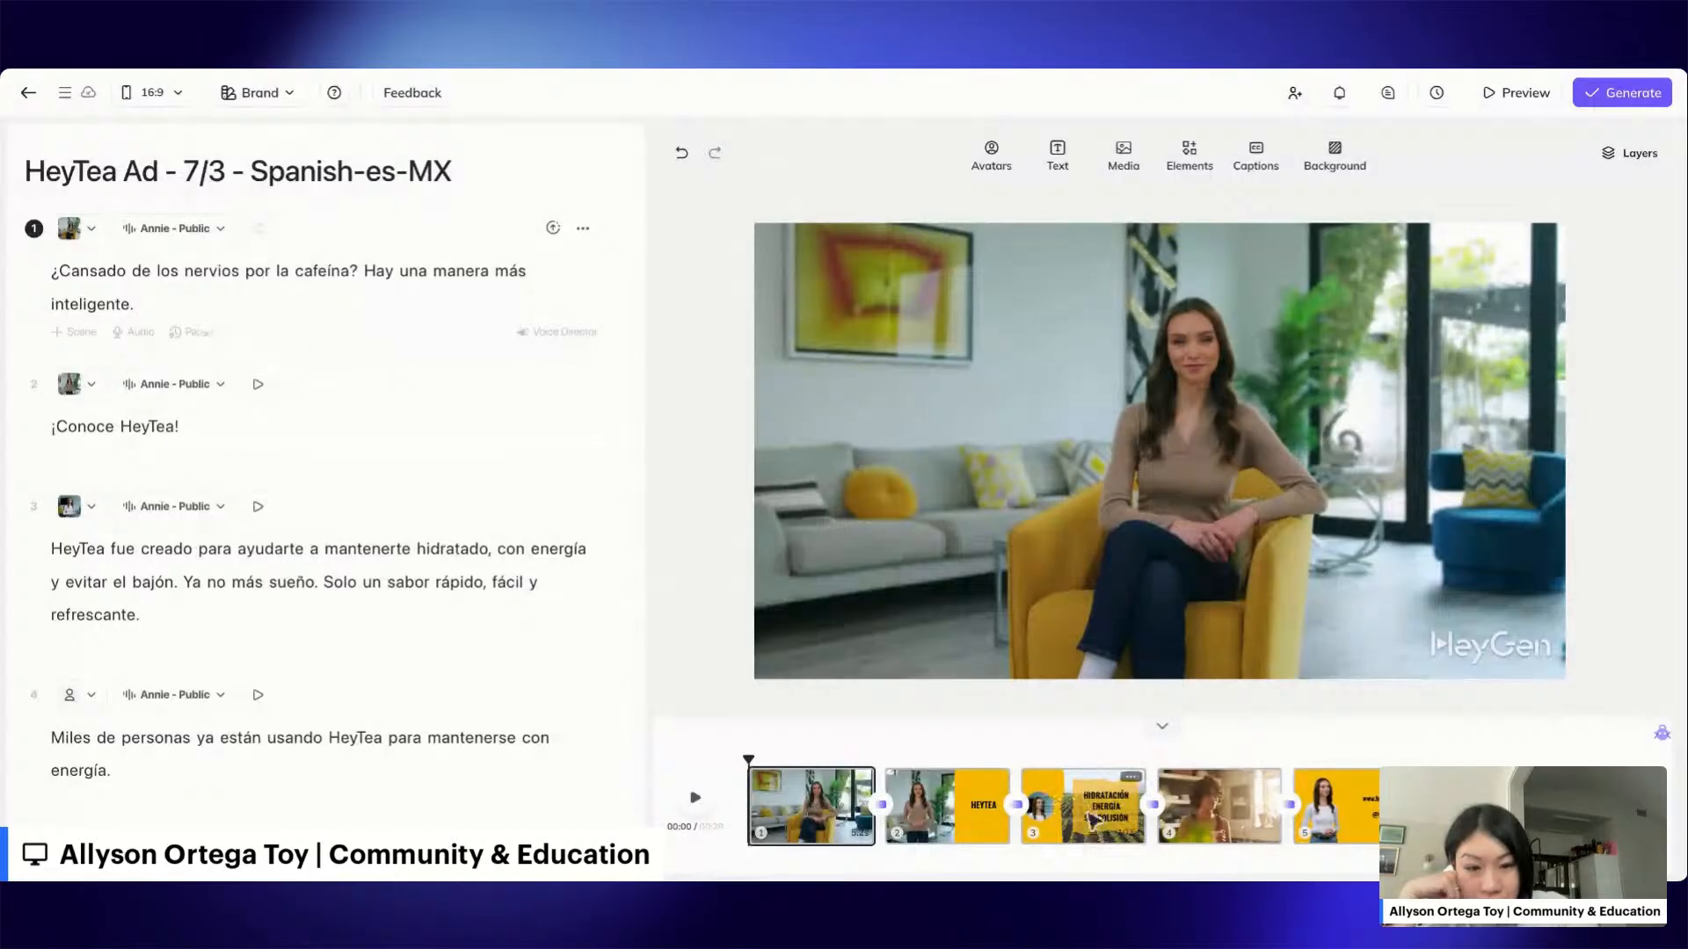
pyautogui.click(1091, 819)
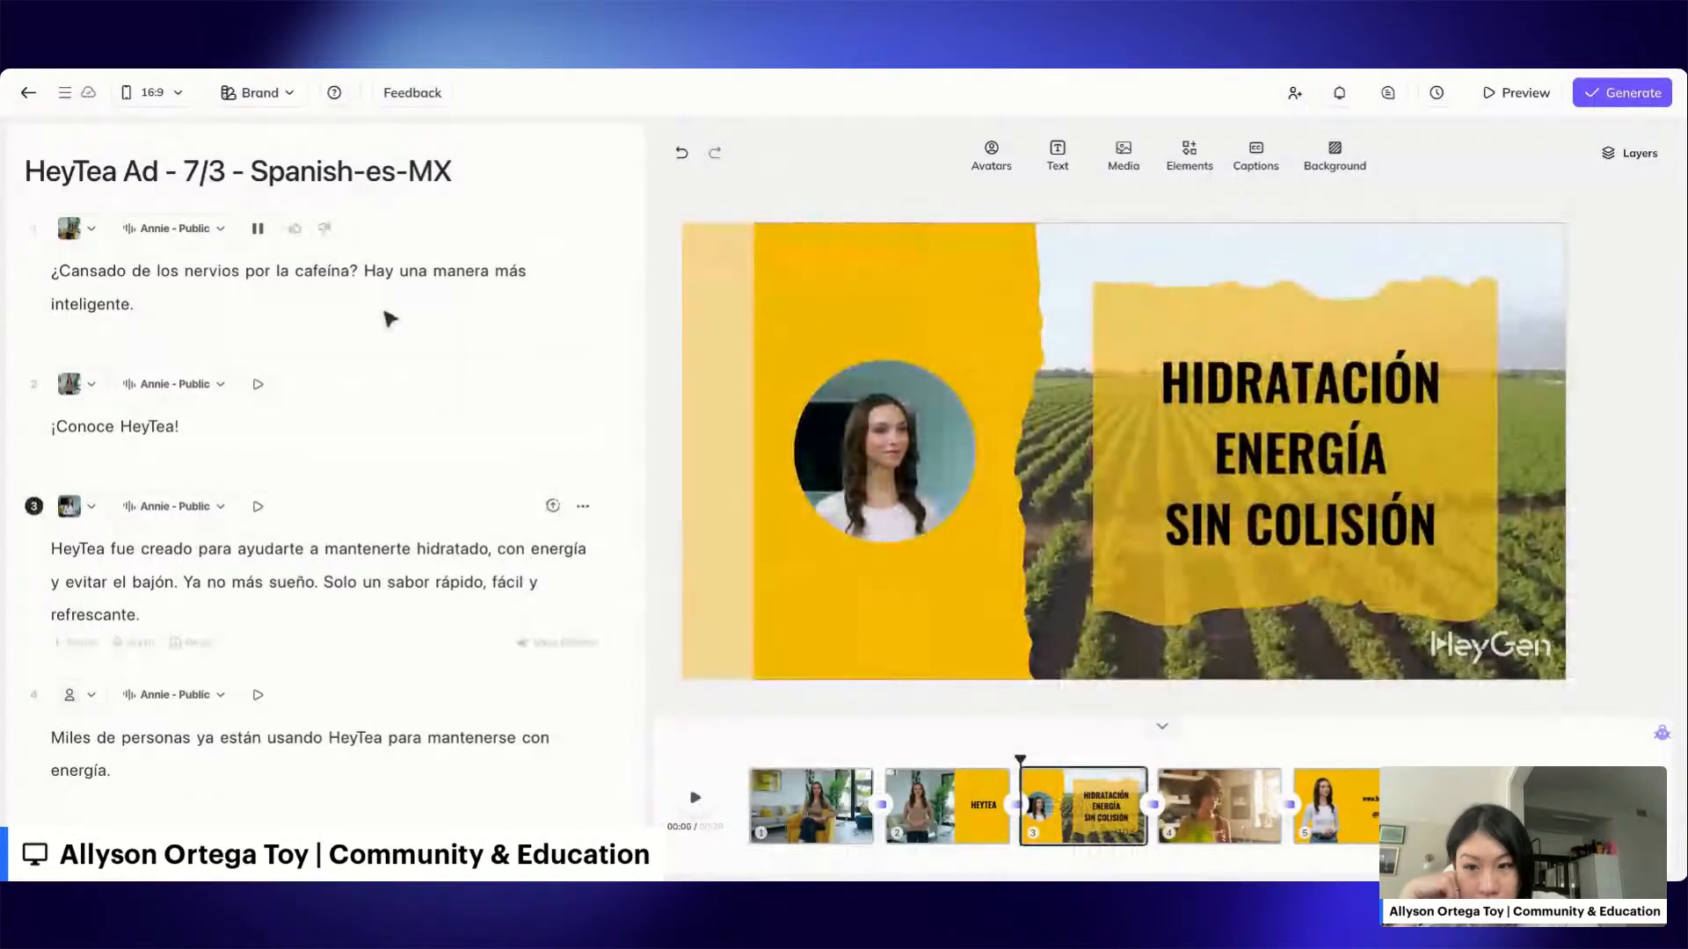
pyautogui.click(260, 231)
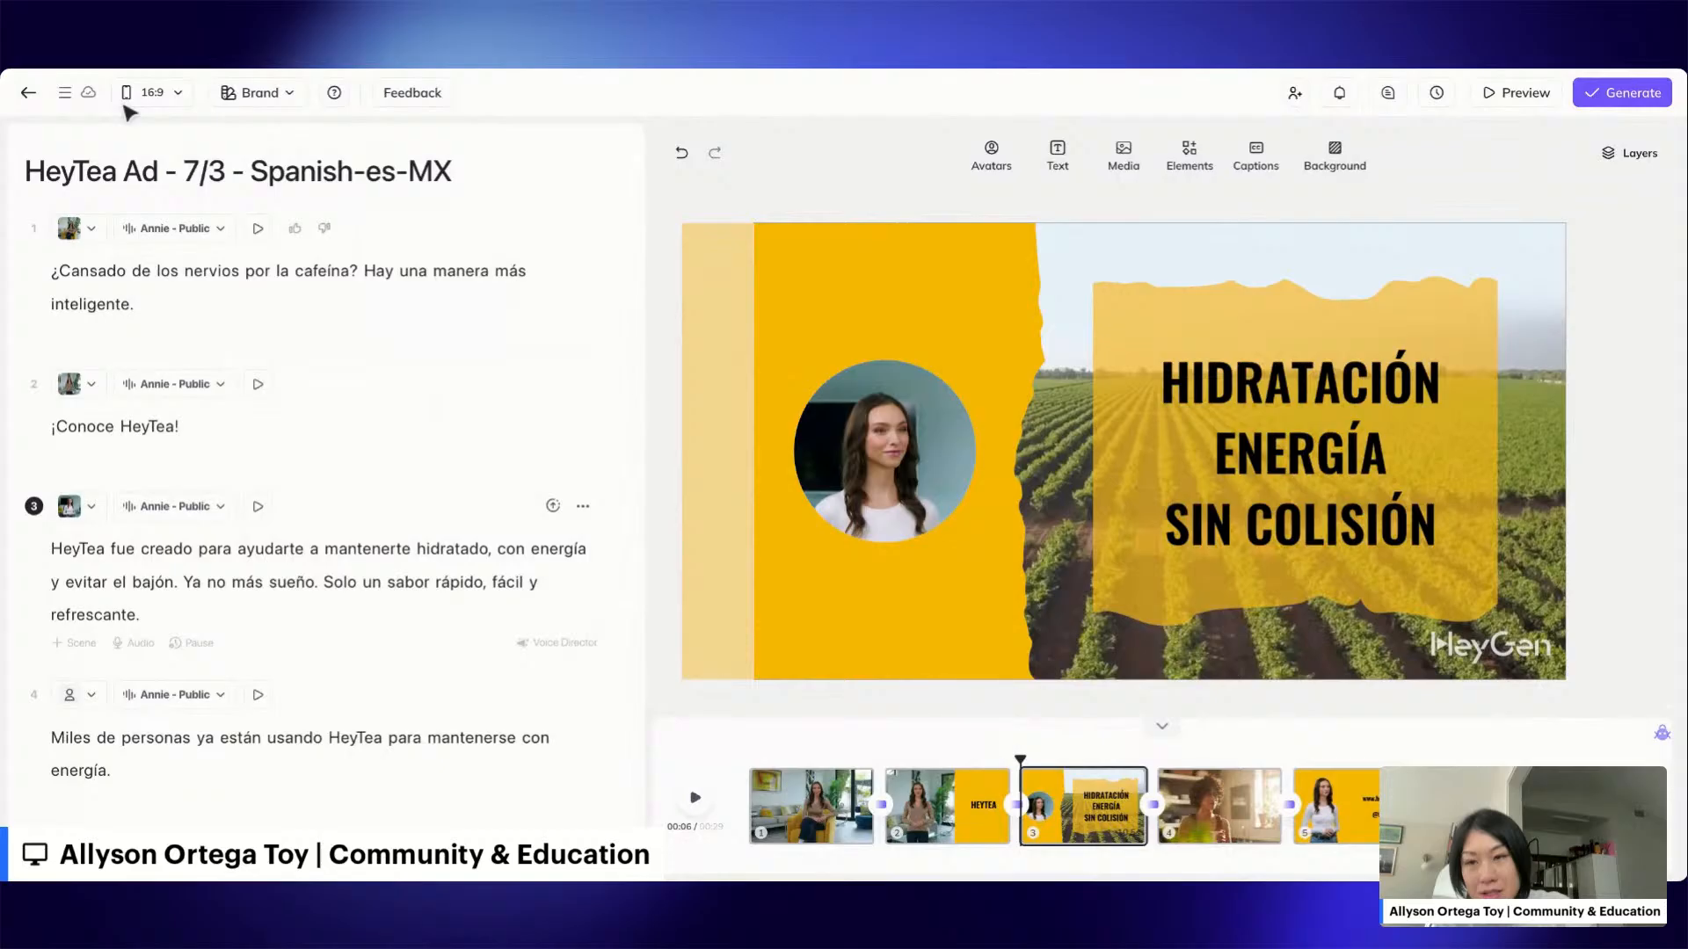
# Leave the Spanish draft and the "HeyTea Ad - 7/3" video page and return to the home page.
pyautogui.click(25, 97)
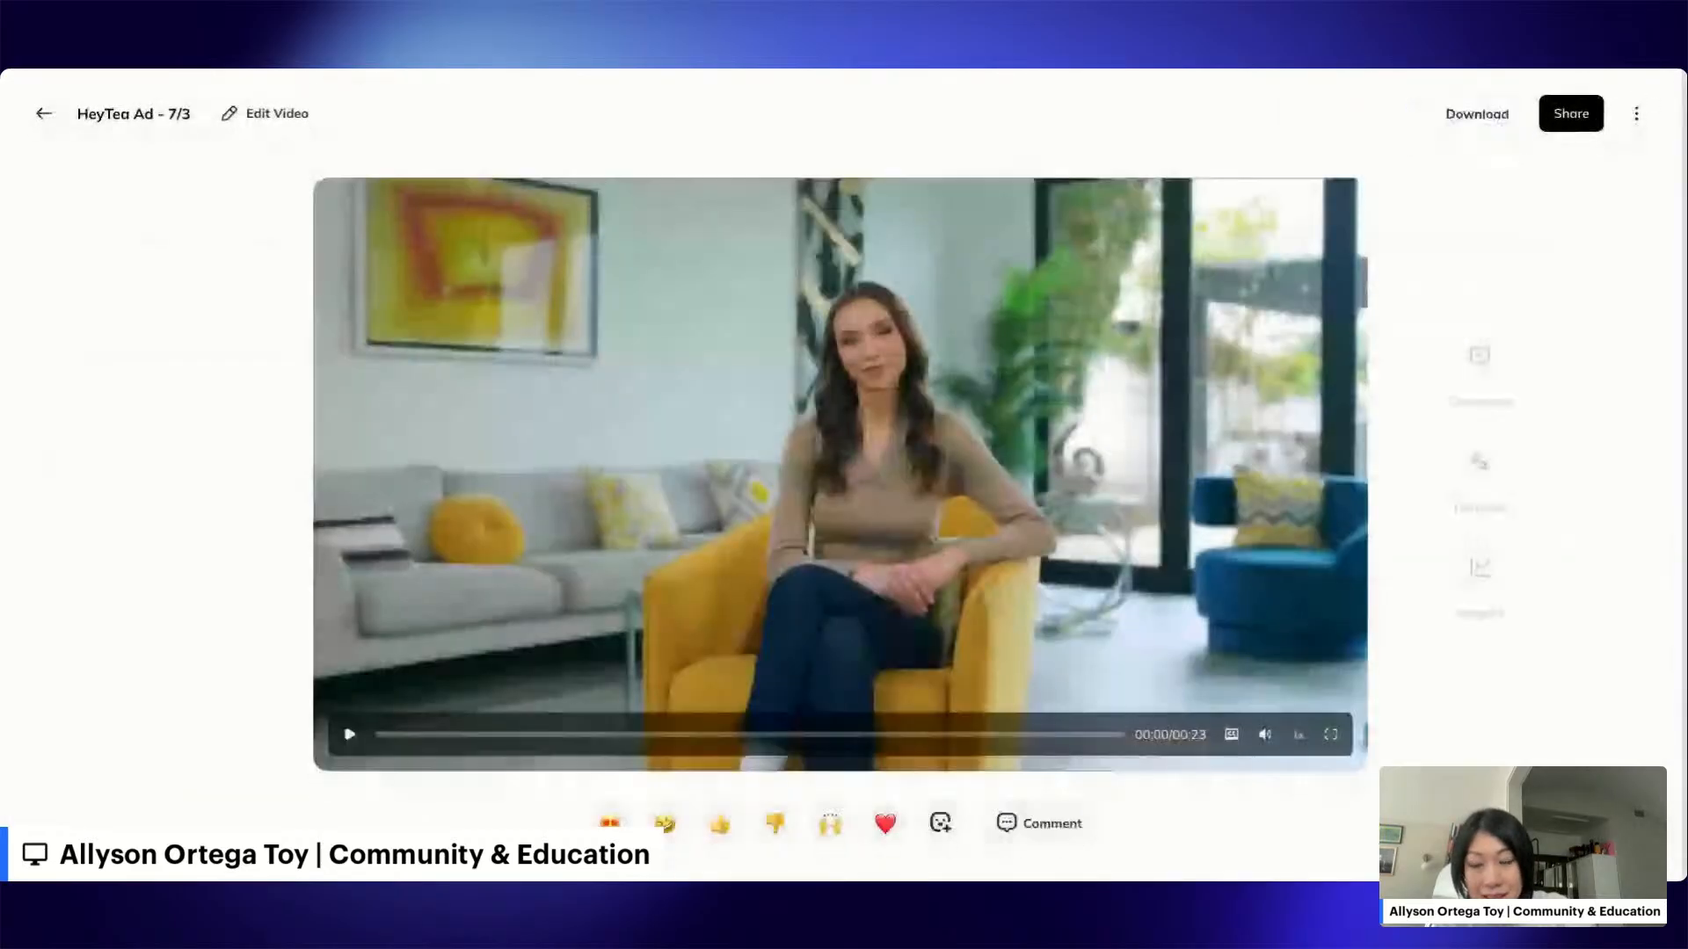
pyautogui.click(44, 115)
pyautogui.click(118, 312)
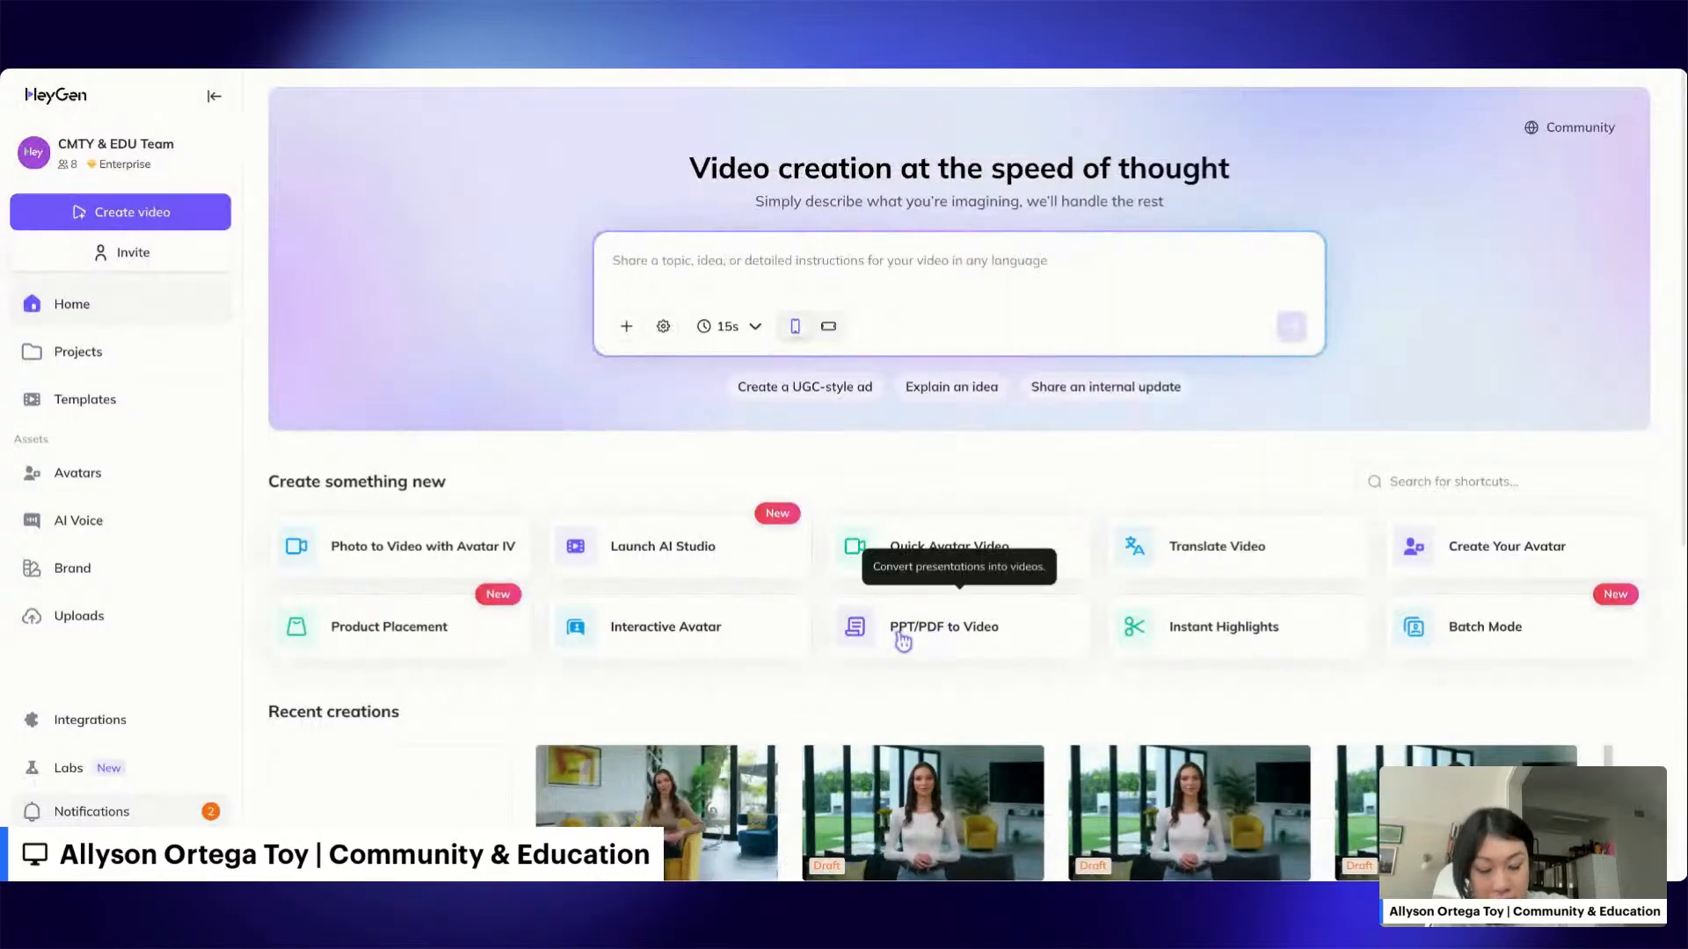
# Examine the PPT/PDF upload's script options for speaker notes and auto-generated script, including via video creation, then close without uploading.
pyautogui.click(961, 646)
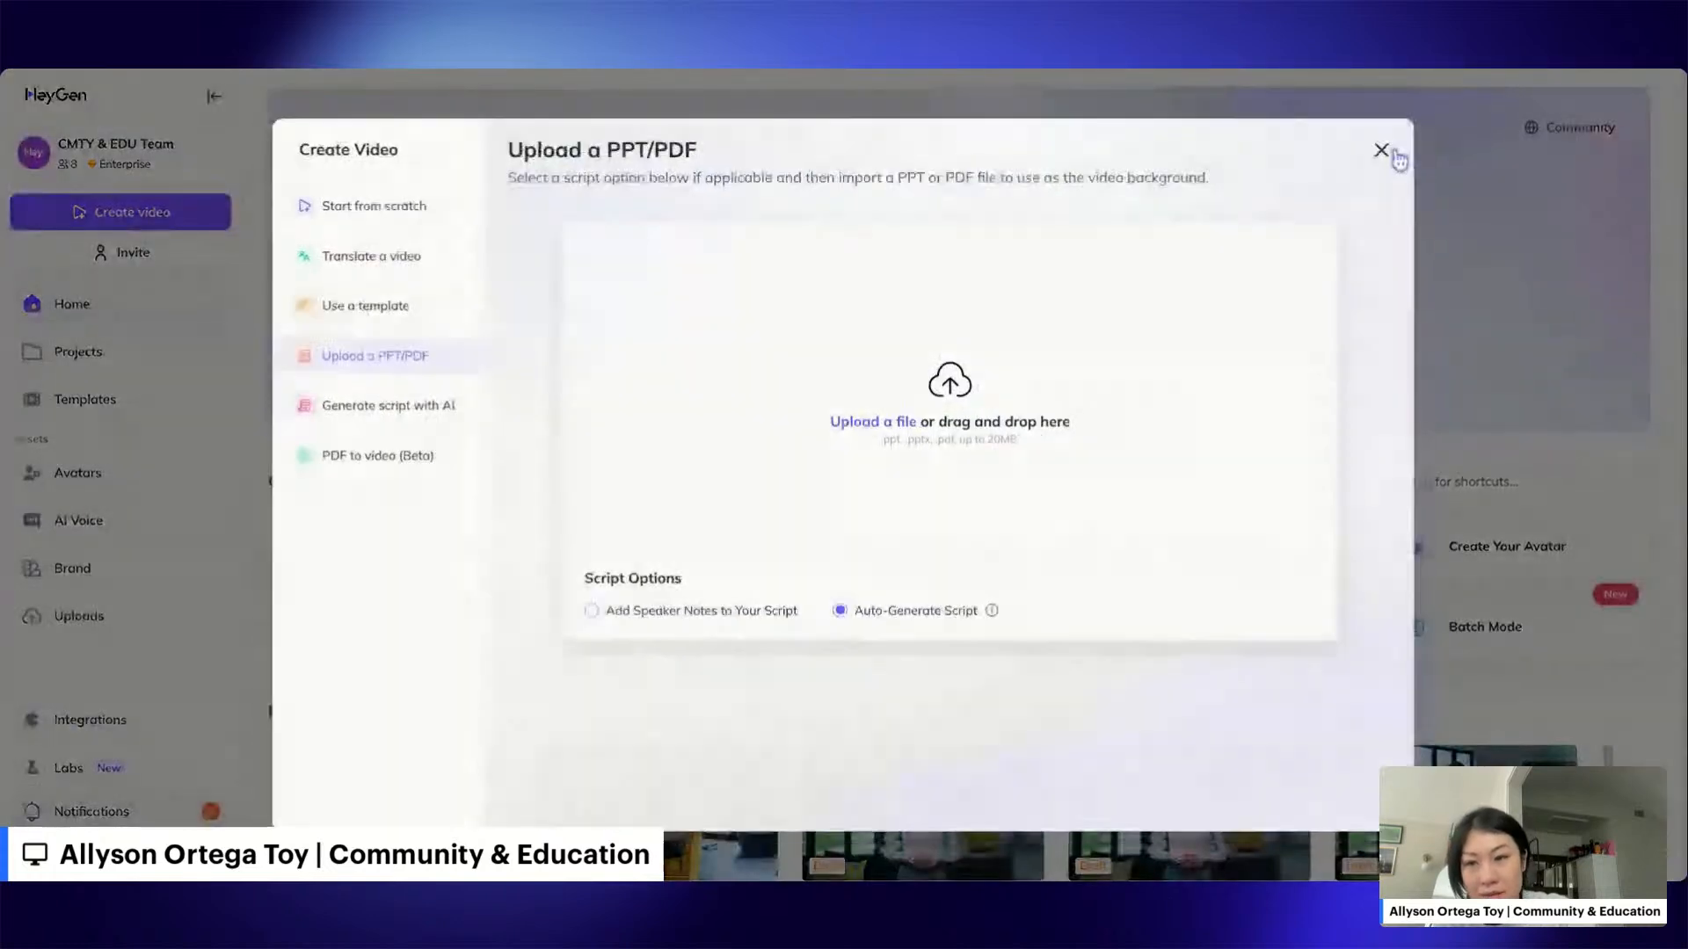
pyautogui.click(1397, 140)
pyautogui.click(163, 216)
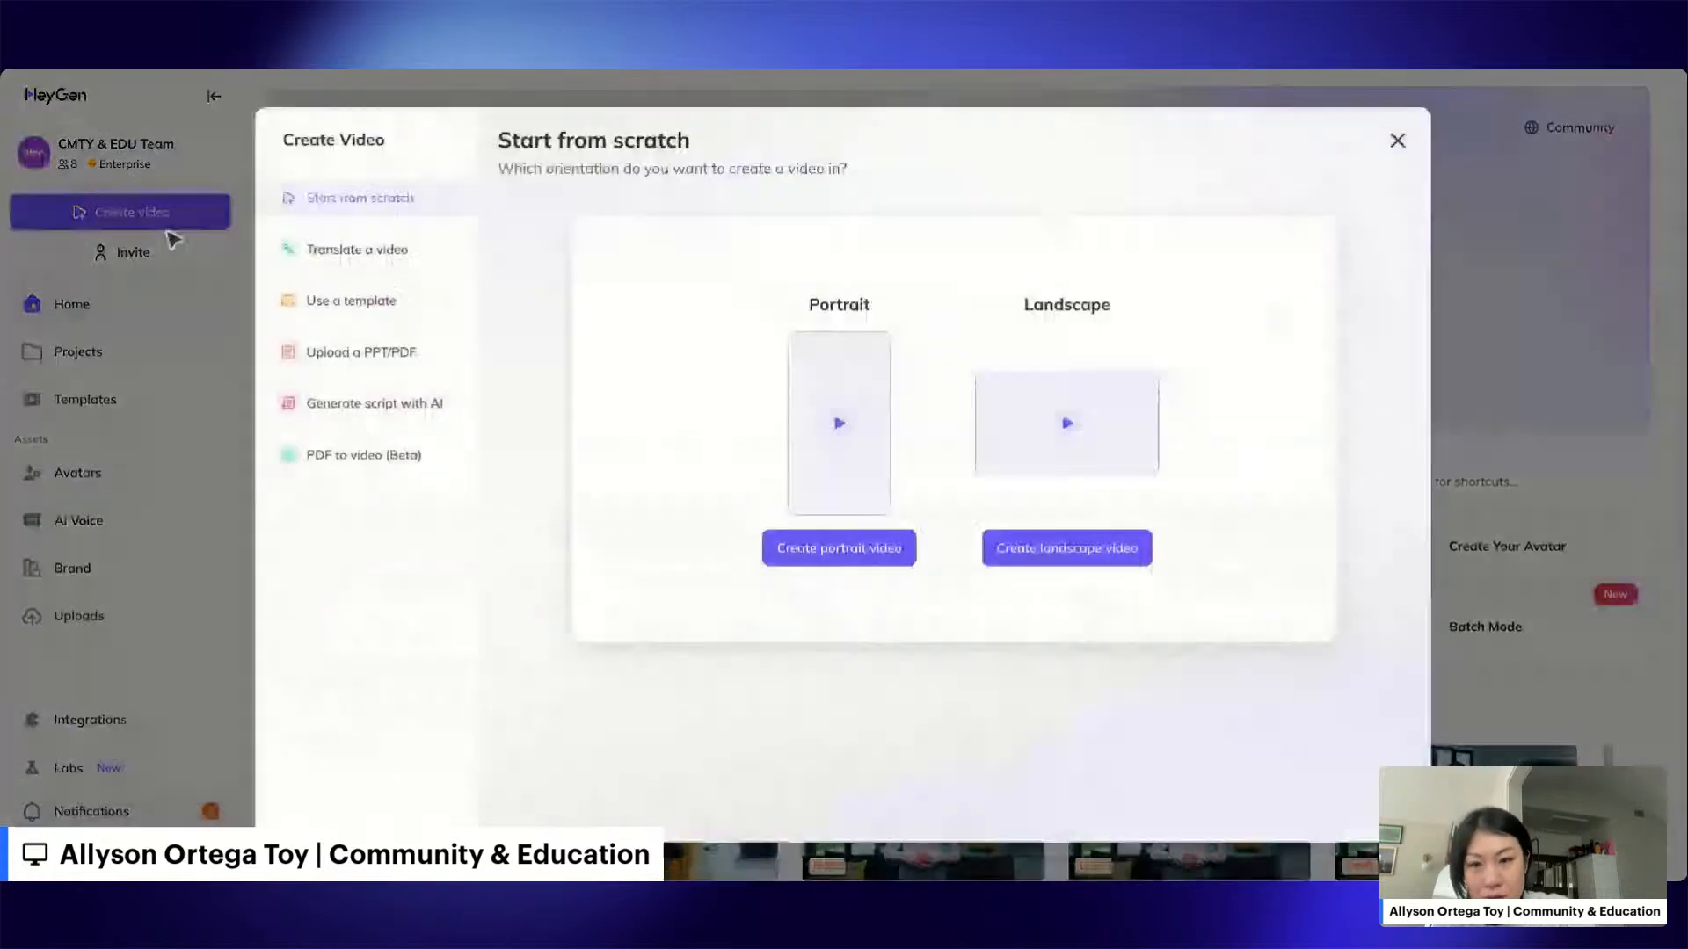
pyautogui.click(336, 352)
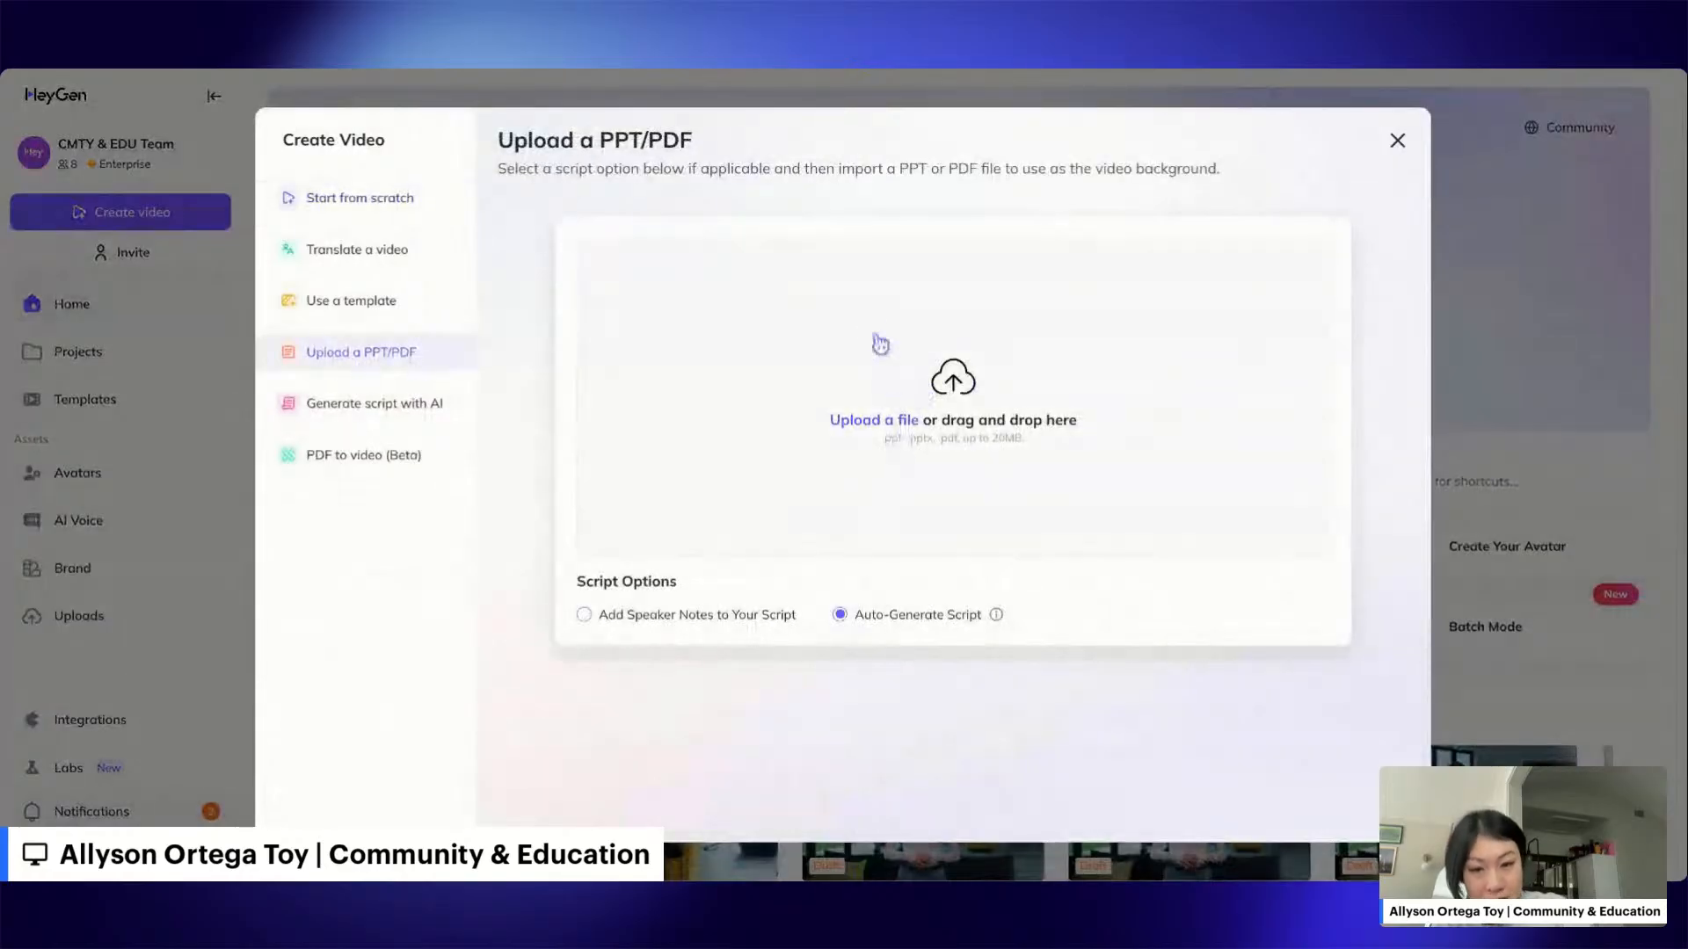
pyautogui.moveTo(643, 627)
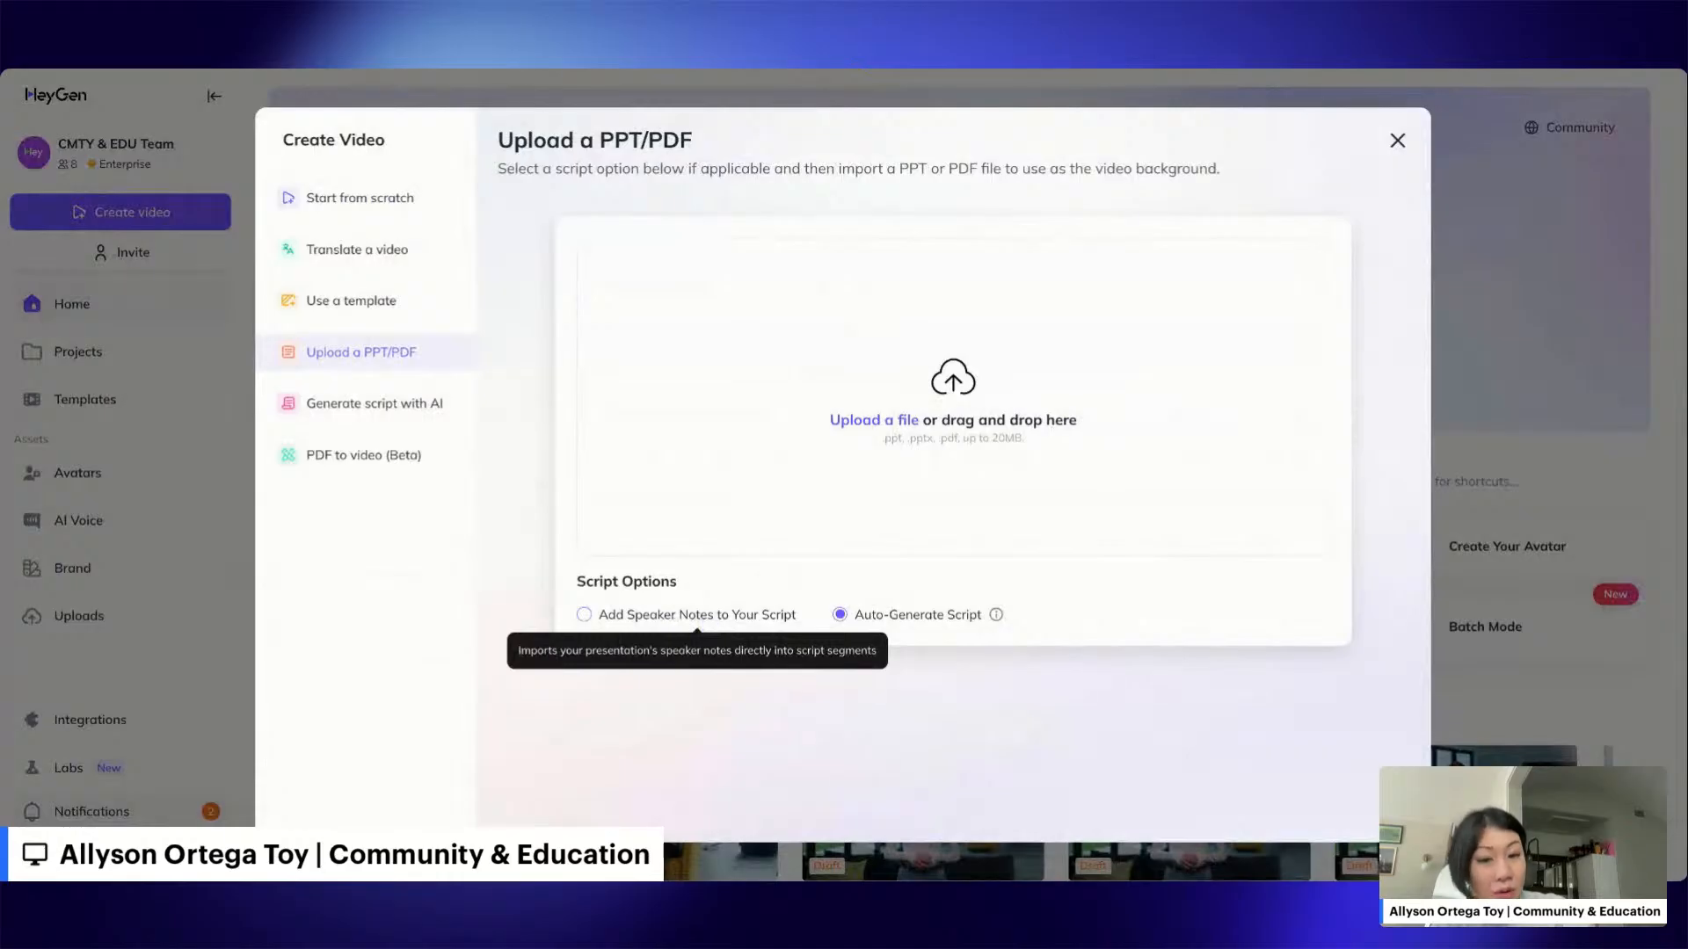
pyautogui.moveTo(880, 625)
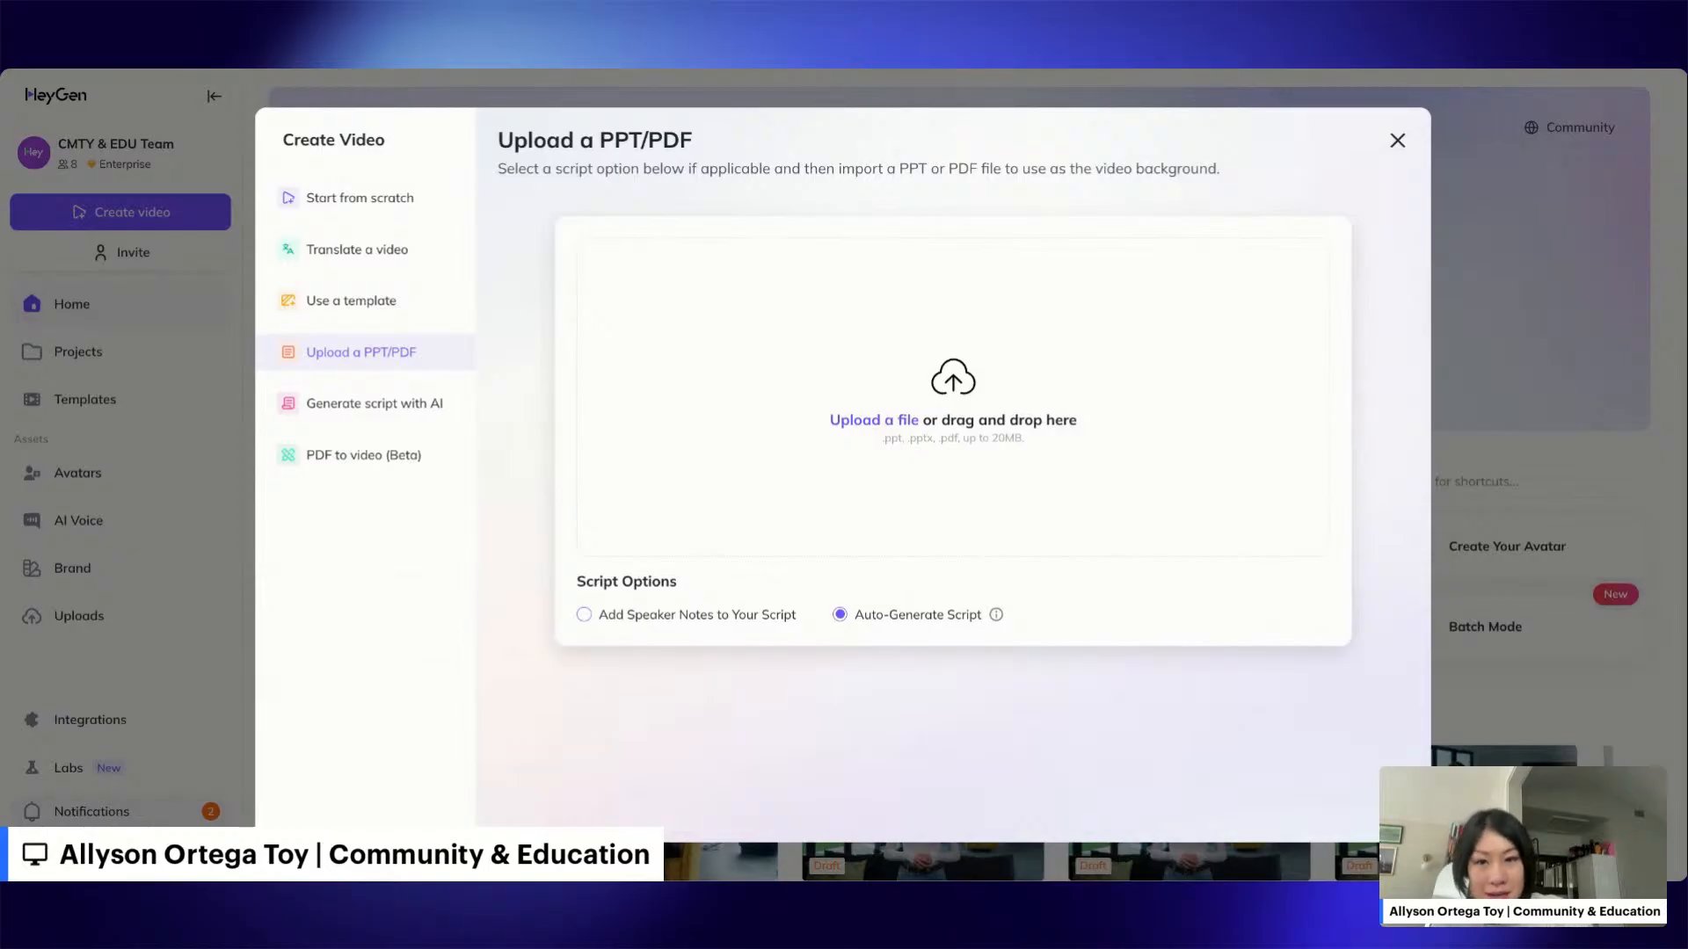
pyautogui.click(1397, 140)
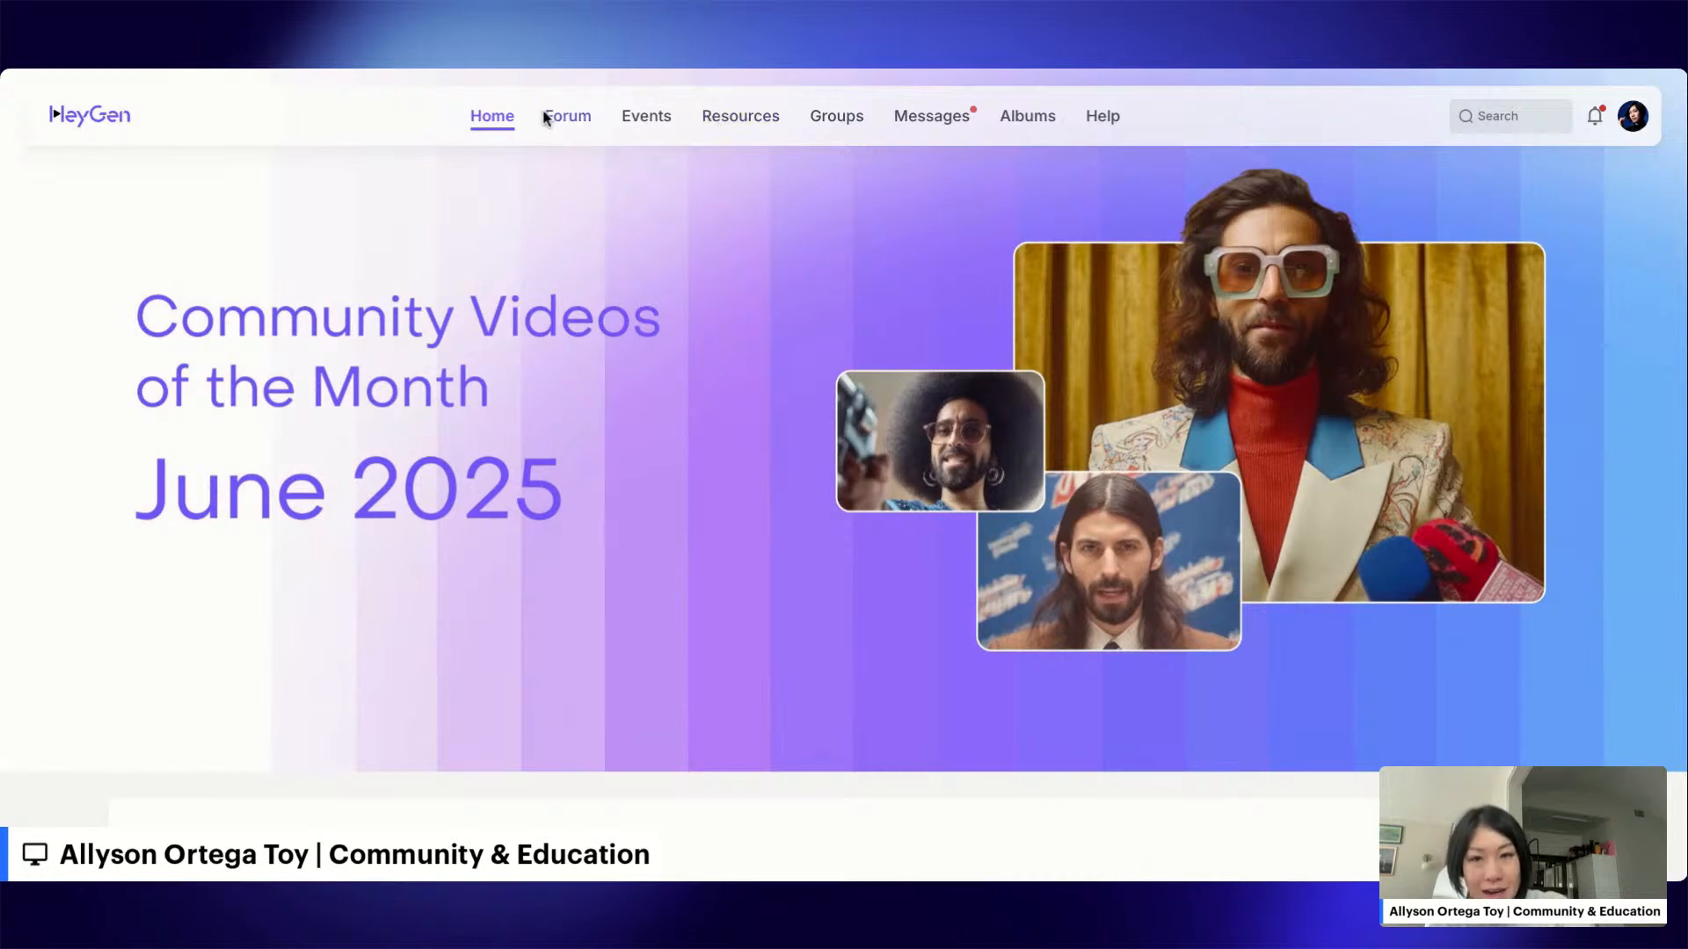
# On the HeyGen Community site, browse the full list of events and open the Forum.
pyautogui.click(648, 116)
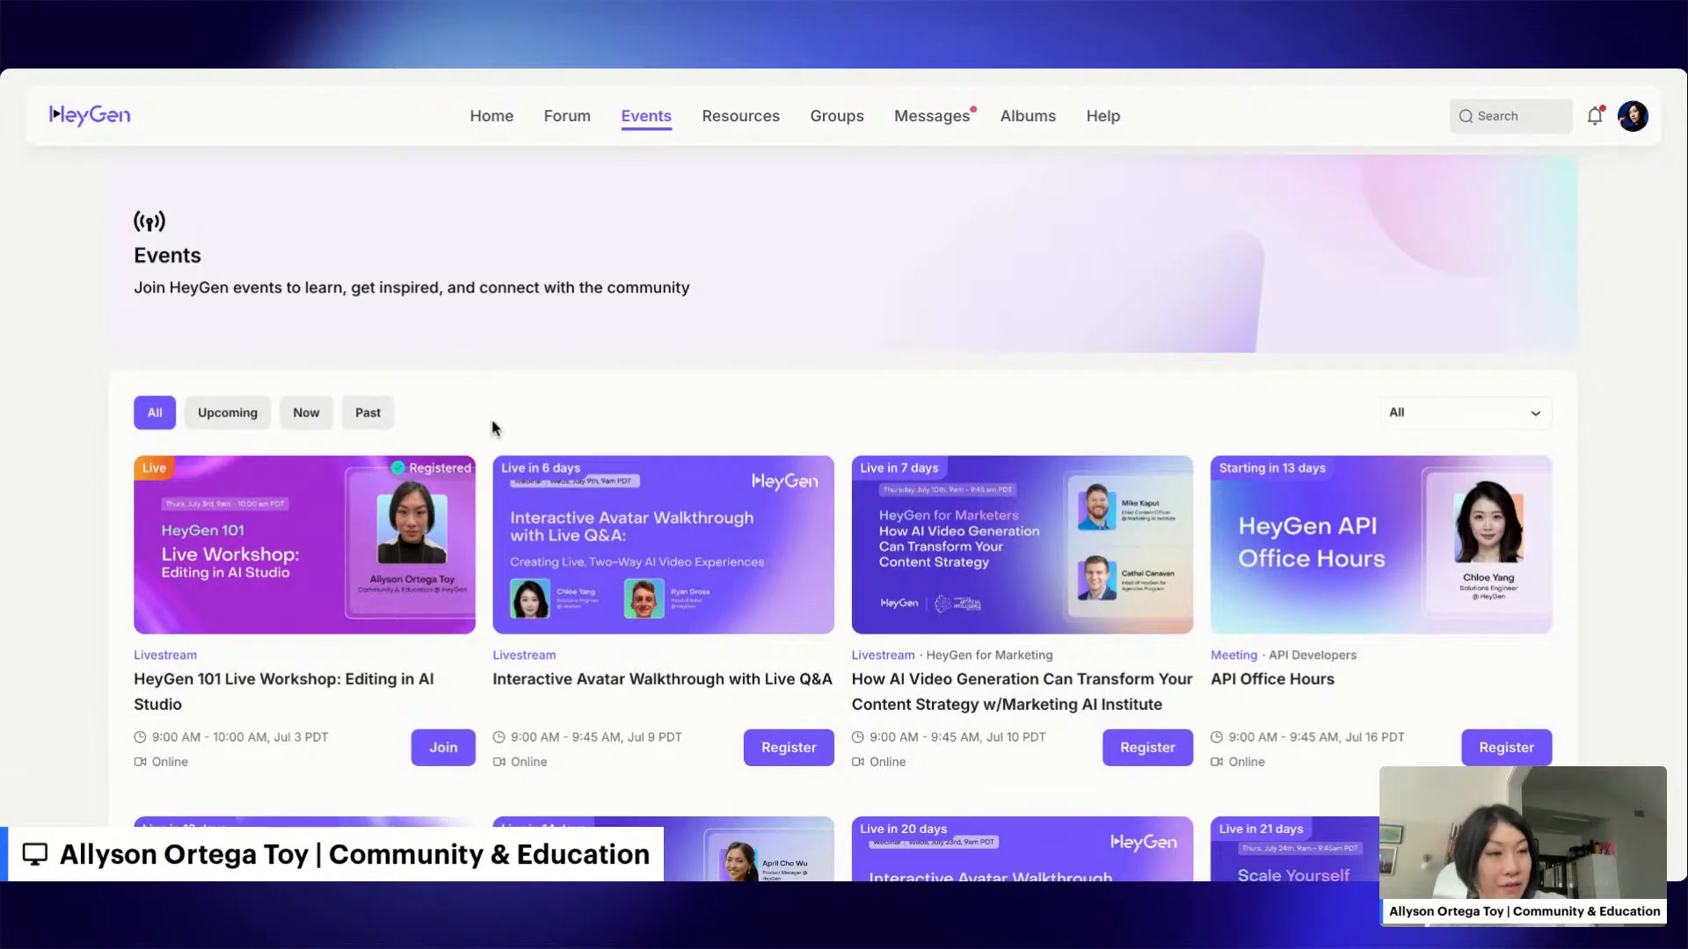
pyautogui.scroll(-15, 843, 475)
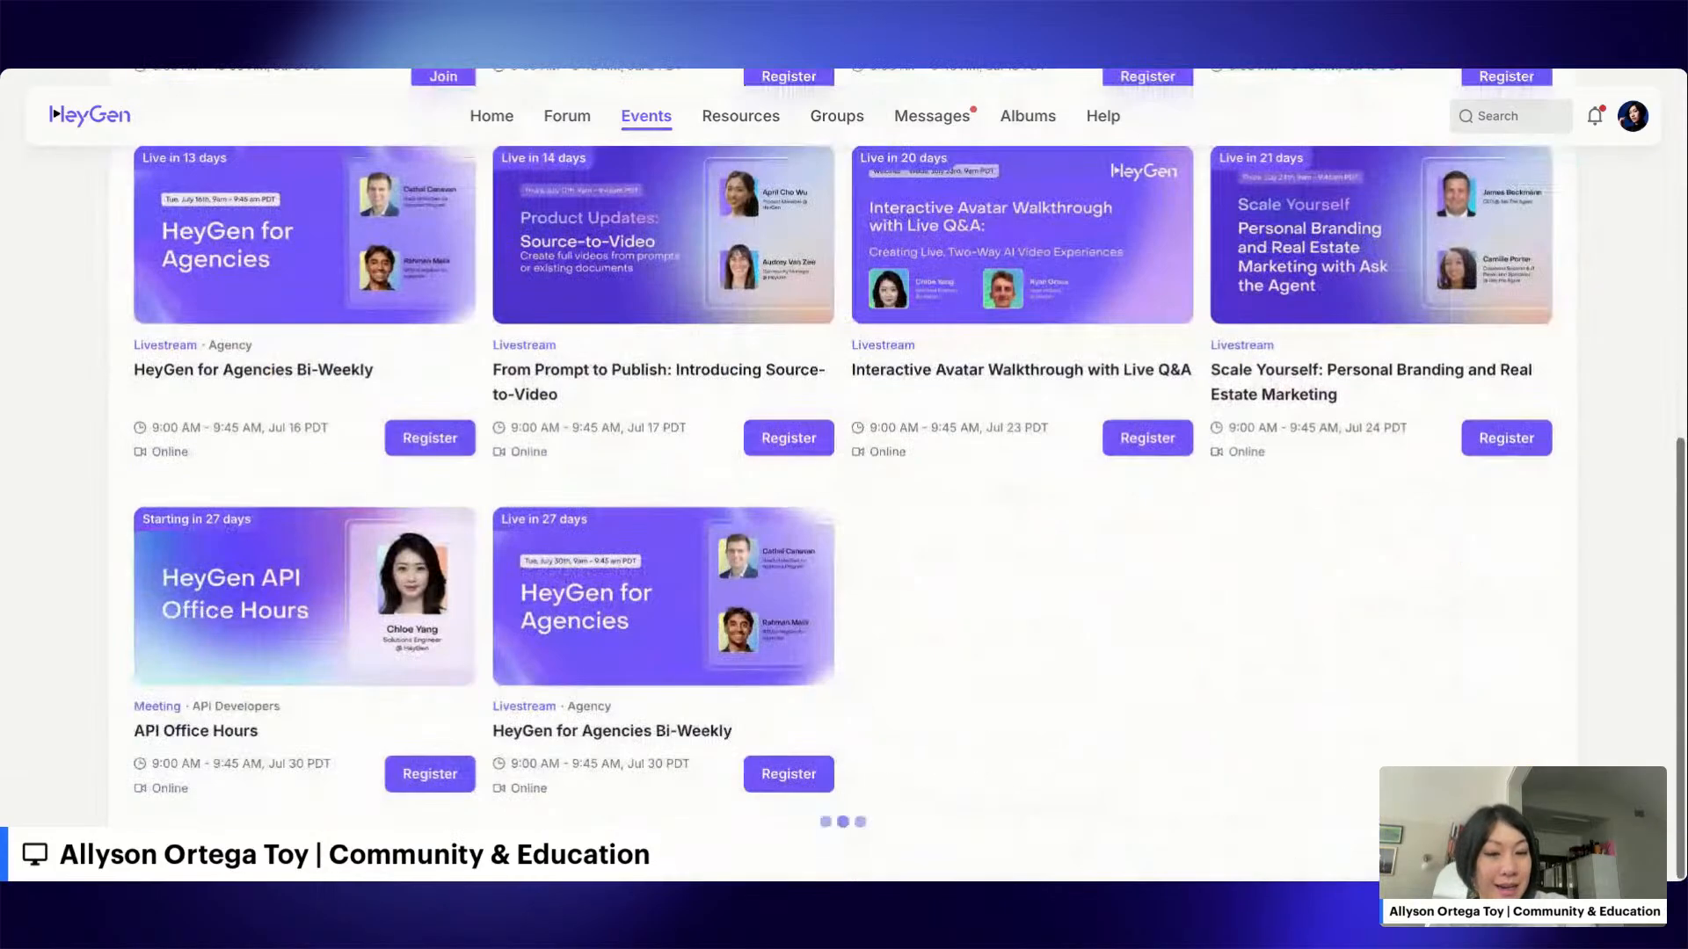
pyautogui.scroll(-5, 949, 384)
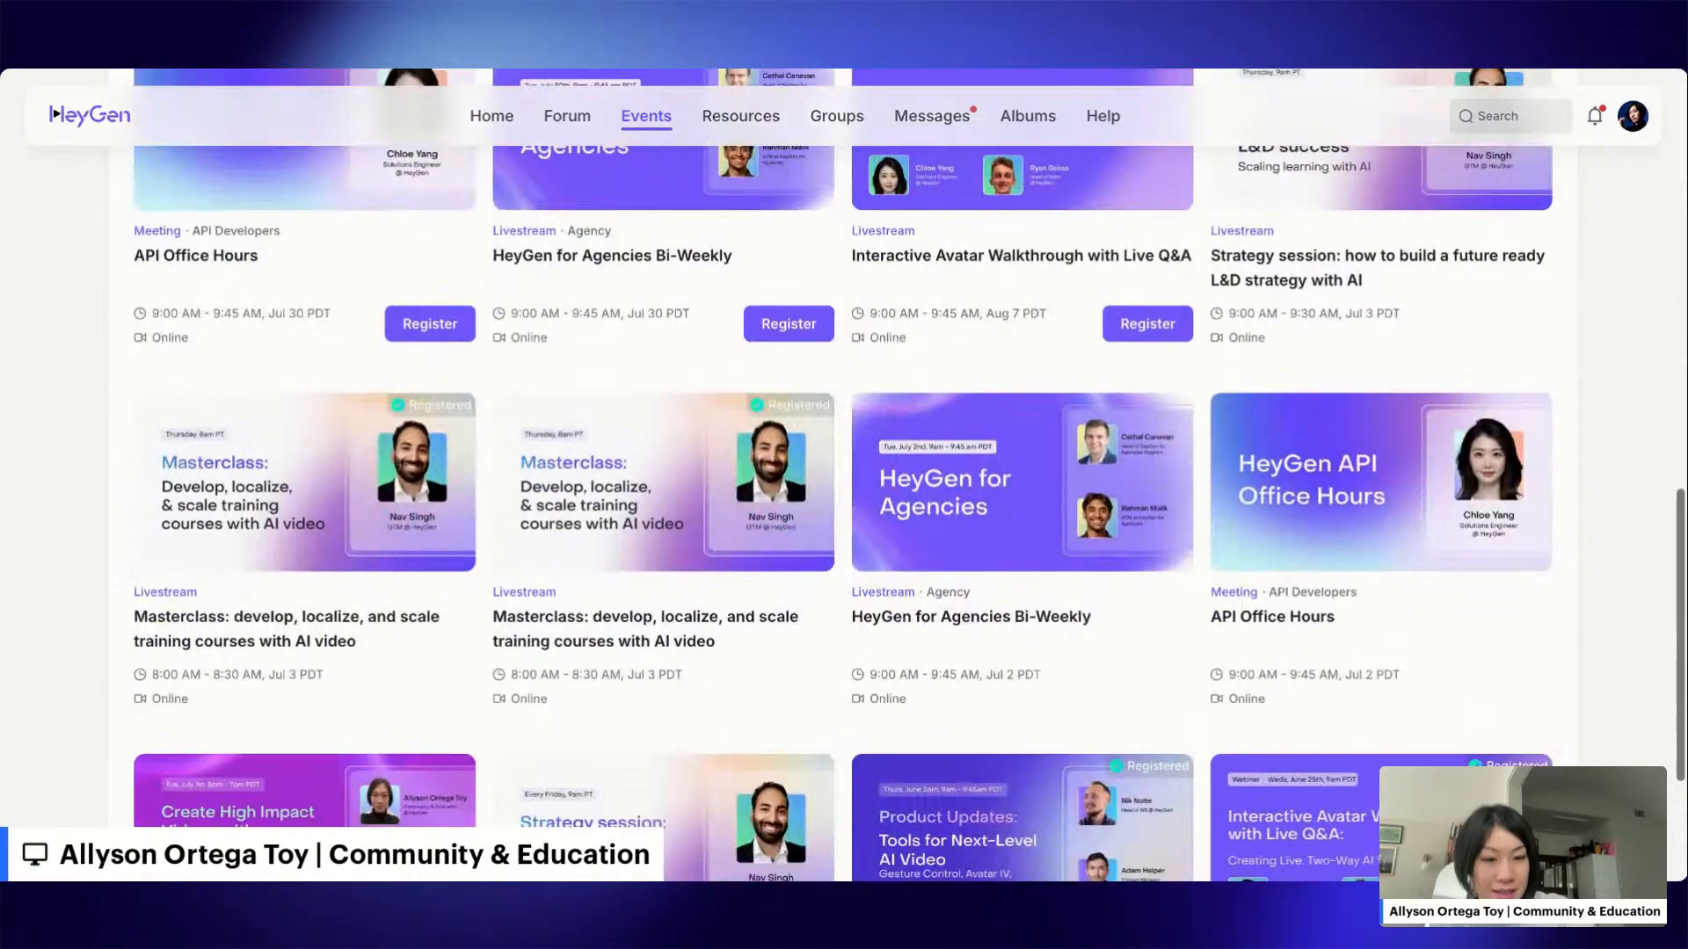
pyautogui.scroll(20, 940, 378)
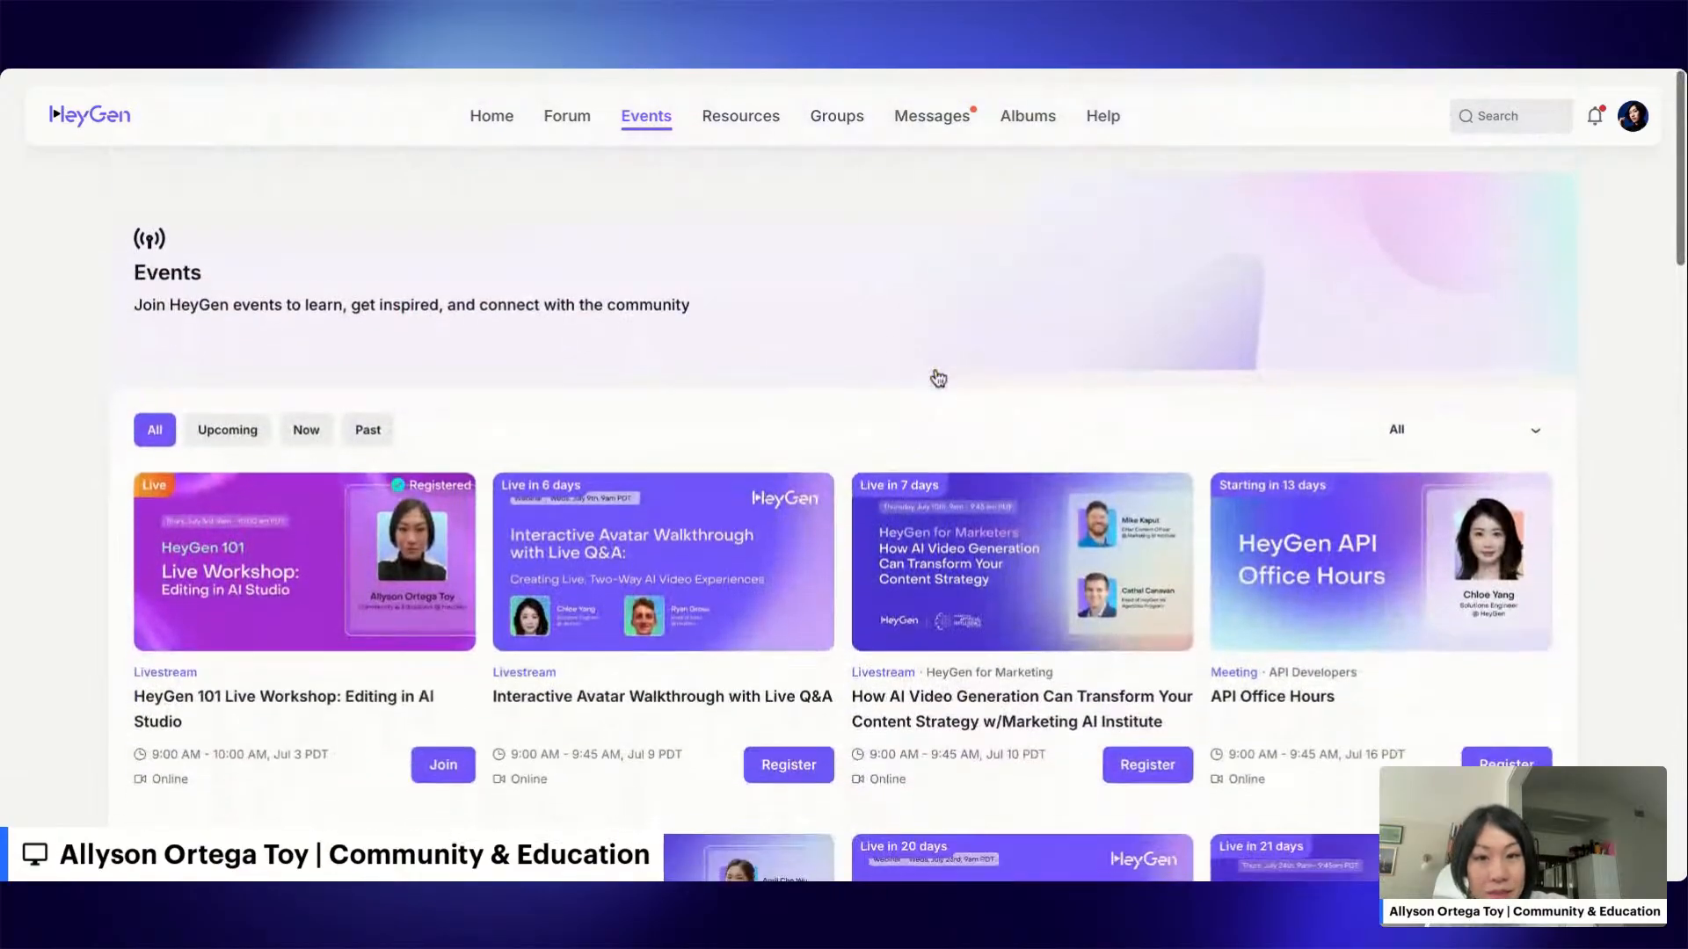
pyautogui.click(565, 116)
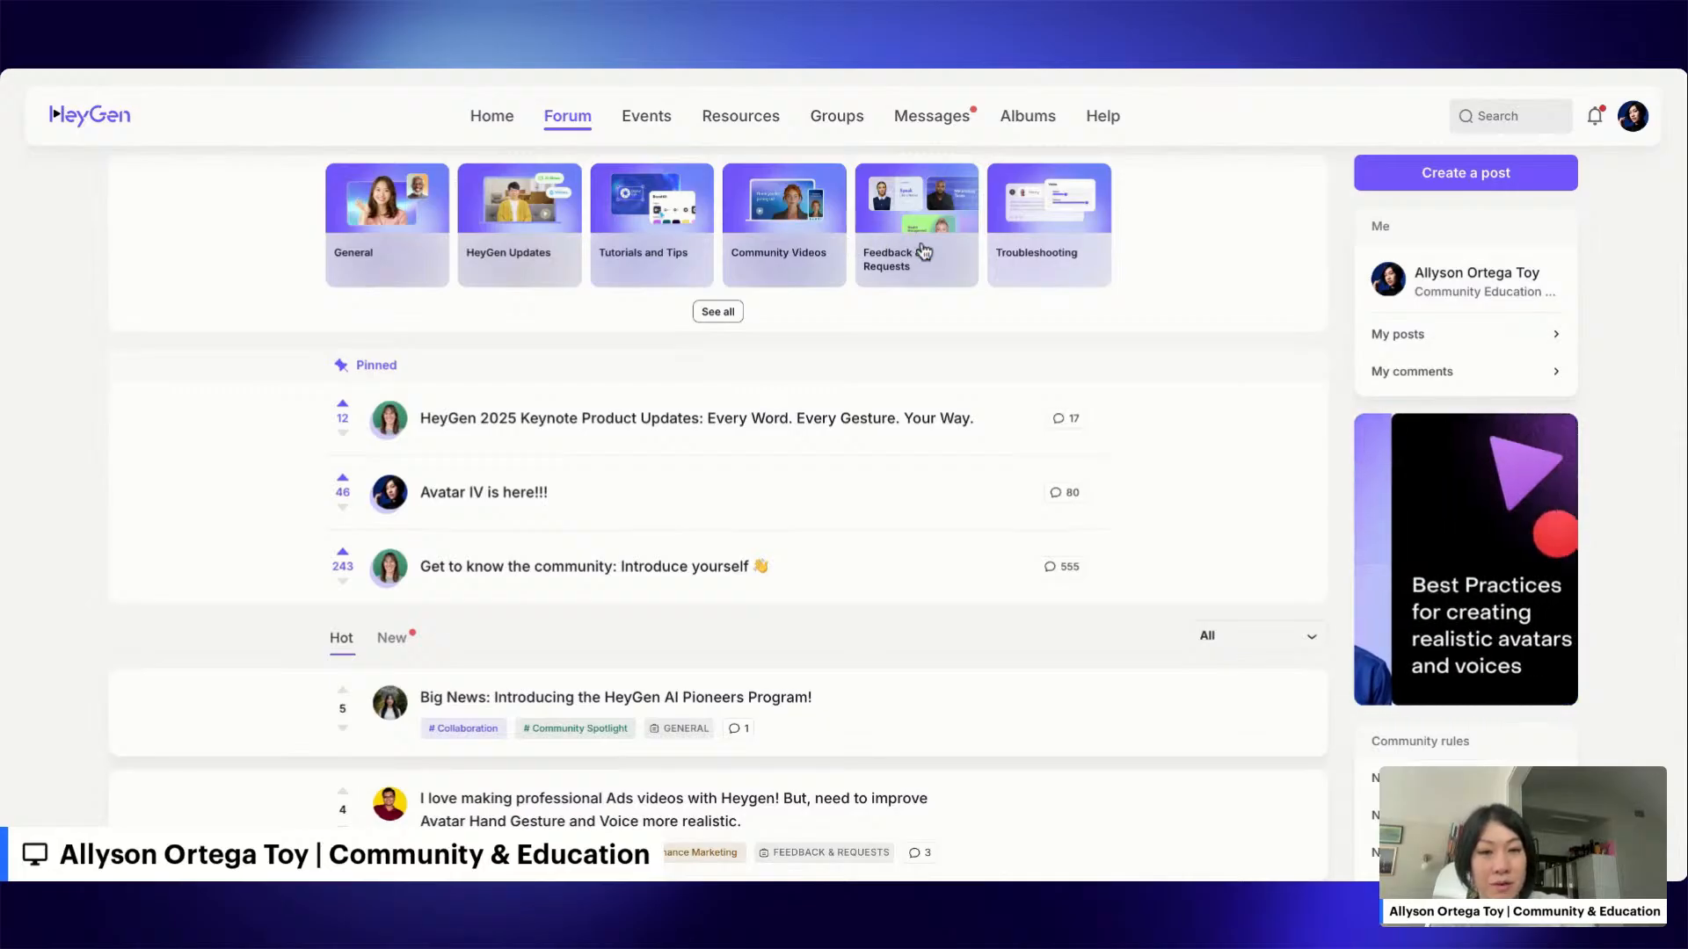
# Open the community Resources page and look through its featured resources and the HeyGen Academy and tutorial collections.
pyautogui.click(732, 123)
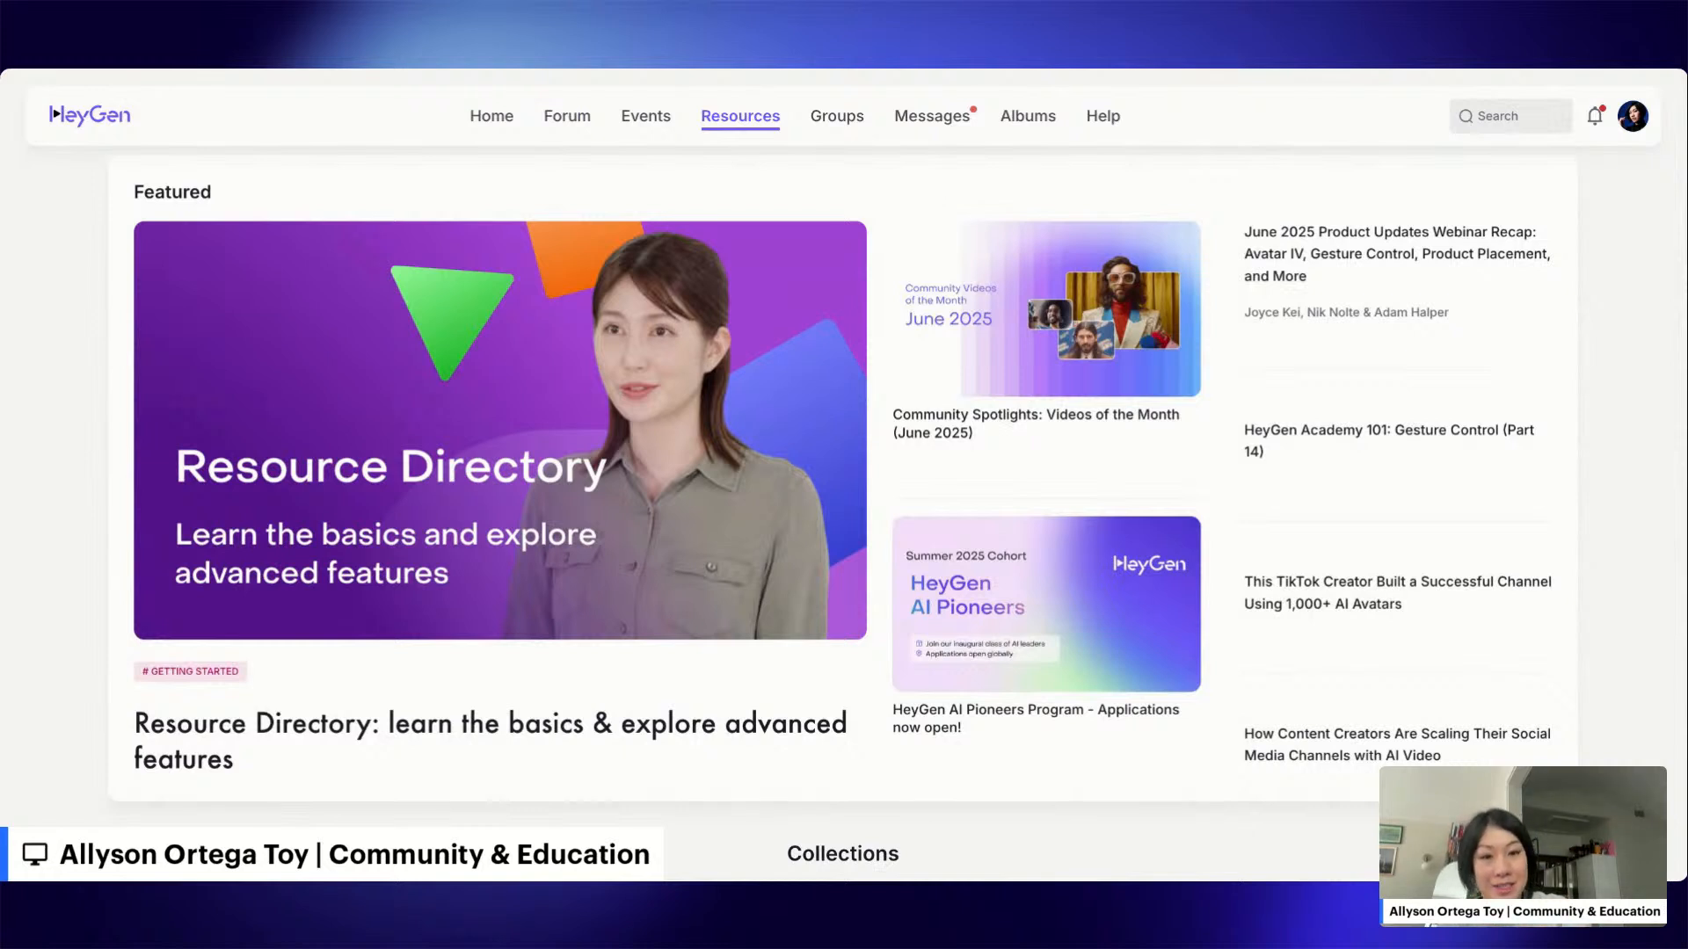
pyautogui.scroll(-6, 844, 475)
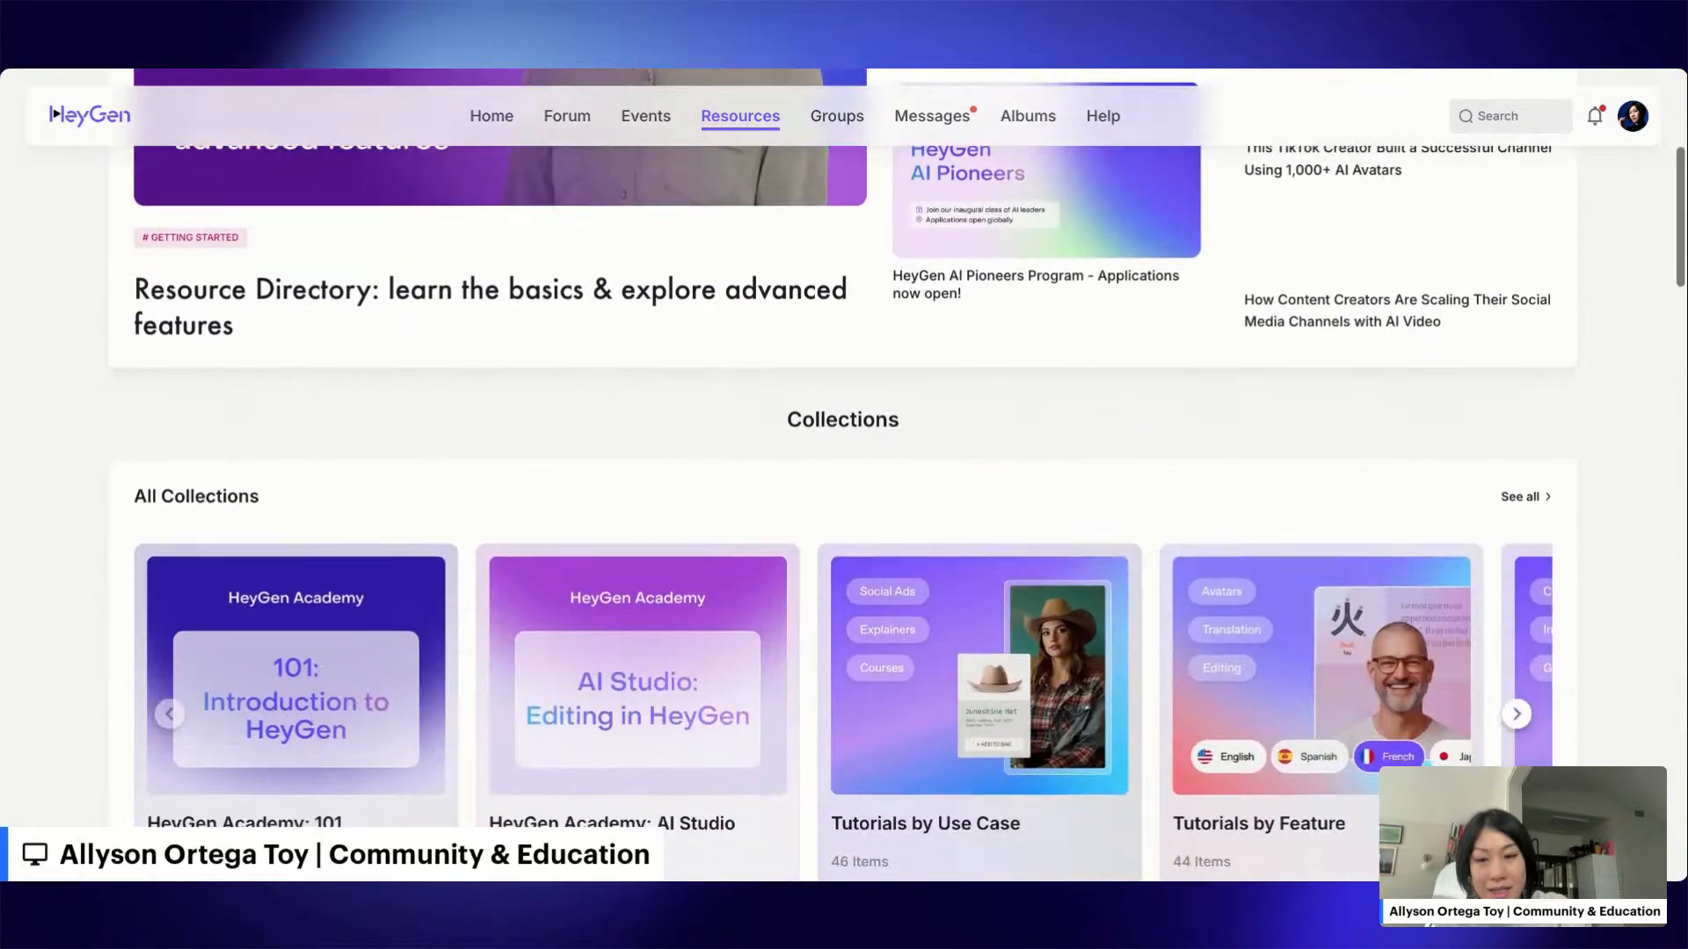
pyautogui.scroll(-2, 366, 316)
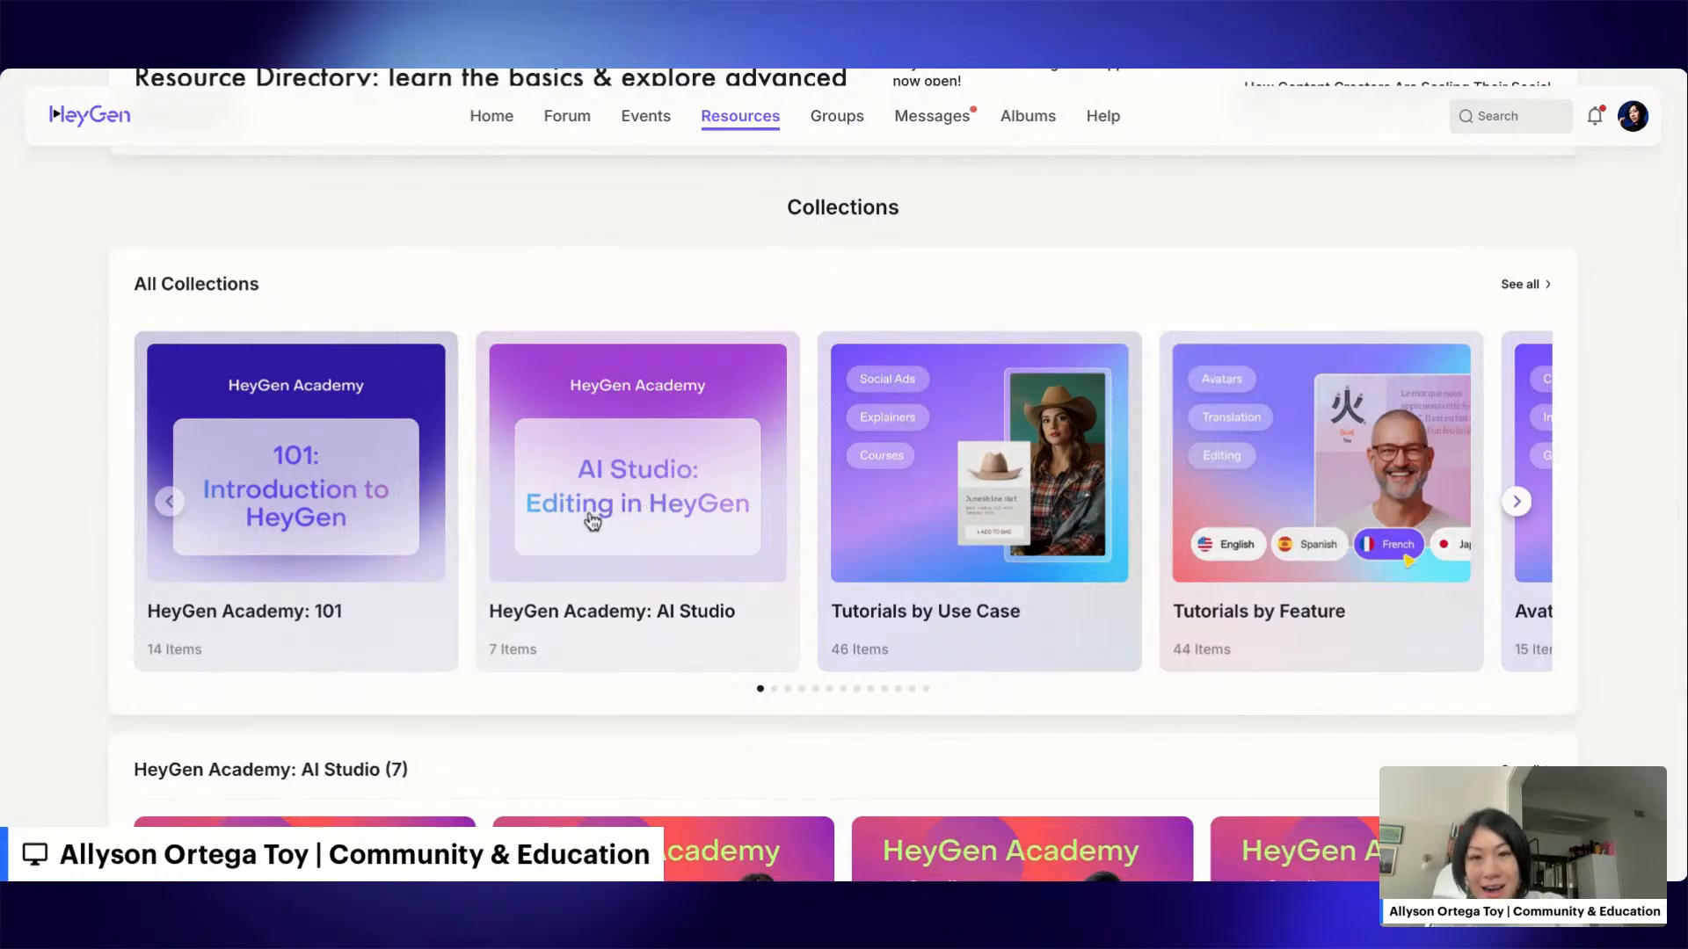
pyautogui.scroll(-1, 592, 525)
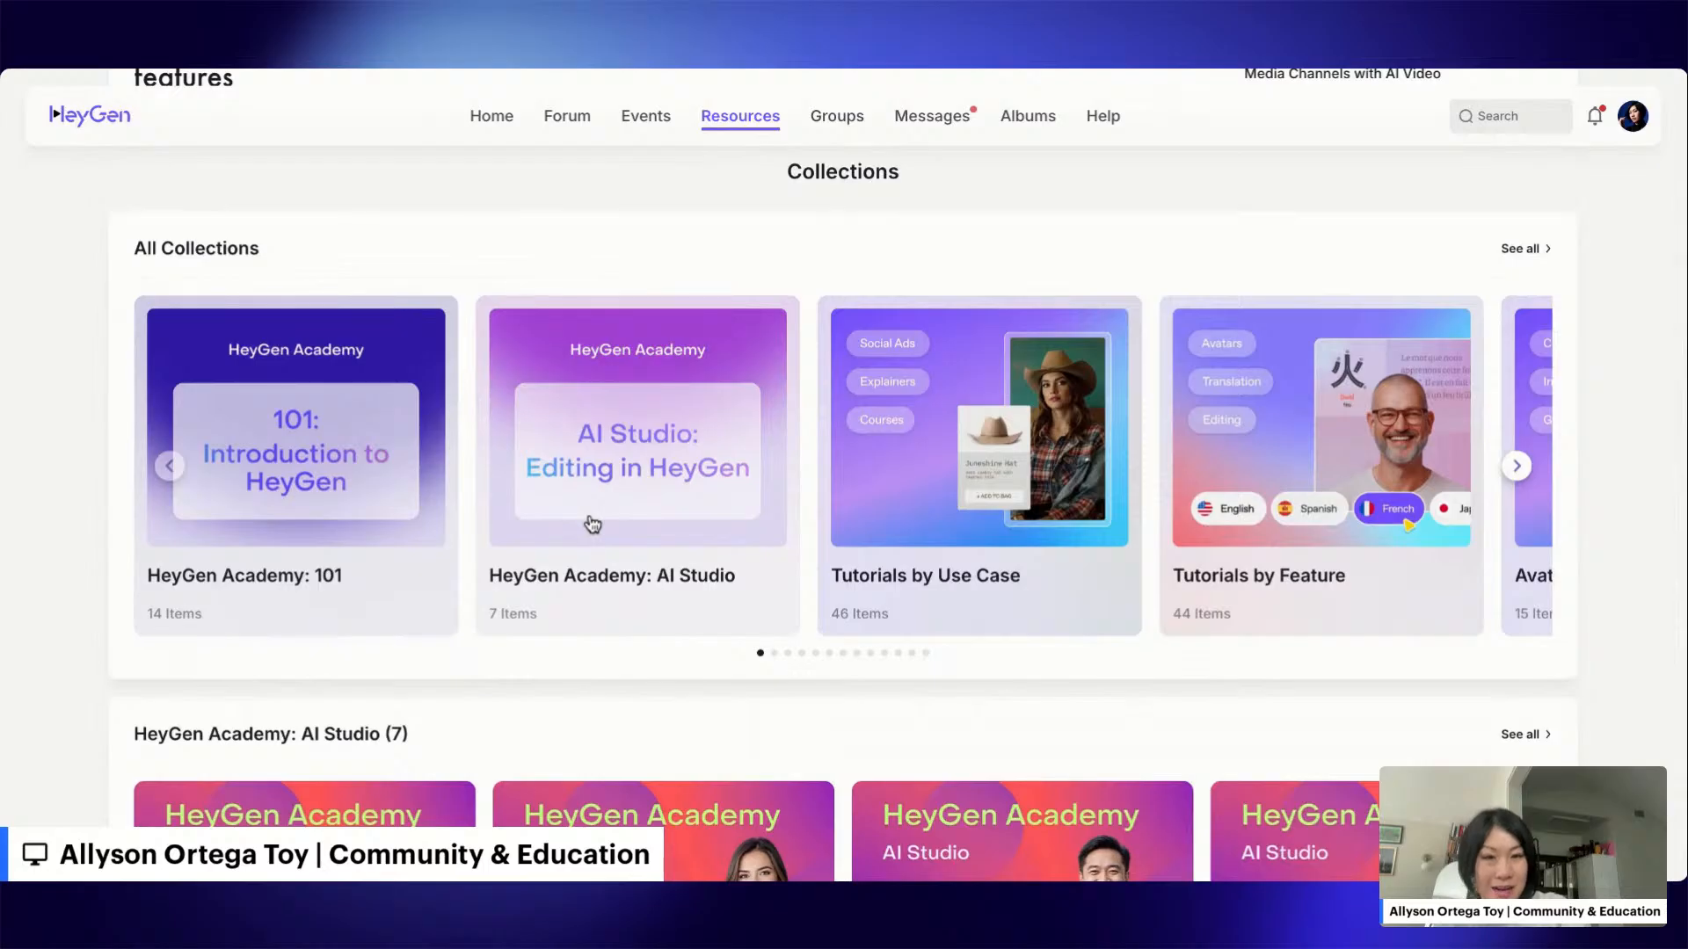
pyautogui.scroll(5, 592, 525)
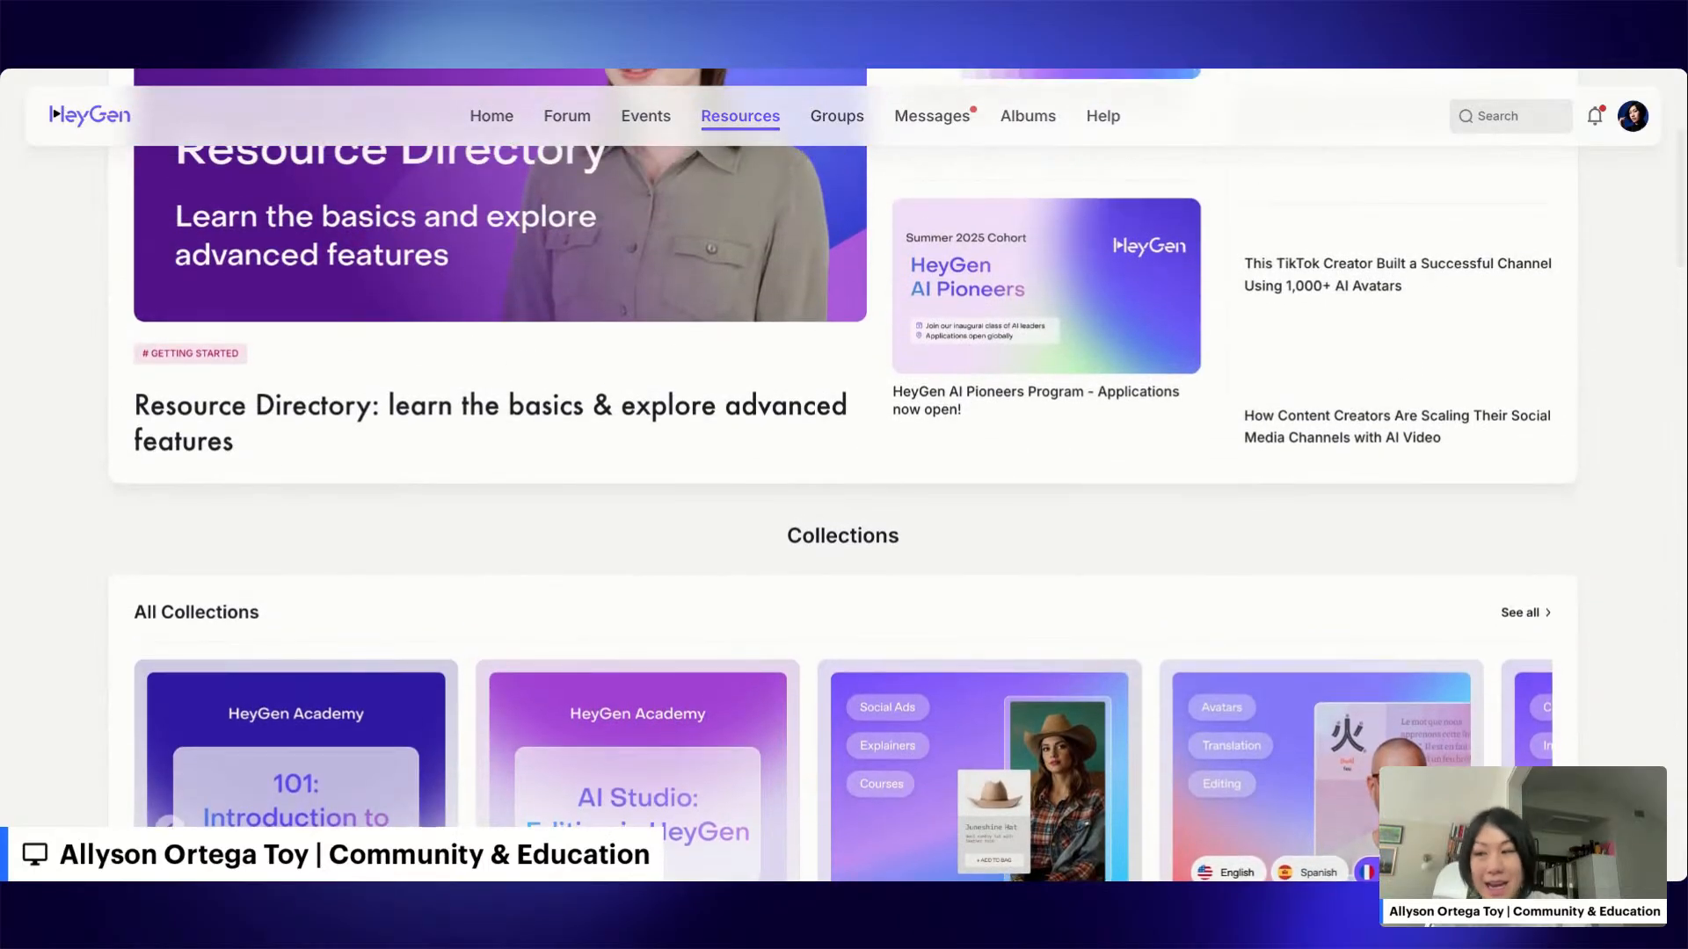